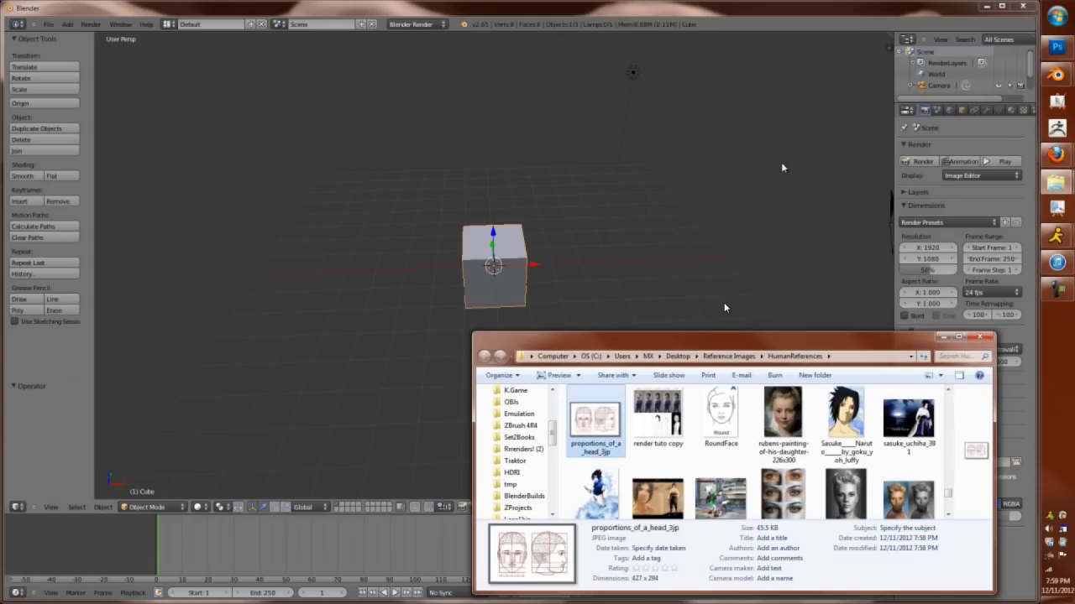
Split the 3D viewport into one large and two small areas, and turn one small area into a UV/Image Editor
click(781, 171)
drag(892, 31, 890, 193)
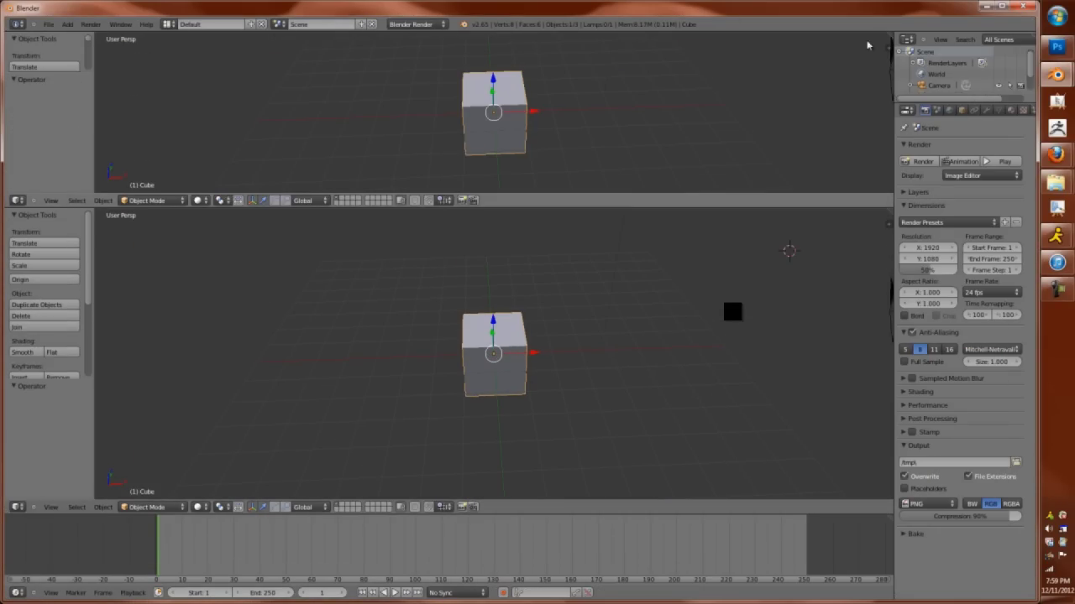
drag(879, 40, 513, 43)
click(526, 201)
click(550, 276)
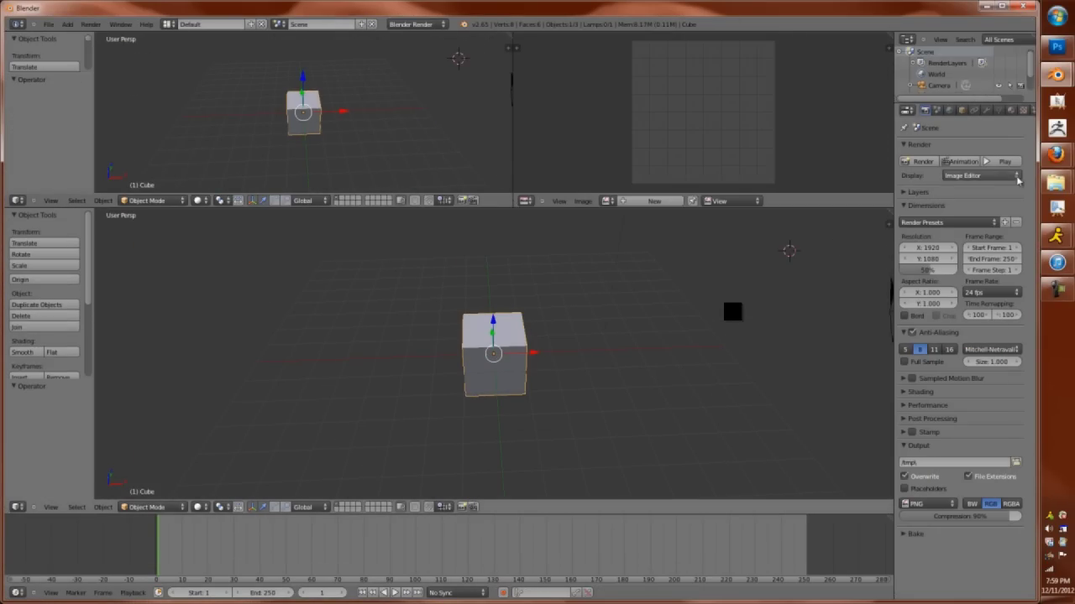
Load the reference image proportions_of_a_head_3jp into the image editor and reduce the height of the small areas
mouse_move(1056, 183)
click(969, 225)
drag(663, 132, 663, 134)
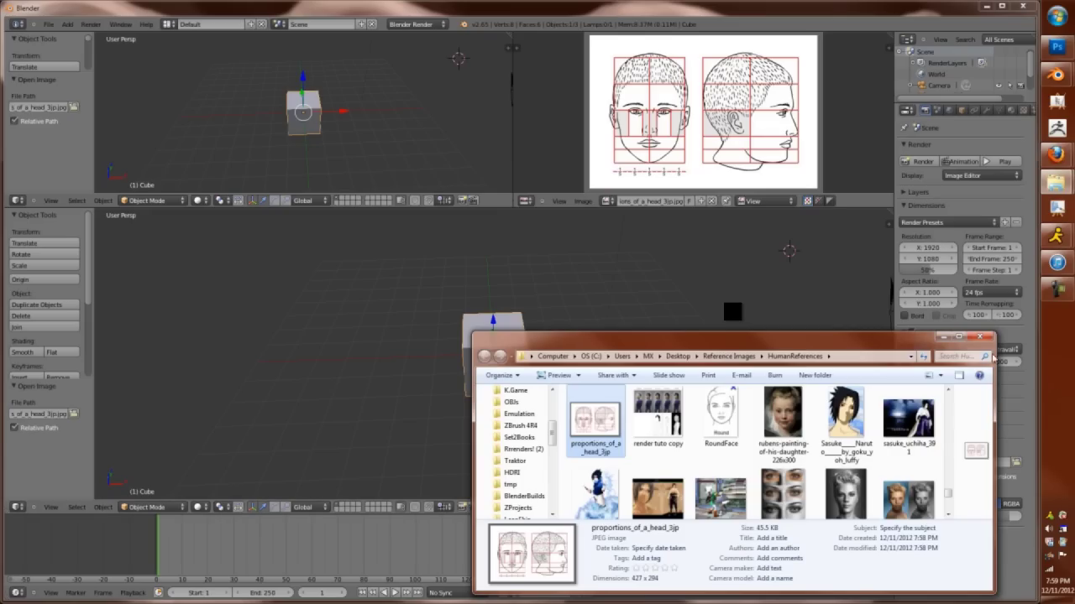
drag(556, 207, 554, 165)
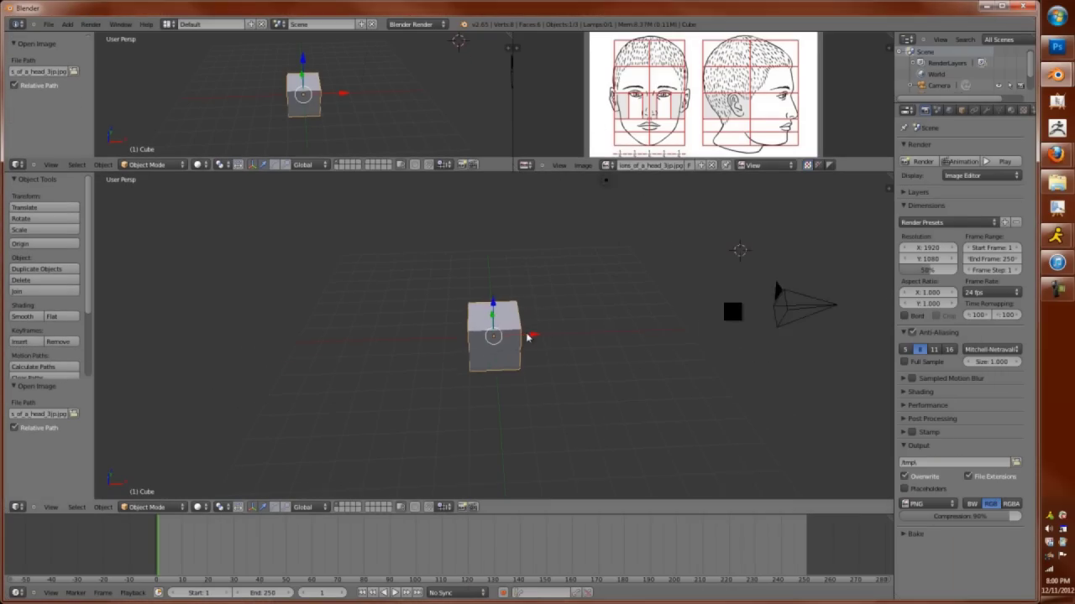
Delete all default scene objects and add an image empty aligned to the front orthographic view
key(Return)
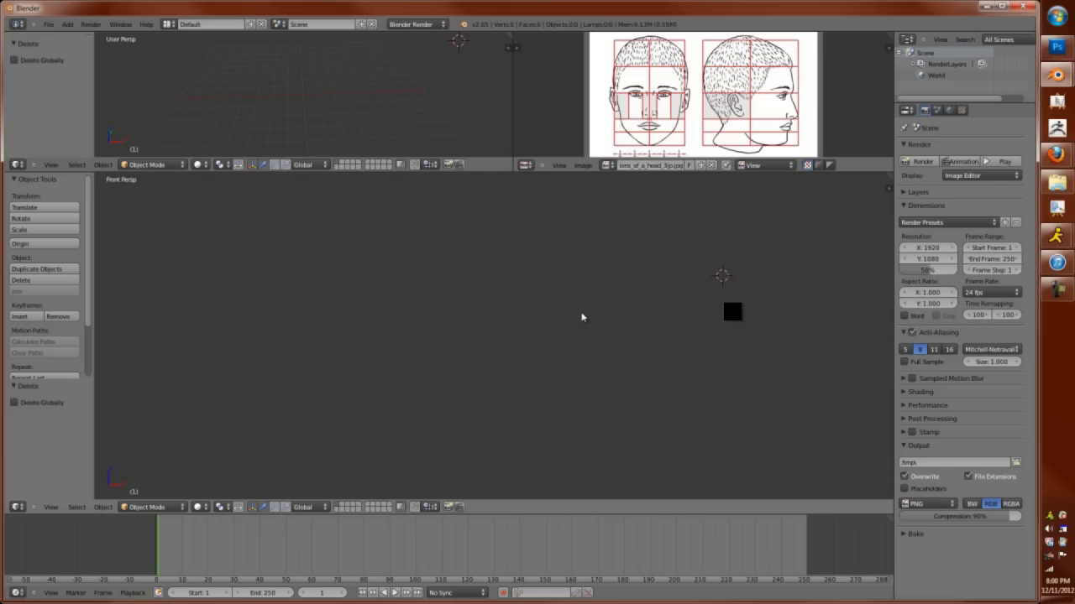
key(shift+a)
mouse_move(493, 416)
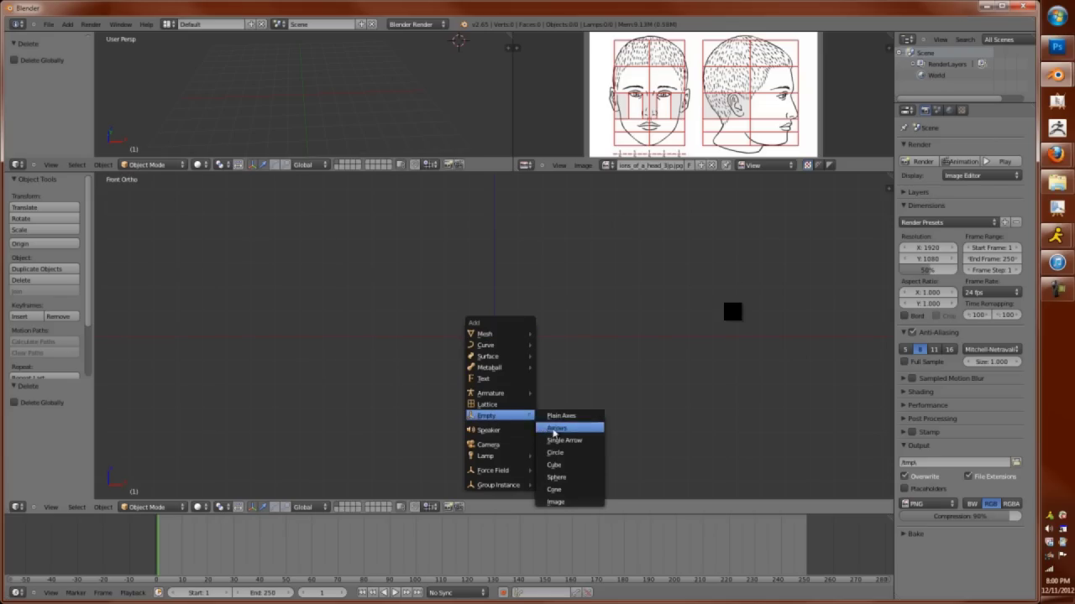
click(561, 502)
click(15, 427)
Assign the proportions_of_a_head_3jp image to the empty and set its transparency to about 0.208
click(979, 112)
click(907, 175)
click(932, 208)
key(g)
click(605, 339)
drag(960, 189, 925, 188)
Move the image empty so the front face's centre line lies on the Z axis and its chin sits just above the origin
key(g)
scroll(691, 314, up, 3)
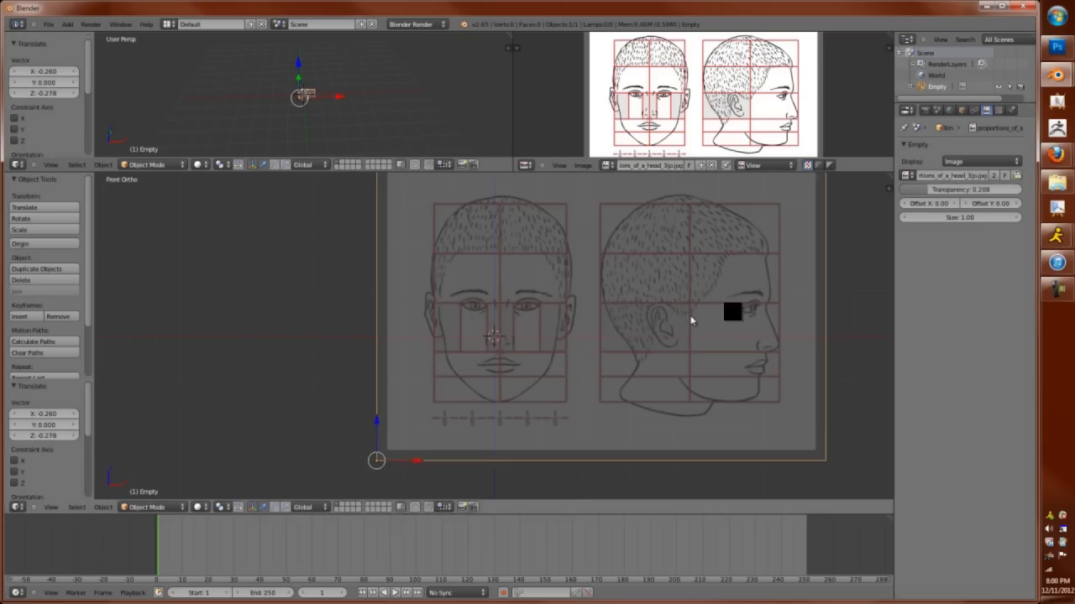
click(683, 223)
scroll(530, 315, up, 6)
key(g)
click(538, 309)
scroll(532, 257, down, 4)
shift+middle_drag(533, 257, 569, 403)
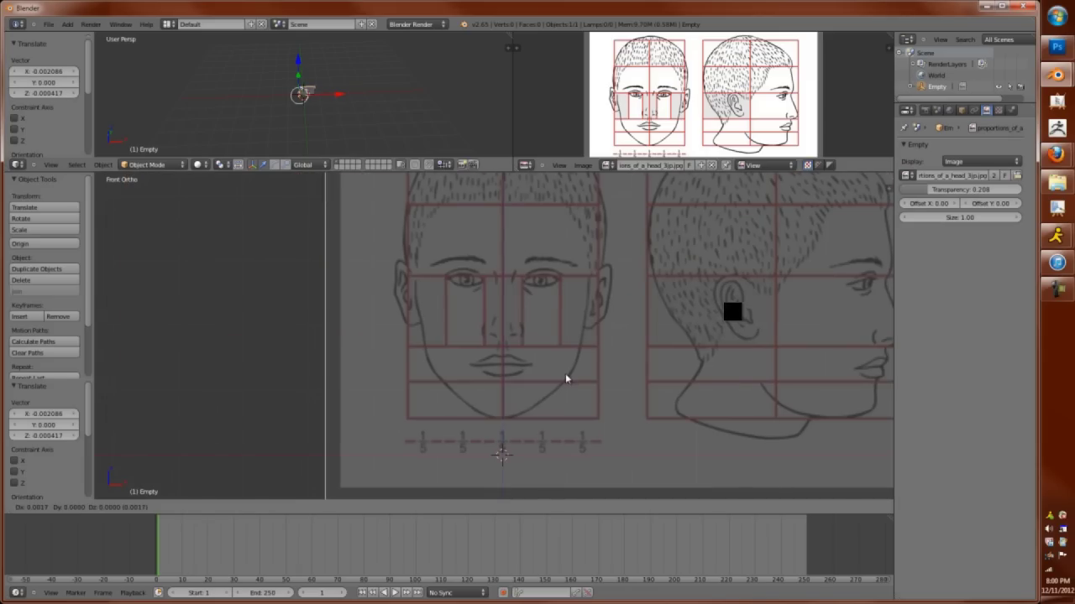
Add a cube at the origin and enter Edit Mode on it
scroll(504, 312, down, 4)
scroll(508, 319, up, 4)
key(shift+a)
mouse_move(493, 252)
click(559, 267)
key(Tab)
Subdivide the whole cube mesh three times with one cut each
scroll(537, 337, down, 3)
key(w)
click(596, 341)
key(w)
click(596, 341)
key(w)
click(596, 340)
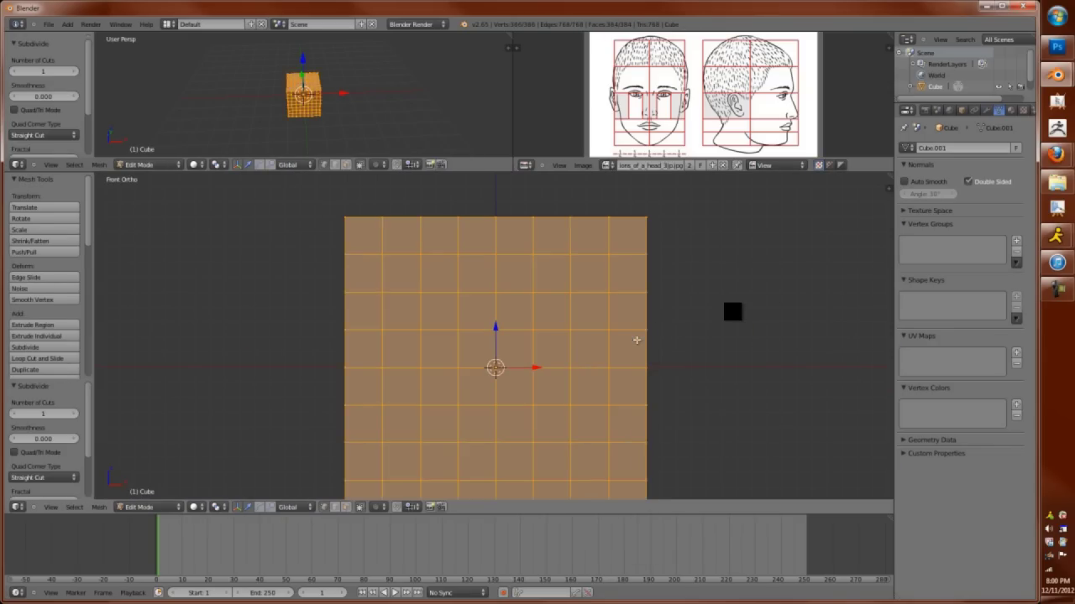
With only two subdivisions kept, round the cube into a sphere and scale it by 0.15
key(shift+alt+s)
scroll(540, 384, down, 3)
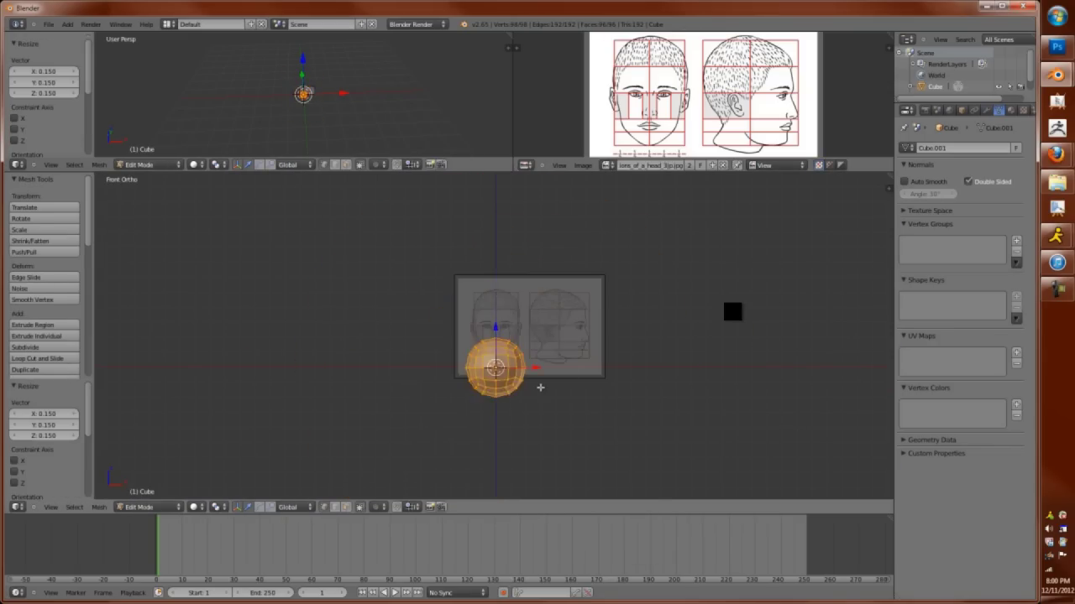
Raise the sphere along Z over the front face drawing, scale it to the skull's width, and return to Object Mode
scroll(540, 383, up, 5)
key(g)
key(z)
click(579, 278)
scroll(579, 279, down, 3)
key(s)
click(588, 312)
key(g)
key(z)
key(Tab)
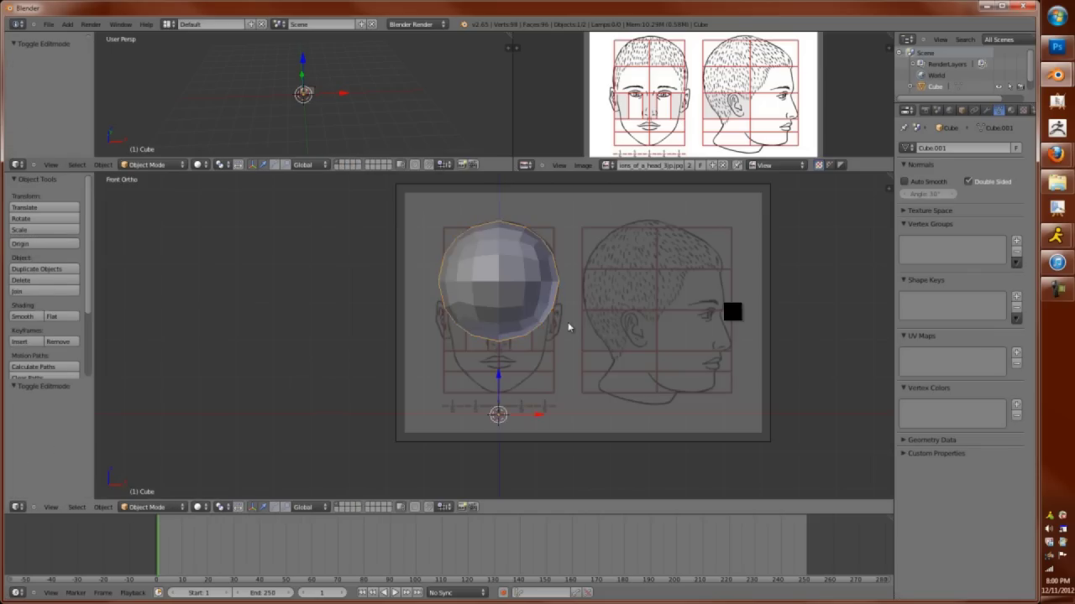
Examine the sphere against the head reference from the side, opposite side and front views
key(KP_3)
key(KP_1)
key(KP_3)
key(KP_1)
key(ctrl+KP_3)
key(KP_1)
key(ctrl+KP_3)
middle_drag(525, 341, 595, 349)
key(KP_1)
Pull the sphere's bottom vertices down about 0.126 along Z with smooth proportional editing to form the jaw
key(Tab)
key(a)
key(z)
key(z)
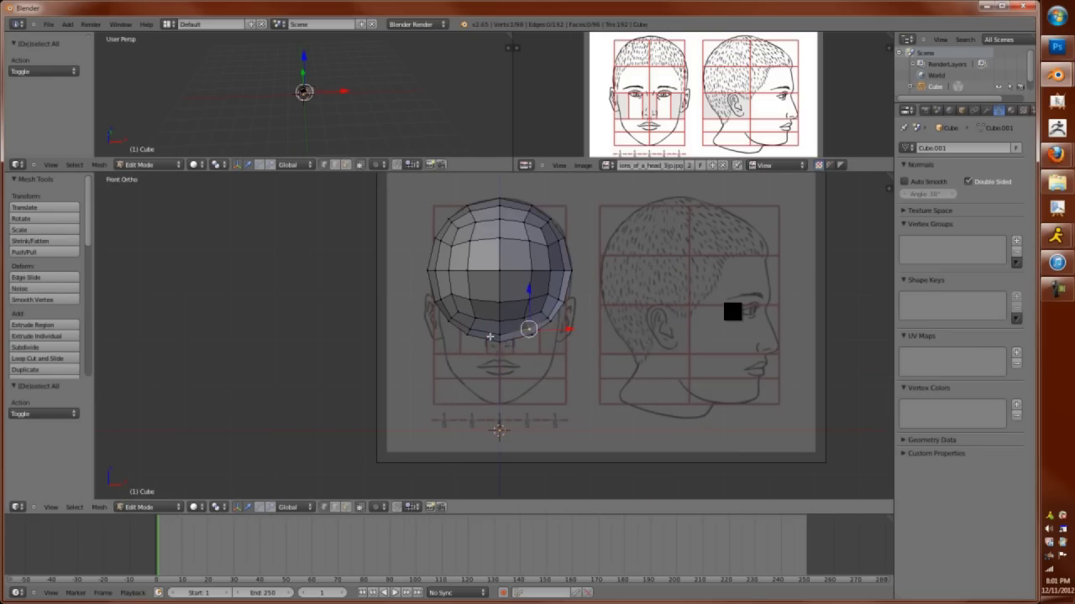
key(z)
key(z)
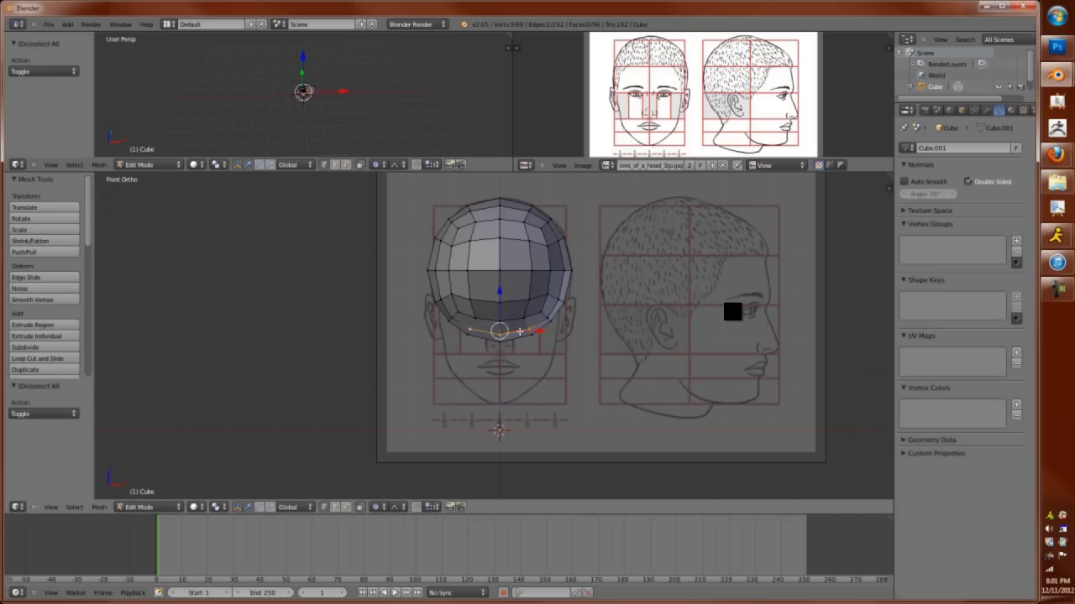
key(g)
key(z)
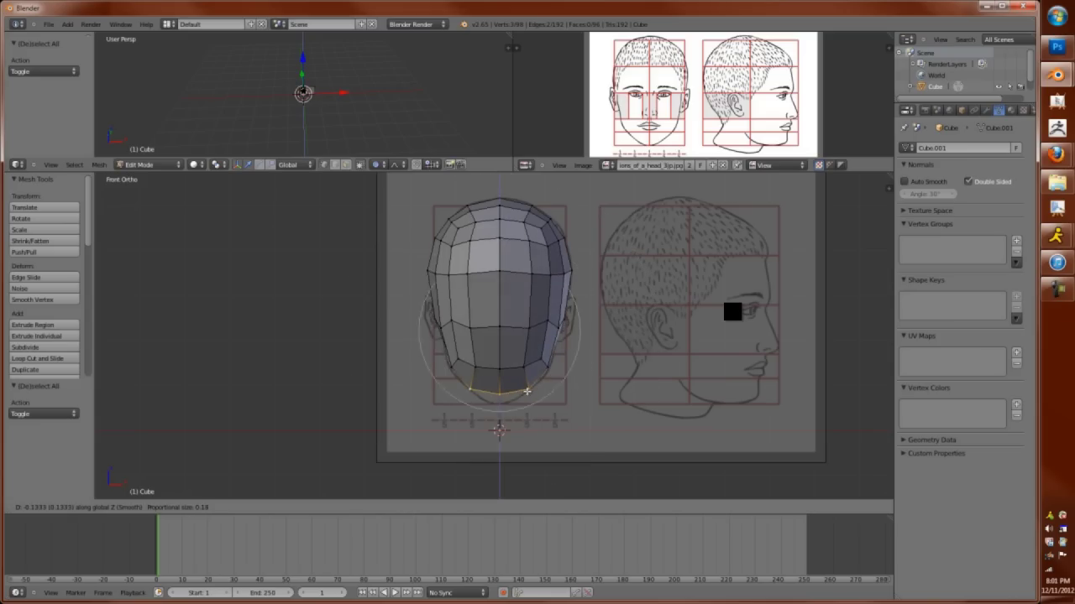
click(527, 387)
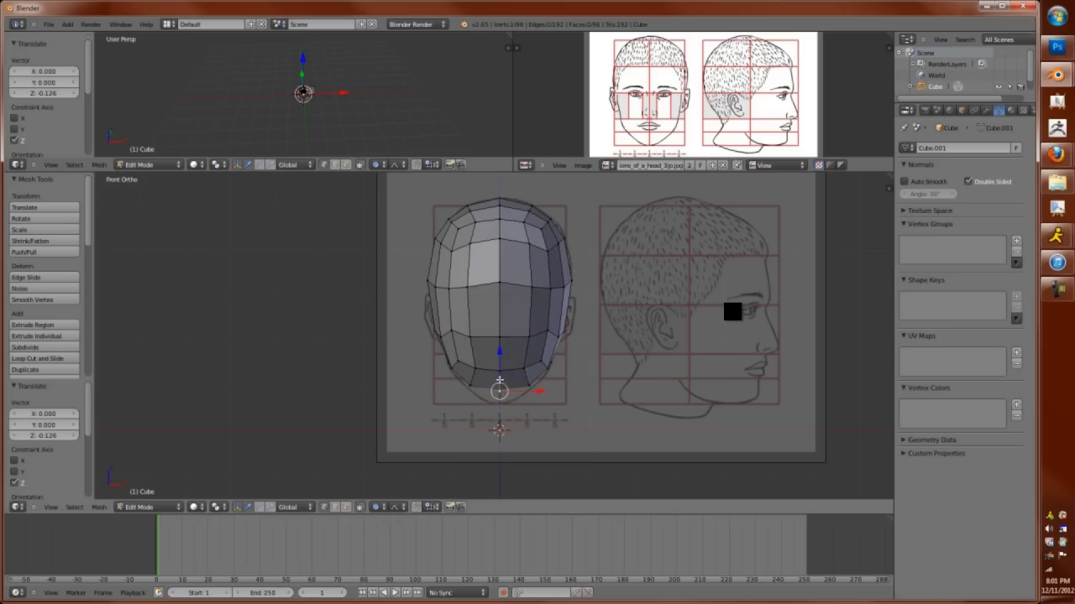
Lower the bottom centre vertex about 0.036 along Z to the chin of the reference drawing
key(ctrl+z)
click(504, 357)
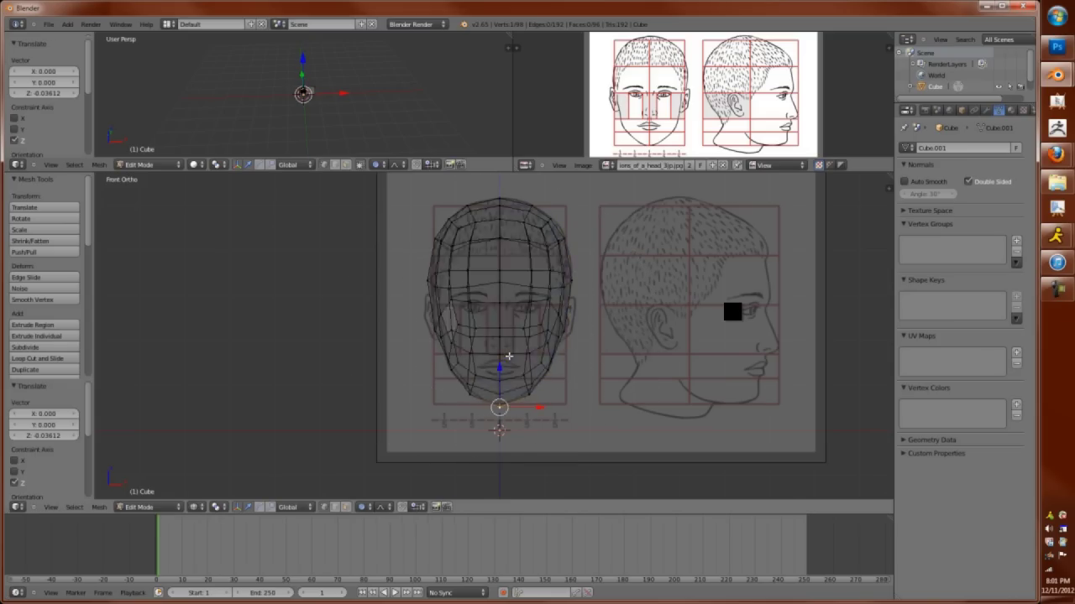
Open the add-on preferences and enable the Screencast Keys add-on
key(n)
key(ctrl+alt+u)
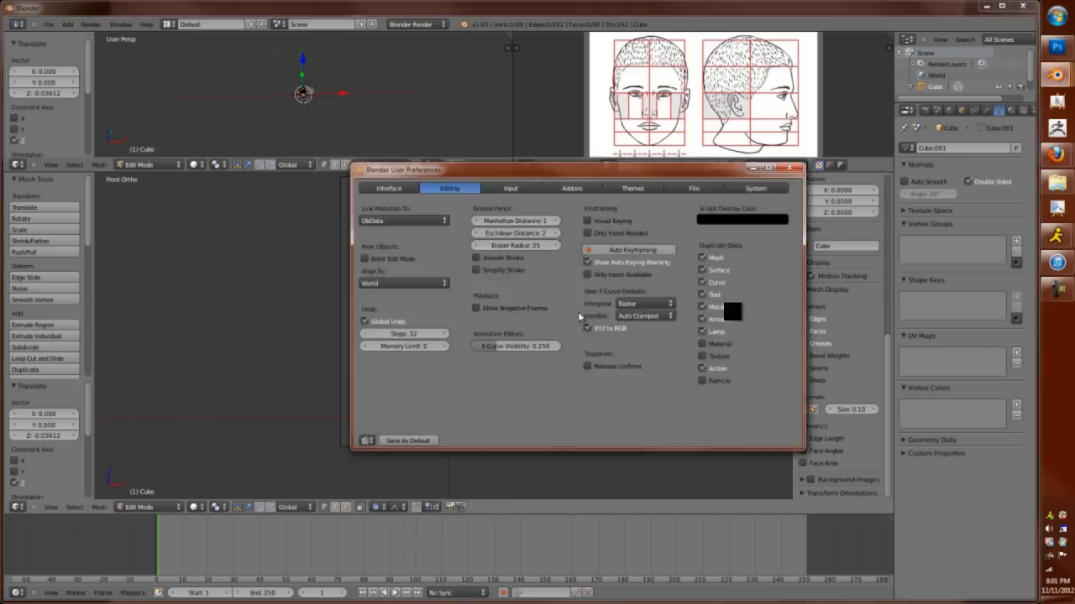
key(ctrl+Tab)
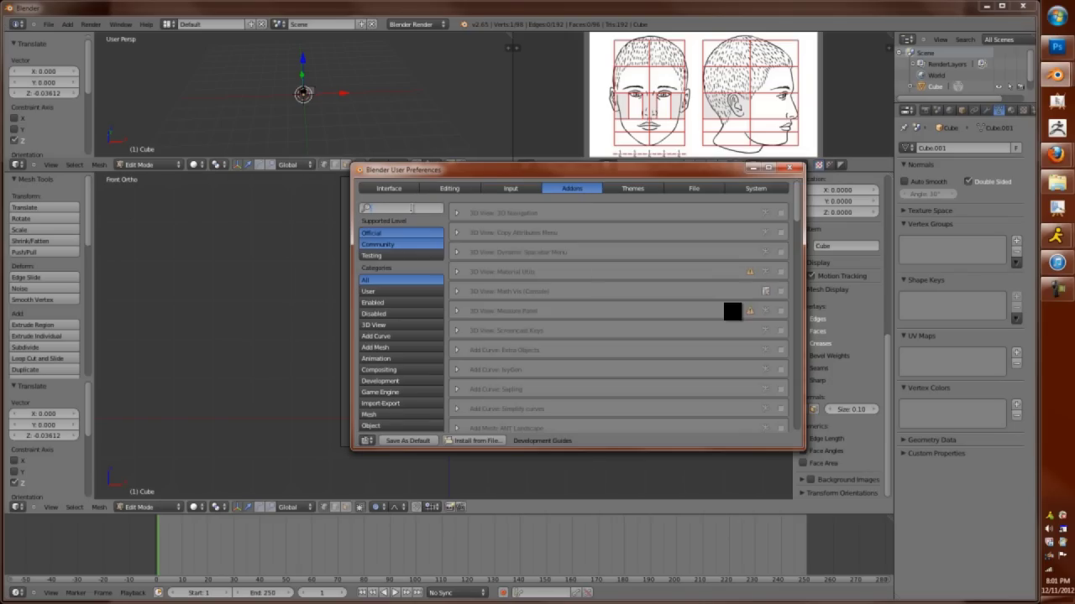
text(scre)
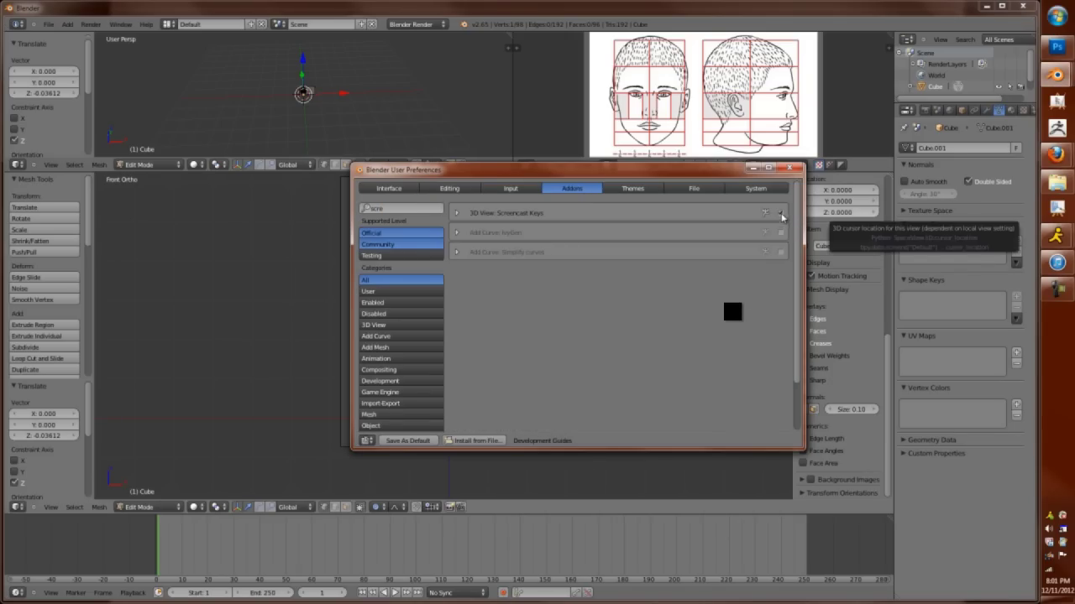
Find and enable the Bsurfaces GPL Edition add-on, and clear the add-on search
click(394, 206)
text(bolt)
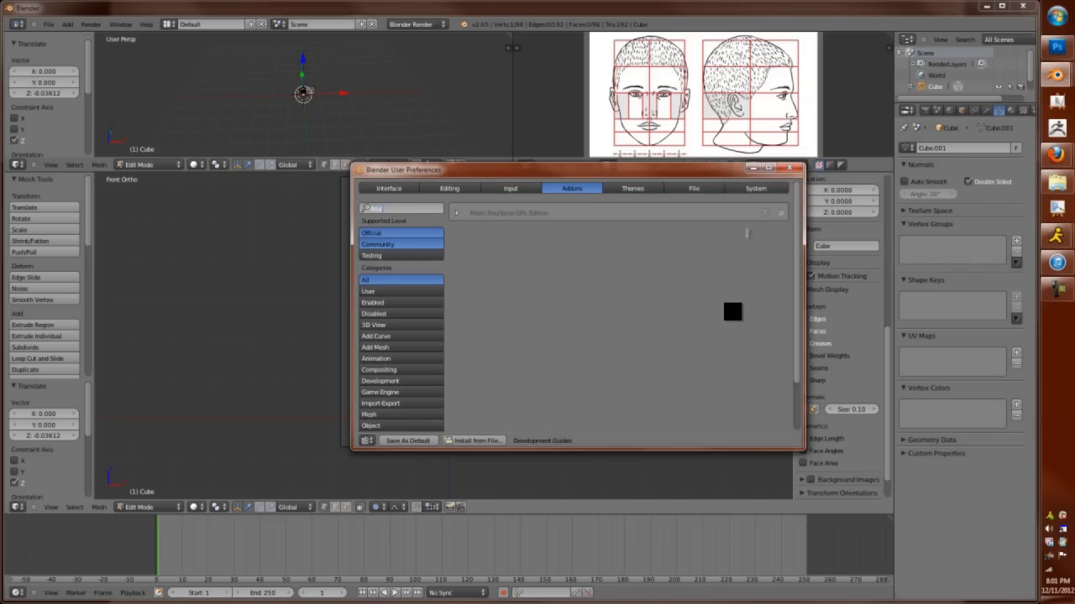
key(BackSpace)
key(BackSpace)
key(BackSpace)
key(BackSpace)
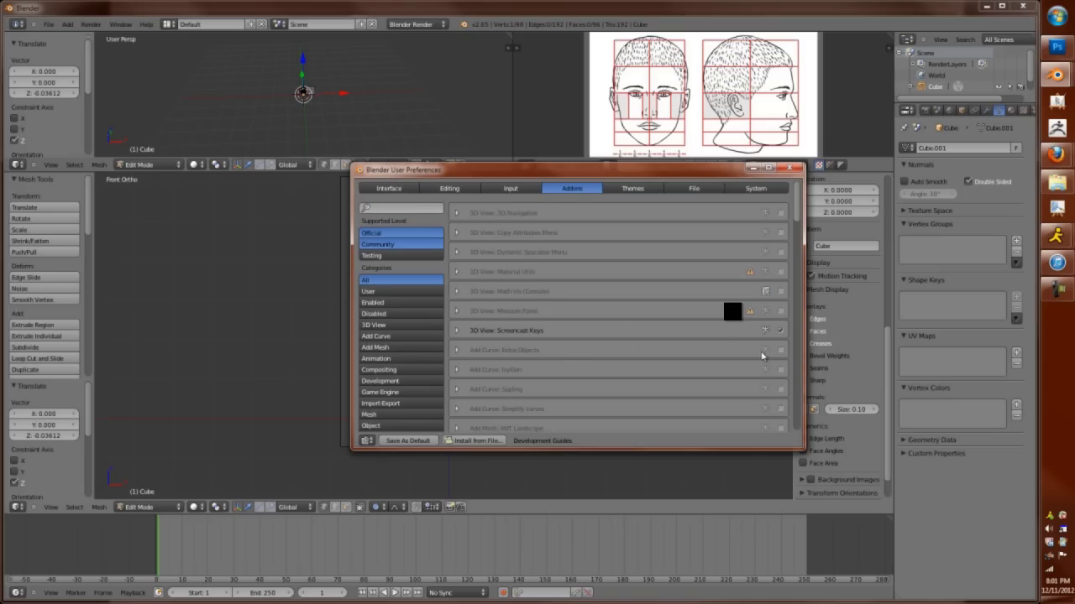
Enable the Add Curve: Extra Objects, BoltFactory, Cell Fracture and Cloud Generator add-ons, and close the preferences
scroll(564, 368, down, 4)
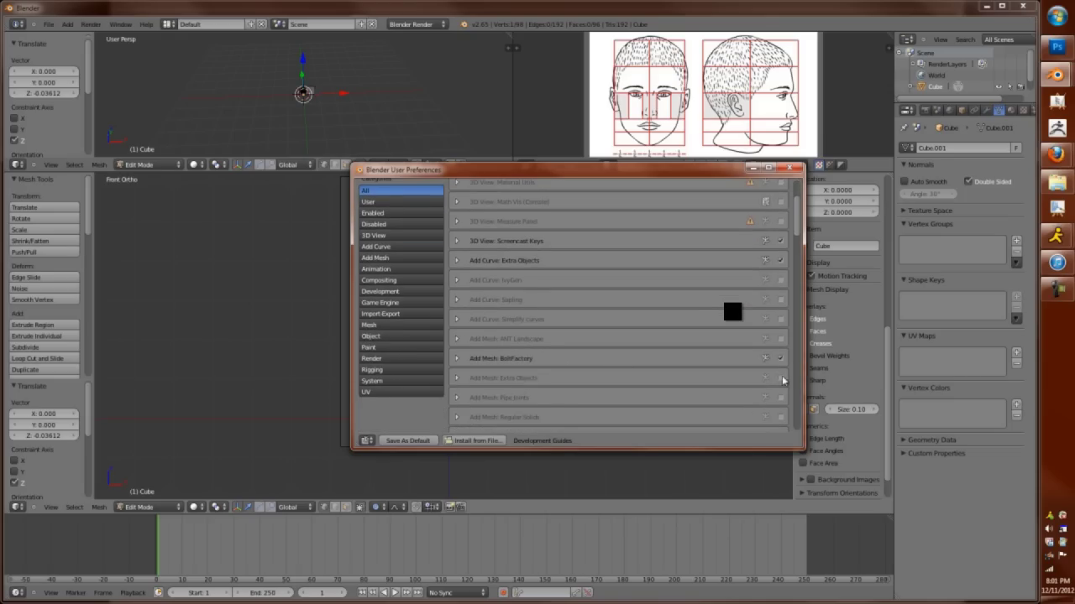
scroll(691, 383, down, 12)
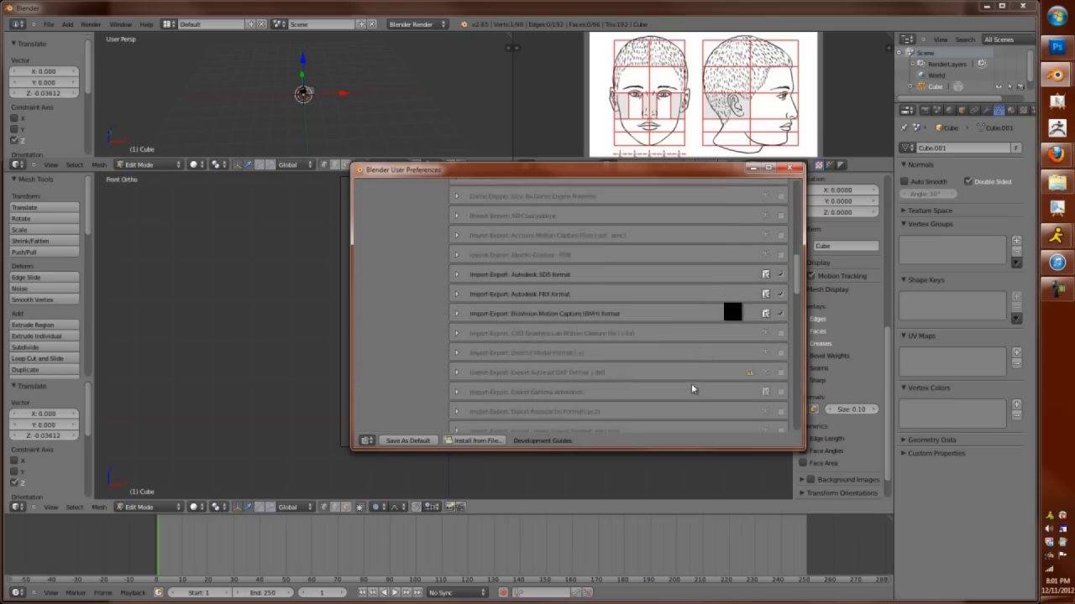
scroll(691, 383, down, 10)
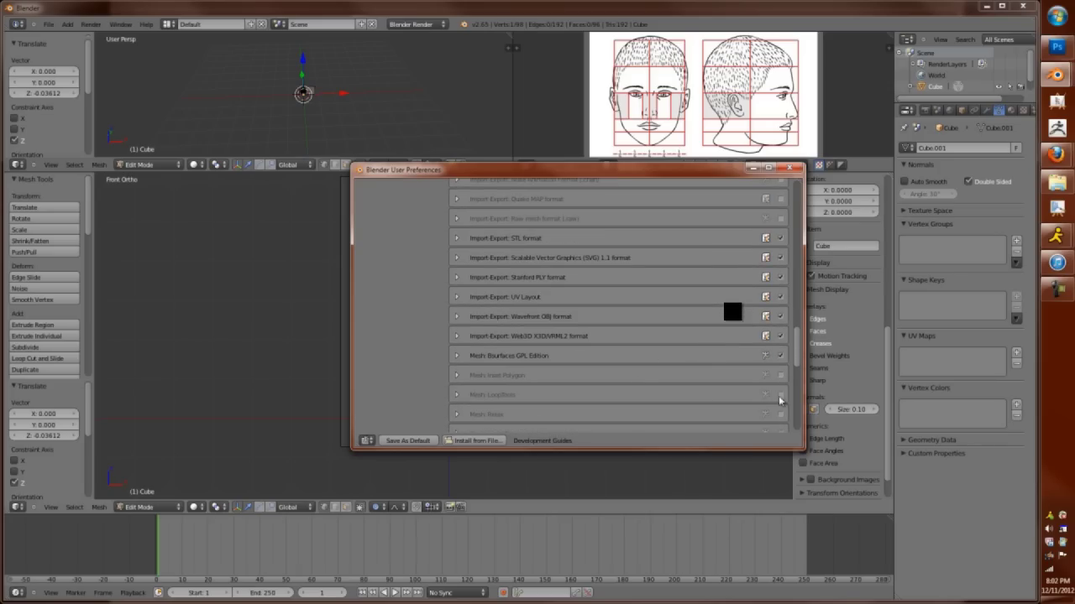
scroll(637, 381, down, 8)
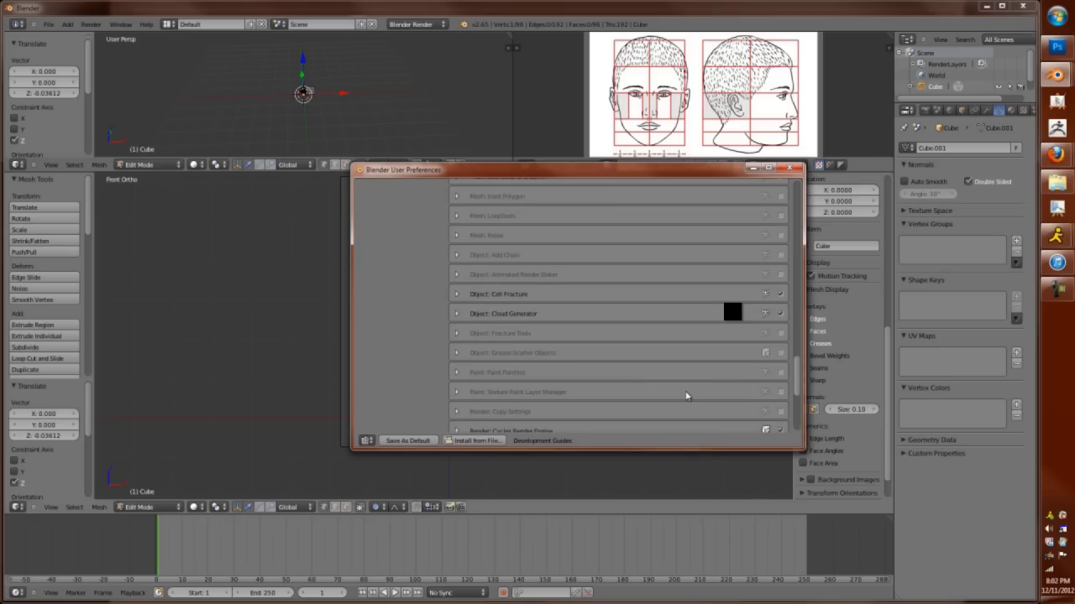
scroll(682, 397, down, 5)
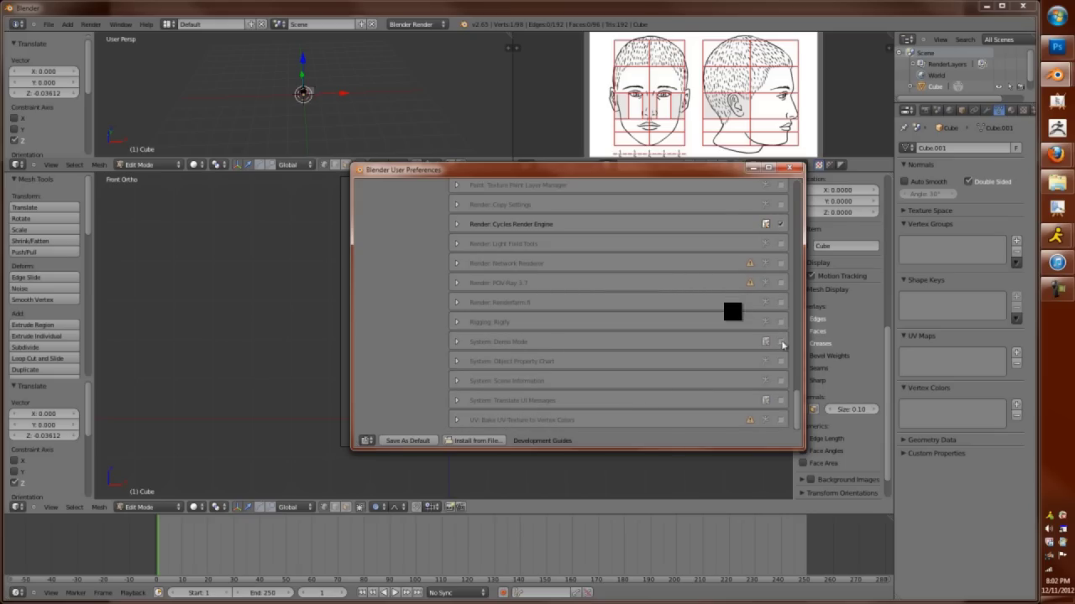
click(789, 169)
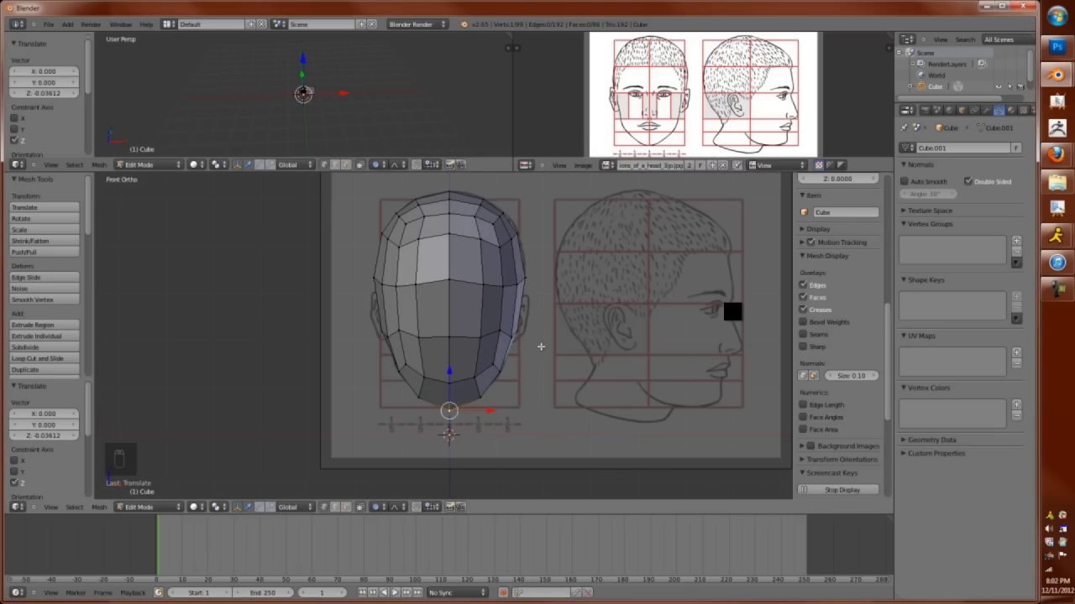
Create a folder named 12-11-2012 (PersonTut) in the Blends directory and open it as the save location
key(ctrl+s)
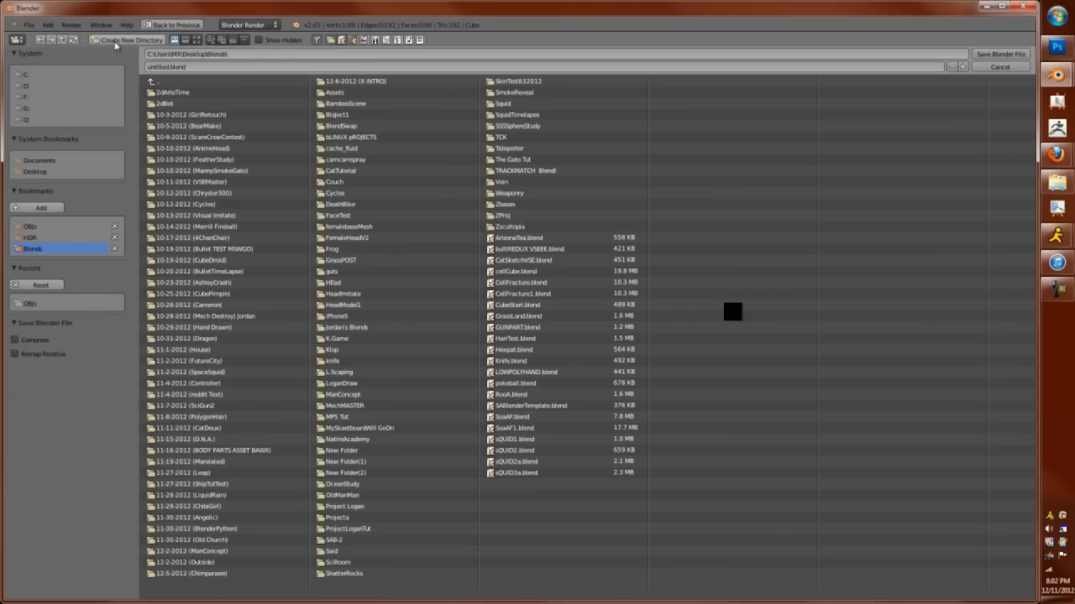
click(115, 44)
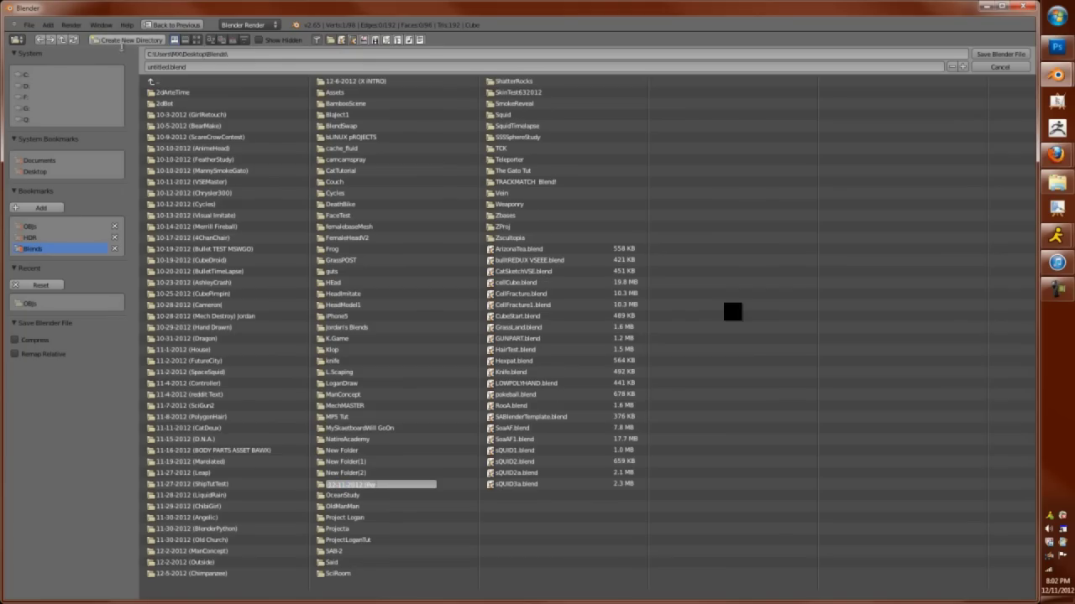
key(Return)
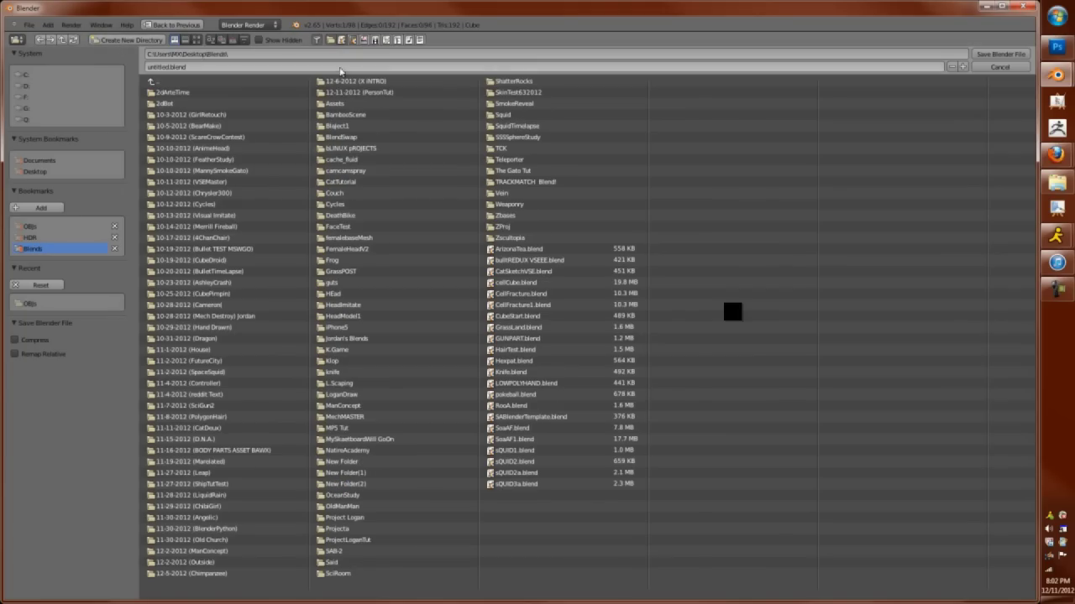
double_click(345, 92)
Save the scene in this folder under the file name PersonTut1
click(255, 66)
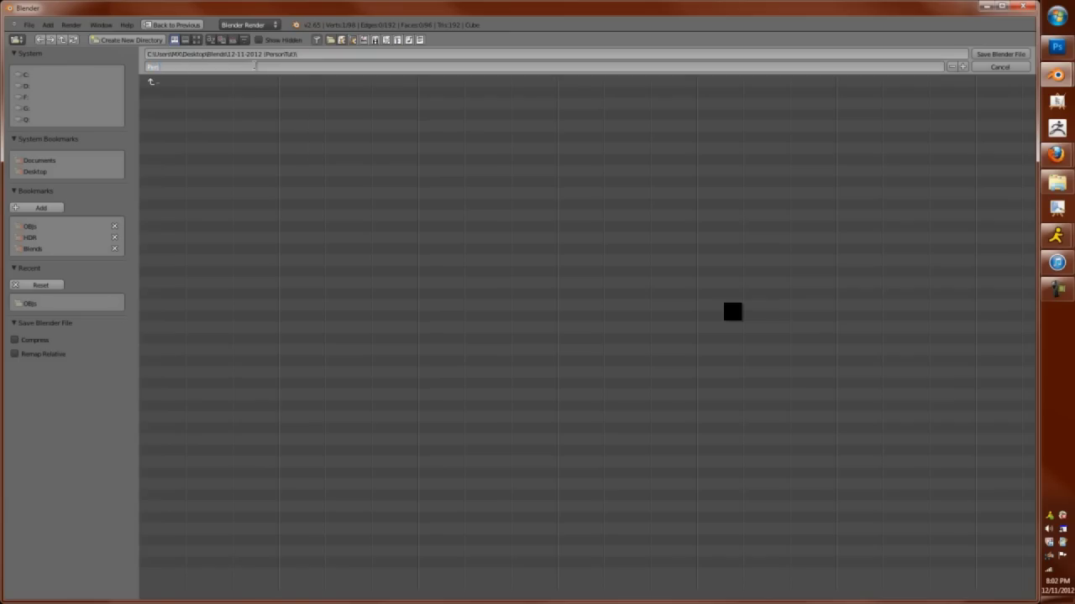
text(Person)
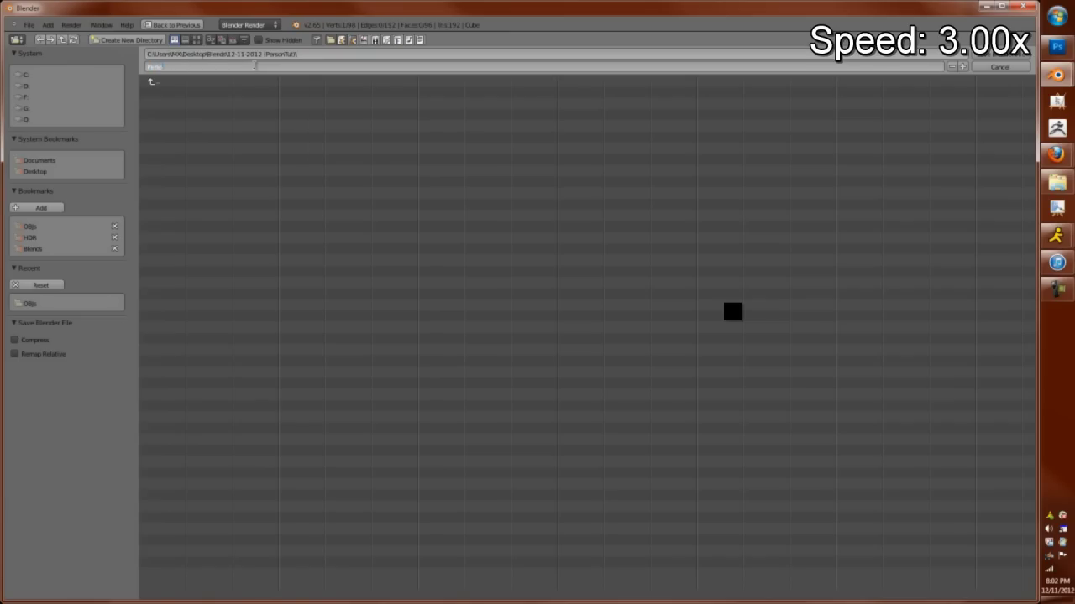
text(Tut1)
key(Return)
Return the head mesh to Object Mode and maximize the 3D viewport
key(Tab)
key(ctrl+Up)
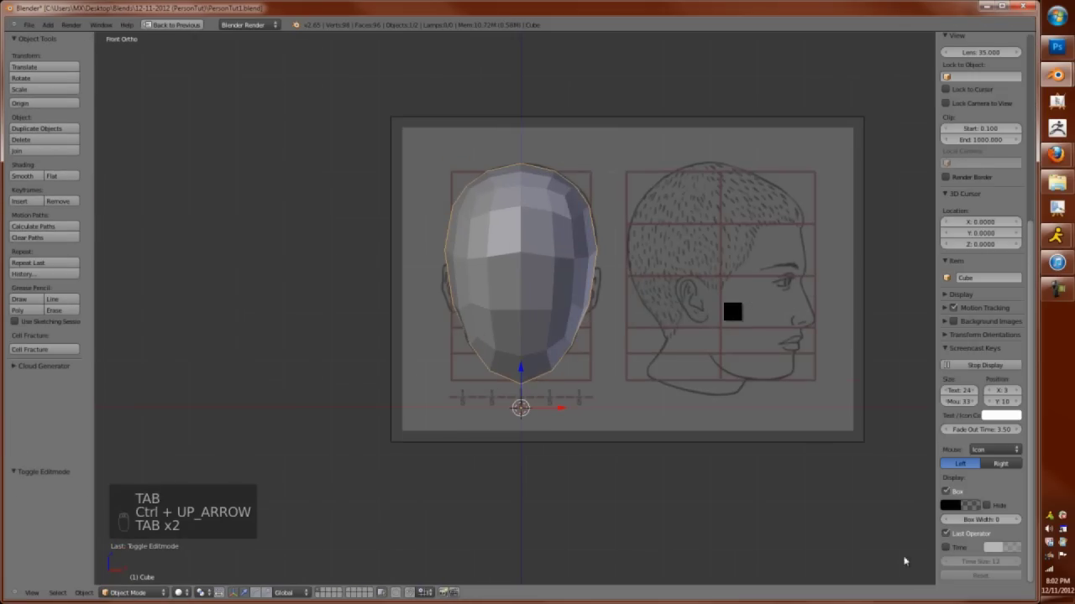
key(Tab)
key(Tab)
Set the Screencast Keys text size to 60 and turn off its last-operator display
scroll(974, 504, up, 1)
click(988, 452)
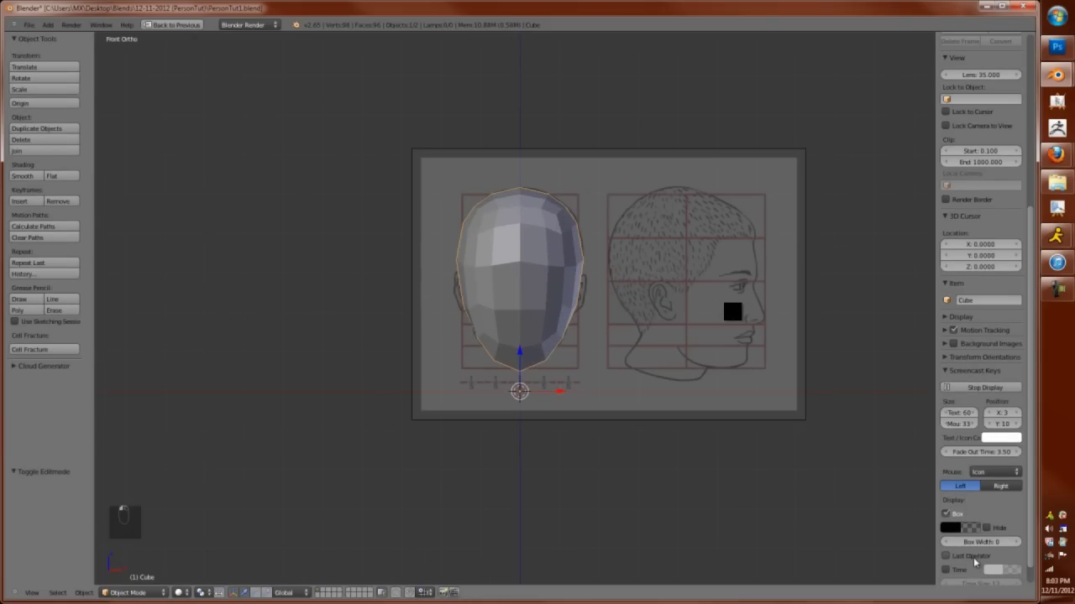
key(a)
key(a)
Turn off the background box of the Screencast Keys display and test it by toggling the object selection
click(978, 472)
click(955, 516)
scroll(574, 398, down, 4)
key(a)
key(a)
scroll(957, 499, down, 1)
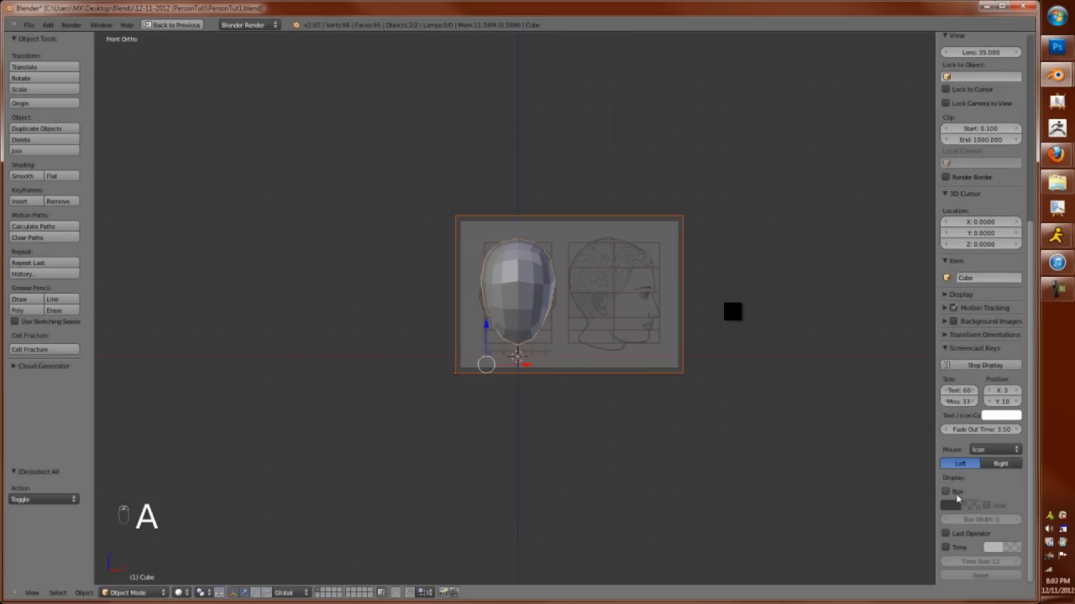
Align the Screencast Keys mouse icon to the right, turn on a black background box and test it by toggling the selection
click(1000, 463)
key(a)
key(a)
key(a)
key(a)
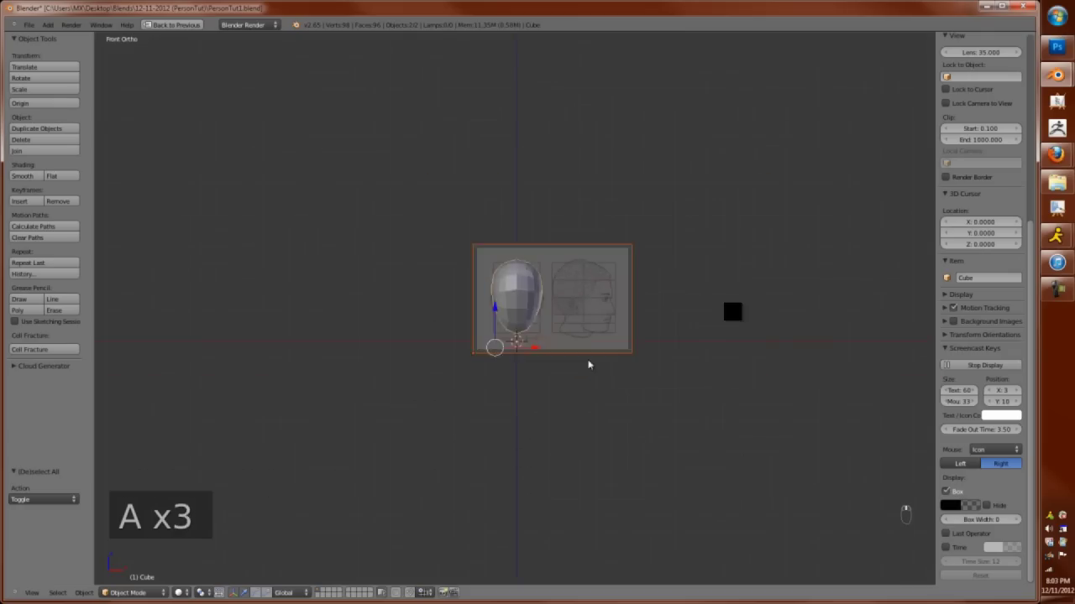
key(a)
middle_drag(588, 364, 555, 351)
key(a)
scroll(555, 351, up, 3)
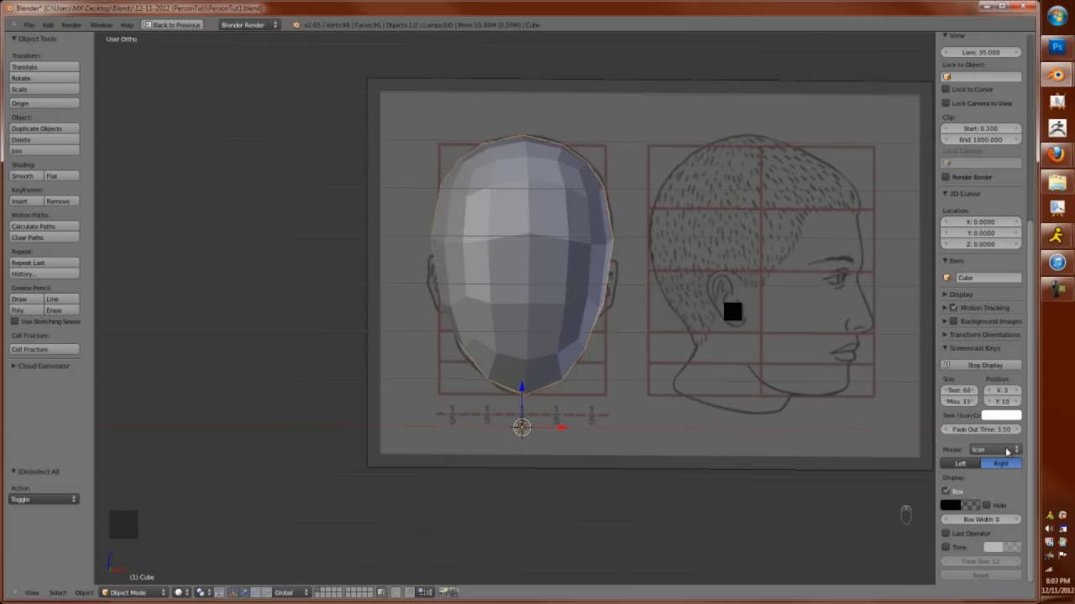
Set the Screencast Keys text colour to green, turn on its time display and save the file
click(1001, 414)
click(965, 307)
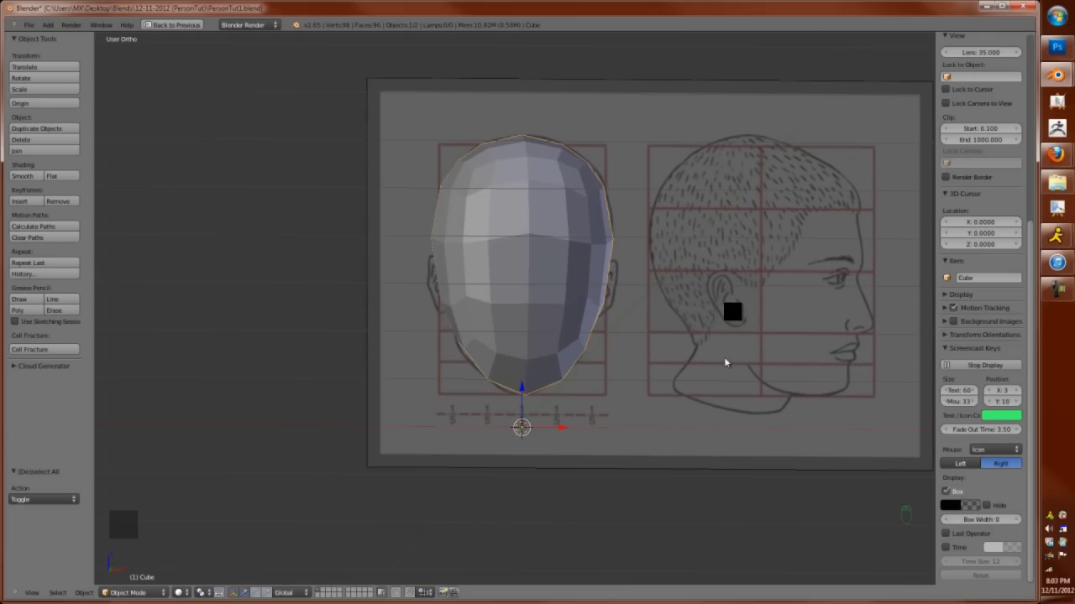
key(KP_1)
click(956, 547)
key(a)
scroll(537, 377, up, 3)
key(ctrl+s)
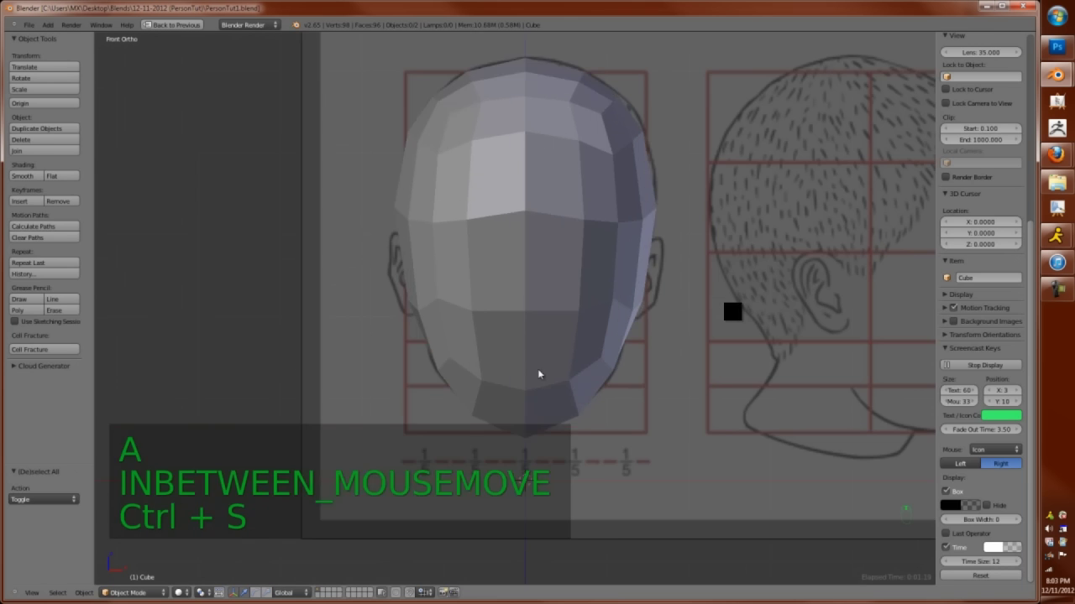
Box-select one half of the head mesh in wireframe front view and delete its vertices, leaving the centre line intact
key(Tab)
key(z)
key(z)
key(g)
key(z)
scroll(504, 361, down, 3)
key(a)
key(b)
key(b)
drag(654, 103, 529, 441)
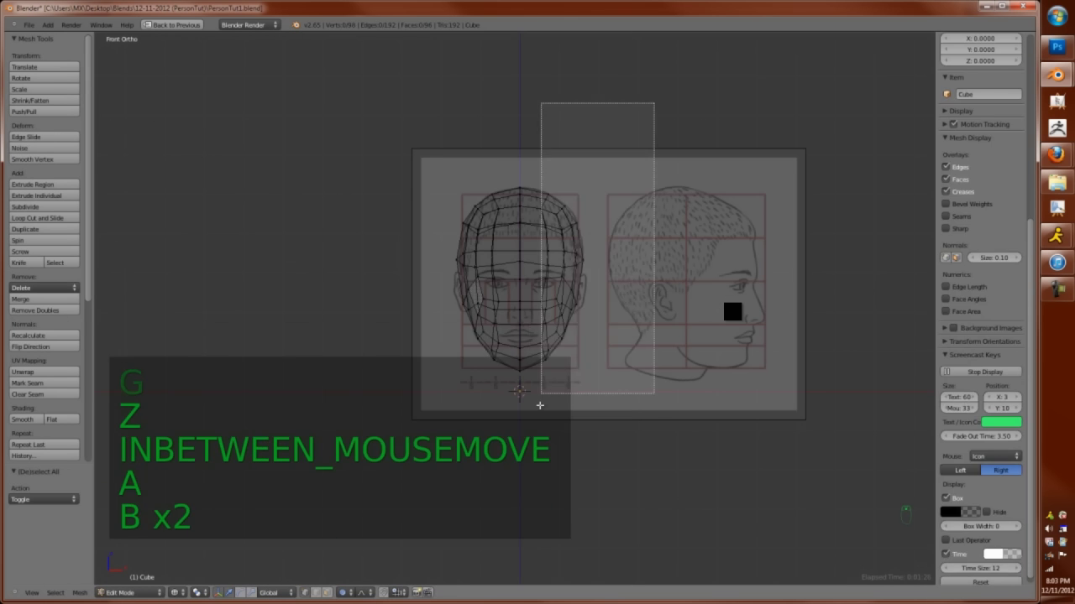
key(x)
key(z)
key(x)
click(559, 407)
Restore the multi-panel layout and add a Mirror modifier on the X axis to the half head
key(ctrl+Up)
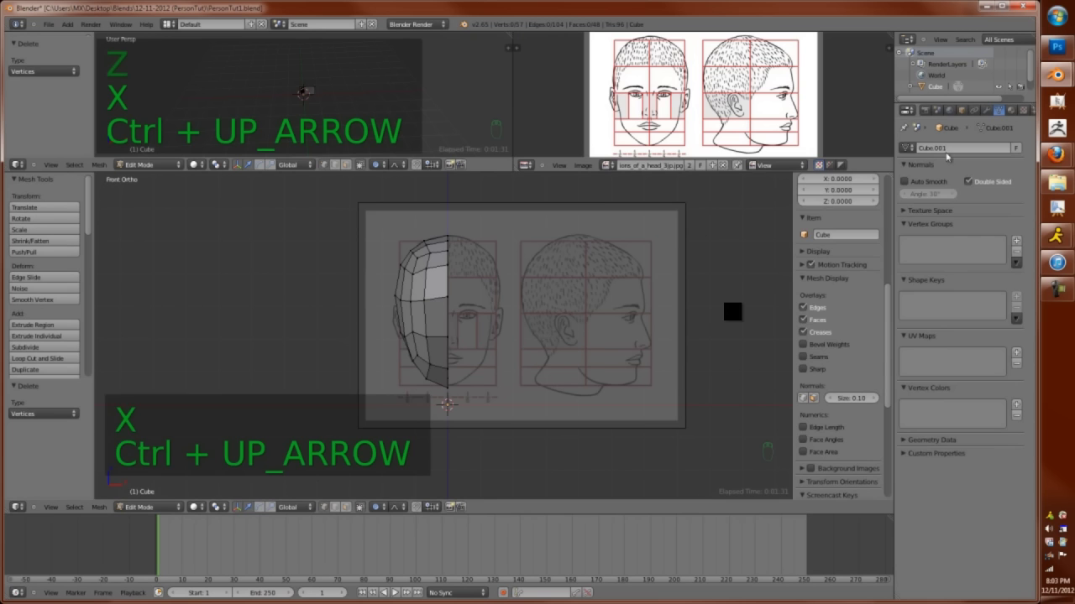
click(986, 110)
click(960, 148)
click(794, 252)
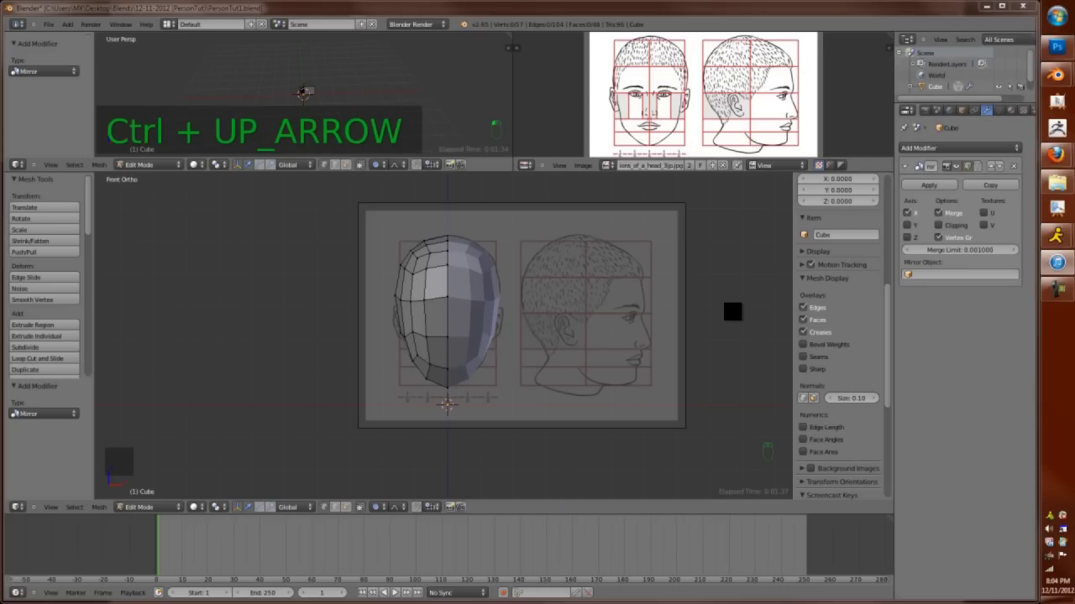
Enable clipping on the Mirror modifier and test it by moving the head's centre-line vertices
key(z)
scroll(504, 319, up, 5)
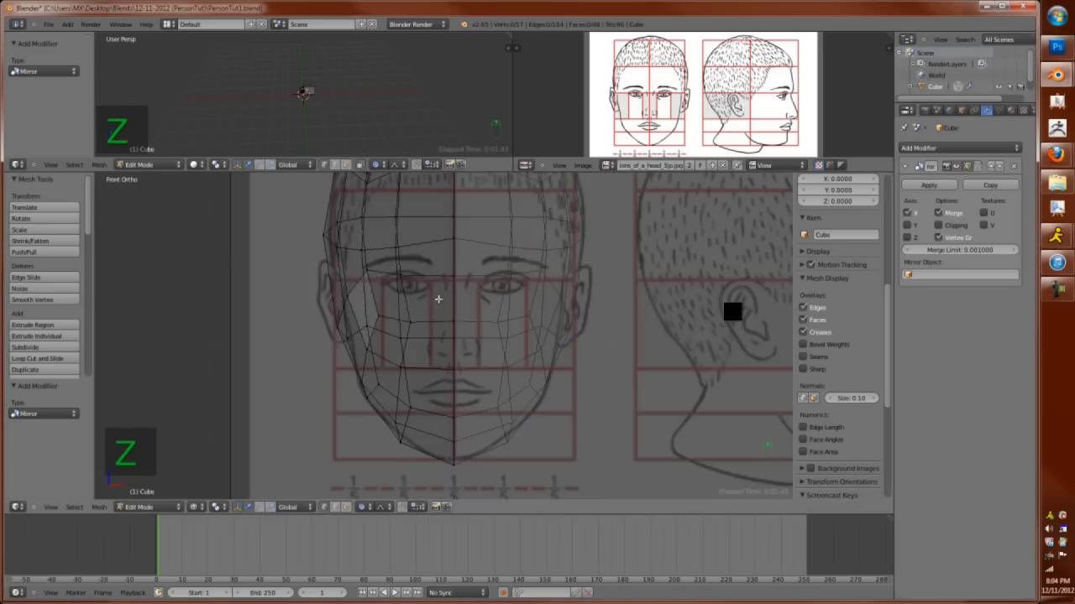
key(z)
right_click(473, 312)
key(g)
click(546, 316)
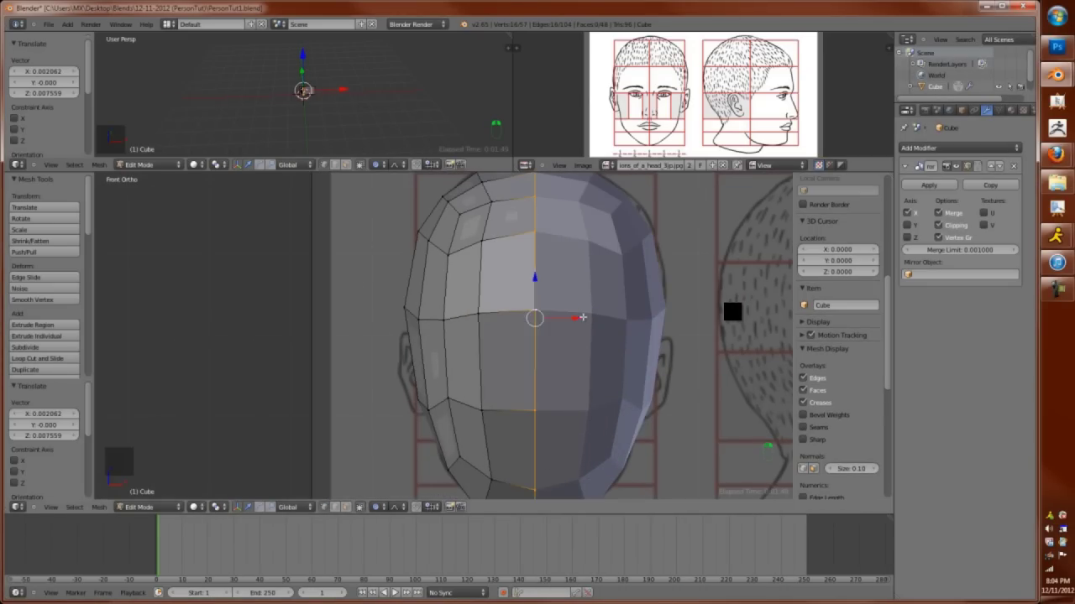
right_click(535, 312)
Add a horizontal loop cut across the face just below the brow and turn off proportional editing
key(z)
key(z)
ctrl+middle_drag(537, 311, 549, 285)
key(ctrl+r)
click(489, 389)
key(z)
key(z)
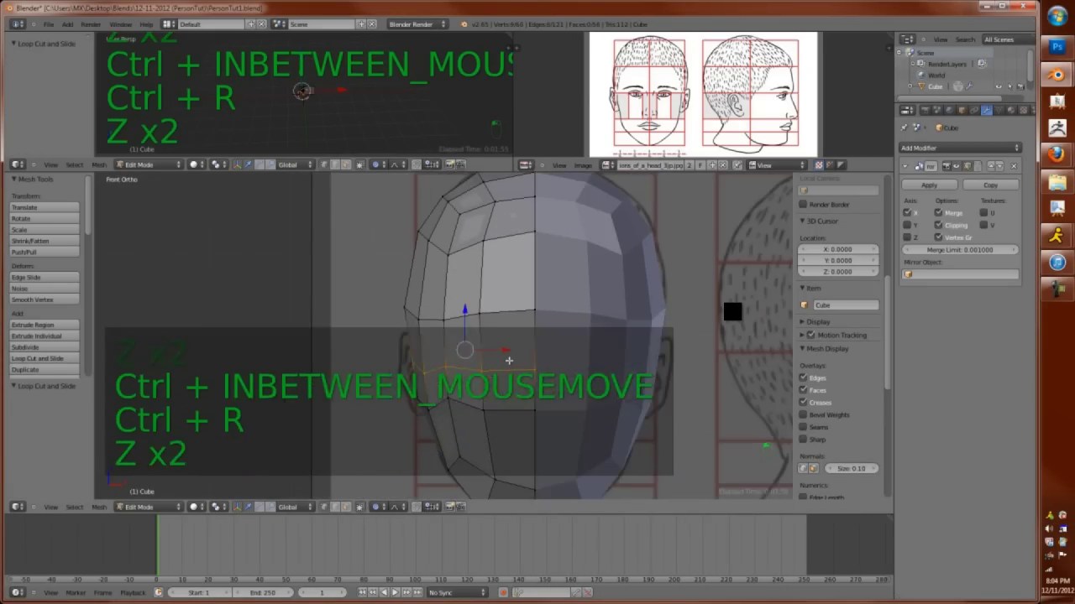
key(o)
key(z)
key(a)
Set the Screencast Keys mouse display to No Mouse and its text size to 45, testing with selection toggles
scroll(839, 377, down, 5)
click(852, 440)
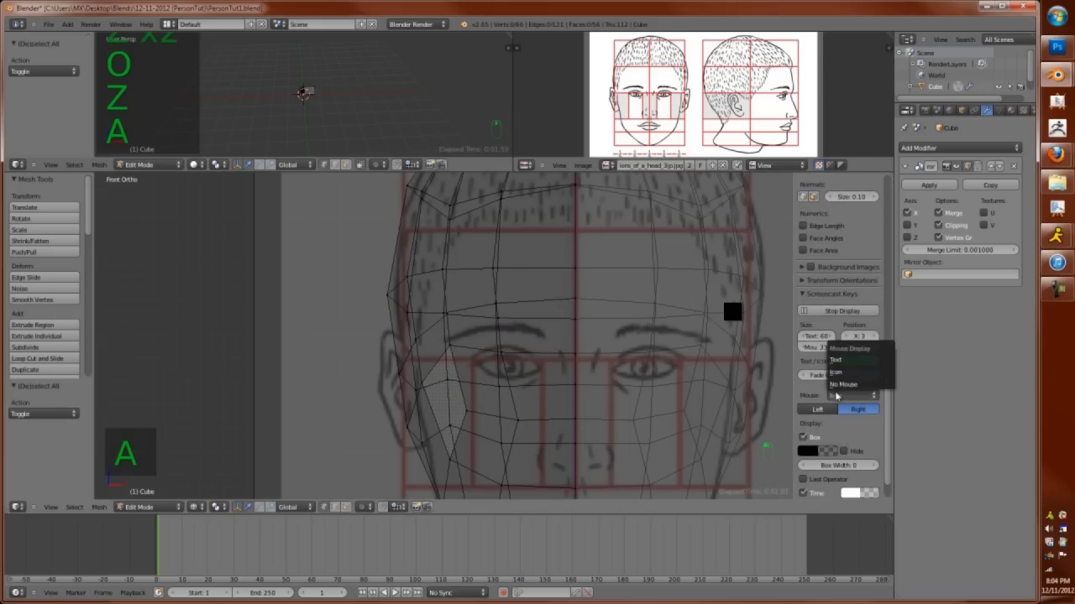
click(844, 395)
key(a)
key(a)
middle_drag(503, 377, 559, 388)
key(a)
key(KP_1)
key(z)
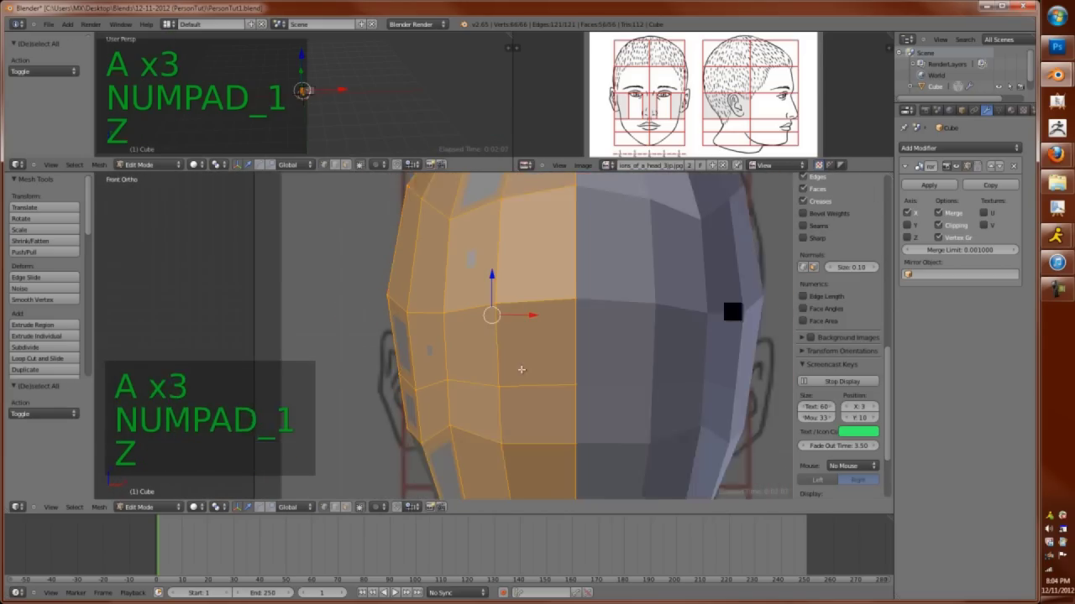
key(a)
key(z)
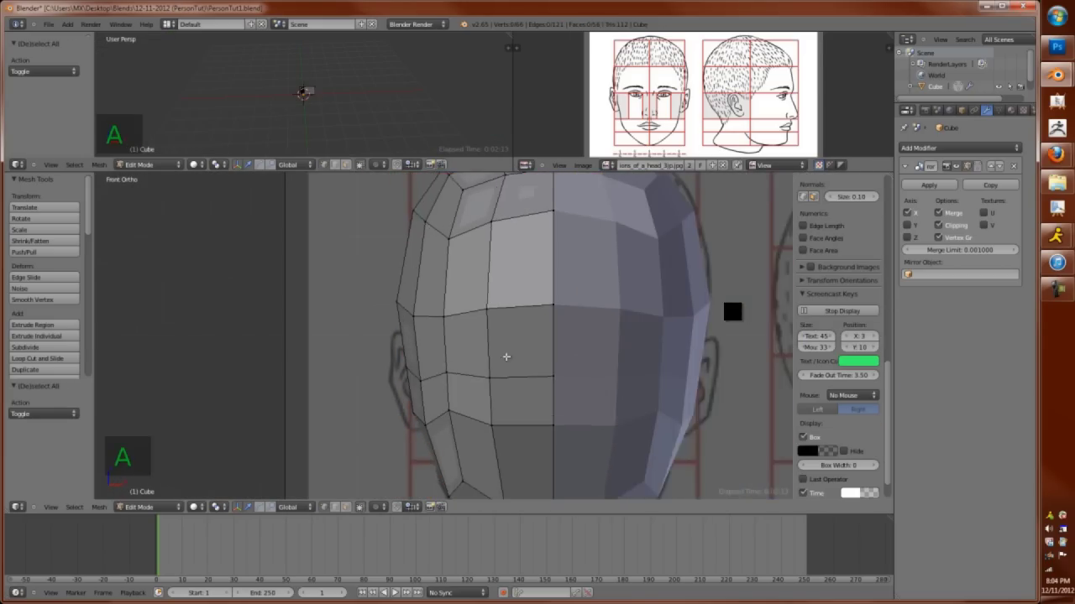
Return the head to Object Mode in shaded left side view and add a Grease Pencil data block with Cursor drawing placement
key(z)
key(ctrl+Tab)
key(z)
key(a)
key(Tab)
key(KP_1)
key(KP_3)
key(ctrl+KP_1)
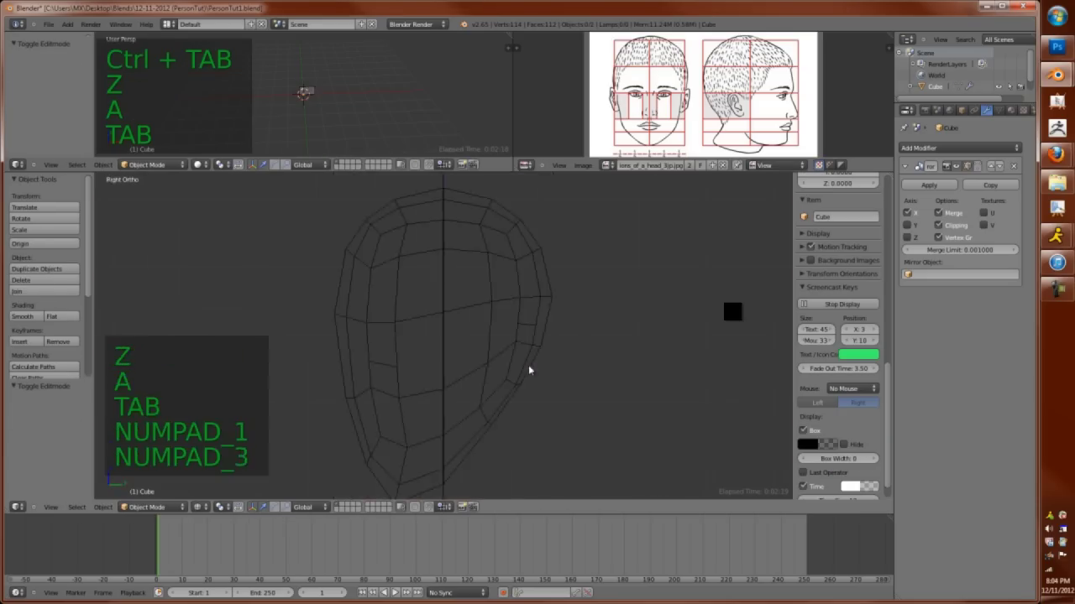
key(ctrl+KP_3)
key(z)
key(a)
key(a)
scroll(828, 426, up, 8)
Switch to Firefox and search Google Images for side views of a human skull
click(1056, 154)
triple_click(336, 212)
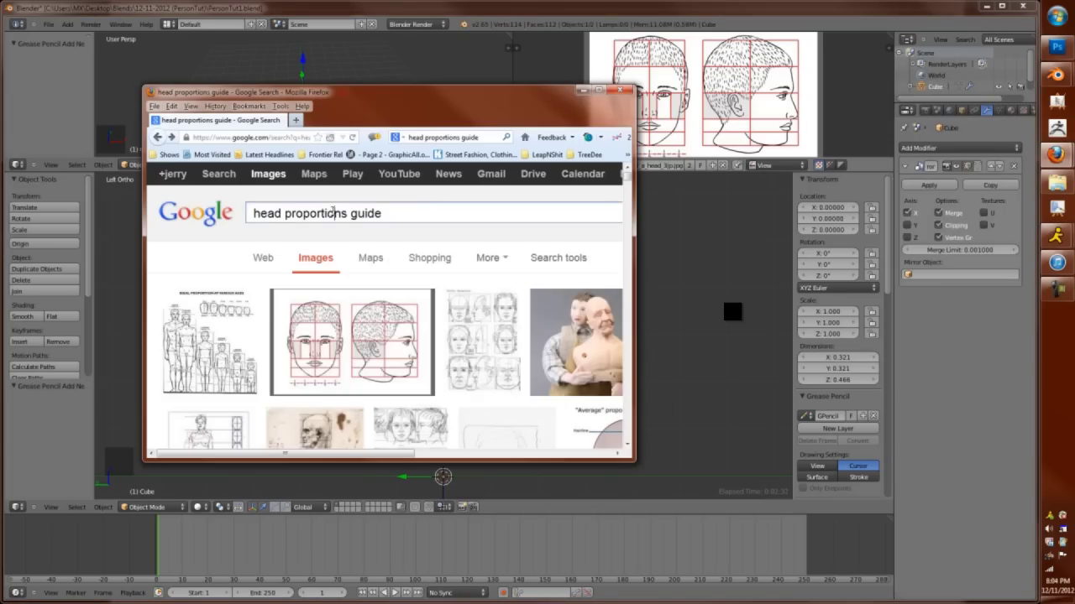
text(humanskull)
key(Return)
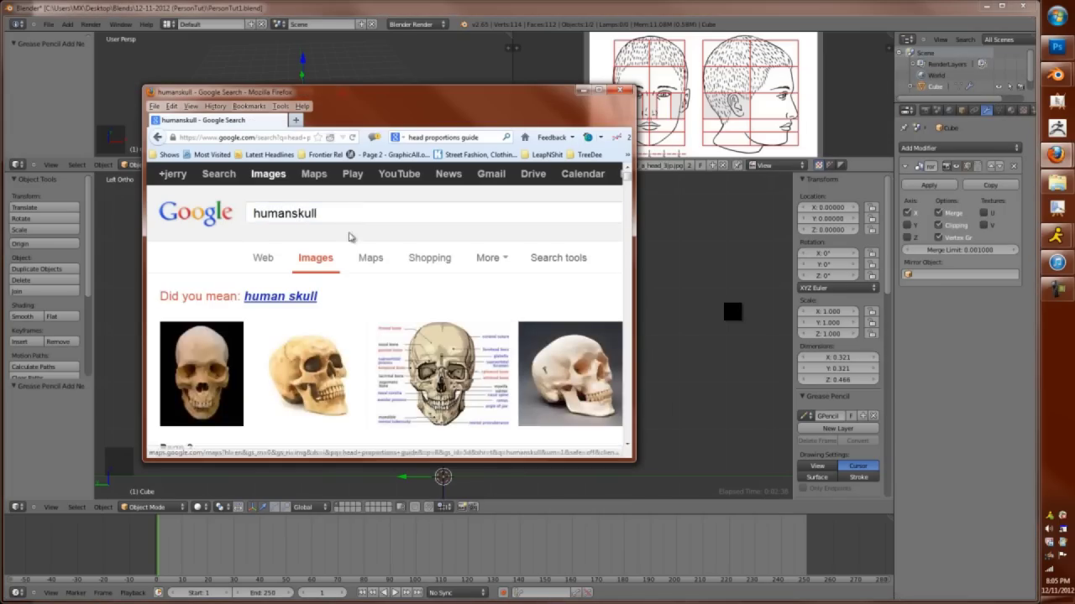
text(side)
key(Return)
scroll(377, 211, down, 2)
drag(251, 92, 621, 148)
Sketch a side-view human skull over the head with the Grease Pencil in Blender
click(397, 265)
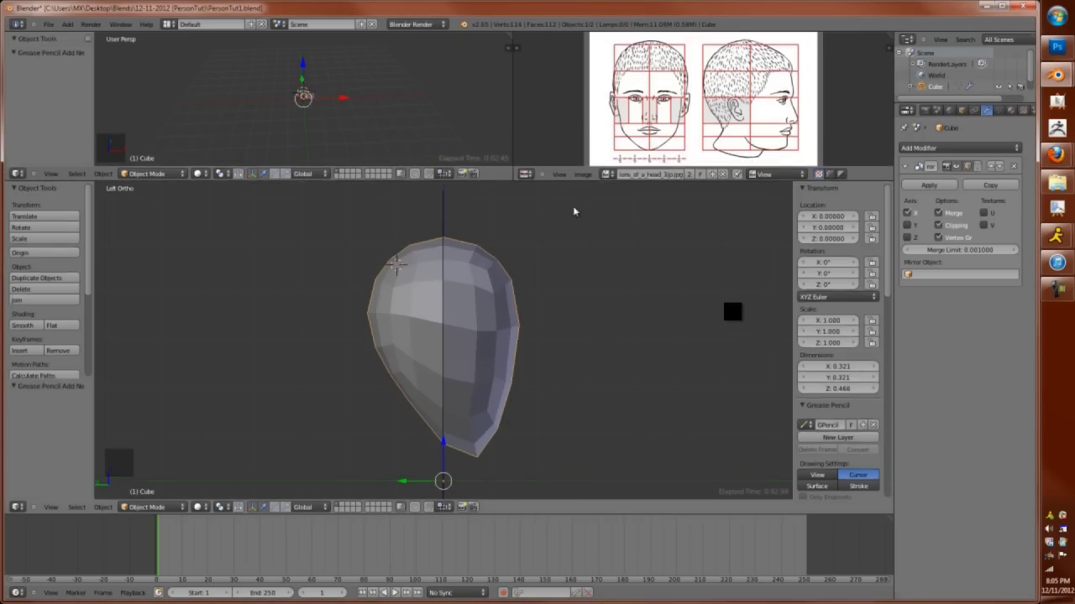
key(shift+f)
key(shift+f)
key(d)
drag(486, 254, 380, 356)
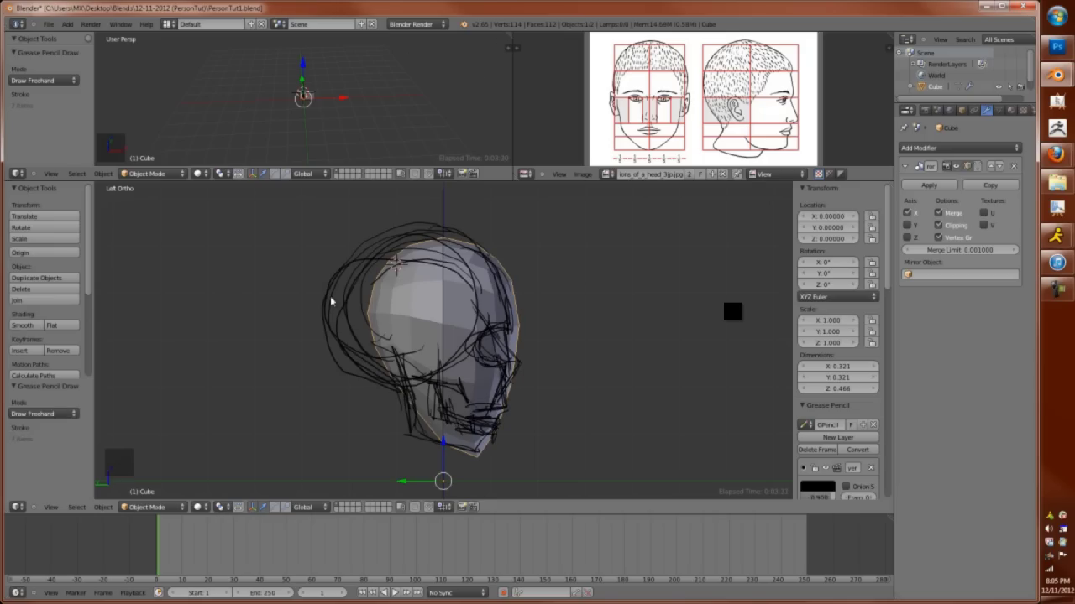
Pull the upper back faces of the head outward with proportional editing in left side view to follow the skull sketch
key(KP_1)
key(KP_0)
key(KP_1)
key(ctrl+KP_1)
key(ctrl+KP_3)
key(Tab)
key(ctrl+Tab)
ctrl+middle_drag(411, 338, 445, 260)
click(420, 252)
right_click(443, 263)
key(g)
key(o)
key(g)
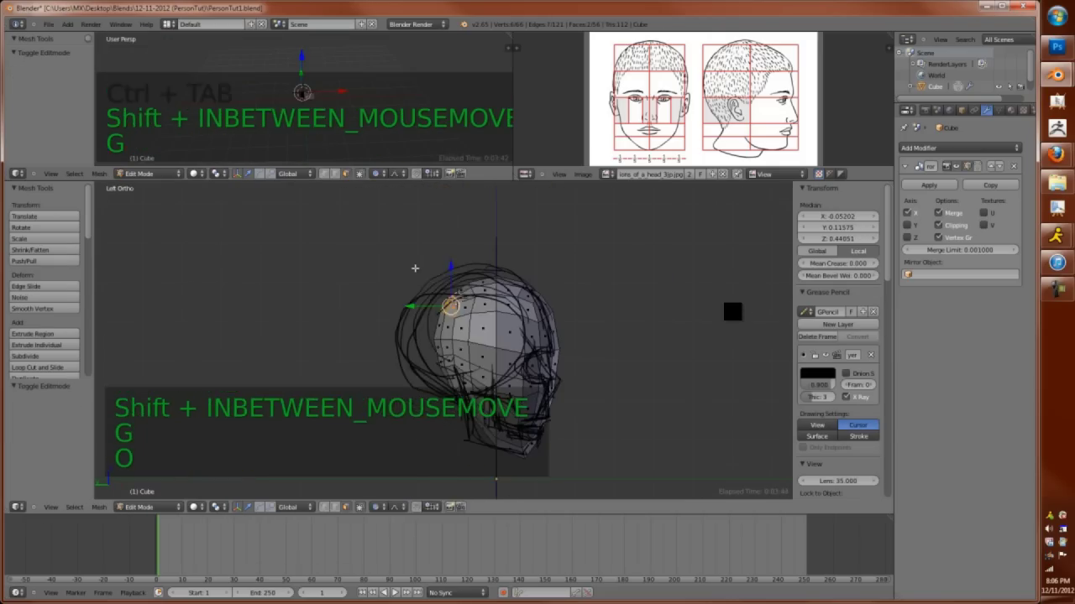
scroll(420, 285, down, 8)
click(454, 281)
Move the crown and rear faces of the cranium out to the sketched skull outline
key(g)
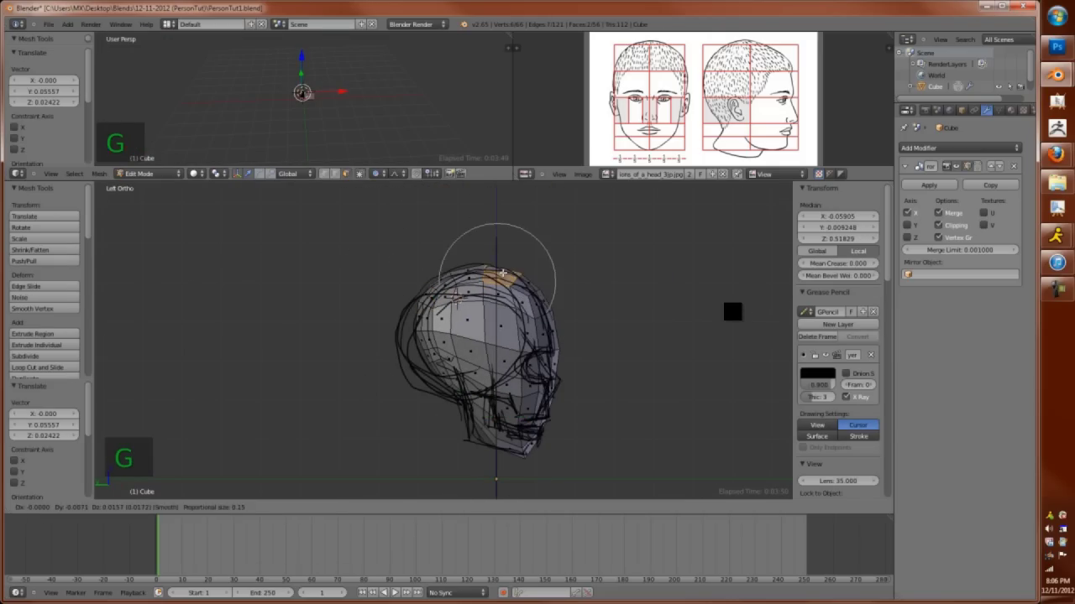
key(g)
click(422, 332)
key(g)
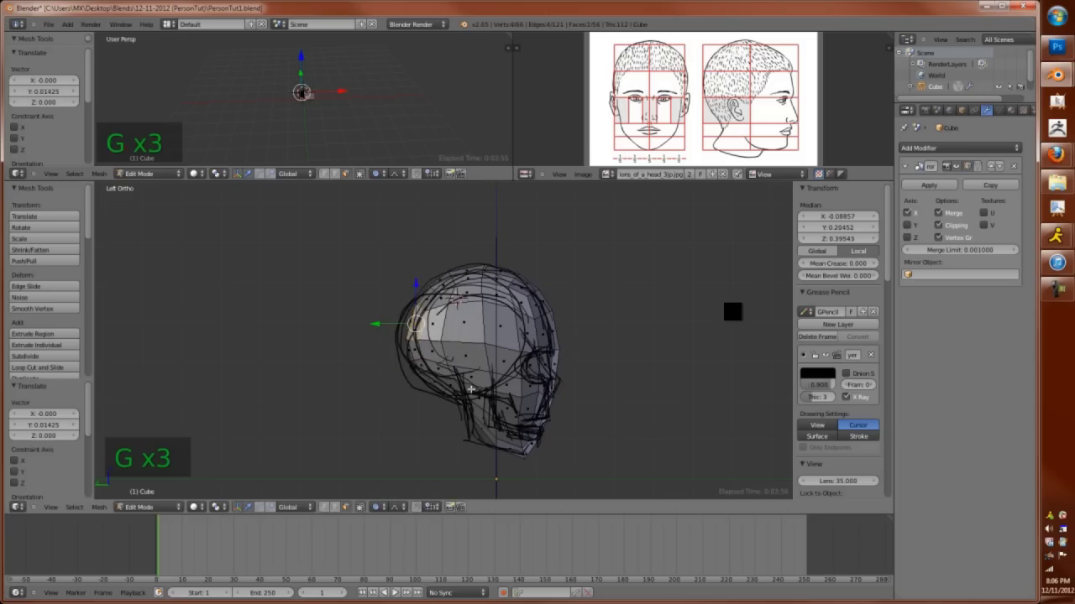
Shape the underside of the skull and the back of the jaw to match the side-view sketch
key(ctrl+Tab)
ctrl+middle_drag(469, 391, 513, 339)
click(466, 422)
key(g)
key(g)
key(g)
key(ctrl+Tab)
click(486, 387)
key(g)
key(g)
Hide the Grease Pencil sketch and reposition the cheek and jaw vertices with proportional editing in left side view
key(Tab)
key(KP_1)
key(ctrl+KP_1)
key(ctrl+KP_3)
key(Tab)
key(KP_1)
key(ctrl+KP_1)
key(ctrl+KP_3)
key(g)
key(g)
key(g)
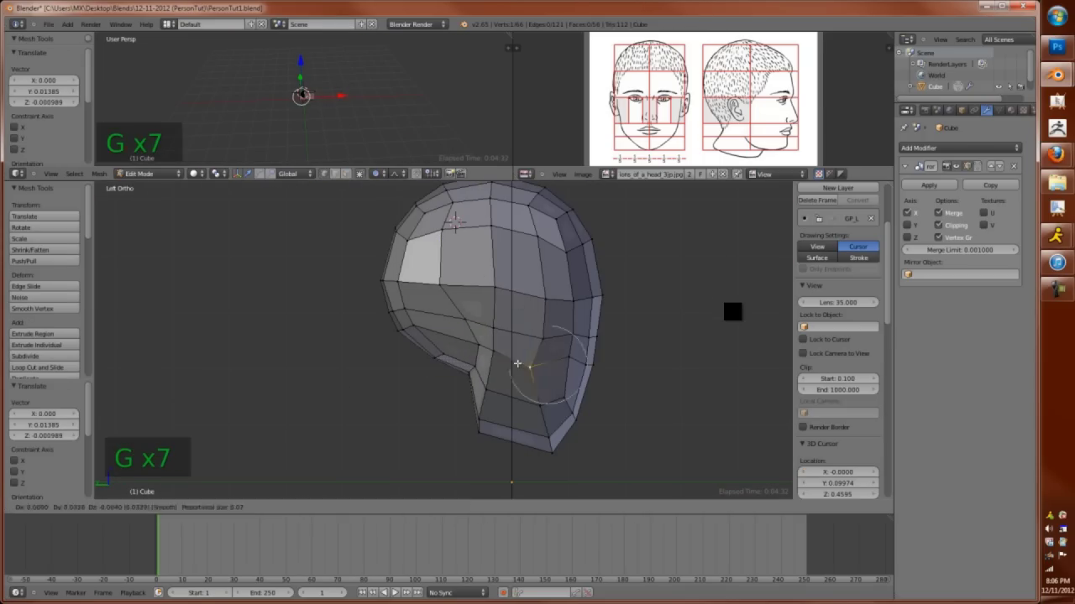
Adjust the side-view position of the vertices around the eye area
key(g)
key(g)
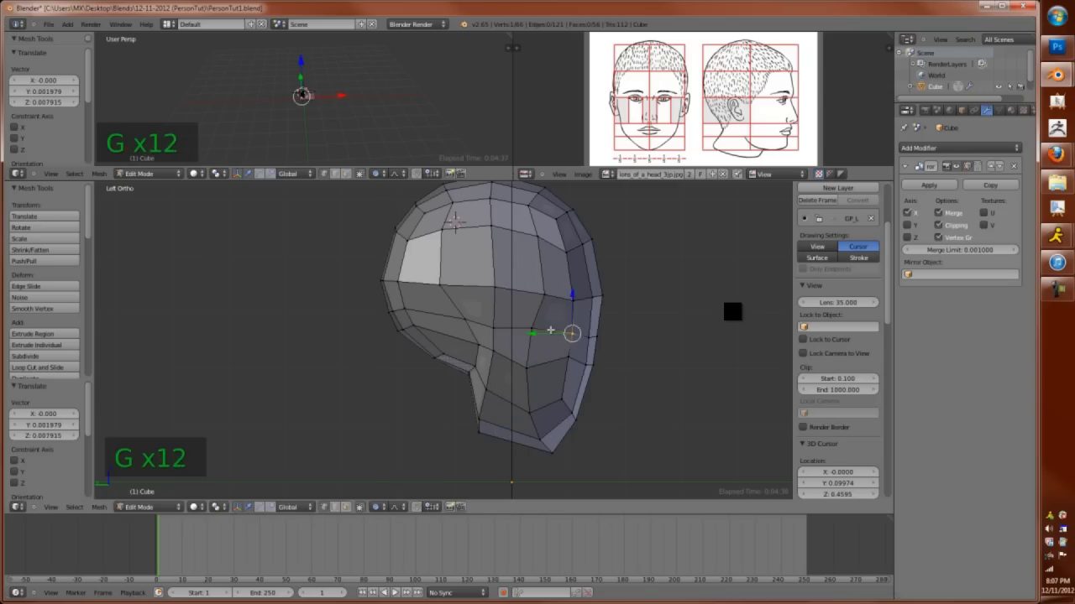
key(g)
key(g)
Try deleting the vertex at the eye to open a socket, checking it in front view
key(x)
click(544, 329)
key(KP_1)
key(z)
key(z)
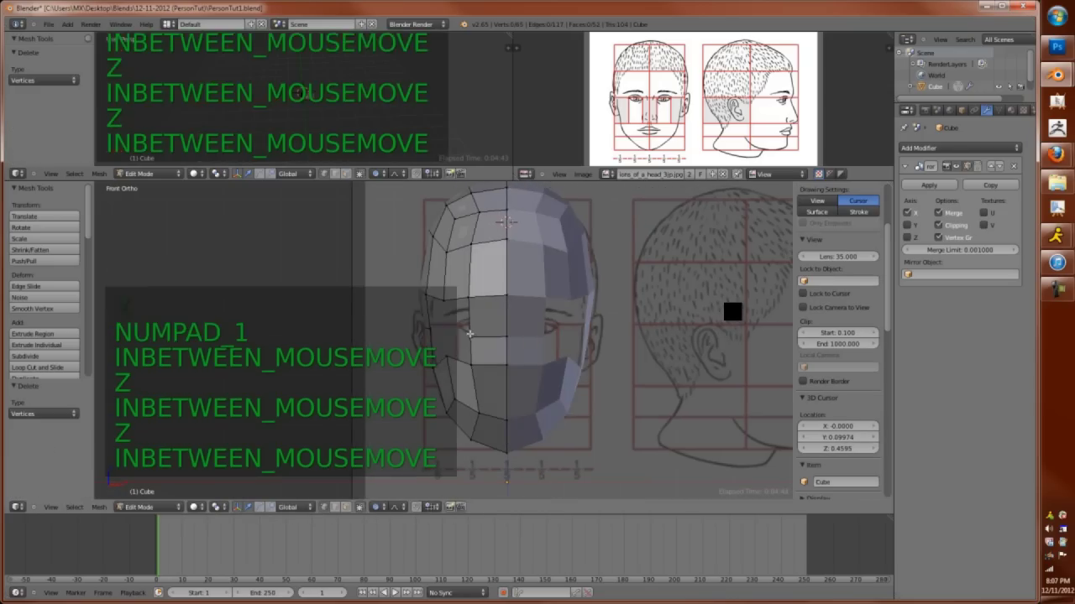
key(ctrl+z)
key(ctrl+z)
Add loop cuts through the face around the eye area
key(ctrl+r)
click(472, 340)
key(x)
click(473, 340)
Switch back to vertex selection and move the vertex below the eye upward with a small proportional editing radius
key(ctrl+Tab)
click(453, 363)
shift+right_drag(467, 344, 467, 326)
key(ctrl+Tab)
key(g)
click(475, 348)
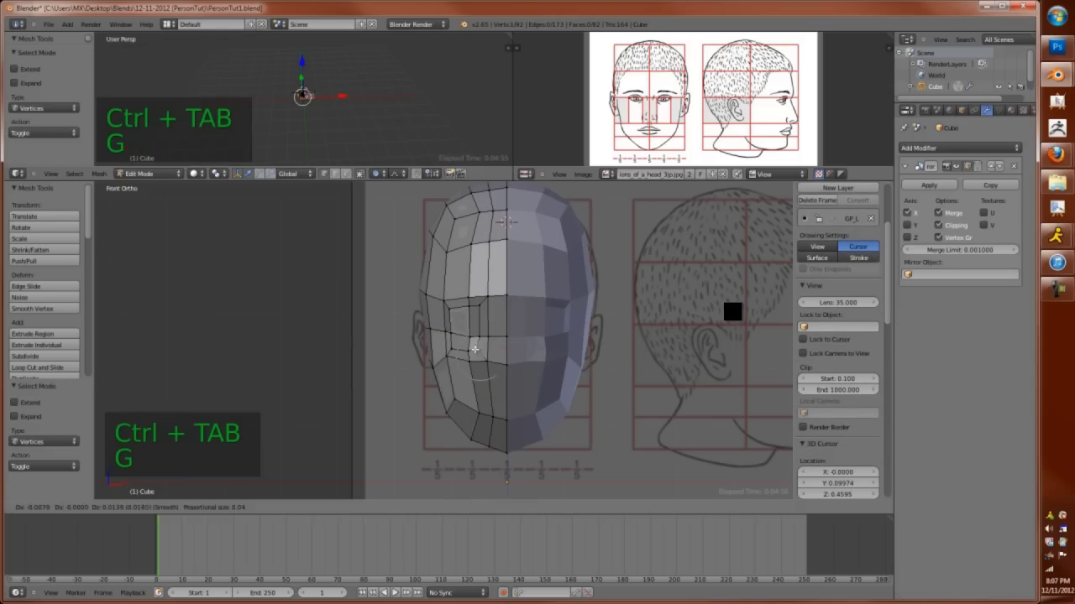
Move the vertices around the eye and inner brow in wireframe to match the front reference drawing
key(g)
key(z)
key(z)
key(g)
key(shift+z)
key(z)
key(g)
key(z)
click(474, 302)
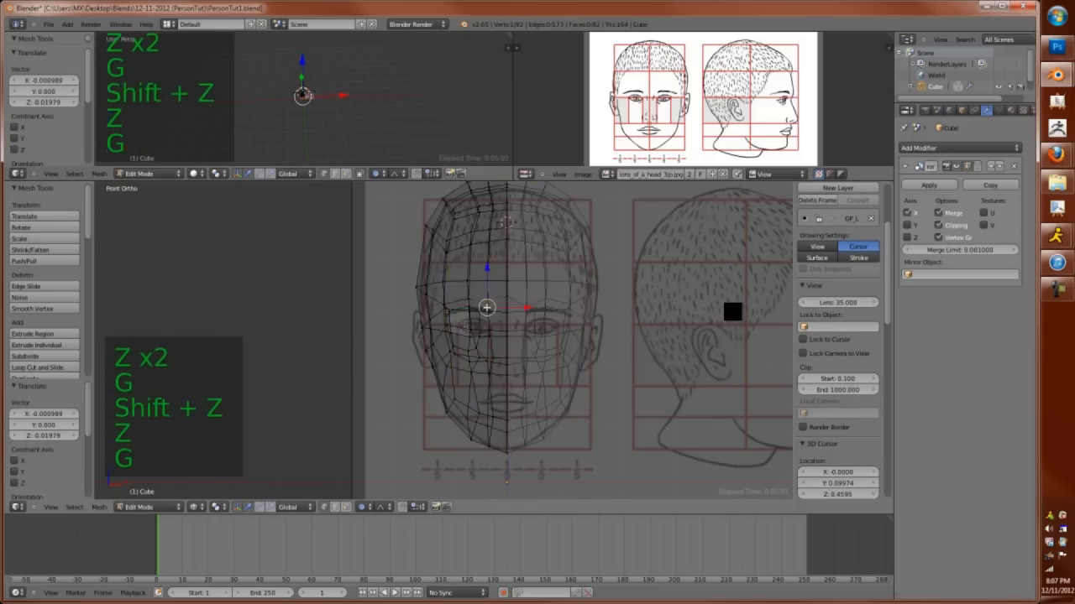
Adjust the inner brow vertex in front view and add a horizontal loop cut across the forehead above the eyes
key(g)
key(g)
key(ctrl+r)
middle_drag(504, 294, 571, 292)
key(KP_1)
click(572, 292)
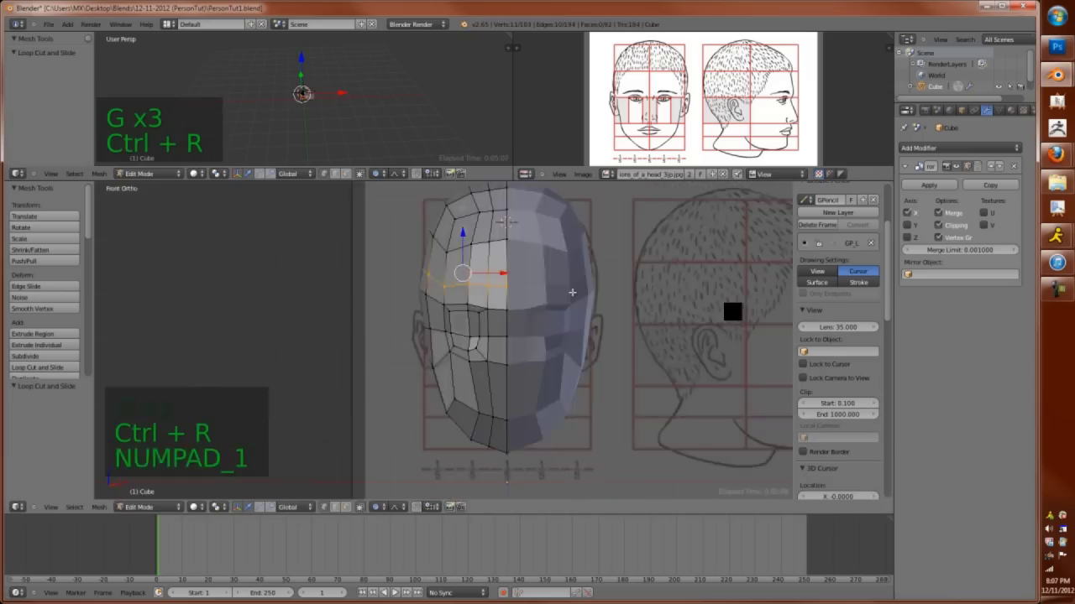
Reposition the new forehead loop's vertices in side view to round the brow and forehead profile
key(ctrl+KP_1)
key(ctrl+KP_3)
key(g)
click(593, 285)
key(ctrl+r)
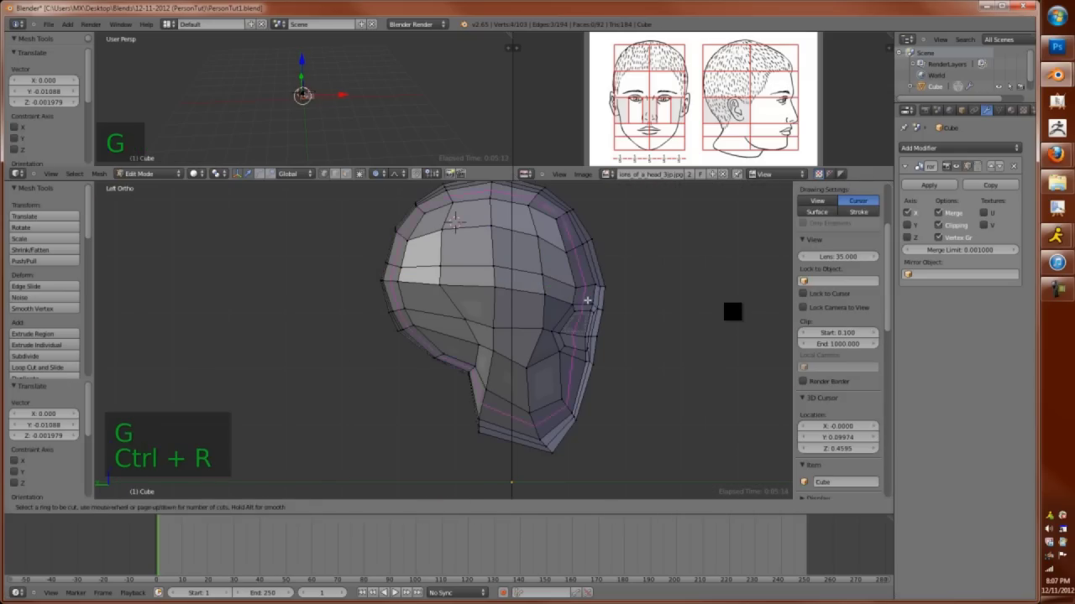
scroll(602, 297, up, 2)
key(g)
key(g)
key(g)
key(KP_1)
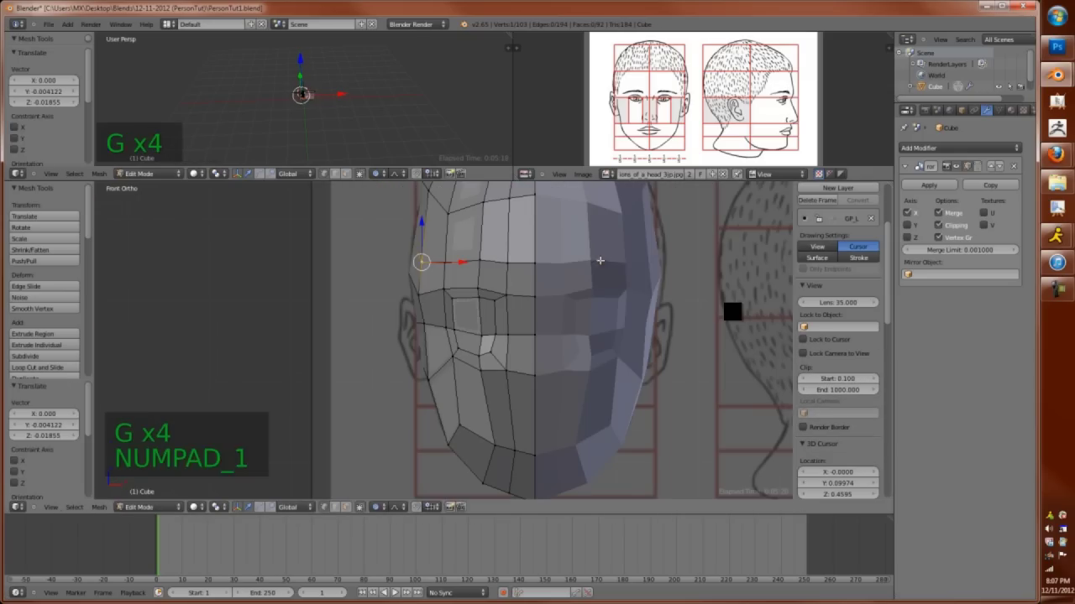
Move the forehead and temple vertices in front view and at an angle, checking the head's shape from the side
key(g)
key(g)
key(g)
middle_drag(463, 227, 599, 303)
key(g)
key(KP_1)
key(ctrl+KP_1)
key(ctrl+KP_3)
key(Tab)
key(Tab)
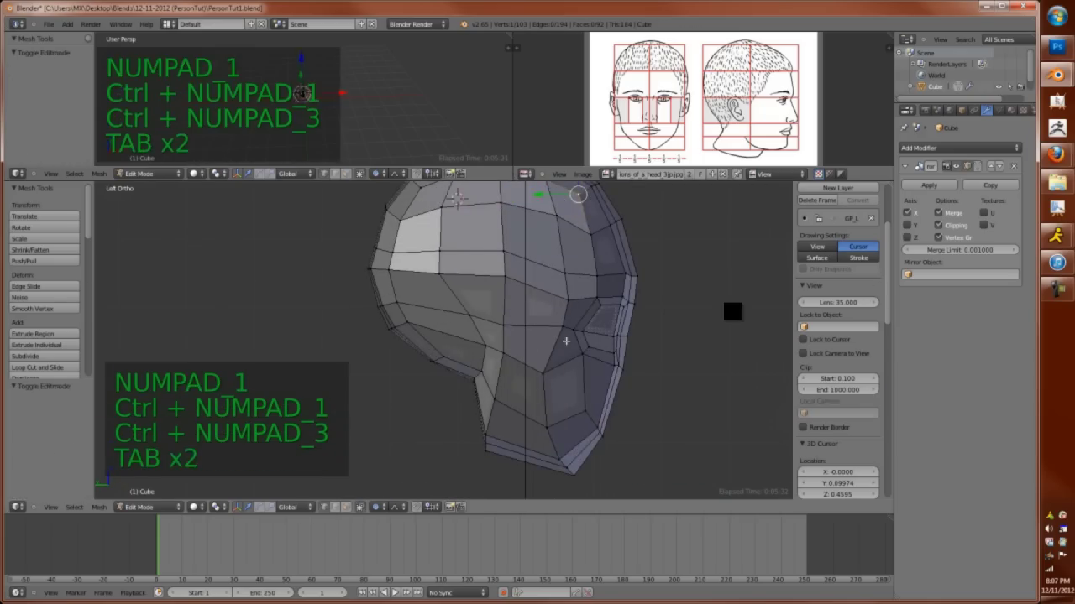
Move the lower cheek and jaw vertices backward in side view and check the jaw at an angle
right_click(600, 427)
key(g)
key(g)
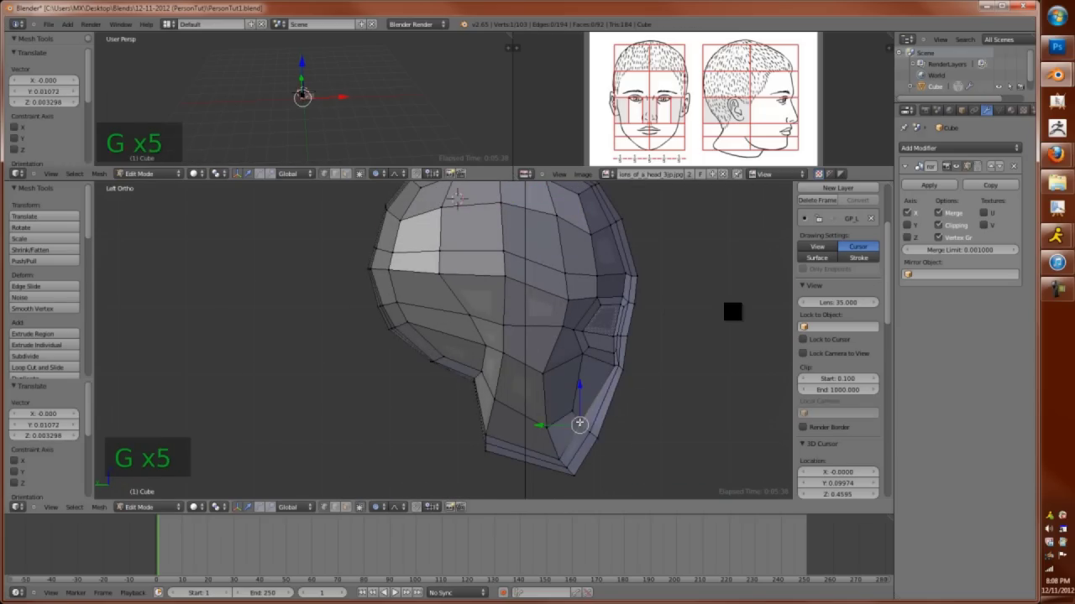
key(z)
key(z)
scroll(586, 380, down, 2)
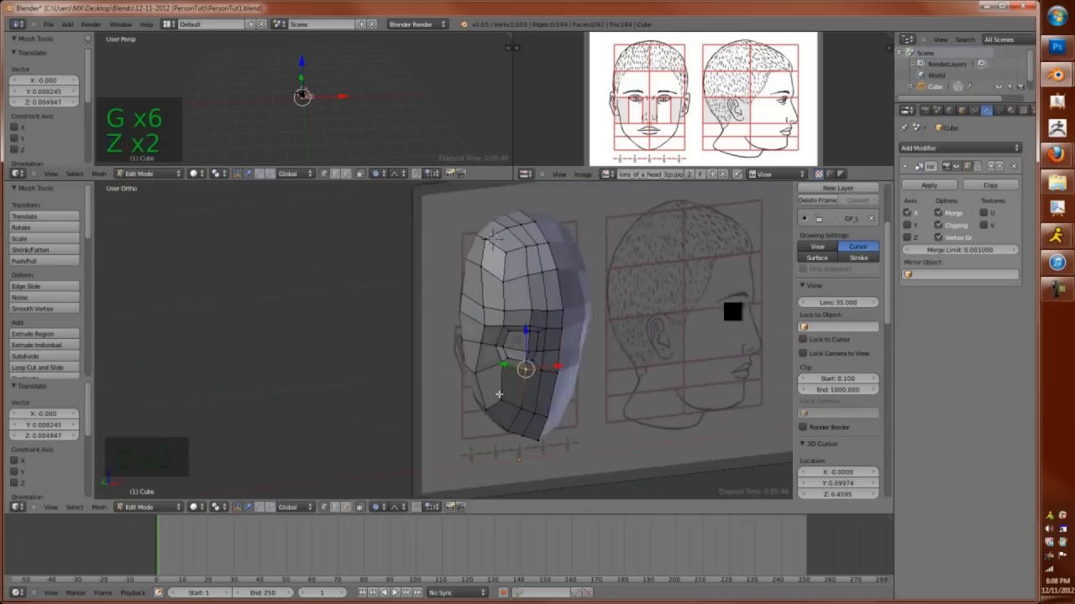
Leave mesh editing and examine the head against the reference drawing from the front, camera and side views
key(Tab)
key(KP_1)
key(KP_0)
key(KP_1)
key(KP_3)
key(KP_3)
key(KP_1)
key(ctrl+KP_1)
key(ctrl+KP_3)
Duplicate the reference image empty, rotate it to face the side view and align its profile drawing with the head
right_click(501, 453)
key(shift+d)
key(r)
key(shift+r)
key(shift+r)
key(g)
click(583, 390)
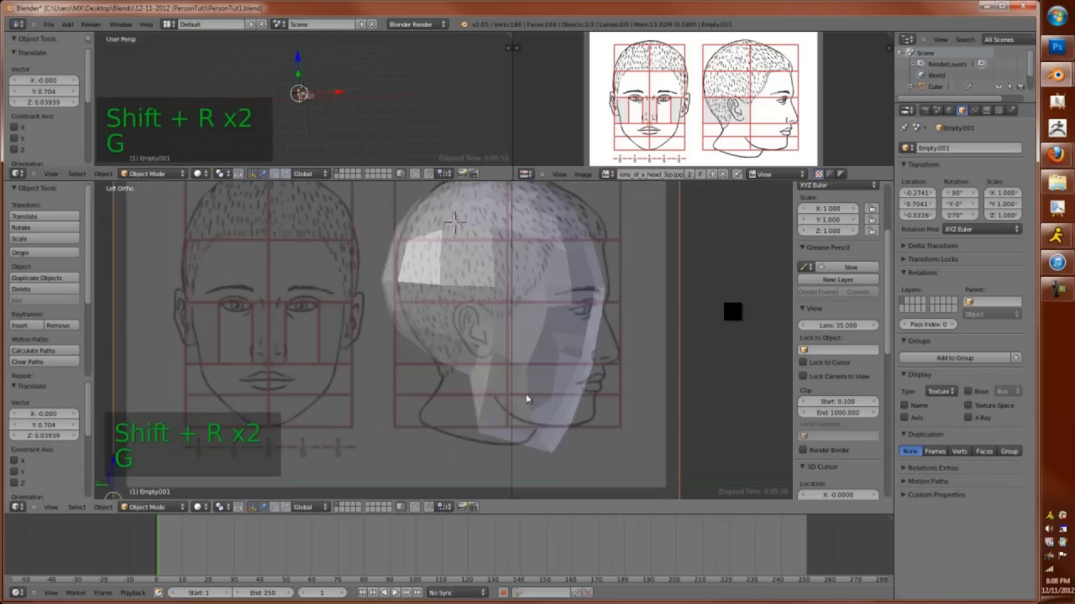
key(g)
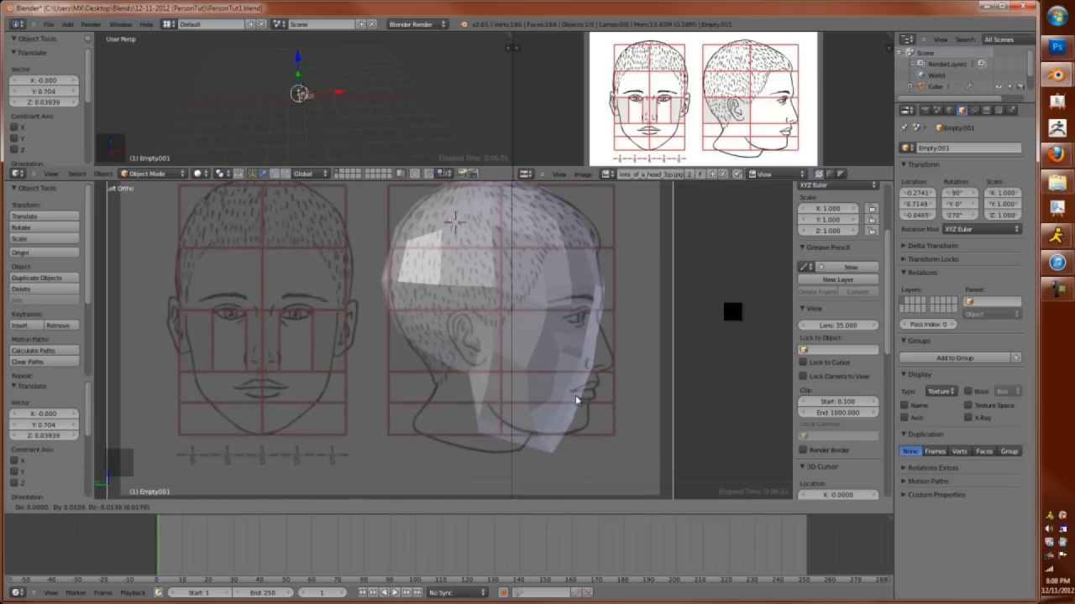
click(569, 402)
Shift the side reference along X to clear the head, then select the head and reopen its mesh for editing
key(Tab)
right_click(555, 444)
key(KP_1)
key(ctrl+KP_1)
key(ctrl+KP_3)
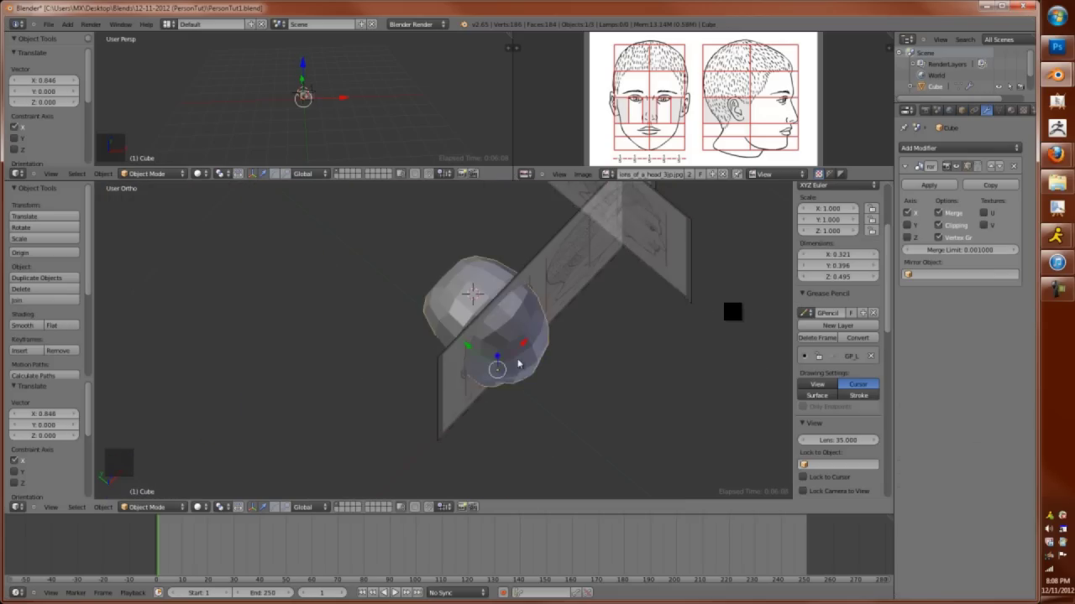
key(KP_Decimal)
key(Tab)
Add a loop cut around the lower face and move the jaw and chin vertices to follow the side reference
key(g)
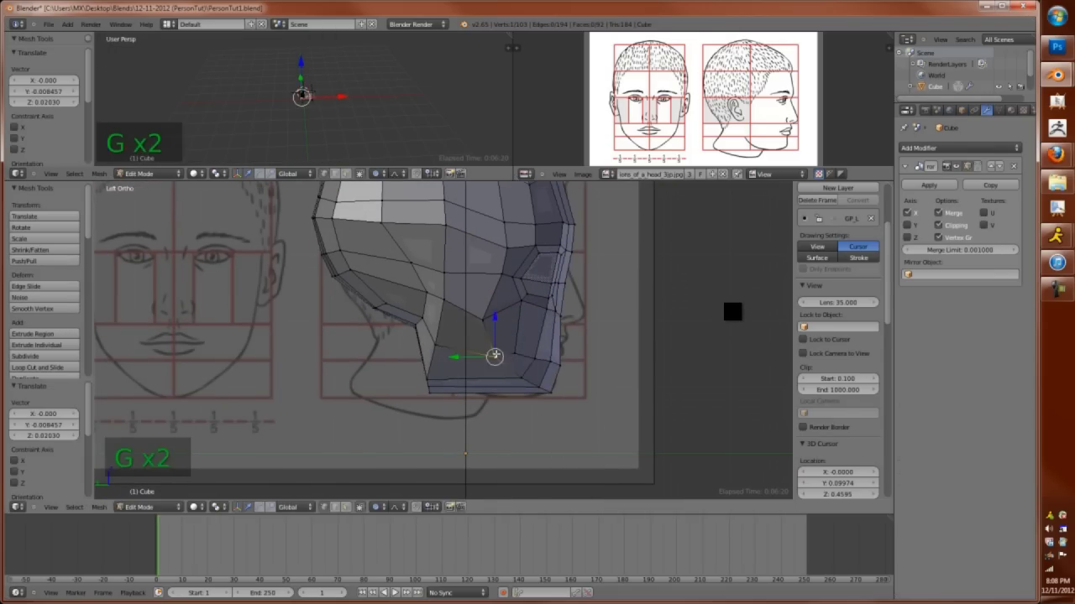
scroll(479, 328, down, 3)
key(ctrl+r)
click(472, 386)
key(g)
scroll(438, 342, up, 3)
key(g)
key(g)
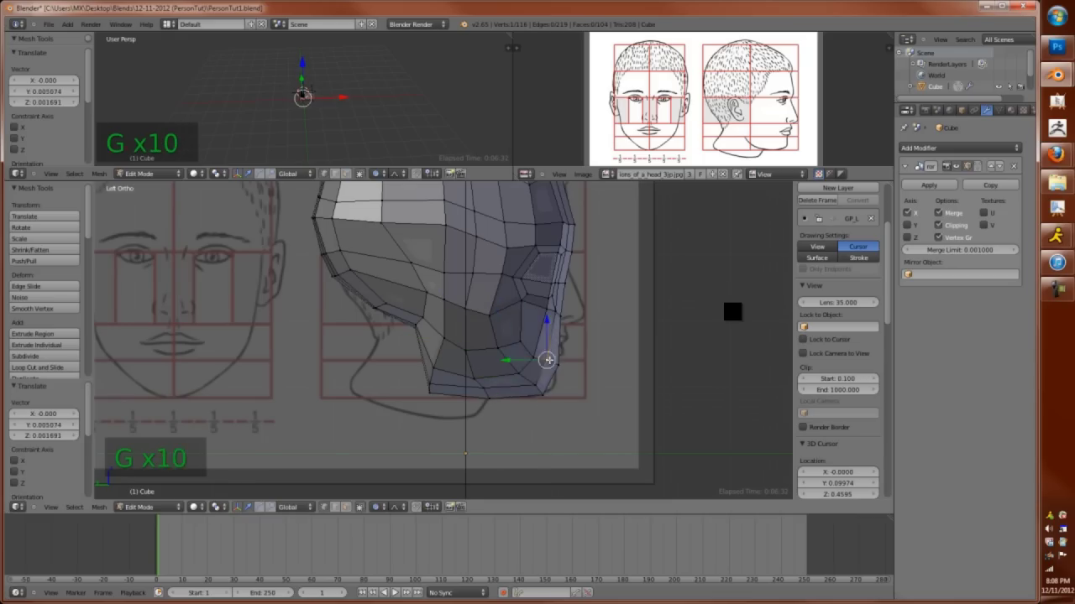
Delete the vertex in the middle of the eye area to open the socket and frame it in front view
key(x)
click(461, 311)
key(KP_0)
key(KP_1)
key(KP_Decimal)
Move the socket's rim and surrounding vertices in front view to form a rounded opening around the reference eye
key(z)
key(z)
key(g)
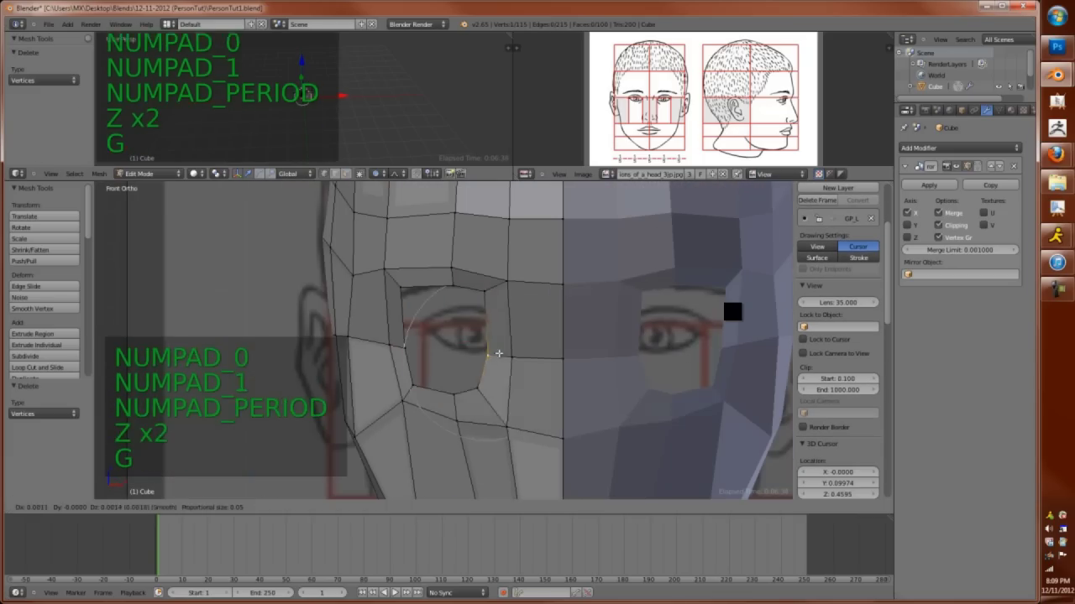
click(535, 334)
key(g)
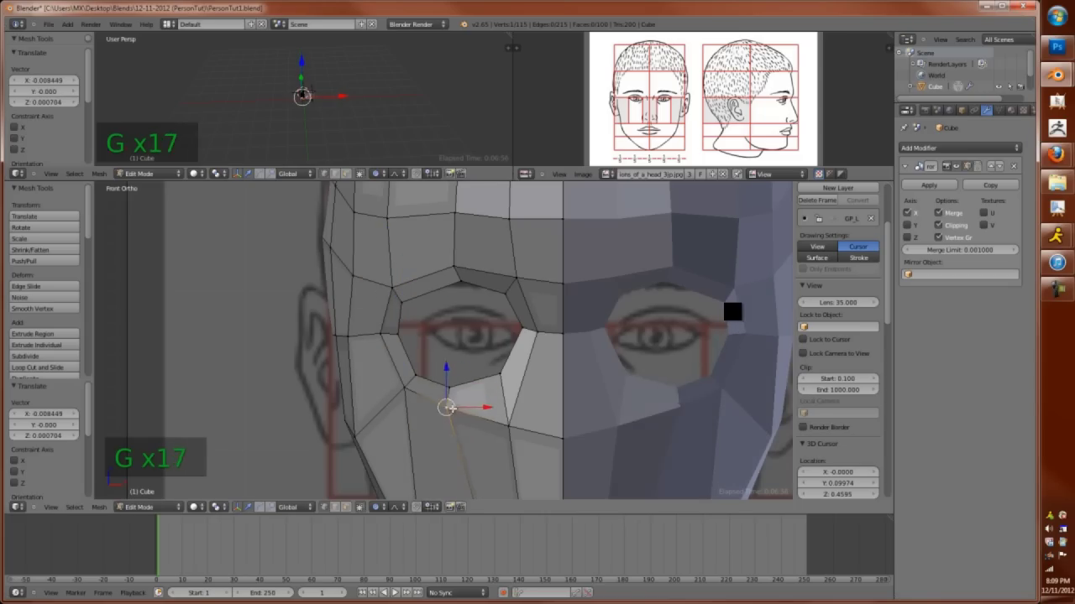
click(549, 386)
Add a loop cut down the side of the head and move the cheek vertices in side view to even the spacing
key(ctrl+r)
key(KP_4)
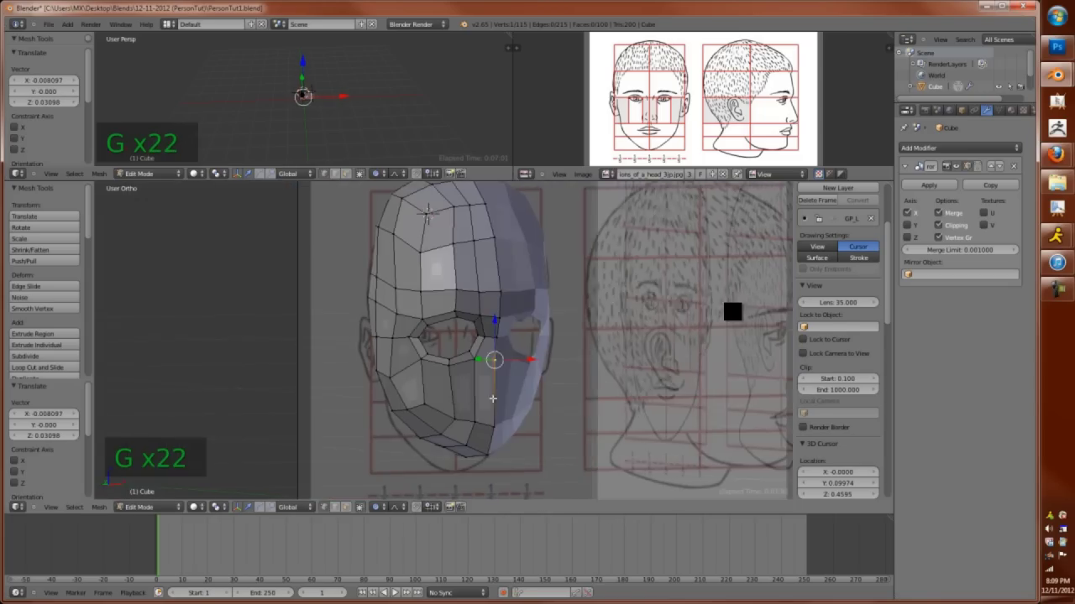
key(KP_1)
key(ctrl+KP_1)
key(ctrl+KP_3)
key(g)
key(g)
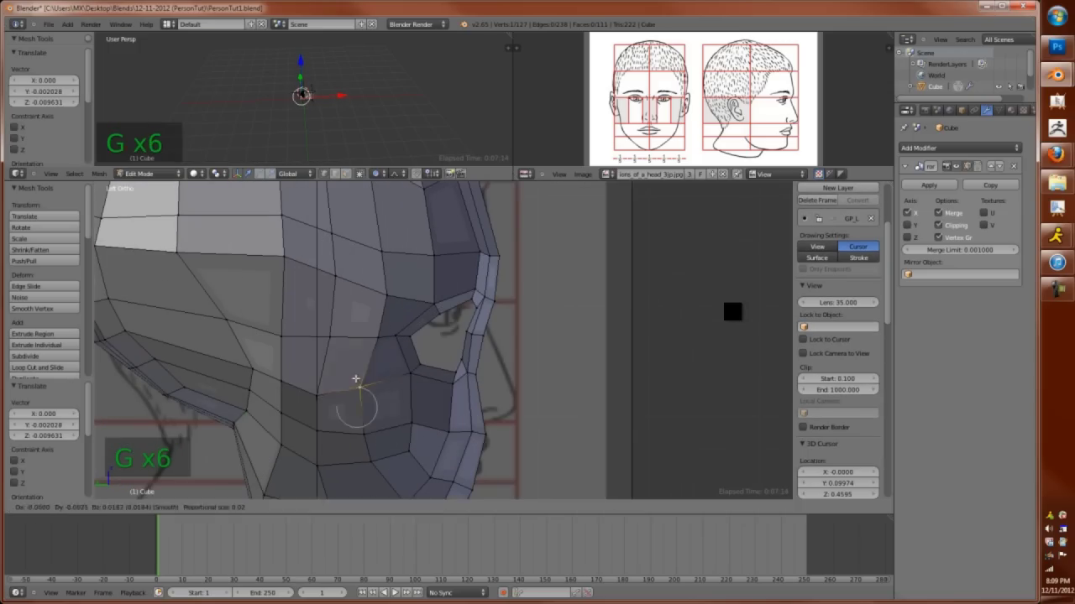
Even out the vertices on the side of the head and adjust the eye socket's rim in side view
click(229, 353)
scroll(346, 420, down, 2)
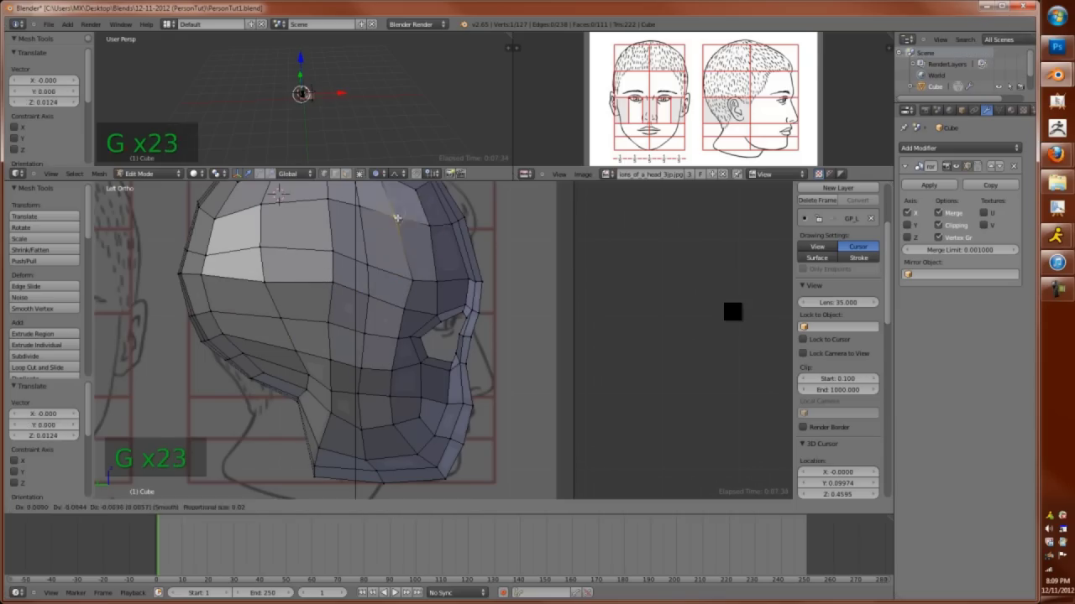
scroll(278, 193, up, 2)
key(g)
click(444, 312)
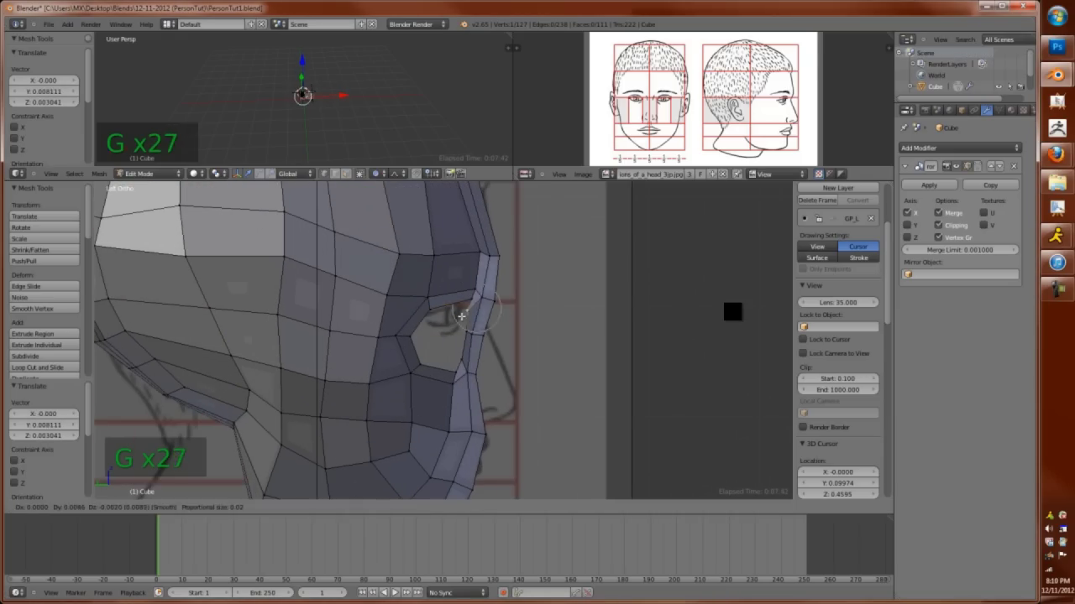
Add a horizontal loop cut across the face below the eye socket for the nose area
key(Tab)
key(KP_1)
key(Tab)
key(z)
key(z)
shift+middle_drag(450, 356, 519, 314)
key(ctrl+r)
click(454, 303)
Switch to face selection and extrude the nose face beside the mirror line, checking it in front view
key(ctrl+Tab)
key(e)
key(Tab)
key(KP_1)
key(Tab)
key(z)
key(z)
Switch to vertex selection and move the extruded nose's vertices in front view to match the reference
key(ctrl+Tab)
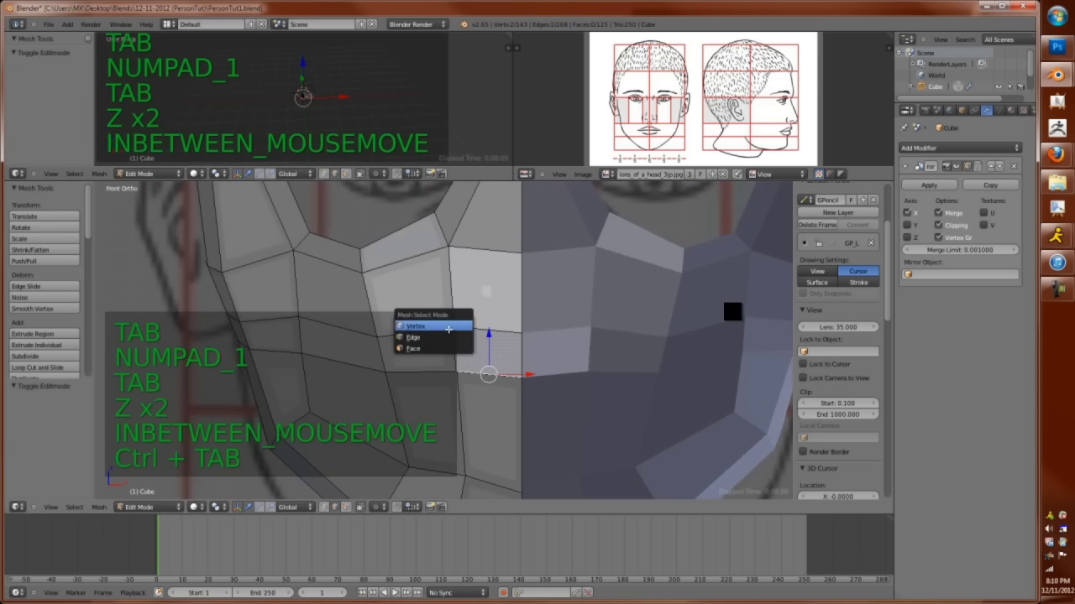
click(428, 329)
key(z)
key(z)
key(KP_1)
key(g)
key(z)
click(487, 346)
key(g)
Move the nose's centre-line and side vertices to shape its tip, checking the form at an angle
key(Tab)
middle_drag(521, 351, 503, 319)
key(Tab)
key(KP_1)
key(g)
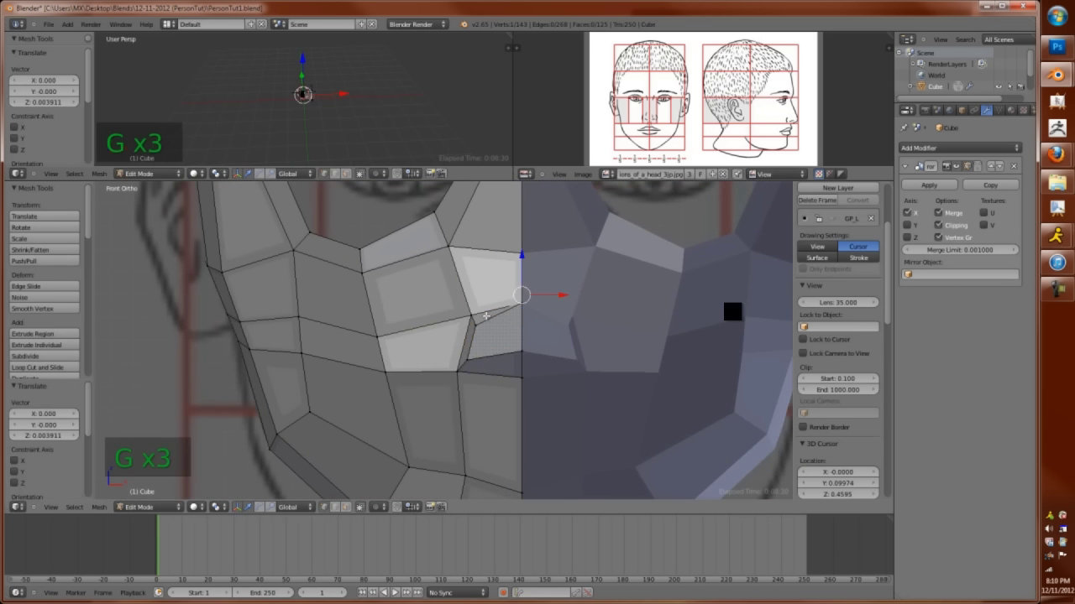
key(g)
key(Tab)
middle_drag(585, 331, 554, 319)
key(Tab)
Move the vertices around the nose, mouth and jaw in wireframe to match the front reference drawing
key(g)
key(Tab)
key(KP_1)
key(Tab)
key(z)
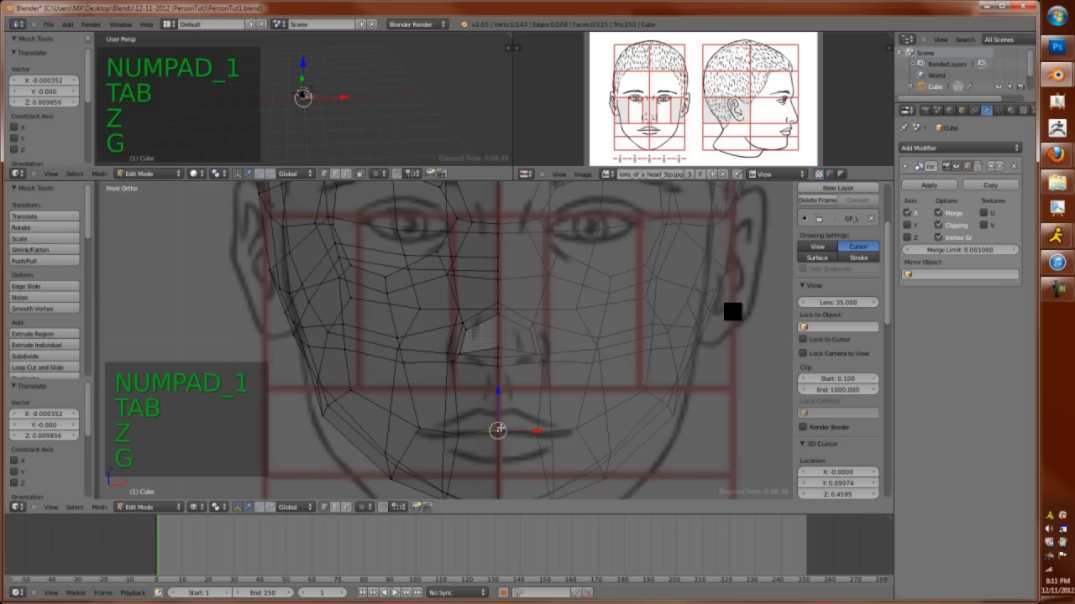
key(g)
scroll(451, 395, down, 3)
key(z)
key(Tab)
key(Tab)
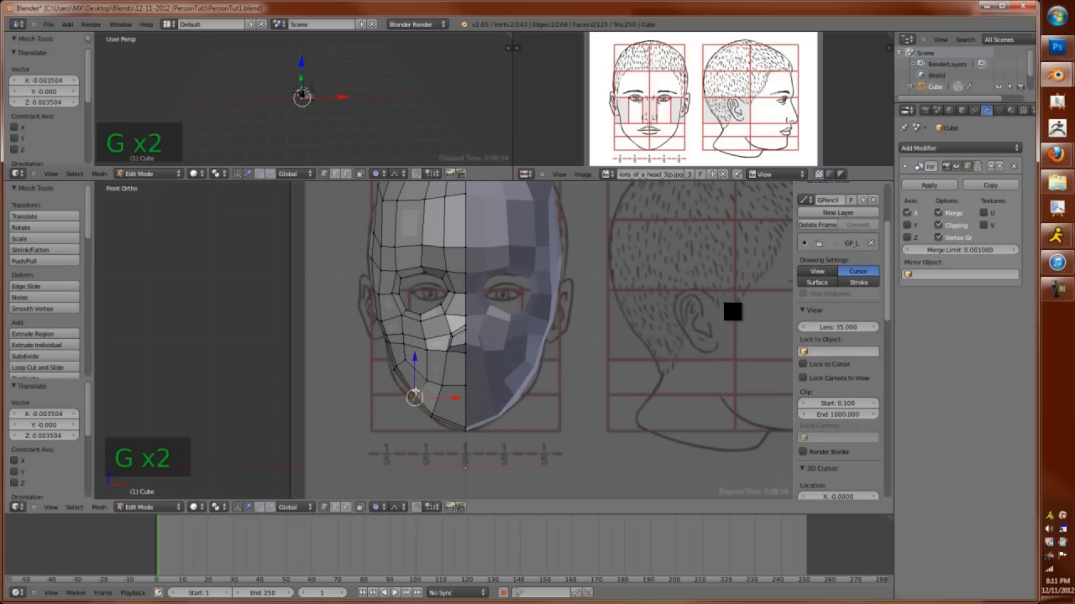
Use the Knife to cut a horizontal edge line across the mouth area from the cheek to the mirror line
key(Tab)
key(KP_0)
key(KP_1)
key(ctrl+KP_1)
key(ctrl+KP_3)
key(Tab)
key(z)
key(z)
mouse_move(457, 361)
ctrl+middle_down()
mouse_move(457, 376)
mouse_move(486, 351)
ctrl+middle_up()
key(k)
key(Return)
Switch the mesh selection mode to edges, clear the selection and add a vertical loop cut through the forehead
key(KP_1)
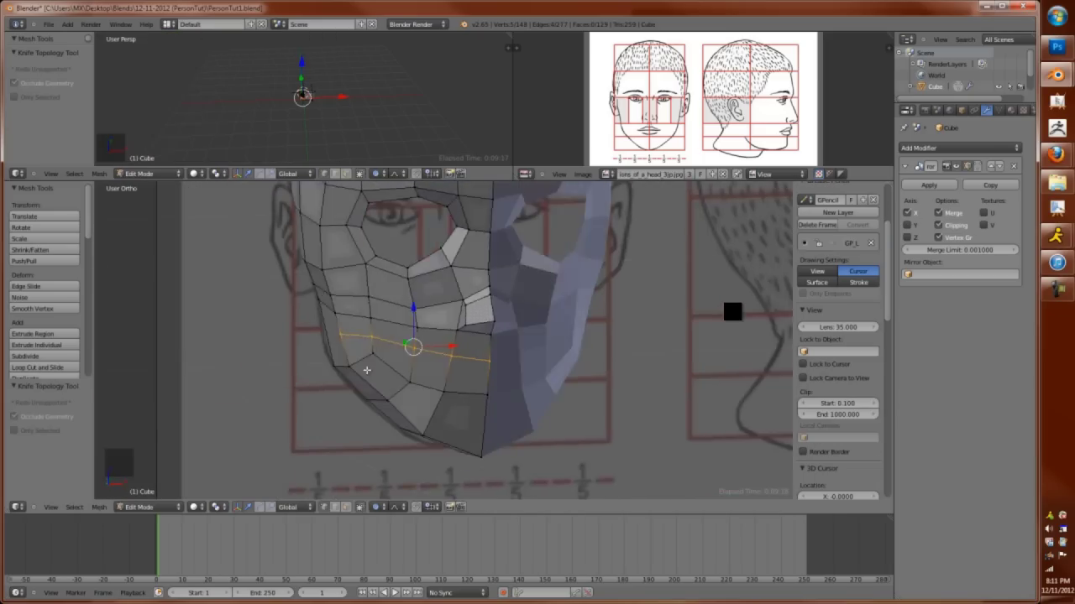
key(z)
key(z)
key(z)
key(z)
key(a)
key(z)
key(ctrl+Tab)
key(z)
key(a)
key(ctrl+r)
middle_drag(482, 372, 406, 327)
Edge-slide the vertical forehead edges above the eye, then slide the temple edges by a factor of 0.325
key(ctrl+e)
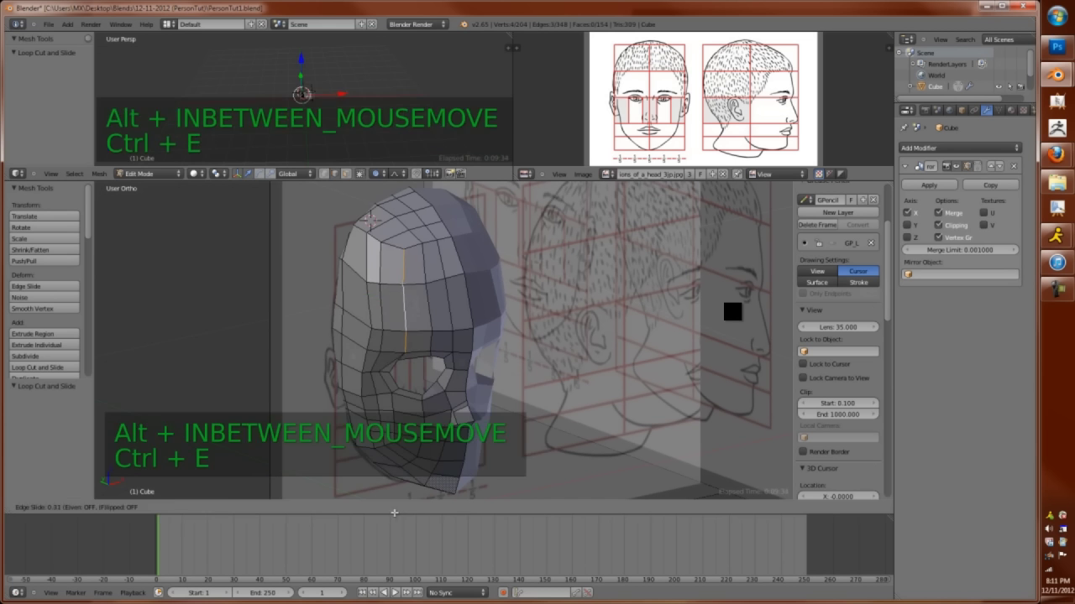
click(382, 268)
key(ctrl+e)
click(367, 314)
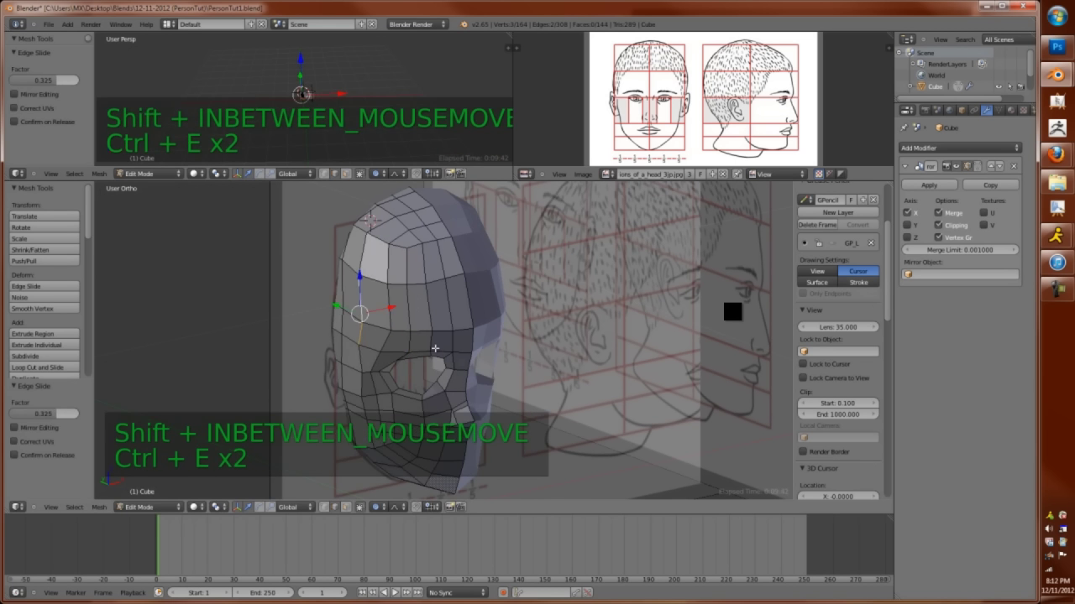
Switch to vertex selection and move the vertex at the eye socket's outer upper corner with smooth proportional editing
click(401, 343)
key(Tab)
key(KP_2)
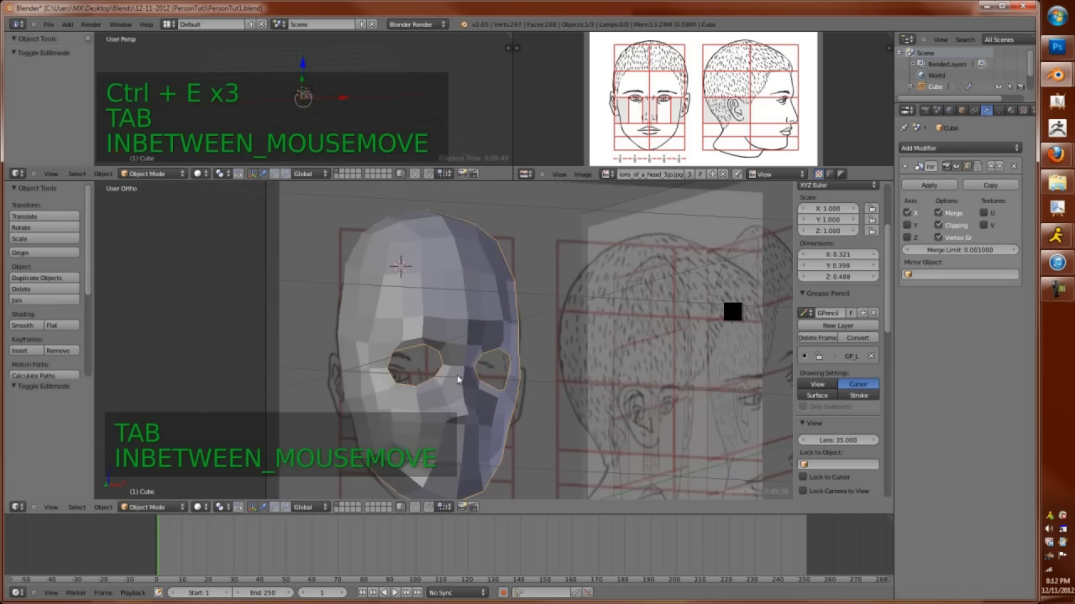
key(KP_1)
key(Tab)
key(ctrl+Tab)
key(z)
key(z)
key(g)
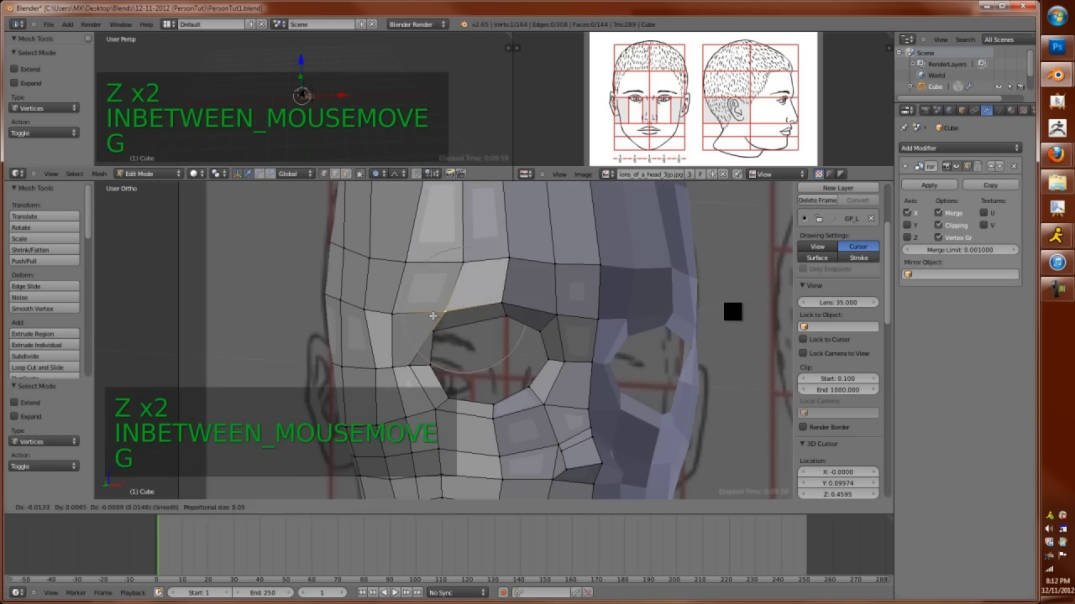
Turn off proportional editing and reposition the individual vertices around the eye socket and brow
key(o)
key(g)
click(515, 346)
key(g)
mouse_move(515, 346)
middle_down()
mouse_move(453, 319)
mouse_move(503, 327)
mouse_move(532, 300)
mouse_move(417, 265)
mouse_move(528, 344)
middle_up()
key(g)
key(g)
click(417, 266)
key(g)
Use the Knife to cut a second horizontal edge line across the mouth area, ending at the mirror line
key(Tab)
key(KP_4)
key(KP_1)
key(Tab)
key(Tab)
scroll(559, 363, up, 5)
key(Tab)
key(z)
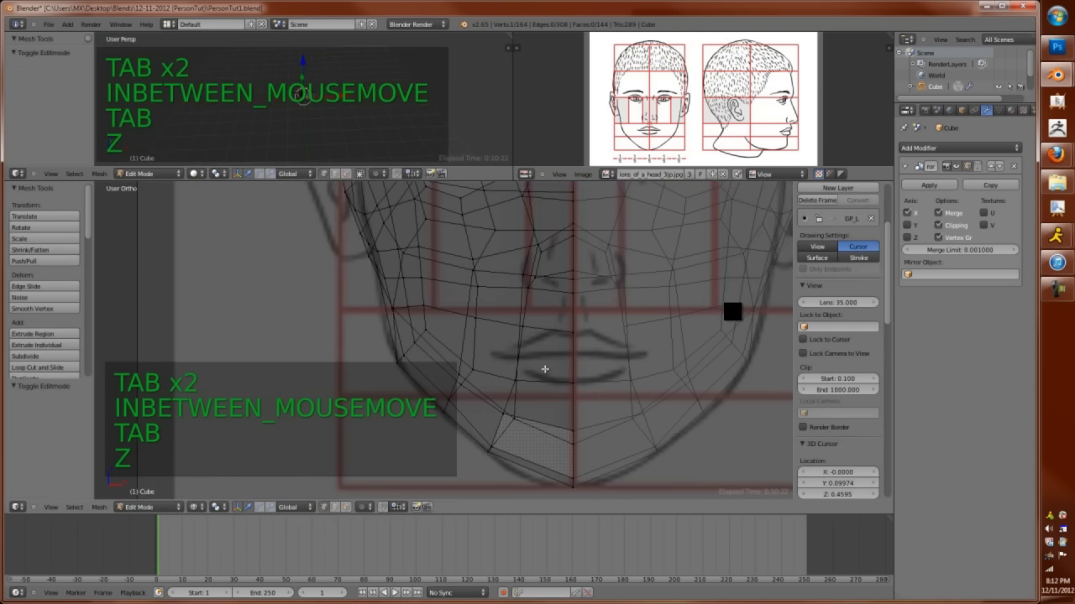
key(z)
key(a)
key(k)
key(Return)
key(z)
key(z)
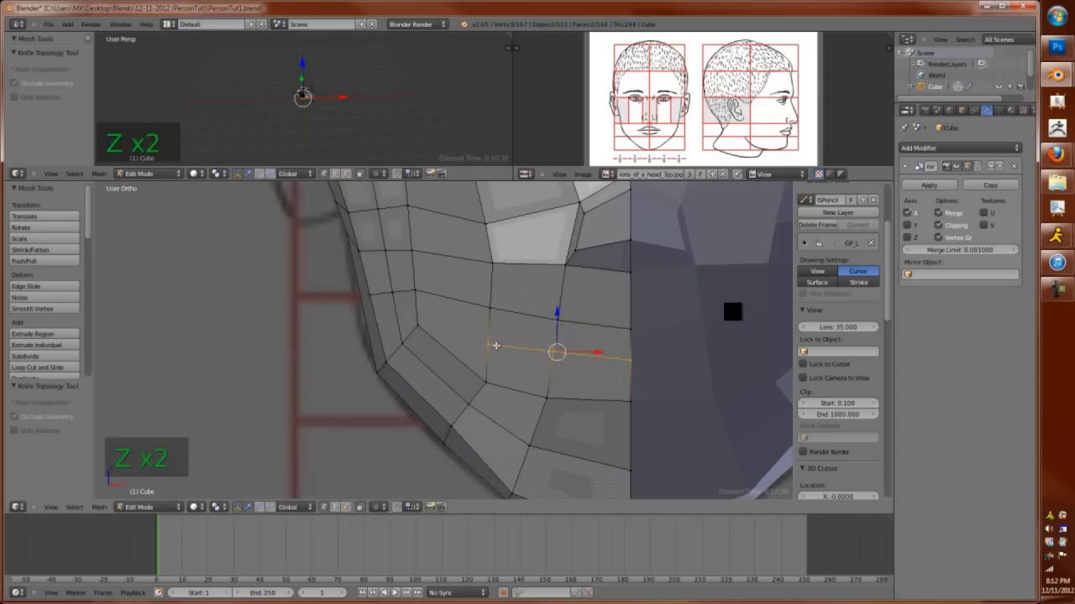
Move the vertices of the two horizontal mouth edge lines to follow the lips in the reference
key(g)
key(g)
key(z)
key(z)
click(630, 358)
key(z)
key(z)
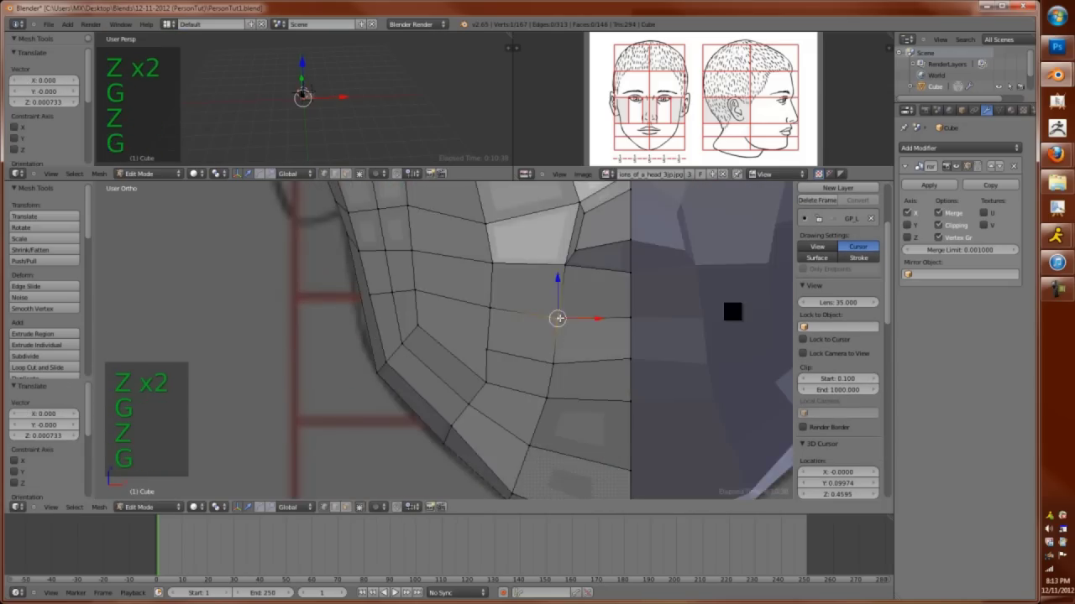
Clear the selection and knife-cut diagonal edges from the mouth corner to the upper and lower lip vertices
key(z)
key(z)
key(a)
key(k)
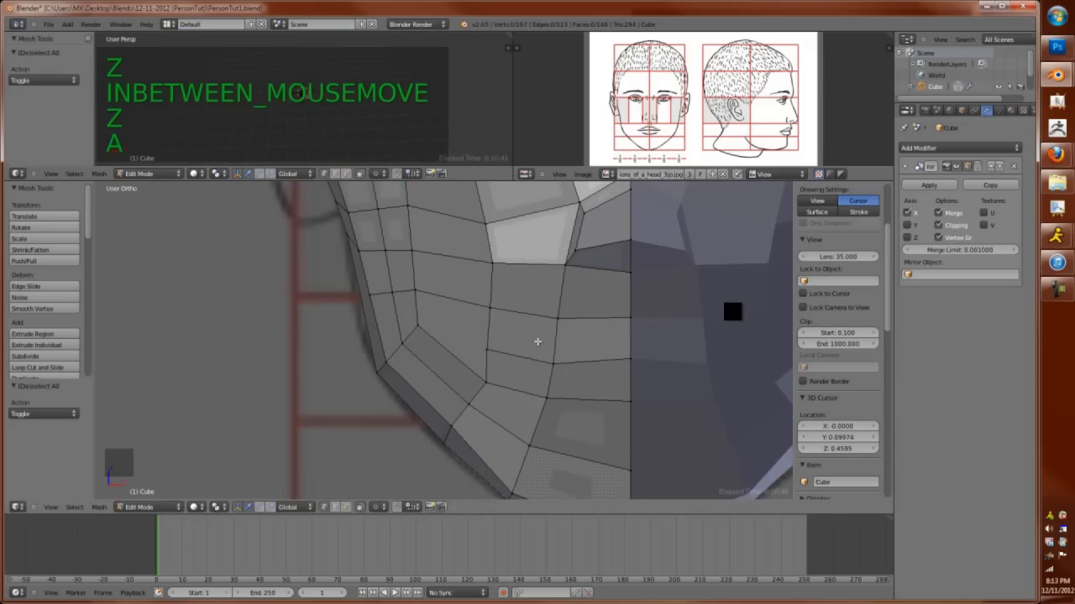
key(k)
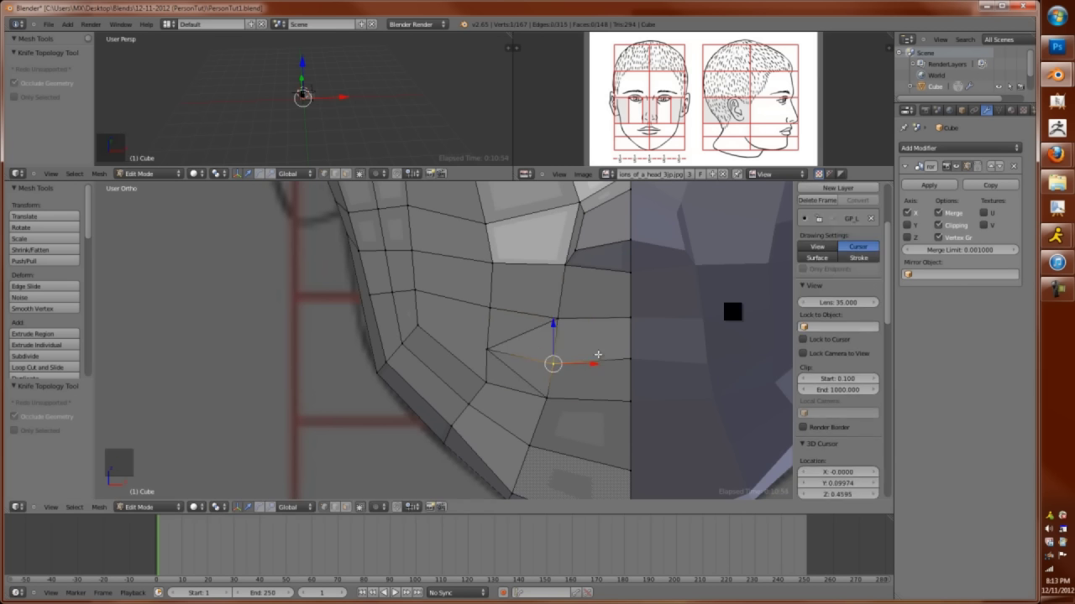
Move the mouth vertices in side view to shape the lip profile
key(z)
key(z)
key(KP_1)
key(ctrl+KP_1)
key(ctrl+KP_3)
key(z)
key(g)
key(g)
key(g)
key(Tab)
key(h)
key(Tab)
Reposition the lip vertices on the mirror line in front view to match the drawn mouth
key(z)
key(KP_1)
key(Tab)
key(Tab)
key(z)
scroll(482, 351, up, 3)
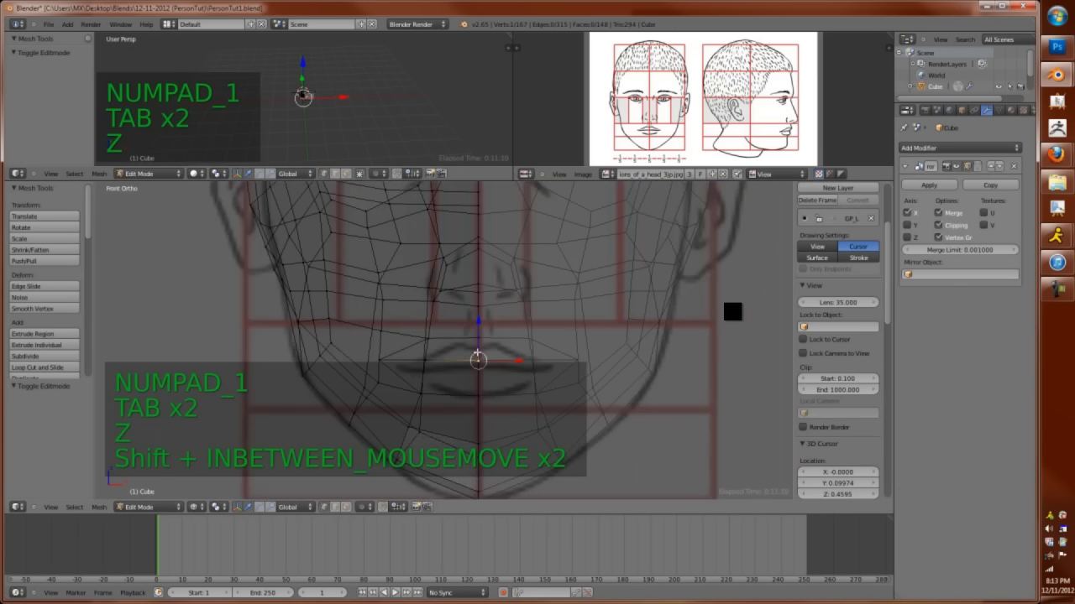
key(z)
key(z)
key(g)
key(z)
key(g)
key(z)
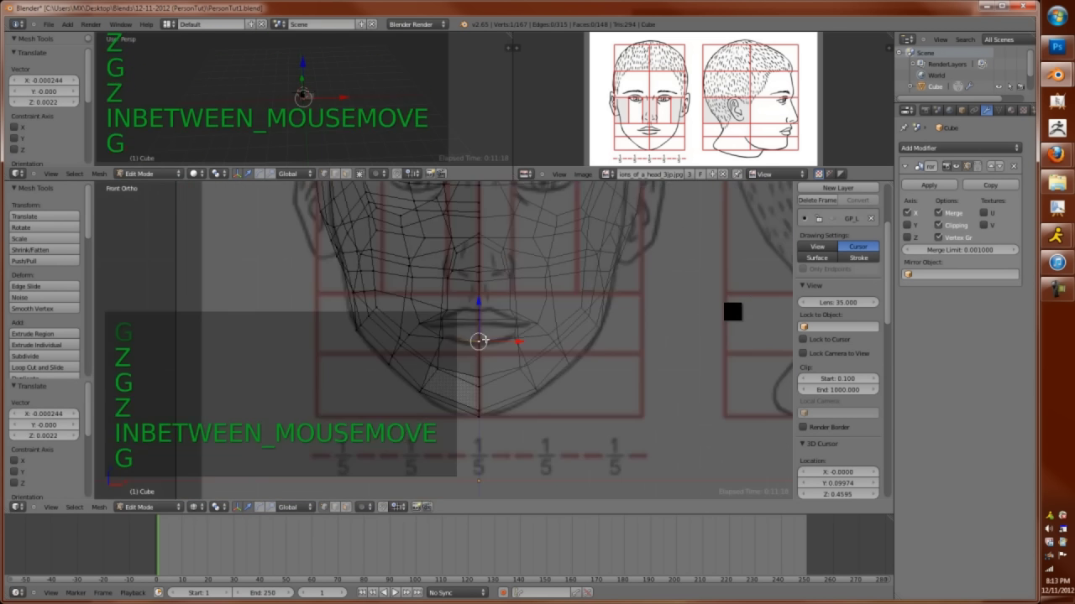
Move the lip vertices along the Y axis by about -0.0085 and 0.0059 to give the mouth depth
middle_drag(460, 331, 492, 295)
scroll(406, 313, up, 2)
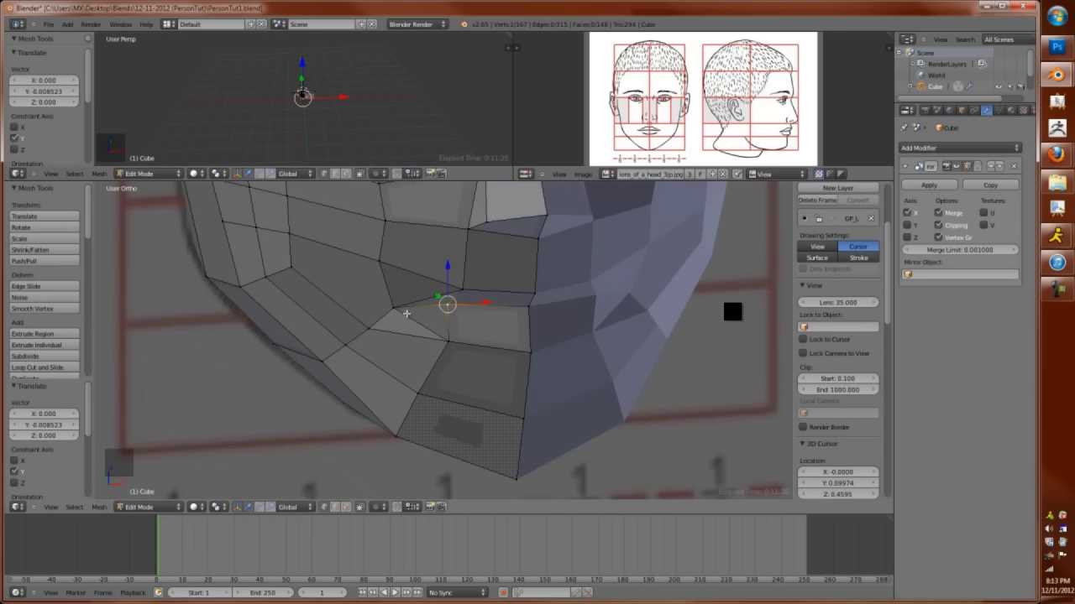
key(KP_1)
key(KP_3)
key(KP_1)
key(g)
key(KP_3)
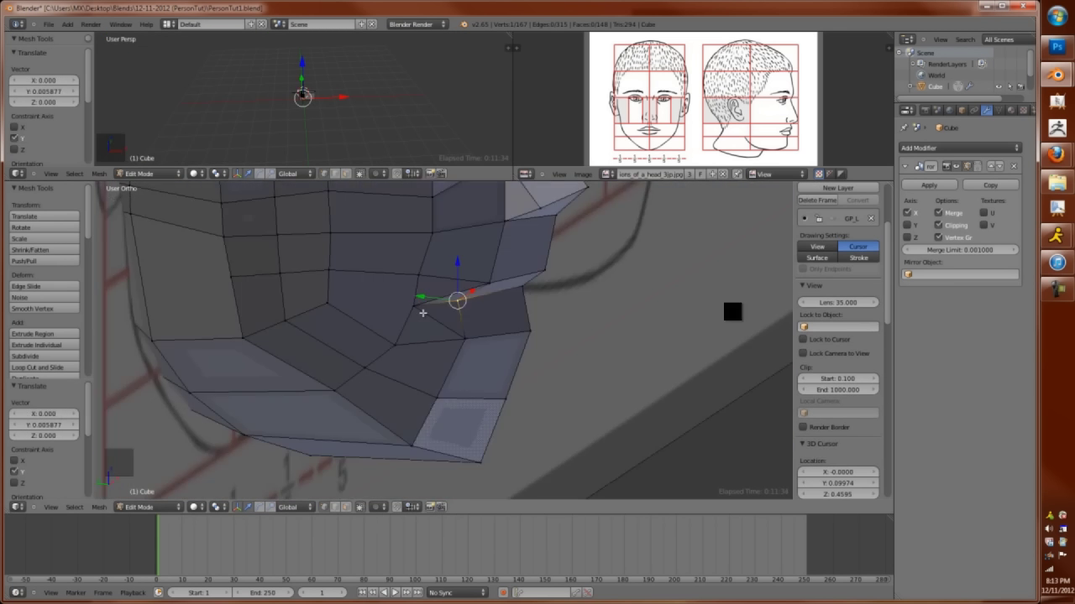
middle_drag(454, 335, 475, 348)
Switch to face selection and inset the mouth faces by about 0.005
key(Tab)
key(KP_1)
key(Tab)
key(ctrl+Tab)
scroll(475, 348, up, 3)
key(i)
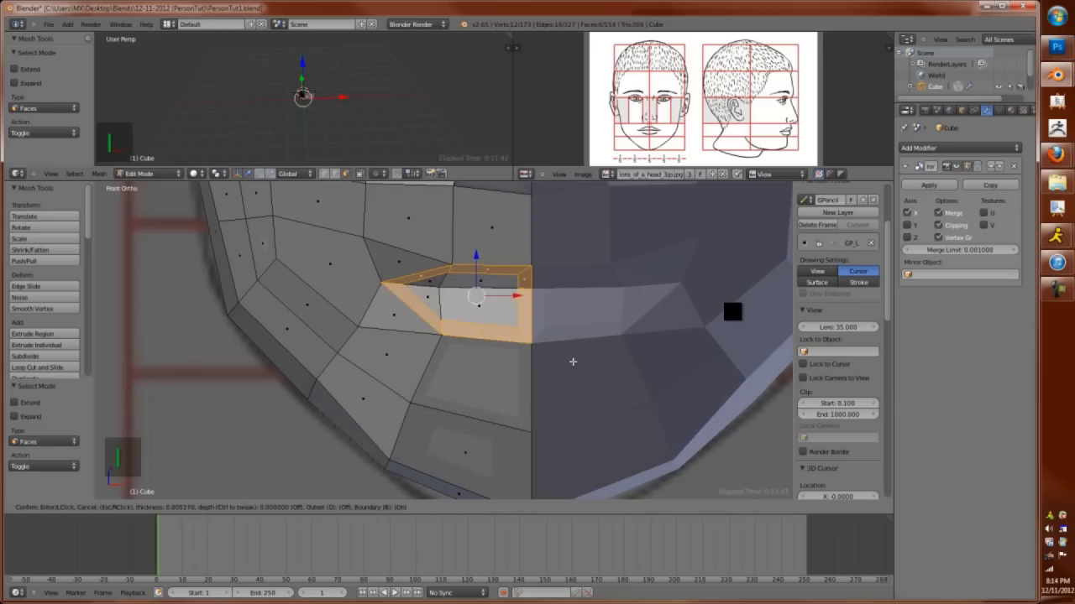
click(527, 278)
Delete the inset faces along the mirror line and move the inner mouth edge 0.00774 along X to close the gap
key(x)
click(513, 324)
key(ctrl+Tab)
drag(534, 297, 539, 297)
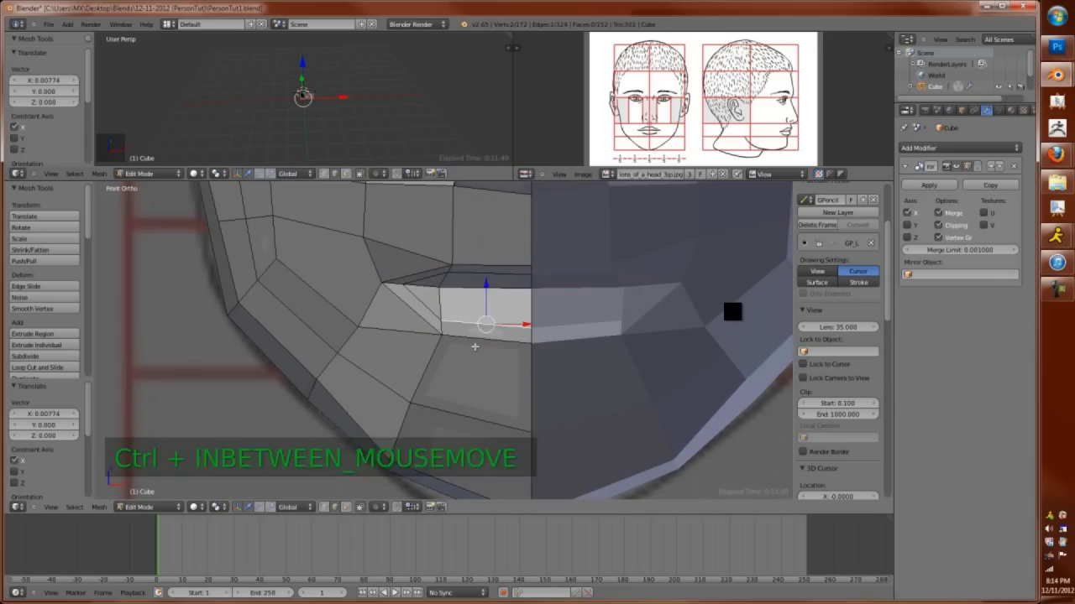
Edge-slide the inner lower-lip edge by a factor of -0.387
key(ctrl+e)
key(ctrl+e)
key(ctrl+e)
Add a loop cut through the lip faces and move the lip vertices in side view to round the profile
key(KP_1)
key(KP_3)
key(ctrl+KP_1)
key(ctrl+KP_3)
key(g)
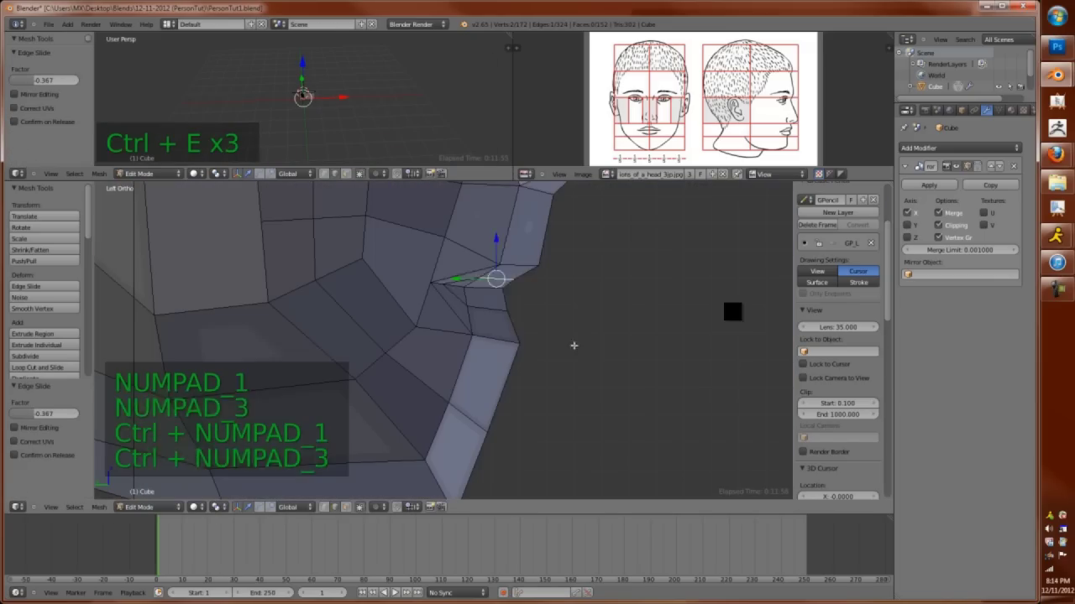
key(ctrl+r)
key(g)
key(g)
key(Tab)
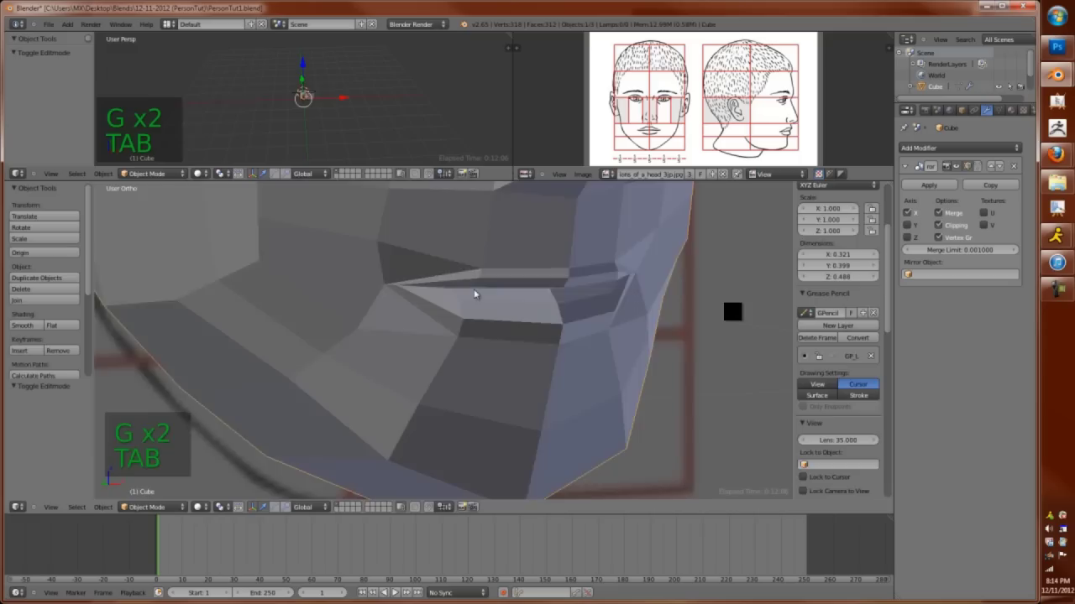
Add a vertical loop cut through the lips and chin beside the mirror line and switch to vertex selection
key(KP_1)
key(Tab)
scroll(497, 283, down, 3)
key(ctrl+r)
key(z)
key(z)
key(ctrl+Tab)
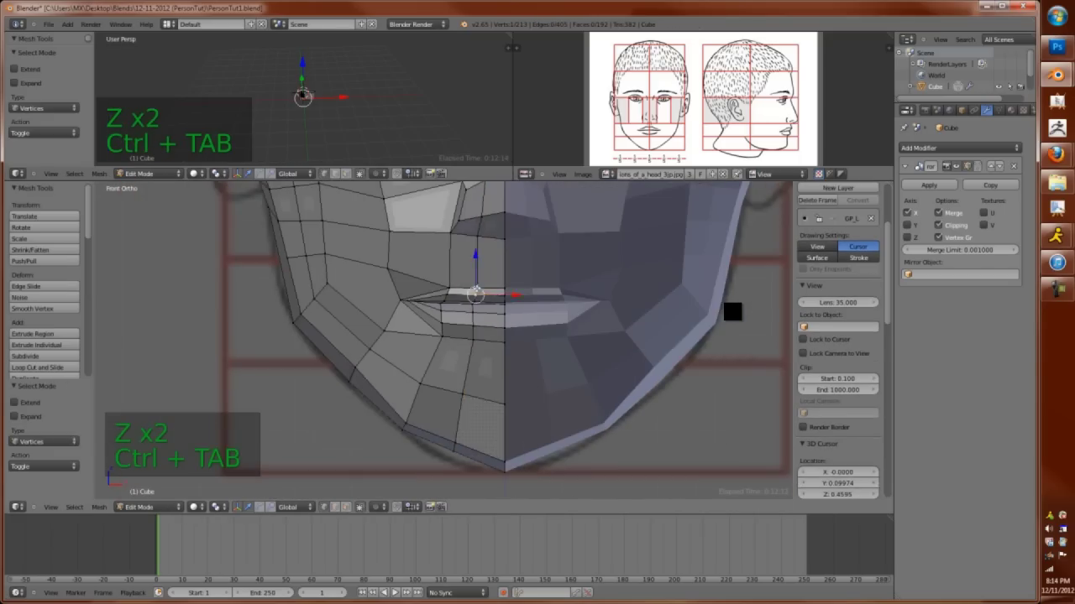
Move the upper lip and mouth corner vertices in front view to form the curved upper lip outline
scroll(549, 261, up, 4)
key(KP_1)
key(g)
key(g)
key(g)
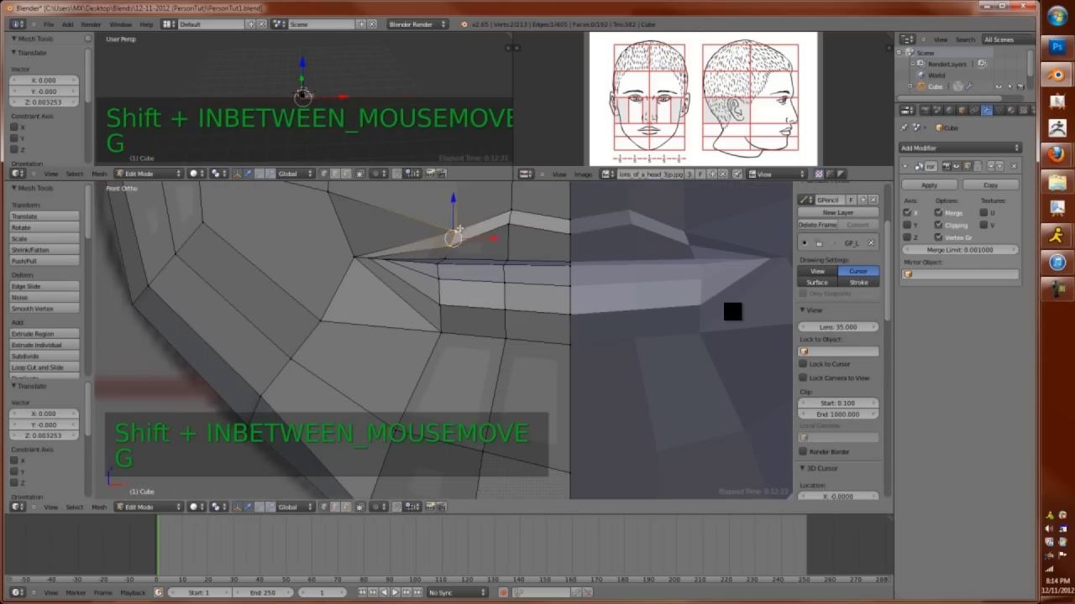
key(g)
key(z)
key(z)
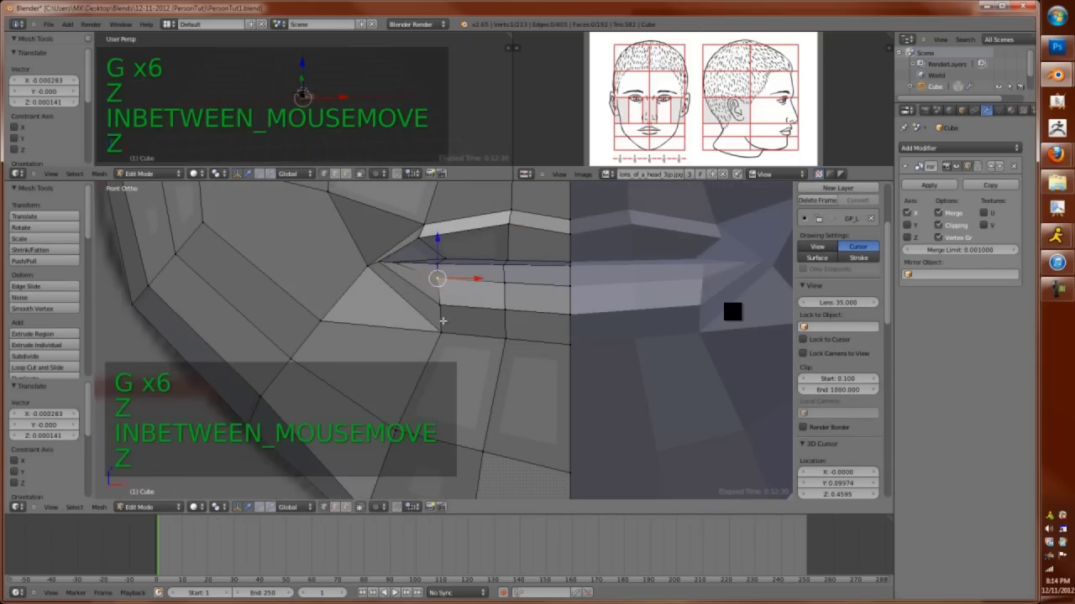
Move the lower lip vertices in front view to curve the lower lip toward the mouth corner
key(g)
key(g)
key(g)
key(g)
key(g)
key(Tab)
scroll(442, 308, down, 3)
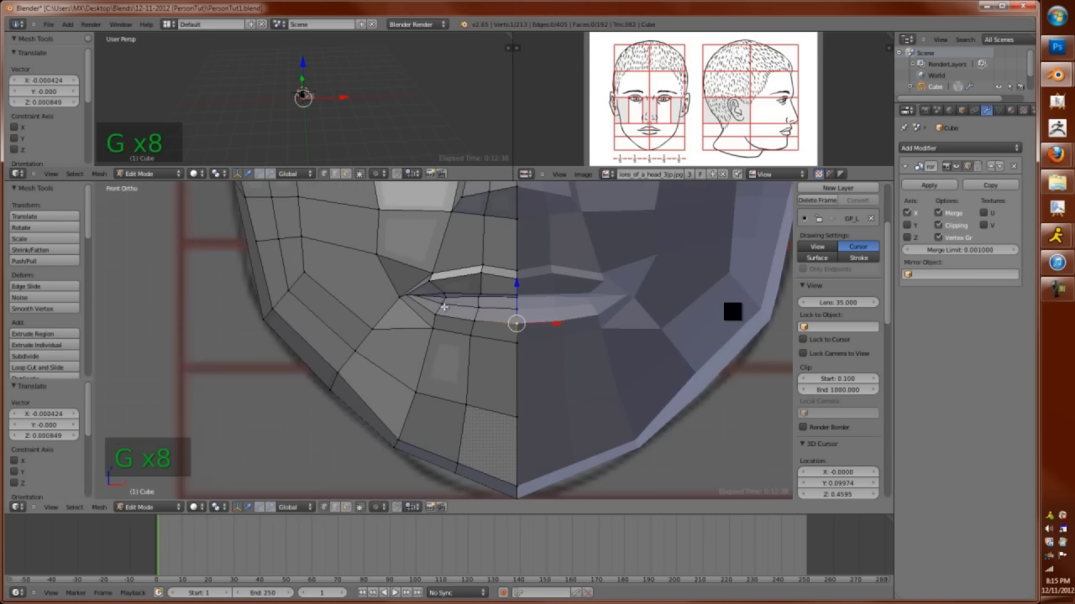
Add a horizontal loop cut across the chin below the lower lip, running up the cheek
key(Tab)
scroll(528, 331, up, 3)
shift+middle_drag(528, 331, 515, 305)
key(Tab)
scroll(515, 362, down, 3)
key(Tab)
key(ctrl+r)
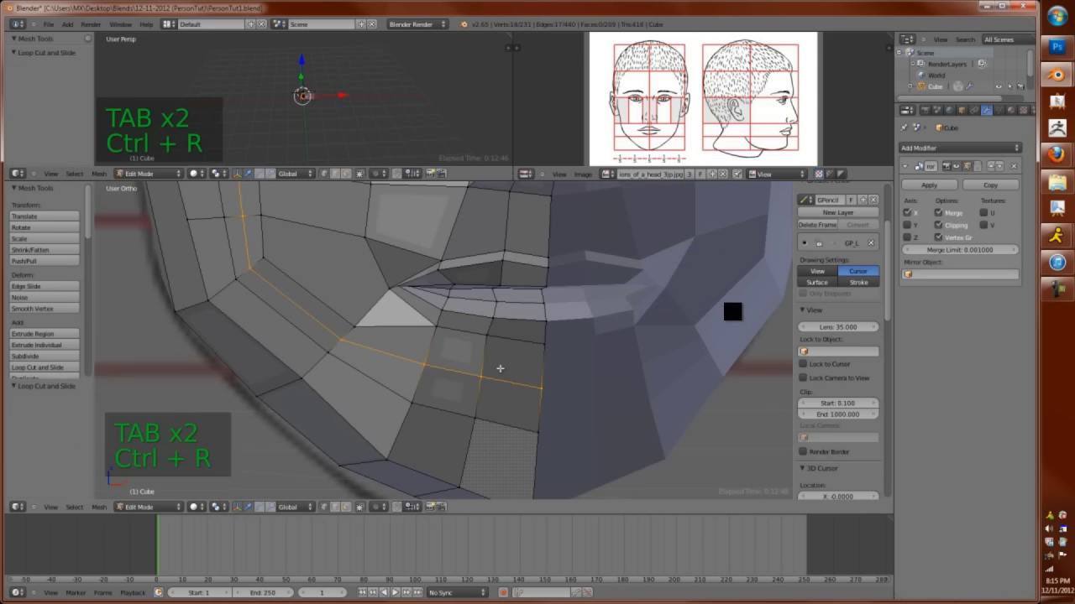
Move the chin loop and lower lip vertices in side view to form the hollow beneath the lip
key(KP_1)
key(KP_3)
key(ctrl+KP_1)
key(ctrl+KP_3)
key(g)
key(g)
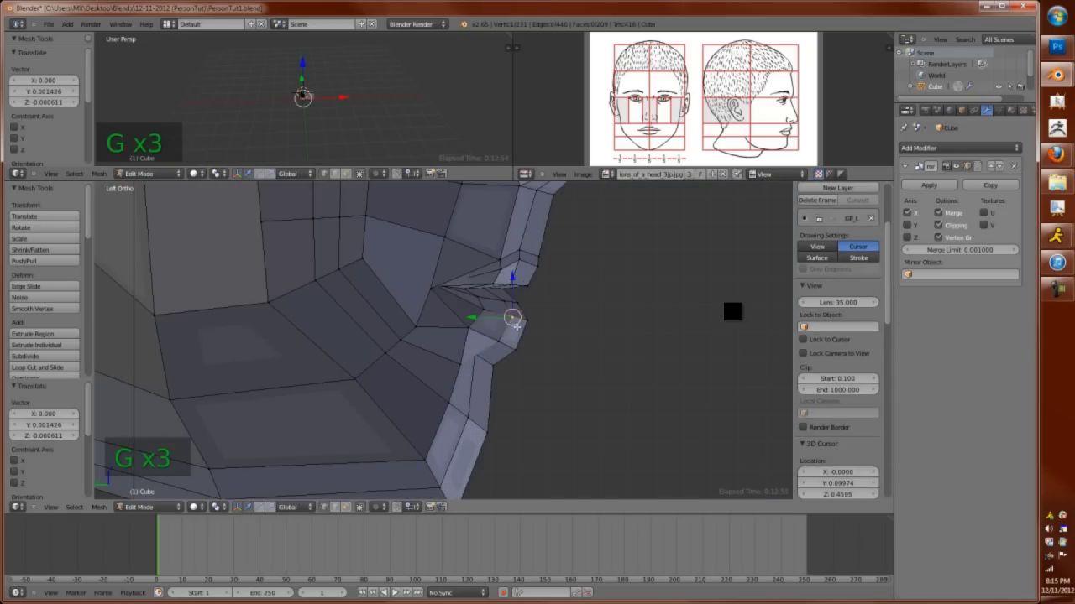
Refine the lip profile in side view and adjust the position of the mouth corner vertex
key(KP_1)
key(ctrl+KP_1)
key(ctrl+KP_3)
key(g)
key(g)
key(f)
key(g)
key(Tab)
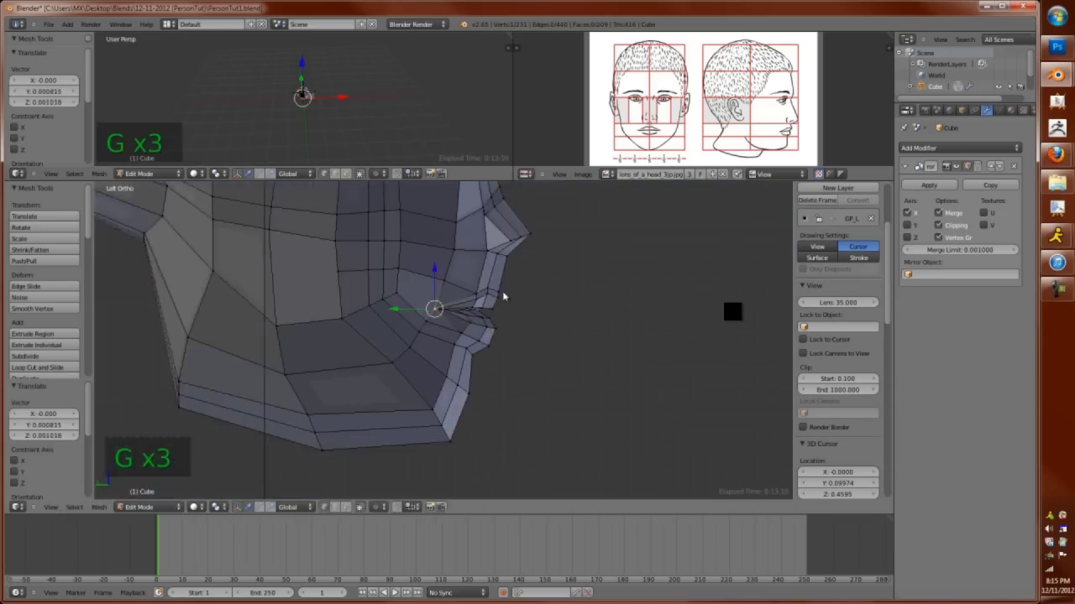
Move the upper lip vertices about -0.0015 in Y and -0.0035 in Z in side view
key(Tab)
key(ctrl+e)
key(g)
click(484, 275)
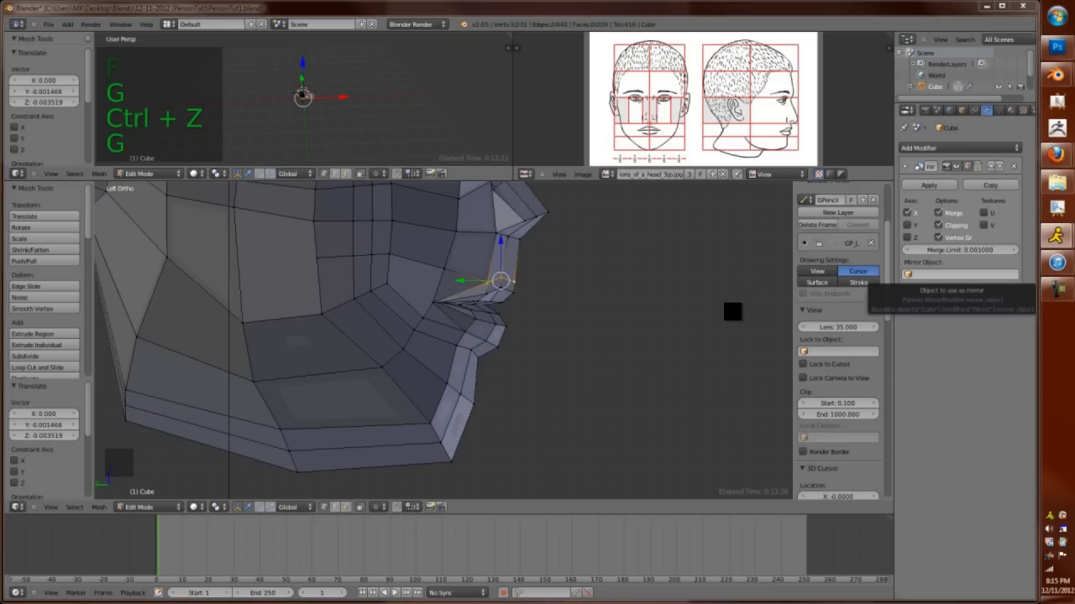
key(Tab)
key(Tab)
key(KP_1)
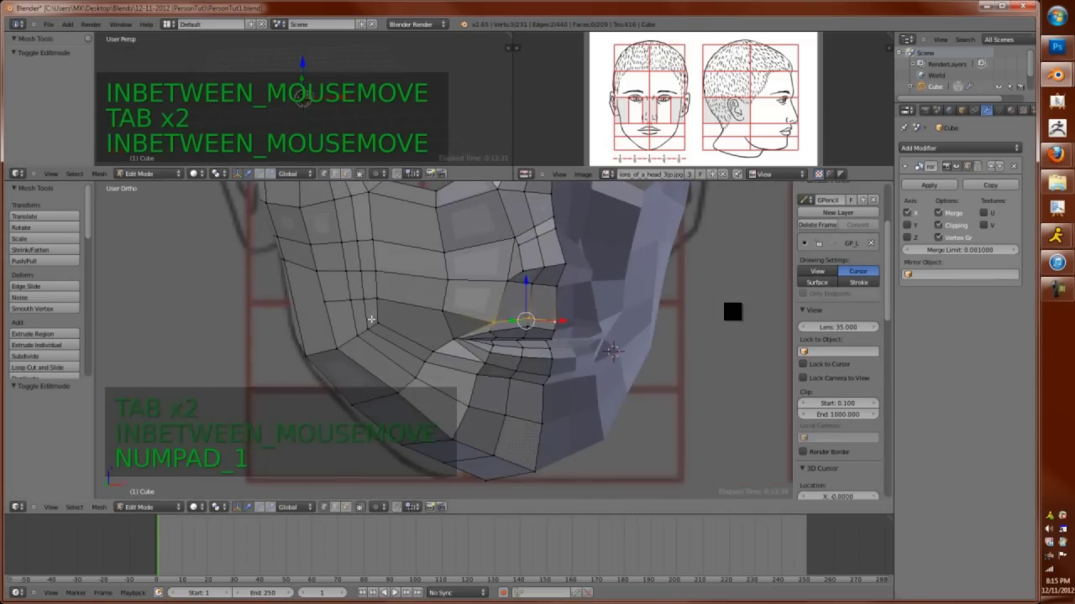
Select the cheek edge beside the mouth and move it by about 0.0053, -0.0056 and 0.0039 in X, Y and Z
shift+right_click(401, 290)
key(ctrl+e)
key(g)
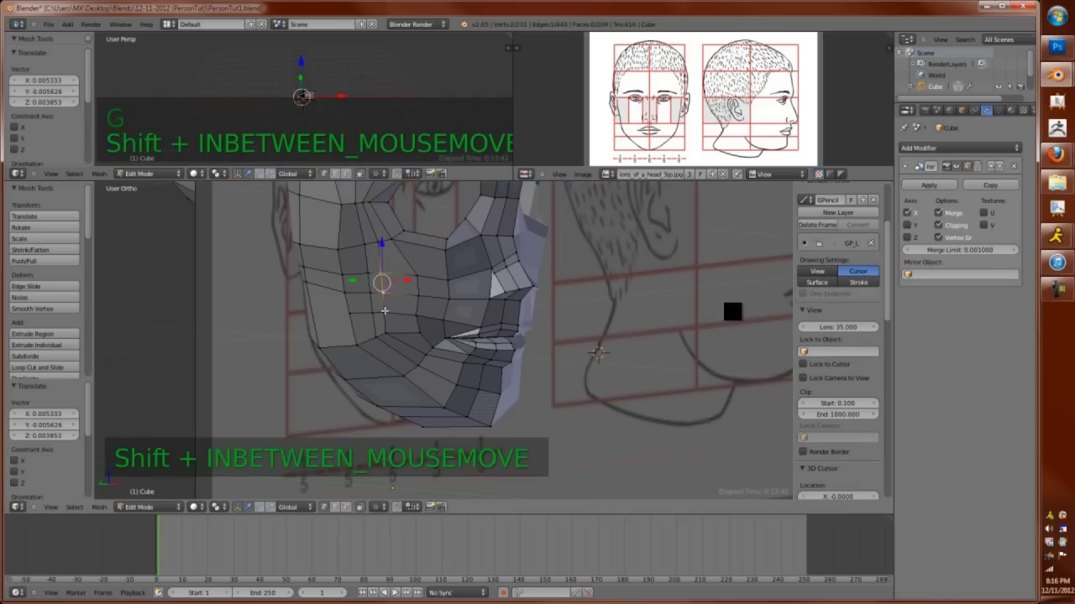
Rotate the edges on the outer cheek with the edge commands to redirect the topology, and reposition the vertex at the cheek's outer edge
key(ctrl+e)
click(391, 346)
mouse_move(391, 346)
middle_down()
mouse_move(319, 302)
mouse_move(372, 314)
mouse_move(383, 353)
middle_up()
shift+right_click(311, 300)
key(ctrl+e)
click(420, 412)
click(354, 332)
key(g)
key(Tab)
key(Tab)
key(KP_1)
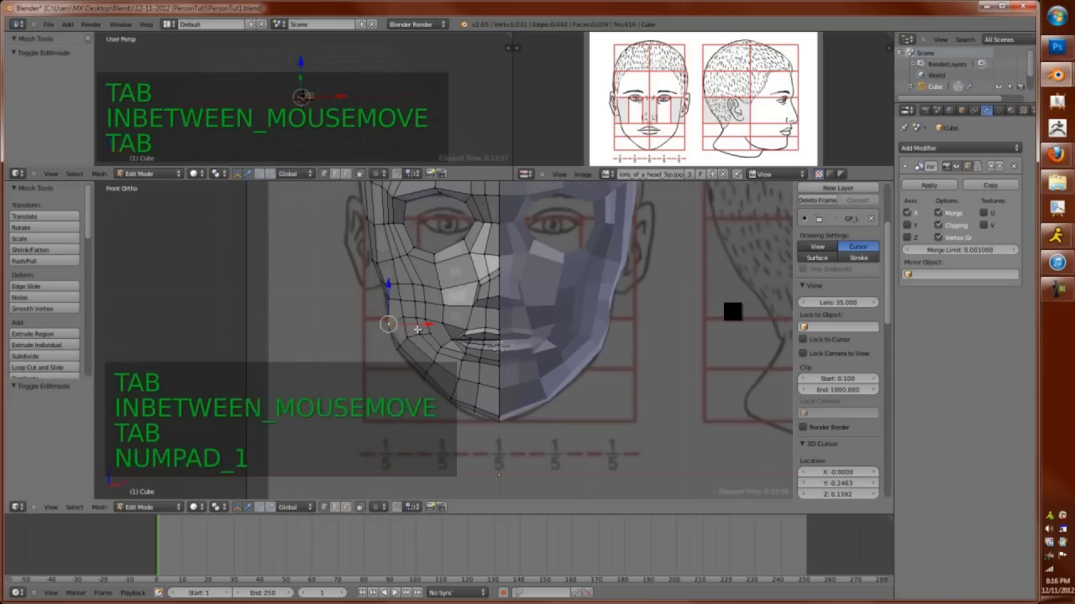
Enable proportional editing and move the cheek and jaw vertices in front view to follow the face outline
key(z)
key(z)
key(g)
key(g)
key(o)
key(g)
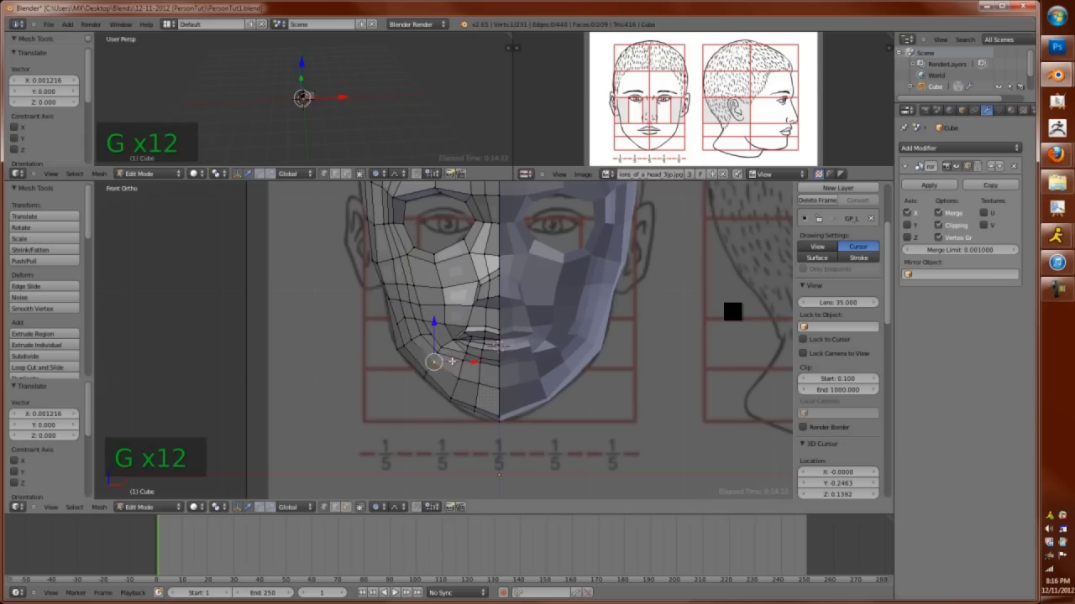
key(g)
Select the faces at the side of the nose, inset them by about 0.0017 and adjust them with Shrink/Fatten
key(Tab)
shift+middle_drag(474, 386, 483, 361)
key(Tab)
shift+middle_drag(483, 361, 479, 357)
key(ctrl+Tab)
click(479, 357)
shift+right_click(481, 321)
shift+right_click(495, 307)
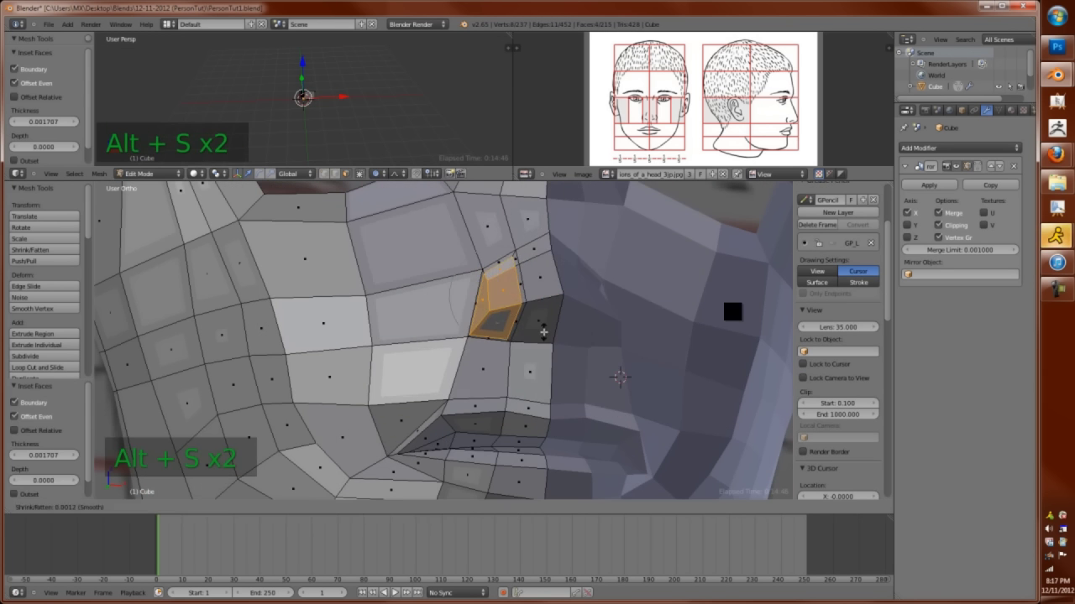
Shape the nose wing and profile in the left view, moving vertices by about -0.0039 in Y and -0.0035 in Z
key(Tab)
key(Tab)
key(KP_1)
key(Tab)
key(Tab)
key(ctrl+KP_1)
key(ctrl+KP_3)
key(ctrl+Tab)
click(509, 288)
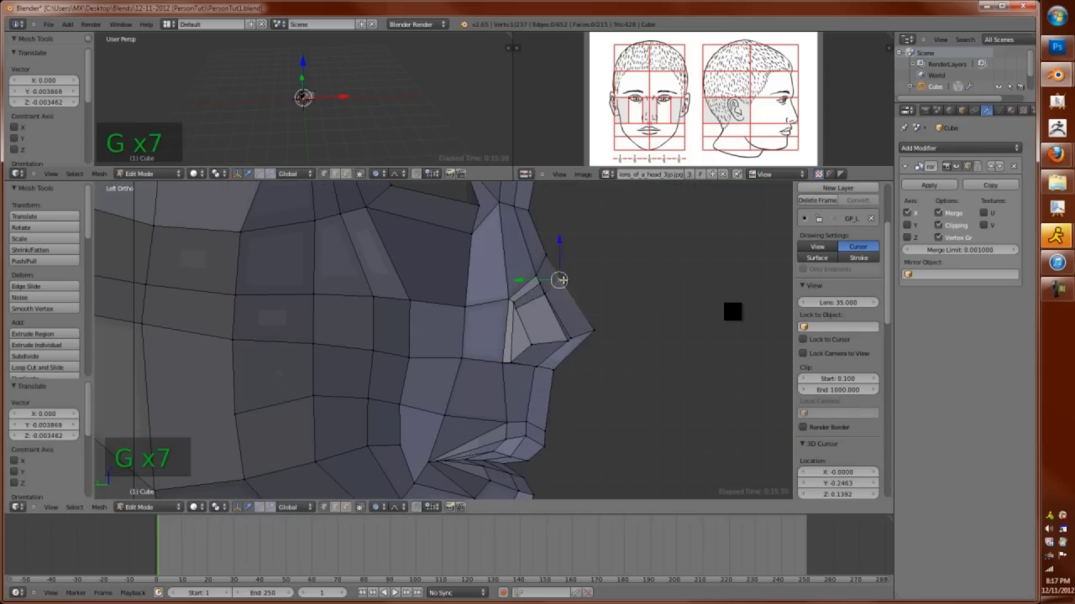
key(g)
Adjust the outer nostril vertices in front view, including a move of about -0.0016 in Z
key(Tab)
key(KP_1)
key(Tab)
key(g)
key(g)
key(g)
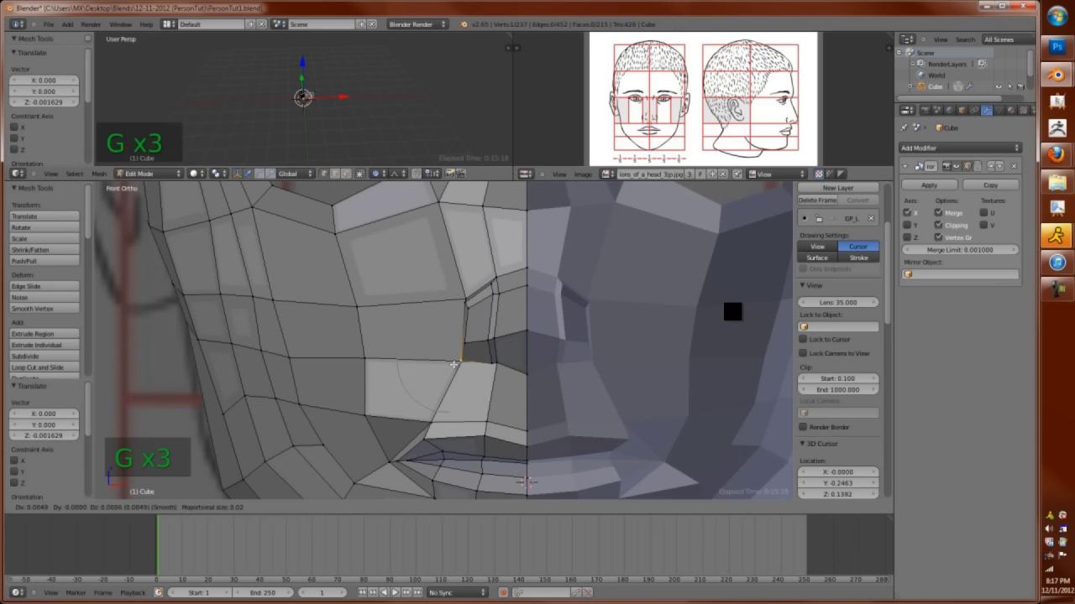
Inset the face on the underside of the nose by about 0.0015 to outline the nostril opening
key(ctrl+Tab)
click(526, 387)
key(i)
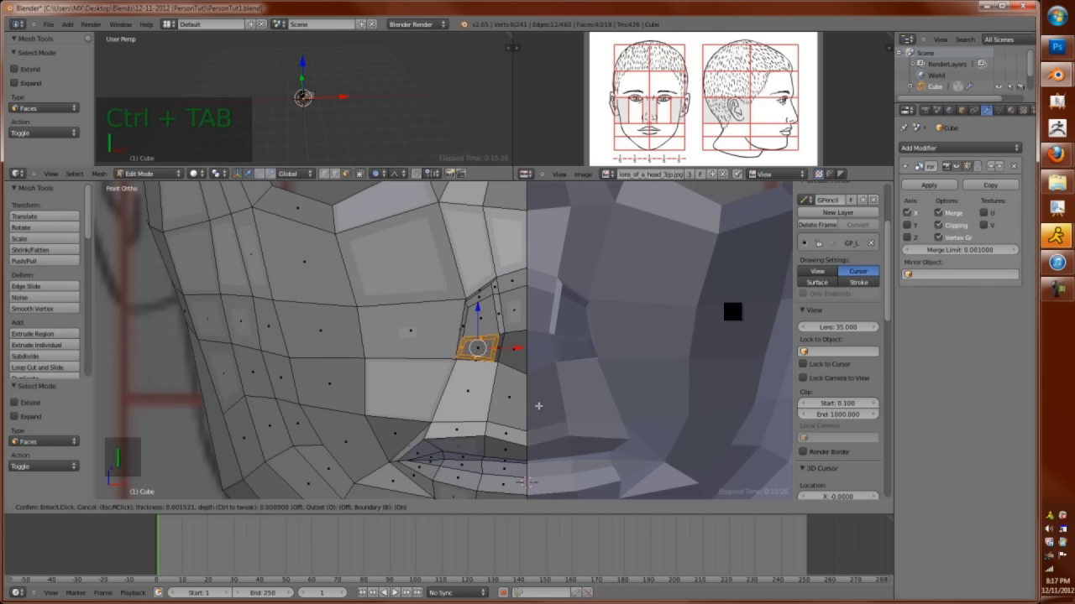
click(538, 404)
Extrude the inset nostril face inward, rotating and scaling it to form the nostril hole
middle_drag(539, 403, 561, 369)
key(r)
key(s)
key(s)
key(Tab)
key(a)
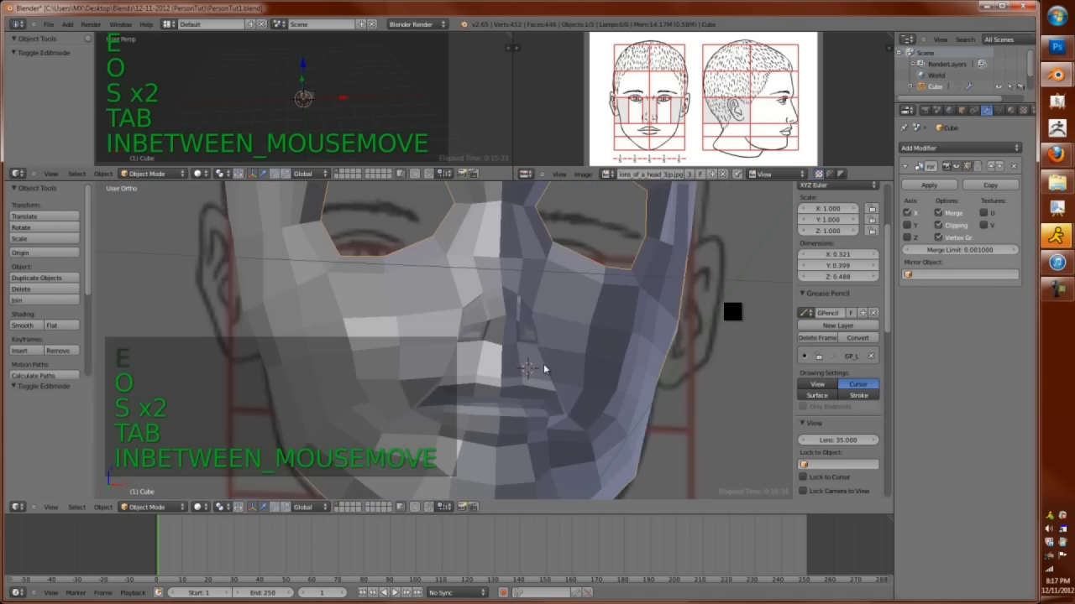
Move the vertices between nose and upper lip in front view, including one by about 0.0003 in X and 0.0056 in Z
key(KP_1)
key(Tab)
ctrl+middle_drag(518, 412, 518, 379)
key(Tab)
key(Tab)
key(KP_1)
key(ctrl+Tab)
key(g)
key(g)
key(g)
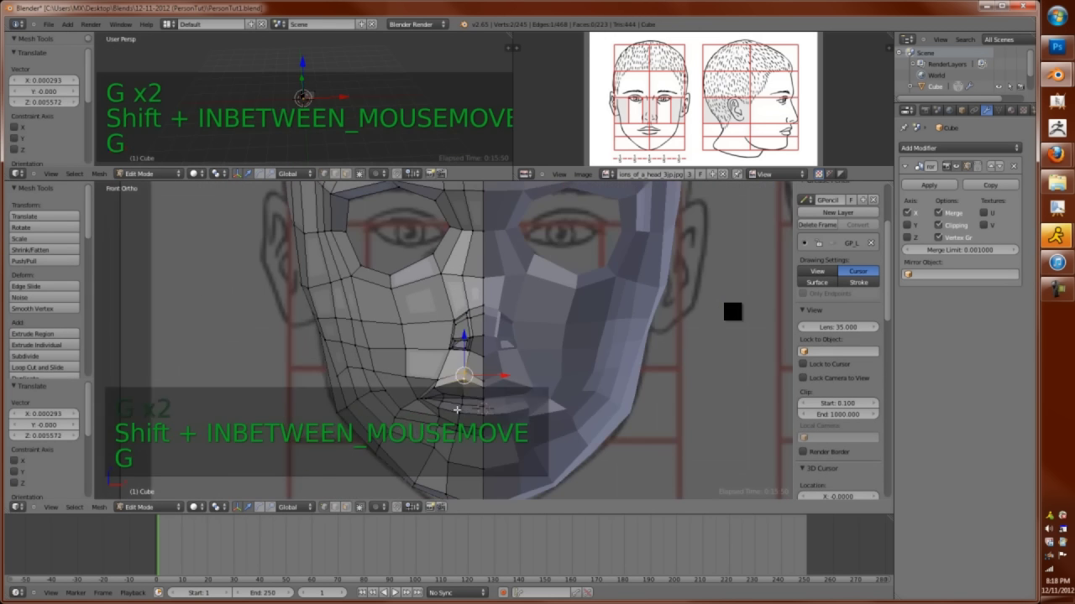
Add a loop cut around the mouth and adjust its fullness with Shrink/Fatten
key(z)
key(z)
key(ctrl+r)
middle_drag(501, 438, 588, 420)
key(alt+s)
click(615, 422)
key(alt+s)
middle_drag(504, 395, 437, 403)
Extrude the rim of the eye socket in front view and scale the new edge loop inward
key(Tab)
key(KP_1)
key(a)
key(a)
key(Tab)
scroll(510, 383, up, 5)
right_click(509, 327)
key(g)
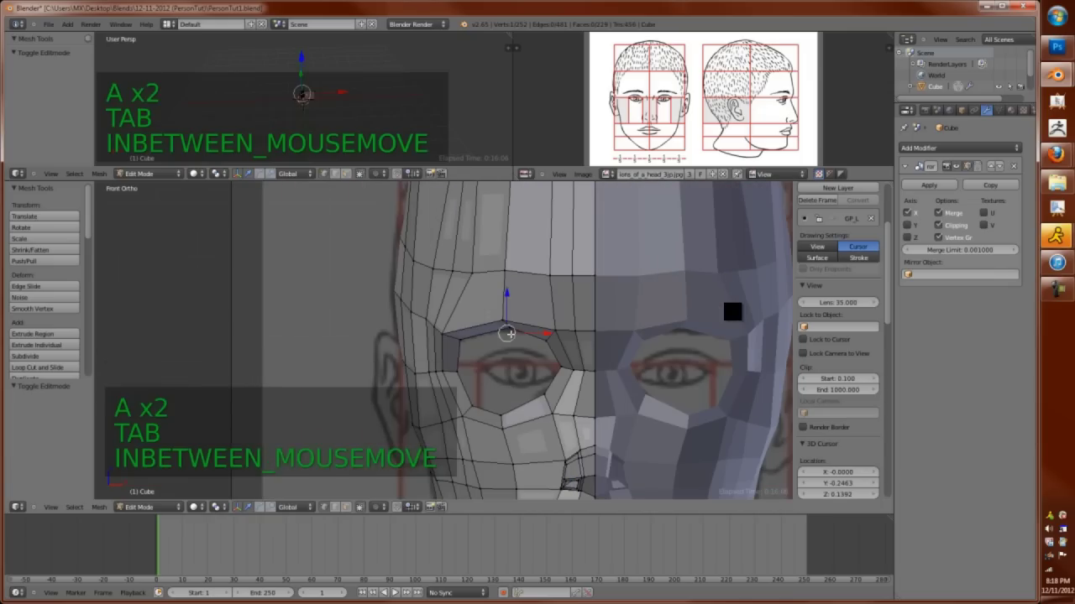
key(e)
key(s)
Fit the new inner eye loop to the reference eye, moving a lower vertex about 0.0123 in X and 0.0126 in Z
scroll(537, 386, up, 5)
key(z)
key(g)
key(z)
key(g)
key(z)
key(g)
key(g)
key(z)
scroll(460, 419, down, 3)
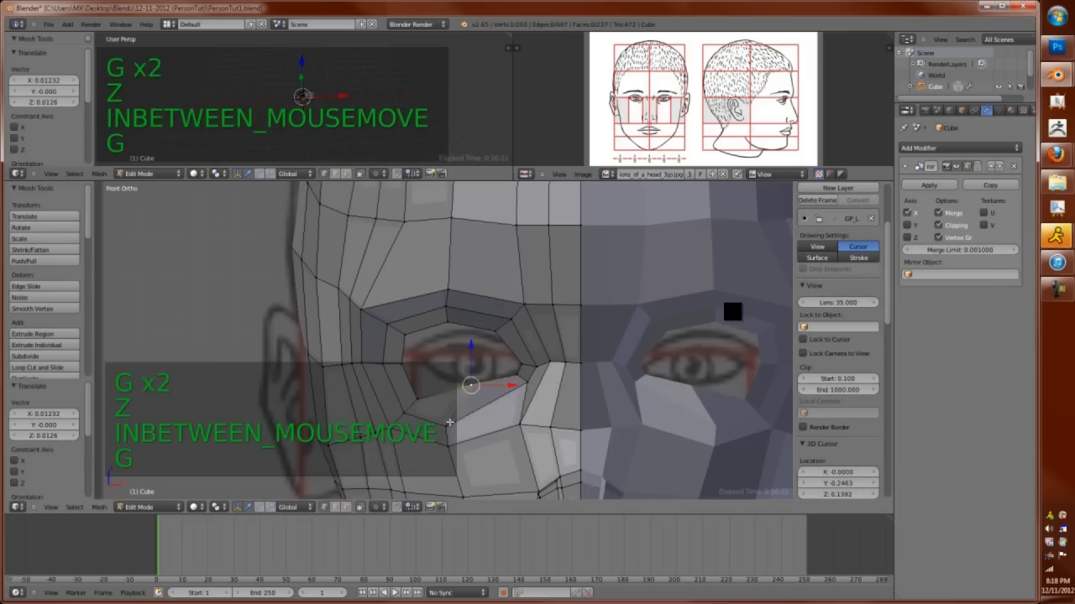
key(g)
Maximize the front view and, in wireframe, move the lower eyelid vertices to follow the drawn eye
key(ctrl+Up)
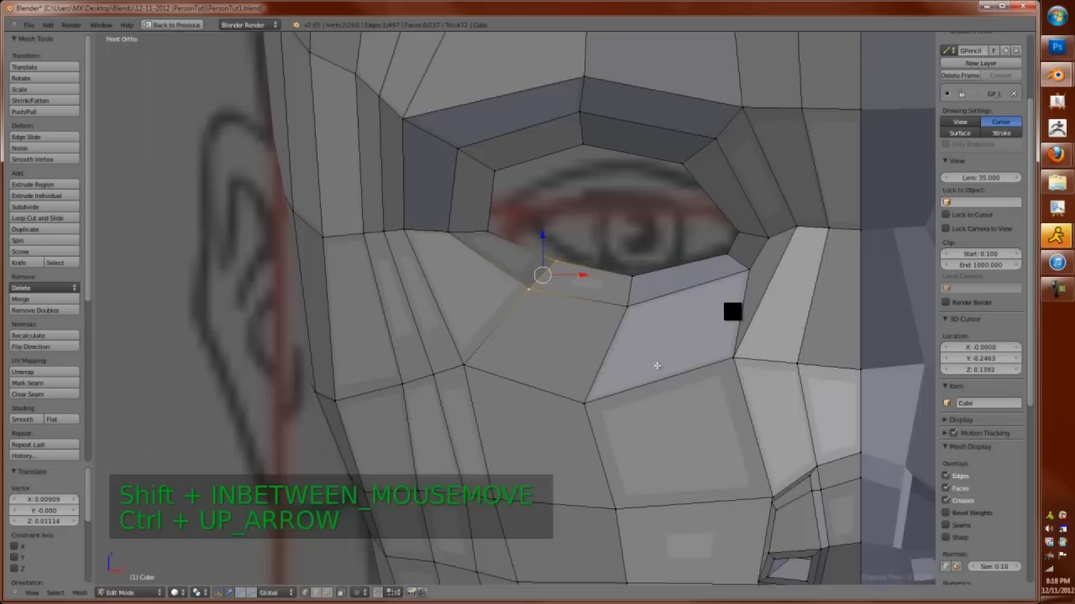
key(z)
key(g)
scroll(982, 335, down, 10)
key(g)
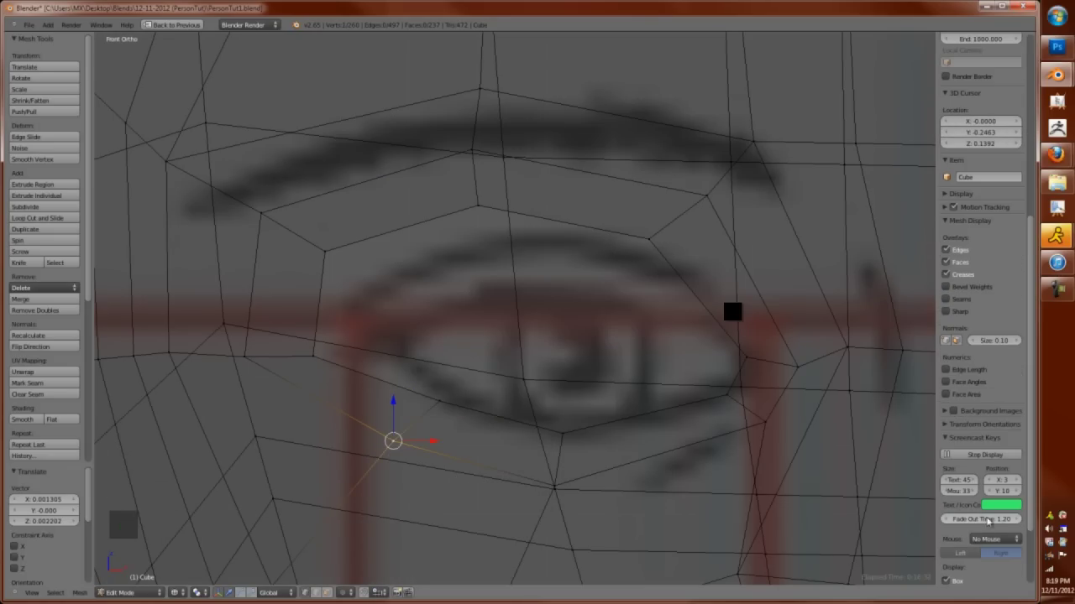
key(g)
click(441, 386)
Reposition the outer brow vertices and those around the inner eye corner to even out the eye socket loops
scroll(441, 386, down, 1)
click(325, 340)
scroll(325, 340, down, 2)
shift+middle_drag(325, 340, 421, 336)
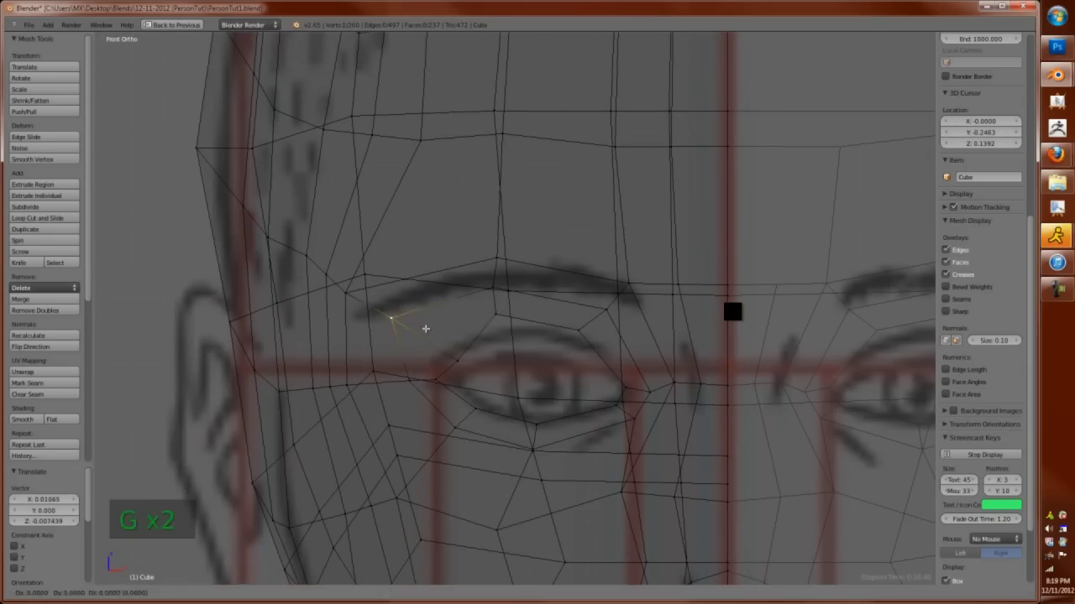
click(512, 319)
key(z)
scroll(436, 304, down, 2)
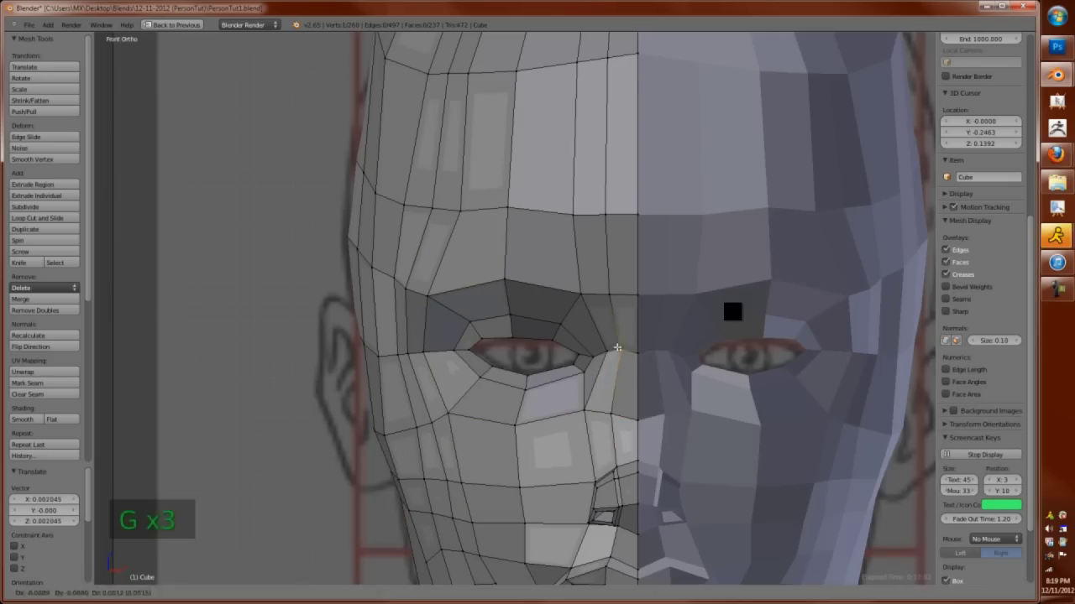
key(z)
scroll(605, 356, up, 1)
key(g)
key(ctrl+r)
click(505, 318)
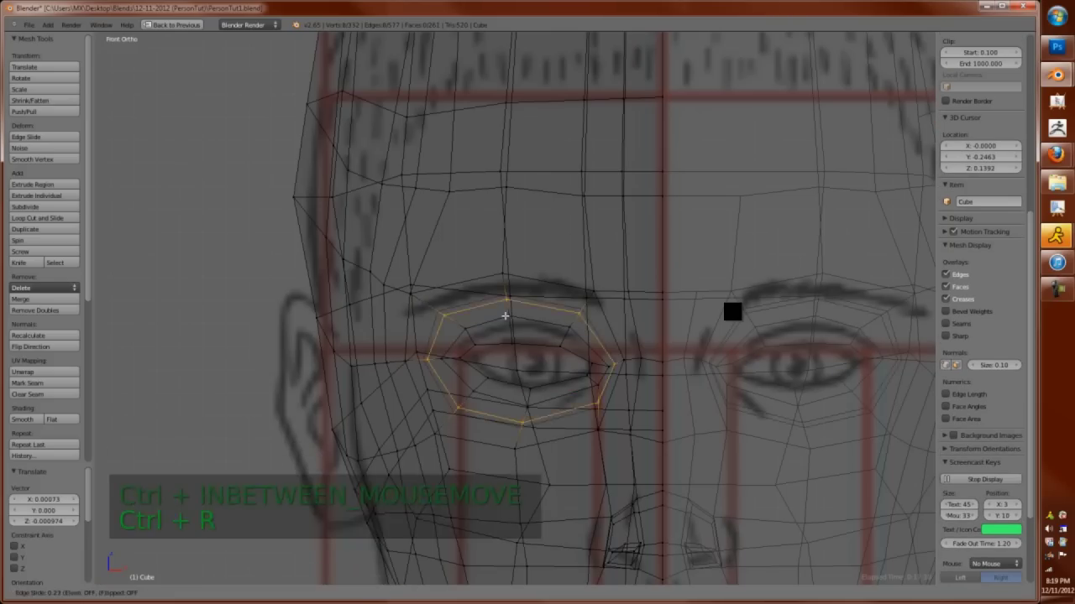
click(581, 396)
Snap the 3D cursor to the eye opening and build a sphere there from a cube subdivided twice, using To Sphere factor 1
key(shift+s)
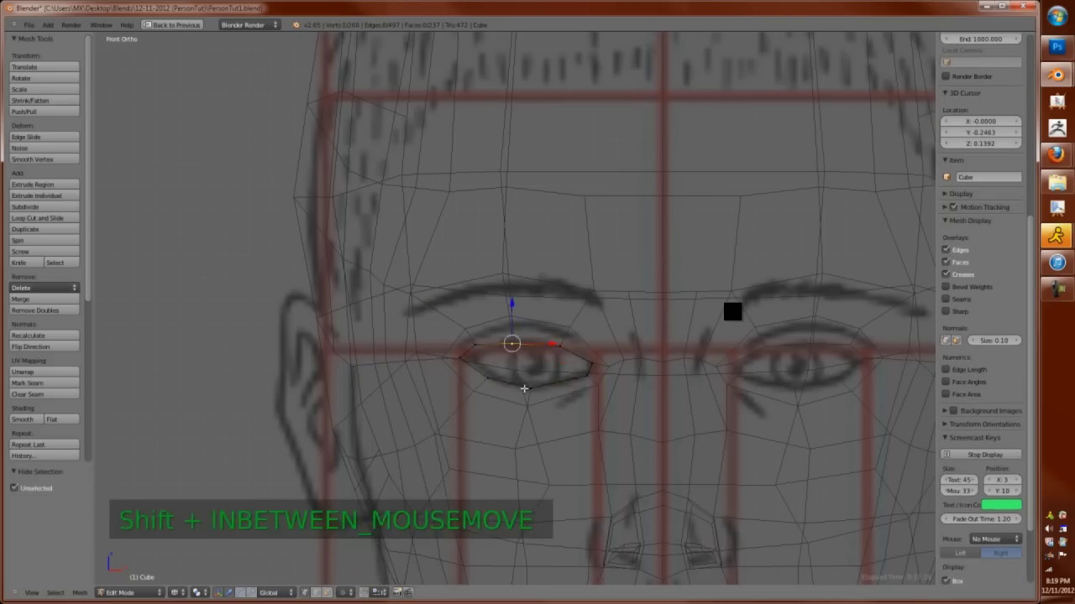
key(Tab)
key(w)
click(596, 384)
key(w)
click(613, 377)
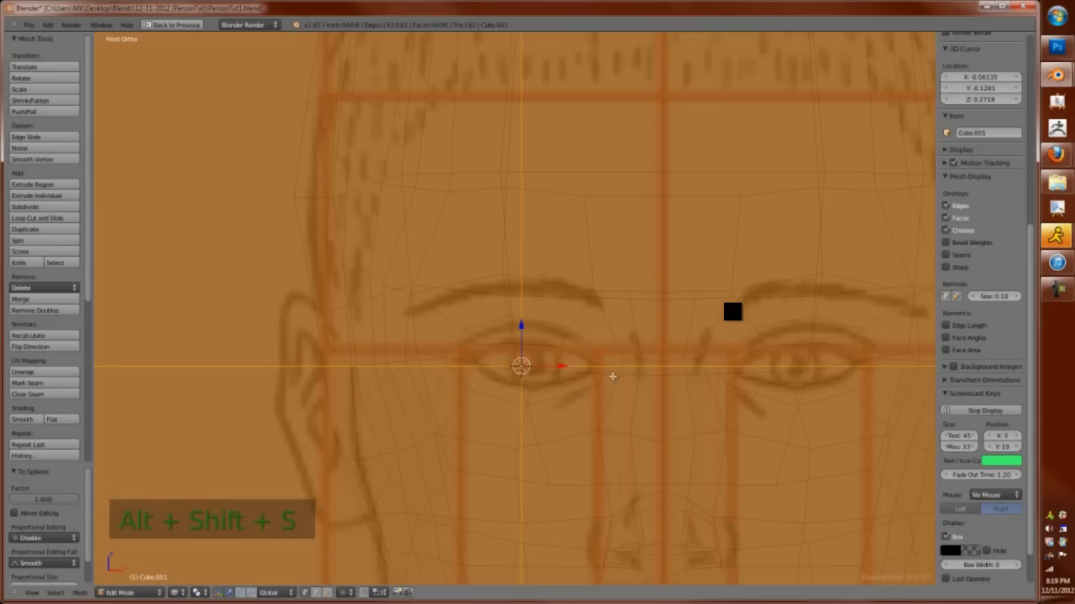
click(638, 428)
Shade the eyeball smooth, apply a subdivision surface to it and recast its mesh into a sphere
key(Tab)
middle_drag(583, 408, 590, 386)
key(ctrl+2)
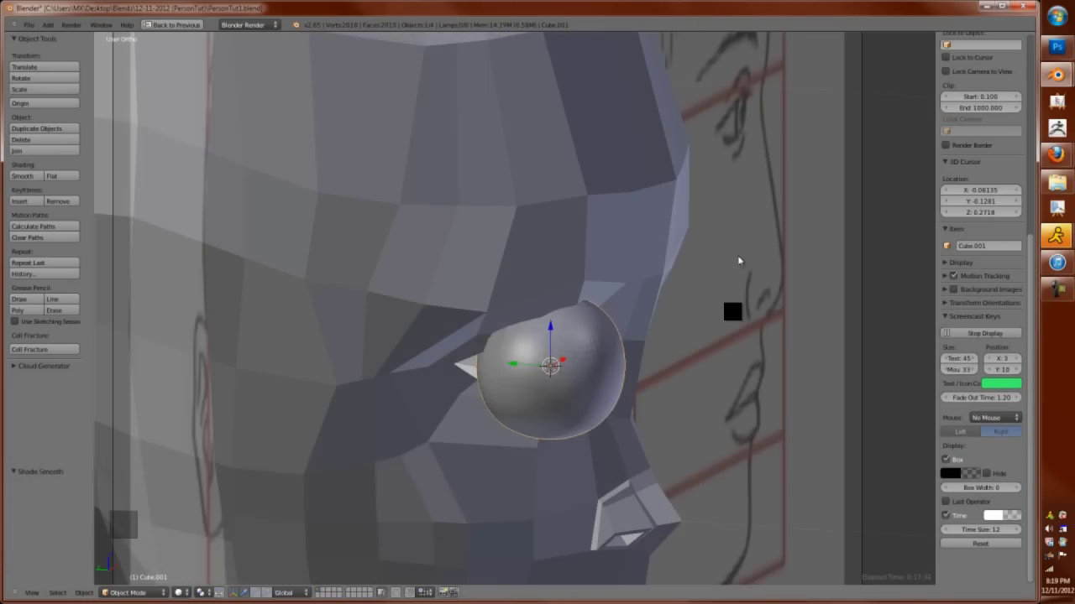
key(ctrl+Up)
key(Tab)
key(alt+shift+s)
key(Tab)
Move the eyeball back into the head by about 0.0355 along Y in the left wireframe view
key(ctrl+KP_1)
key(ctrl+KP_0)
key(ctrl+KP_3)
key(z)
key(g)
key(y)
click(414, 399)
key(z)
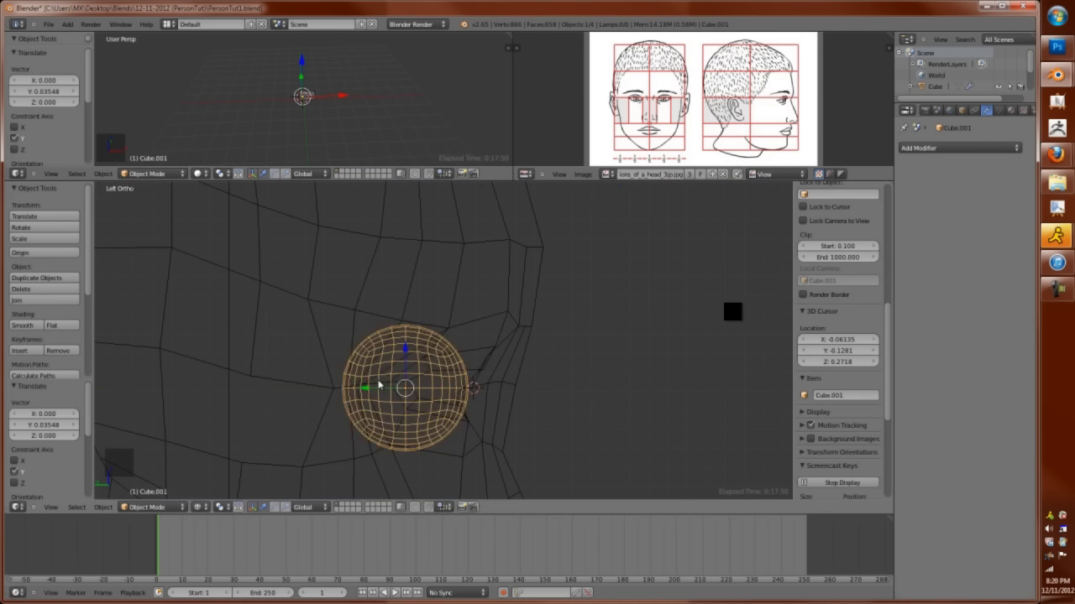
Select the eyeball's front centre vertex, grow the selection and round it into an iris outline with To Sphere factor 1
key(ctrl+KP_1)
key(z)
key(z)
key(KP_1)
key(Tab)
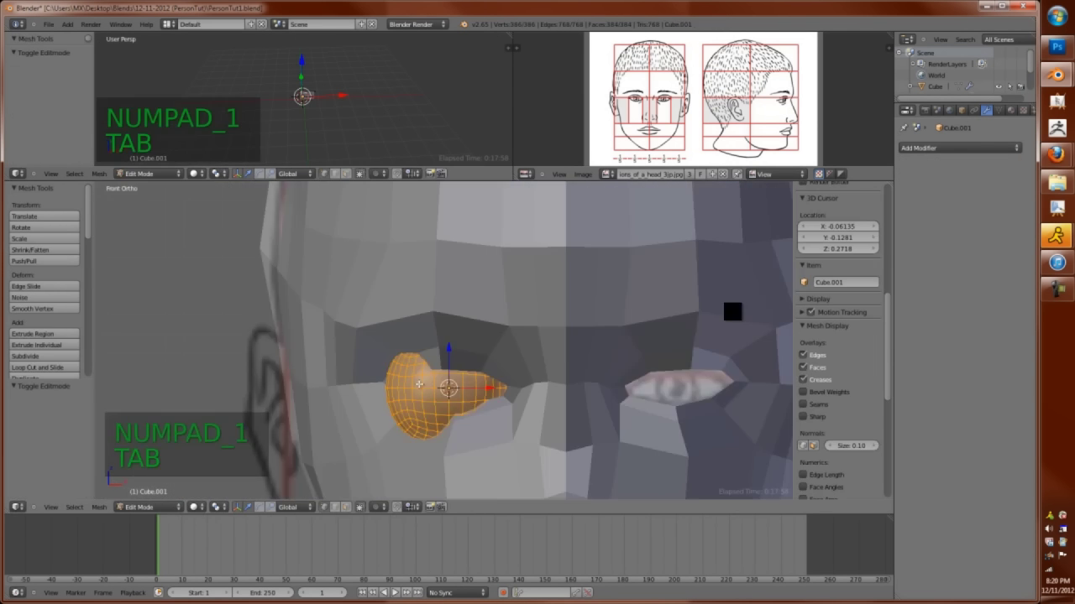
key(z)
scroll(426, 385, up, 2)
key(z)
right_click(451, 409)
key(ctrl+KP_Add)
key(z)
key(z)
key(alt+shift+s)
key(1)
key(Return)
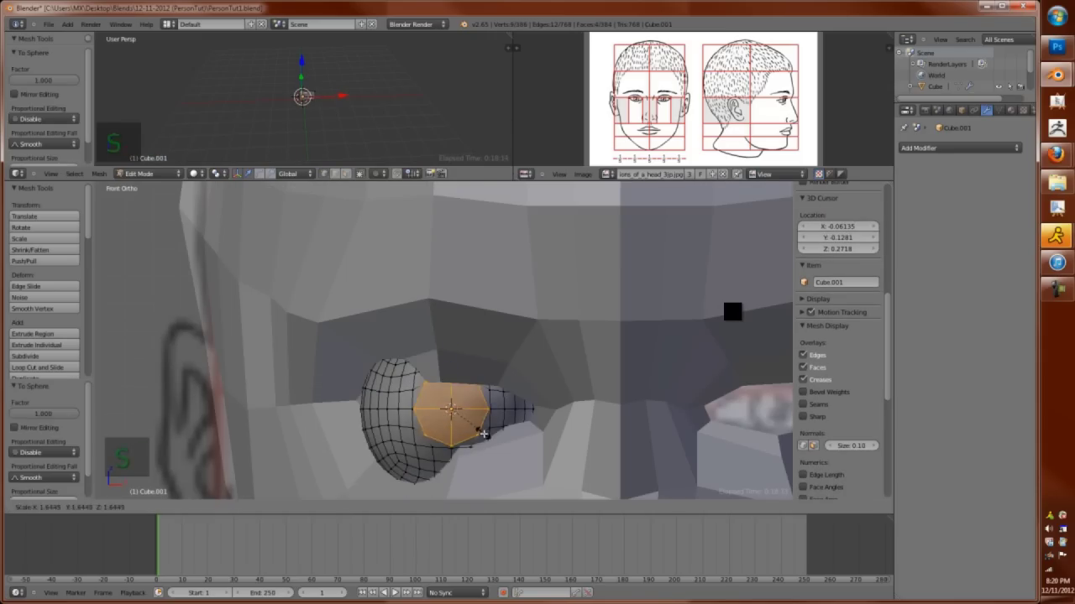
Extrude the iris faces, flatten them along Y and move them back by about 0.0017 in Y
click(460, 486)
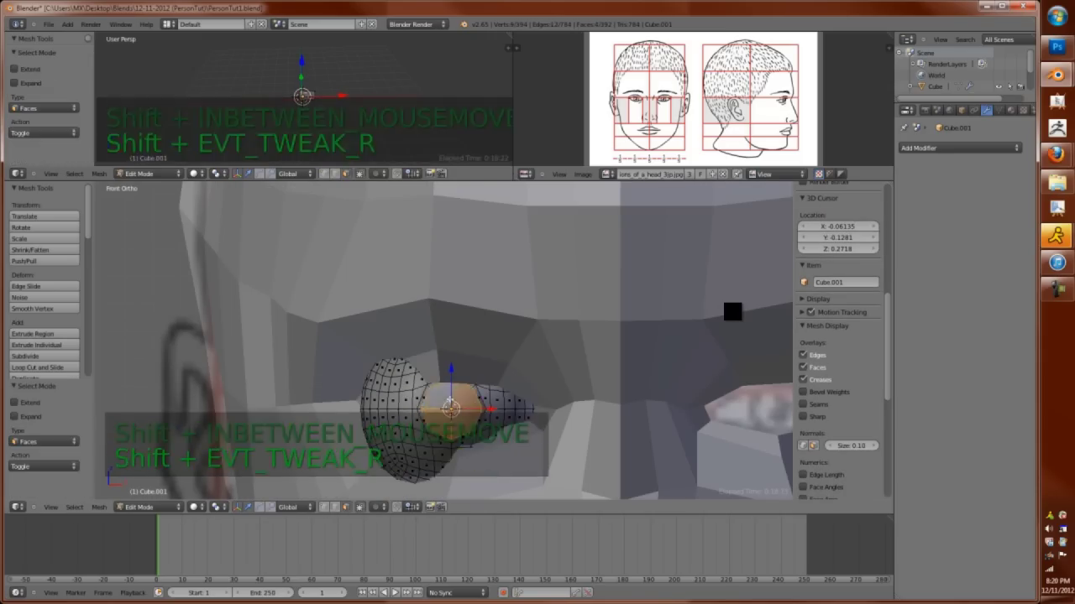
middle_drag(460, 487, 554, 439)
key(s)
key(y)
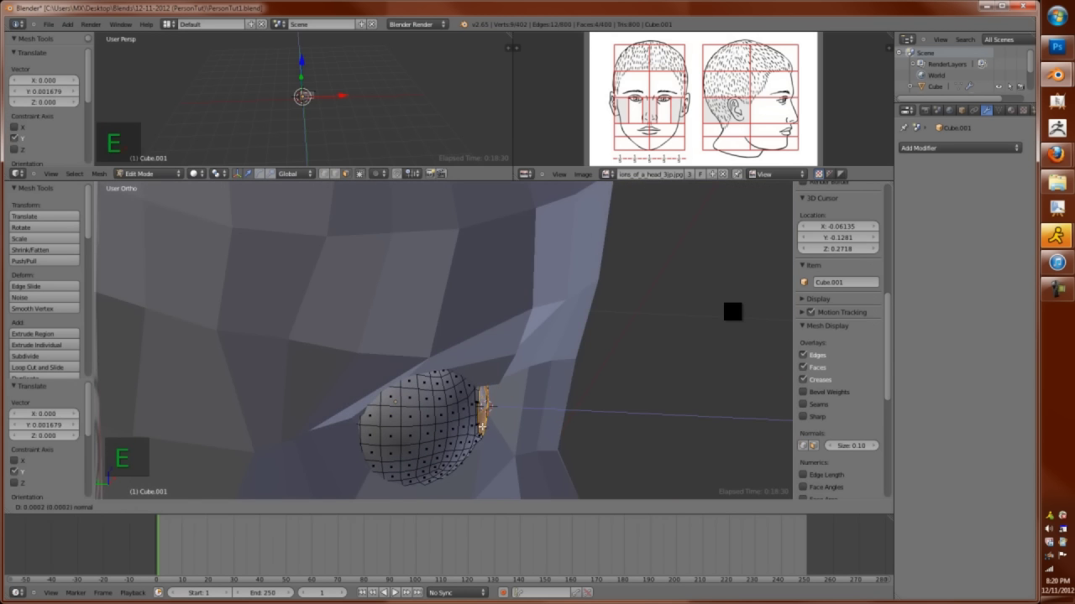
Add a level 2 subdivision surface to the eyeball and select the head mesh again in Object Mode
key(Tab)
key(ctrl+1)
key(ctrl+2)
key(Tab)
key(Tab)
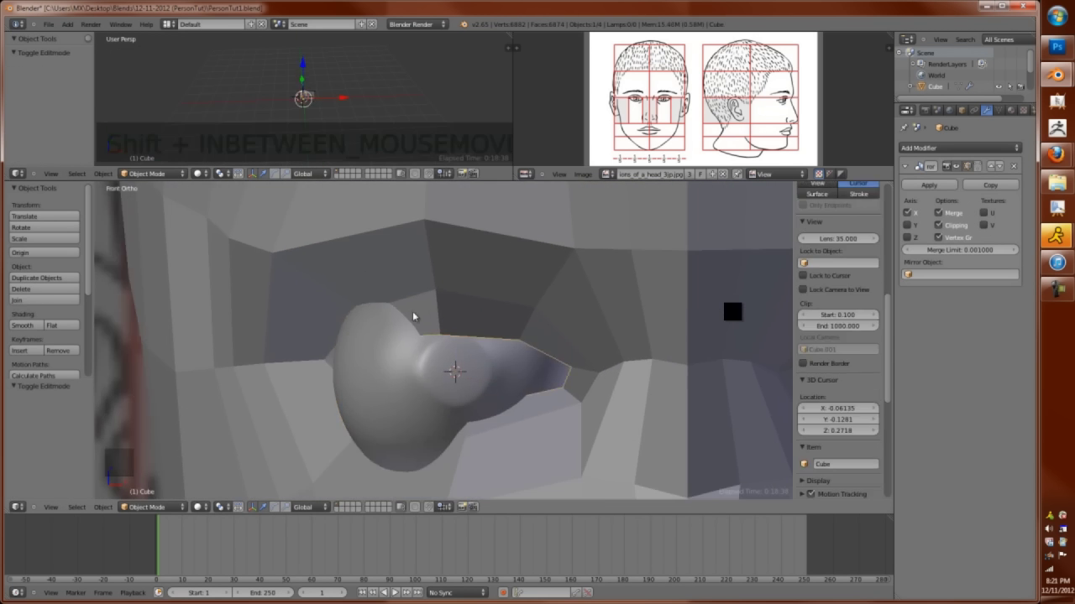
Reveal the hidden geometry and reposition the eye socket vertices in the left view with proportional editing so they follow the eyeball
key(alt+h)
key(KP_1)
key(ctrl+KP_1)
key(z)
key(z)
right_click(388, 352)
key(g)
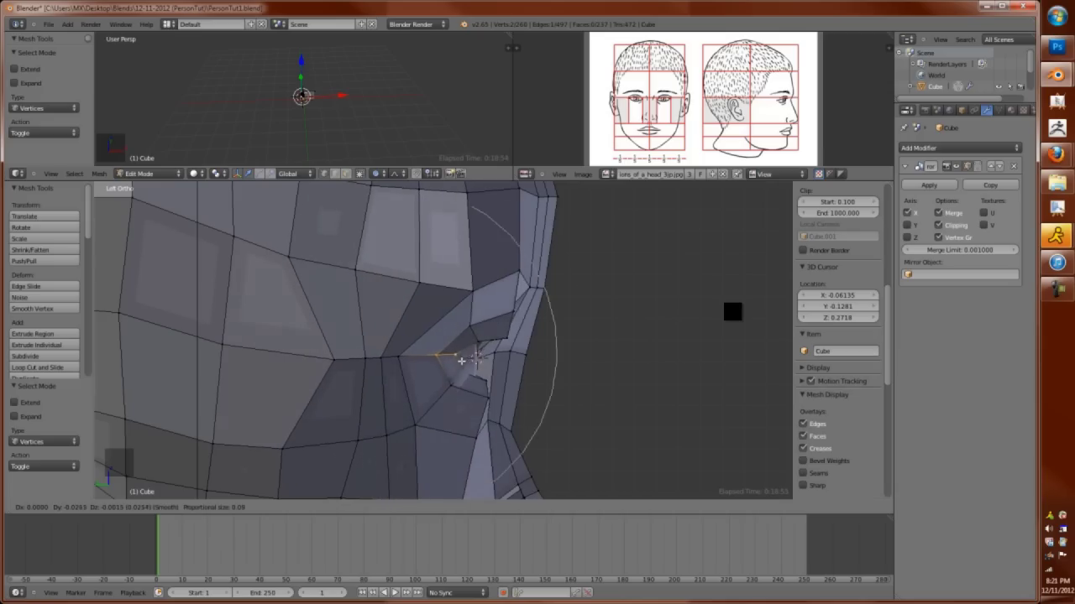
click(490, 346)
key(g)
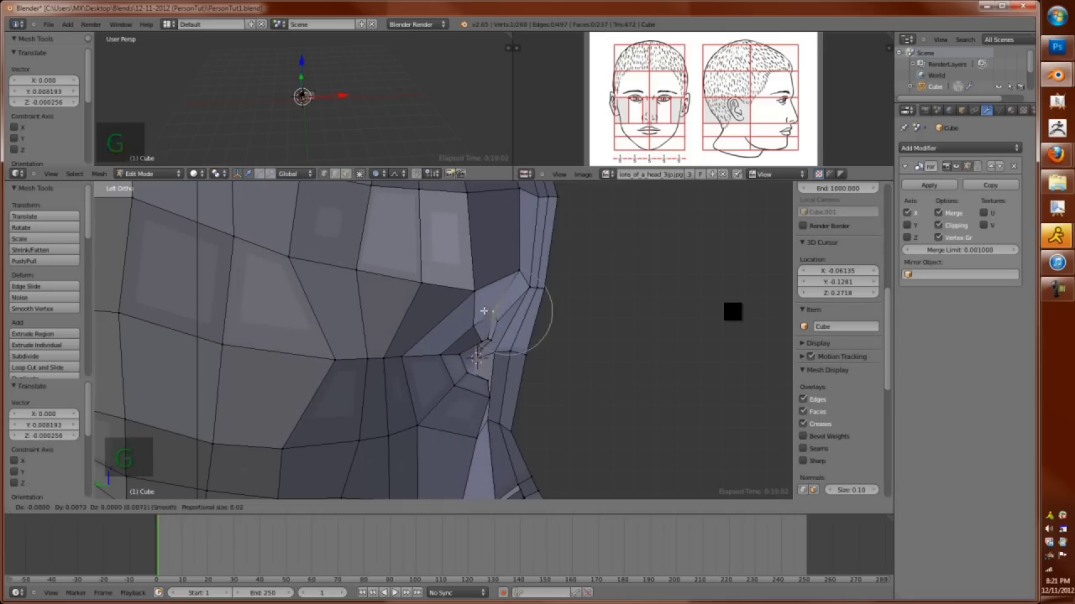
key(Tab)
key(Tab)
Select the edge loop around the eye opening, turn on snapping and extrude it twice to form the eyelid rim
middle_drag(483, 312, 487, 342)
alt+right_click(487, 342)
key(shift+Tab)
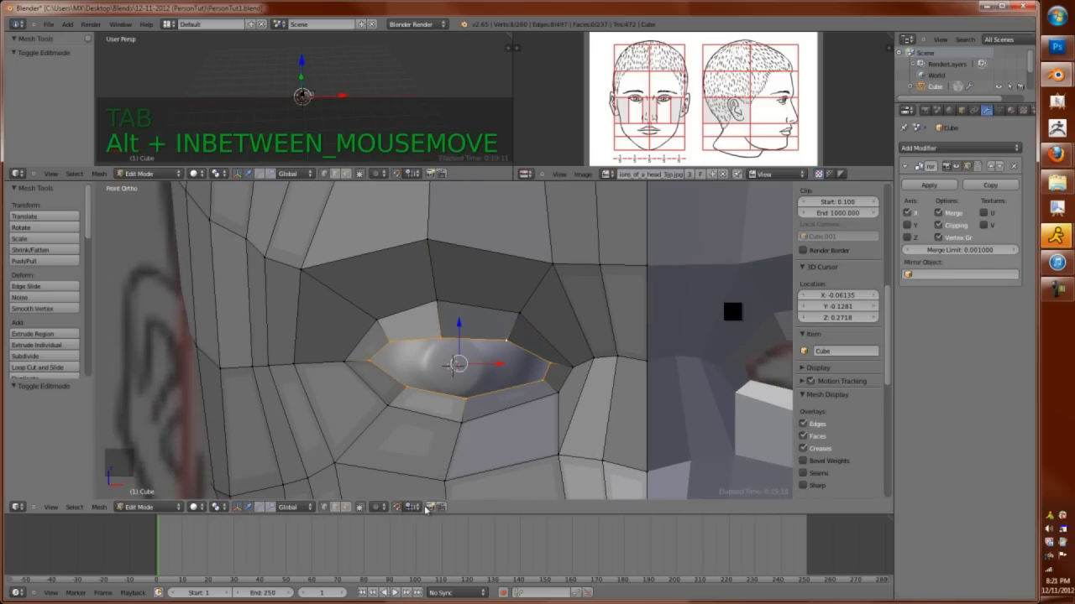
key(y)
click(453, 363)
middle_drag(453, 363, 478, 372)
key(e)
click(427, 366)
click(498, 408)
key(e)
click(469, 366)
key(a)
key(a)
key(KP_1)
key(Tab)
key(Tab)
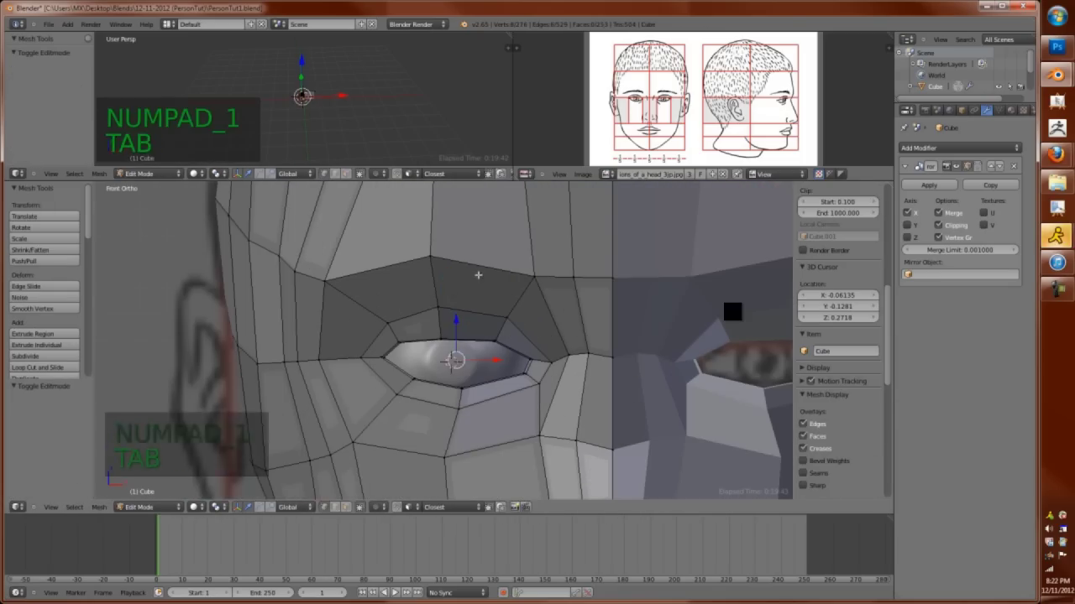
Reposition an upper eyelid vertex and add a loop cut around the eye socket
right_click(358, 304)
key(g)
click(450, 303)
mouse_move(451, 303)
middle_down()
mouse_move(466, 320)
mouse_move(457, 307)
middle_up()
key(ctrl+r)
click(445, 304)
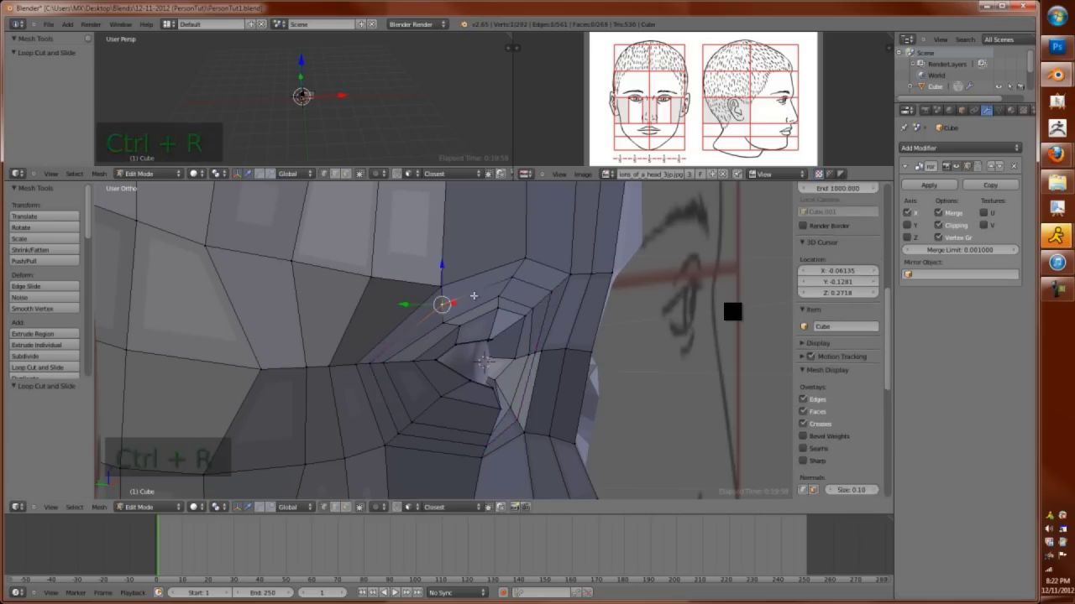
Nudge the eyelid crease vertices in the left view by about -0.0011 in Y and -0.0017 in Z
key(KP_1)
key(ctrl+KP_3)
key(g)
click(495, 317)
key(g)
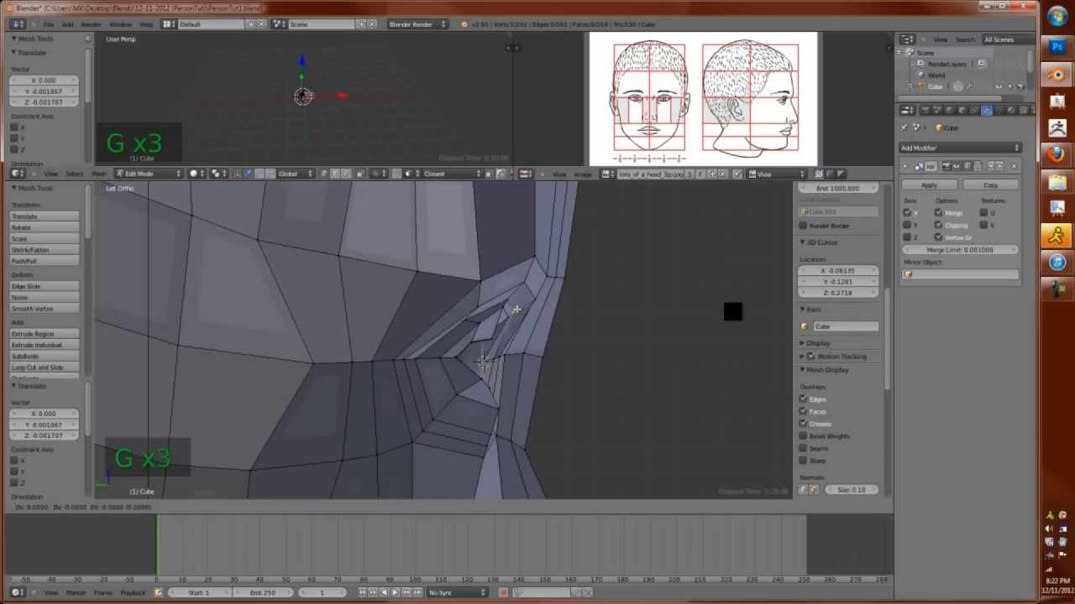
click(515, 313)
Add another loop cut beside the eye and raise the vertex below its inner corner by about 0.0006 in Z
key(KP_1)
key(Tab)
scroll(523, 283, up, 3)
key(ctrl+r)
click(563, 311)
key(g)
key(g)
click(612, 305)
scroll(507, 373, down, 2)
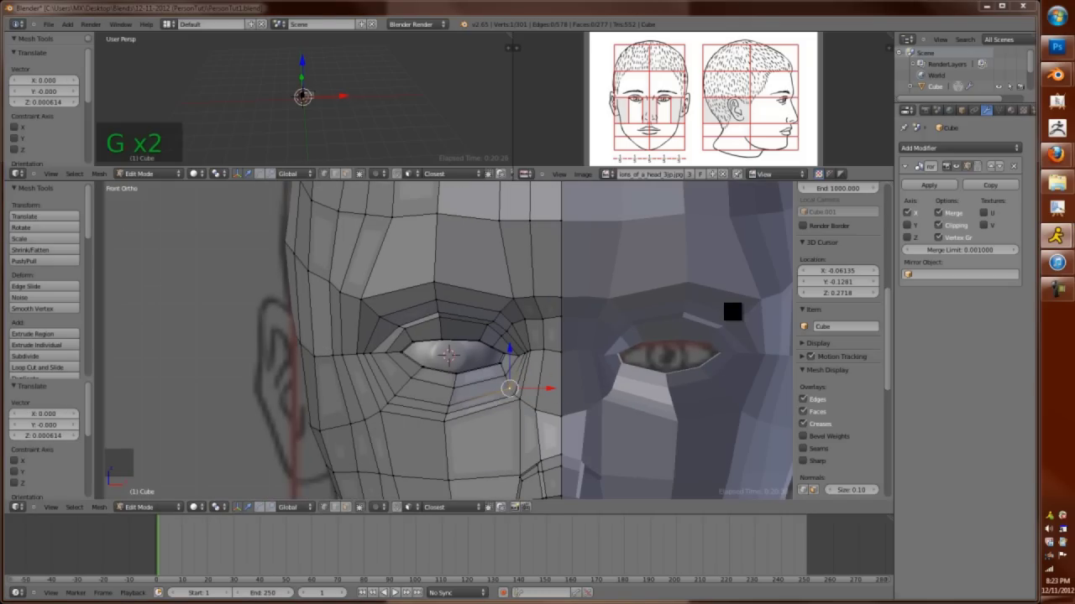
Check the whole head and refine the vertices around the lower eyelid and the side of the nose
key(Tab)
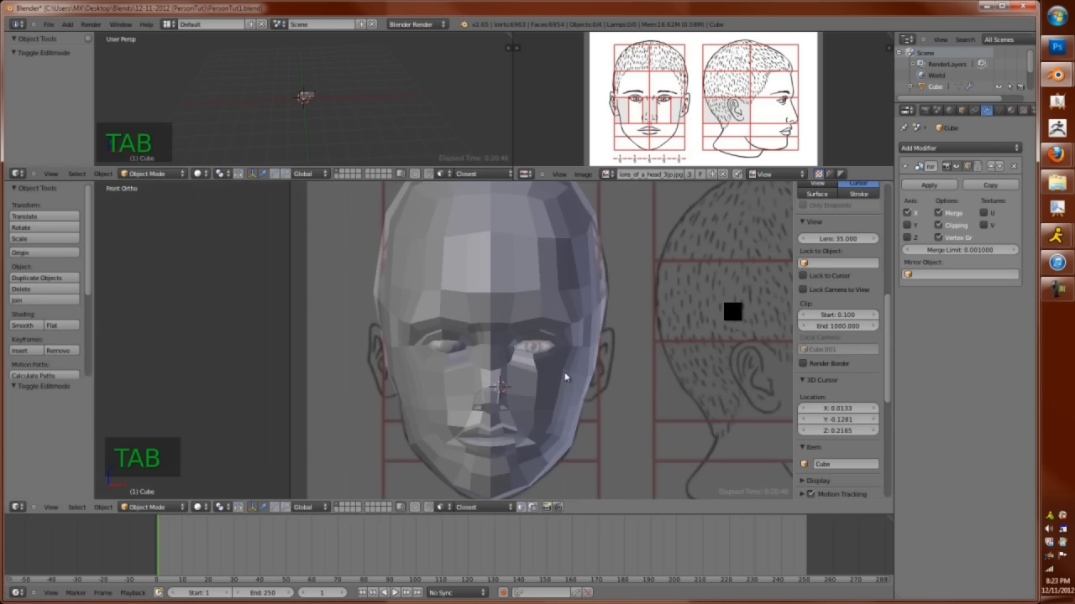
key(Tab)
middle_drag(449, 356, 458, 319)
key(g)
click(442, 283)
key(g)
click(471, 302)
key(KP_1)
key(Tab)
key(Tab)
key(g)
click(383, 320)
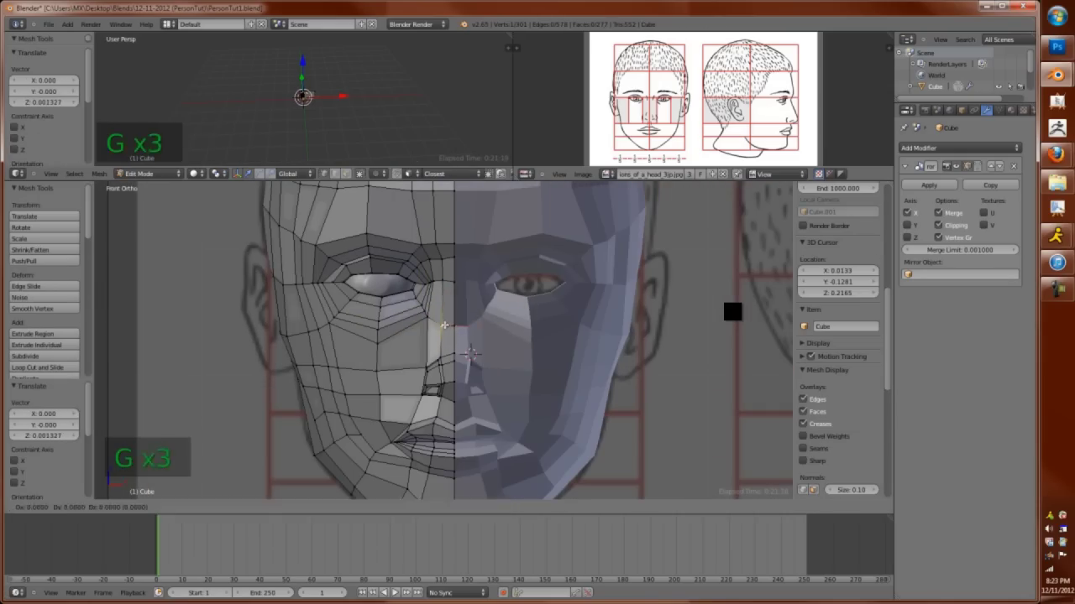
Level two nose bridge vertices with a Z scale of 0 and reposition them in the left view
key(KP_3)
key(ctrl+KP_3)
key(s)
key(z)
key(0)
key(Return)
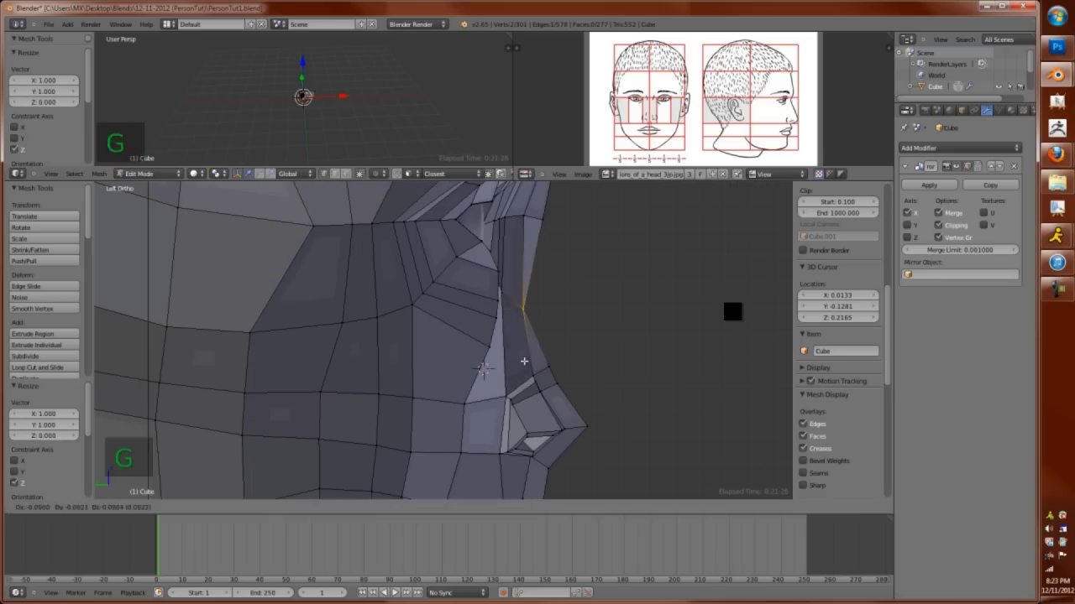
key(g)
click(525, 353)
Move the nose bridge vertex back by about 0.0055 in Y in the left wireframe view
middle_drag(525, 352, 500, 257)
key(s)
key(ctrl+KP_3)
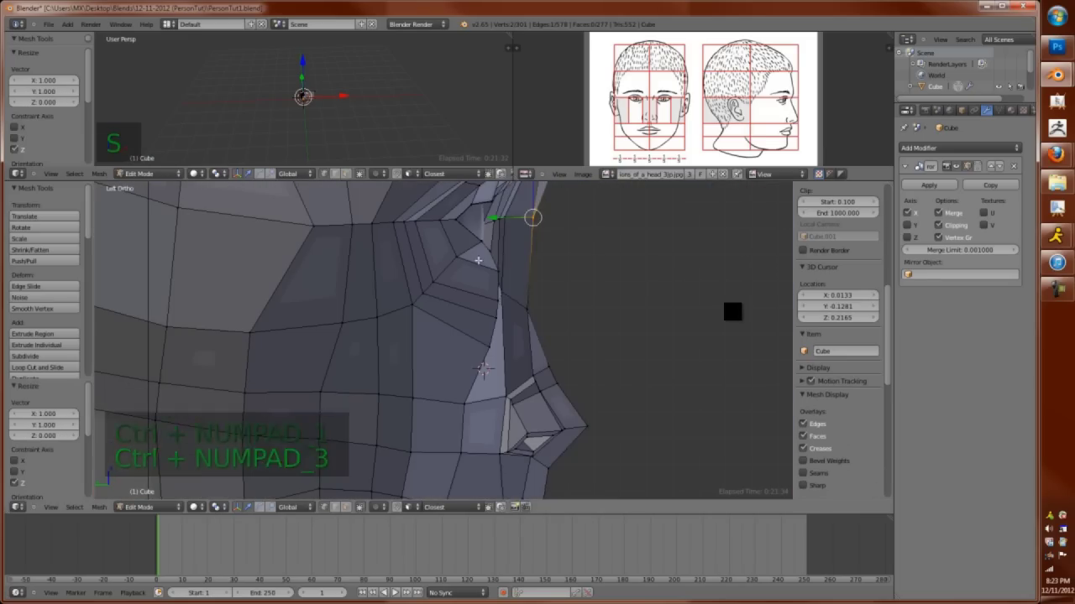
key(z)
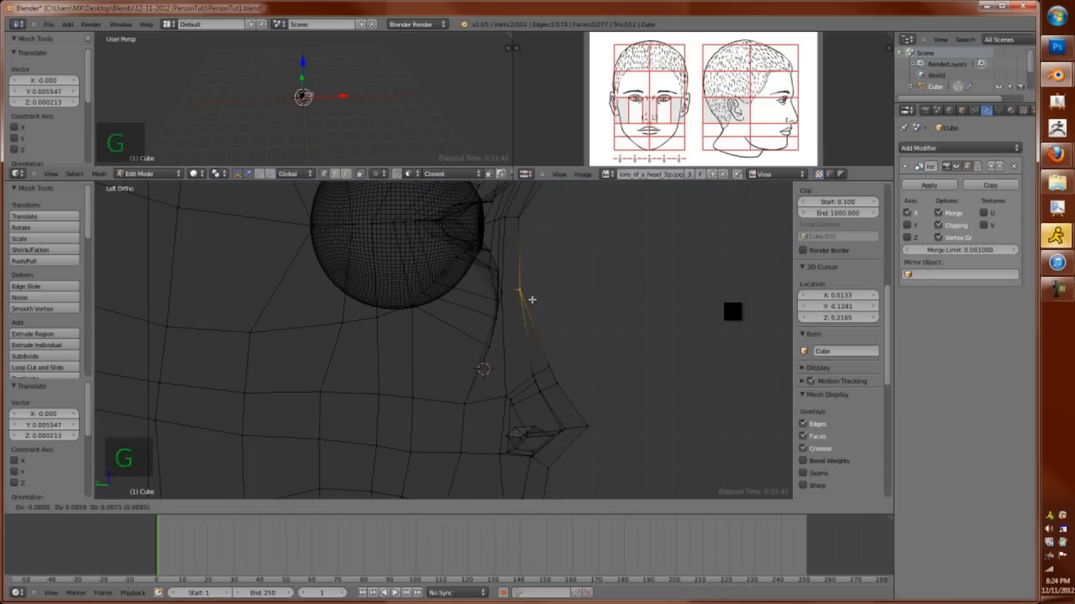
key(Tab)
key(z)
Nudge the vertex below the inner eye corner by about -0.0003 in X and 0.0003 in Z in the front view
key(KP_1)
key(Tab)
key(g)
click(460, 306)
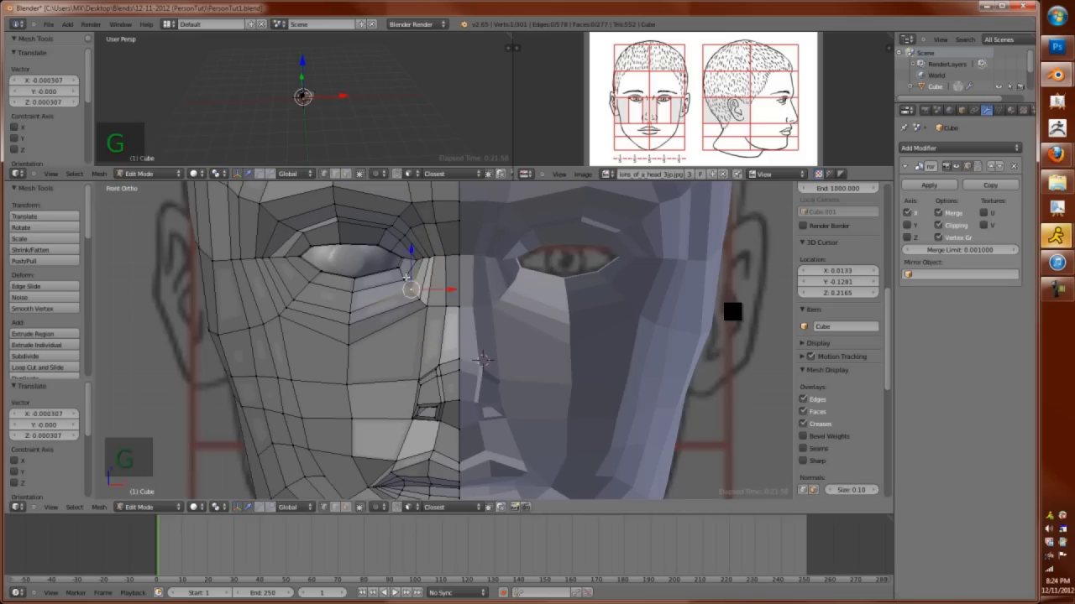
Move a cheek vertex by about 0.0042 in X and slide the vertical cheek edges beside the mouth by about -0.29
scroll(391, 231, down, 3)
right_click(395, 408)
key(g)
click(395, 407)
middle_drag(359, 372, 382, 414)
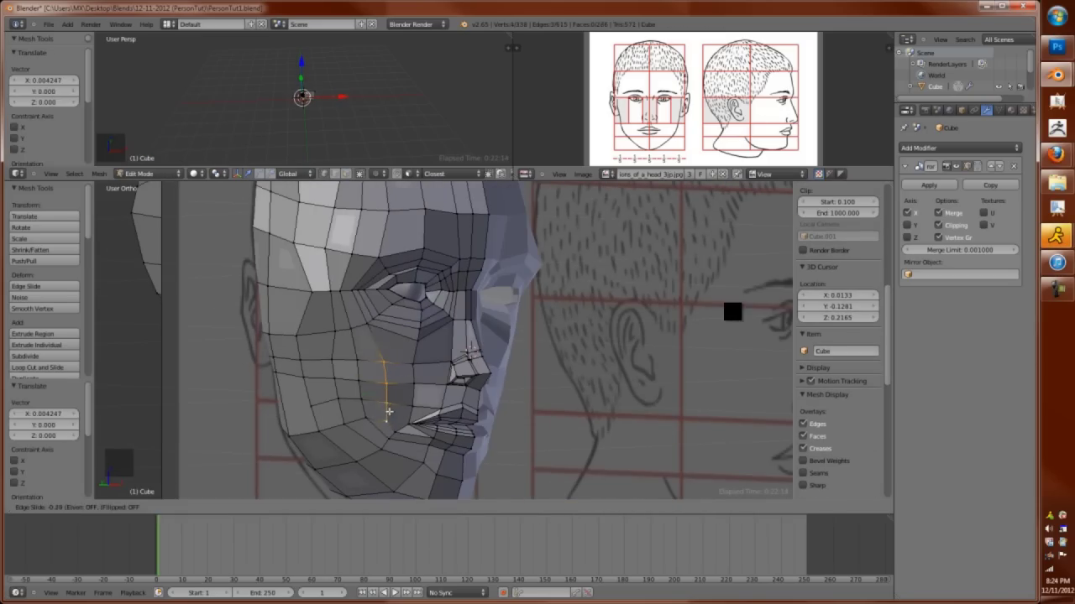
click(390, 411)
Reshape the brow above the eye, moving its vertex by about 0.003 in X, -0.0013 in Y and 0.0063 in Z
middle_drag(361, 374, 366, 275)
middle_drag(381, 316, 369, 277)
key(g)
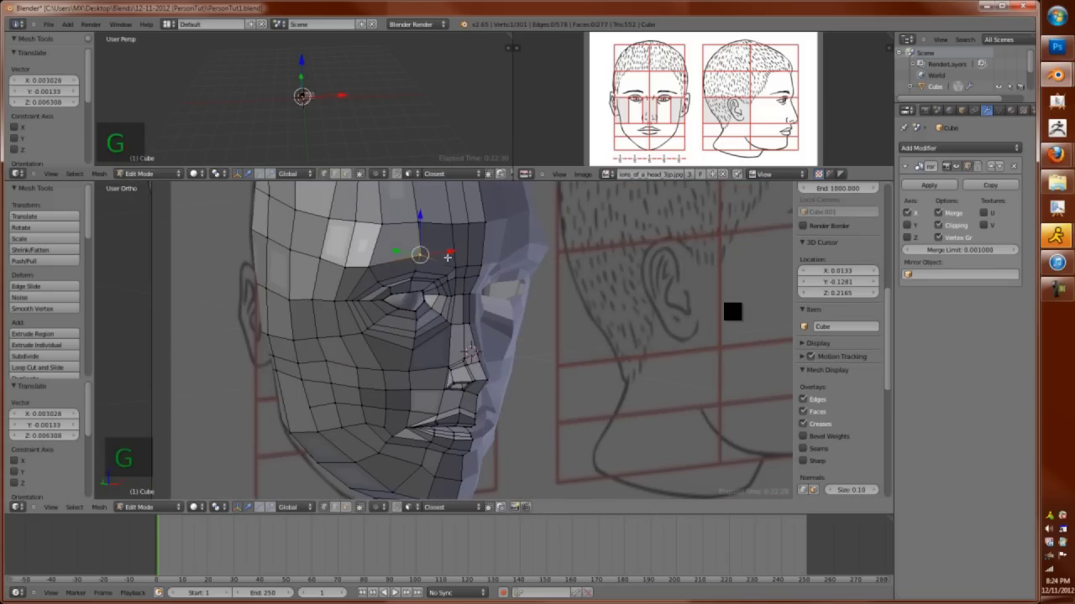
click(450, 263)
key(a)
middle_drag(450, 263, 454, 415)
Add loop cuts across the nose and cheek at nostril height and adjust the nearby vertices along their normals
key(Tab)
key(ctrl+r)
click(449, 402)
right_click(420, 395)
key(g)
key(g)
key(g)
key(alt+s)
Slide the edges at the side of the nose by a factor of about -0.193 and adjust the nose bridge vertex
key(Tab)
key(Tab)
key(ctrl+e)
click(554, 384)
key(g)
click(634, 391)
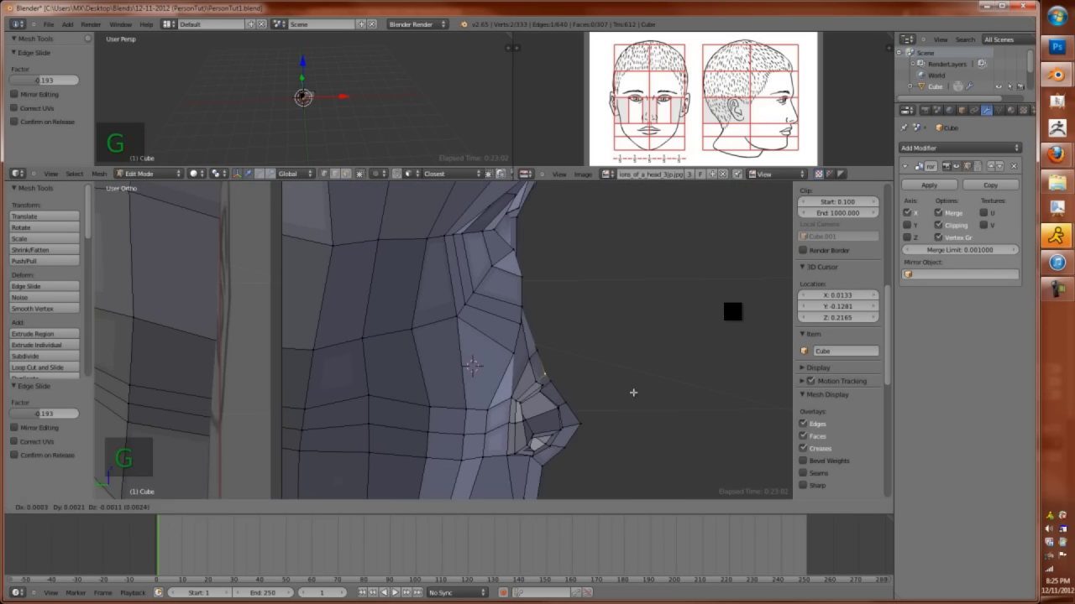
Refine the nostril surroundings, moving its lower outer vertex by about 0.0019 in X, -0.001 in Y and -0.0004 in Z
middle_drag(634, 391, 570, 261)
shift+right_click(527, 437)
click(553, 459)
alt+shift+right_click(495, 385)
click(541, 390)
key(g)
key(Tab)
key(Tab)
key(g)
click(435, 353)
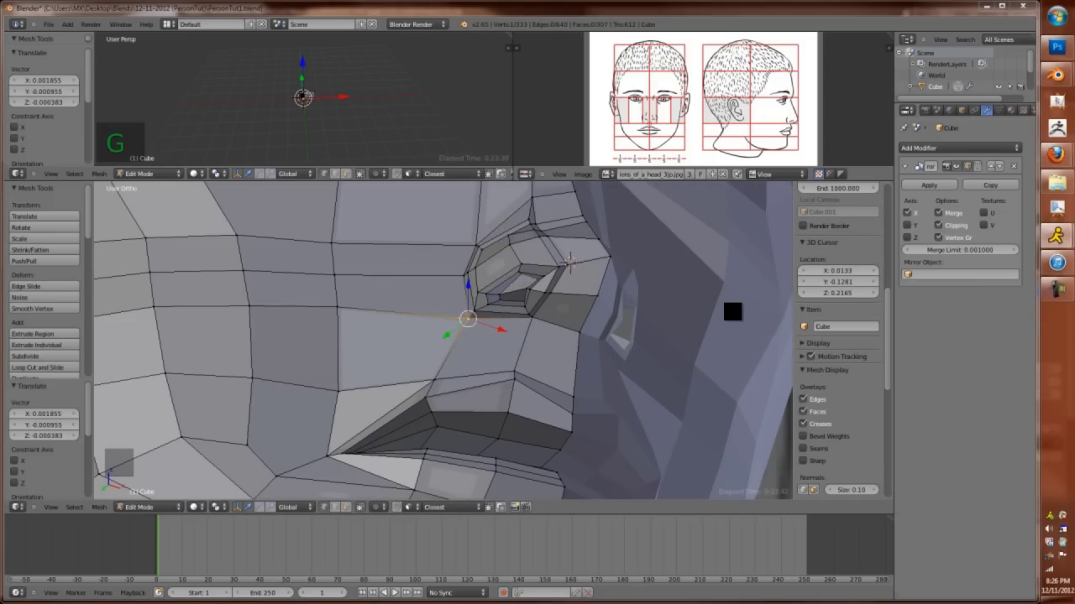
Reshape the nostril wing and its base in the front view, moving vertices inward by about 0.0015 in X
key(Tab)
key(Tab)
key(KP_1)
scroll(594, 390, up, 5)
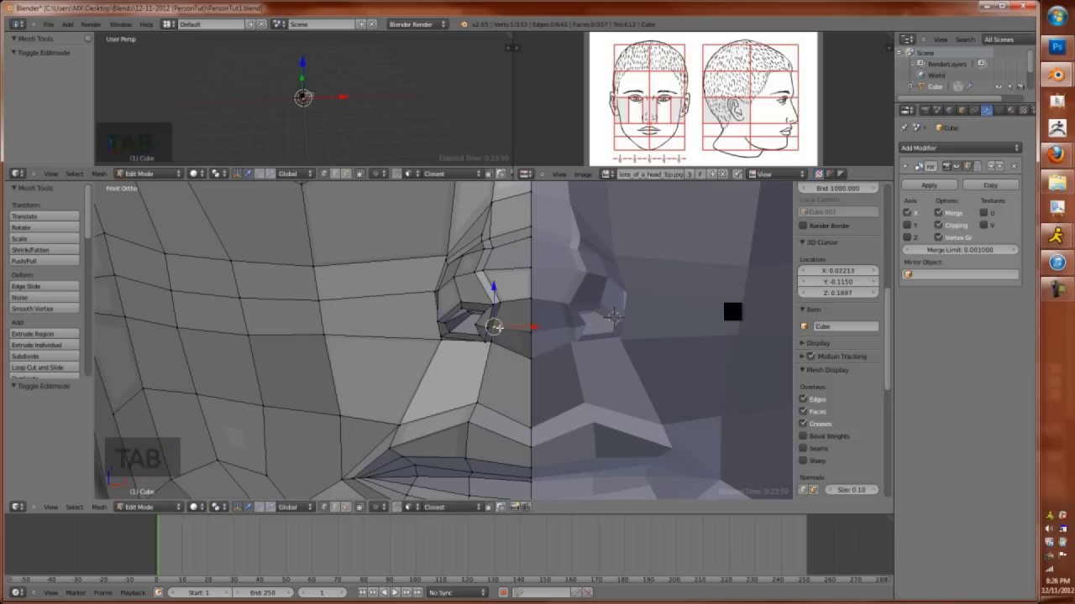
key(ctrl+e)
click(464, 271)
click(613, 316)
key(alt+s)
key(g)
click(491, 344)
scroll(491, 345, up, 1)
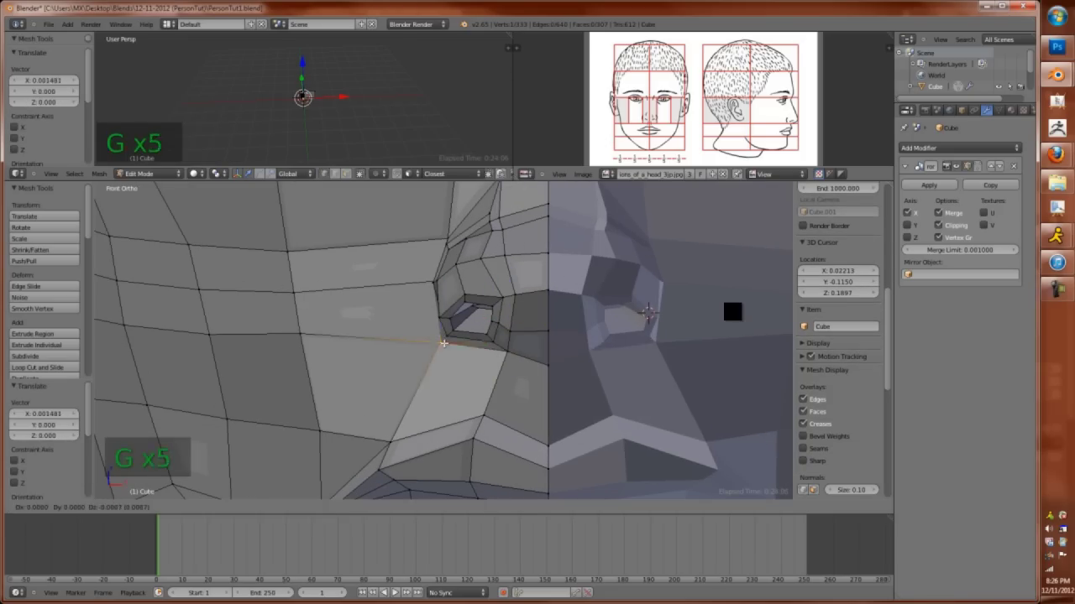
Adjust the nose profile in the left view, moving its vertex by about -0.0028 in Y and 0.0015 in Z
middle_drag(491, 260, 470, 361)
key(g)
key(KP_1)
key(ctrl+KP_3)
key(z)
key(g)
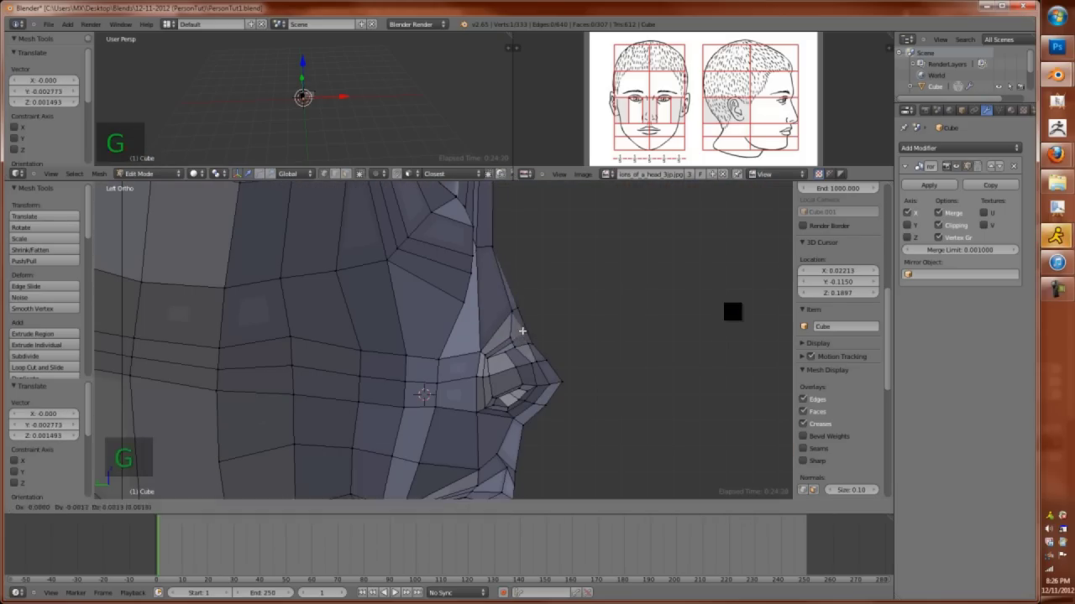
Adjust the edges near the nose, add a centred loop cut across the face and return to Object Mode
middle_drag(525, 410, 432, 312)
key(ctrl+e)
click(361, 378)
key(Tab)
key(Tab)
key(ctrl+r)
key(Escape)
key(Tab)
scroll(471, 339, down, 5)
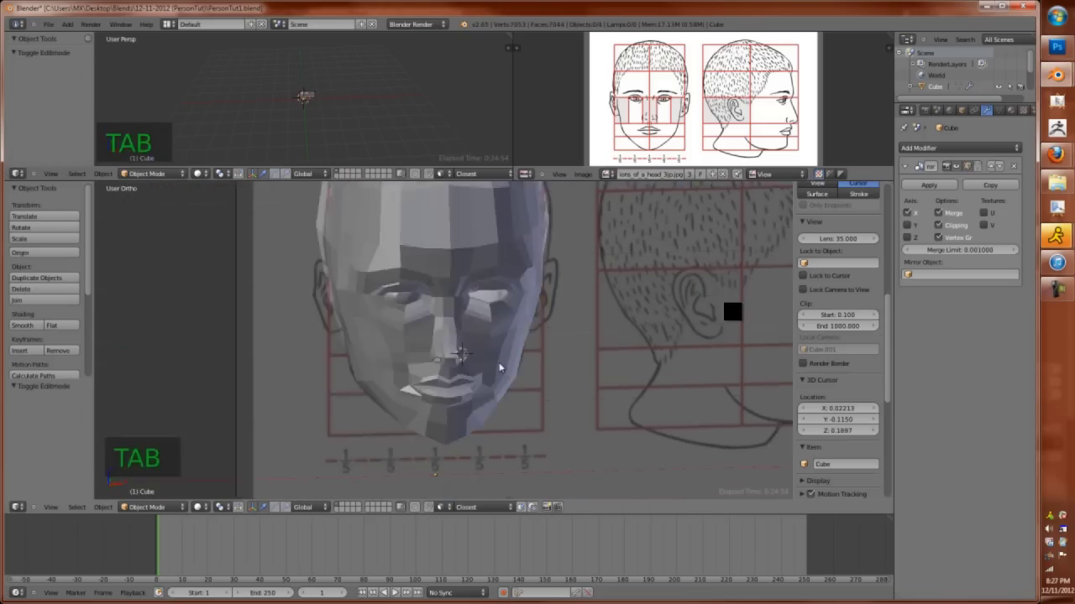
key(a)
key(a)
key(KP_1)
key(ctrl+1)
key(ctrl+z)
key(a)
Delete the faces in the middle of the head's underside behind the chin to open a hole for the neck
shift+middle_drag(504, 345, 448, 305)
key(ctrl+KP_1)
key(ctrl+KP_3)
key(Tab)
middle_drag(428, 371, 436, 352)
key(x)
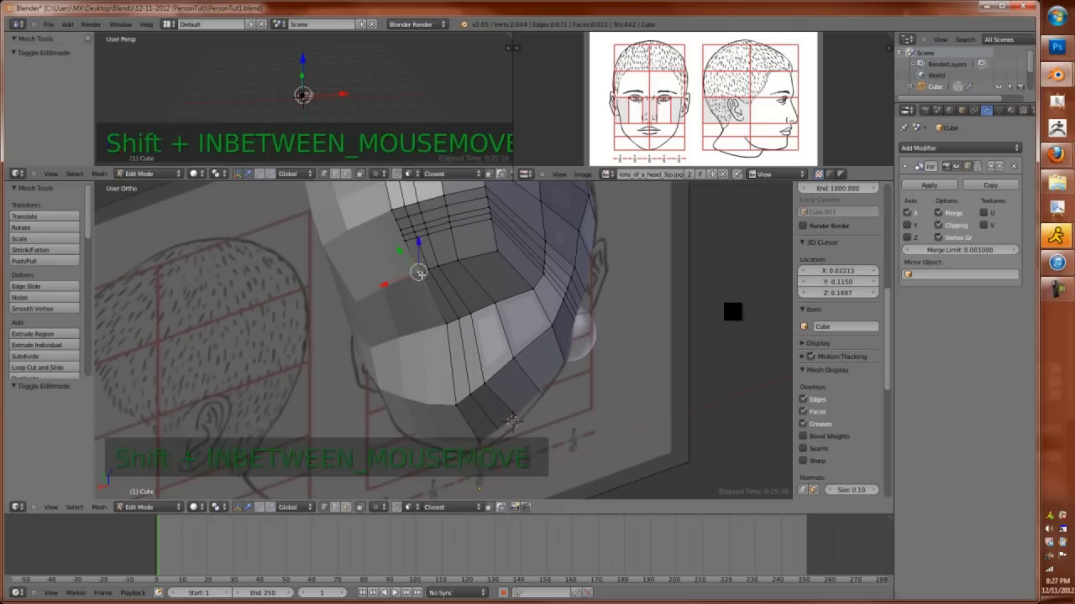
key(x)
key(x)
key(ctrl+z)
key(ctrl+KP_7)
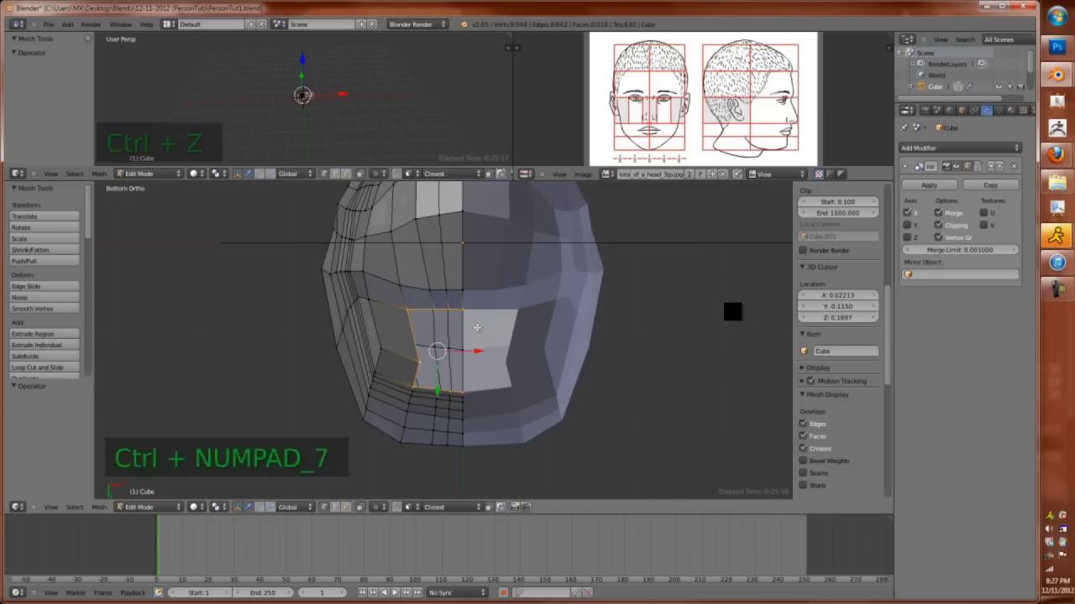
Isolate the neck opening's border, reposition its vertices into a rounder outline in the bottom view, and unhide the rest of the mesh
key(shift+h)
key(g)
key(g)
key(g)
click(393, 339)
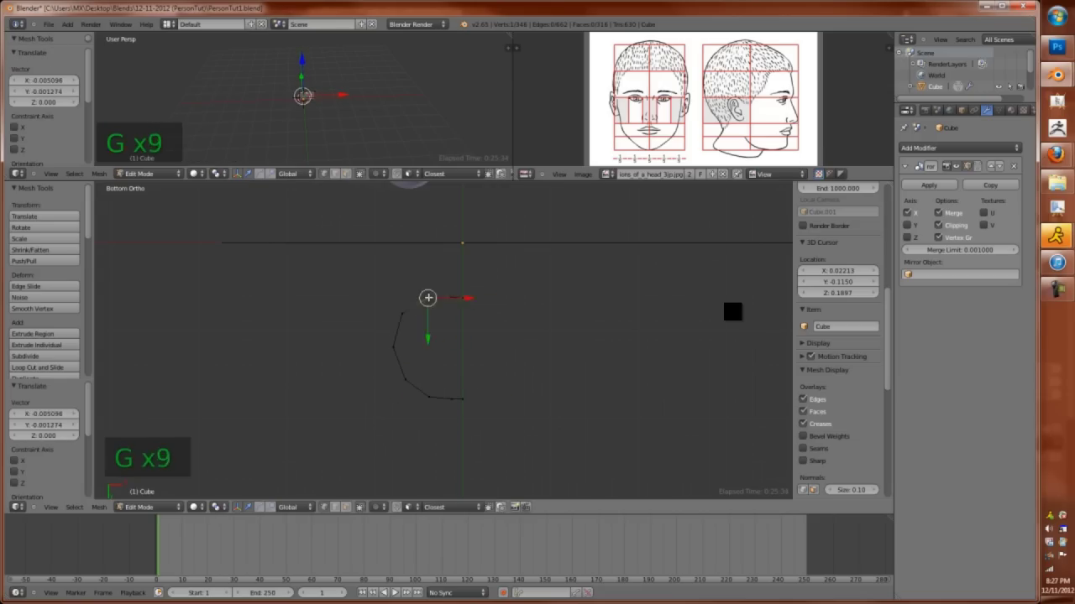
key(alt+h)
Extrude the neck opening's border downward in the side view and flatten the new ring by scaling it to 0 in Z
key(KP_1)
key(KP_0)
key(KP_3)
key(z)
key(ctrl+z)
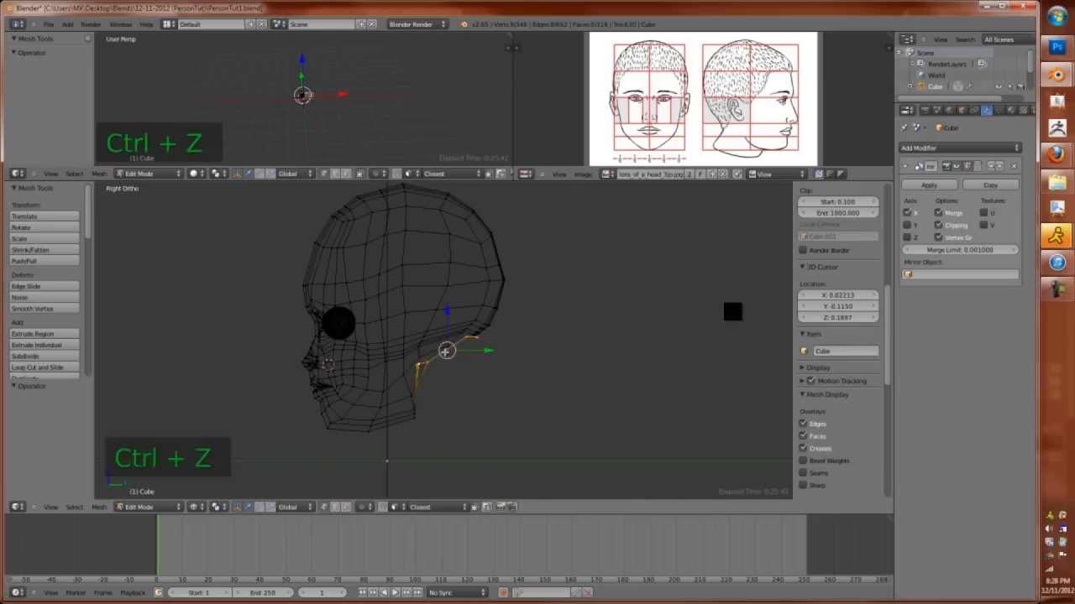
key(s)
key(z)
key(0)
key(Return)
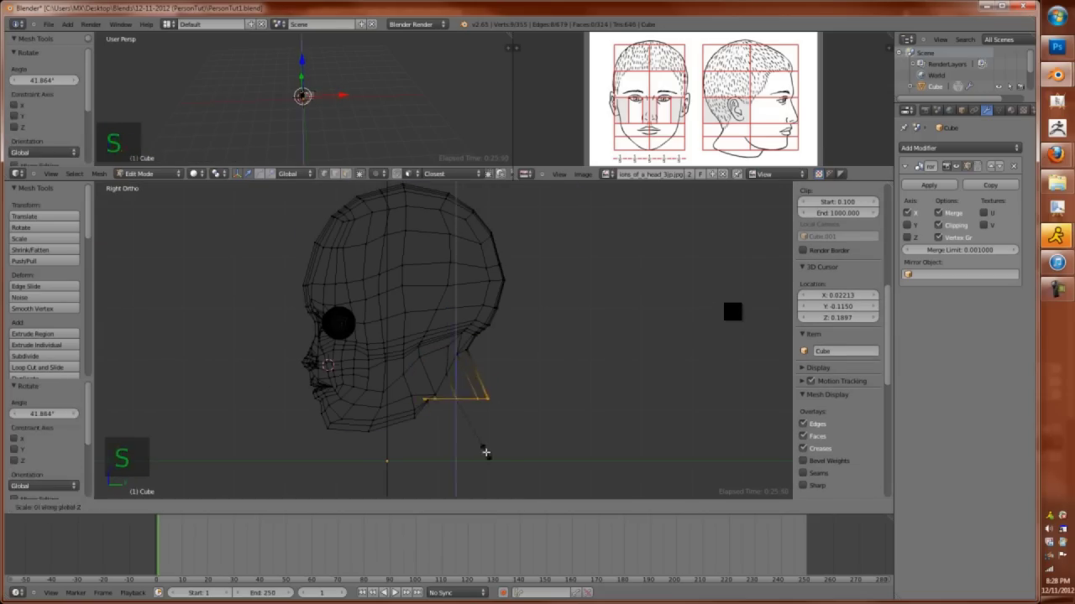
click(528, 410)
Extrude the neck's bottom ring once more and scale it outward to form the flared neck base
key(KP_1)
key(z)
key(e)
key(s)
click(442, 461)
key(z)
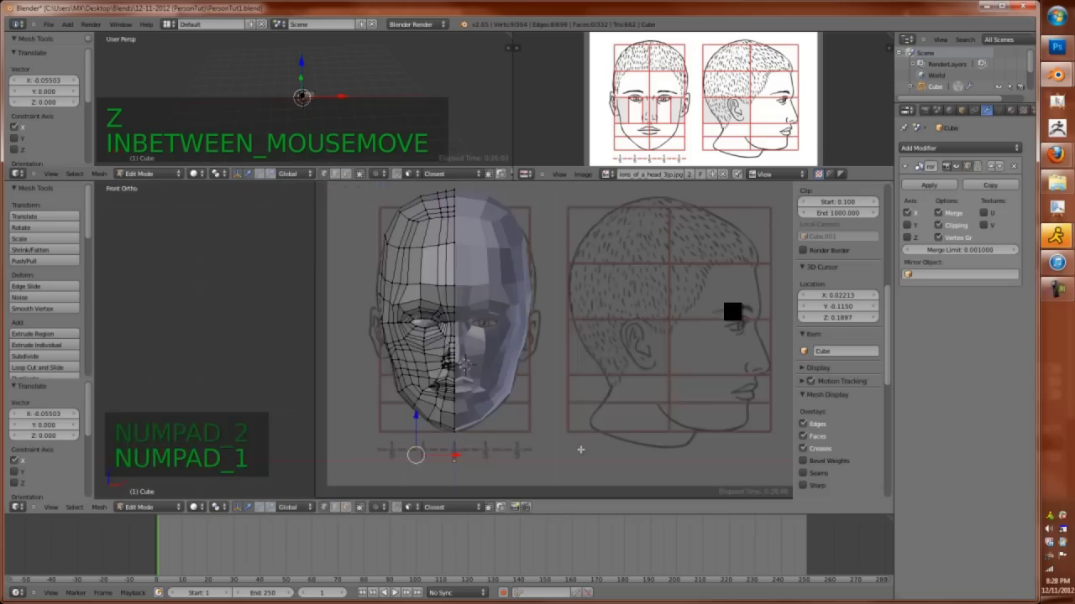
Isolate the head in local view and move the neck's lower front vertex about -0.022 in Y and -0.021 in Z
key(ctrl+KP_3)
key(KP_Divide)
right_click(432, 314)
key(g)
click(435, 312)
middle_drag(435, 311, 439, 342)
key(ctrl+KP_3)
key(g)
key(o)
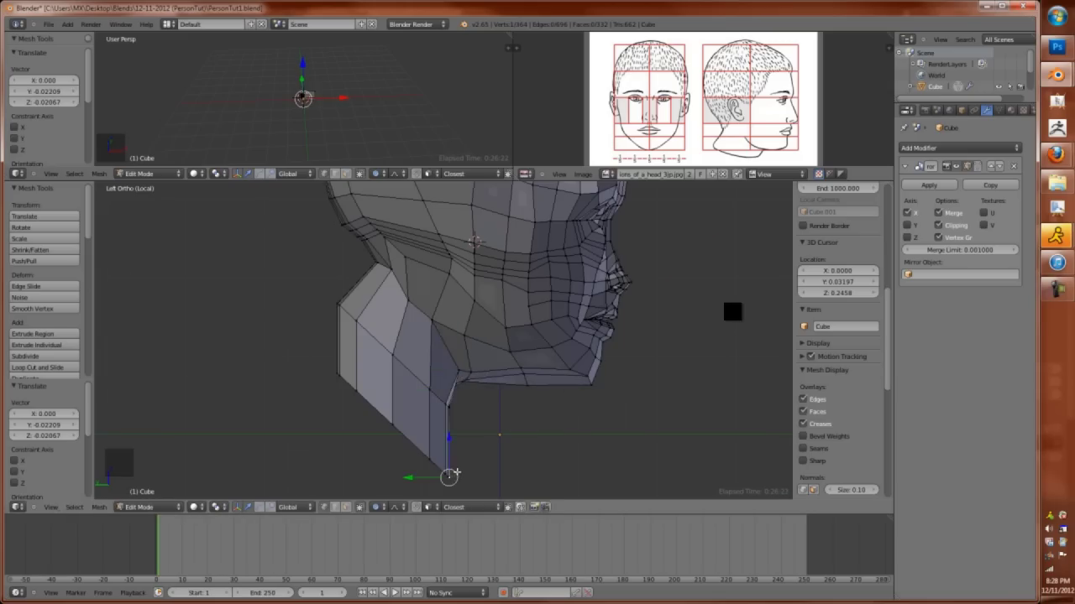
Pull the neck's lower front forward by about -0.069 in Y and -0.026 in Z, and flare the back of its base, using proportional editing
scroll(459, 372, down, 10)
click(487, 437)
middle_drag(486, 437, 489, 439)
key(ctrl+KP_3)
key(g)
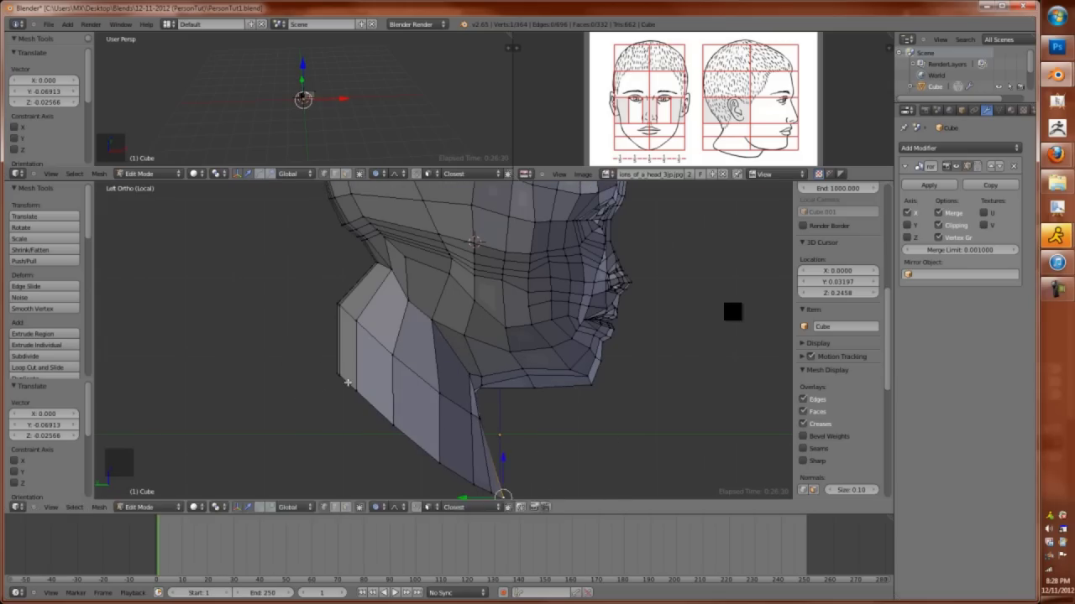
click(302, 434)
Move the nape vertices in the left view to shape the curve between the back of the head and the neck
right_click(336, 356)
key(g)
click(382, 275)
scroll(364, 312, down, 3)
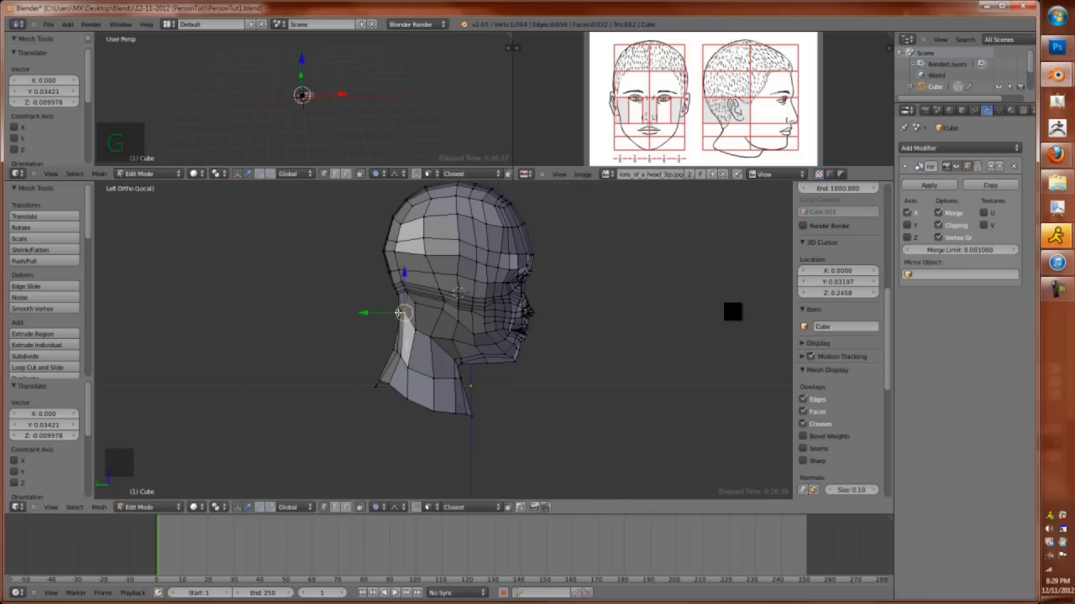
Remove the horizontal edge loop running around the back and side of the head toward the eye, and return to Object Mode
scroll(391, 314, up, 3)
middle_drag(391, 314, 398, 262)
alt+right_click(398, 262)
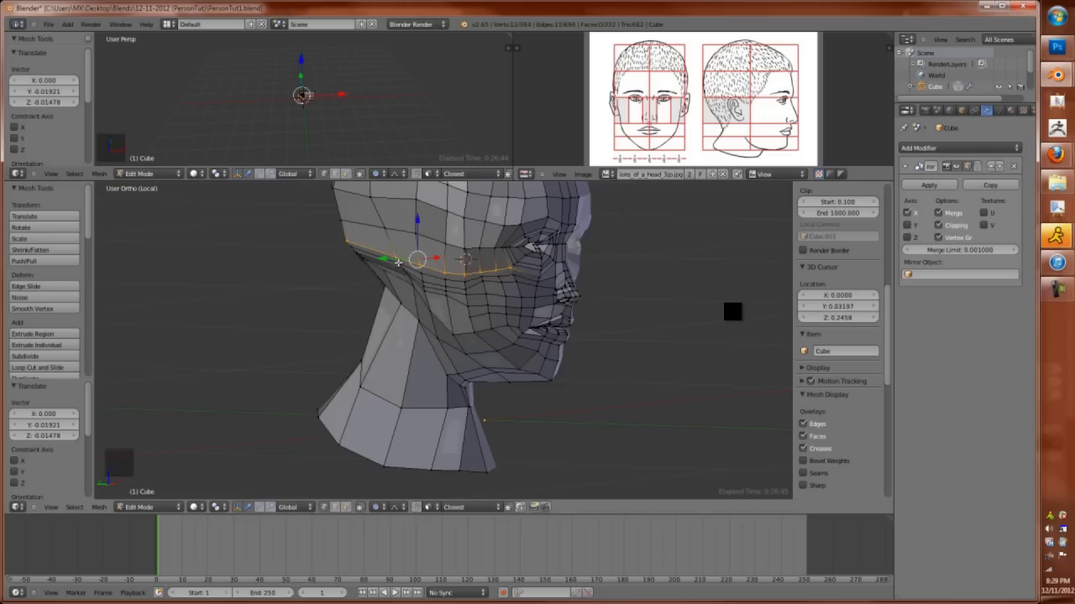
middle_drag(540, 265, 504, 274)
key(ctrl+e)
click(504, 274)
click(480, 330)
click(576, 283)
key(a)
middle_drag(501, 283, 473, 297)
key(Tab)
Move the front neck vertex below the chin in the front view by about -0.033 in X and -0.005 in Z
key(KP_1)
key(Tab)
right_click(425, 410)
key(g)
click(409, 466)
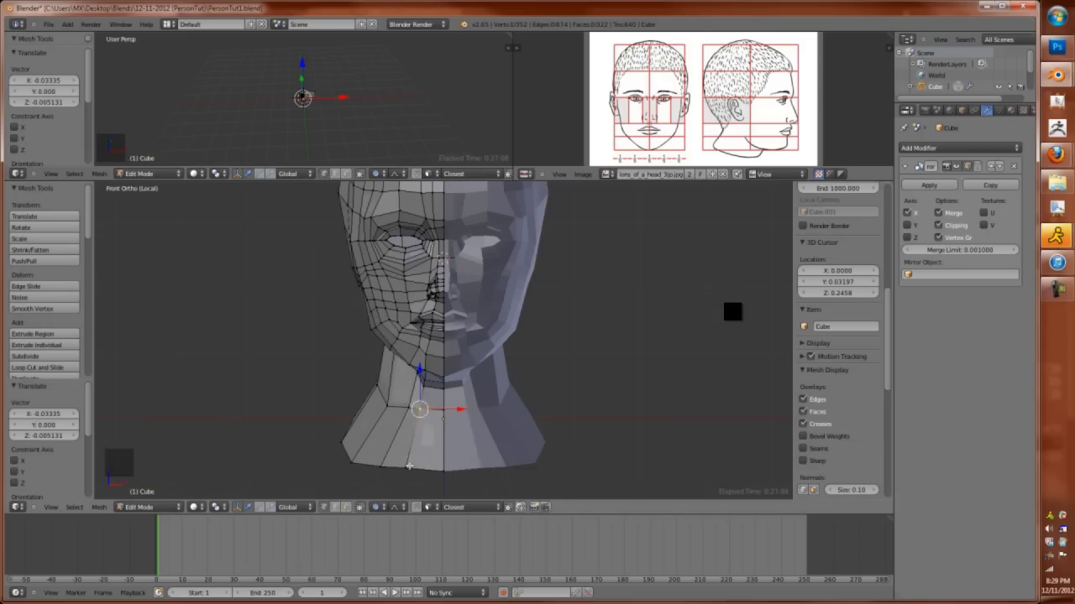
Adjust the position of the front neck vertex in the side view
middle_drag(383, 466, 394, 420)
key(KP_1)
key(KP_3)
key(g)
click(383, 370)
Reposition the upper neck and lower rim vertices in the front view to even out the flared neck base
key(KP_1)
right_click(405, 370)
key(g)
click(401, 411)
right_click(361, 465)
key(g)
click(370, 445)
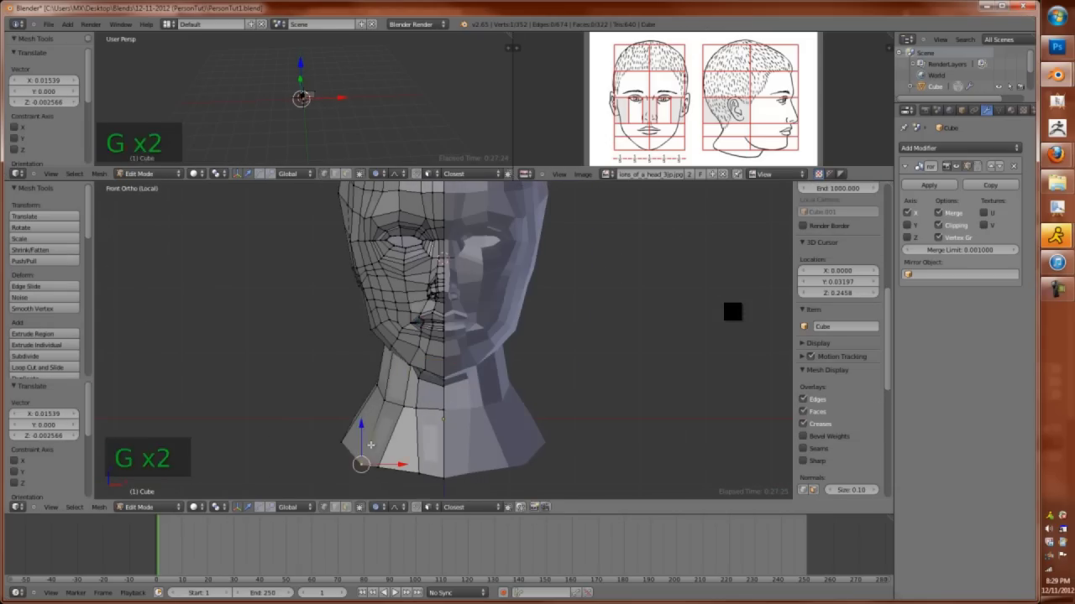
click(379, 398)
Adjust the side vertices of the neck base in the back view, moving by about 0.0265 in X and -0.0128 in Z
middle_drag(378, 397, 453, 361)
key(g)
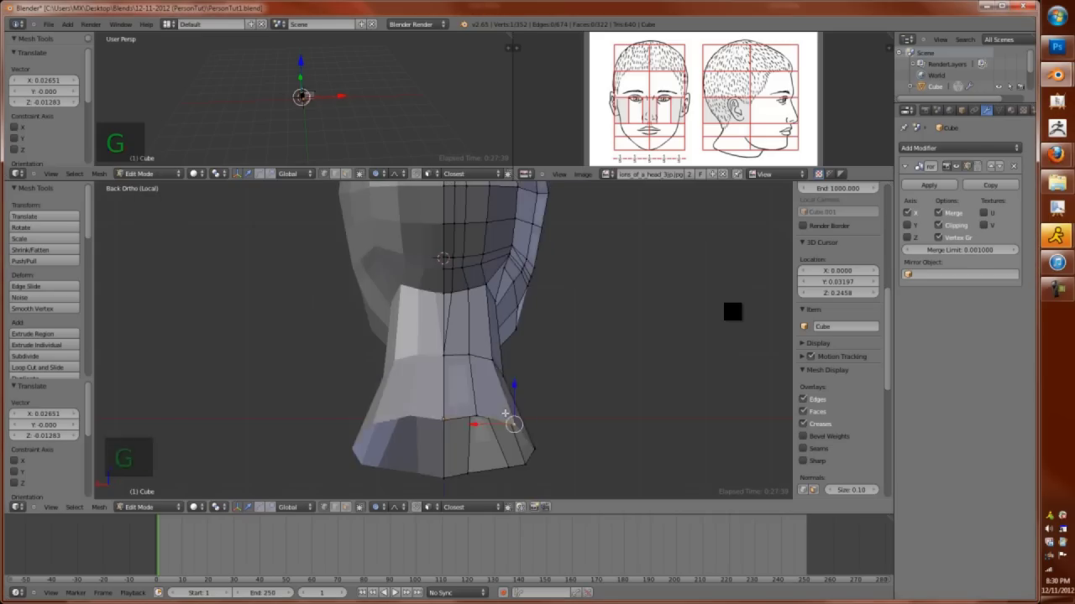
click(470, 395)
middle_drag(428, 403, 504, 336)
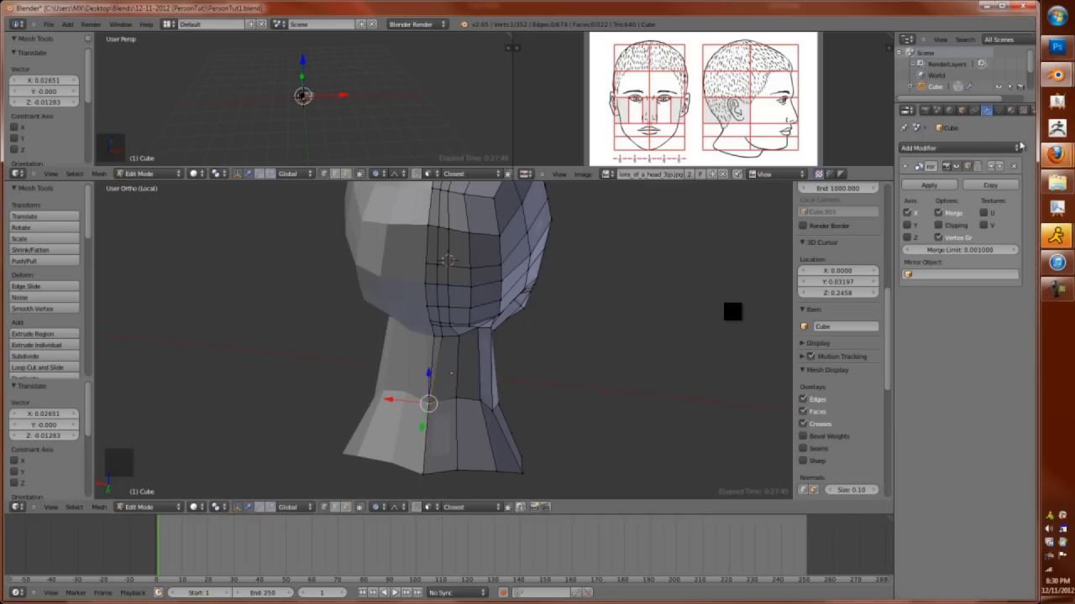
Return to Object Mode and examine the shape of the head and neck from the front
key(Tab)
key(KP_1)
shift+middle_drag(560, 261, 585, 290)
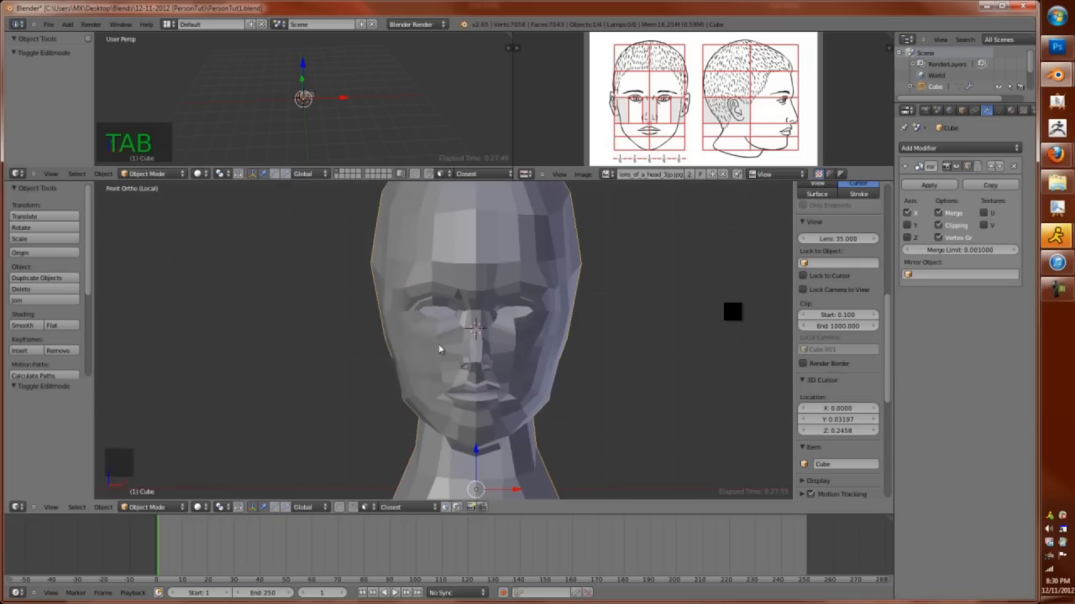
key(Tab)
key(Tab)
scroll(474, 342, up, 5)
scroll(475, 342, down, 5)
key(KP_1)
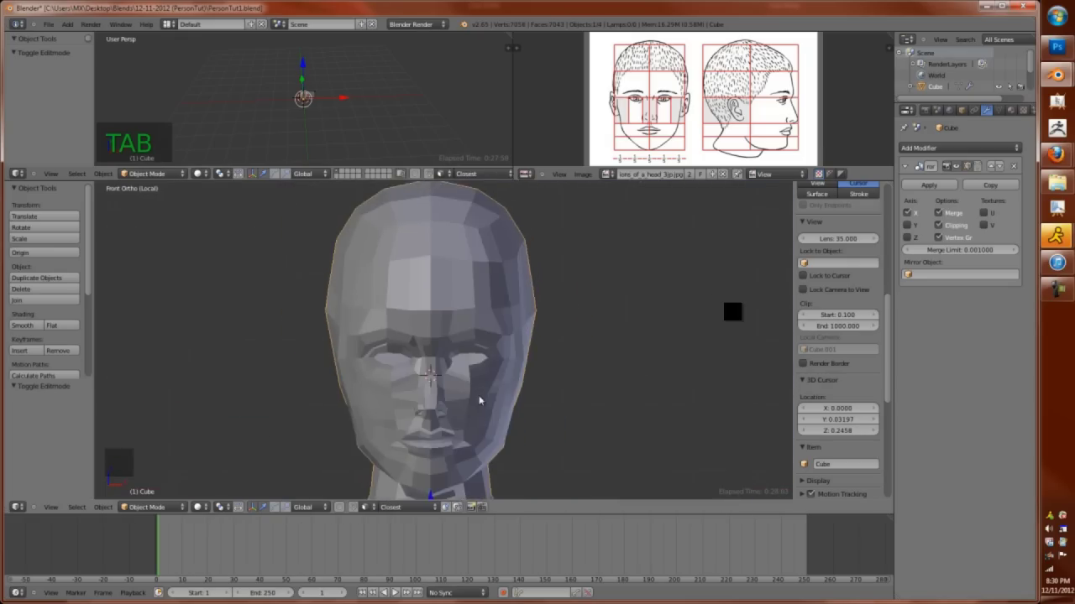
Sketch blue grease pencil topology guides over the face on a new layer in the maximized viewport, and delete that layer
key(ctrl+Up)
click(974, 180)
click(959, 247)
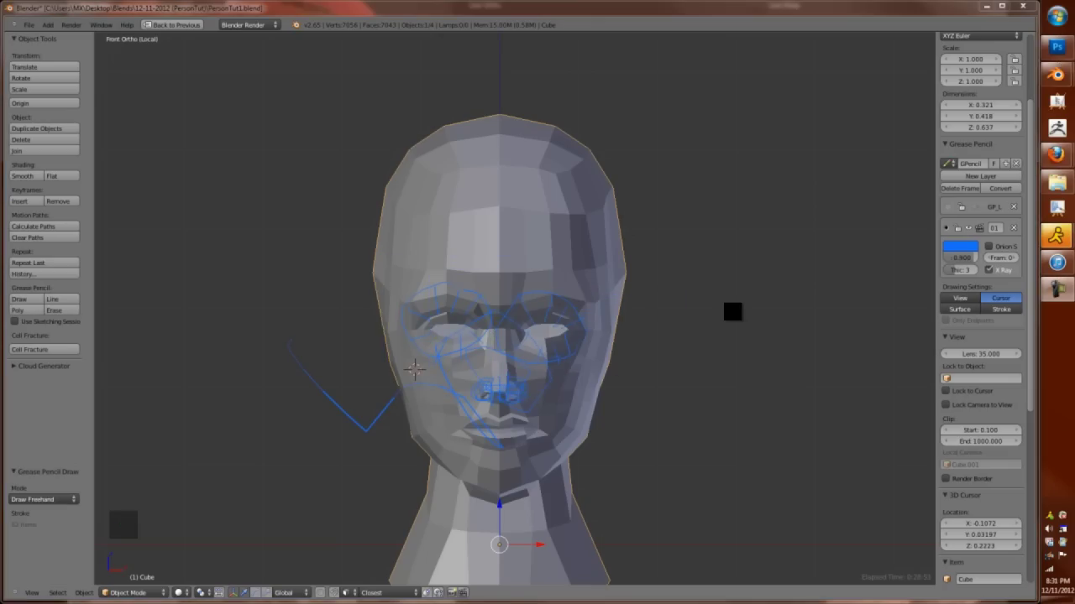
click(473, 315)
click(1015, 228)
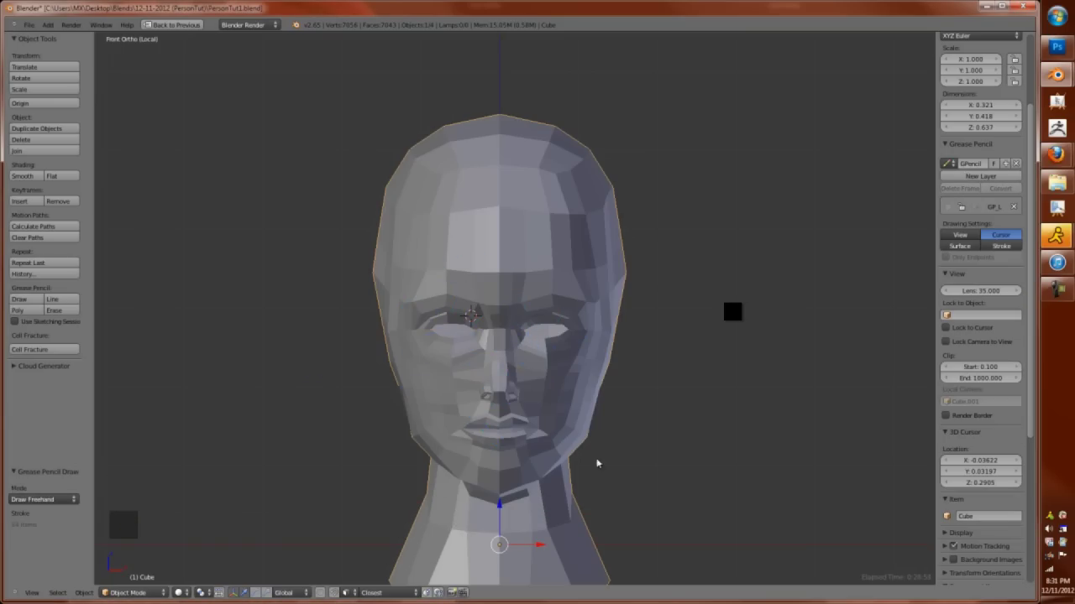
Apply smooth shading with a level 2 subdivision to the head, and slide a loop cut close to the lip border
key(ctrl+1)
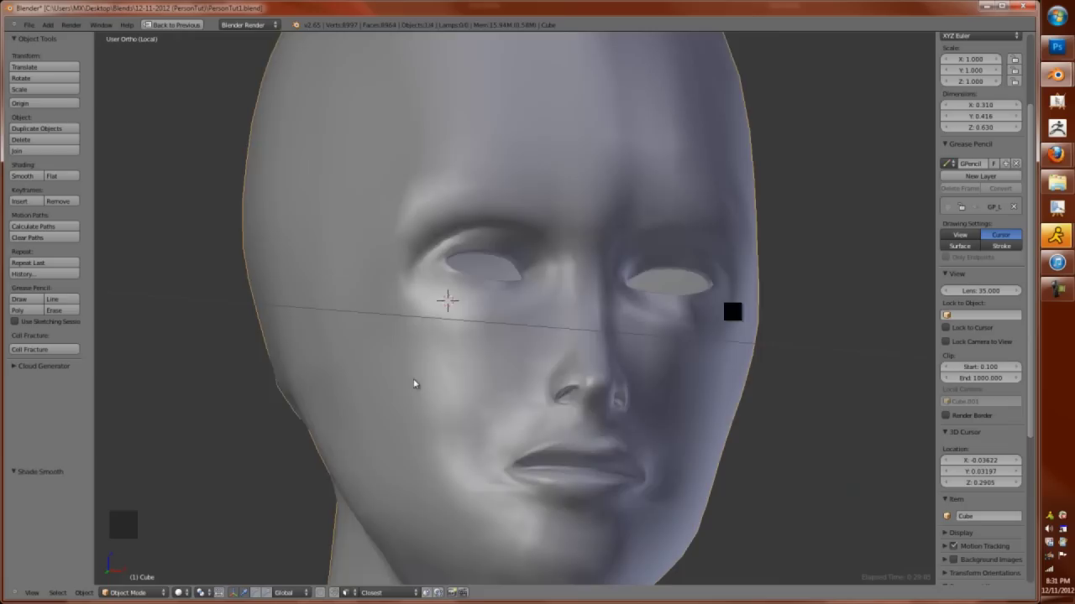
key(a)
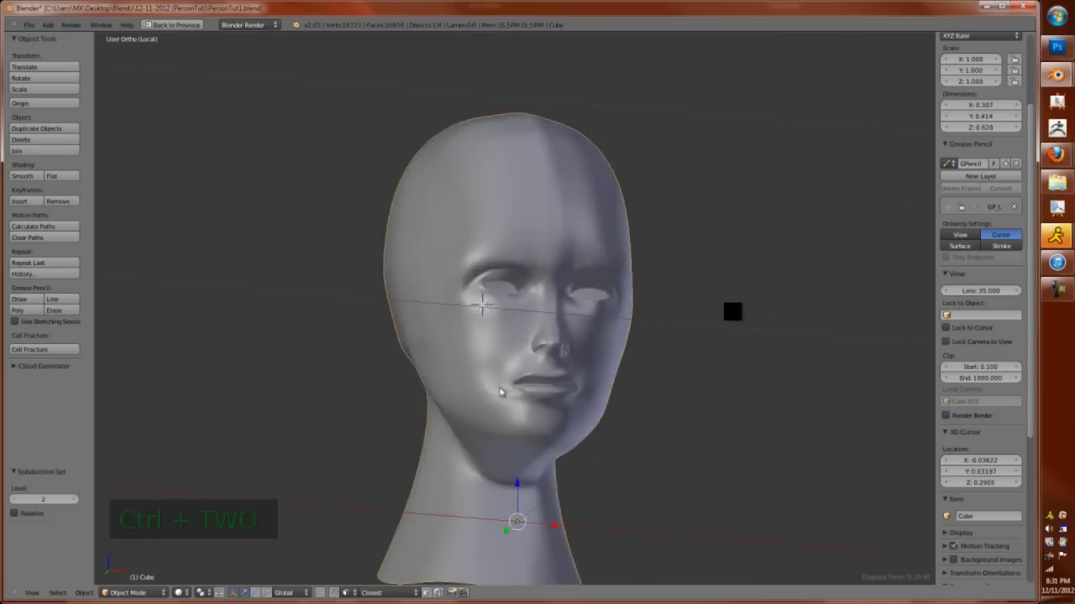
key(ctrl+r)
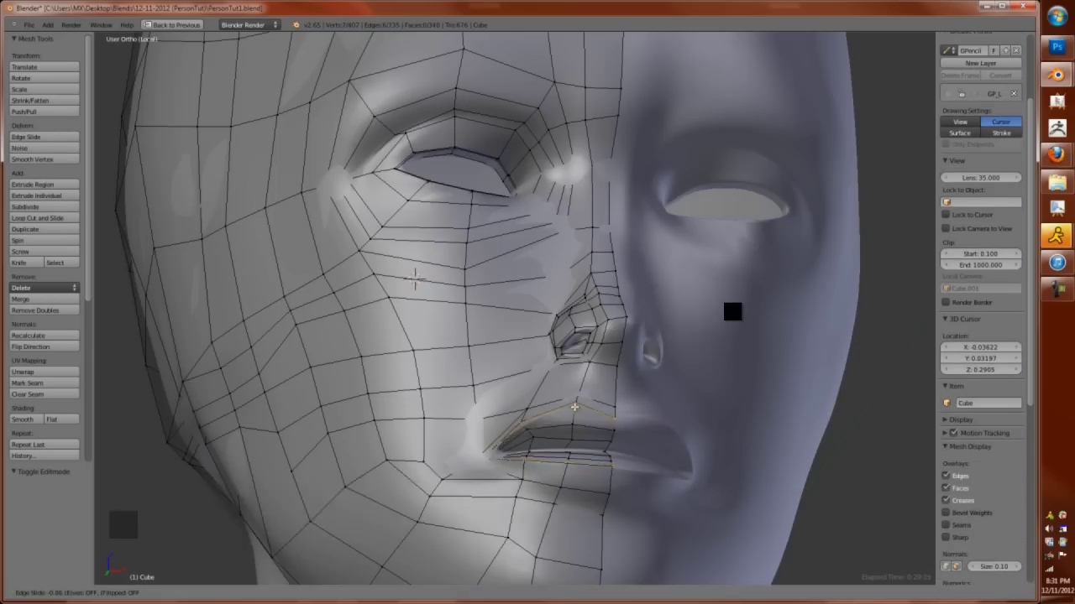
click(575, 407)
key(Tab)
key(Tab)
Reshape the lower lip by moving its vertices with proportional editing and shrinking/fattening them by about -0.0034
right_click(598, 461)
key(g)
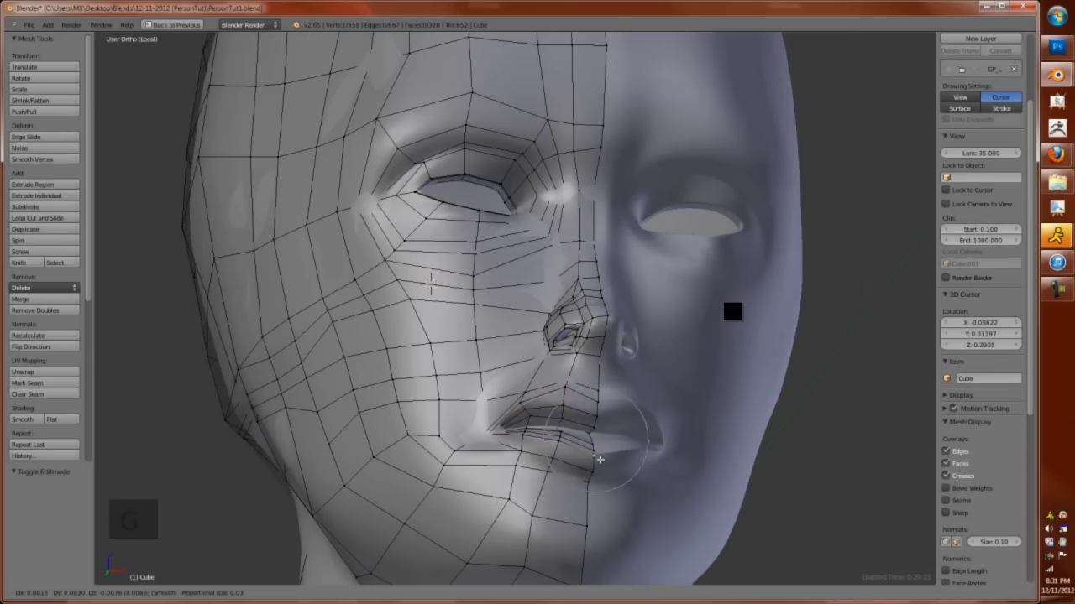
click(596, 465)
key(g)
scroll(556, 461, up, 5)
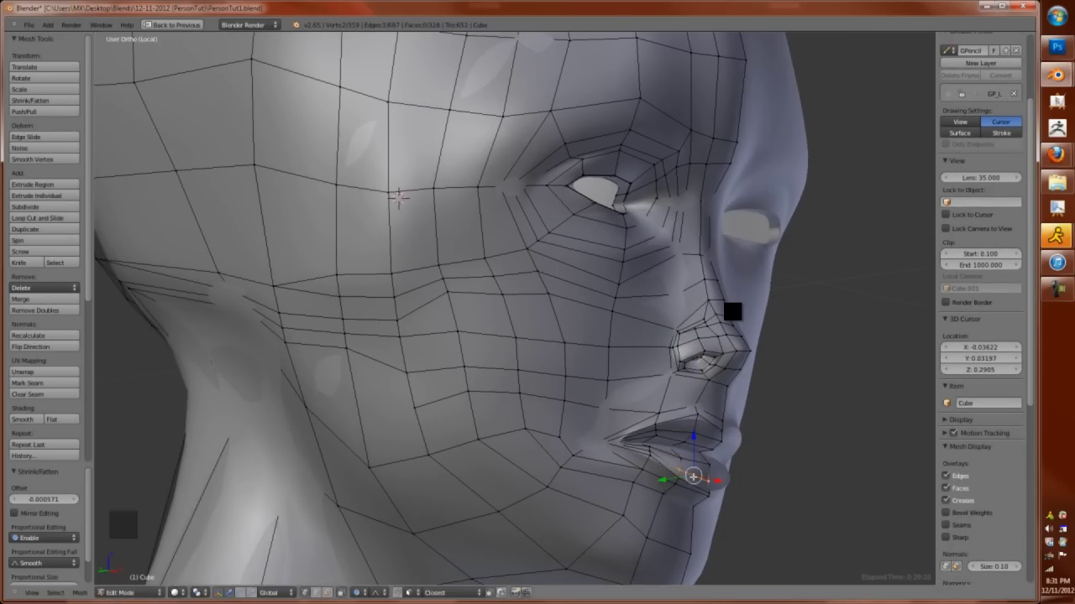
key(alt+s)
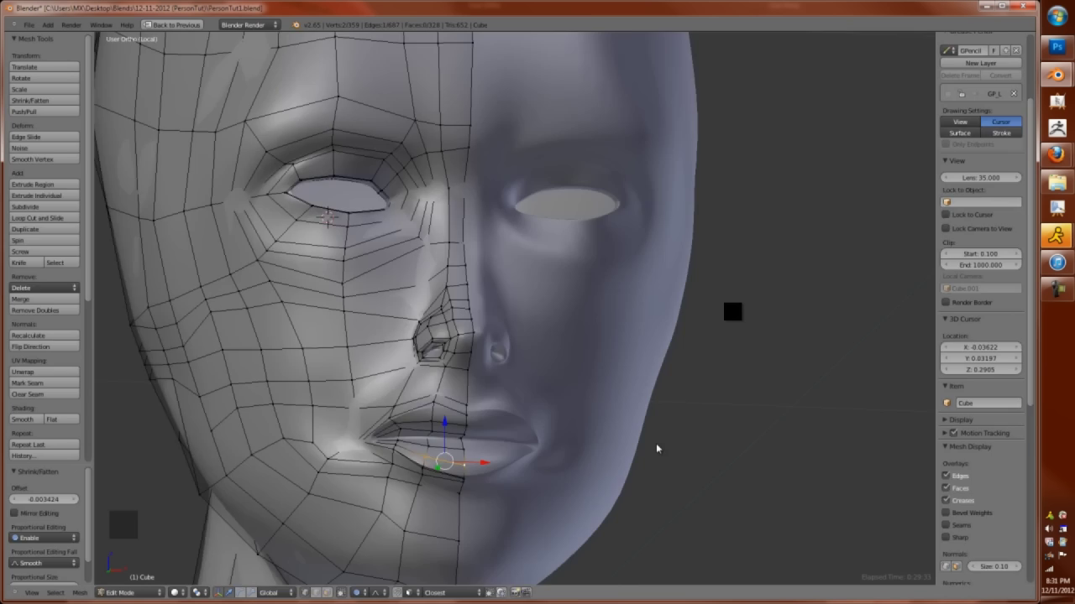
Adjust the vertex beside the nose below the inner eye corner by about 0.003 in Z, and return to Object Mode
key(ctrl+1)
key(Tab)
key(g)
key(g)
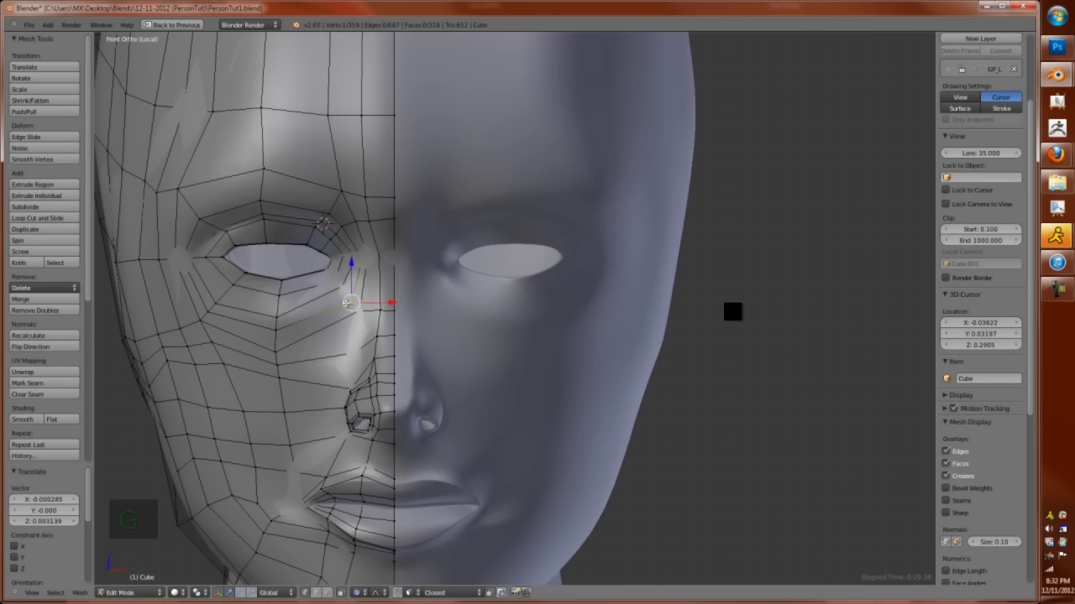
click(342, 298)
key(Tab)
scroll(438, 391, up, 5)
scroll(493, 397, down, 2)
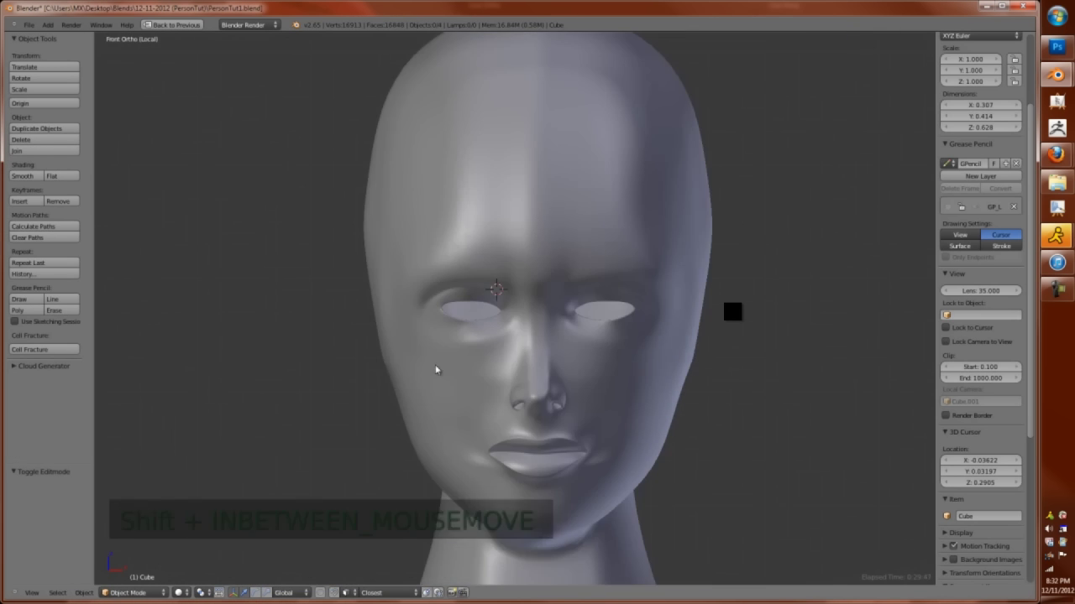
Add a plane, delete all its vertices, and set grease pencil drawing to Surface
key(shift+a)
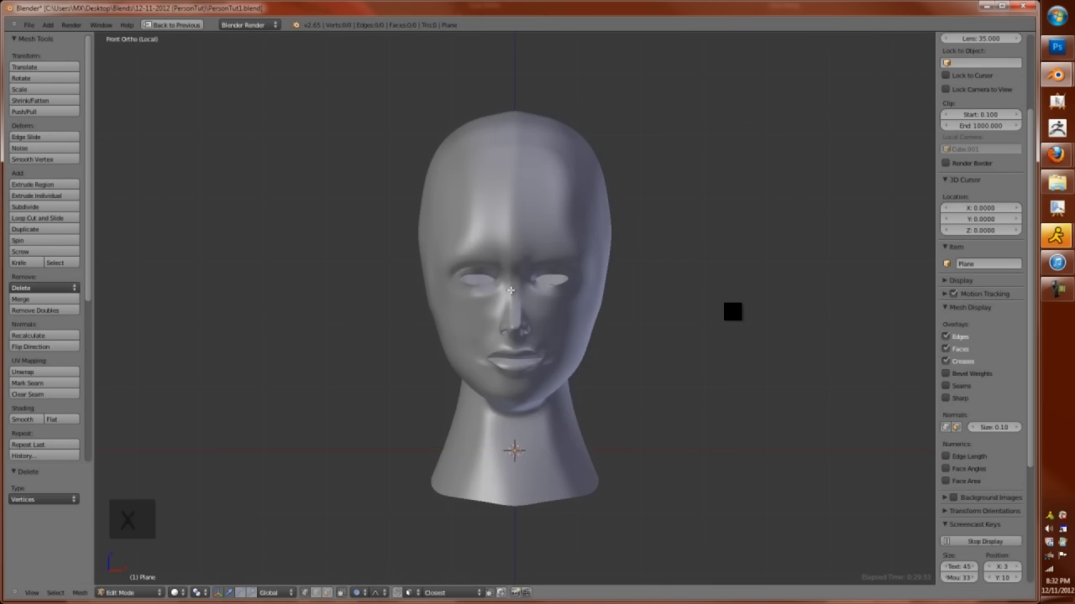
key(ctrl+Up)
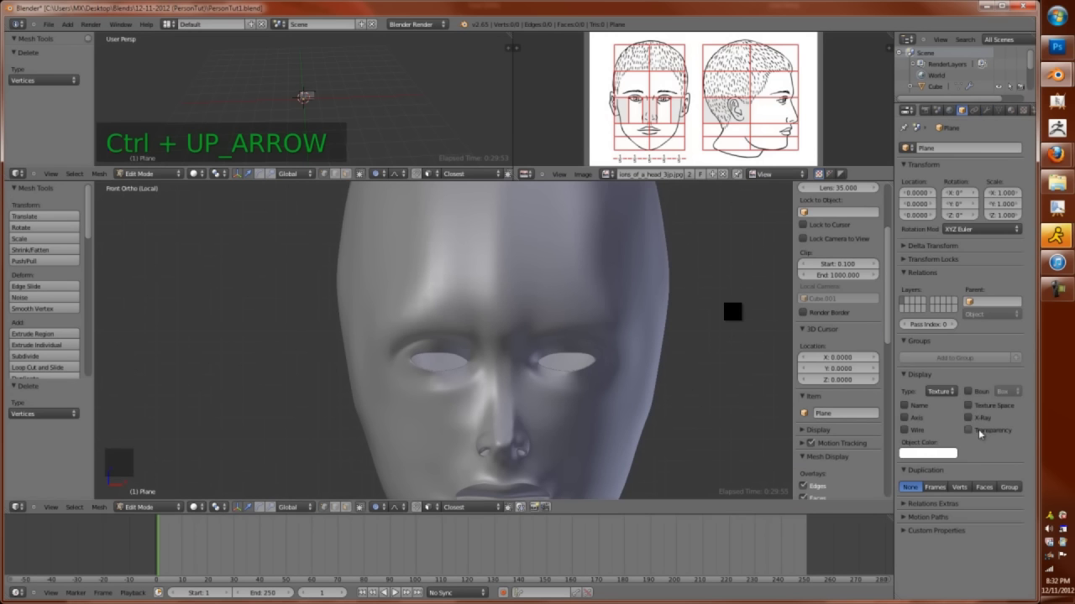
key(ctrl+Up)
scroll(39, 367, down, 5)
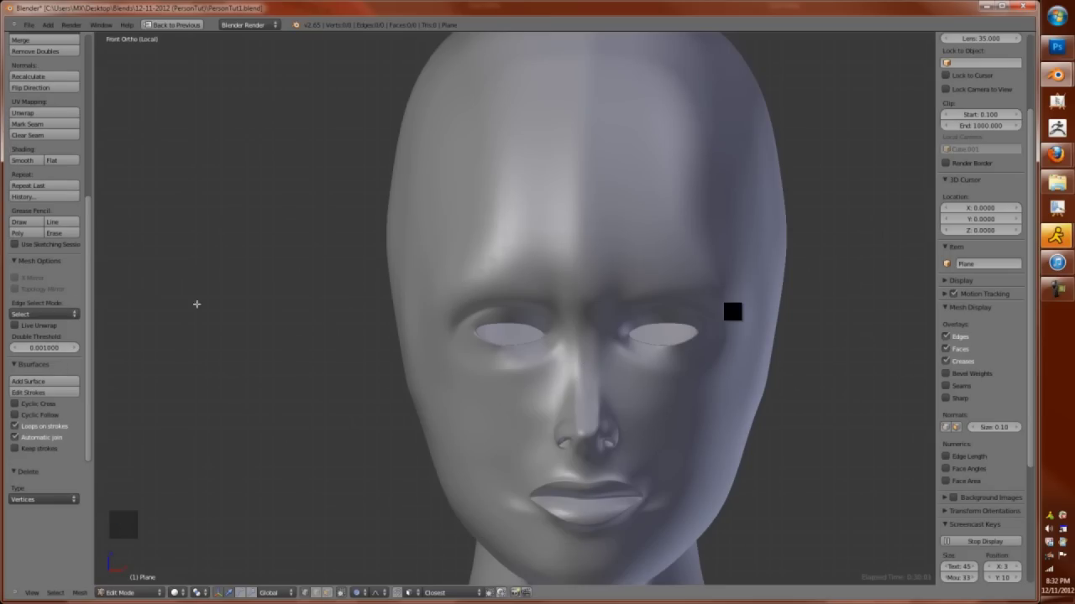
scroll(986, 247, up, 5)
click(959, 144)
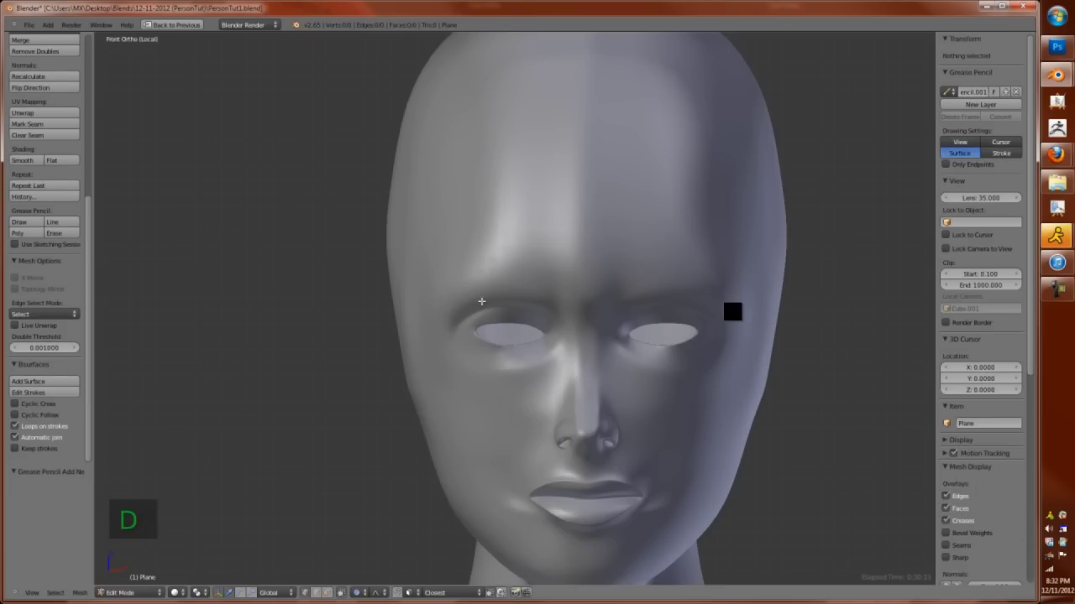
Sketch short grease pencil strokes radiating around one eye opening and try to build a Bsurfaces surface from them
drag(462, 292, 477, 324)
drag(509, 287, 509, 317)
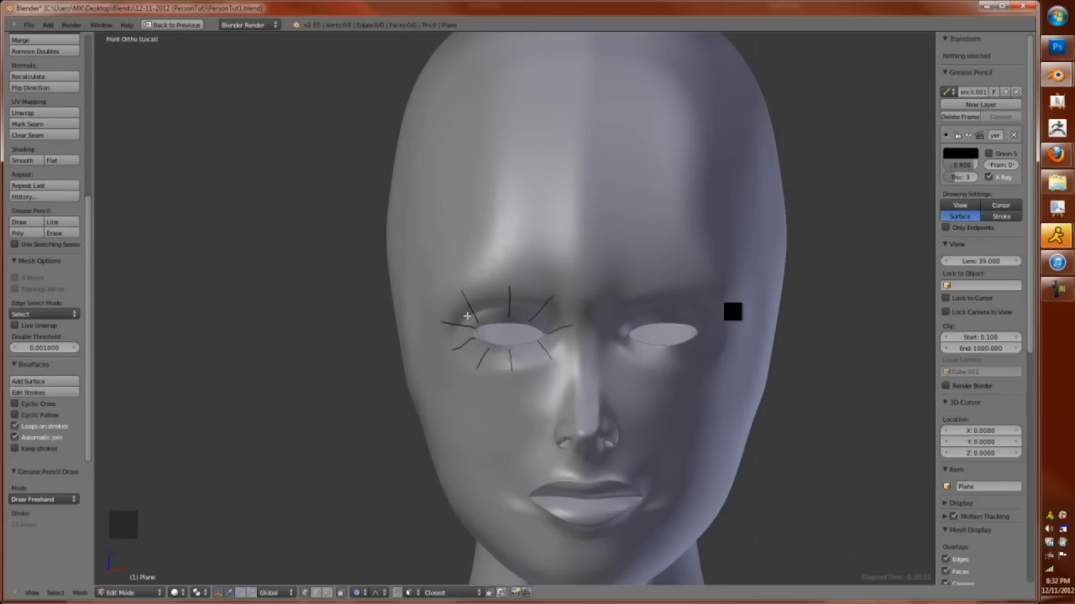
click(58, 383)
Delete the leftover stroke curve object around the eye
key(Tab)
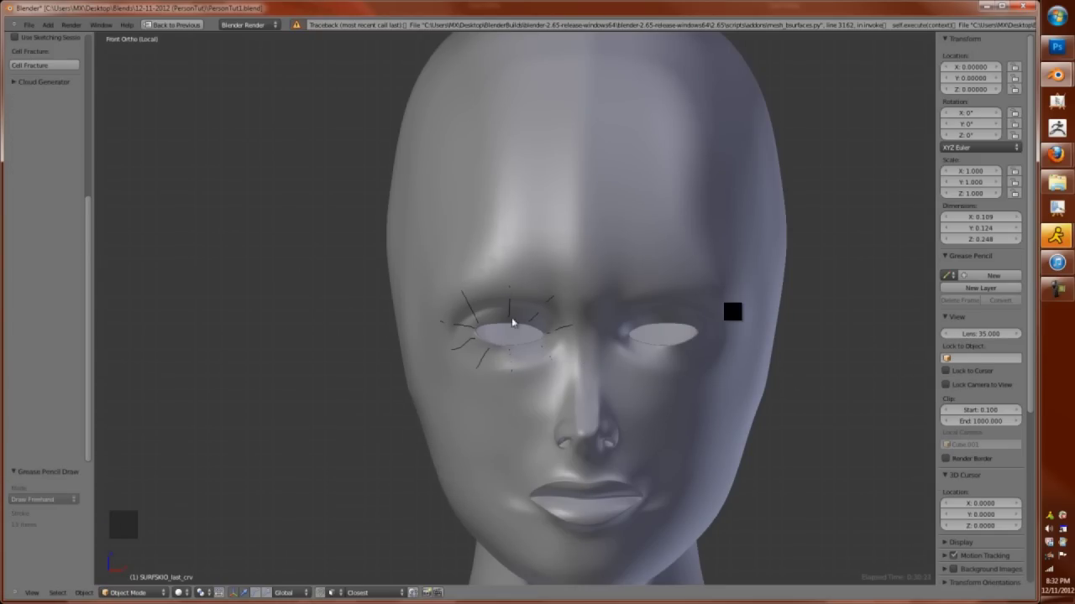
key(x)
click(502, 308)
Reshape the head's cheek and mouth area in the left view by moving vertices with proportional editing
key(ctrl+KP_3)
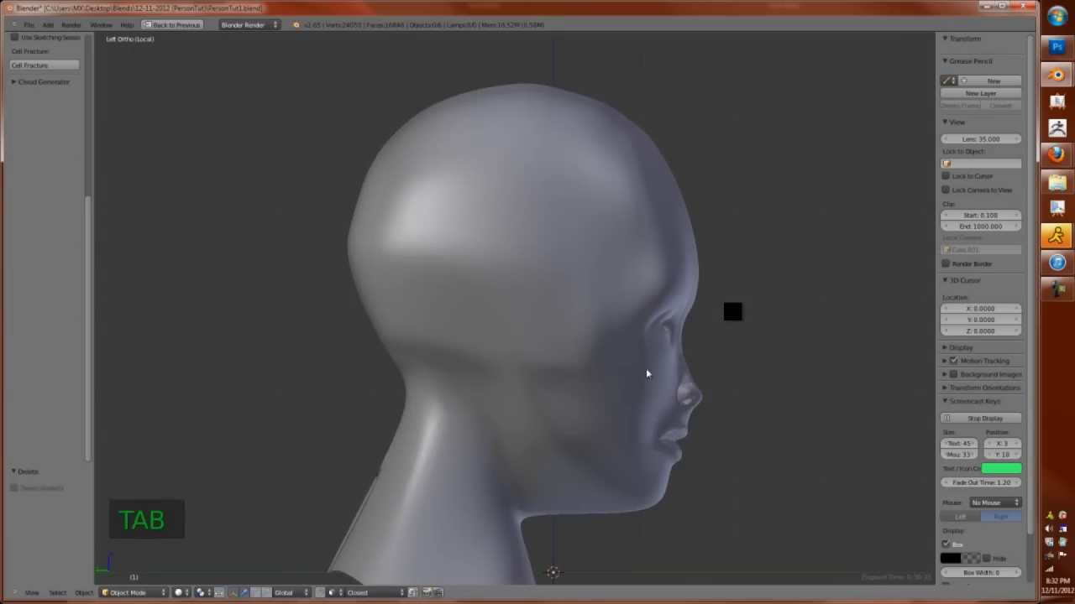
key(Tab)
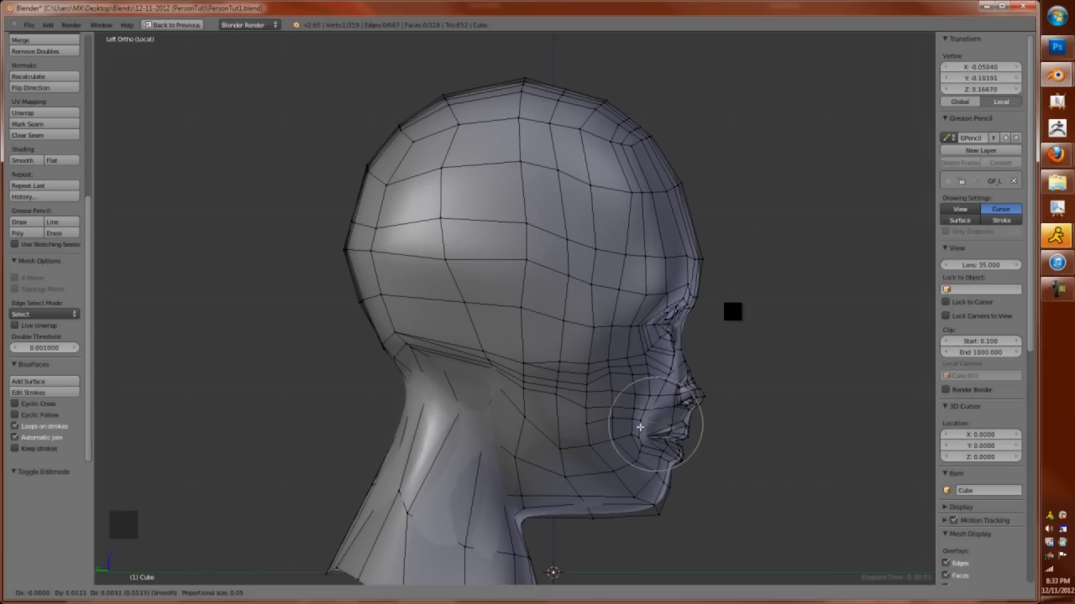
click(664, 384)
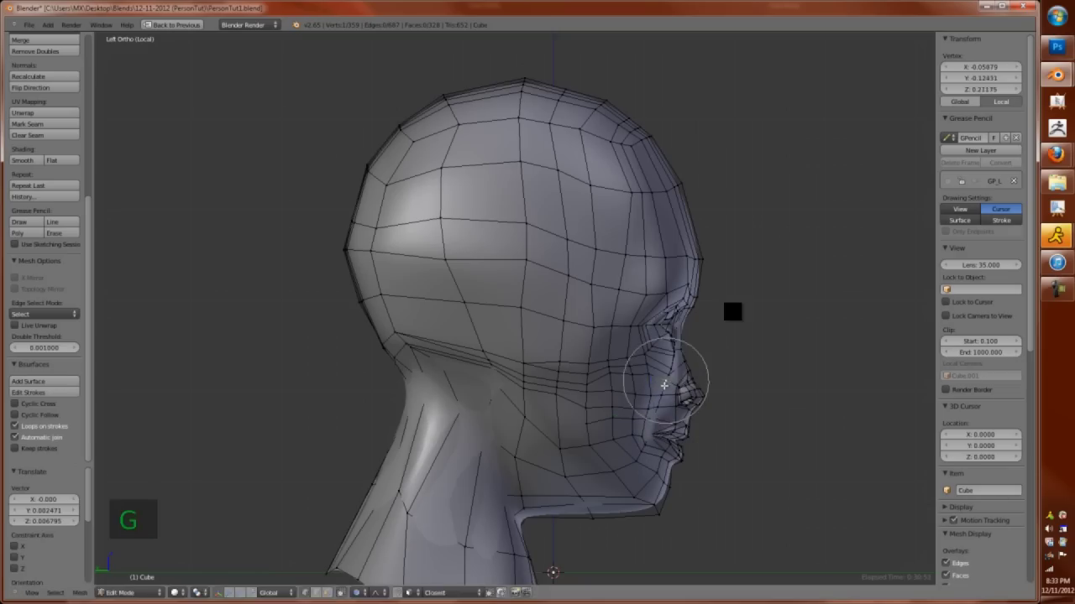
click(653, 460)
middle_drag(653, 461, 546, 408)
key(Tab)
key(KP_1)
key(Tab)
scroll(559, 336, up, 8)
scroll(559, 335, down, 8)
Add another plane, delete all its vertices, and create a new grease pencil layer for drawing around the eye
key(shift+a)
click(554, 369)
key(x)
click(545, 365)
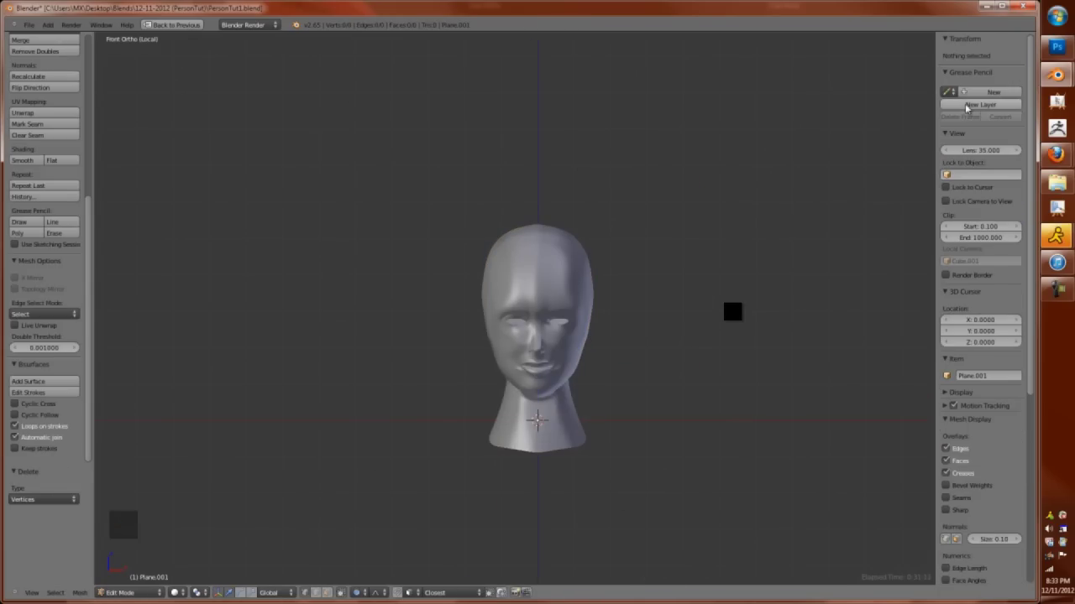
click(967, 105)
scroll(414, 325, up, 8)
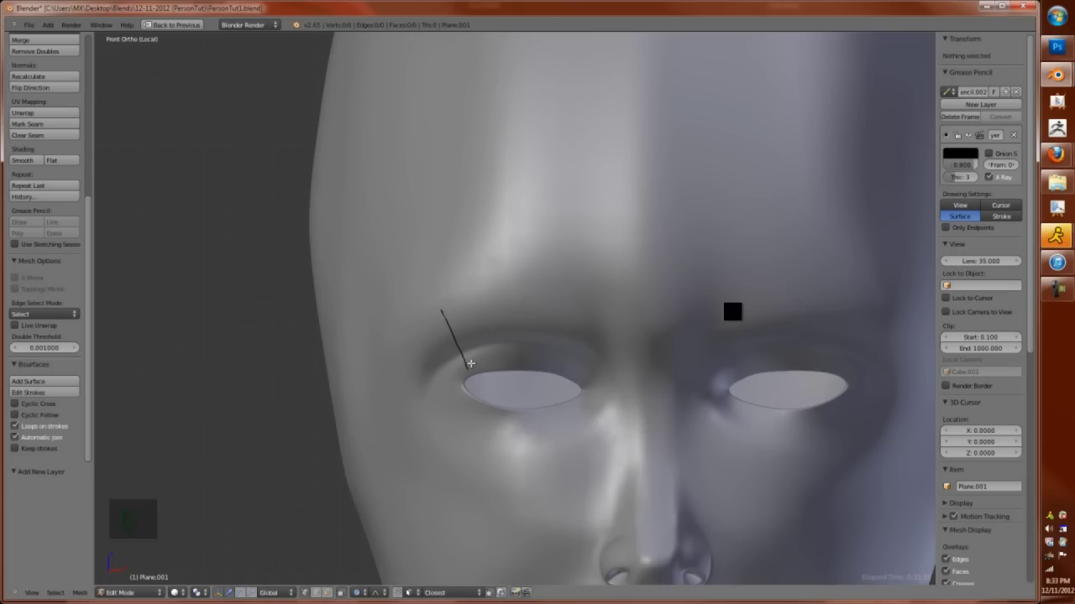
Try to build a Bsurfaces surface from grease pencil strokes around the eye, and delete the leftover stroke curve
key(e)
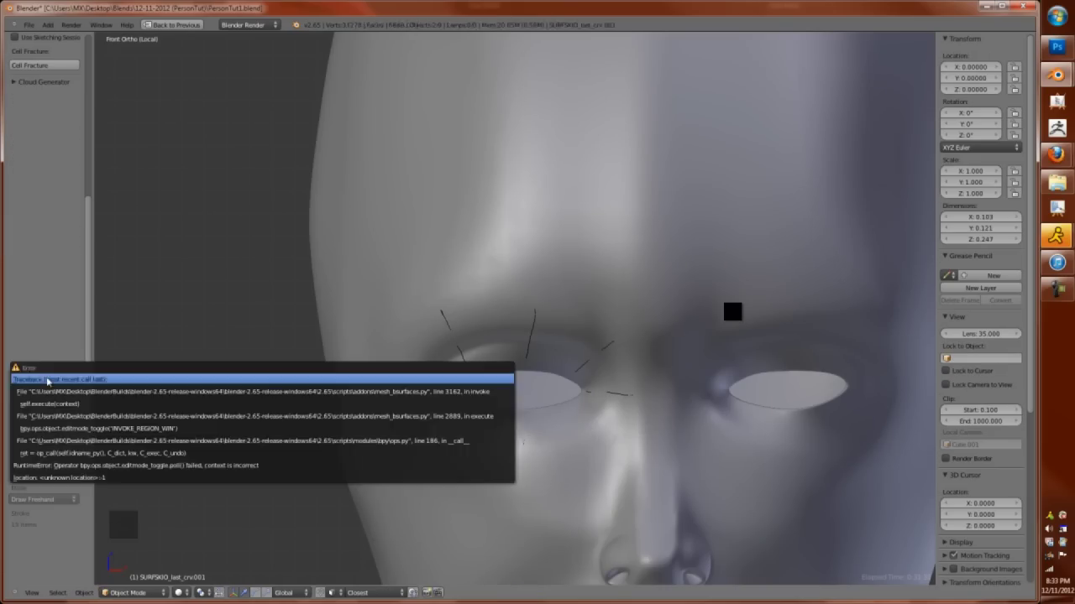
key(x)
click(527, 349)
Add a new plane and delete all its vertices to leave an empty mesh for the face topology
key(shift+a)
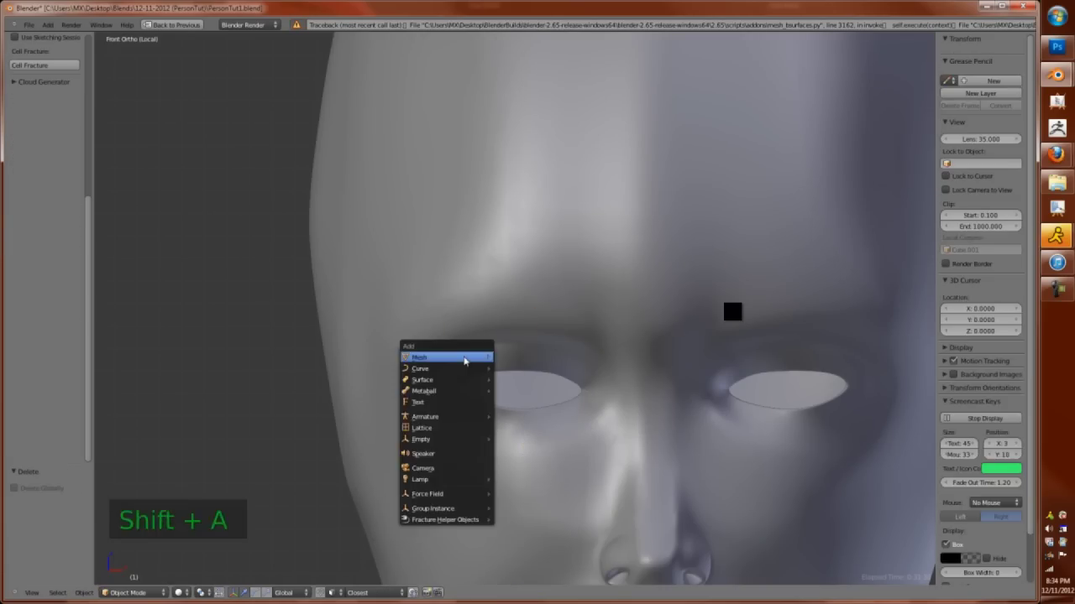
click(511, 355)
key(Tab)
scroll(458, 373, down, 8)
key(x)
click(470, 393)
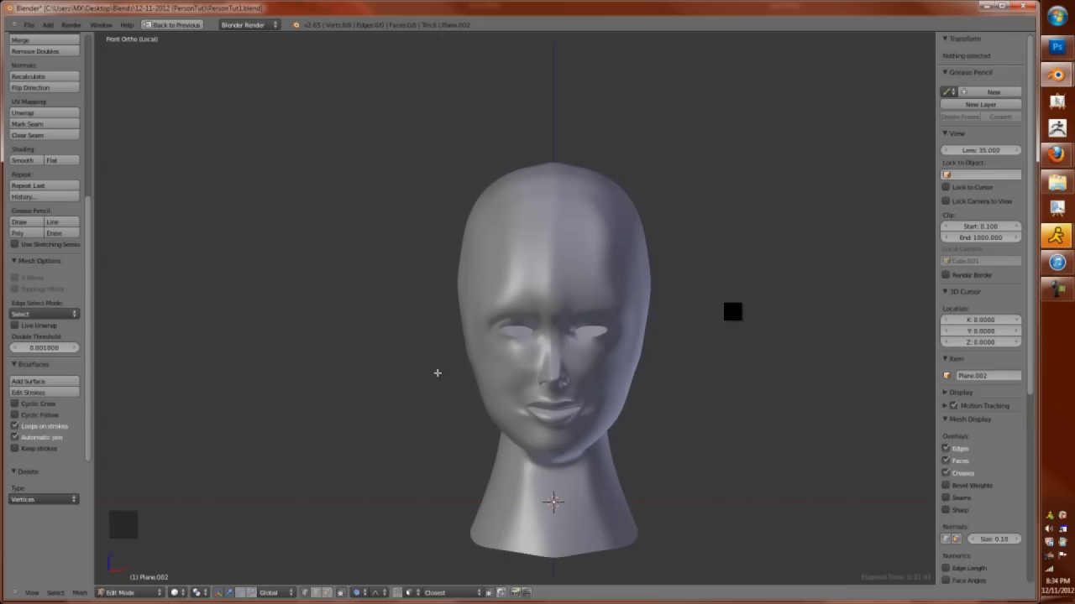
Place a single vertex at the outer corner of one eye opening and turn on snapping
scroll(432, 307, up, 4)
drag(343, 305, 479, 351)
key(shift+Tab)
scroll(478, 351, up, 3)
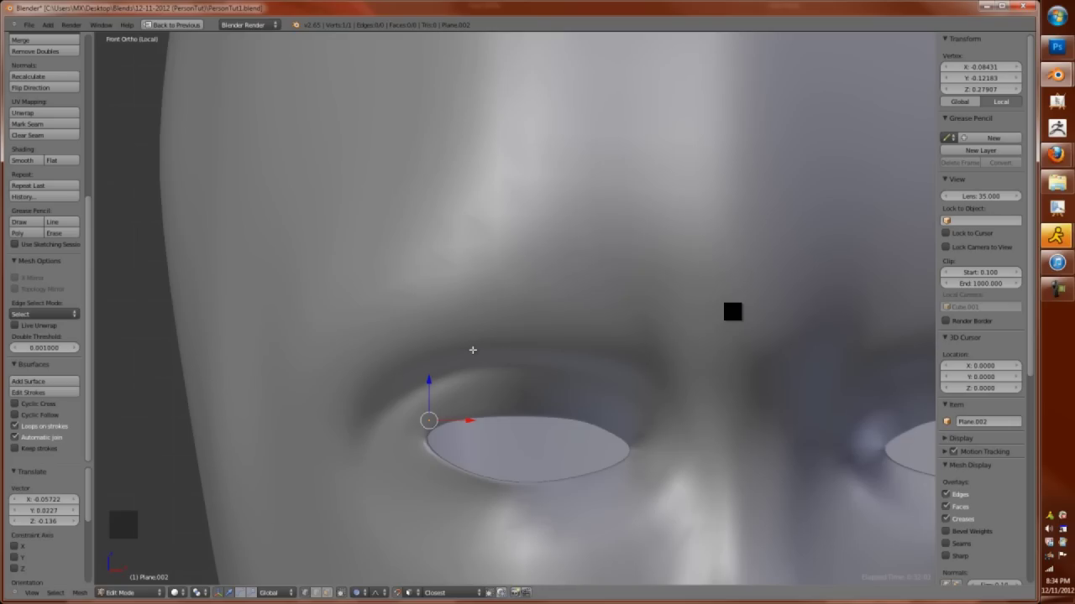
Build a short edge strip of three vertices radiating outward from the eye's outer corner on the head surface
key(a)
middle_drag(422, 420, 777, 297)
scroll(778, 298, down, 3)
key(KP_1)
scroll(704, 302, up, 3)
key(g)
click(516, 468)
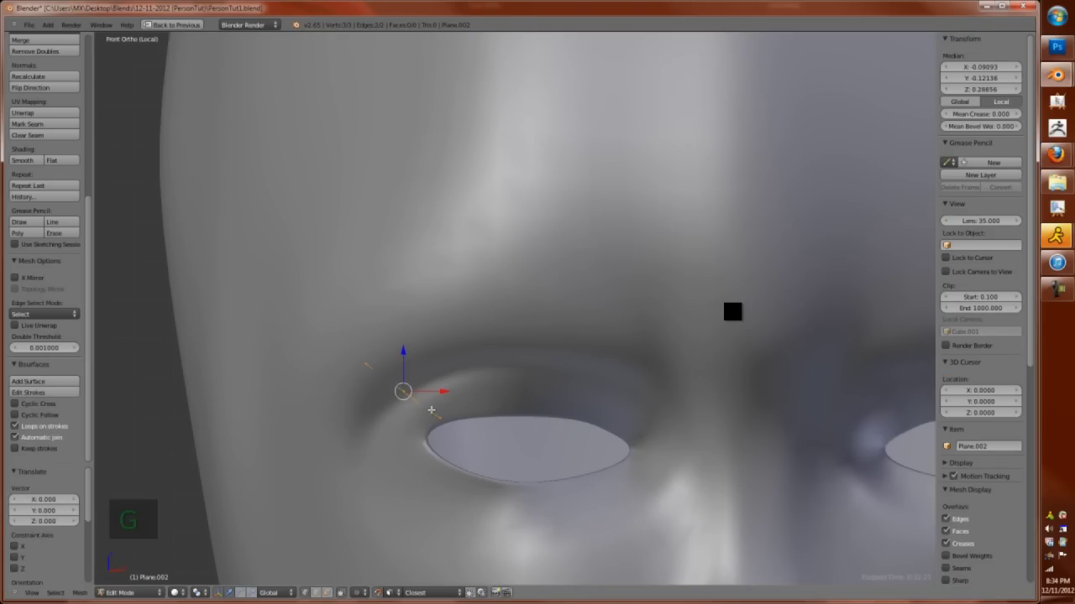
Extrude the edge strip over the upper eyelid toward the inner corner, rotating and moving each new row into place
right_click(440, 416)
key(g)
key(g)
key(e)
click(473, 347)
key(g)
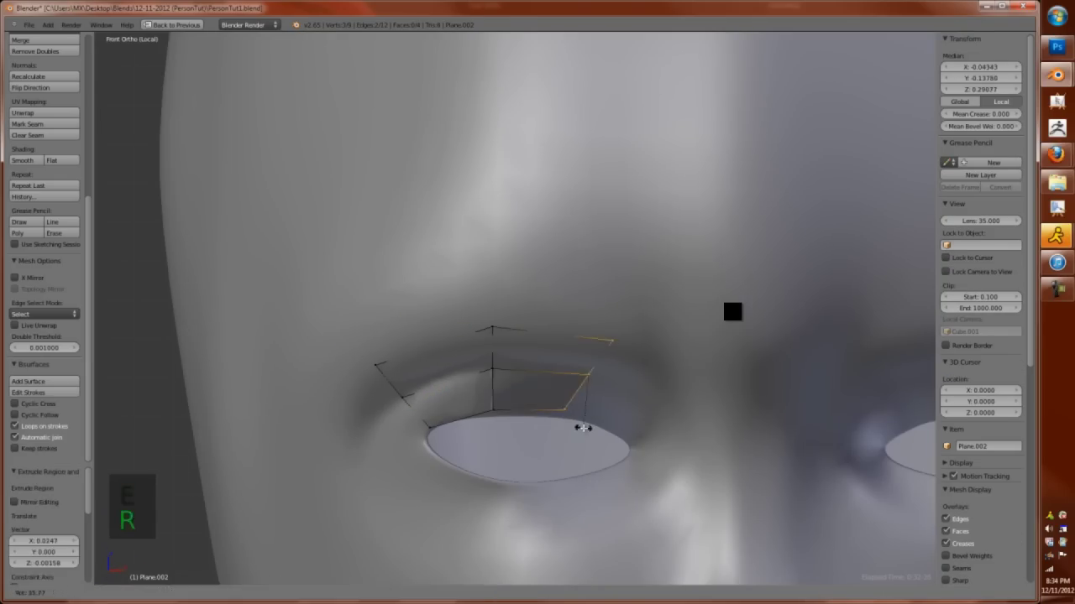
click(640, 451)
Set the eye mesh's maximum draw type to Wire
scroll(537, 336, down, 4)
key(ctrl+Up)
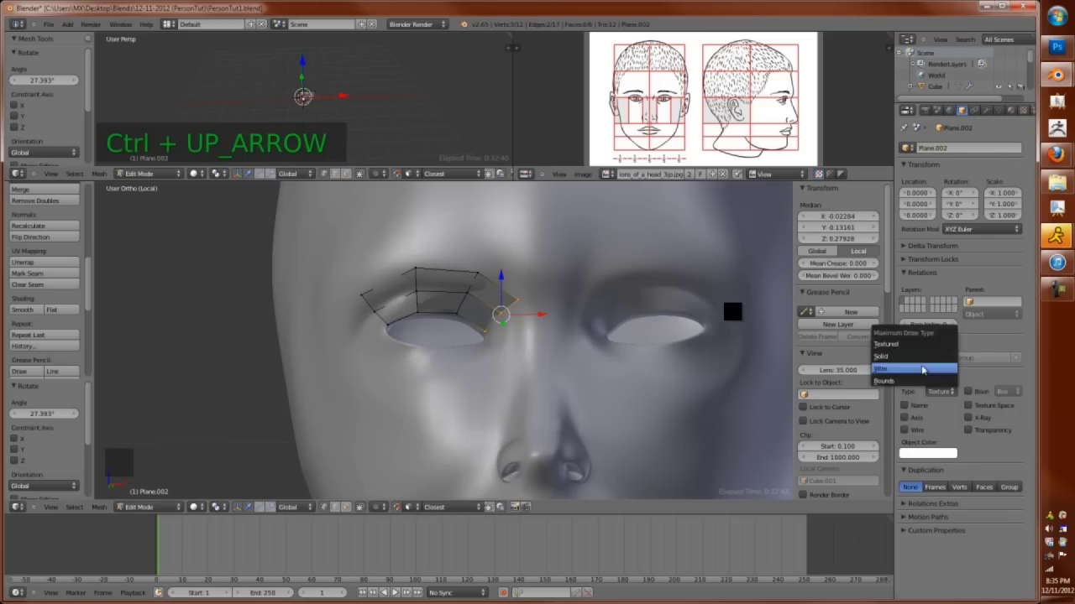
key(ctrl+Up)
Continue extruding the strip around the eye's inner corner and along the lower lid, rotating each row to follow the opening
key(KP_1)
key(e)
click(647, 455)
key(g)
click(583, 513)
key(shift+r)
key(g)
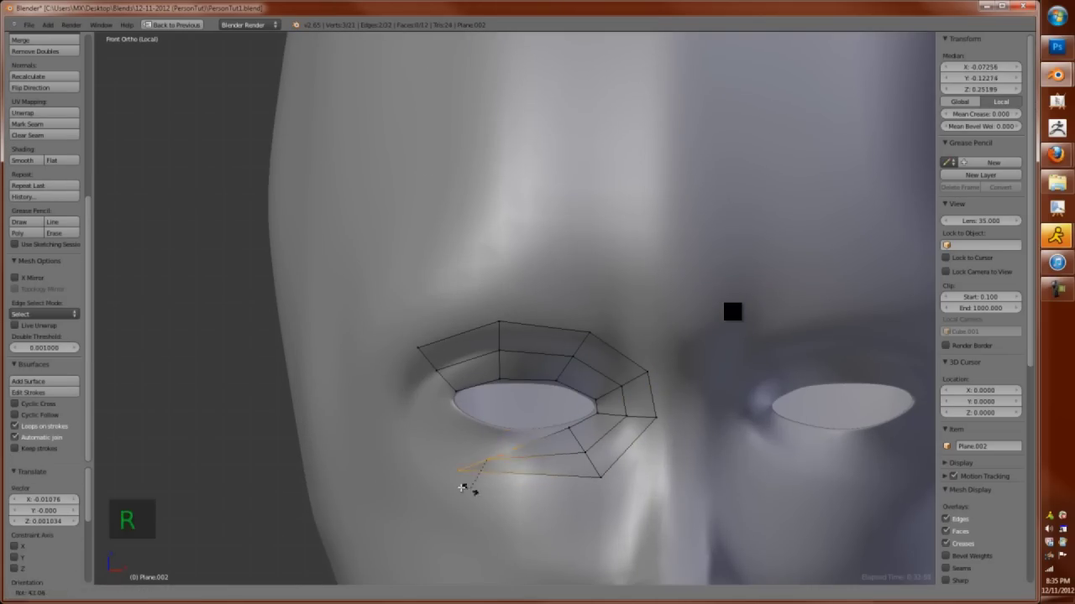
key(g)
click(413, 448)
Close the eye ring with faces at the outer corner and add a loop cut across its inner corner
shift+right_click(418, 347)
key(f)
key(ctrl+z)
key(ctrl+r)
click(619, 396)
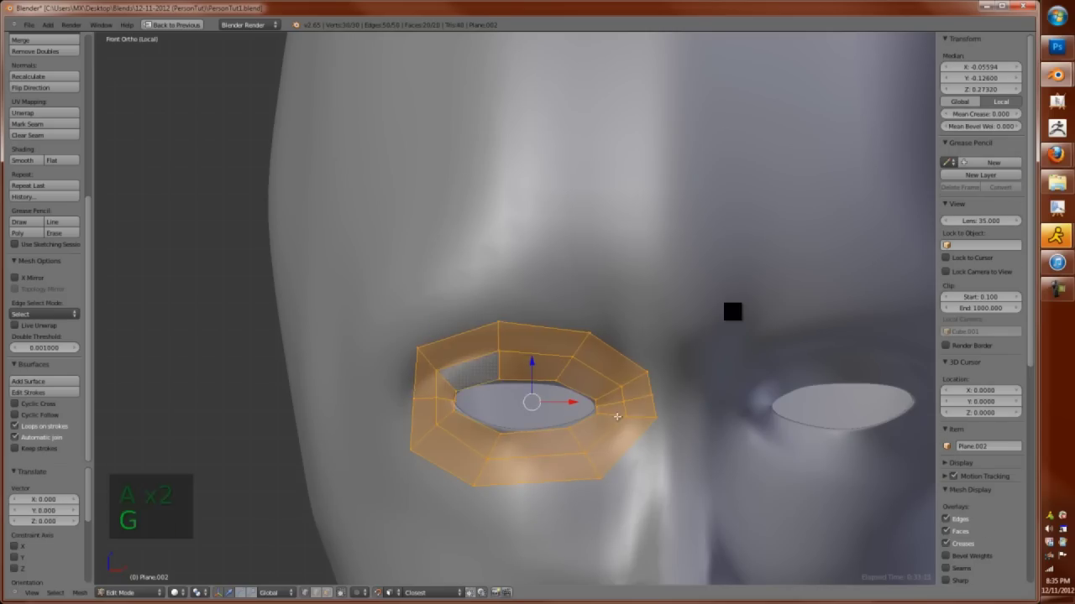
Move the eye ring's vertices one by one to fit the eye opening and space the faces evenly
right_click(450, 397)
key(g)
key(g)
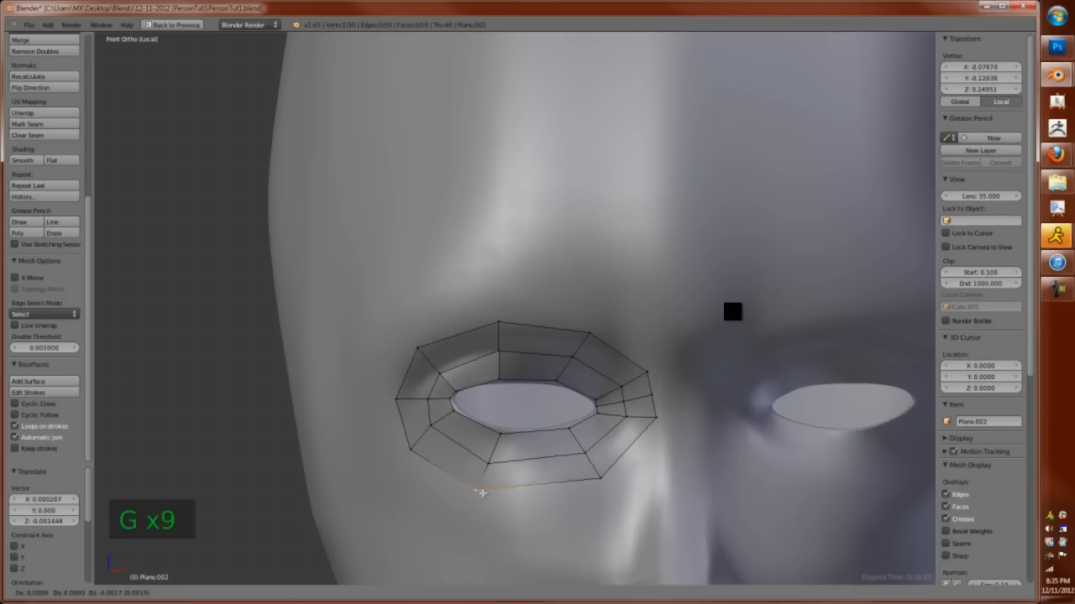
key(g)
key(g)
key(g)
right_drag(647, 425, 648, 395)
key(g)
key(g)
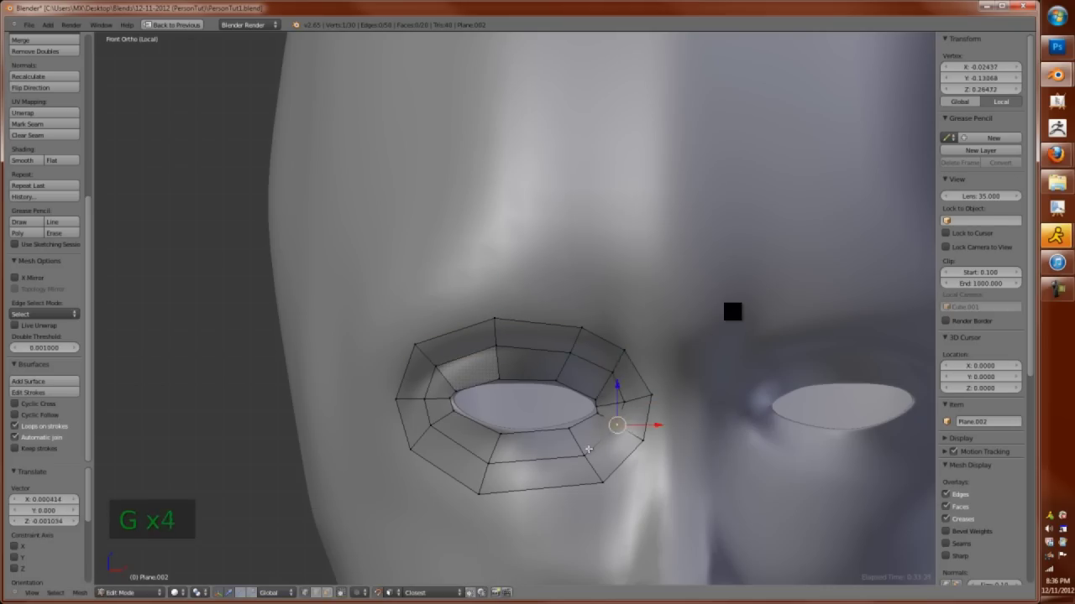
Add a Mirror modifier on the X axis to the eye mesh
key(Tab)
key(Tab)
scroll(583, 391, down, 6)
key(ctrl+Up)
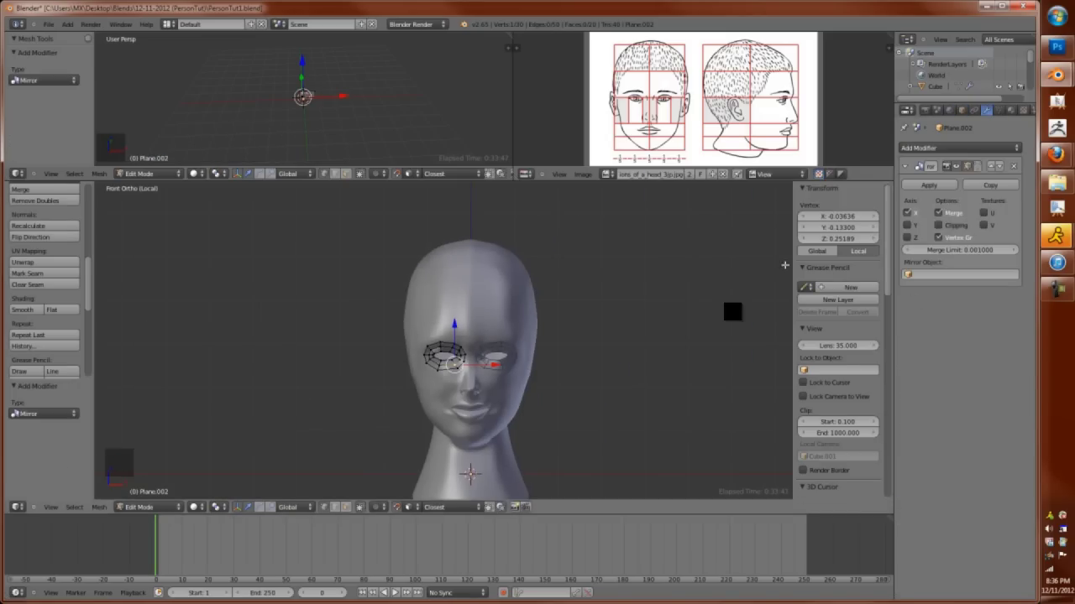
scroll(521, 369, up, 4)
key(ctrl+Up)
Extend the eye ring outward with another loop of faces and adjust its outer vertices
key(g)
key(g)
key(g)
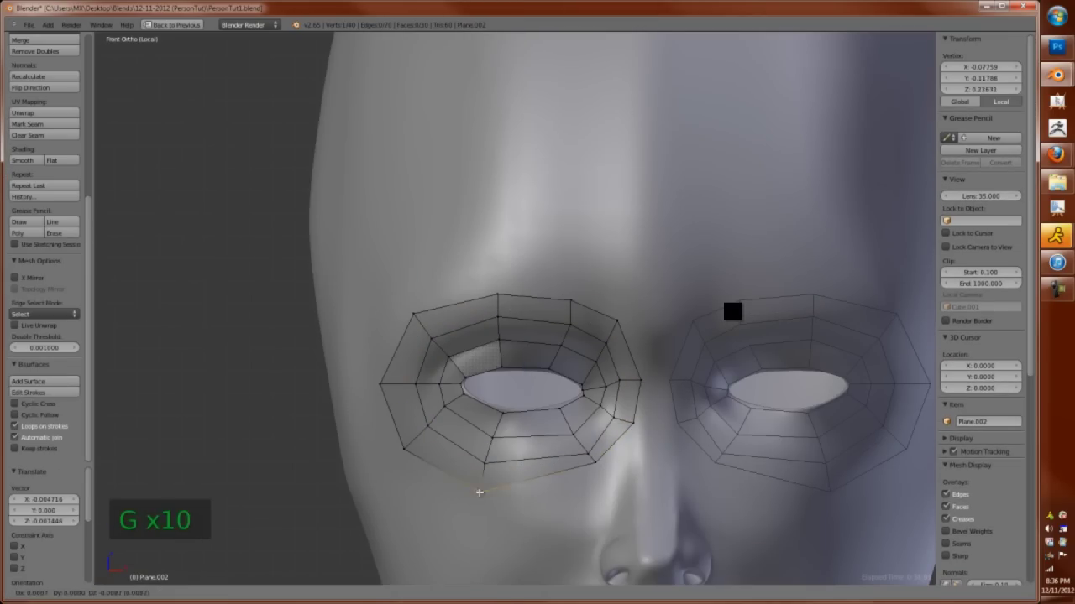
key(g)
key(g)
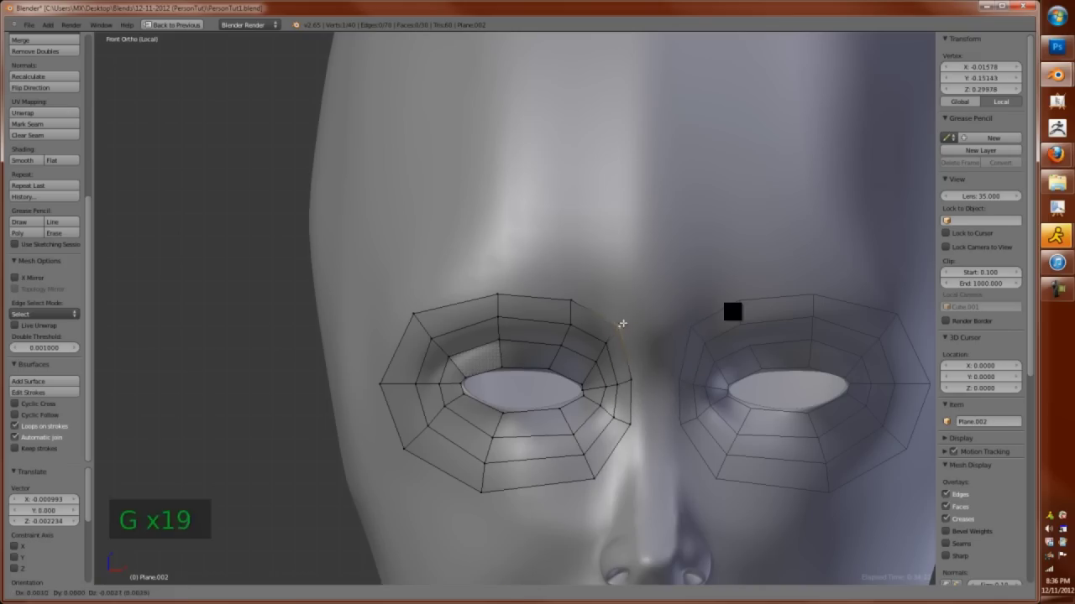
Extrude the eye ring's inner edges to the face's centre line to form the bridge of the nose
click(630, 422)
key(e)
click(648, 395)
key(g)
key(g)
click(637, 383)
click(654, 419)
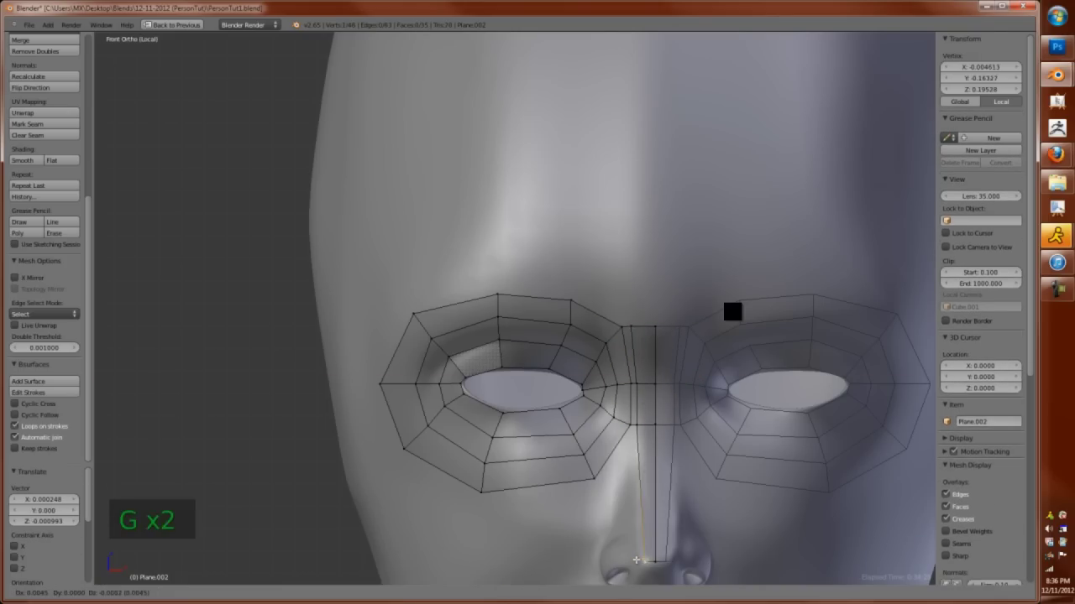
Position the strip running down to the nose tip, then add a loop cut across it and adjust the new vertices
key(g)
click(646, 496)
key(ctrl+r)
click(647, 483)
key(g)
key(g)
click(647, 483)
Extrude the nose strip around the tip onto the underside of the nose
middle_drag(646, 483, 588, 367)
scroll(587, 378, up, 3)
key(e)
click(587, 424)
right_click(571, 430)
Add a loop cut near the nose tip, move its vertices into place, and fill a face beside it
middle_drag(571, 430, 529, 334)
key(ctrl+r)
click(553, 315)
key(g)
key(g)
shift+right_click(541, 327)
key(f)
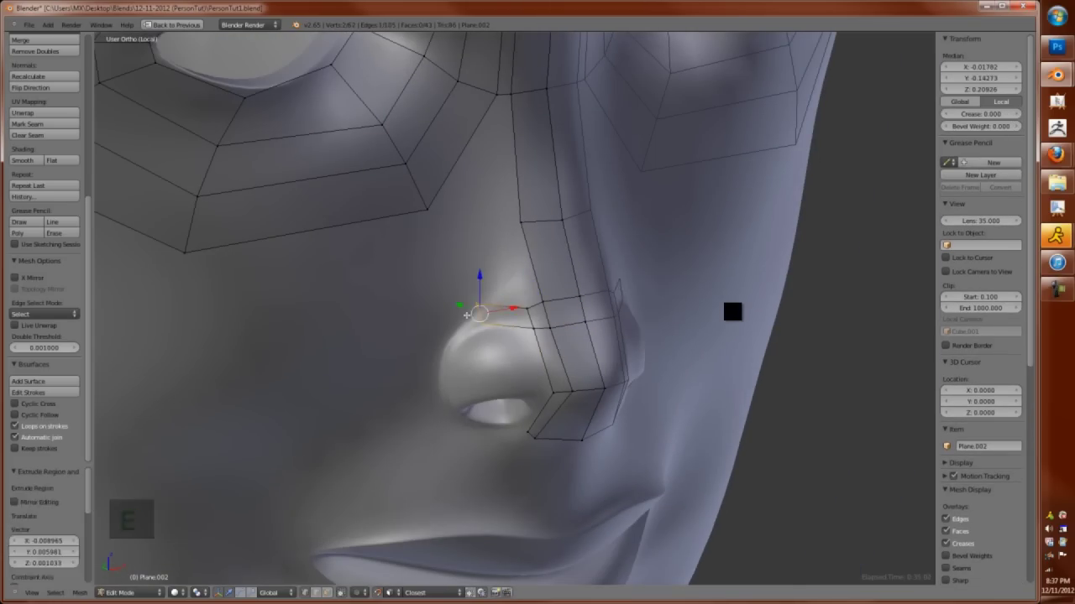
Extrude an edge strip from the nose tip around the nostril wing to the base of the nose
scroll(504, 327, down, 4)
key(ctrl+z)
key(ctrl+z)
key(ctrl+z)
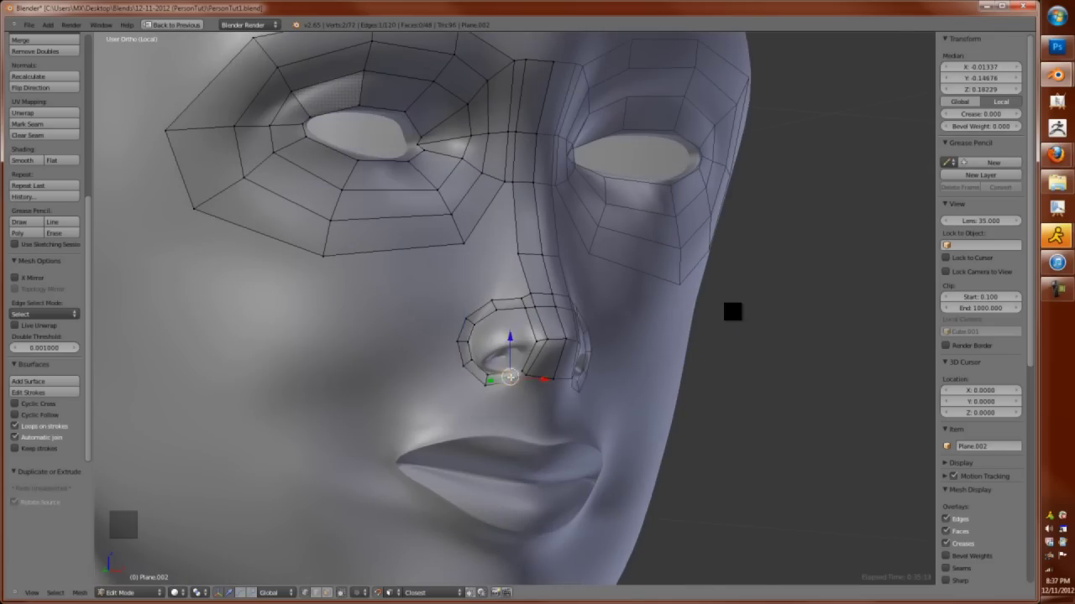
key(ctrl+shift+z)
scroll(484, 383, up, 3)
Move the vertices under the nose so the nostril strip lines up with the centre strip
key(g)
key(g)
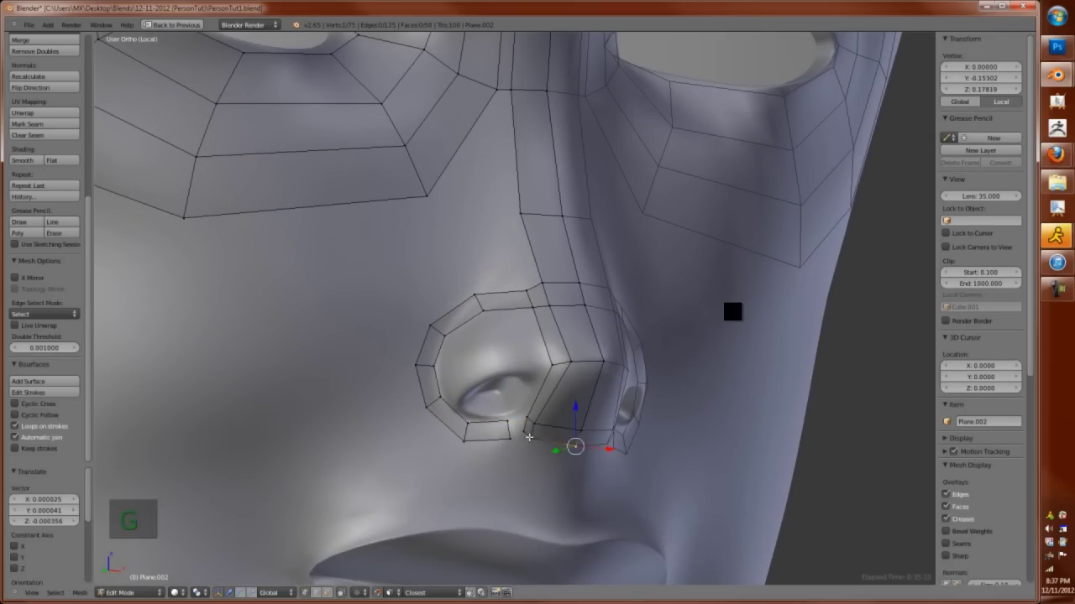
click(529, 423)
key(g)
key(g)
click(585, 431)
middle_drag(584, 431, 522, 309)
Cut an edge loop through the nose mesh, span faces across the nostril wing, and undo the last fill
key(ctrl+r)
click(532, 374)
key(shift+r)
shift+right_click(484, 317)
key(ctrl+z)
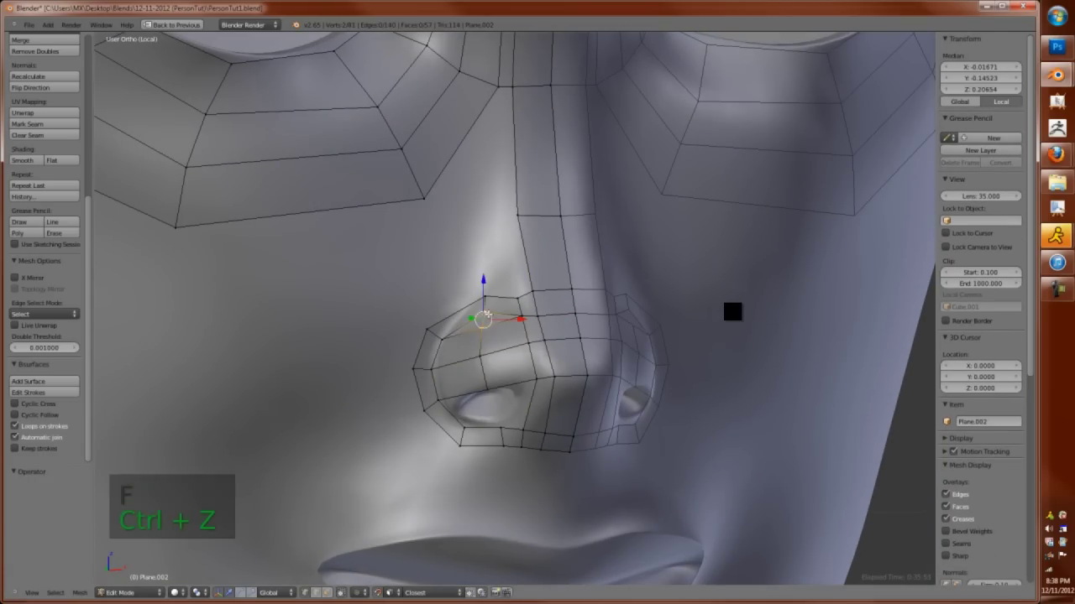
Reposition the vertices over the nostril wing to follow its rounded shape
key(g)
click(484, 325)
click(481, 365)
key(g)
middle_drag(481, 364, 516, 372)
key(g)
key(g)
click(537, 392)
Fill out the nostril wing and move the vertices around the nostril opening to match its outline
key(g)
key(g)
key(g)
key(g)
key(g)
click(511, 361)
key(g)
key(g)
key(g)
Extrude and scale the nostril rim inward, then adjust the vertices around the opening
key(s)
click(508, 422)
scroll(495, 432, up, 3)
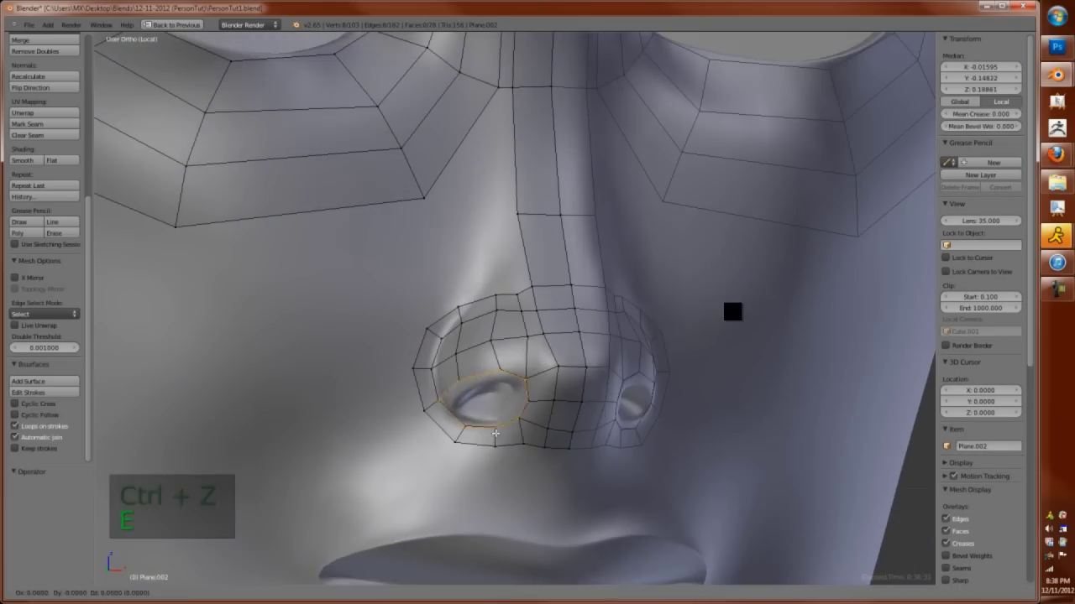
right_click(423, 437)
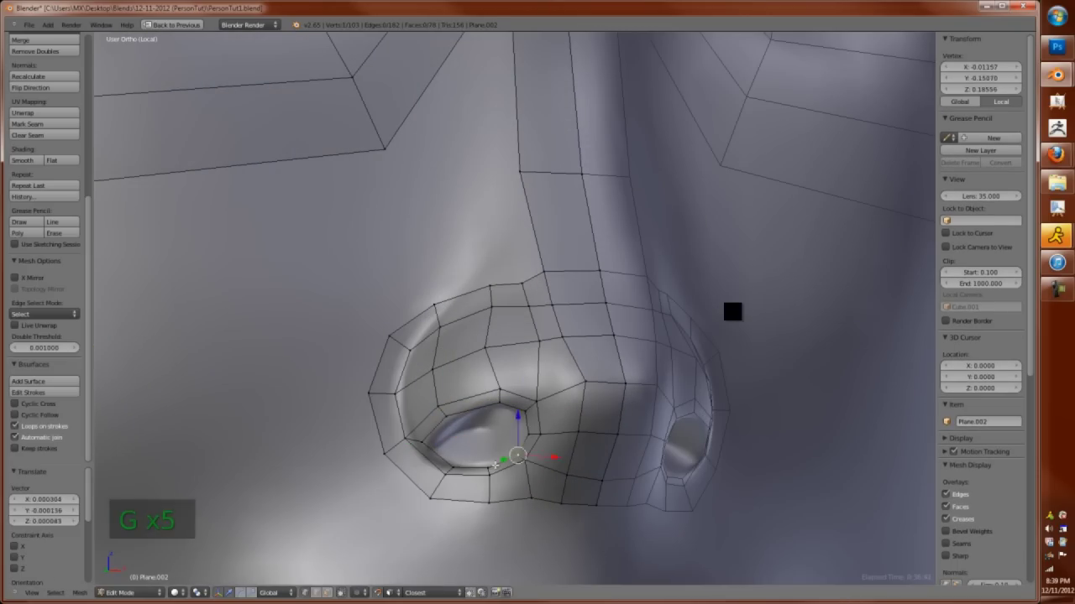
click(424, 442)
Fill the gap between the eye ring's lower inner corner and the side of the nose bridge with a face
scroll(424, 443, down, 4)
key(a)
shift+middle_drag(561, 374, 561, 433)
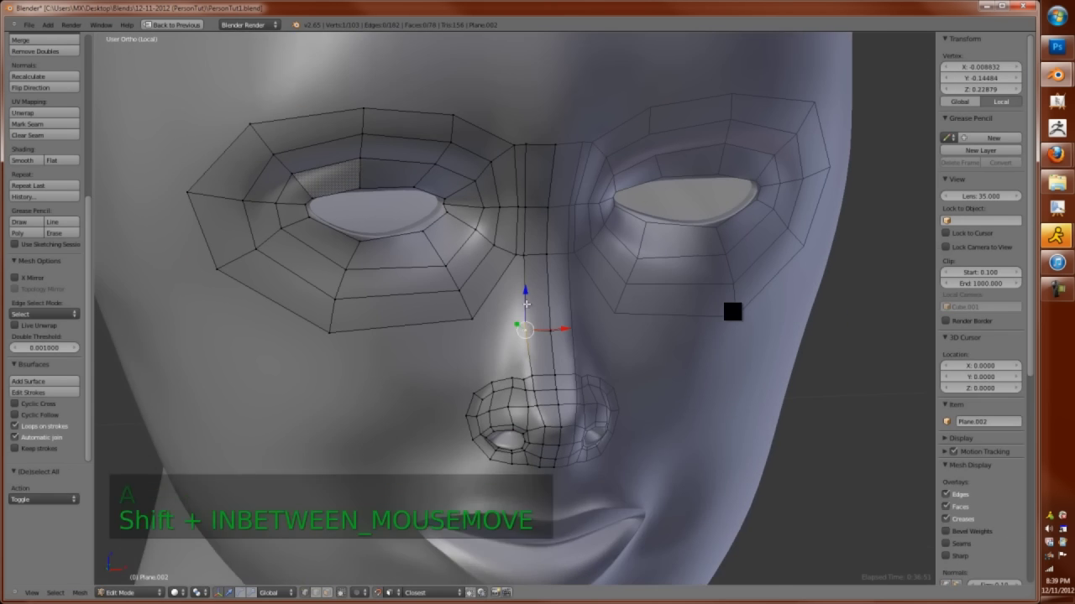
right_click(516, 245)
key(f)
right_click(464, 322)
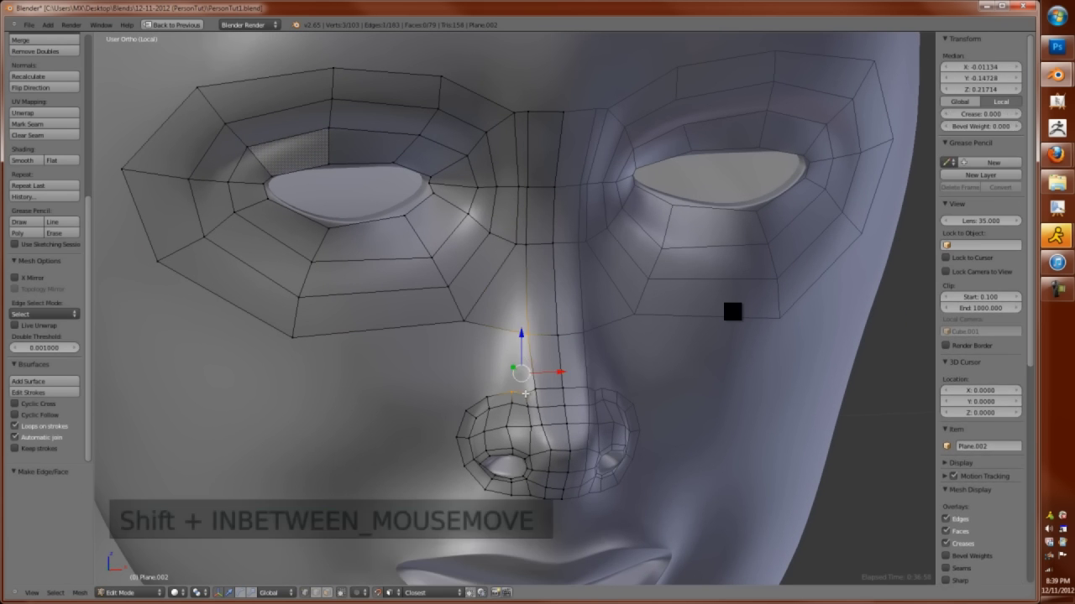
Add a loop cut running down beside the nose bridge through the new face
middle_drag(510, 387, 516, 374)
scroll(517, 369, up, 3)
key(a)
key(a)
key(a)
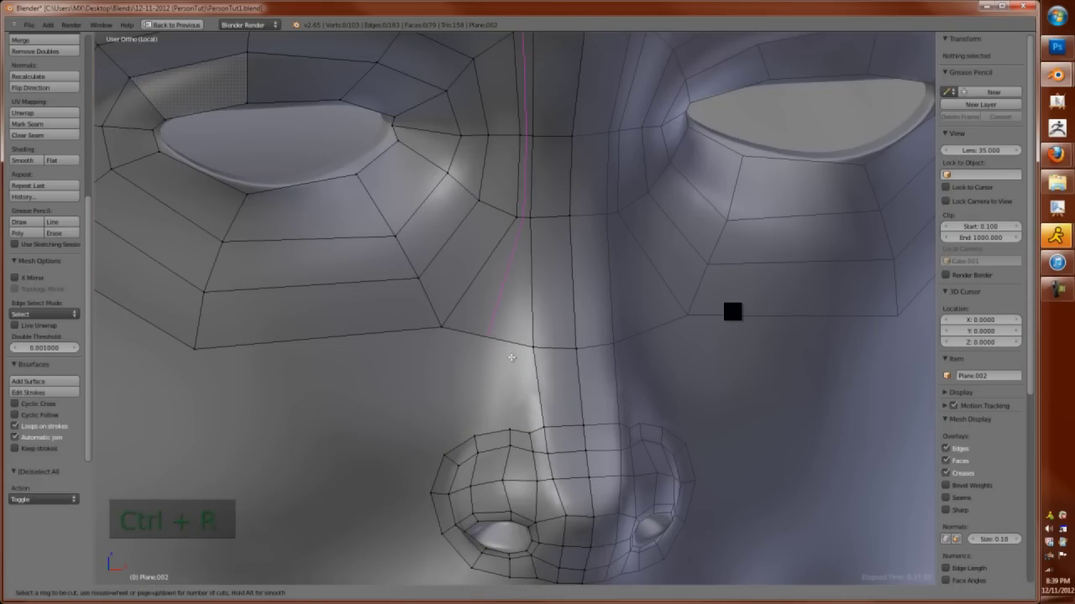
ctrl+click(472, 252)
Rip the eye ring's lower inner corner apart and add a loop cut through the section below the eye
scroll(464, 319, down, 3)
key(g)
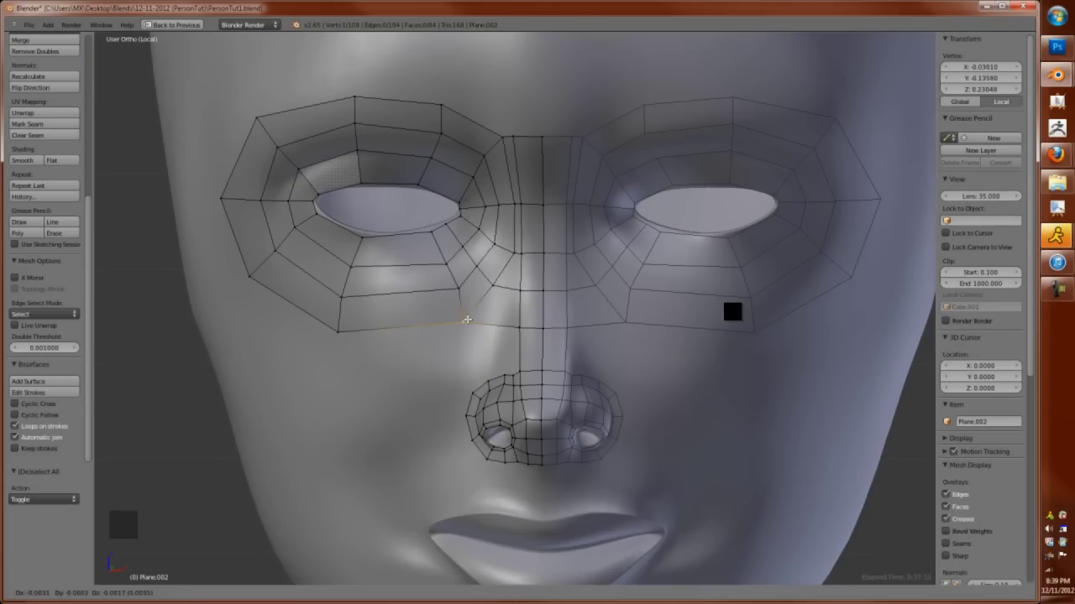
key(alt+m)
click(470, 317)
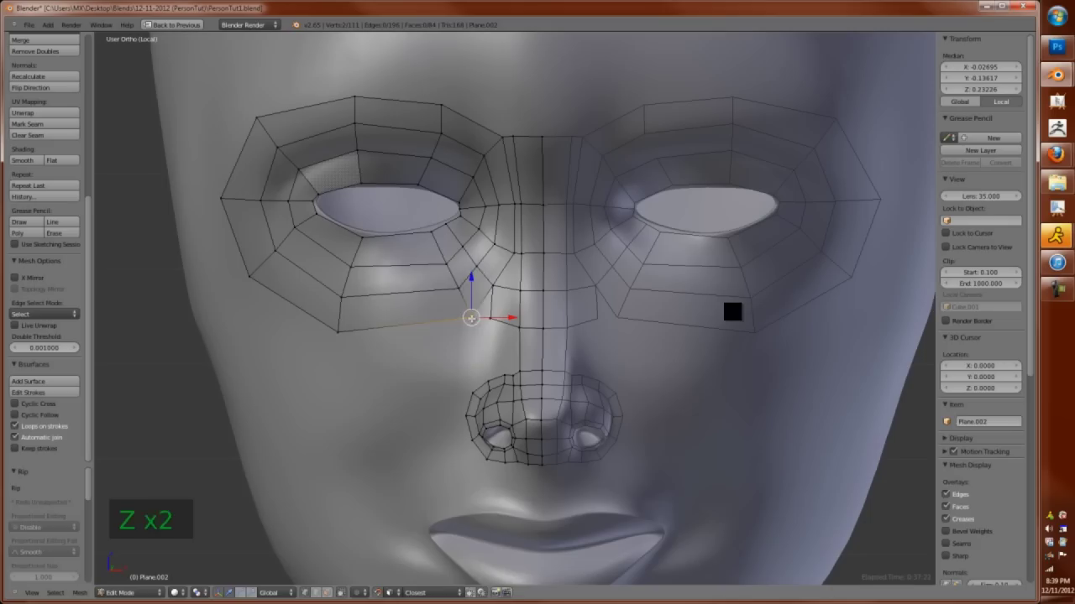
key(ctrl+r)
click(409, 312)
click(464, 300)
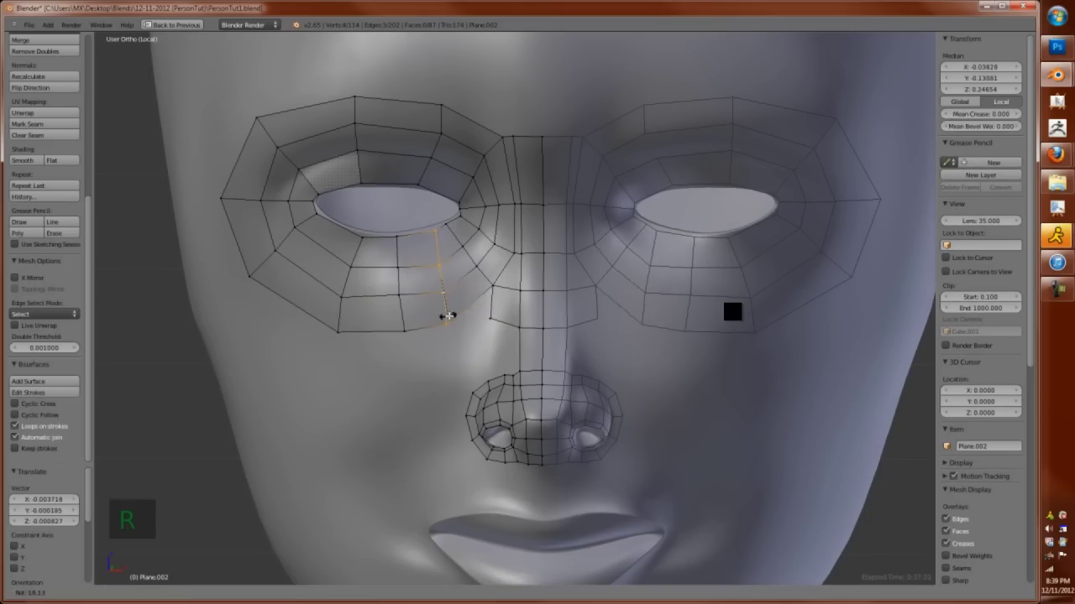
Move and rotate the edge rows below the eye to space them evenly toward the inner corner
key(g)
key(g)
key(g)
key(g)
key(g)
click(458, 323)
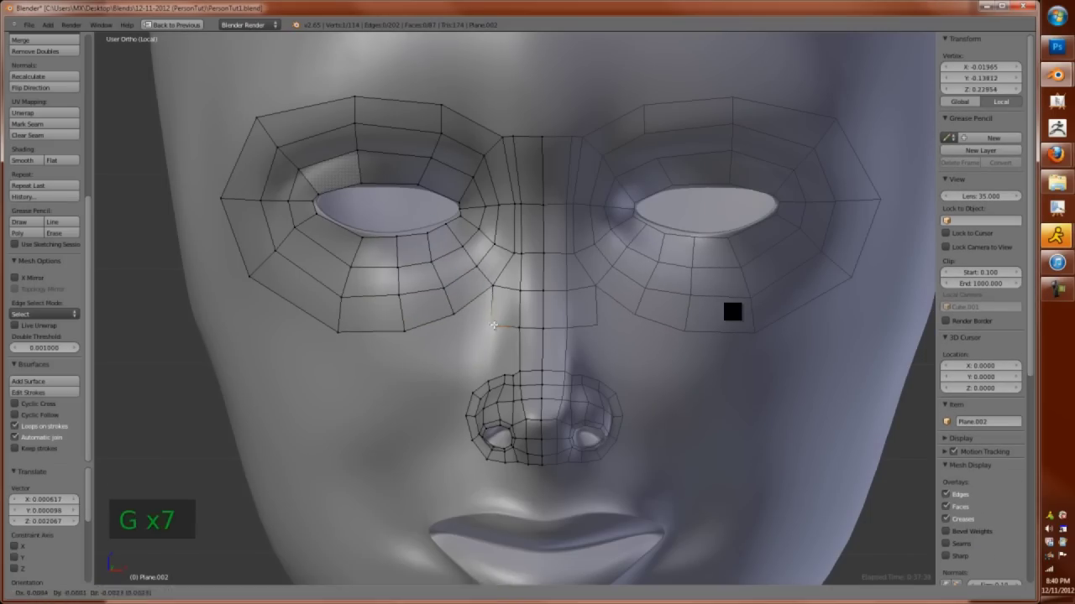
Close the gap between the eye ring and the nose side with a face and adjust the shared vertices
click(499, 138)
middle_drag(499, 139, 485, 349)
key(g)
click(499, 336)
scroll(485, 349, up, 2)
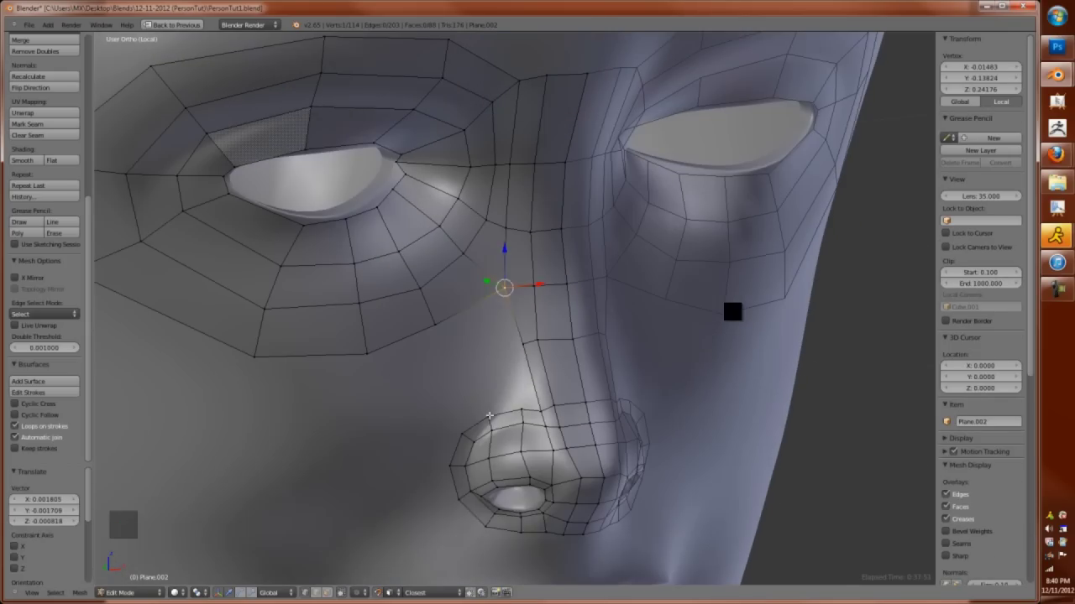
Add a loop cut across the lower side of the nose and move its vertices onto the surface above the nostril
key(ctrl+r)
click(491, 414)
click(491, 415)
right_click(548, 373)
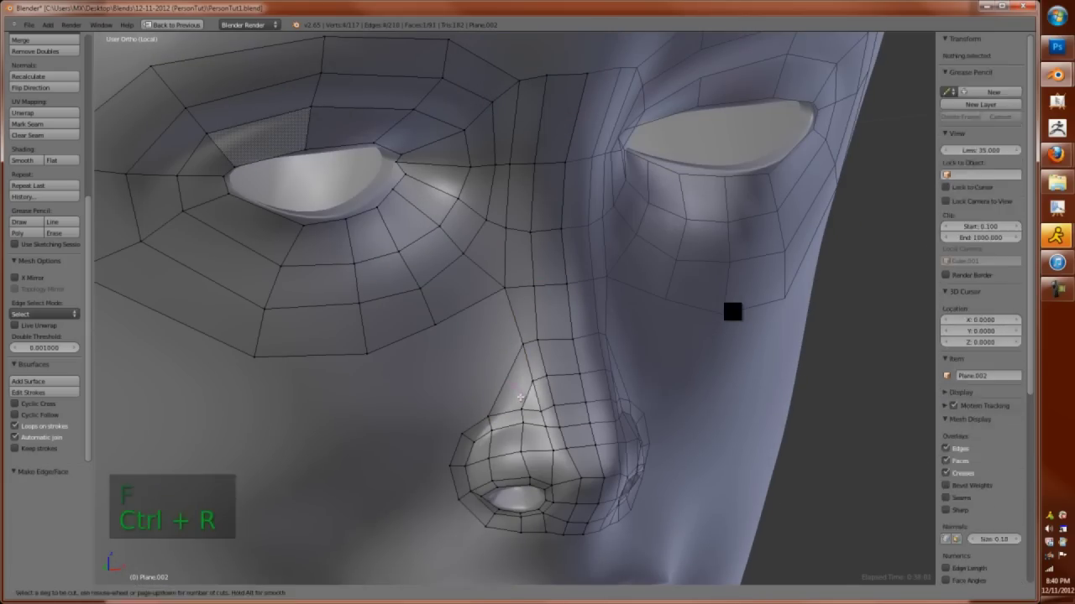
key(g)
key(g)
key(g)
scroll(544, 336, down, 2)
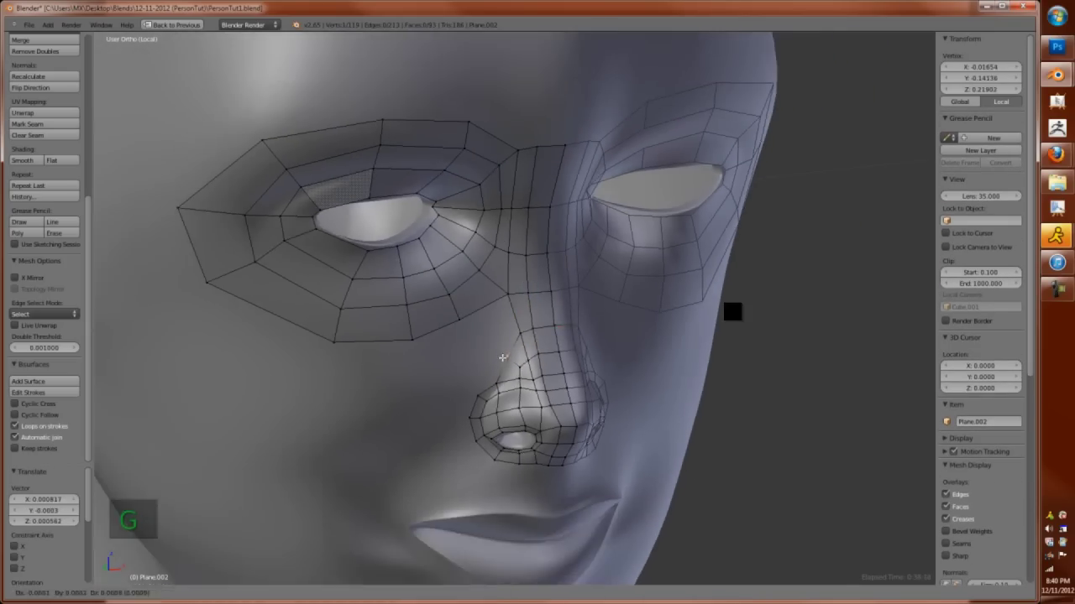
Fill the gap between the nose side and the nostril's outer edge and divide it with a fitted loop cut
shift+middle_drag(544, 335, 520, 319)
key(f)
key(ctrl+r)
click(481, 347)
shift+right_click(481, 347)
key(g)
key(g)
Extrude the nostril's outer edge onto the cheek in front view and position the new vertices beside the nose
key(KP_1)
key(Tab)
key(Tab)
scroll(538, 336, up, 3)
right_drag(474, 445, 473, 451)
key(e)
key(g)
key(g)
key(g)
key(g)
key(g)
key(g)
key(g)
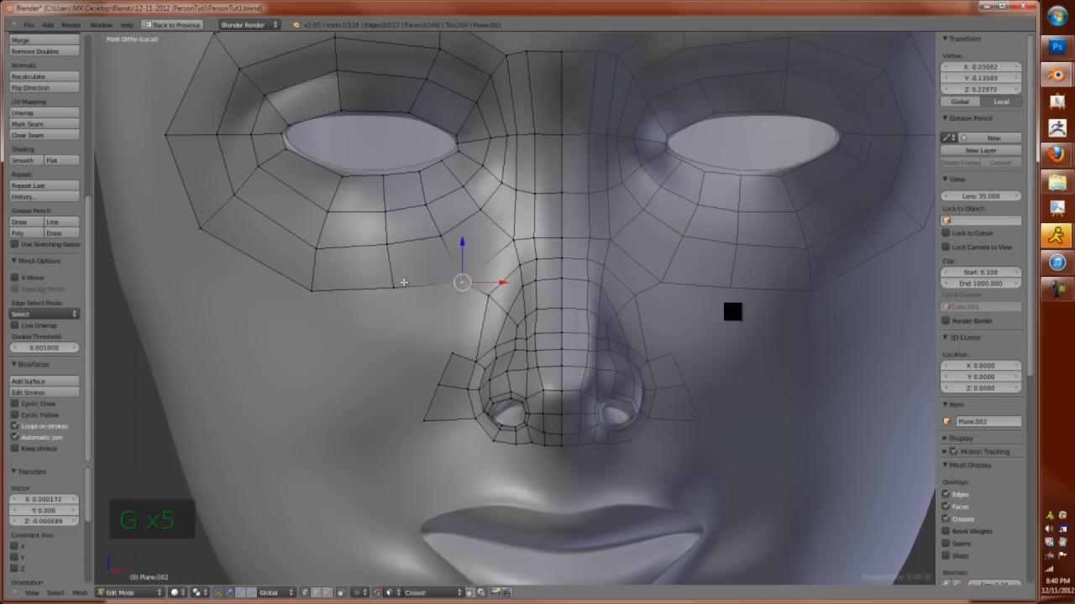
Close the gap between the lower eye ring and the new faces beside the nostril, adjusting the shared vertices
click(304, 308)
scroll(337, 264, down, 2)
key(g)
key(g)
click(477, 269)
scroll(478, 285, up, 1)
key(f)
key(g)
key(g)
key(g)
click(478, 294)
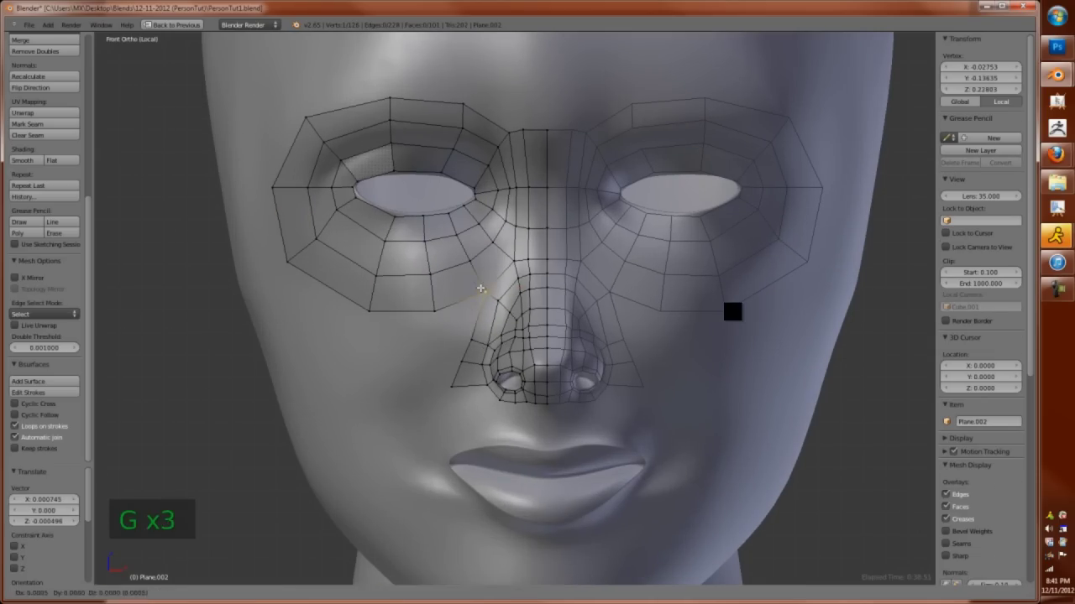
Rip the vertex beside the nostril's lower outer corner so the cheek strip separates from the nose
click(473, 376)
key(v)
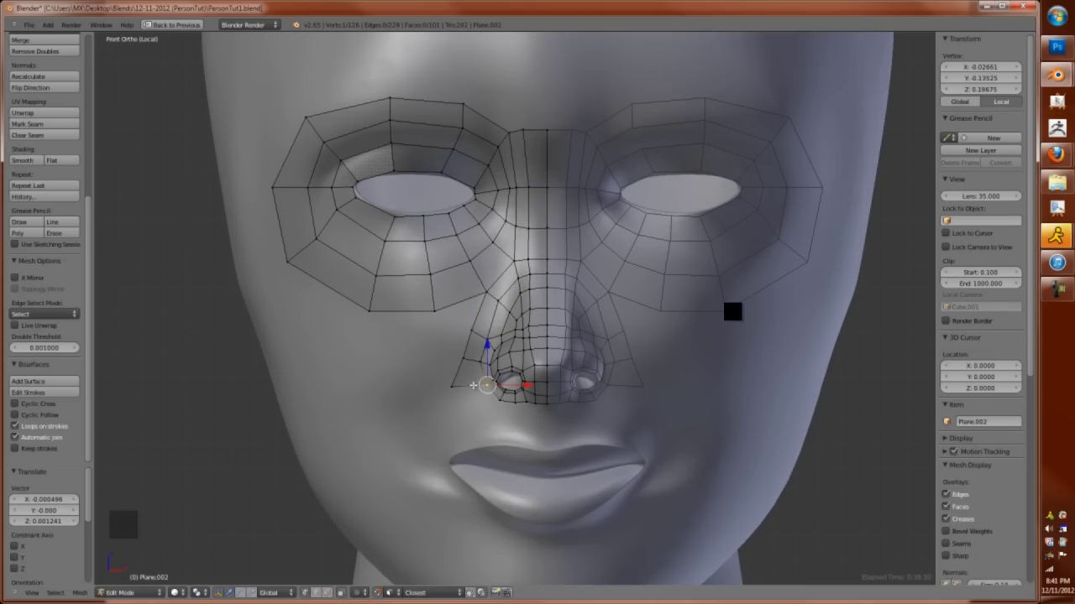
click(479, 377)
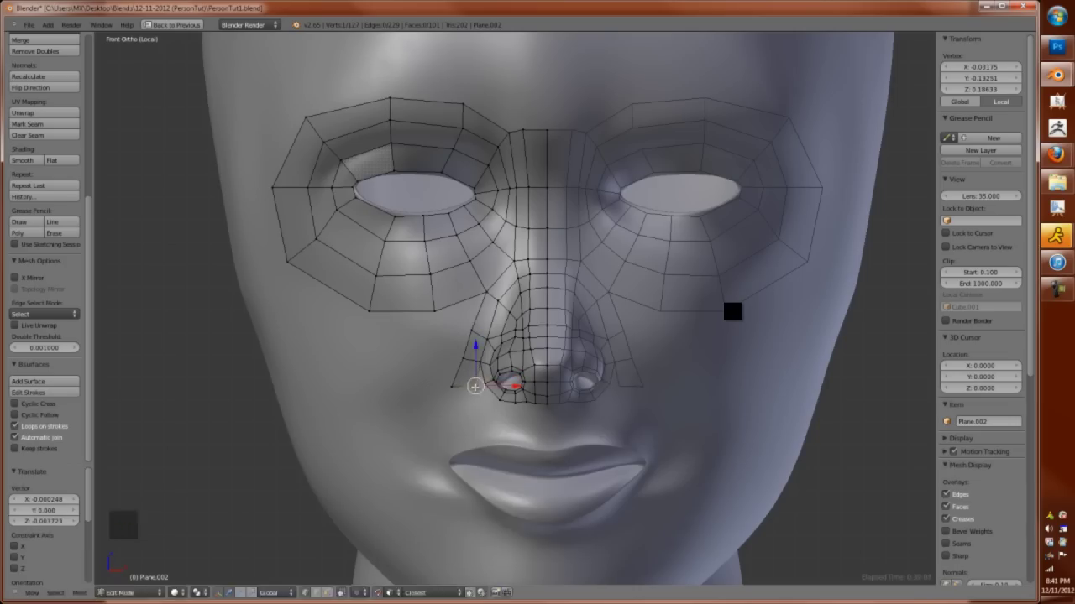
Extrude the cheek strip down past the mouth corner and around below the lower lip to the centre line
key(g)
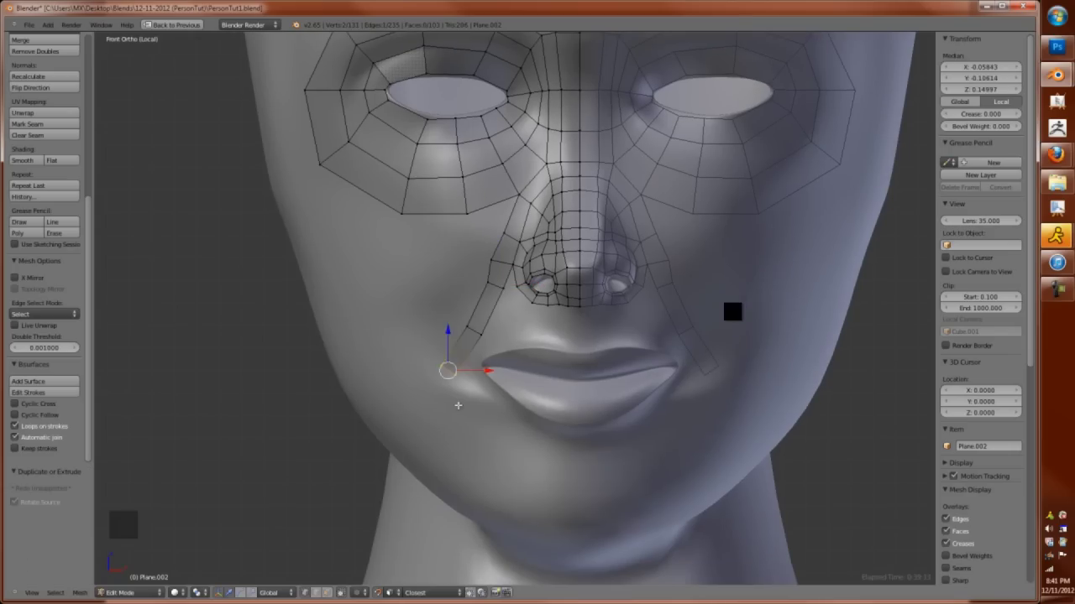
key(g)
click(579, 456)
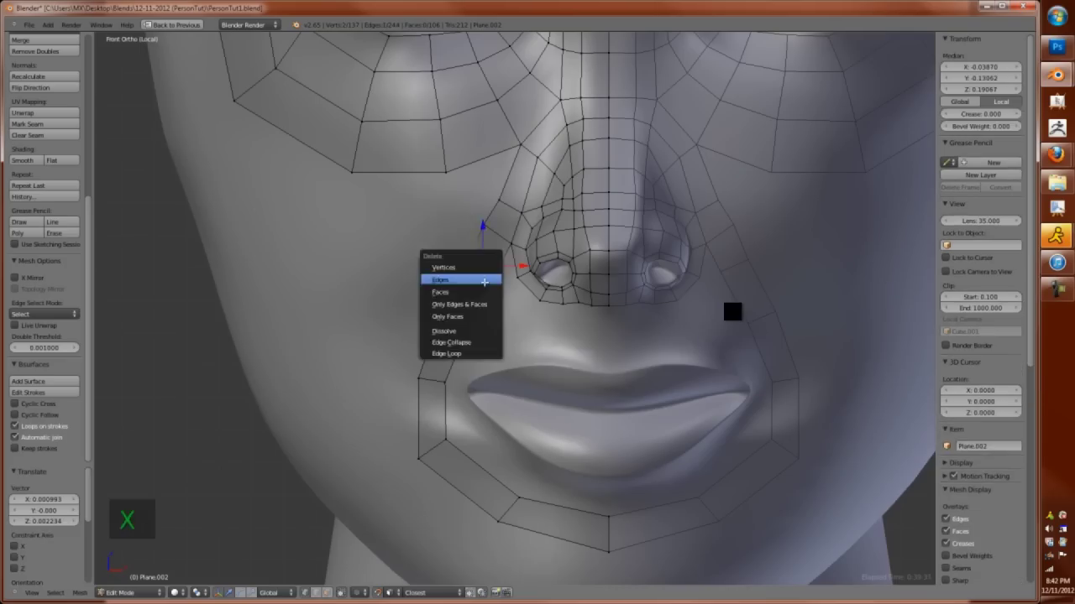
Duplicate a vertex to the upper lip's centre and extrude it point by point along the lip outline toward the mouth corner
key(a)
key(shift+d)
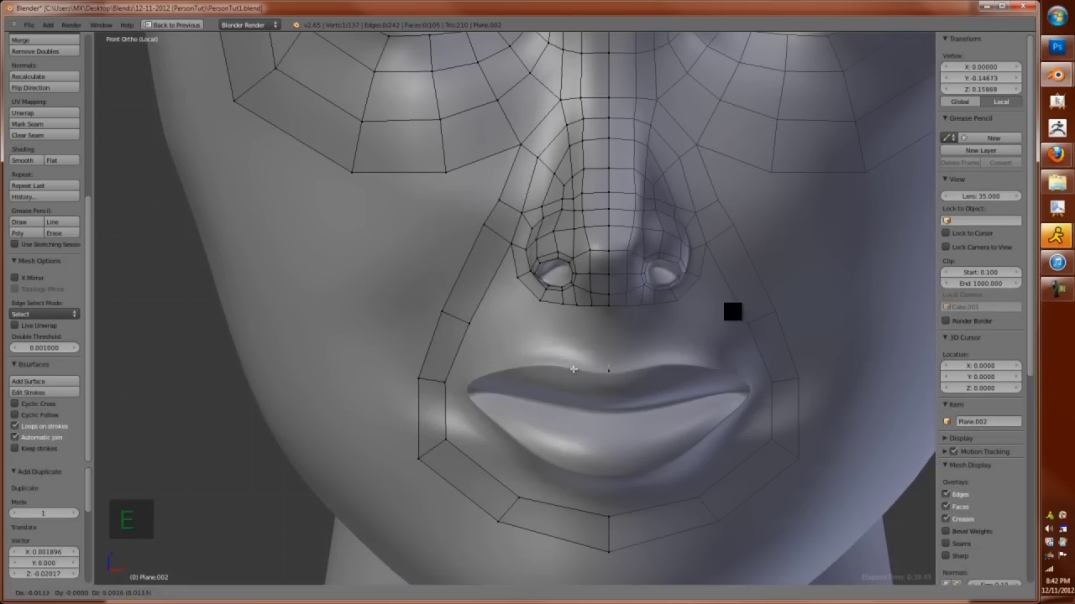
ctrl+click(573, 369)
ctrl+click(533, 367)
ctrl+click(464, 387)
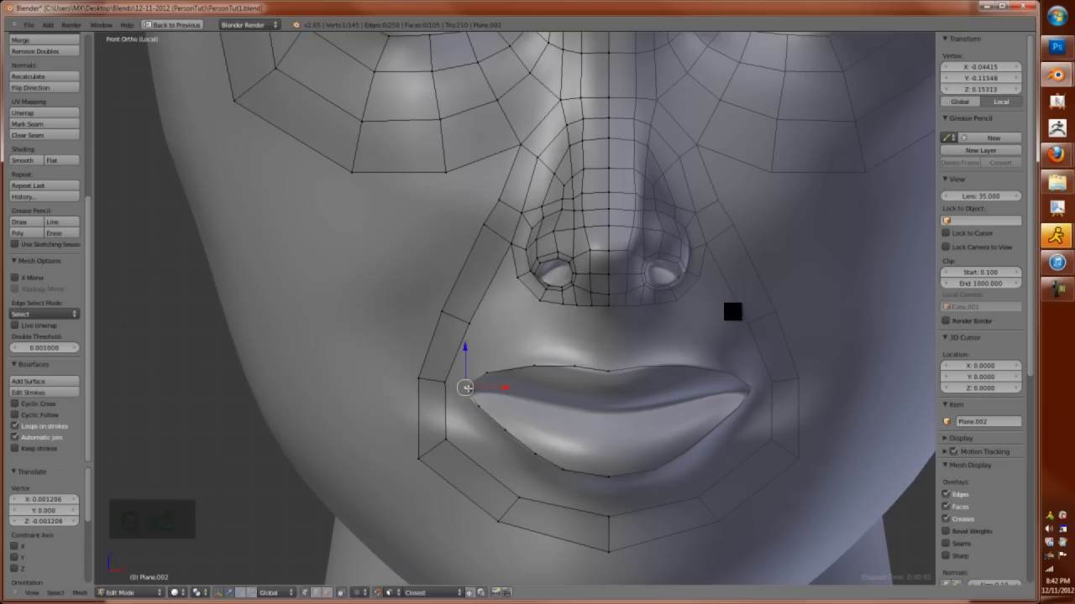
Extrude the lip outline and scale it inward into a ring of faces, placing the new vertices on the lips
middle_drag(580, 381, 605, 468)
alt+right_click(626, 497)
key(e)
key(s)
click(666, 462)
right_click(564, 490)
key(g)
click(564, 490)
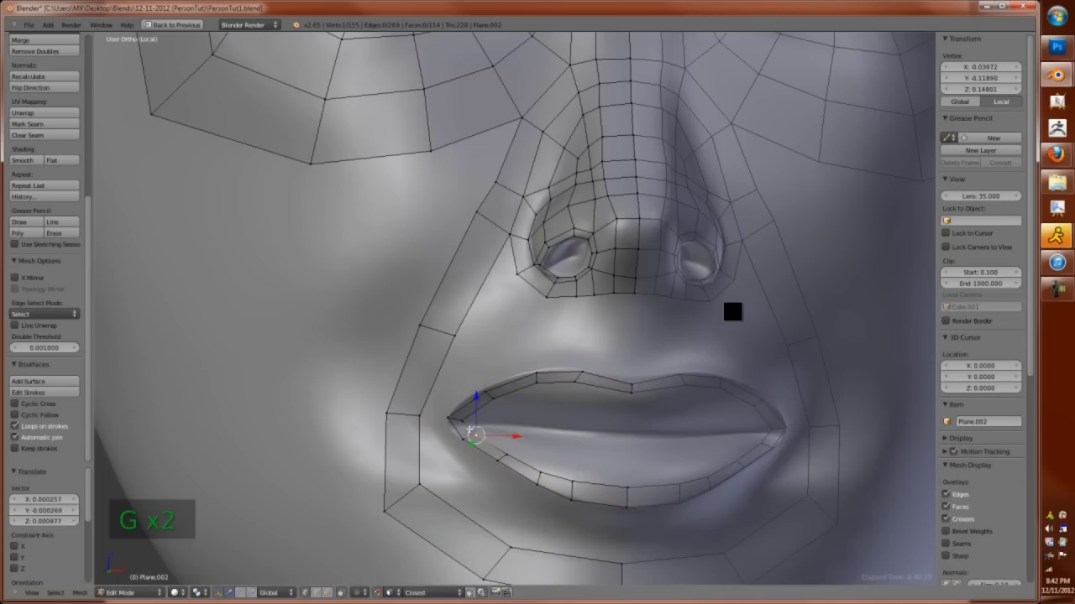
Adjust the lip ring's vertices at the mouth corner and along the upper lip
scroll(448, 418, up, 2)
shift+middle_drag(448, 418, 436, 458)
key(g)
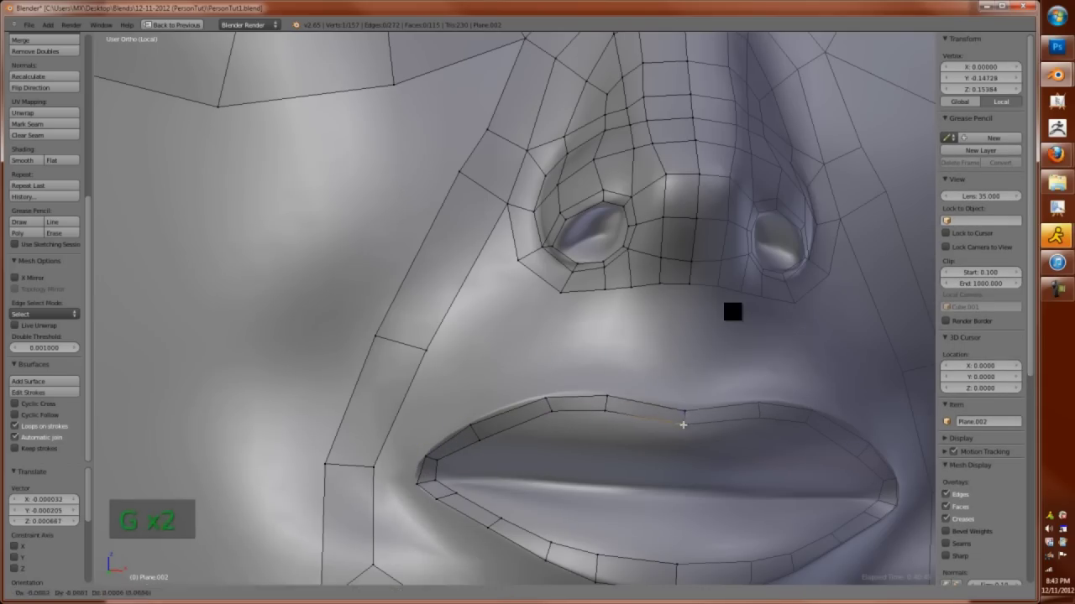
scroll(676, 426, down, 2)
ctrl+click(372, 377)
key(g)
key(g)
click(415, 394)
Extrude the outer lip loop, scale it outward around the mouth and fit the new vertices to the skin
alt+right_click(487, 389)
key(e)
key(s)
click(568, 450)
right_click(614, 527)
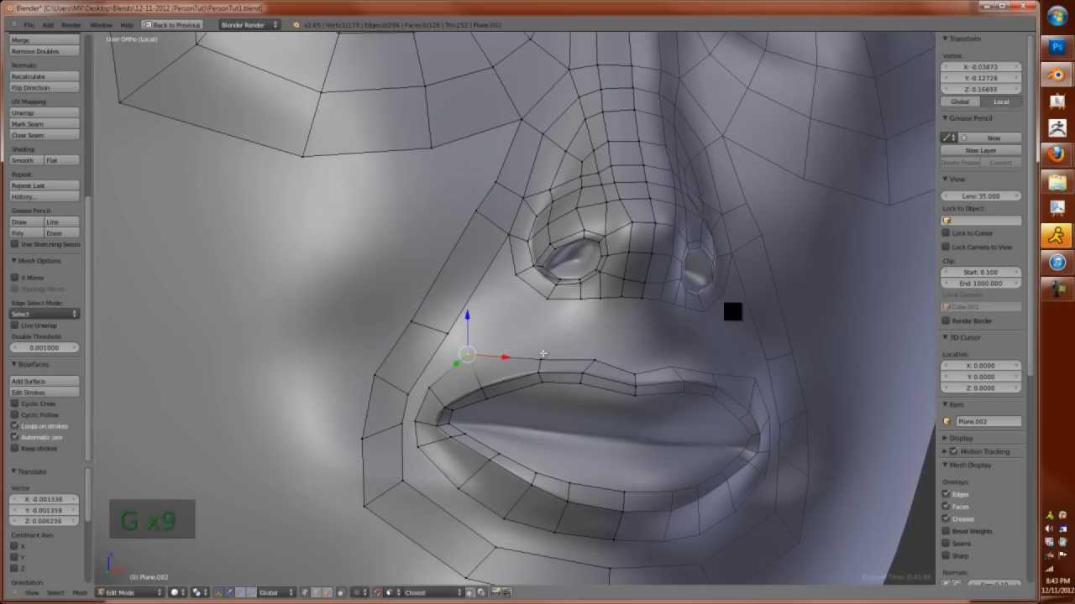
Extrude the inner lip loop inward at a scale of 0.606 and move its vertices onto the seam between the lips
scroll(641, 370, down, 2)
scroll(640, 370, up, 2)
key(e)
click(640, 470)
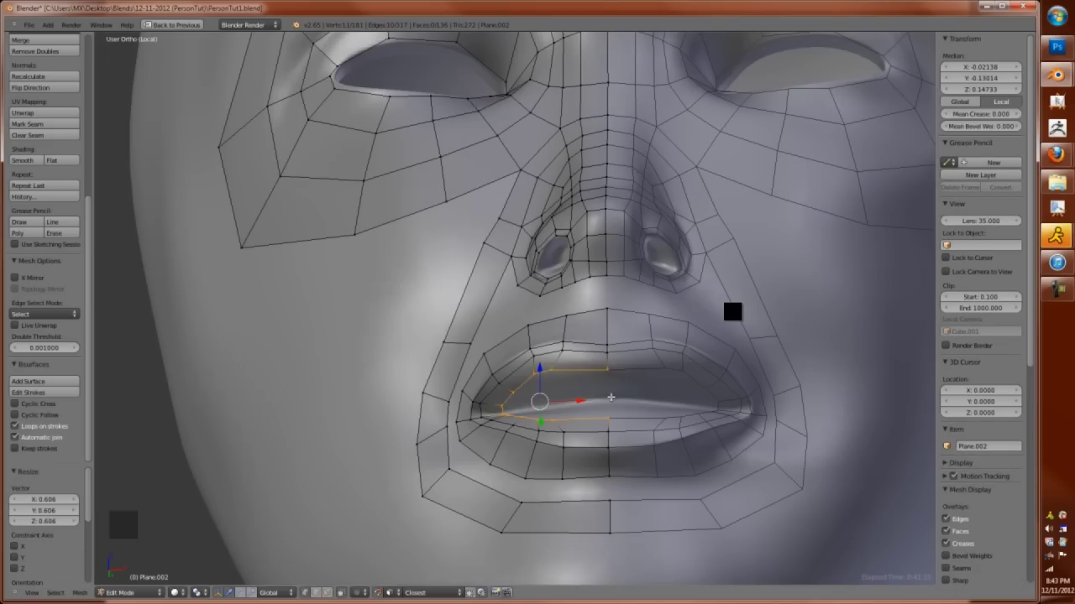
right_click(560, 400)
key(g)
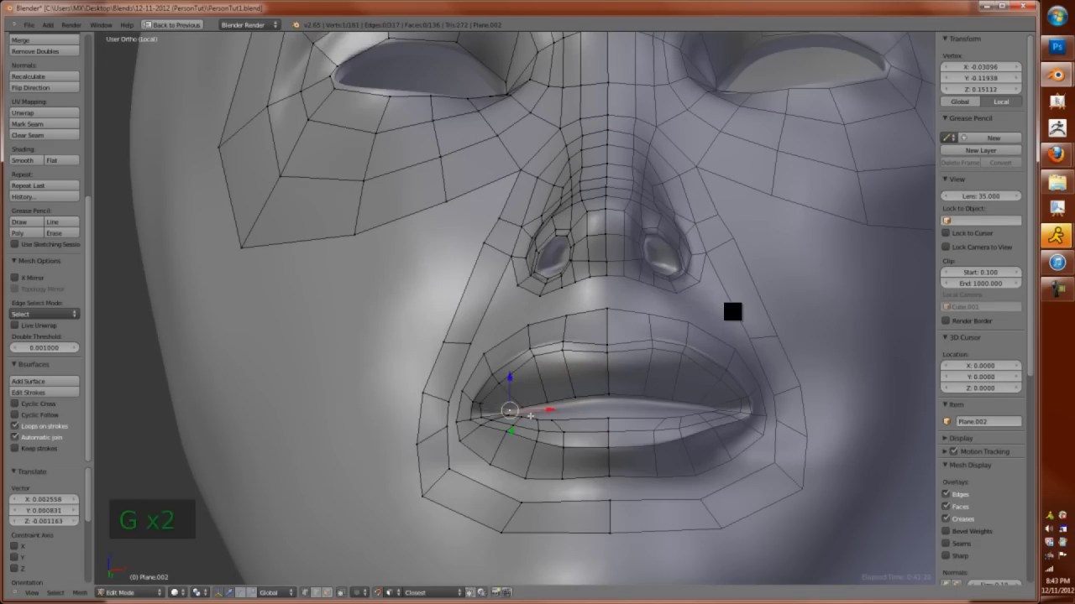
click(515, 404)
middle_drag(516, 405, 549, 445)
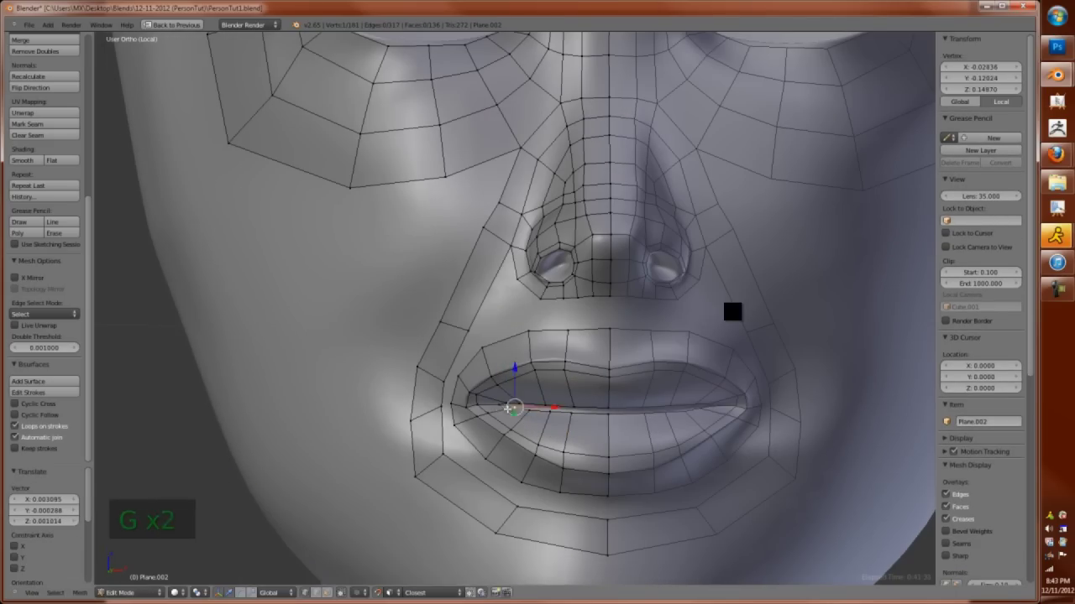
Add a loop cut around the inner lip faces
click(610, 415)
key(ctrl+r)
middle_drag(610, 415, 523, 439)
click(556, 372)
right_click(556, 372)
scroll(498, 411, up, 2)
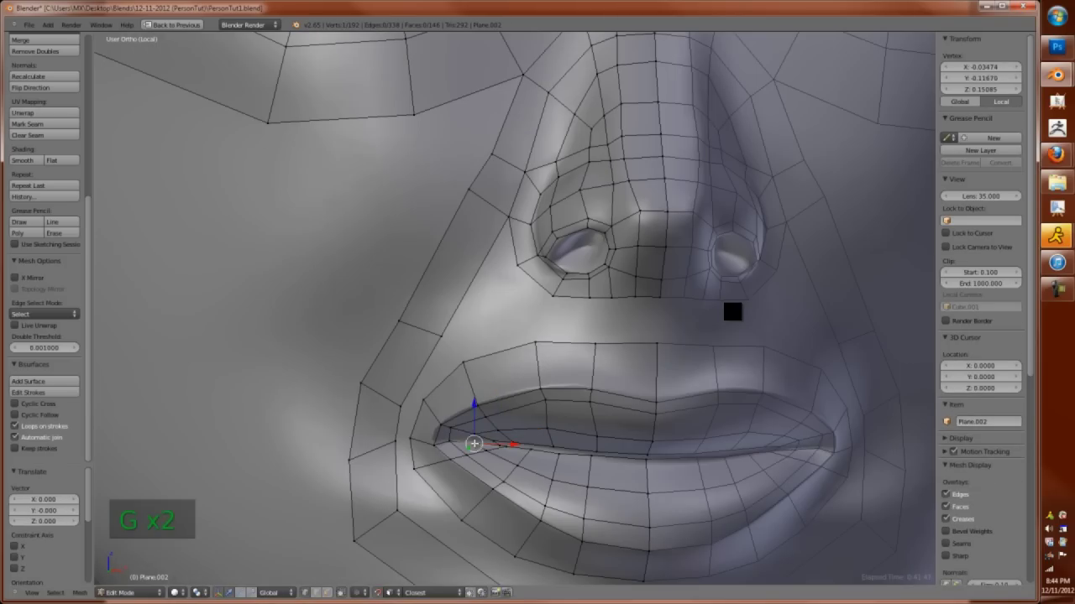
Fill faces between the base of the nose and the upper lip ring in front view
key(Tab)
key(KP_1)
scroll(624, 451, up, 3)
right_click(606, 306)
key(f)
right_click(571, 303)
key(f)
Merge the surplus vertices around the nostril's lower rim and move the remaining vertex into place
alt+right_click(570, 290)
scroll(566, 290, up, 2)
middle_drag(648, 263, 640, 262)
key(z)
key(z)
key(a)
key(a)
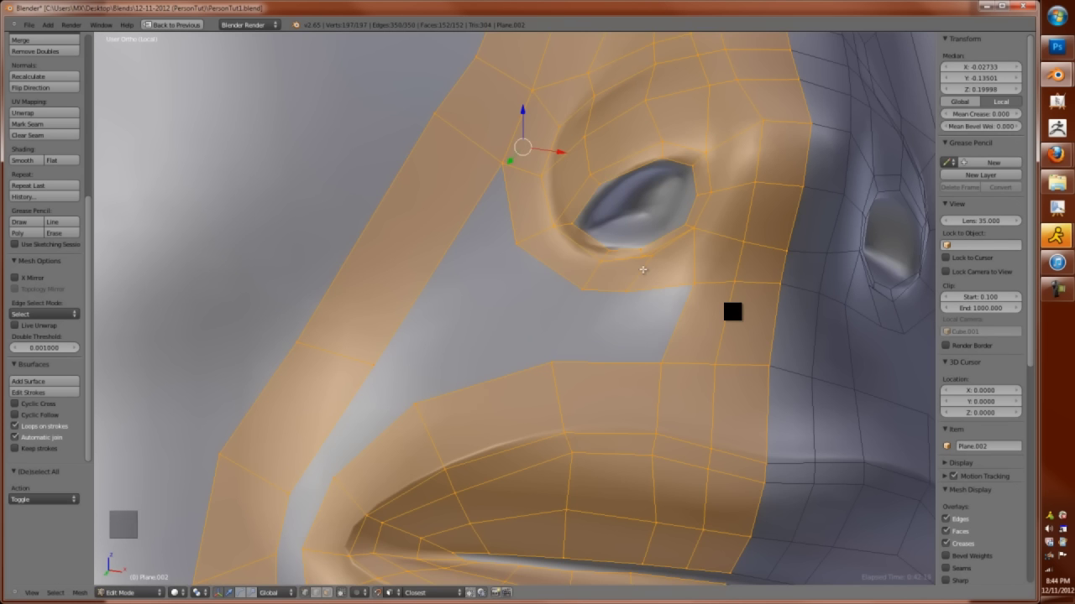
alt+right_click(643, 252)
key(alt+m)
click(643, 252)
key(g)
click(634, 274)
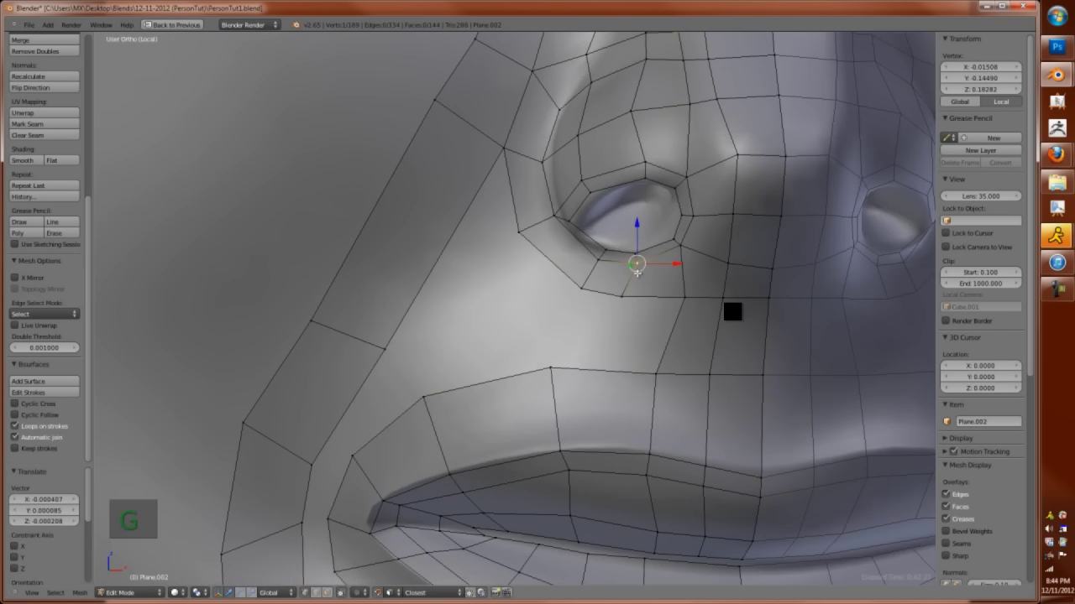
Select the edges between the nostril base and the upper lip ring and bridge them with another face
scroll(634, 275, down, 7)
alt+right_click(544, 315)
shift+middle_drag(529, 318, 531, 338)
key(g)
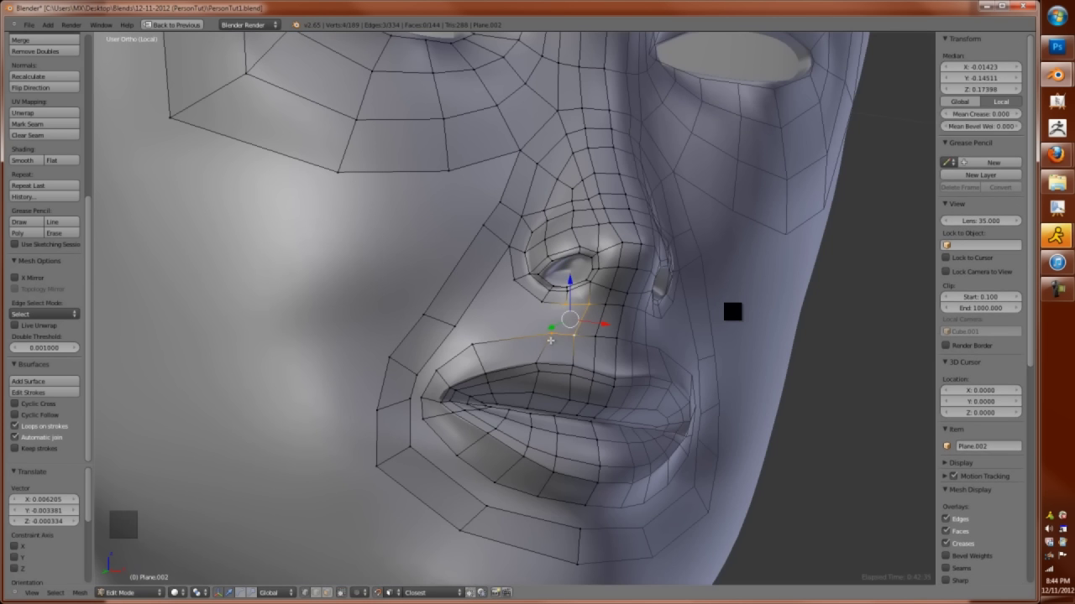
click(530, 338)
right_click(528, 312)
key(KP_1)
key(Tab)
key(Tab)
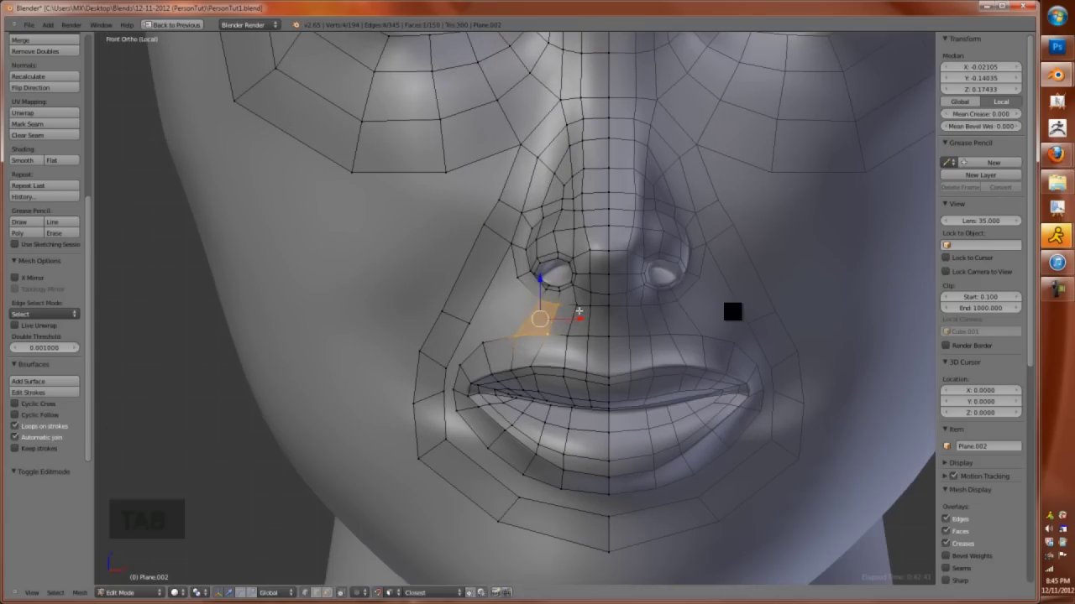
Move the vertices beside the nostril and along the cheek strip to even out the upper lip area
key(g)
key(g)
click(499, 300)
right_click(510, 248)
key(g)
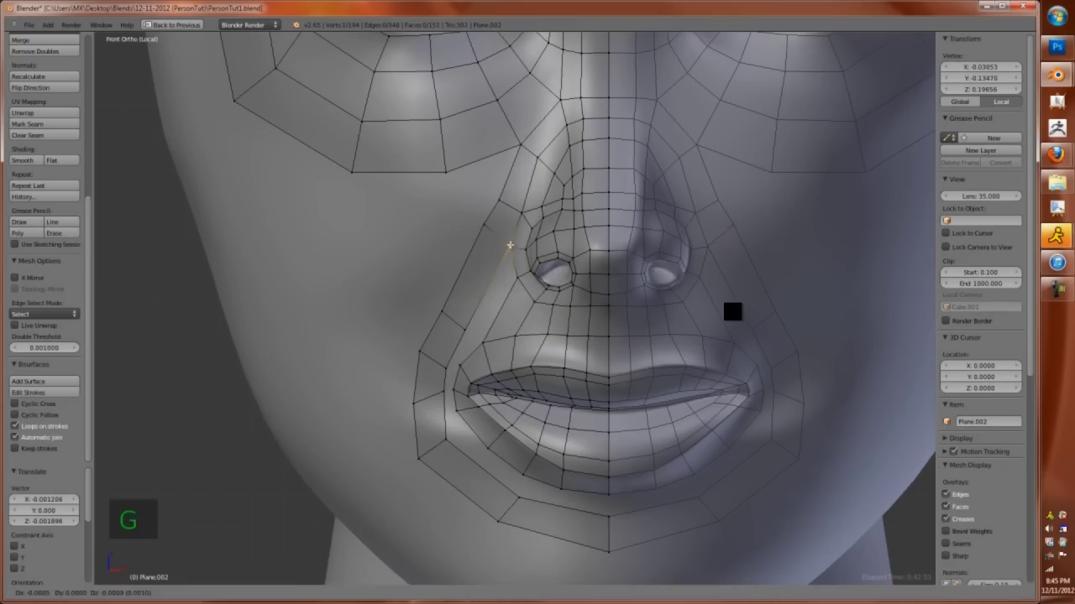
Fill the gap between the cheek strip and the lip ring with faces and adjust the vertices near the mouth corner
right_click(460, 317)
shift+middle_drag(460, 317, 470, 361)
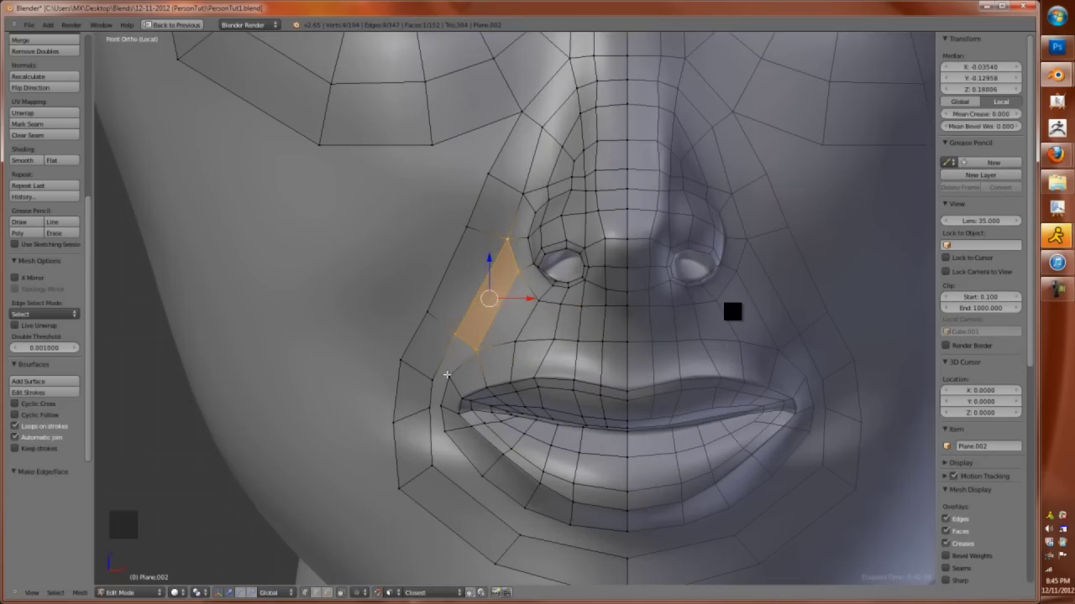
key(f)
shift+right_click(481, 345)
key(g)
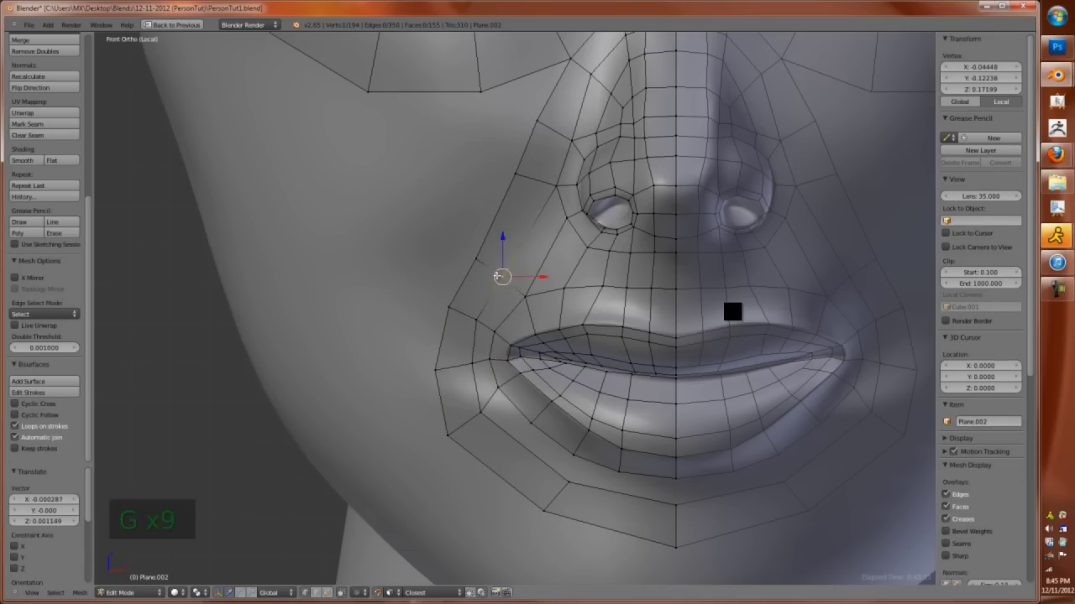
ctrl+middle_drag(516, 166, 516, 193)
right_click(439, 347)
key(g)
Add a loop cut through the faces beside the mouth and reposition the vertices around the lower lip
key(ctrl+r)
click(428, 361)
scroll(470, 395, up, 1)
right_click(544, 420)
key(g)
click(484, 447)
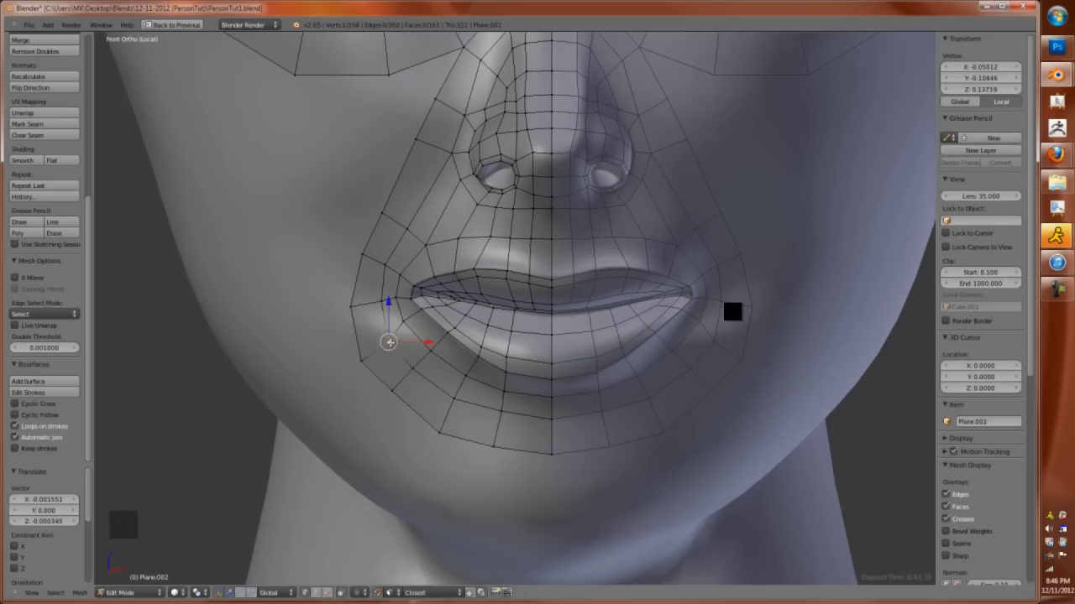
Extrude the lower edge of the mouth ring down over the chin and position the new row of vertices
middle_drag(429, 334, 515, 434)
scroll(504, 445, up, 3)
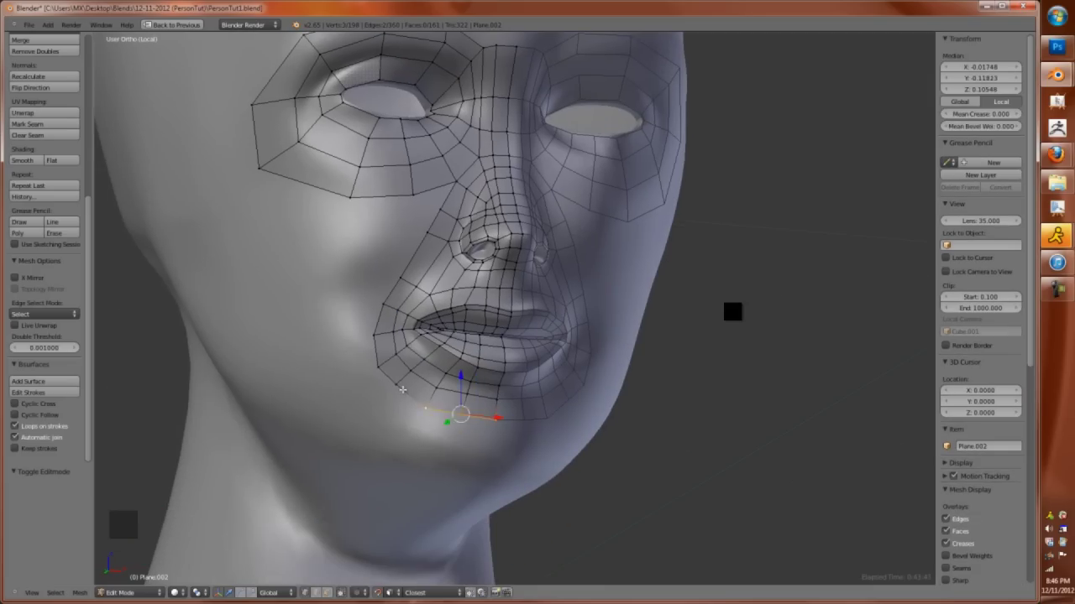
key(g)
key(g)
middle_drag(400, 417, 470, 336)
scroll(470, 336, down, 2)
Add a loop cut through the strip running from the nose side around the mouth and adjust the upper lip vertices
shift+right_click(384, 324)
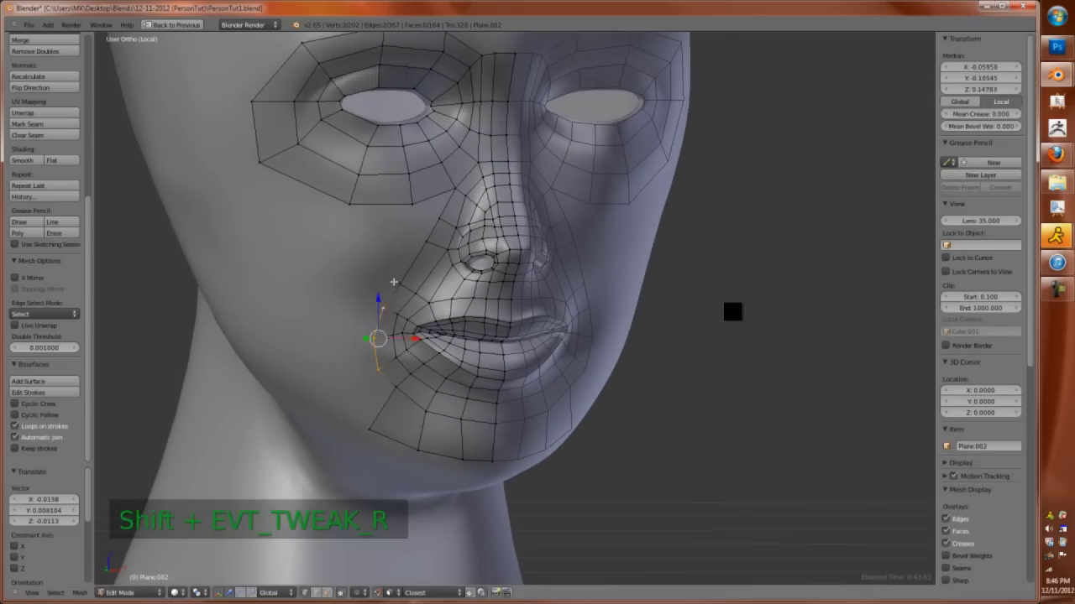
key(ctrl+r)
click(432, 204)
scroll(431, 204, up, 2)
right_click(490, 287)
key(g)
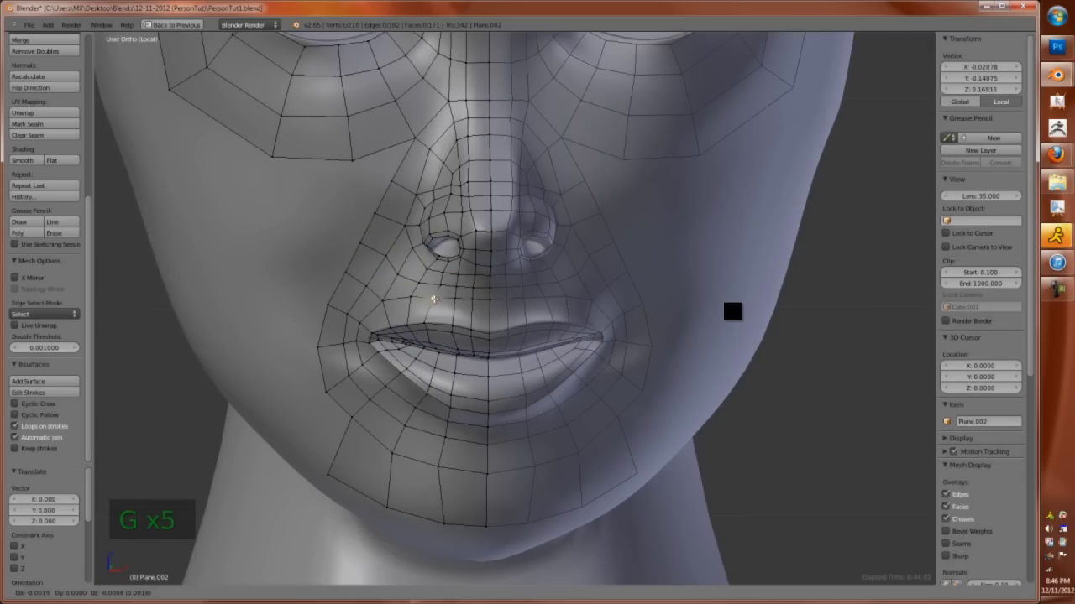
click(424, 277)
Adjust the vertices around the mouth and slide the edge below the lip by a factor of 0.300
middle_drag(424, 277, 470, 285)
key(g)
key(g)
shift+right_click(406, 432)
key(ctrl+e)
right_click(434, 401)
Reposition the vertices and edges of the chin rows below the lower lip to even out their spacing
middle_drag(434, 400, 446, 372)
scroll(446, 372, down, 3)
shift+right_click(514, 467)
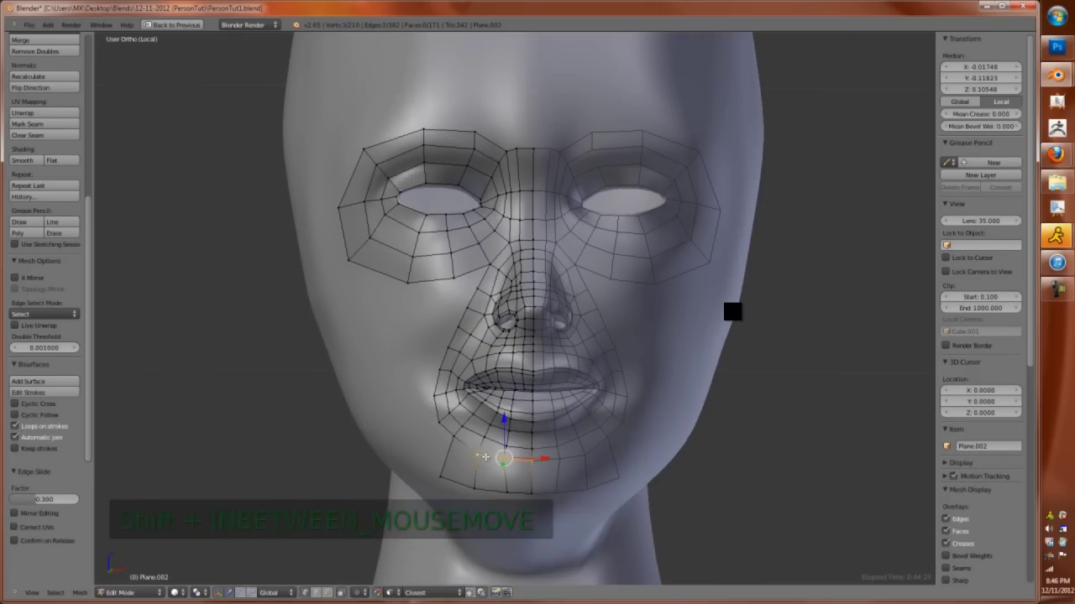
key(g)
key(g)
key(g)
key(g)
key(g)
key(g)
Move the vertices at the outer end of the chin strip to follow the jaw's curvature
middle_drag(520, 453, 470, 445)
right_click(452, 440)
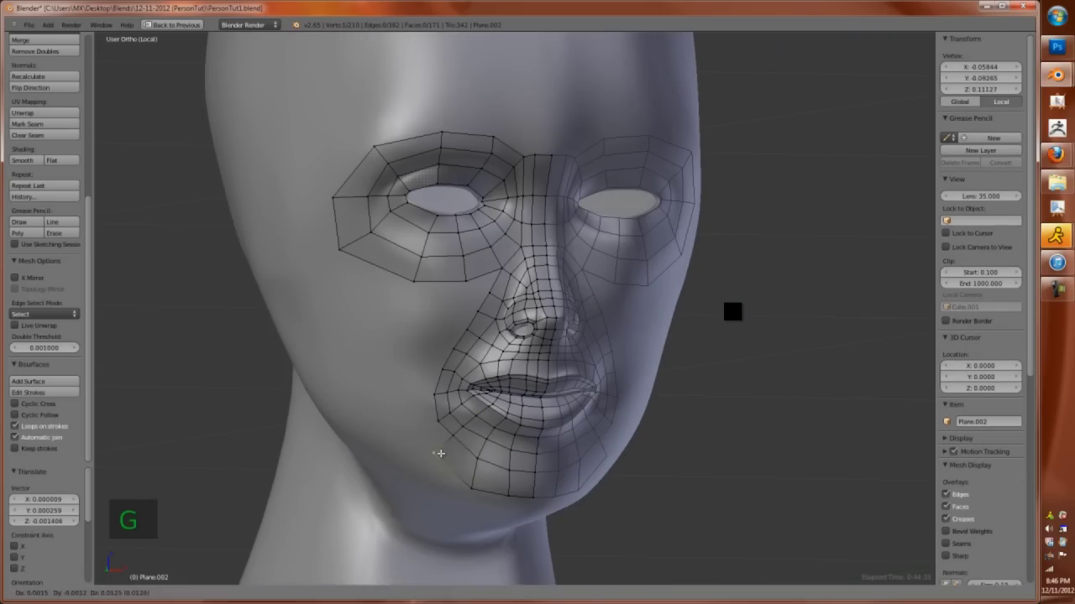
key(g)
key(g)
click(462, 434)
key(g)
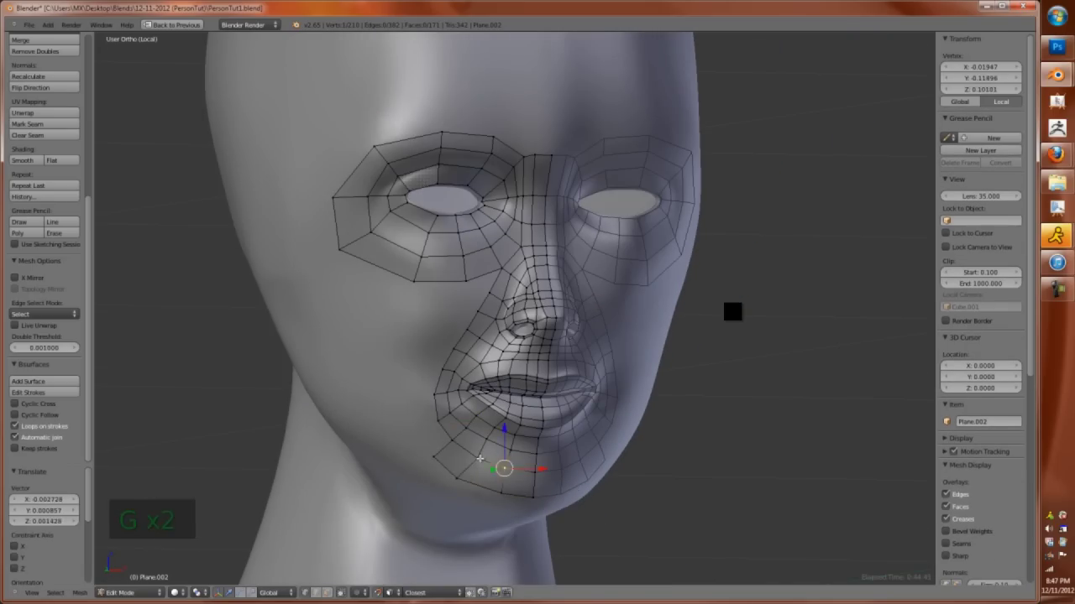
Extrude the outer edges beside the mouth and nose over the cheek, rotate them, and position the new column of vertices
key(Tab)
key(Tab)
key(e)
key(KP_1)
key(r)
right_click(398, 382)
key(g)
key(g)
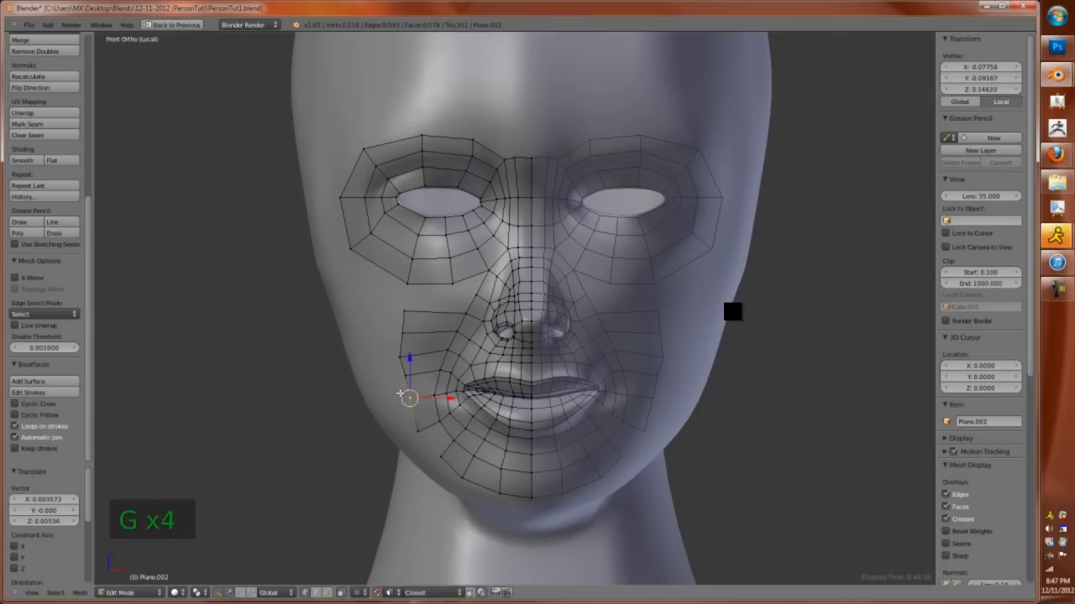
click(403, 307)
Add a vertical loop cut through the cheek strip and bridge its upper edge to the lower eye ring with a face
scroll(403, 307, up, 2)
key(ctrl+r)
click(419, 312)
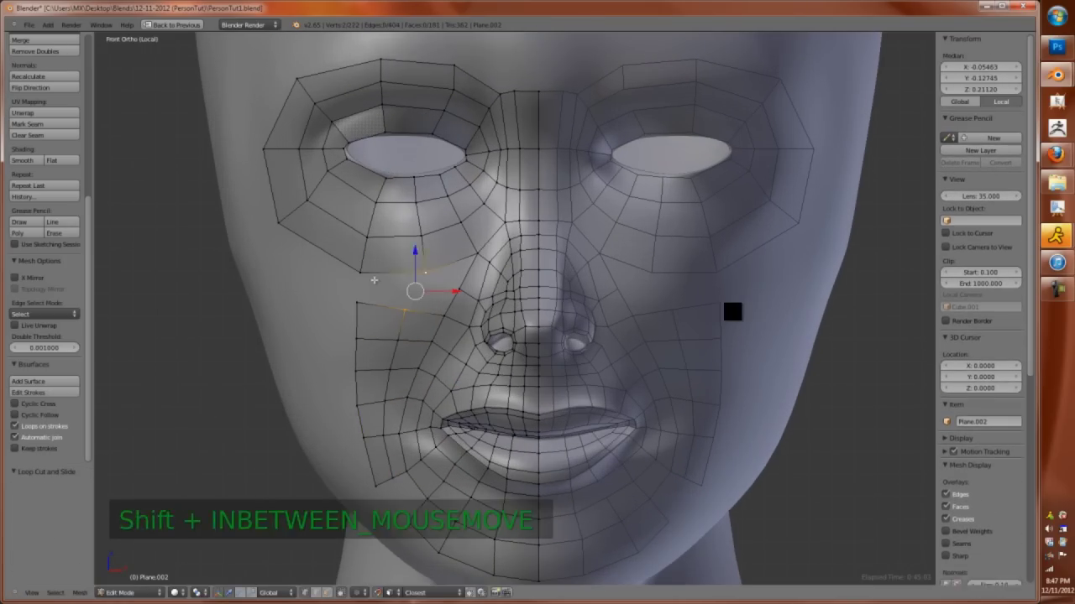
key(f)
key(g)
click(425, 271)
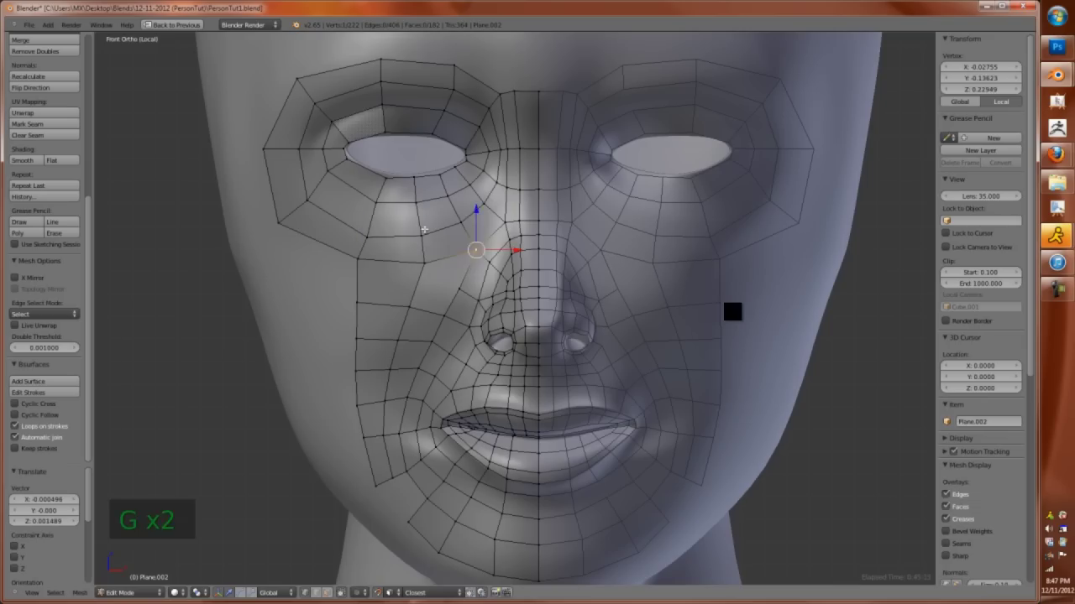
Adjust the vertices below the eye and fill the remaining gap between the eye ring, cheek strip and nose with faces
key(e)
key(g)
click(359, 254)
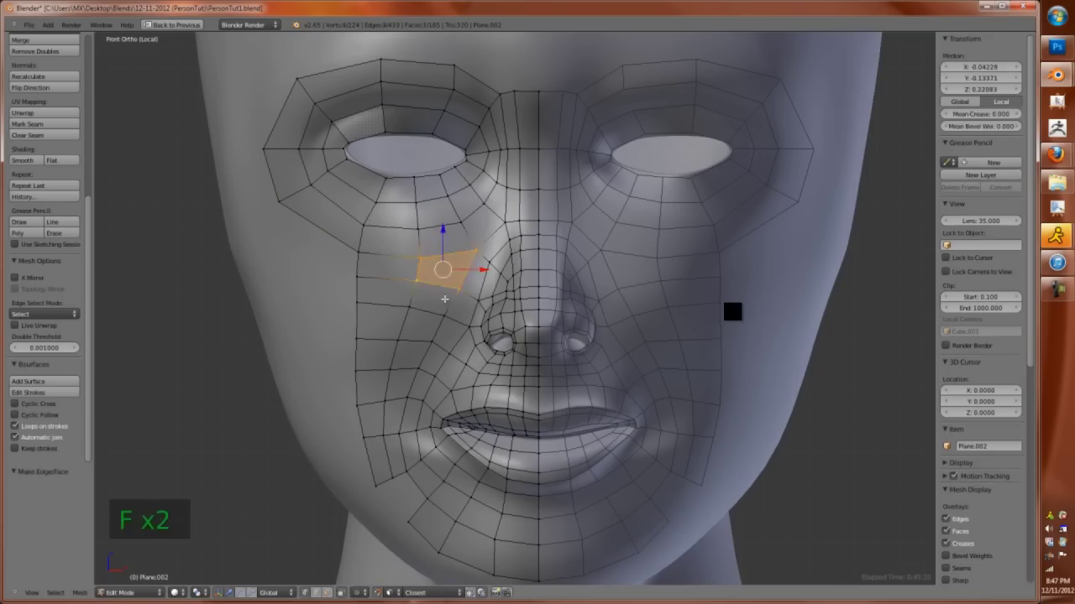
key(f)
key(f)
key(Tab)
key(Tab)
Fill the gap between the lower cheek strip and the chin rows with new faces
middle_drag(523, 526, 459, 412)
key(g)
shift+right_drag(453, 403, 460, 395)
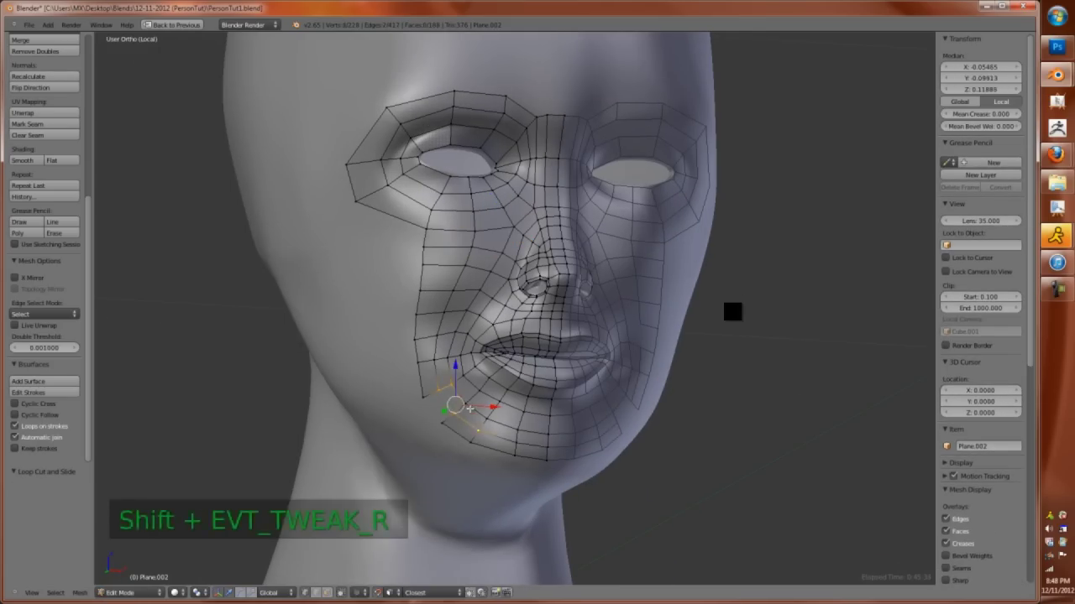
key(f)
key(f)
key(a)
key(a)
Rip the inner brow corner apart from the nose bridge, spread its vertices, and fill the area between the brows with faces
key(KP_1)
scroll(521, 318, up, 3)
key(a)
key(ctrl+r)
key(Escape)
scroll(554, 265, up, 2)
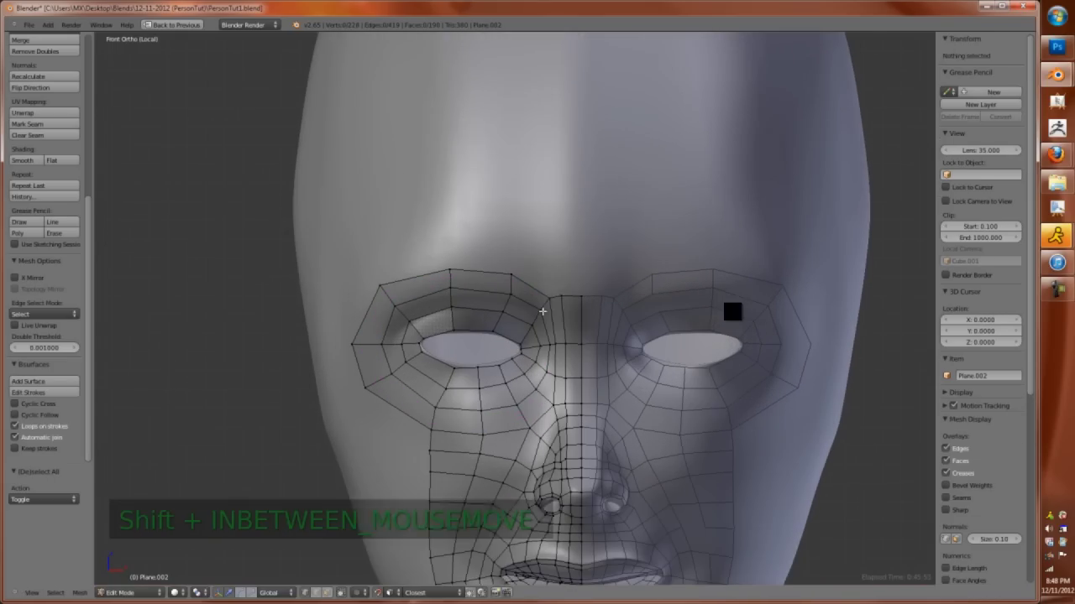
right_click(563, 195)
key(v)
key(g)
click(562, 195)
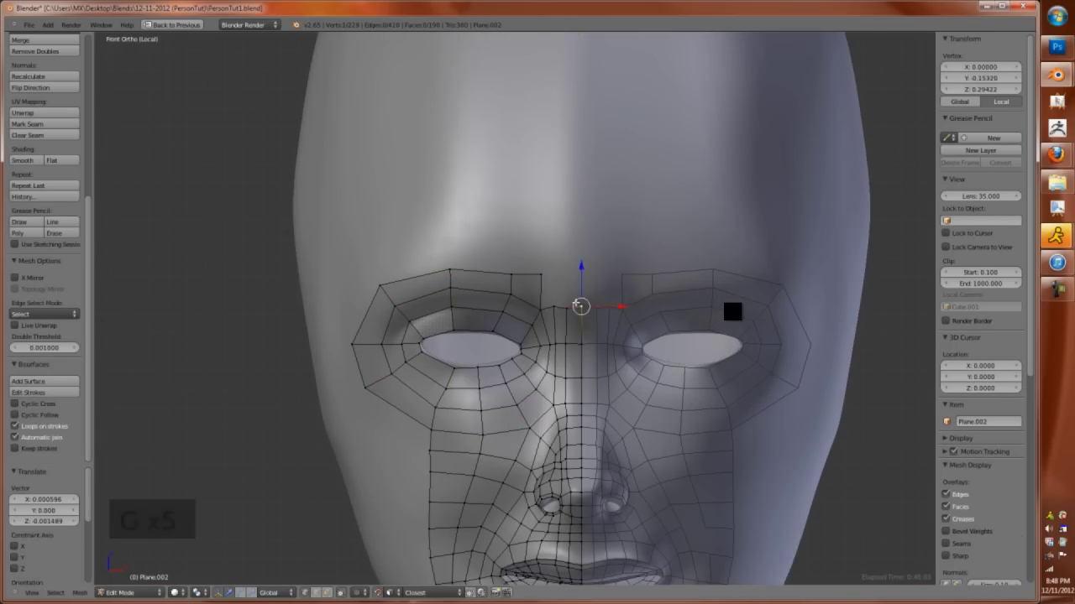
key(f)
Reposition the vertices around the inner eye corner and the side of the nose bridge
key(ctrl+r)
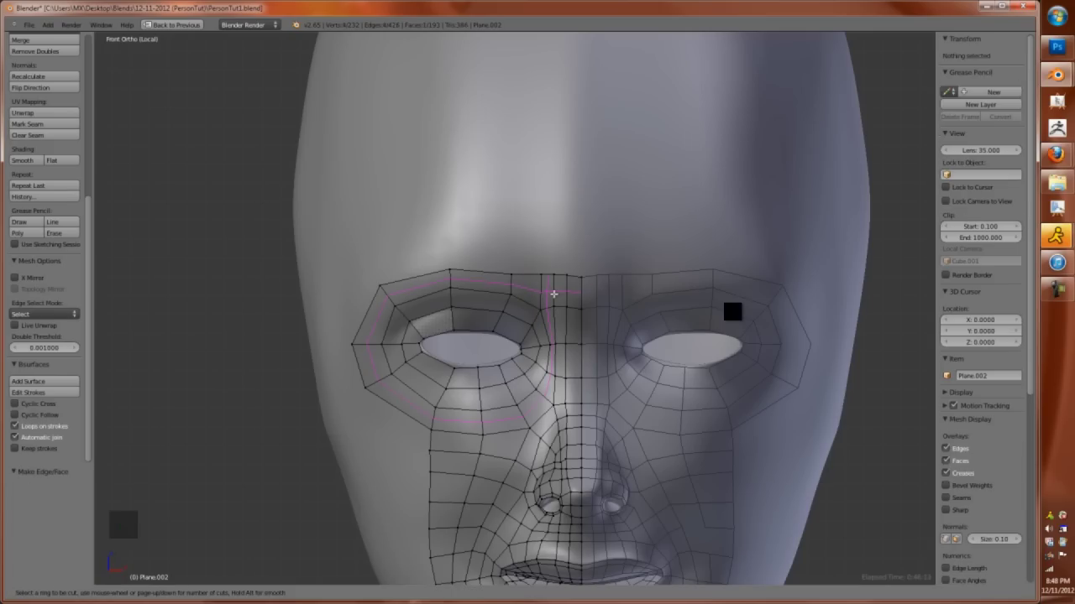
right_click(552, 405)
click(527, 291)
key(g)
click(538, 360)
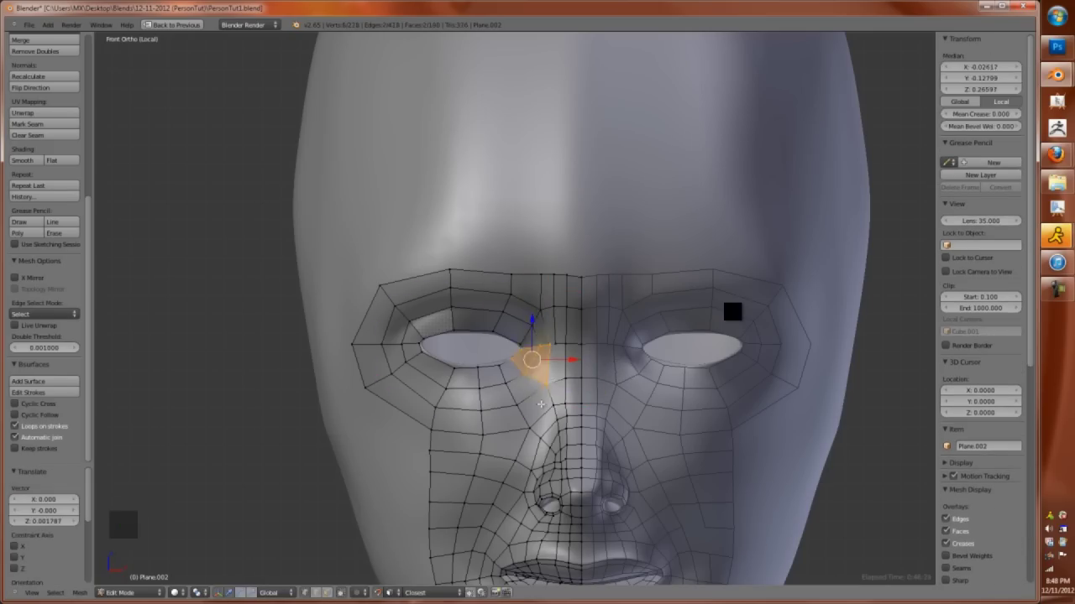
scroll(516, 382, up, 2)
key(g)
click(564, 416)
Delete the surplus geometry near the inner eye corner and adjust the neighbouring vertices around the eye
scroll(565, 417, down, 2)
key(x)
click(540, 333)
key(g)
click(550, 399)
middle_drag(550, 400, 469, 364)
key(g)
click(452, 310)
Extrude the outer border edges of the cheek back toward the side of the head and scale the new row
middle_drag(452, 311, 462, 336)
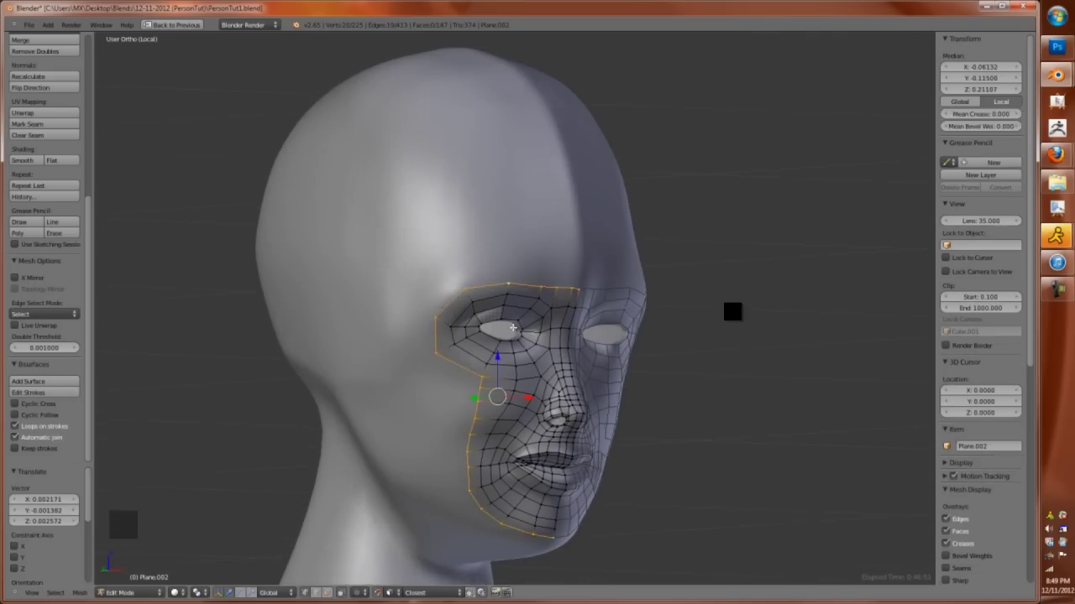
right_click(439, 353)
alt+shift+right_click(466, 473)
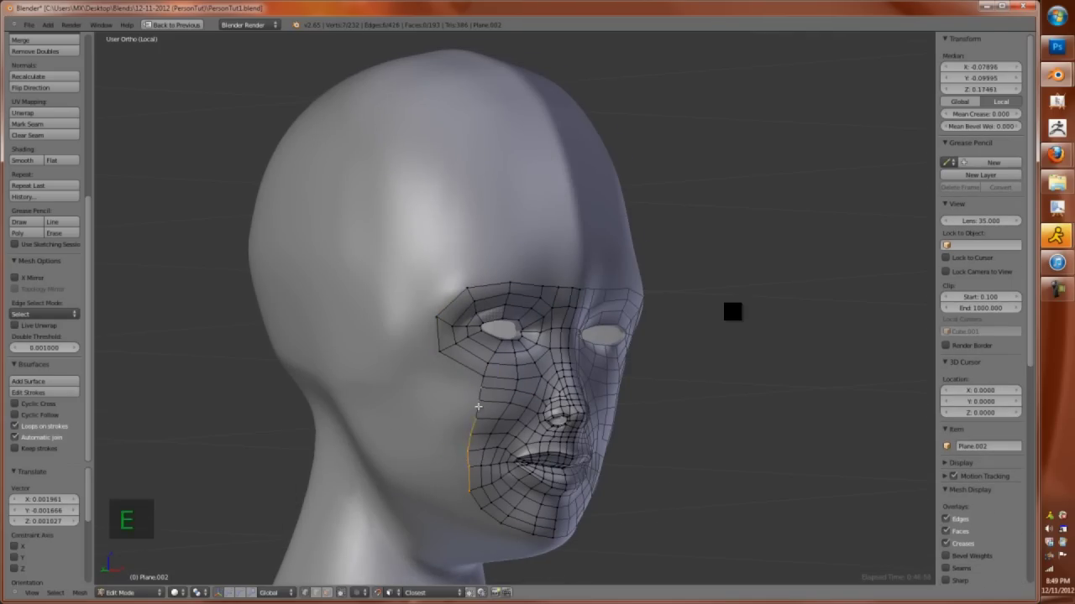
key(e)
key(s)
click(453, 466)
Position the new vertices along the side of the cheek and jaw to form an even curve
middle_drag(453, 466, 442, 452)
right_click(414, 399)
key(g)
key(g)
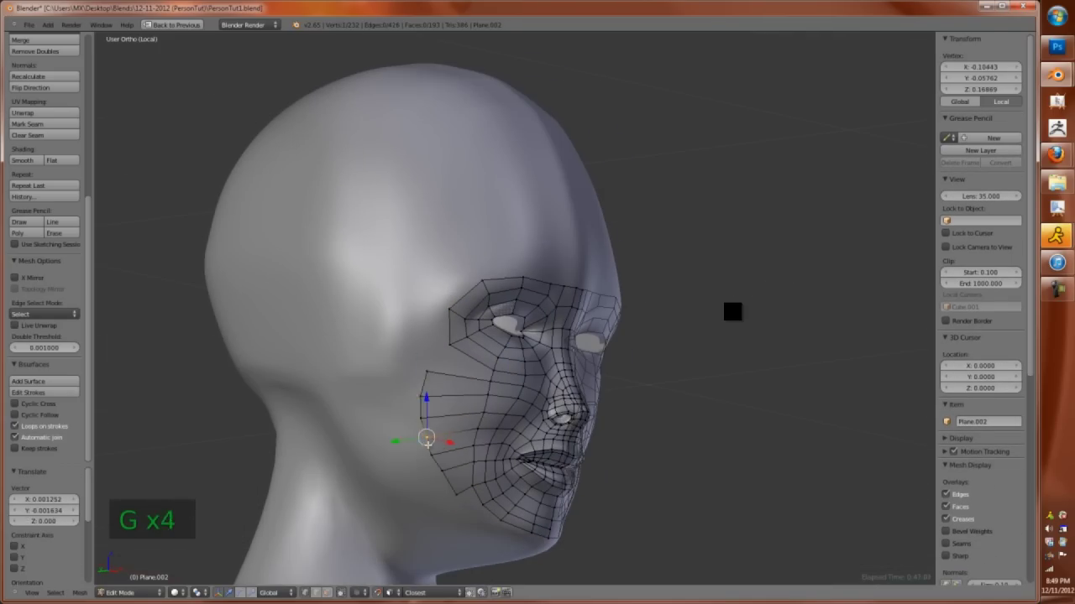
click(459, 503)
middle_drag(459, 504, 470, 491)
Extrude the upper brow edges up over the forehead and even out the vertices along the brow
key(KP_1)
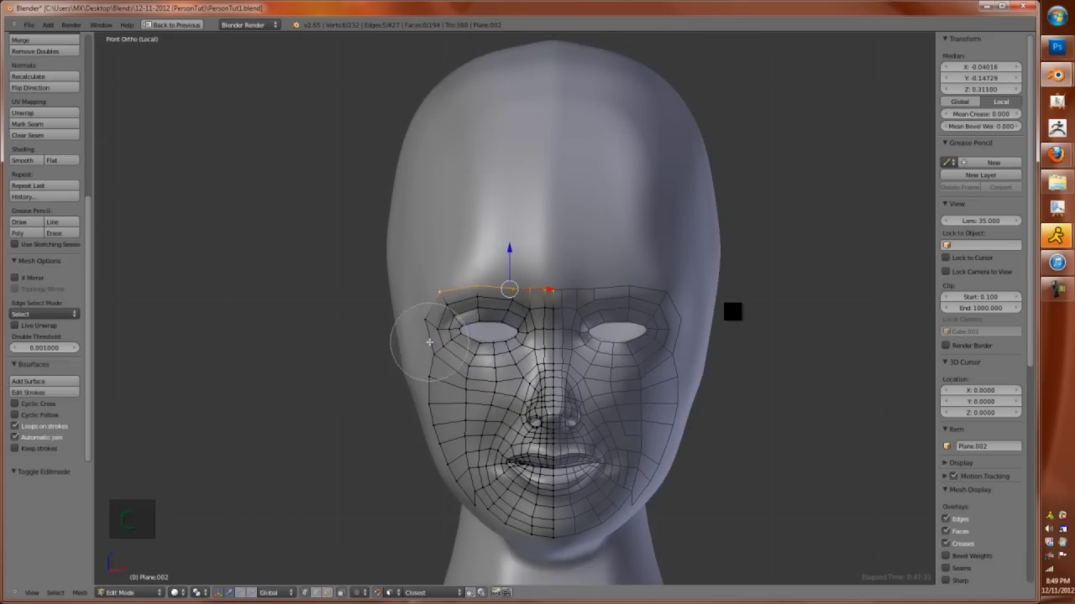
key(e)
click(538, 277)
right_click(542, 288)
key(g)
key(g)
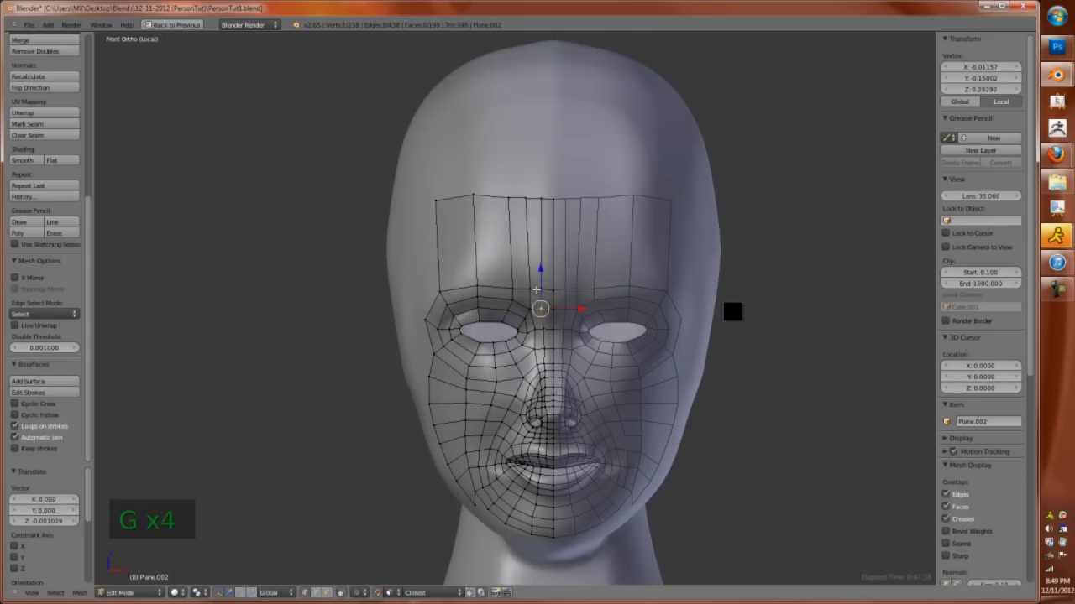
key(g)
click(514, 302)
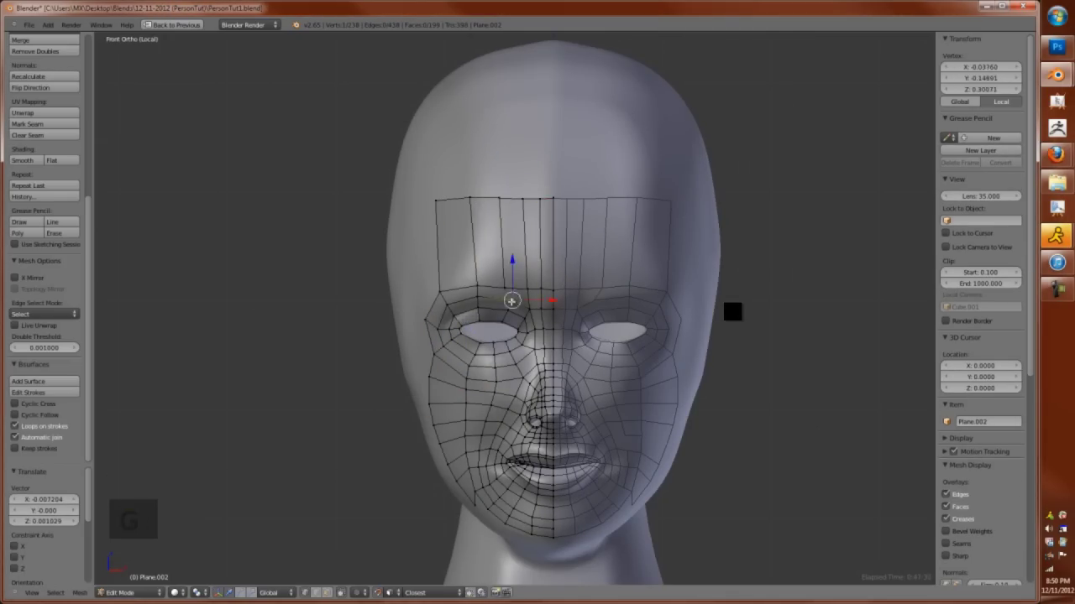
Move the outer upper corner vertex of the forehead strip onto the temple
middle_drag(524, 288, 600, 285)
key(g)
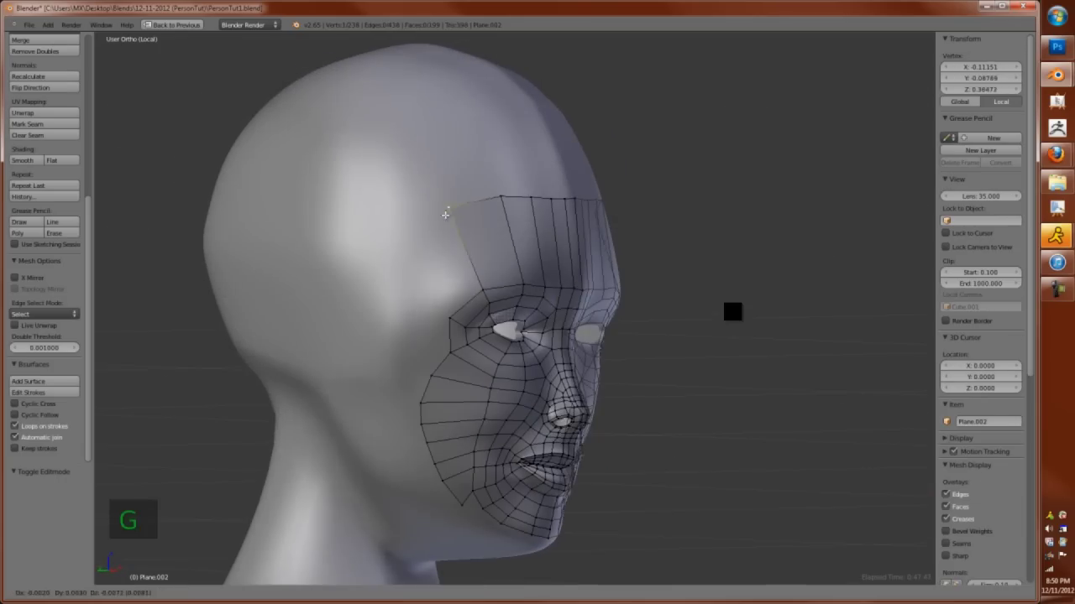
Move the outer vertices of the new forehead strip to follow the head surface above the outer brow
click(498, 222)
key(g)
middle_drag(498, 222, 470, 227)
key(g)
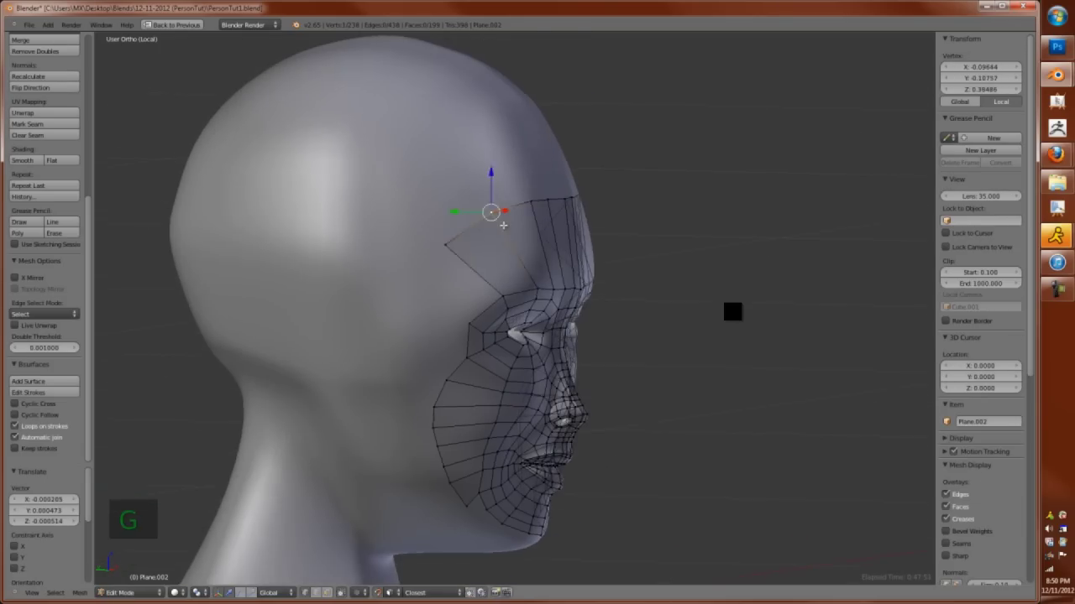
click(495, 224)
click(535, 208)
middle_drag(536, 208, 504, 210)
Extrude and fill faces around the temple to connect the forehead strip with the outer cheek, positioning the new vertices
right_click(437, 326)
key(e)
click(412, 278)
key(f)
middle_drag(412, 277, 455, 339)
key(ctrl+r)
key(ctrl+z)
click(470, 252)
key(f)
key(g)
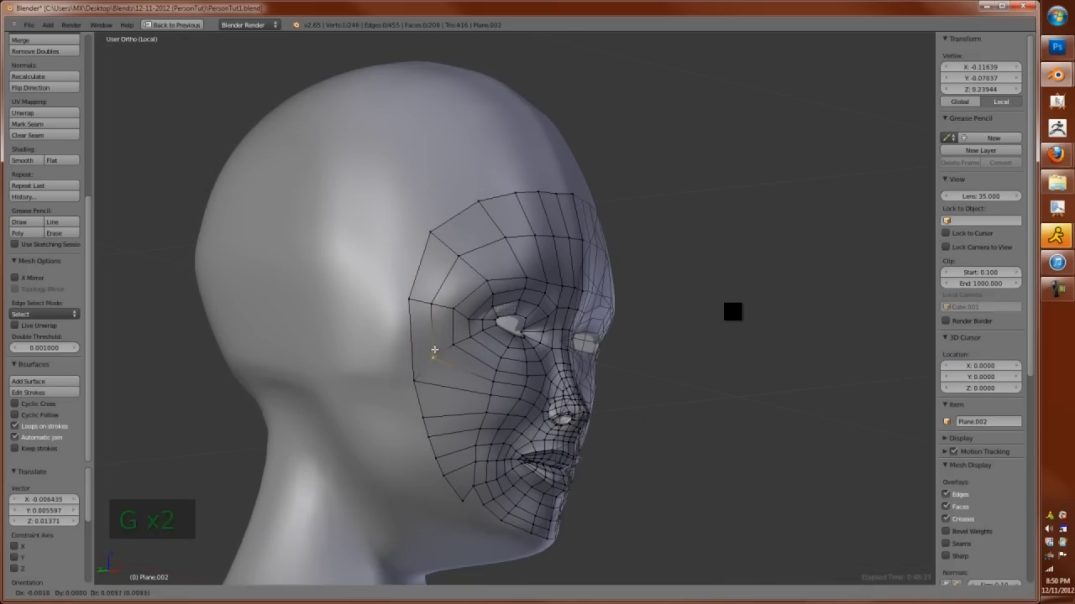
Expand the viewport display settings and save the blend file
key(Tab)
key(Tab)
middle_drag(475, 506, 454, 504)
scroll(974, 378, down, 4)
click(945, 351)
key(ctrl+s)
Extrude new faces from the jaw corner and from the lower edge of the chin
key(a)
middle_drag(669, 405, 459, 445)
scroll(569, 401, up, 6)
key(a)
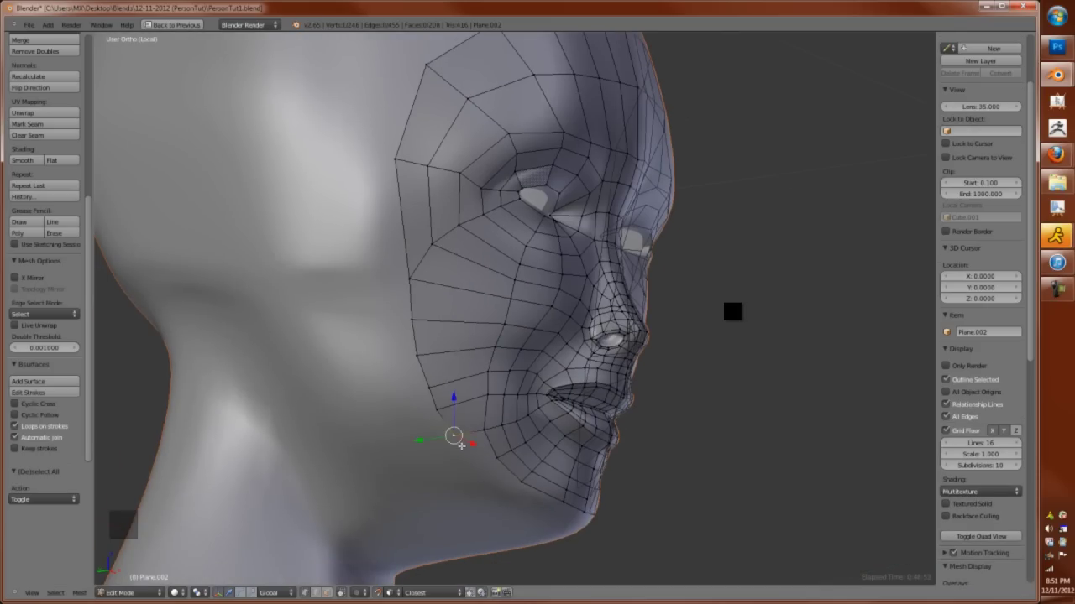
click(479, 440)
key(e)
middle_drag(563, 500, 530, 487)
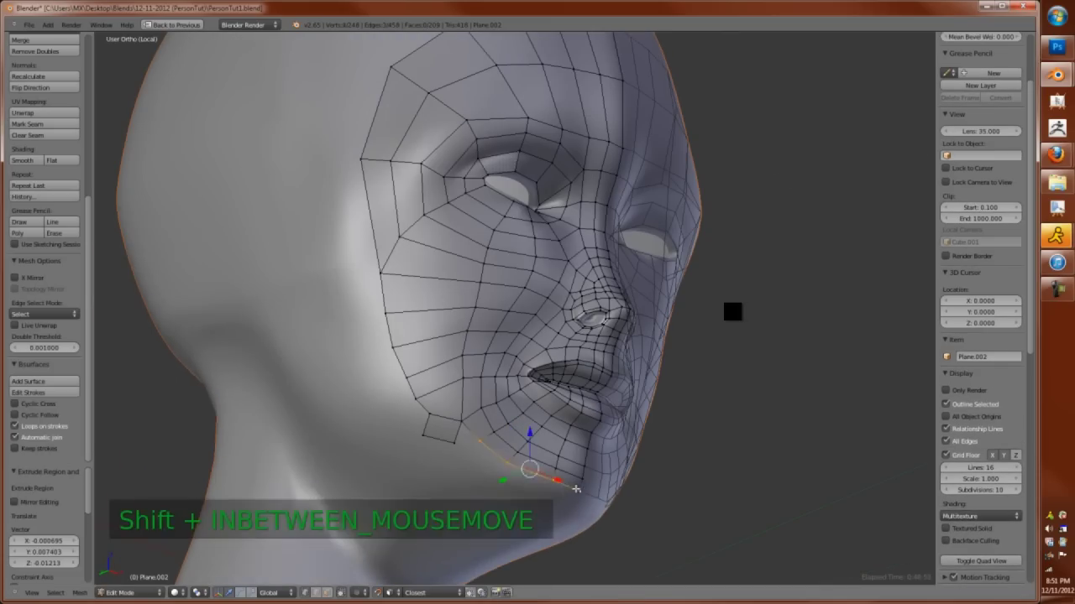
Reposition the new jawline vertices and the vertices beside the eye to even out the face topology
key(g)
key(g)
middle_drag(468, 470, 421, 381)
click(443, 437)
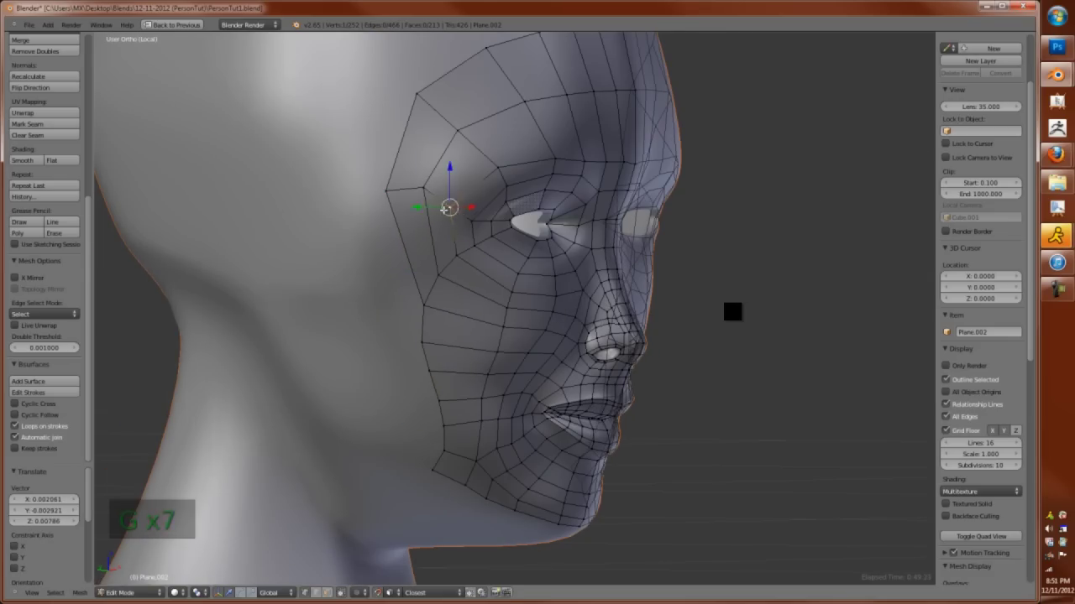
scroll(386, 170, down, 5)
middle_drag(385, 169, 489, 215)
key(Tab)
key(g)
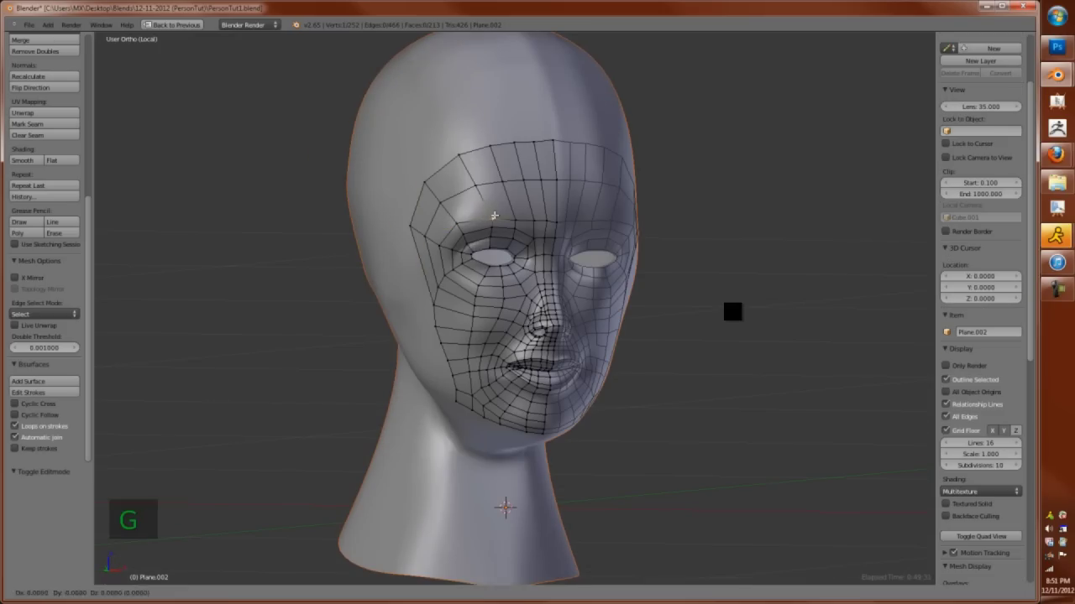
In the left orthographic view, extrude a strip of faces from the jaw corner back and up toward the ear
scroll(489, 146, down, 3)
key(ctrl+KP_3)
key(Tab)
scroll(488, 420, up, 5)
key(Tab)
ctrl+click(432, 370)
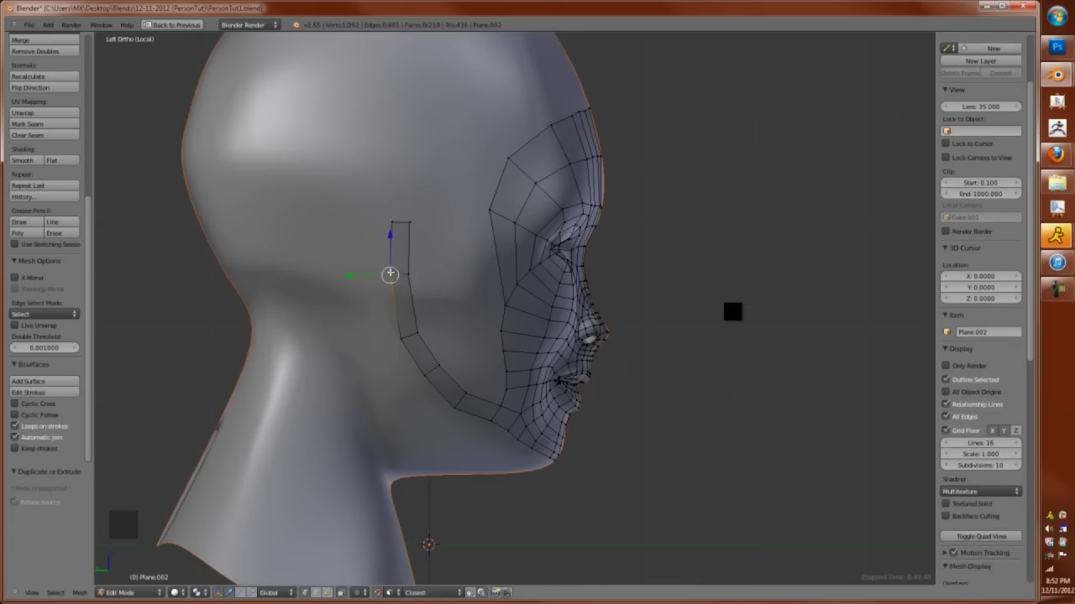
Grow the selection on the jaw-to-ear strip and shift it to follow the jawline, then deselect everything
key(ctrl+KP_Add)
key(ctrl+KP_Add)
key(g)
click(401, 319)
key(a)
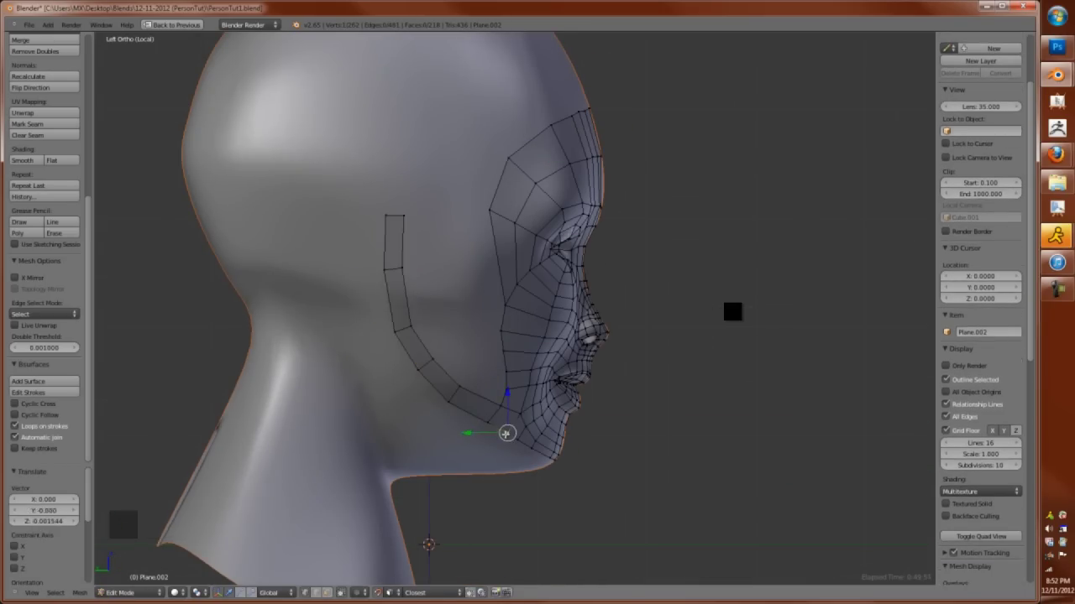
Extend the lower edge loop of the jaw strip into a new row of faces wrapping under the jaw
alt+right_click(398, 337)
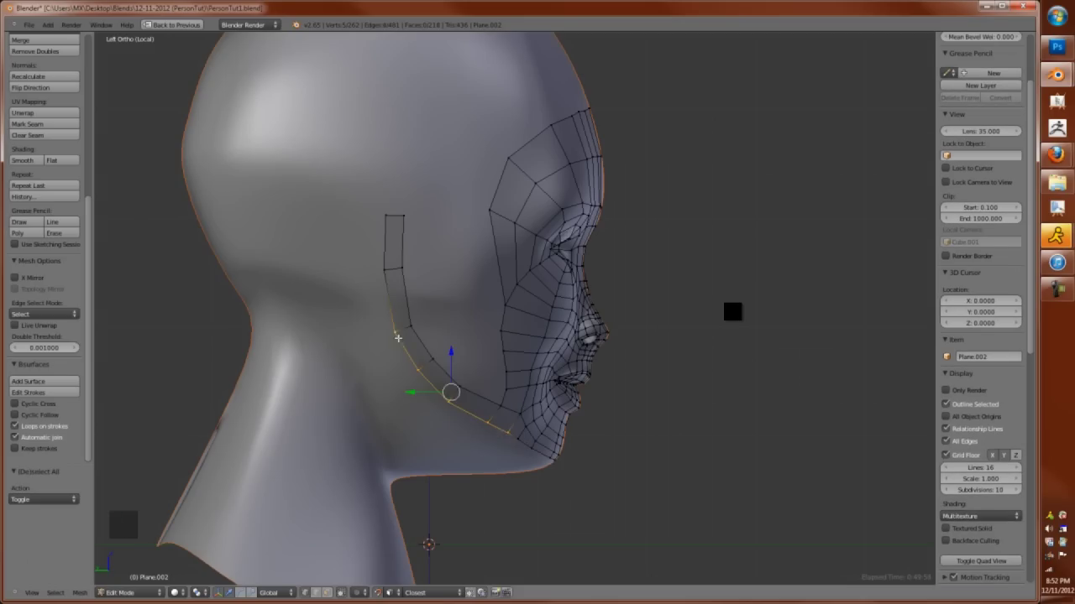
click(463, 449)
key(g)
click(508, 449)
middle_drag(508, 448, 470, 353)
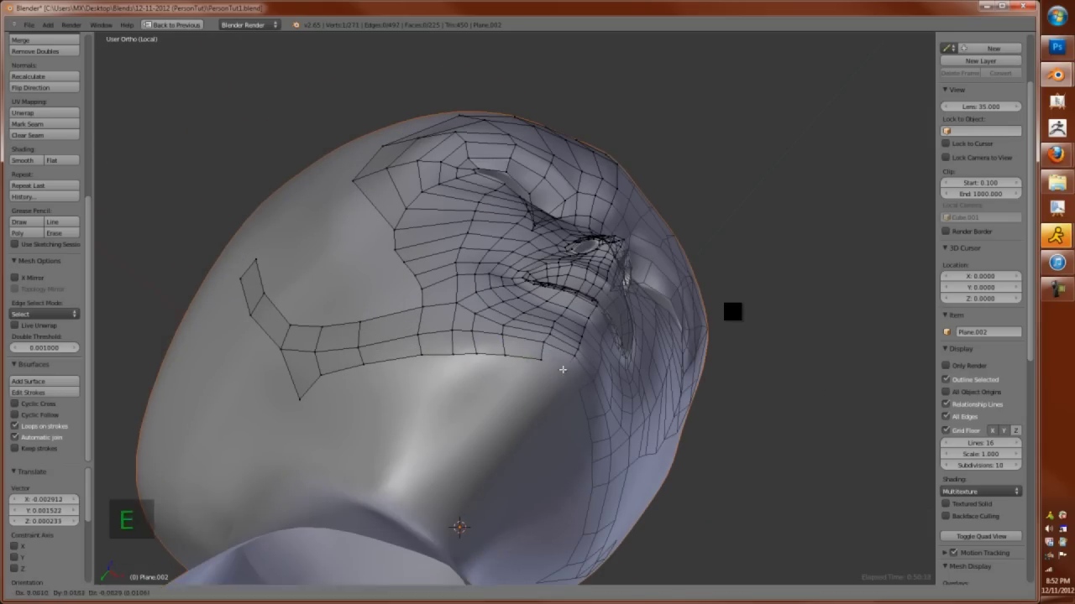
Extrude the edge loop under the jaw across to the centre line beneath the chin and position it
alt+right_click(348, 372)
key(e)
click(484, 406)
key(g)
click(483, 406)
middle_drag(484, 406, 501, 331)
key(g)
click(501, 330)
key(e)
key(g)
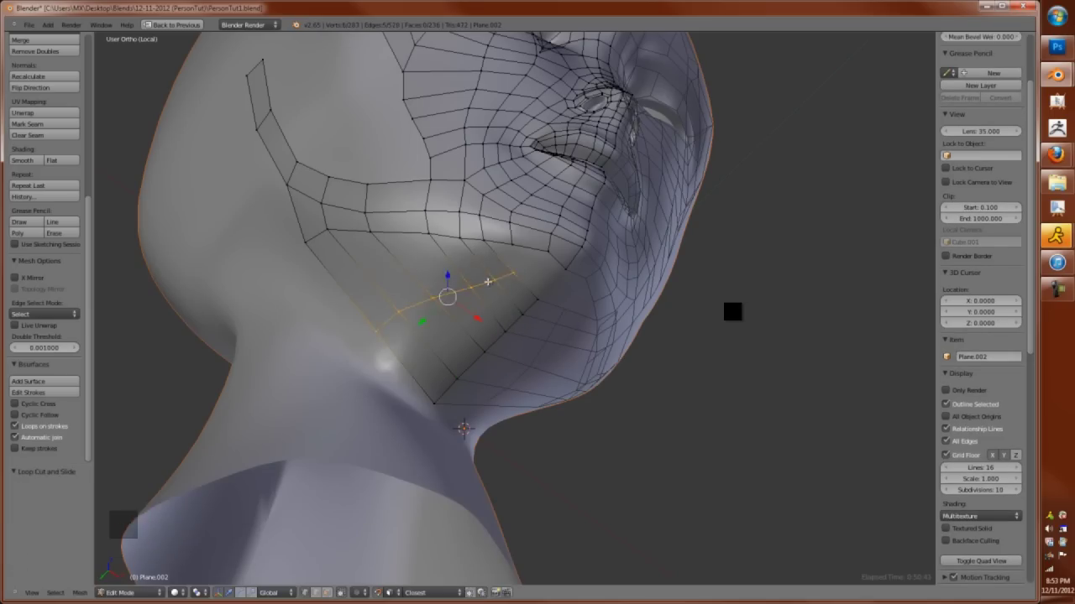
Fill the gap beneath the front of the chin with faces and reposition the adjoining vertices
click(401, 316)
shift+click(508, 252)
key(g)
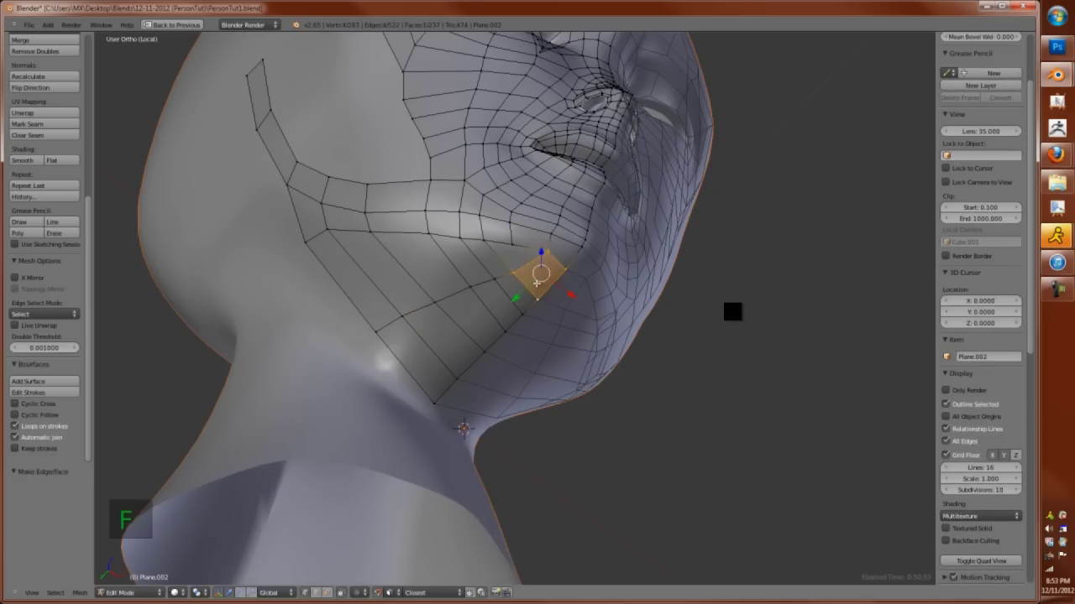
click(504, 239)
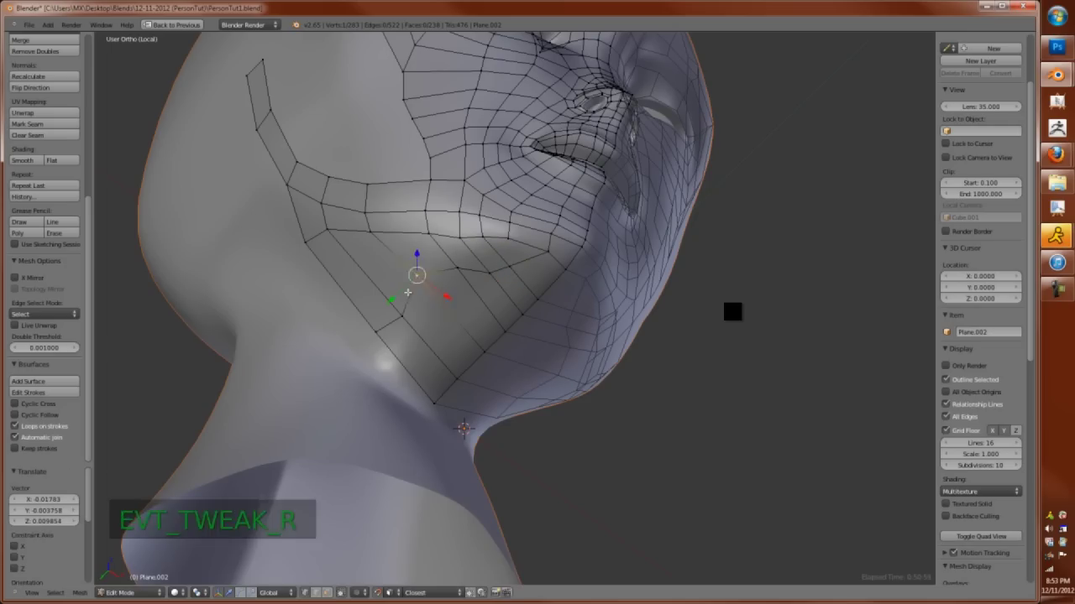
Change the mesh selection mode and delete the vertices of the under-chin faces along the centre line
middle_drag(544, 254, 422, 444)
scroll(504, 302, down, 3)
key(a)
scroll(489, 341, up, 3)
key(ctrl+Tab)
click(420, 448)
right_click(478, 382)
key(x)
click(467, 339)
middle_drag(467, 339, 355, 353)
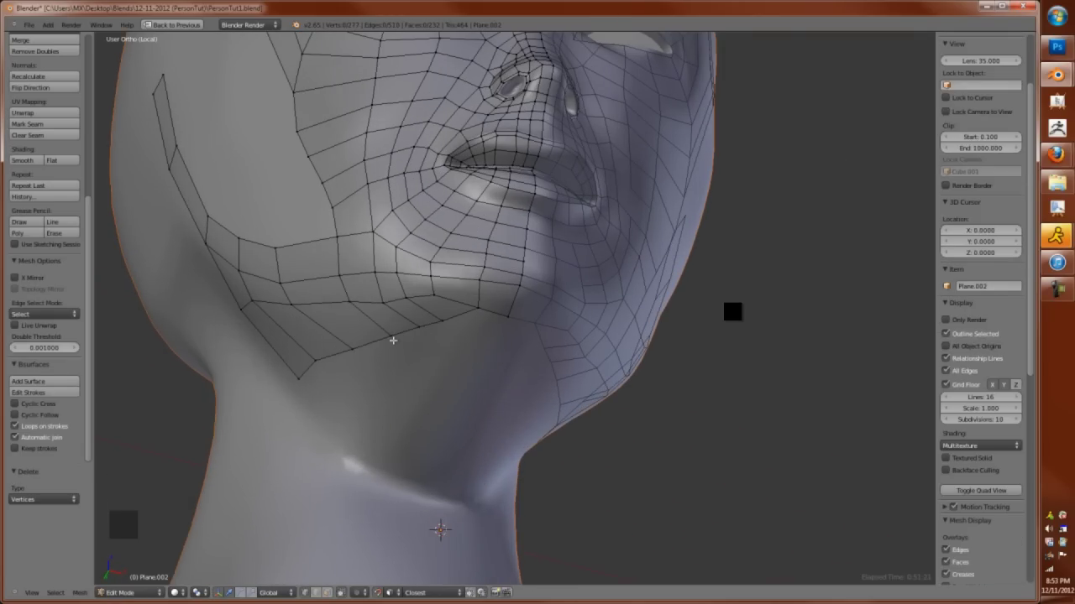
Rebuild the faces under the chin out to the centre line and add a loop cut through them
right_click(388, 340)
click(571, 475)
middle_drag(571, 475, 422, 359)
key(g)
key(g)
click(487, 301)
key(ctrl+r)
click(467, 263)
right_click(467, 262)
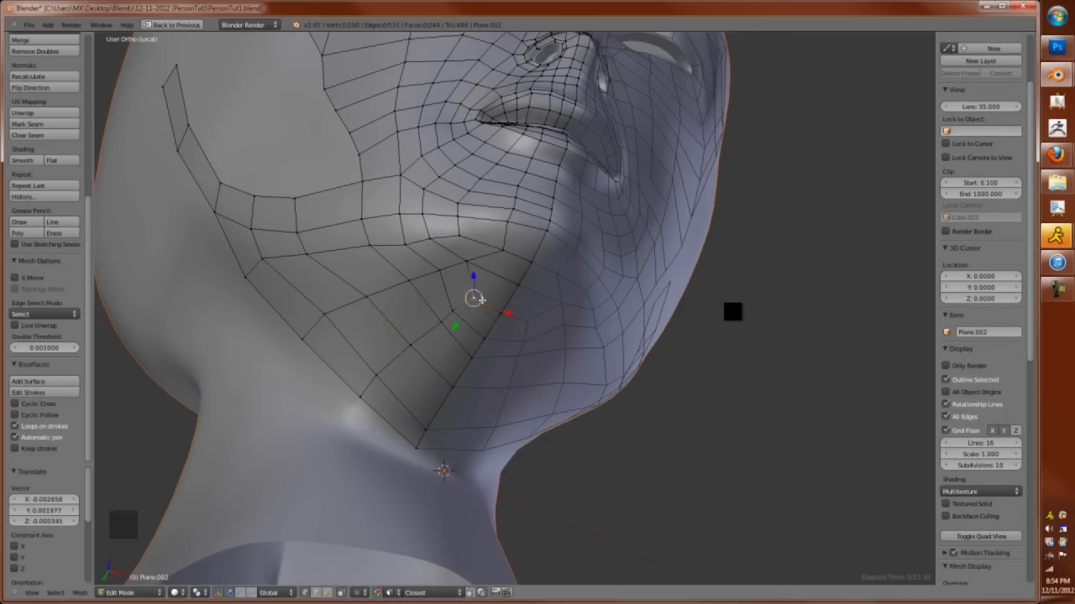
Adjust a vertex under the chin and delete an unwanted edge there after changing the selection mode
middle_drag(475, 249, 456, 336)
key(Tab)
key(Tab)
key(g)
click(400, 318)
key(ctrl+Tab)
click(427, 339)
key(x)
click(449, 347)
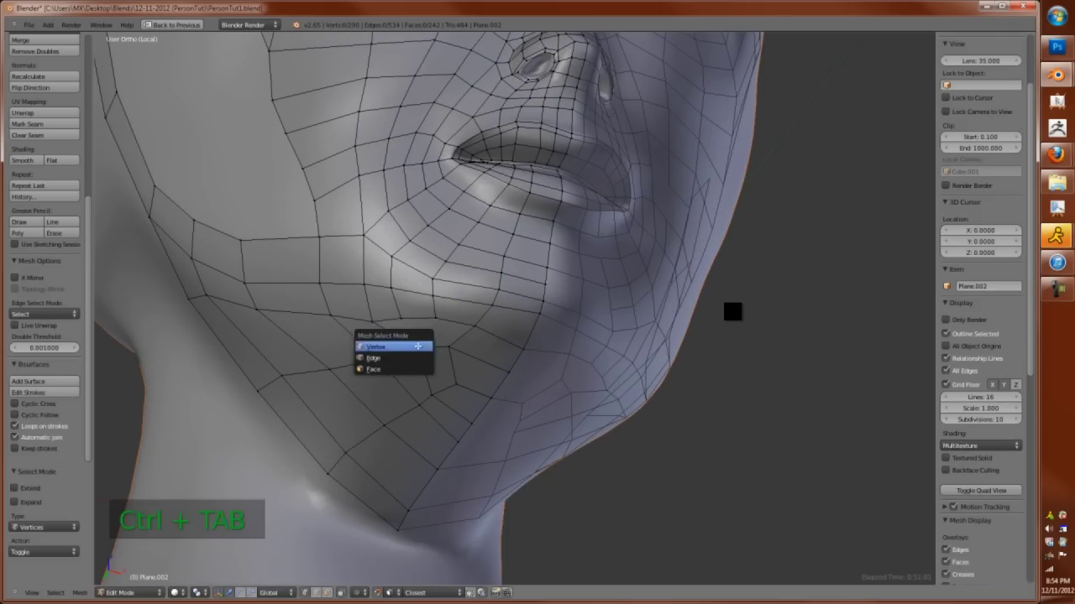
Return to vertex selection, close the gap under the jaw and reposition the surrounding vertices
click(376, 347)
right_click(432, 344)
key(g)
key(g)
click(471, 324)
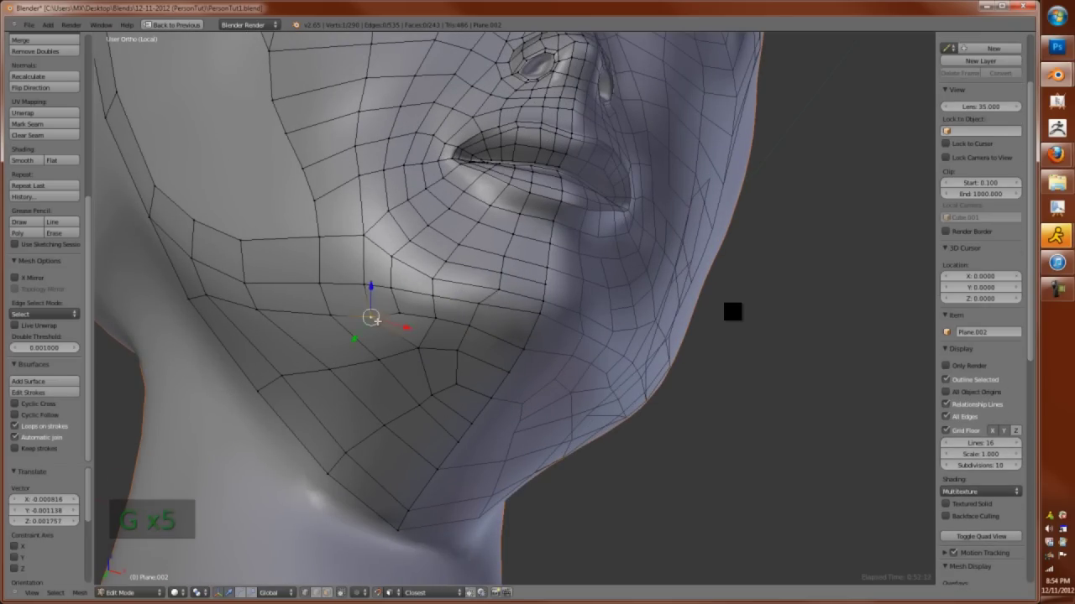
click(375, 319)
Fill a face between the cheek and the jaw-to-ear strip and add a loop cut across the strip
key(Tab)
scroll(492, 352, down, 5)
middle_drag(492, 352, 445, 395)
key(Tab)
key(f)
key(ctrl+r)
click(375, 351)
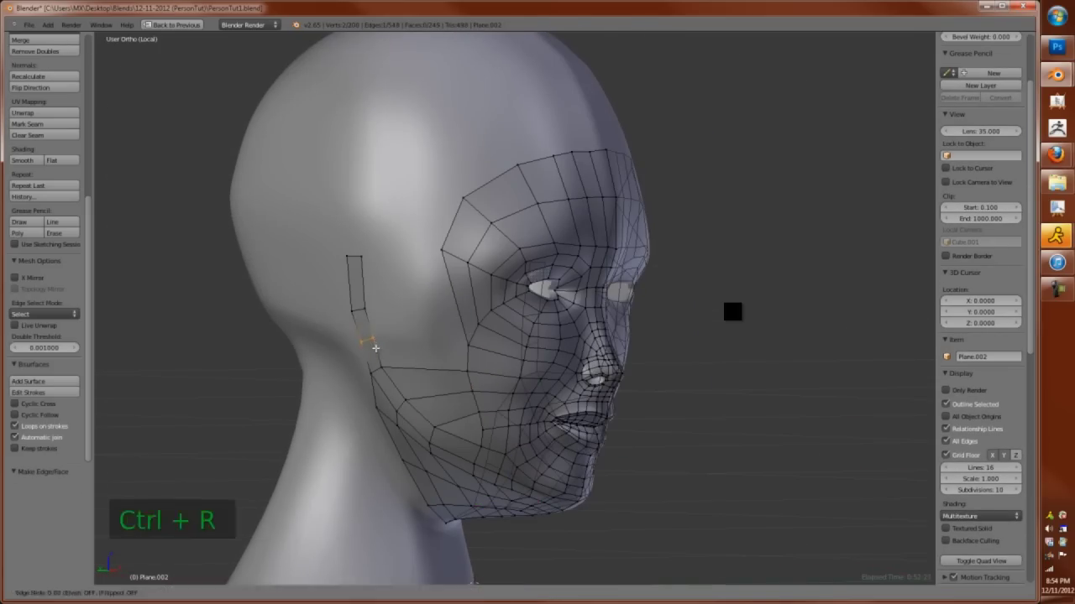
Fill the remaining gap between the cheek mesh and the jaw strip with faces
shift+right_click(422, 351)
key(f)
middle_drag(422, 351, 395, 372)
right_click(395, 372)
shift+right_click(433, 405)
key(f)
middle_drag(433, 404, 460, 385)
key(a)
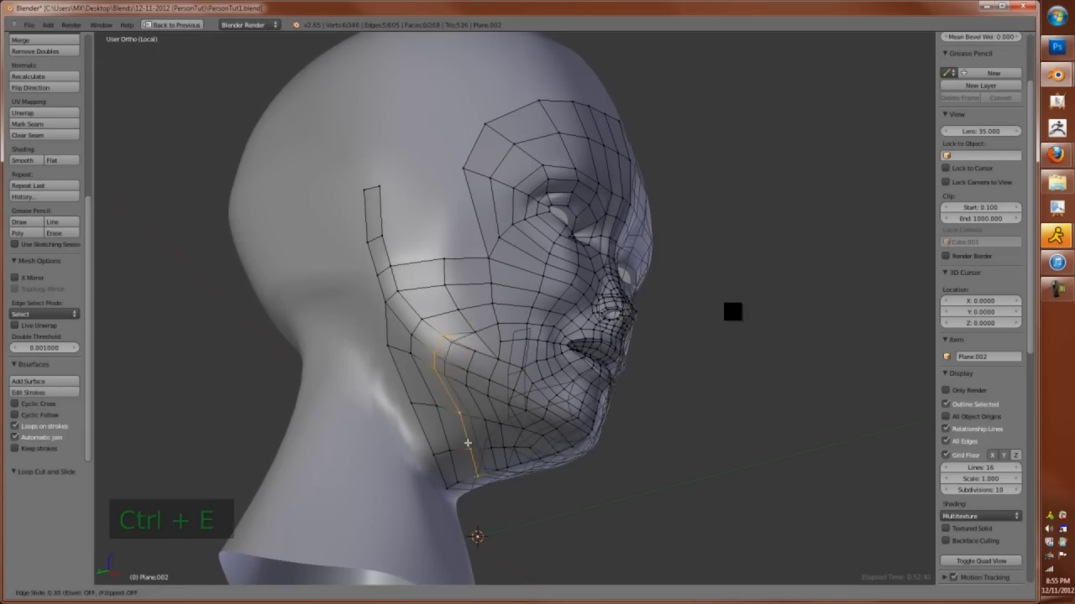
right_click(431, 384)
Examine the face mesh from the front against the reference drawings outside local view
key(Tab)
key(KP_1)
key(a)
key(a)
middle_drag(518, 373, 554, 323)
key(a)
right_click(554, 322)
key(Tab)
key(Tab)
key(Tab)
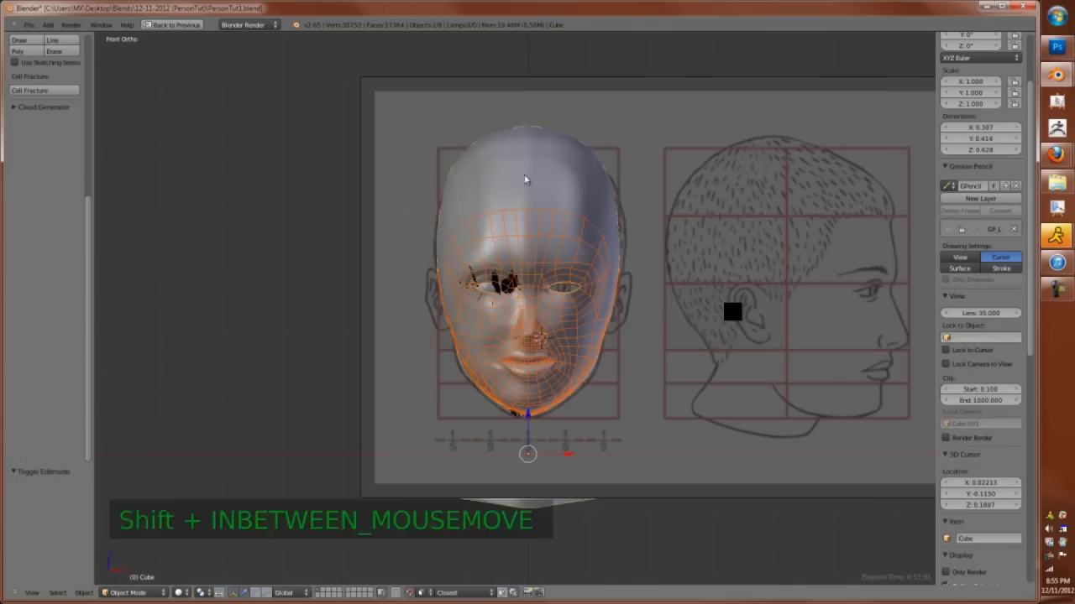
key(KP_Divide)
key(z)
key(z)
middle_drag(467, 355, 539, 386)
In the left orthographic view, move the outer temple vertices beside the eye into place
key(KP_1)
key(ctrl+KP_3)
scroll(554, 370, up, 3)
key(Tab)
key(g)
key(ctrl+r)
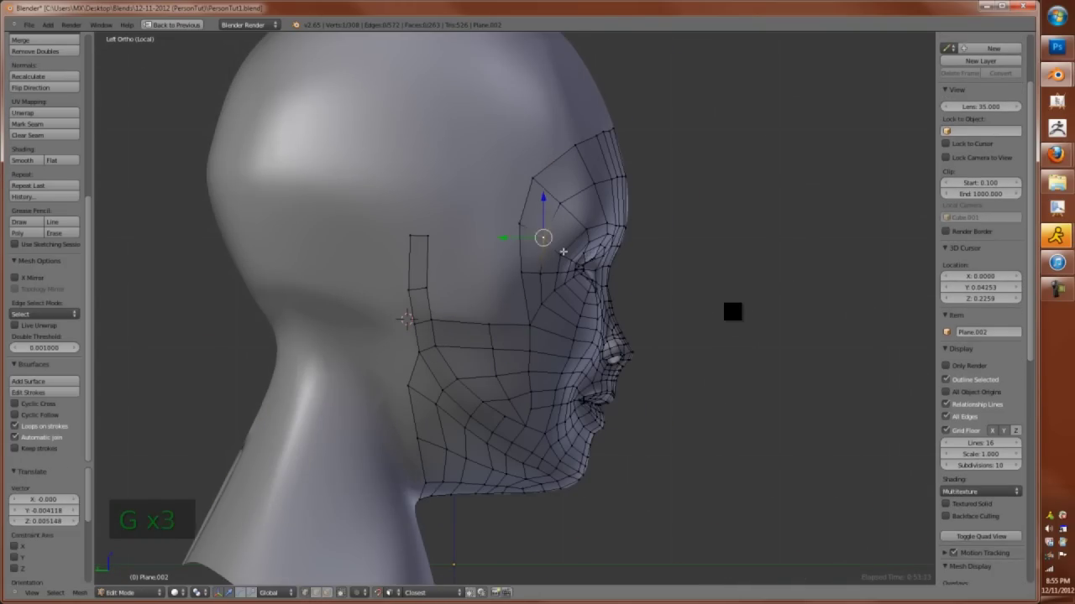
click(564, 248)
Fill the area between the temple and the ear strip with faces divided by a vertical loop cut
key(f)
key(ctrl+r)
click(523, 330)
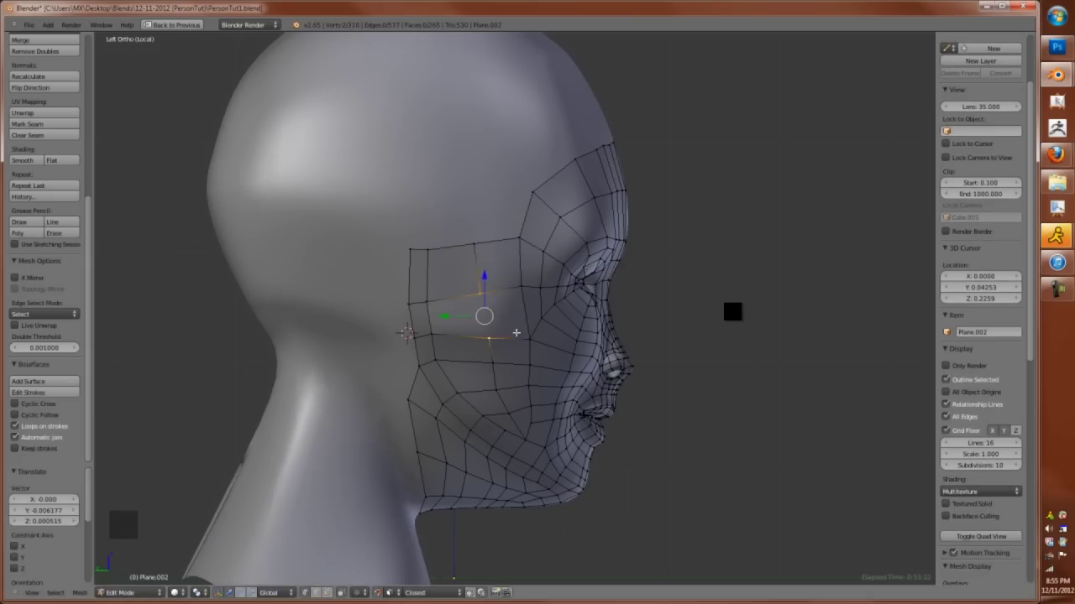
right_click(489, 337)
key(f)
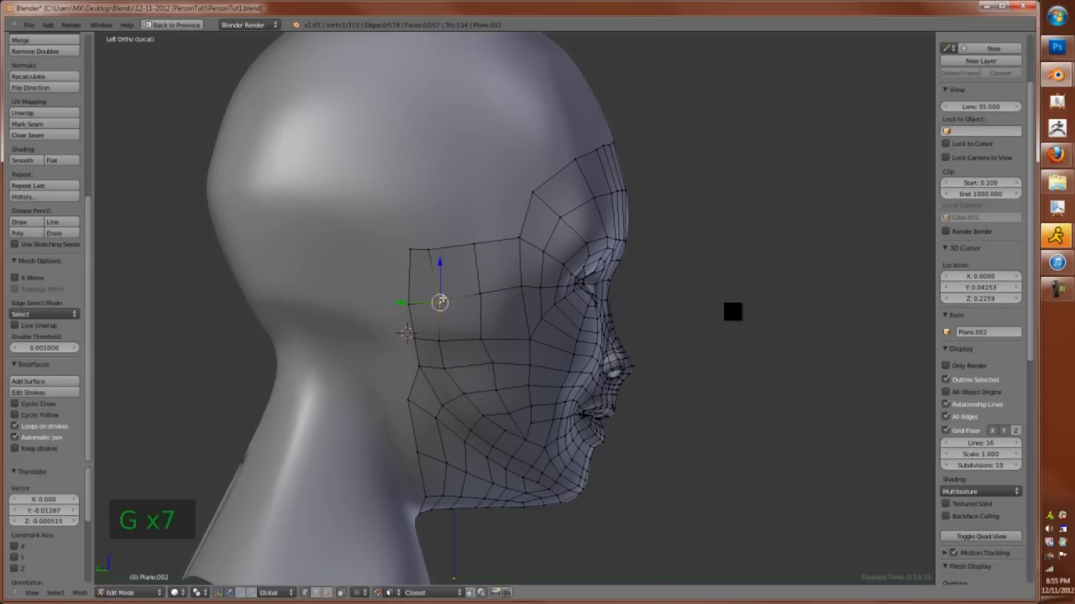
key(ctrl+KP_1)
key(ctrl+KP_3)
shift+right_click(464, 392)
shift+right_click(437, 294)
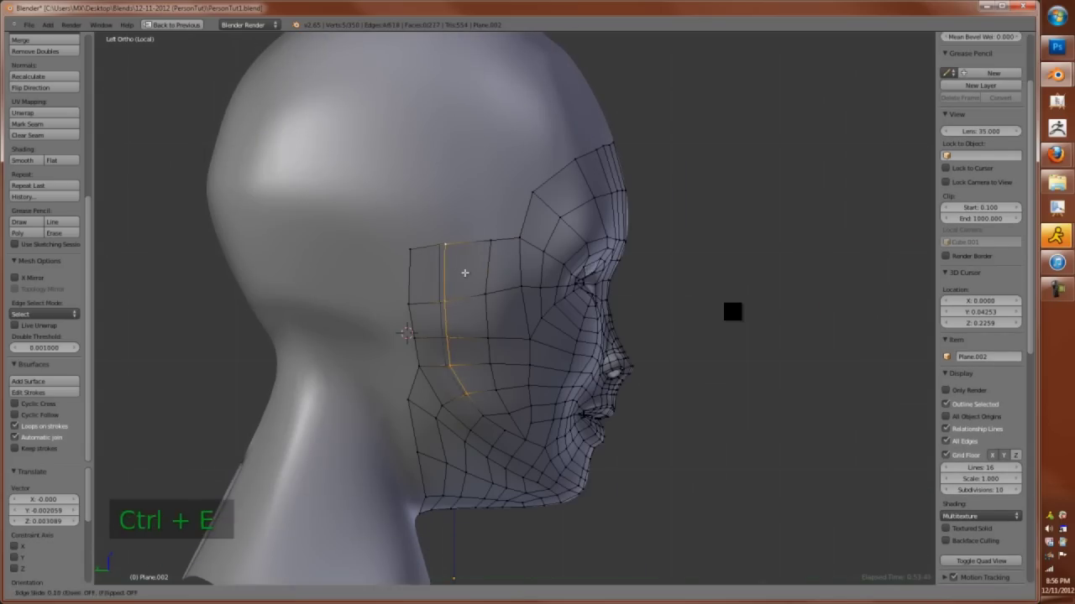
key(Escape)
Move a vertex on the lower cheek to even out the spacing of the surrounding faces
right_click(491, 419)
key(g)
click(506, 434)
middle_drag(531, 443, 504, 420)
key(ctrl+KP_3)
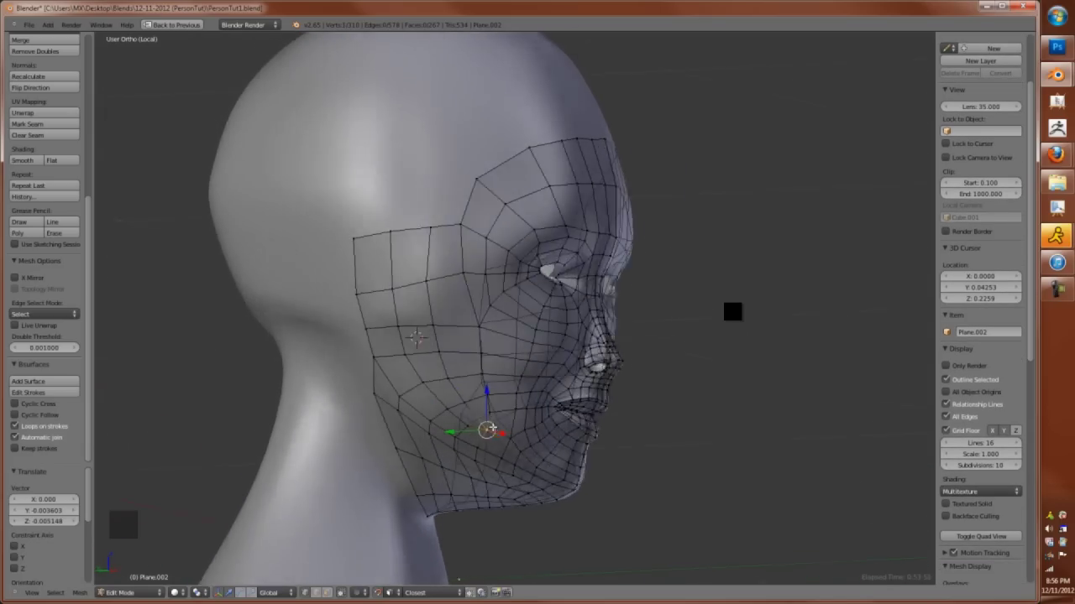
Extrude the top edges of the side-of-head faces near the ear upward
scroll(519, 315, down, 4)
scroll(520, 316, up, 2)
right_click(428, 372)
shift+right_click(473, 372)
key(e)
click(482, 280)
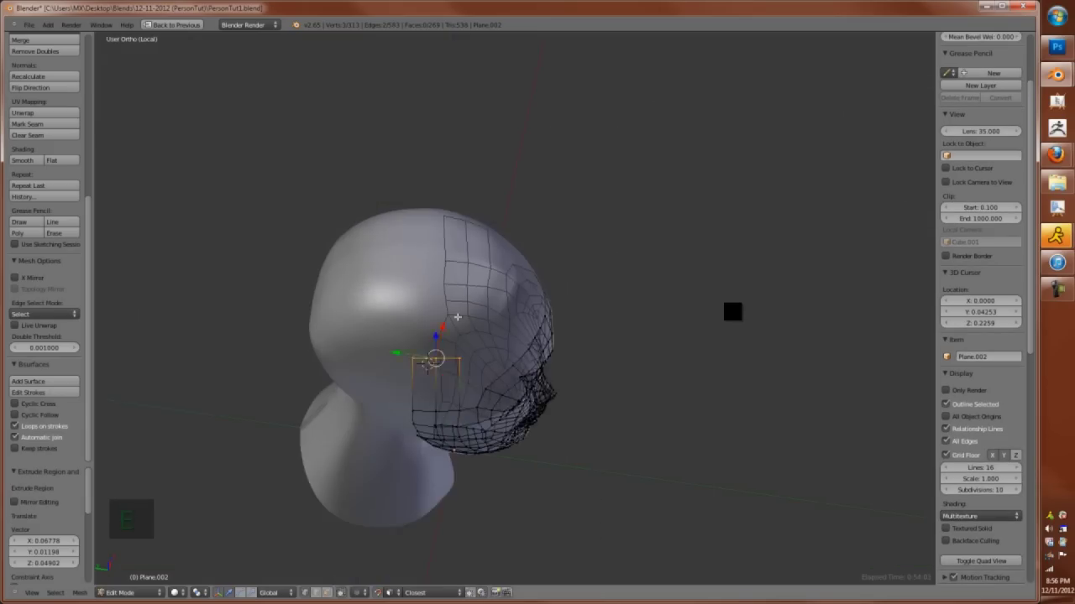
In the left orthographic view, extend the side-of-head strip upward to the crown of the head
key(ctrl+KP_1)
key(ctrl+KP_3)
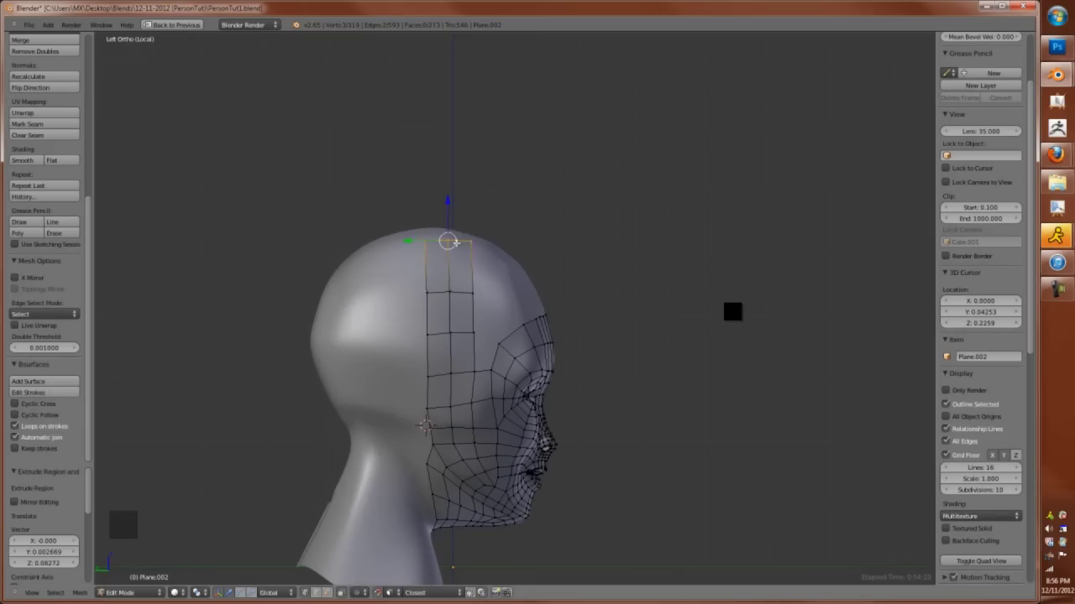
click(441, 252)
key(ctrl+KP_7)
key(KP_7)
Fill the gap between the side-of-head strip and the forehead with faces
middle_drag(514, 220, 437, 268)
key(ctrl+r)
key(f)
key(f)
right_click(424, 332)
middle_drag(424, 331, 434, 354)
middle_drag(451, 400, 451, 292)
Add loop cuts across the new faces on the upper side of the head and slide their vertices into place
key(ctrl+r)
middle_drag(491, 371, 456, 240)
key(ctrl+r)
click(456, 240)
key(g)
key(g)
click(438, 122)
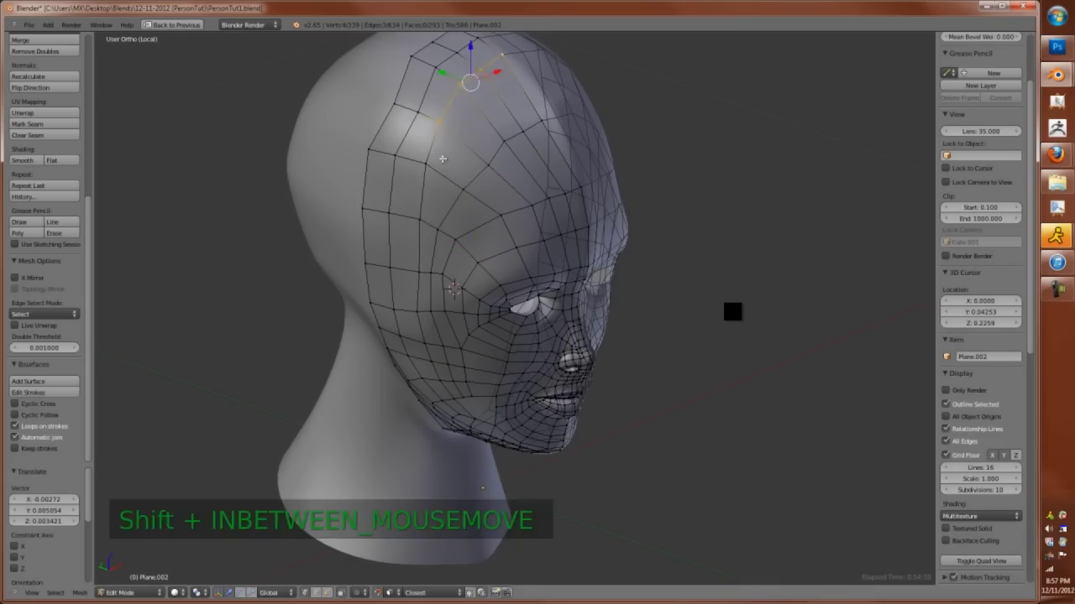
Edge-slide and move the vertices on the upper side of the head to even out the faces
key(ctrl+e)
middle_drag(449, 193, 438, 134)
key(g)
click(404, 177)
key(g)
click(420, 252)
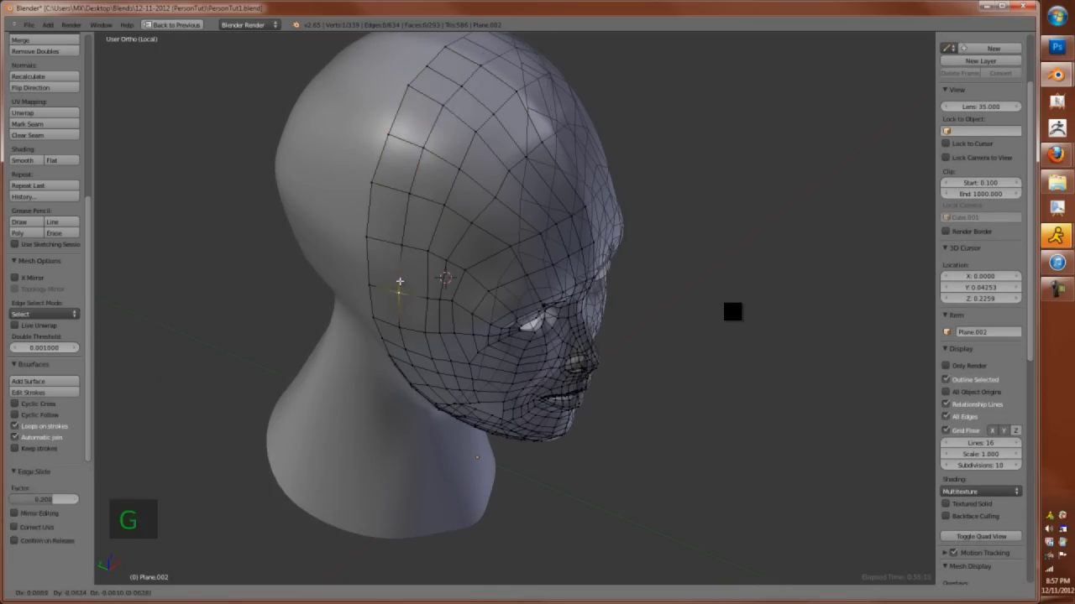
Reposition individual vertices between the temple and the side-of-head strip for a smoother face flow
middle_drag(420, 252, 462, 269)
key(g)
key(g)
key(g)
key(g)
key(g)
click(467, 286)
Adjust the edge flow on the cheek beside the mouth by moving its vertices
click(434, 199)
middle_drag(433, 199, 522, 146)
scroll(475, 97, down, 3)
middle_drag(476, 96, 425, 311)
scroll(425, 311, up, 5)
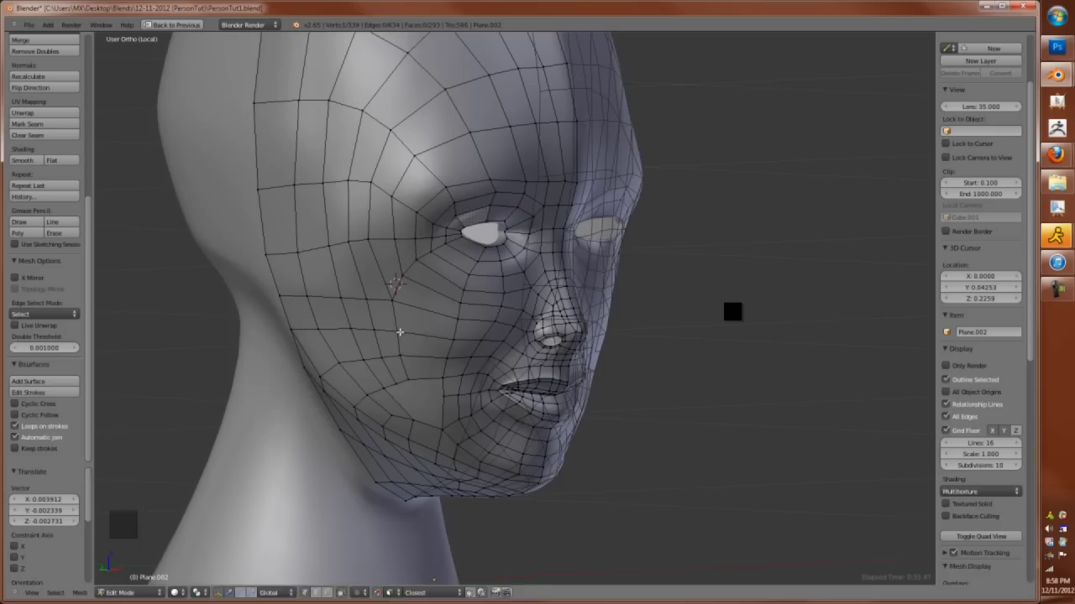
alt+right_click(428, 329)
key(g)
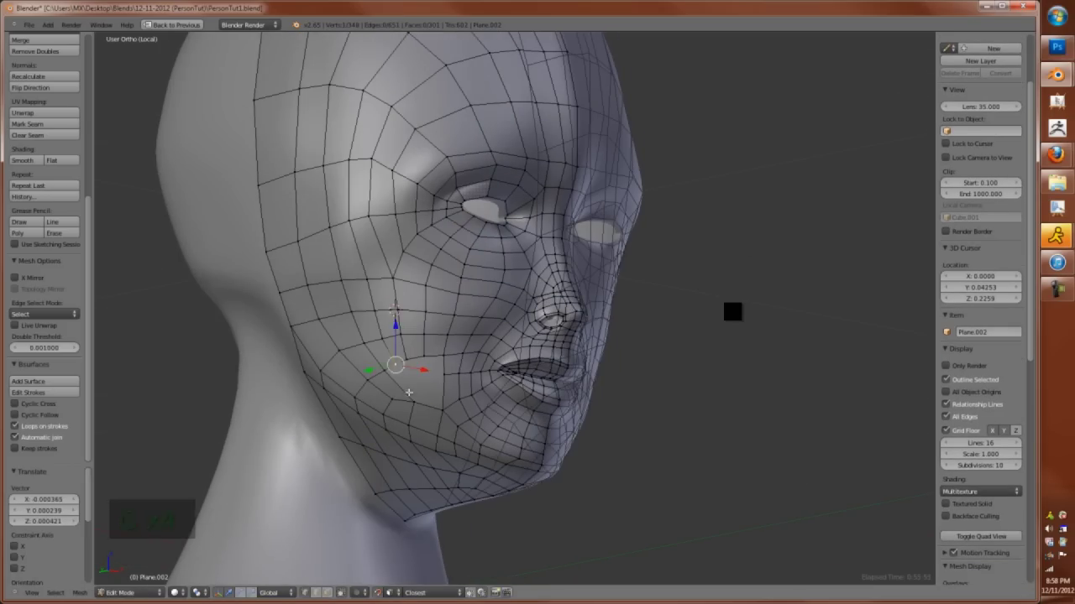
middle_drag(404, 393, 424, 379)
key(g)
click(470, 395)
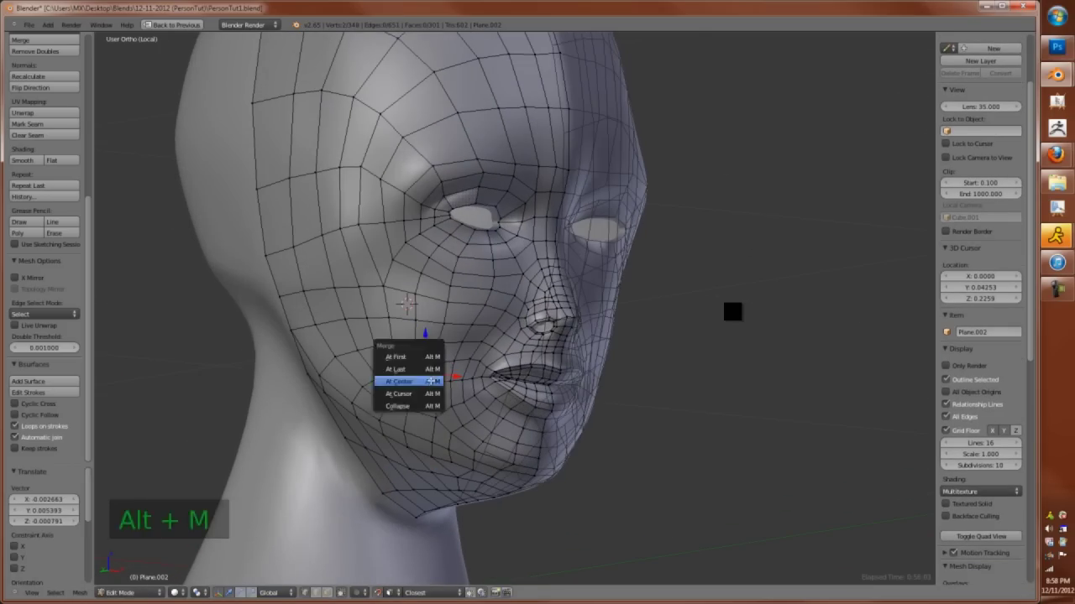
Merge the selected cheek vertices at their center and fill the remaining cheek gap with faces
click(430, 382)
key(f)
key(f)
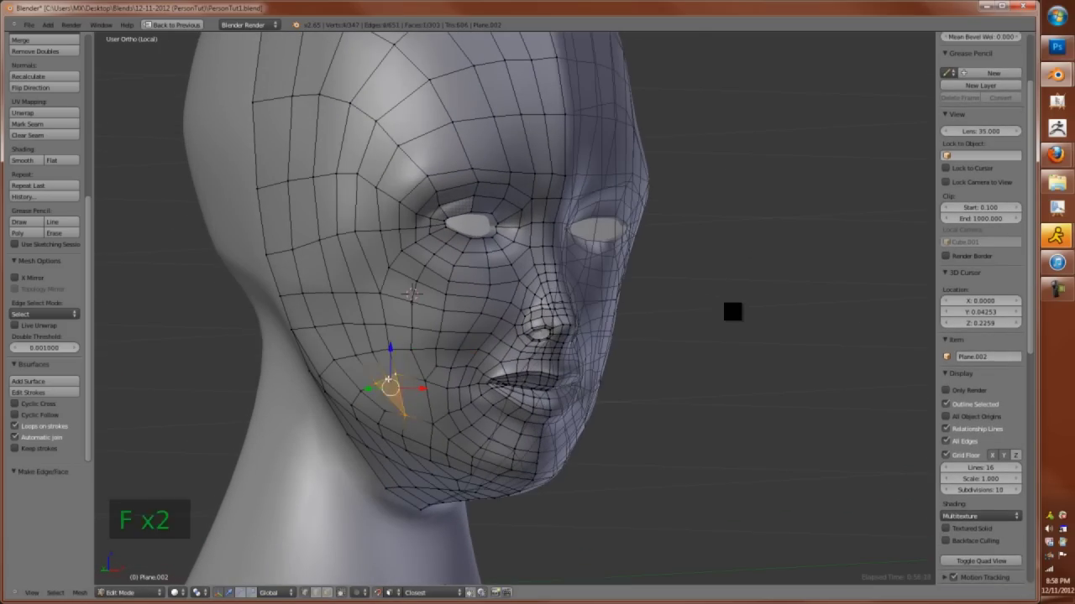
key(g)
Exit local view and return the face mesh to Edit Mode
scroll(384, 373, down, 5)
key(Tab)
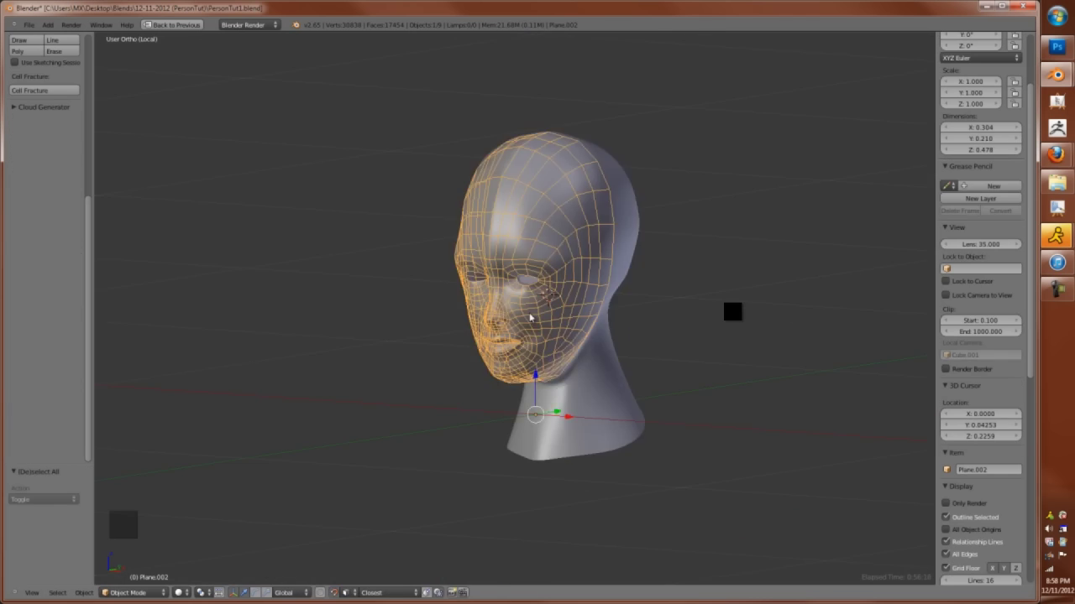
key(KP_Divide)
key(Tab)
scroll(507, 403, up, 3)
In the left orthographic view, extrude the rear side-of-head edges backward and move their vertices along Y to the skull outline
key(ctrl+KP_1)
key(ctrl+KP_3)
scroll(496, 391, up, 3)
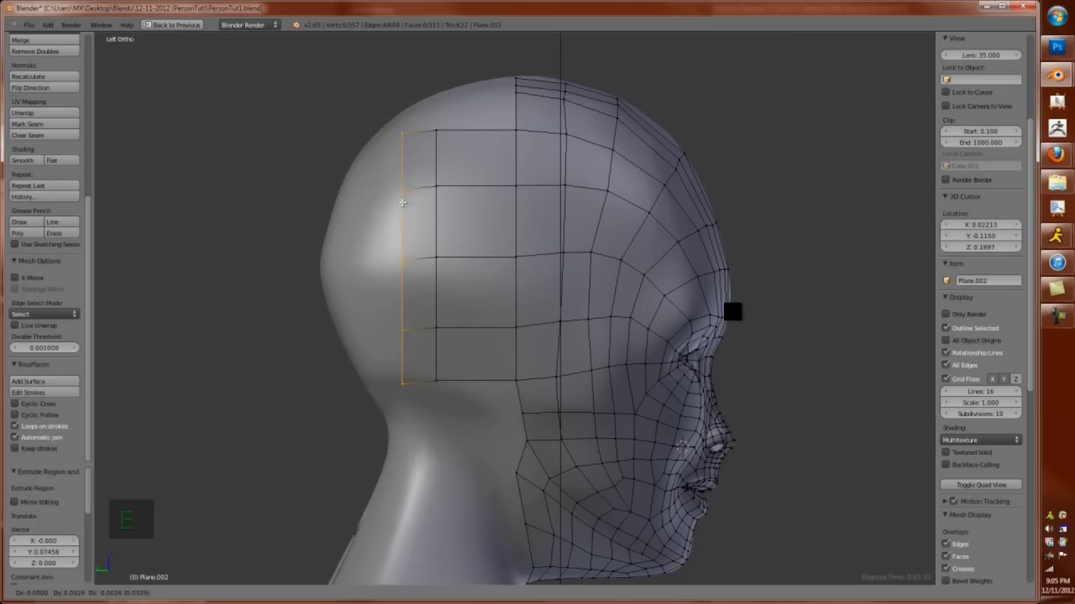
key(g)
key(y)
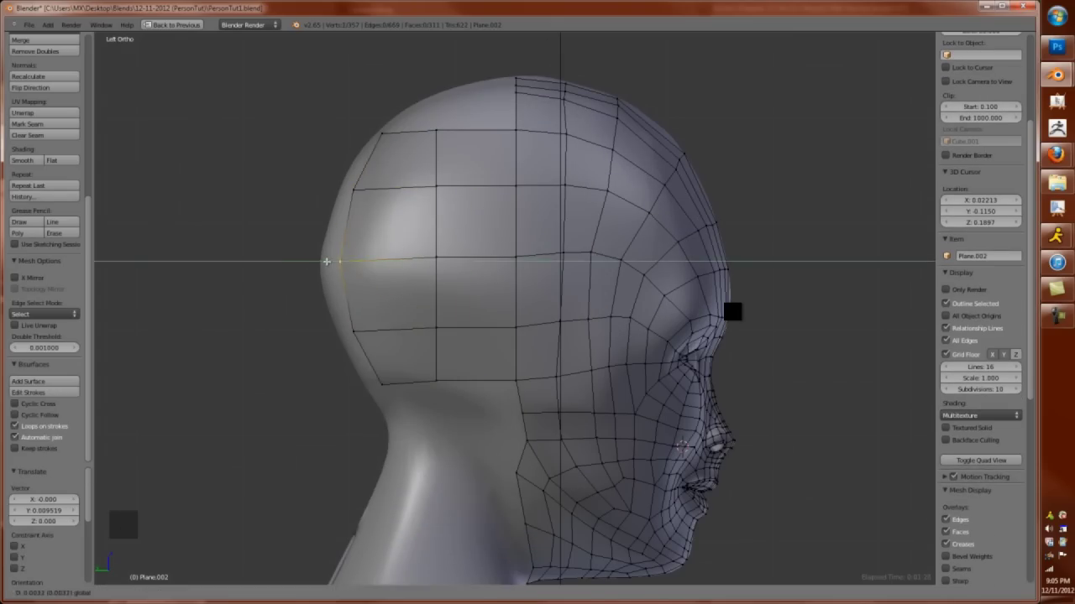
click(332, 252)
Leave Edit Mode, select the sculpted head with its face mesh, and isolate both in local view
middle_drag(332, 252, 503, 282)
key(KP_1)
key(KP_3)
key(Tab)
key(KP_1)
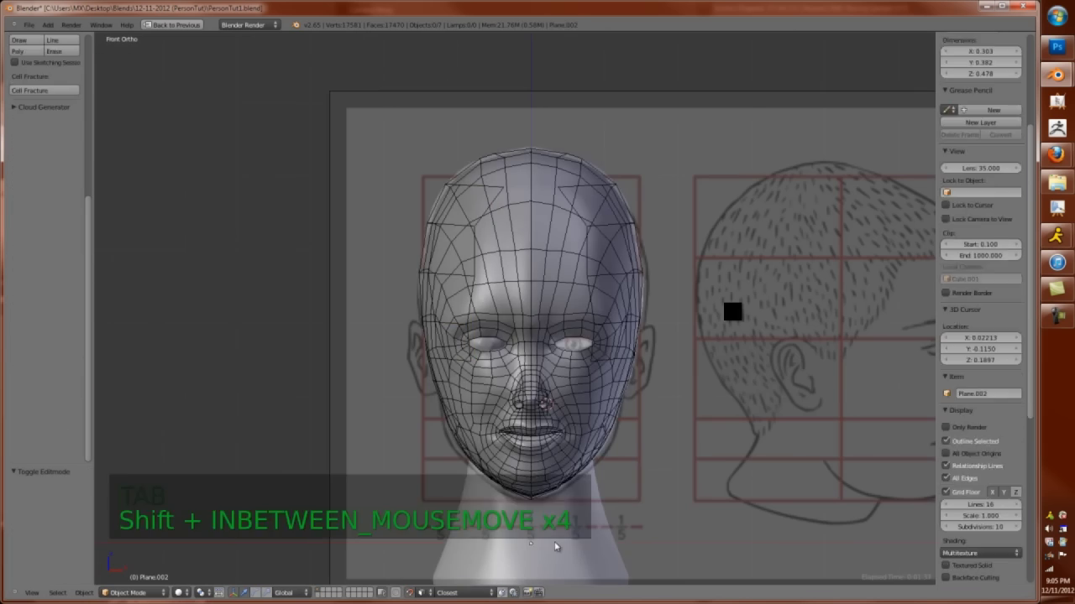
key(a)
key(a)
right_click(547, 387)
key(KP_Divide)
key(z)
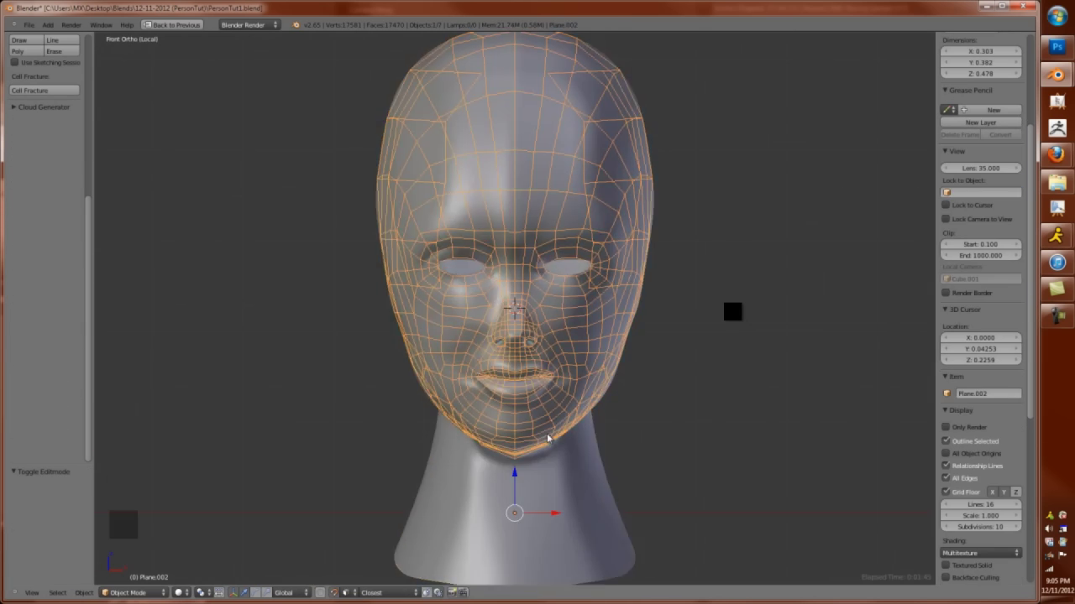
key(b)
drag(382, 70, 518, 493)
In Edit Mode, select an edge loop on the back of the head and move it along Y
middle_drag(518, 493, 479, 264)
key(Tab)
alt+right_click(475, 277)
key(g)
key(y)
click(474, 250)
middle_drag(469, 330, 457, 252)
click(484, 287)
Add a loop cut through the back-of-head faces and slide its vertices to even the spacing
key(ctrl+r)
click(455, 210)
middle_drag(456, 210, 470, 252)
key(g)
key(g)
Extrude the lower back-of-head edges down to the nape and adjust the vertices behind the ear area
key(e)
click(438, 298)
click(509, 291)
middle_drag(509, 290, 485, 269)
key(g)
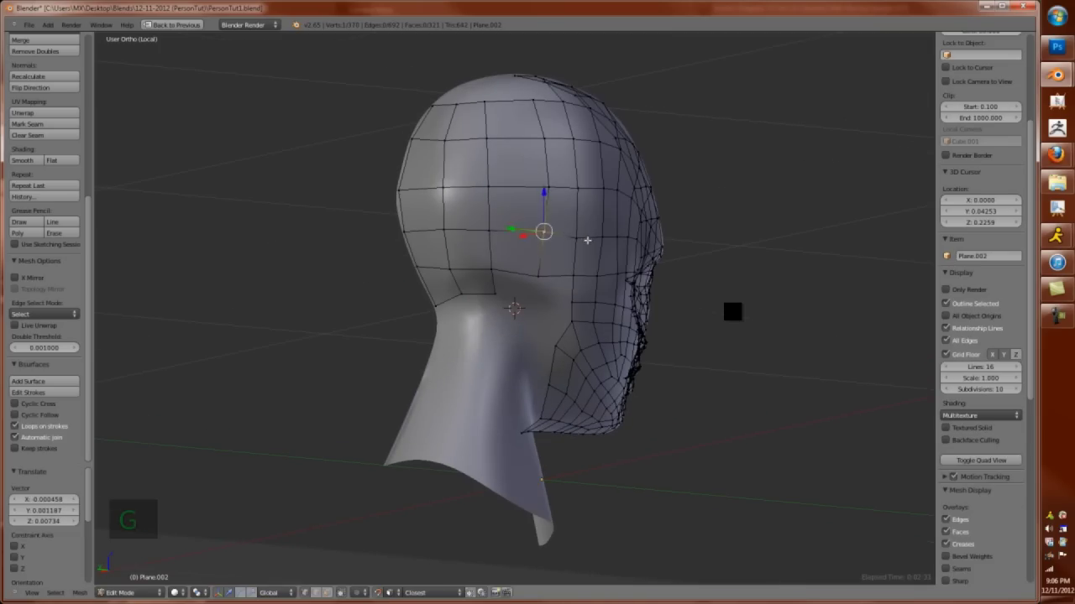
click(587, 240)
Extrude the nape edges down to the base of the neck and rotate them to match the neckline
middle_drag(586, 240, 470, 361)
click(481, 335)
key(g)
click(449, 351)
key(r)
click(428, 482)
Fit the neck strip's lower vertices to the neck base and divide the strip with two horizontal loop cuts
key(g)
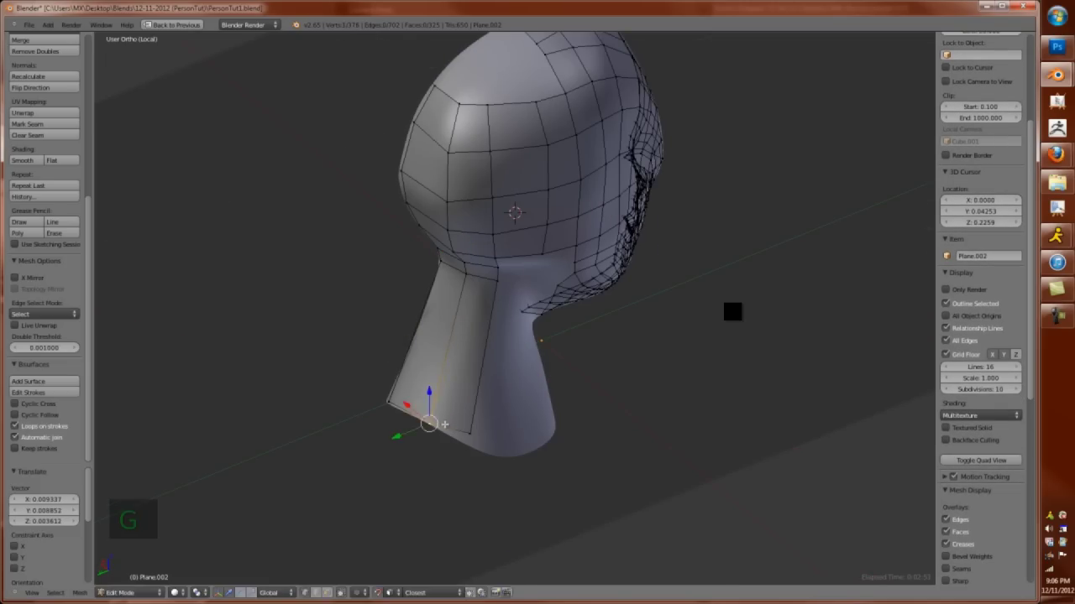
click(487, 431)
key(g)
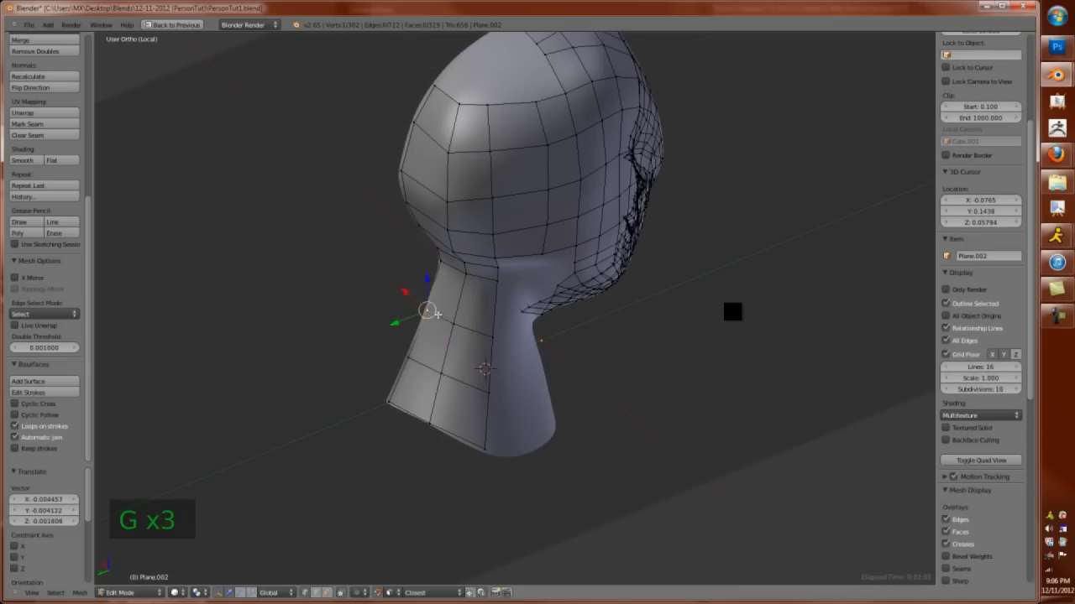
click(488, 391)
Extrude the neck strip's front edges forward around the side of the neck and adjust their vertices
middle_drag(489, 390, 439, 400)
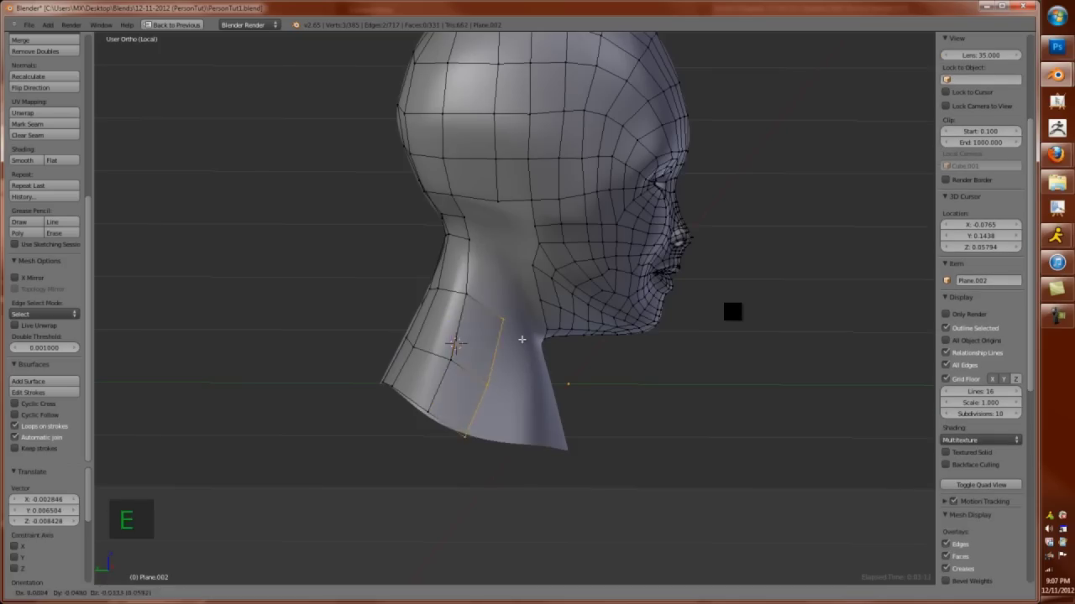
click(530, 324)
middle_drag(530, 324, 504, 353)
key(g)
click(489, 373)
Split the new side-of-neck faces with a vertical loop cut and move the vertices into place
click(502, 301)
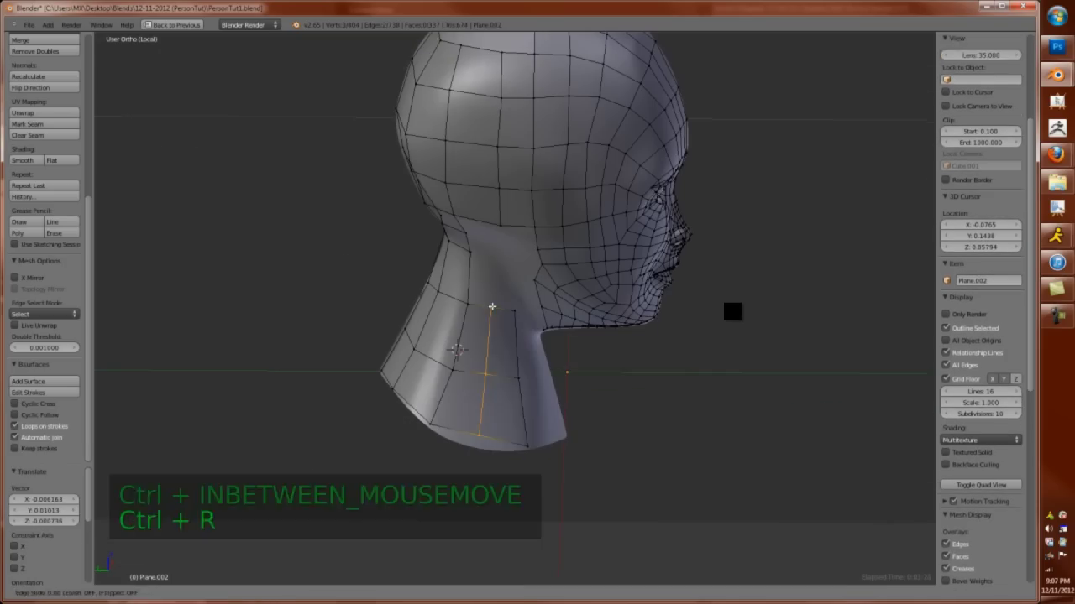
key(g)
click(501, 304)
middle_drag(501, 304, 501, 304)
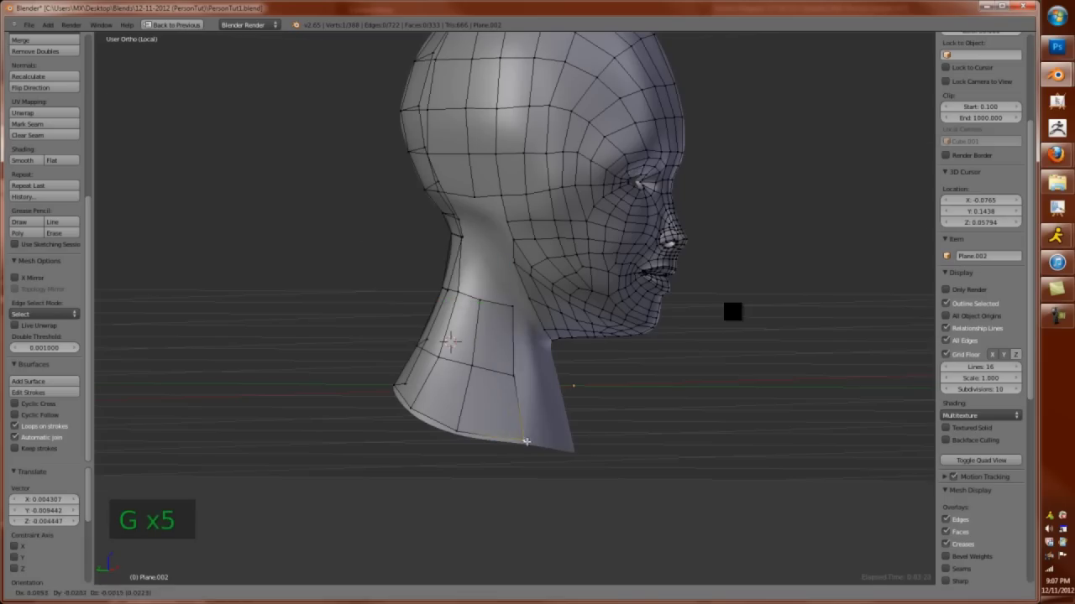
Fill the gap between the neck strip and the lower back of the head with faces and a loop cut
shift+middle_drag(532, 383, 492, 252)
scroll(506, 317, up, 3)
key(f)
key(ctrl+r)
click(462, 237)
key(f)
key(g)
click(463, 252)
Move the vertices on the side of the neck below the ear area to even out the faces
middle_drag(463, 252, 487, 499)
key(g)
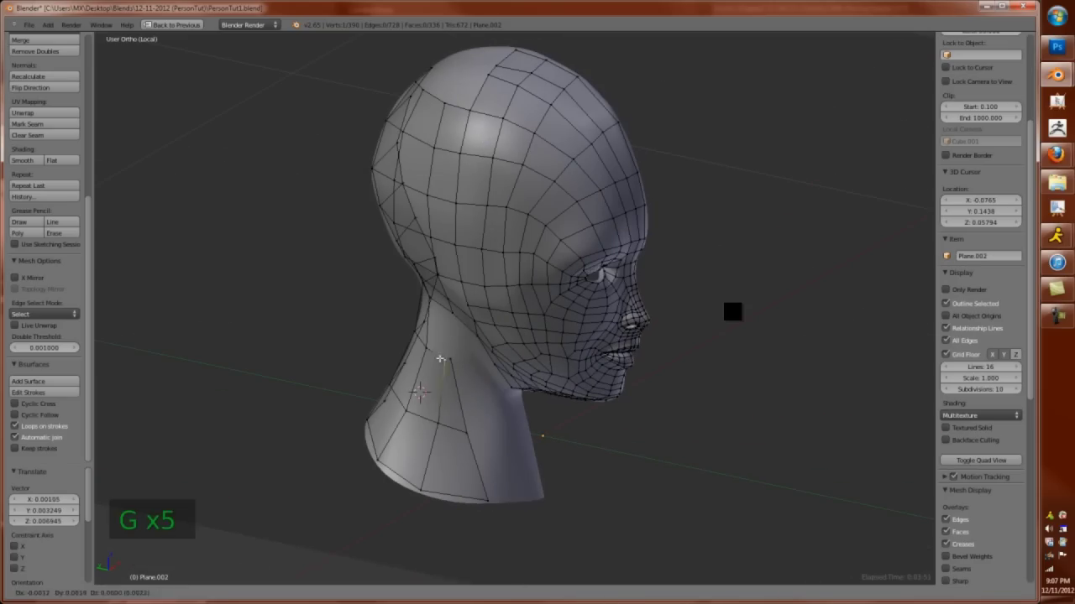
middle_drag(439, 428, 470, 377)
click(496, 473)
key(g)
key(g)
click(429, 331)
Reposition the side-of-neck vertices from the front view to follow the sculpted neck
key(a)
key(KP_1)
shift+middle_drag(512, 437, 471, 431)
scroll(461, 380, up, 2)
key(g)
click(460, 379)
key(g)
click(468, 347)
scroll(468, 346, up, 1)
Fill the area between the side of the neck and the jaw with faces, add a loop cut and adjust its vertices
middle_drag(468, 347, 395, 377)
key(f)
key(g)
click(450, 254)
key(ctrl+r)
click(425, 363)
key(g)
click(445, 321)
key(g)
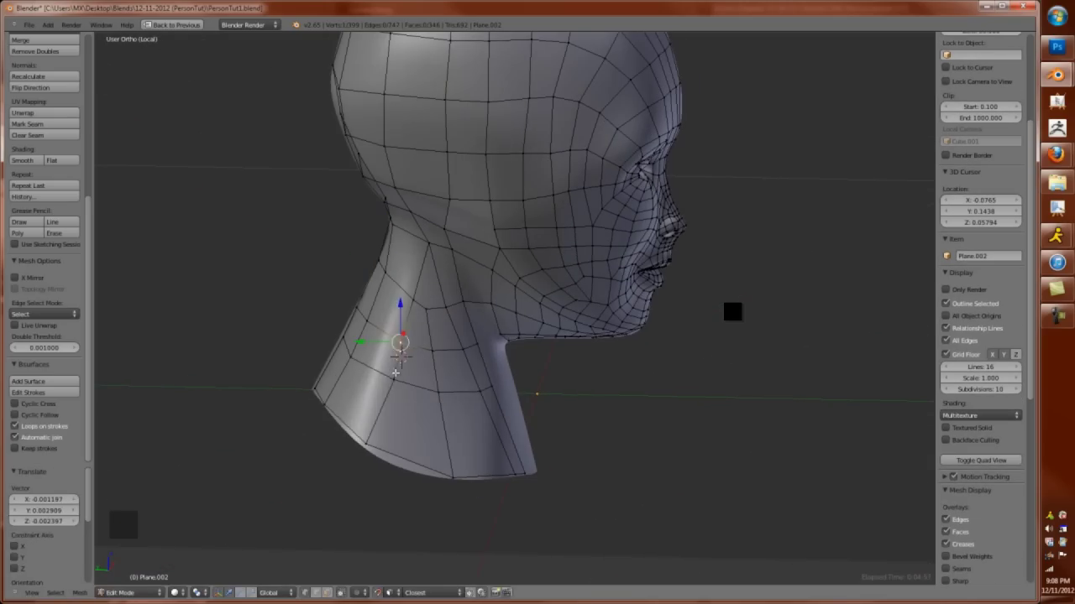
Extrude the neck faces toward the throat below the jaw and move their vertices onto the sculpt
middle_drag(442, 328, 459, 386)
key(e)
click(428, 319)
key(g)
key(g)
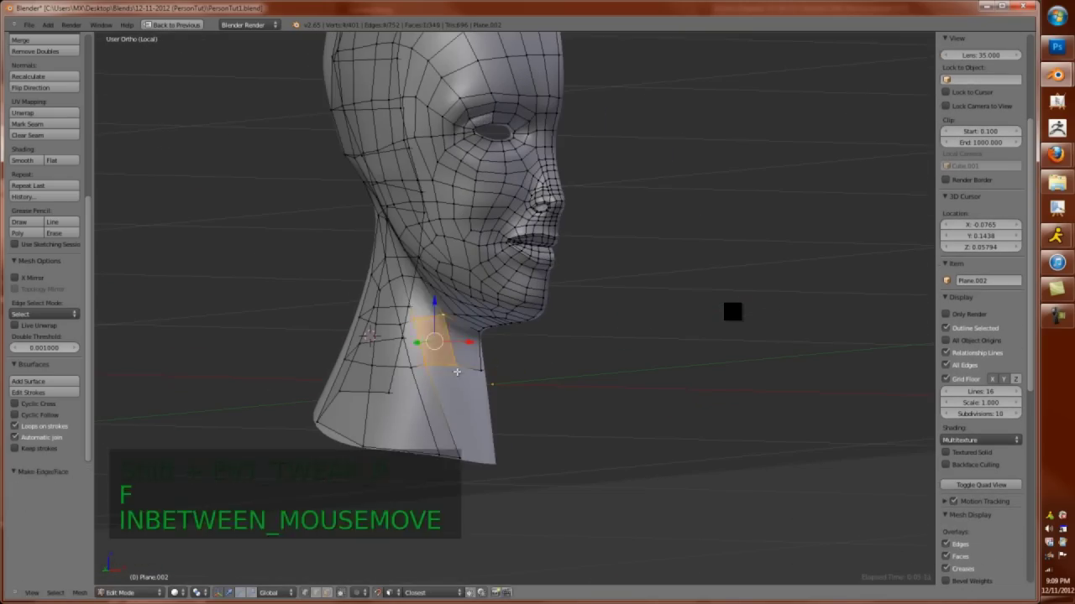
Complete the faces down to the front neck base and divide them with a horizontal loop cut
click(445, 470)
middle_drag(445, 470, 487, 462)
key(g)
key(ctrl+r)
click(437, 363)
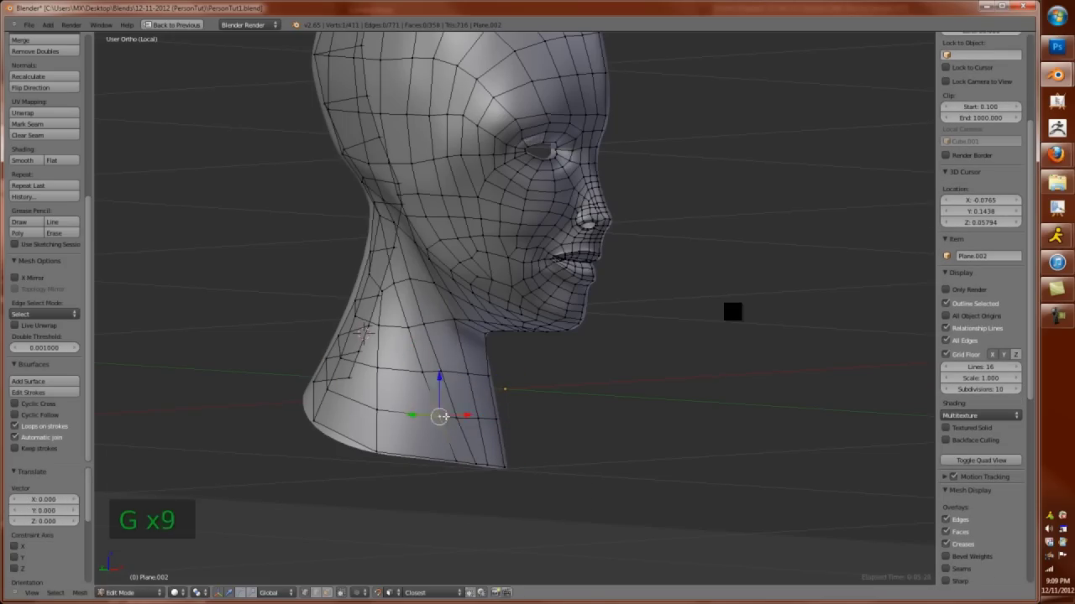
Move the vertices around the lower side and back of the neck to even out the loops
middle_drag(377, 408, 412, 415)
key(g)
click(407, 457)
middle_drag(407, 457, 458, 430)
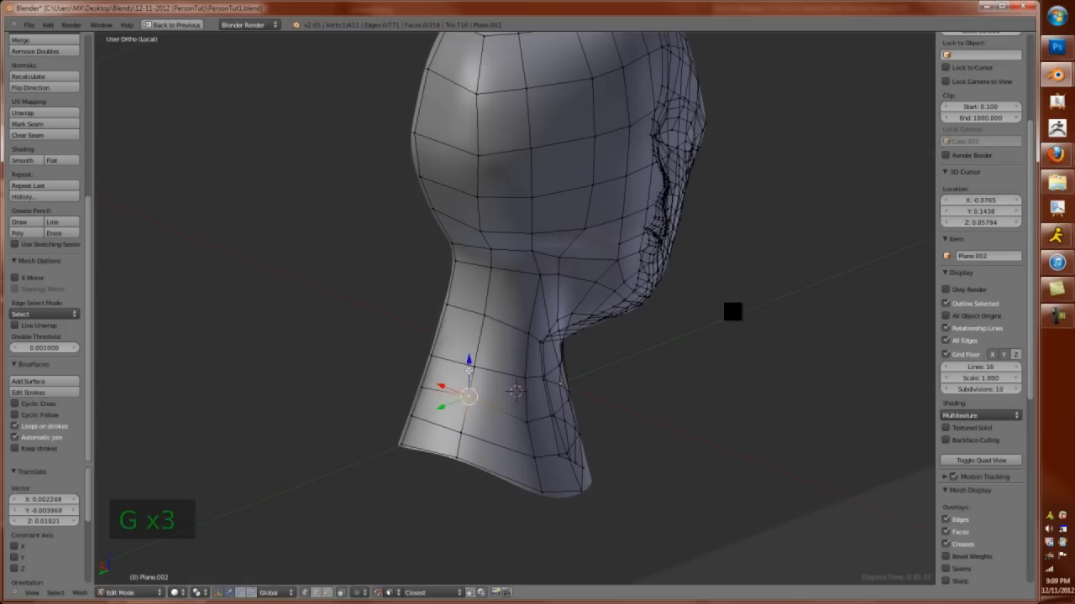
key(g)
Smooth the topology behind the ear area and on the back of the head by moving individual vertices
middle_drag(489, 318, 432, 260)
key(g)
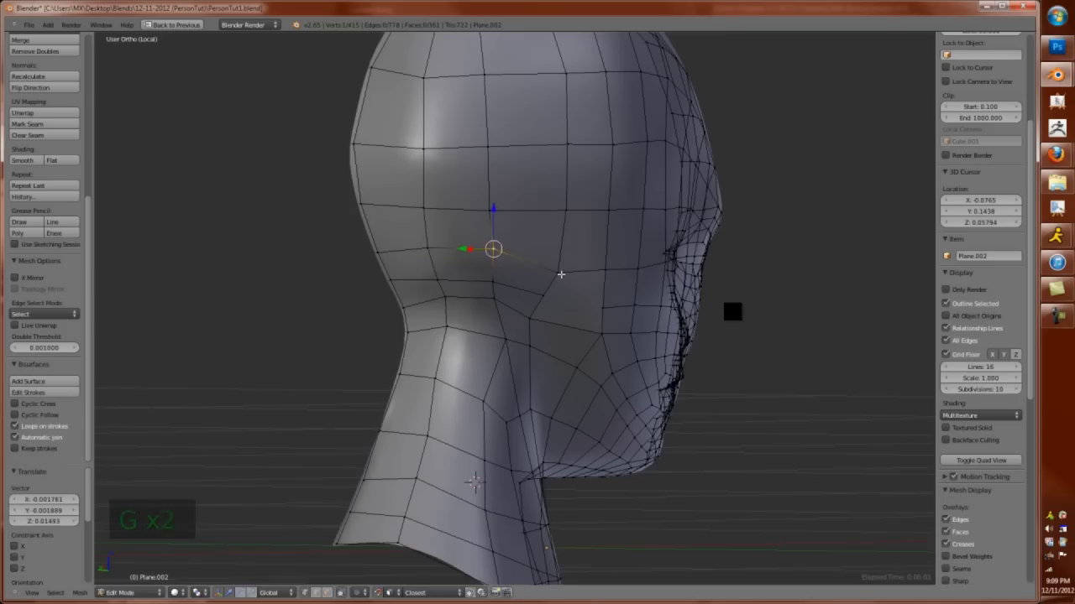
scroll(417, 85, down, 3)
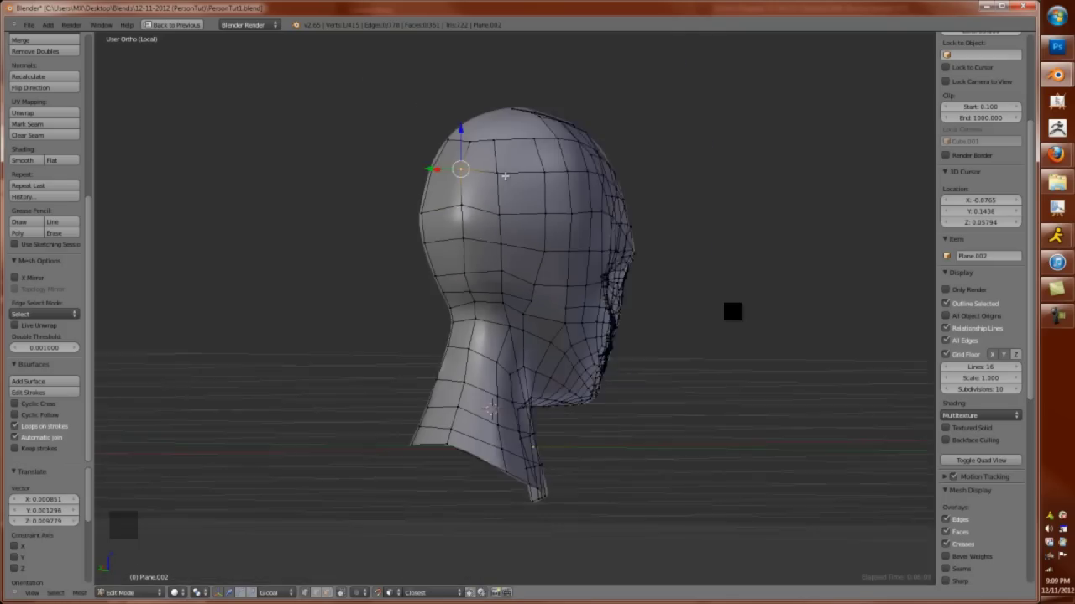
Slide individual vertices on the side of the head above and behind the ear area, undoing the bad move
key(g)
key(g)
scroll(504, 243, up, 2)
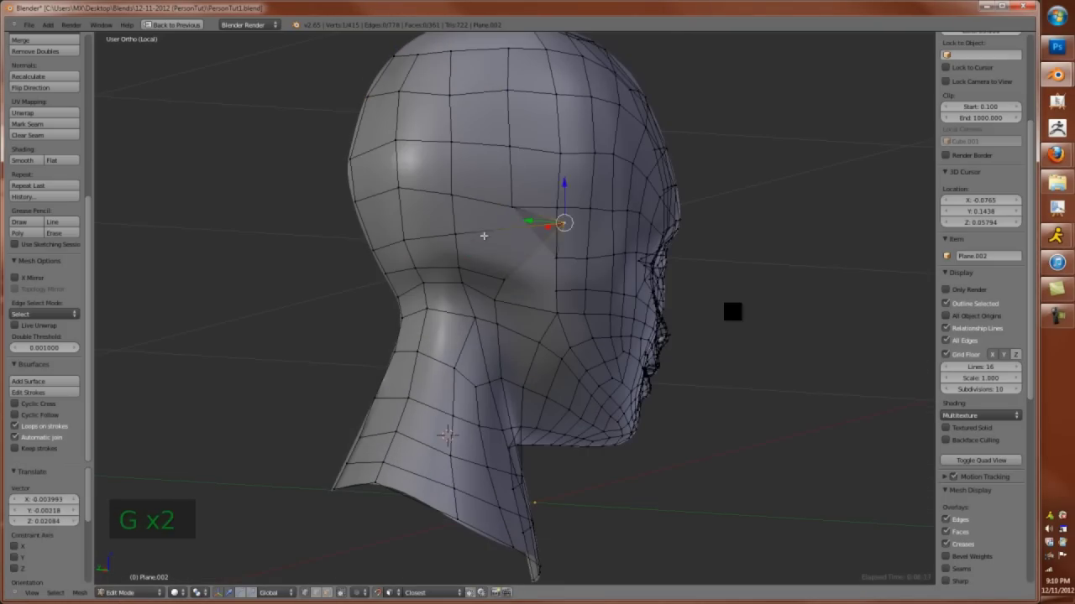
key(ctrl+z)
middle_drag(495, 227, 492, 264)
key(g)
right_click(542, 238)
key(alt+space)
click(521, 319)
scroll(521, 319, up, 2)
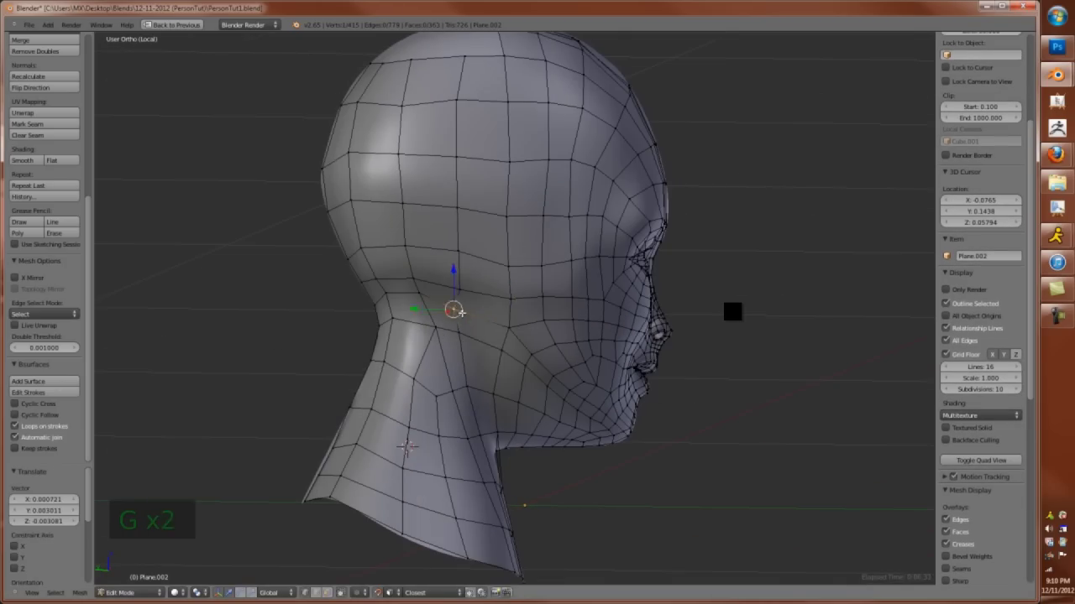
Return to Object Mode, leave local view and hide the sculpted head to show the retopology mesh alone
key(Tab)
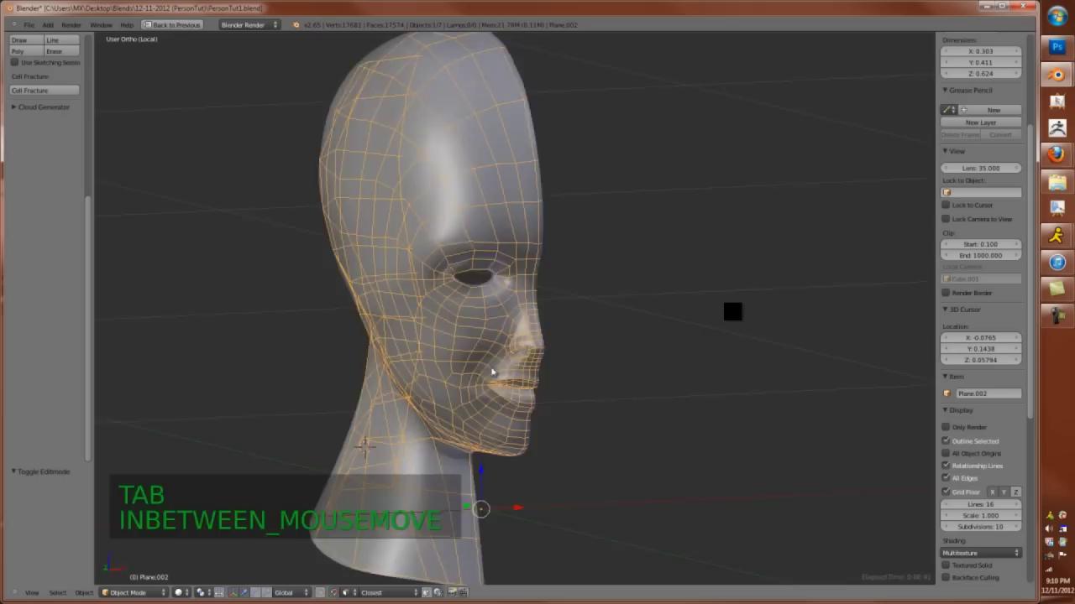
key(KP_Divide)
key(a)
key(a)
key(a)
key(h)
key(z)
key(z)
middle_drag(514, 389, 562, 392)
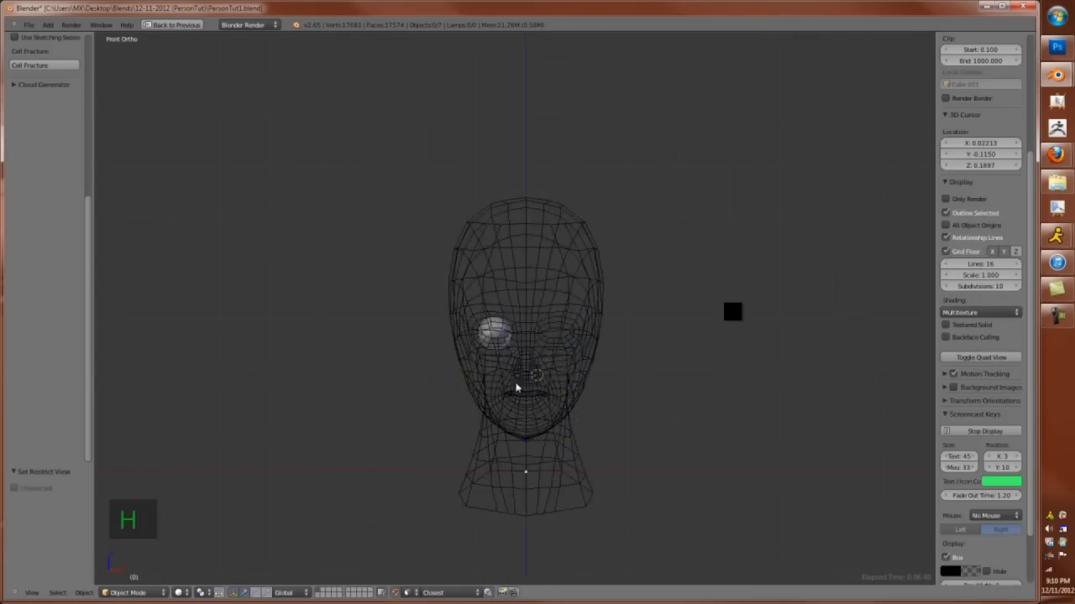
Restore the multi-panel layout and set the retopology mesh's maximum display type to Solid
key(a)
key(ctrl+Up)
click(963, 110)
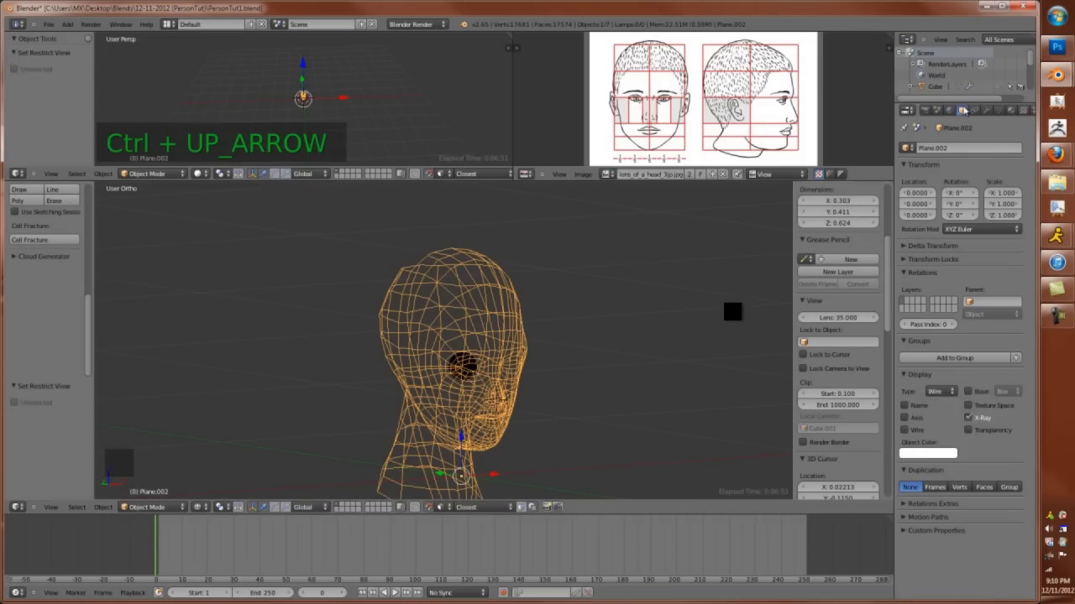
click(931, 392)
click(911, 372)
key(z)
middle_drag(415, 355, 532, 377)
key(KP_Divide)
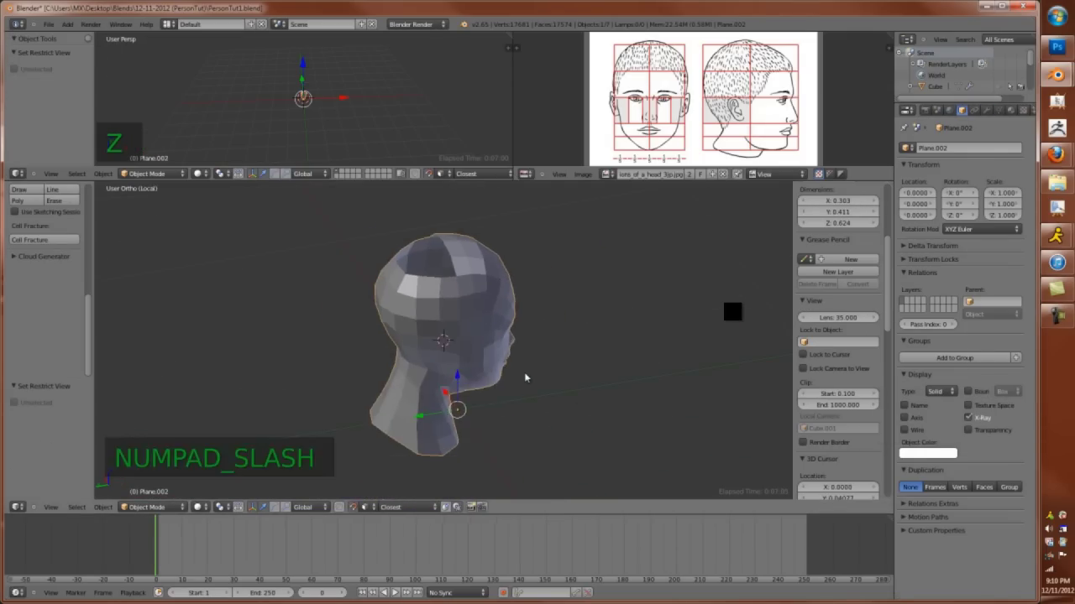
key(KP_Divide)
middle_drag(573, 188, 621, 190)
scroll(972, 74, down, 3)
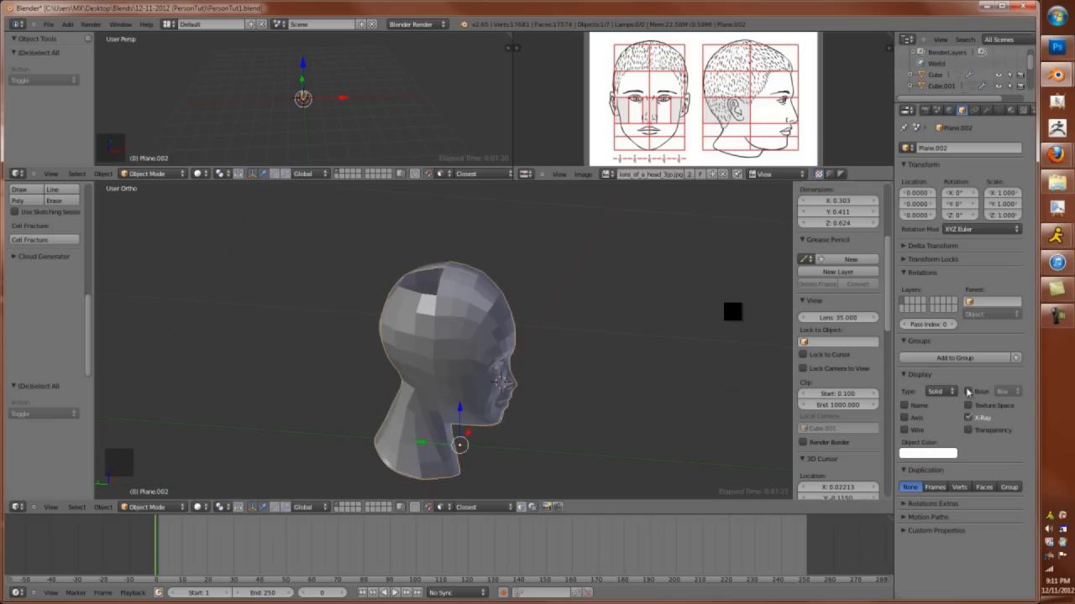
Add a loop cut through the crown faces, adjust its vertices and enable X-Ray display for the retopology mesh
right_click(491, 354)
key(Tab)
key(Tab)
scroll(489, 345, up, 3)
right_click(498, 338)
key(Tab)
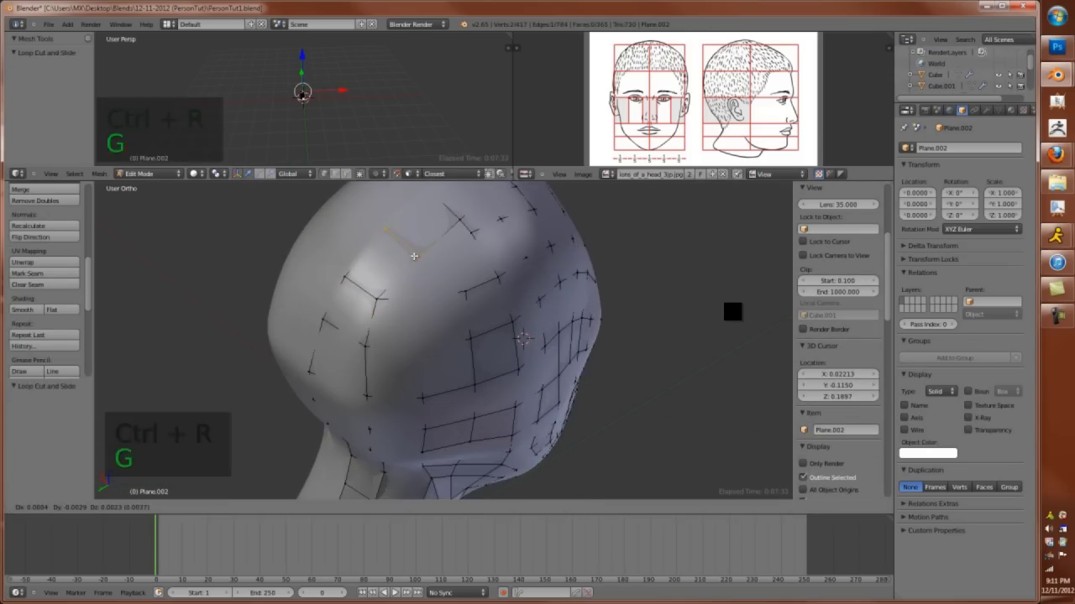
key(z)
key(z)
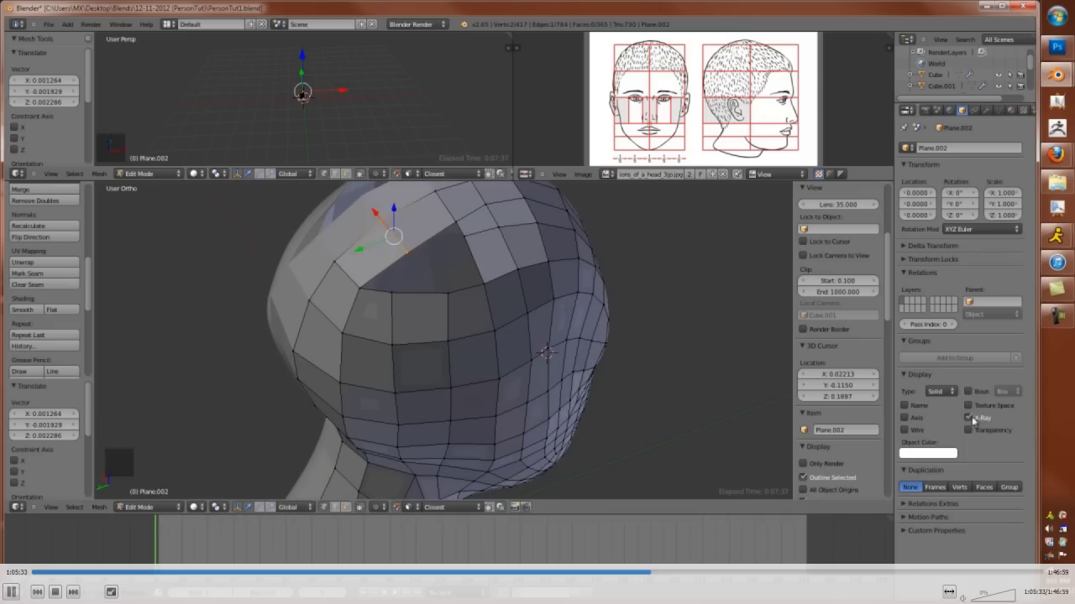
Fill the open gap at the upper back of the crown with faces and divide them with a loop cut
key(g)
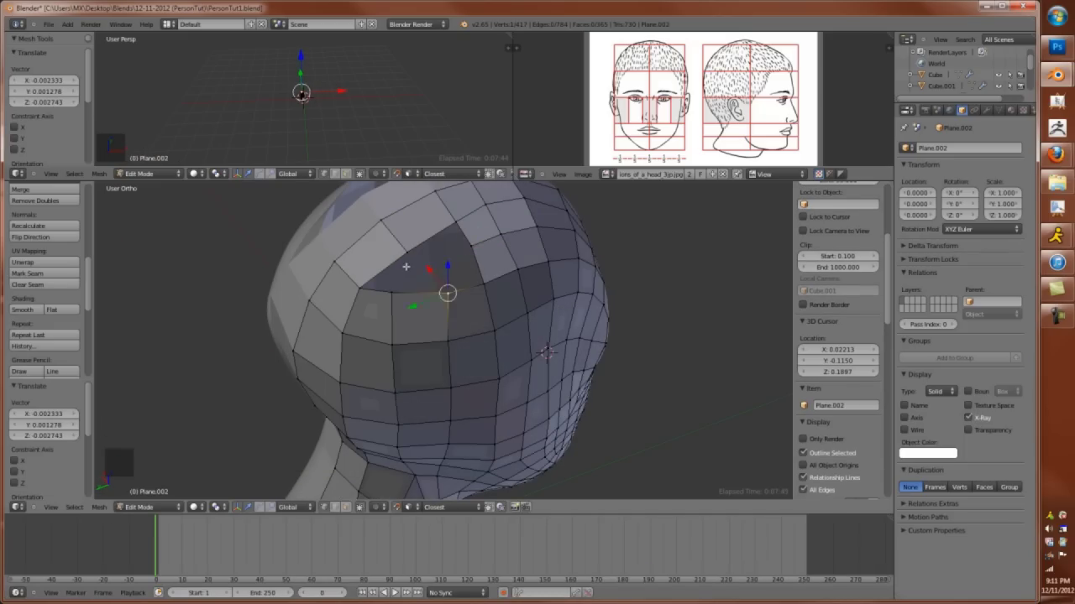
key(f)
key(g)
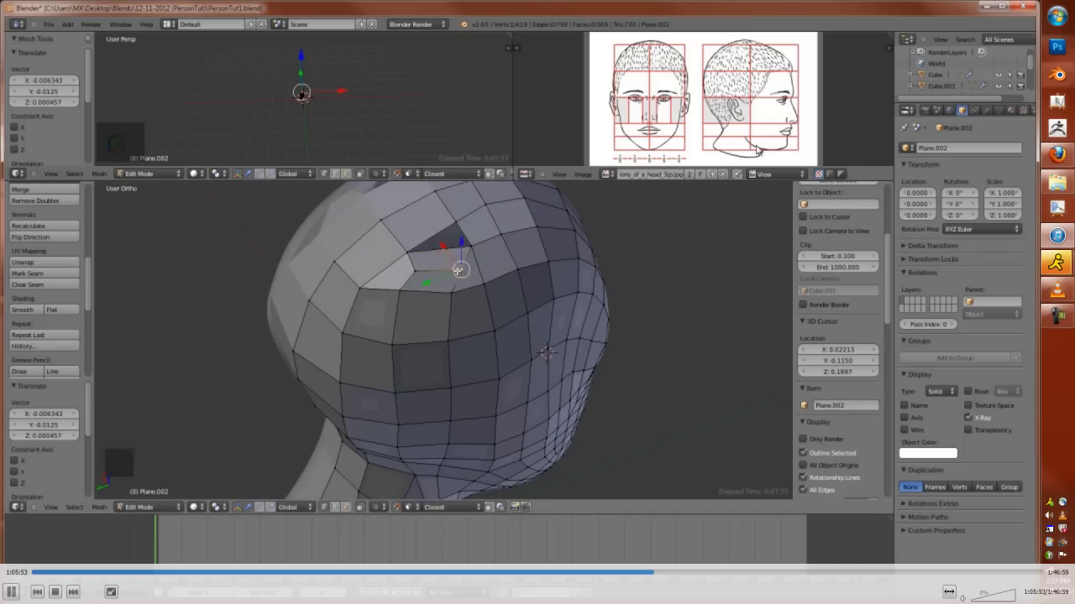
key(ctrl+r)
key(g)
click(435, 193)
key(g)
click(471, 240)
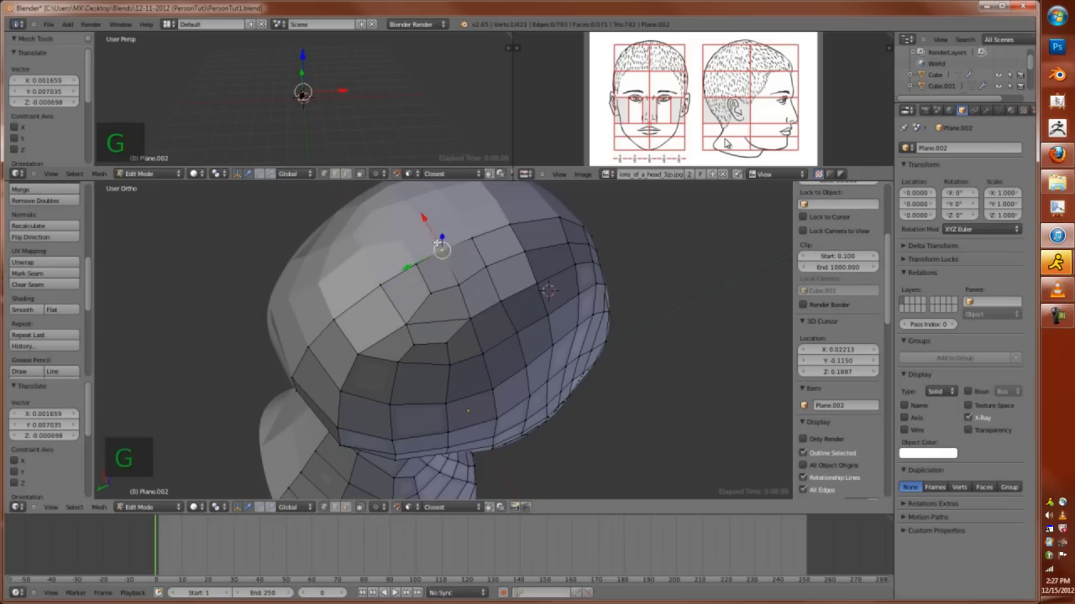
Move the new crown vertices to even out the quads around the filled area
click(501, 297)
key(g)
click(470, 283)
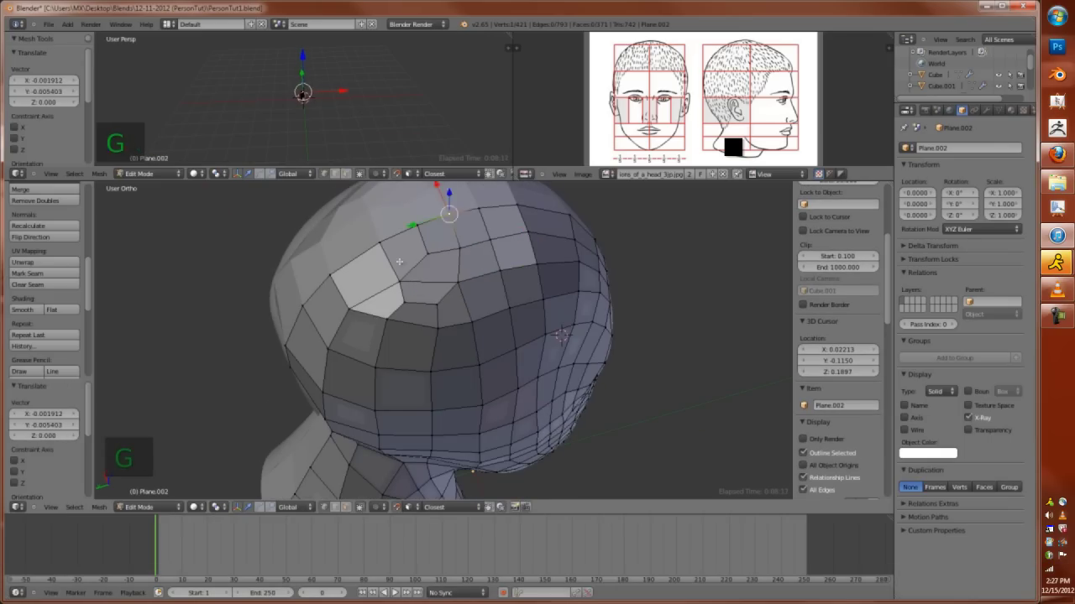
key(g)
click(378, 283)
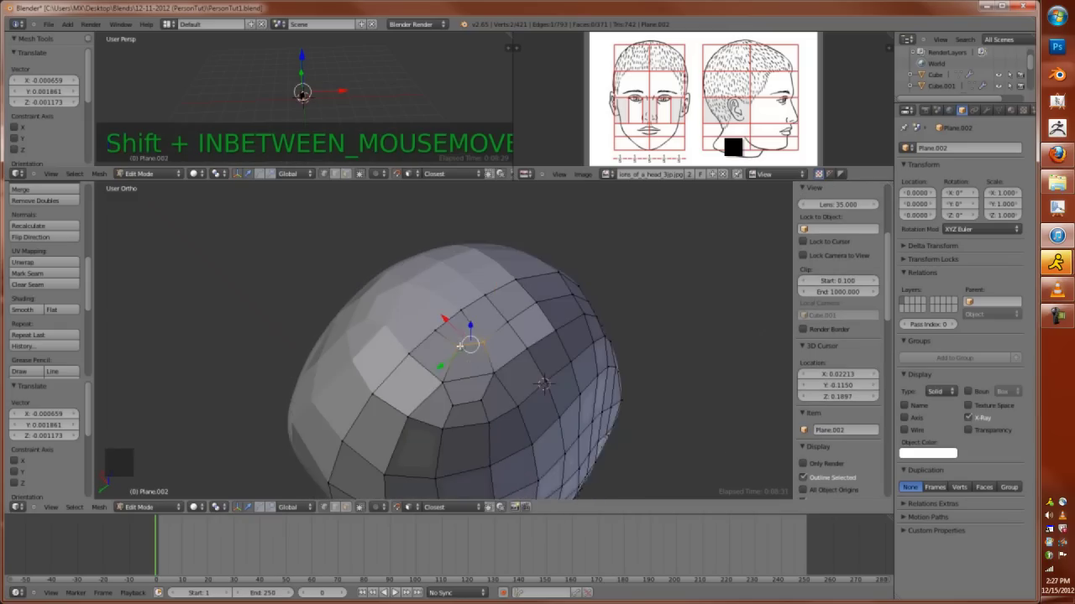
Delete the badly placed vertices beside the crown's centre line and rebuild faces across the gap
key(x)
click(452, 333)
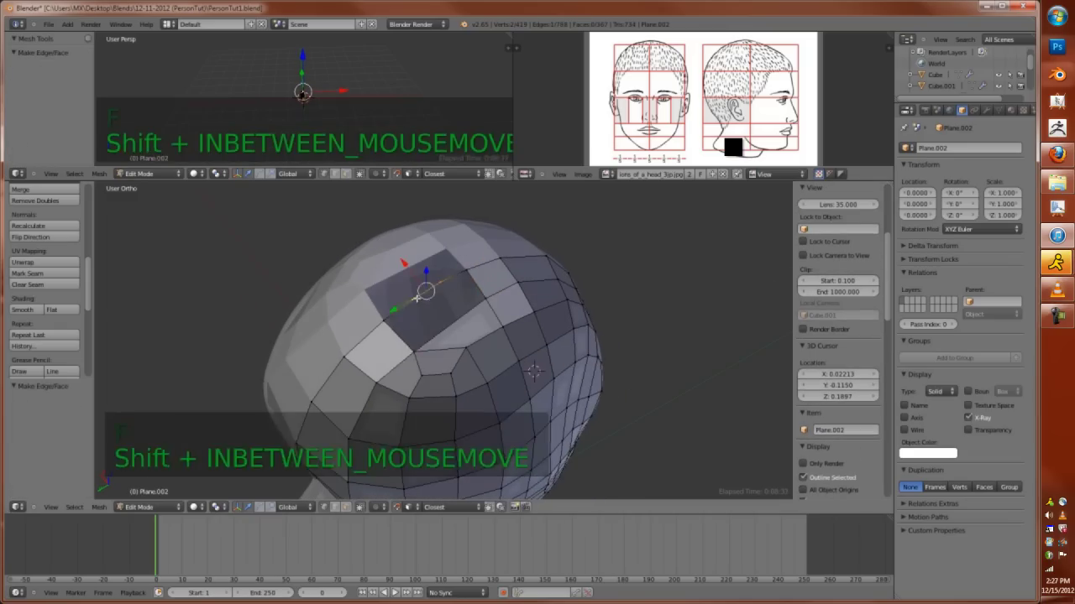
key(f)
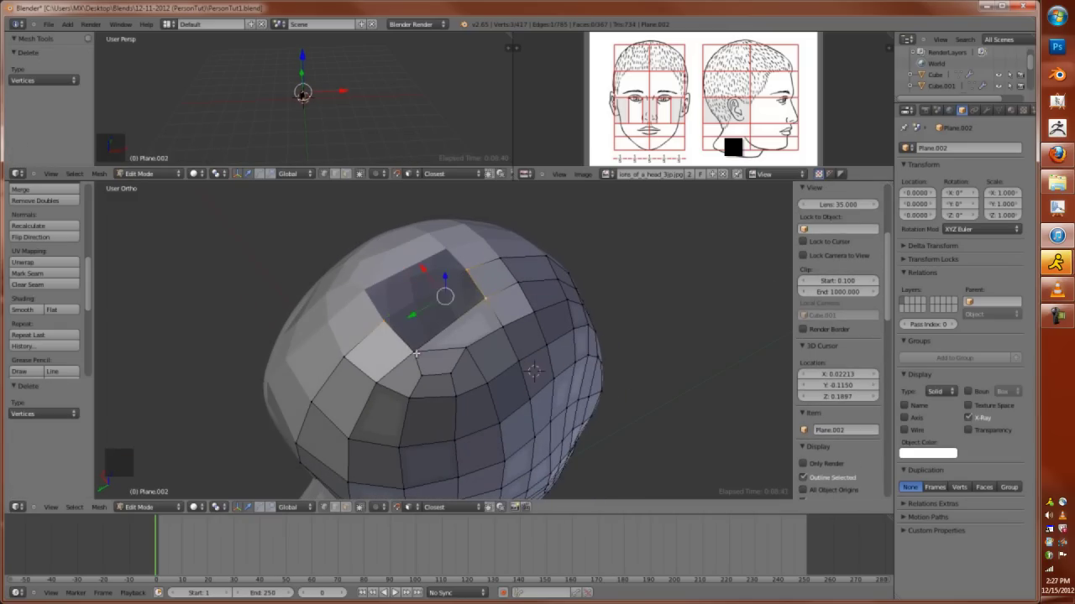
key(v)
click(460, 313)
shift+right_click(461, 283)
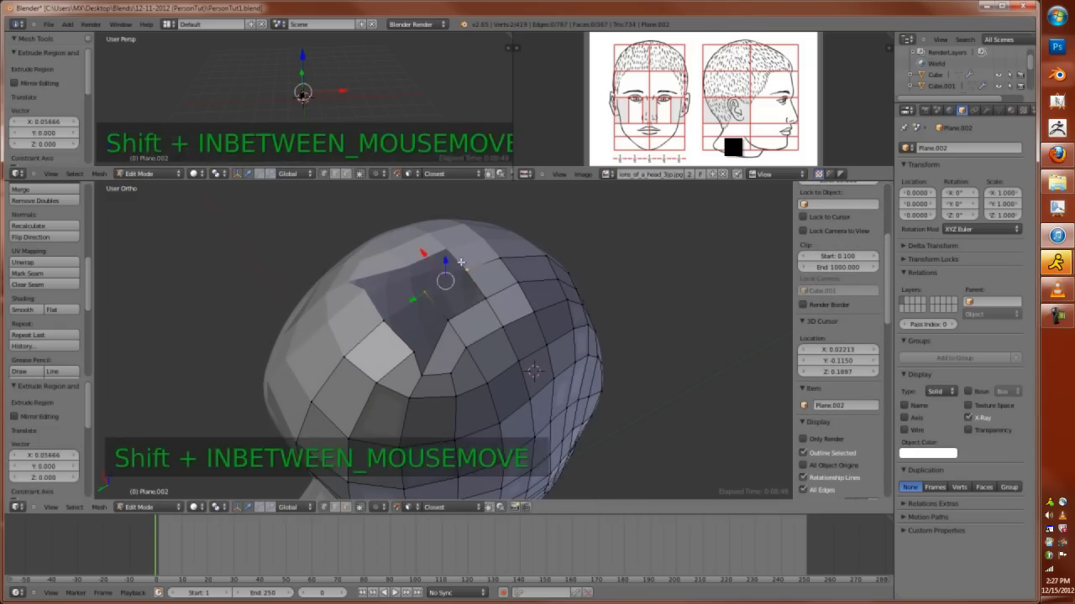
key(g)
click(413, 297)
key(f)
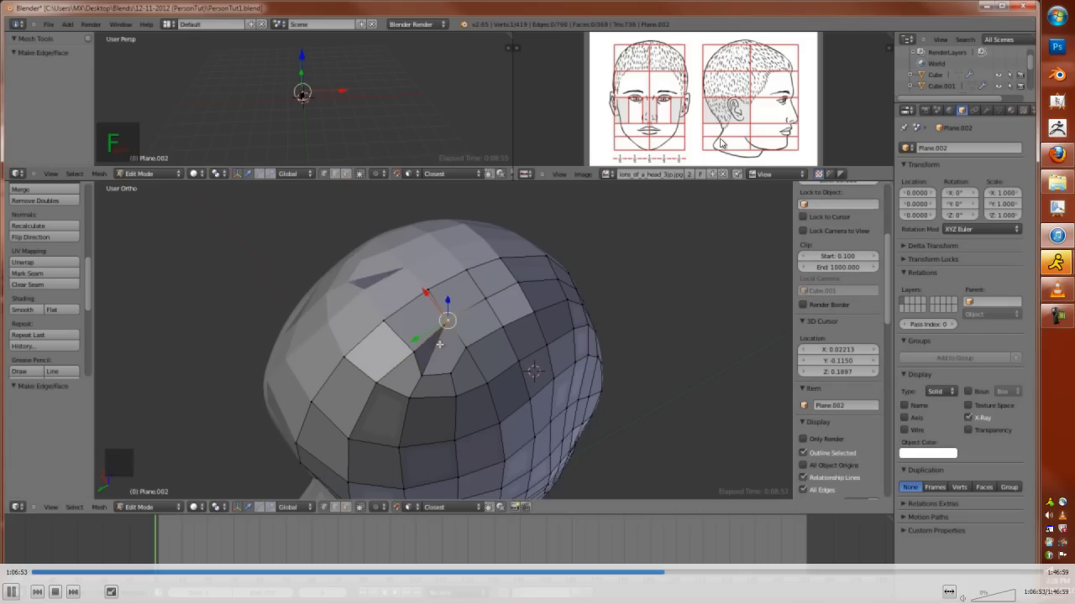
Use vertex selection to rip the crown topology and fill the remaining openings with faces
key(ctrl+Tab)
click(436, 369)
scroll(437, 369, down, 2)
shift+right_click(411, 355)
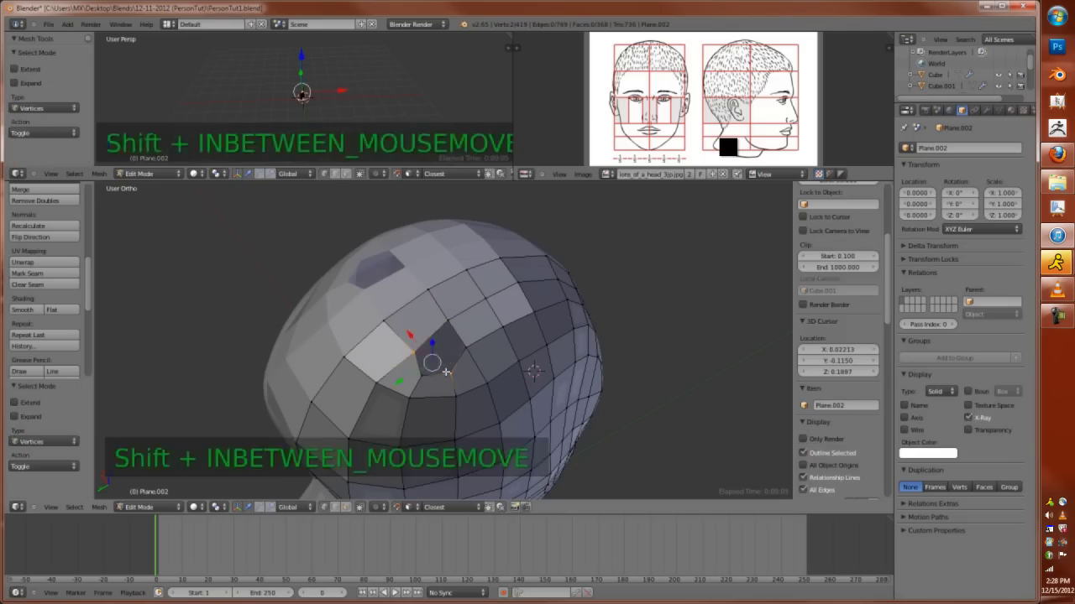
key(f)
key(a)
middle_drag(435, 361, 470, 370)
key(a)
key(a)
right_click(403, 345)
key(v)
click(433, 354)
key(f)
key(f)
Reposition the vertices on the crown and side of the head to even out the rebuilt loops
key(g)
click(449, 343)
key(g)
click(415, 310)
key(g)
click(494, 340)
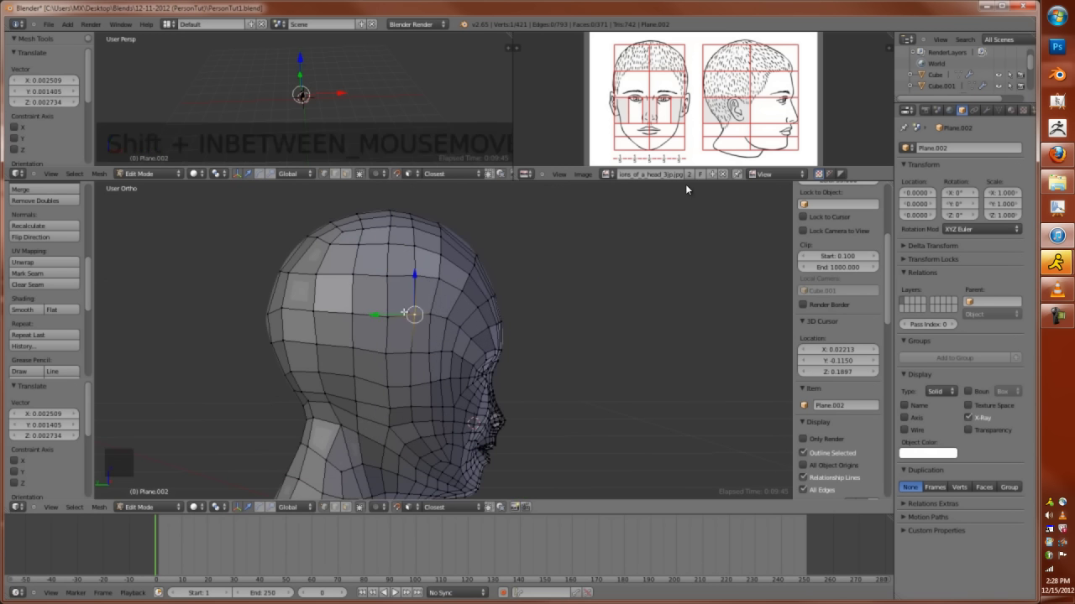
Turn off snapping, then extrude the nostril's edge loop inward and scale it to fit the opening
key(KP_1)
key(Tab)
middle_drag(437, 341, 501, 319)
scroll(516, 319, up, 8)
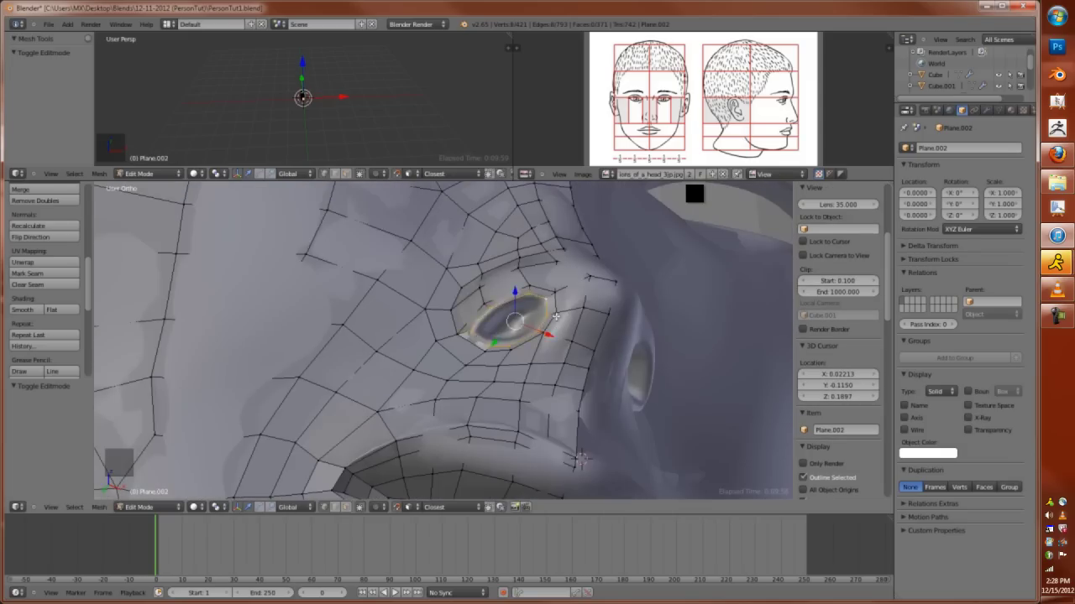
scroll(592, 300, up, 3)
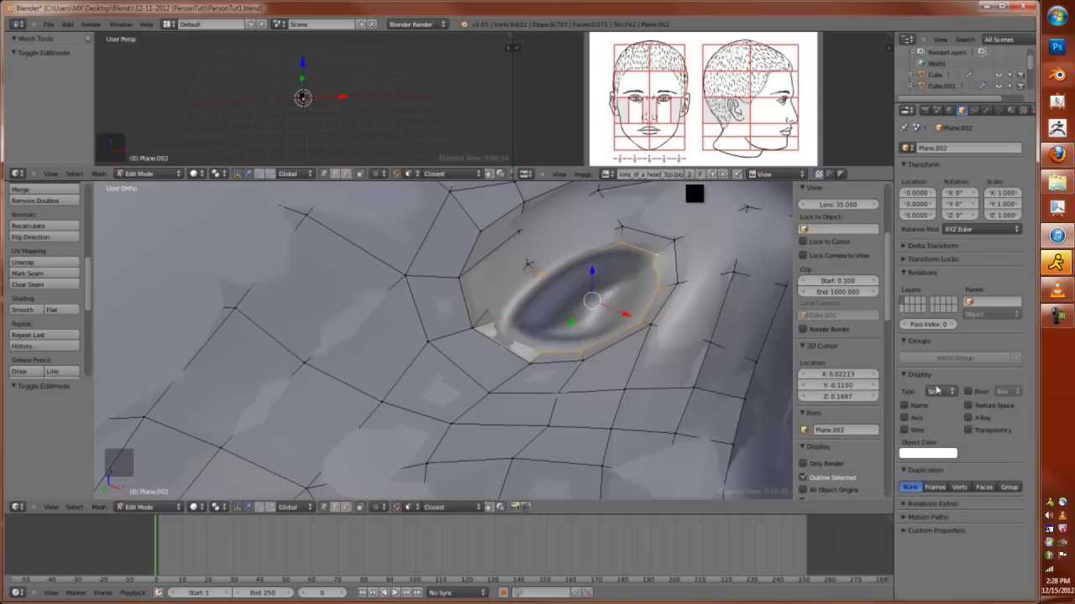
key(shift+Tab)
key(e)
key(s)
click(674, 346)
key(KP_Decimal)
key(ctrl+KP_3)
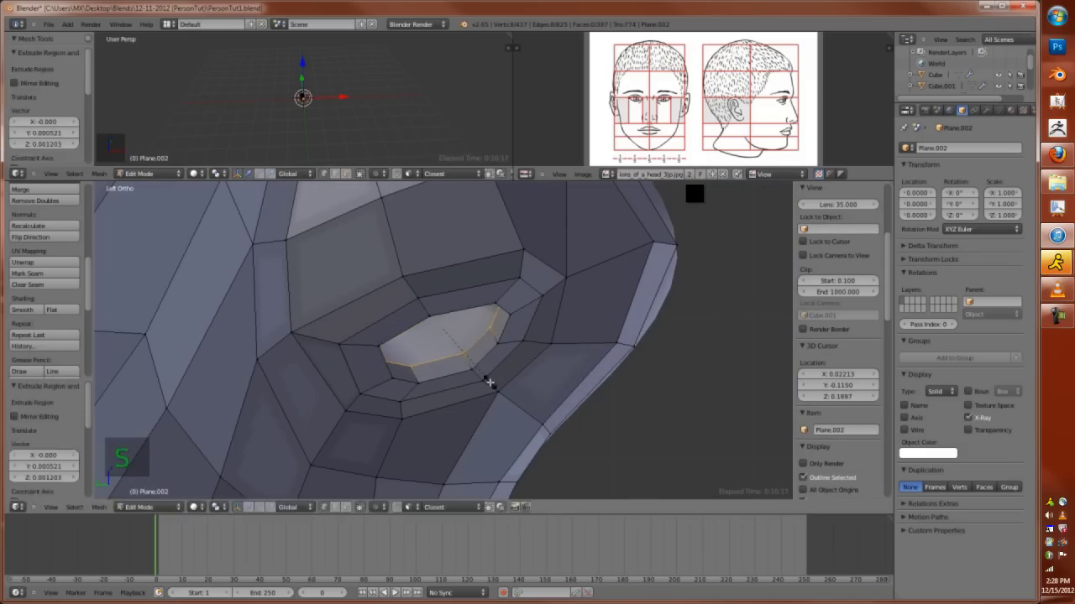
click(486, 375)
Extrude the nostril loop farther up inside the nose and align it in the front view
key(e)
key(z)
key(KP_3)
key(KP_1)
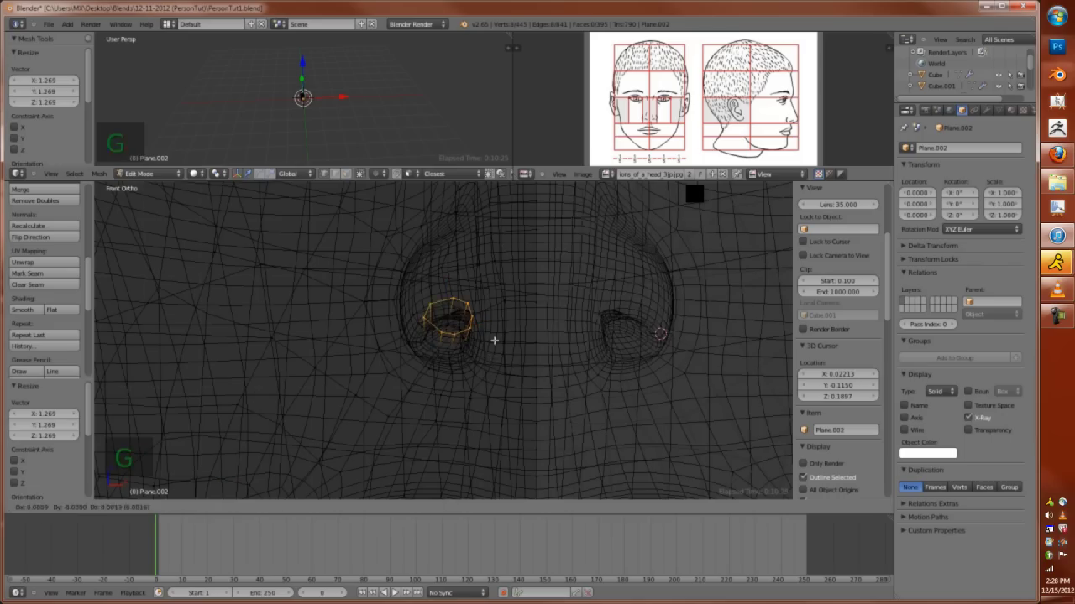
click(509, 341)
key(e)
click(561, 321)
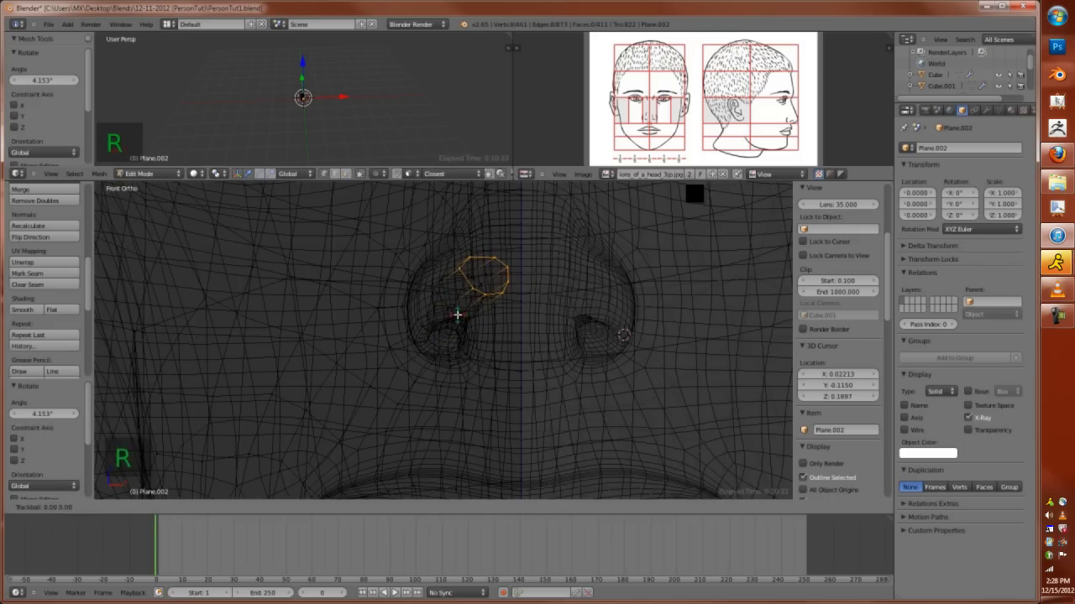
Extend the nostril cavity with another extrusion and scale its inner loop, checking front and side views
key(z)
key(KP_3)
key(z)
key(KP_1)
key(e)
key(z)
key(KP_3)
key(s)
Select vertices around the nostril and shift them with proportional editing in the bottom view
key(Tab)
key(Tab)
middle_drag(444, 266, 443, 373)
scroll(443, 374, down, 4)
key(z)
key(c)
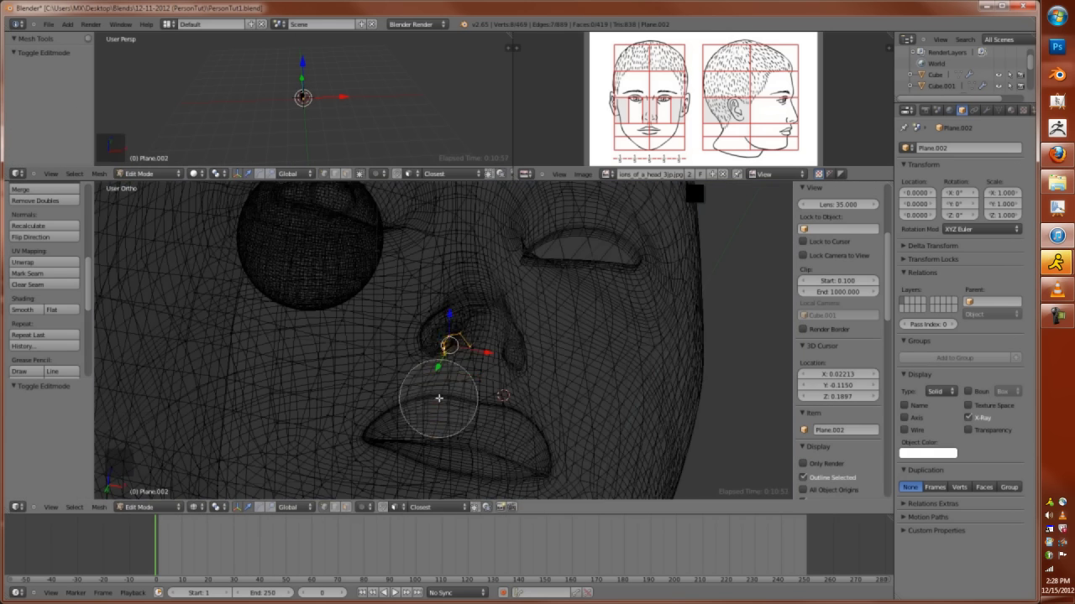
key(z)
key(z)
scroll(465, 404, up, 3)
scroll(466, 404, up, 2)
key(c)
key(Escape)
middle_drag(511, 319, 494, 330)
key(z)
key(ctrl+KP_7)
key(g)
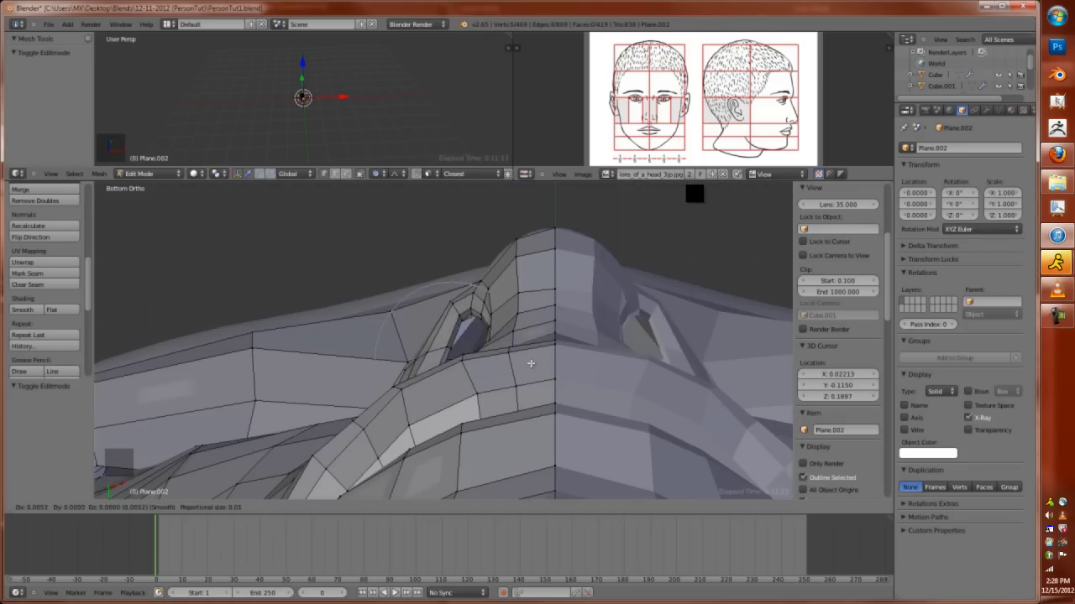
click(512, 358)
Adjust the vertices below the nose and along the upper lip with small proportional moves
middle_drag(493, 314, 456, 372)
key(g)
key(g)
click(461, 370)
key(g)
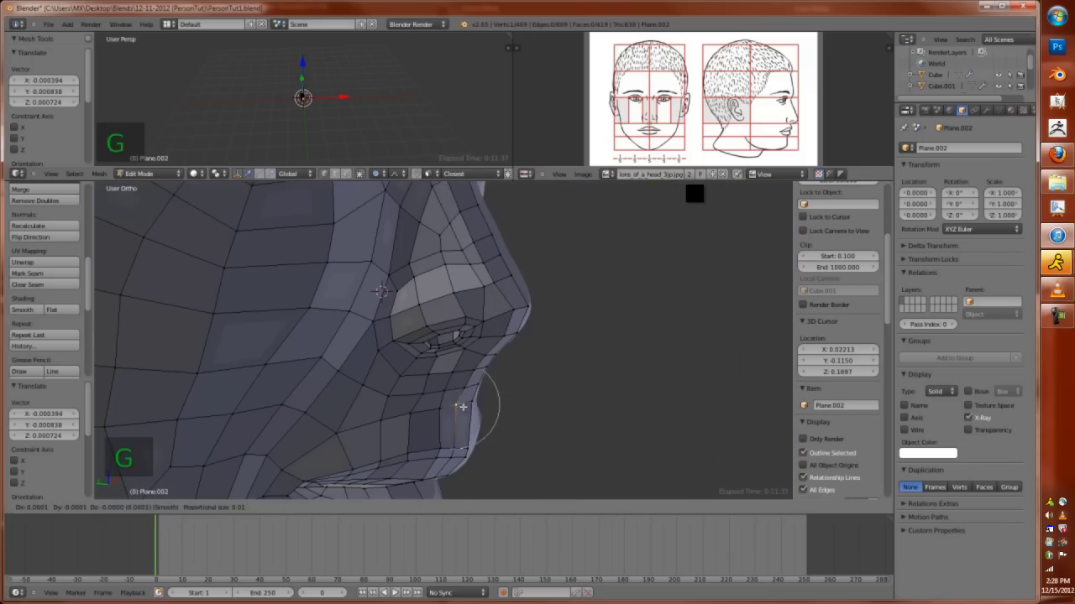
right_click(500, 396)
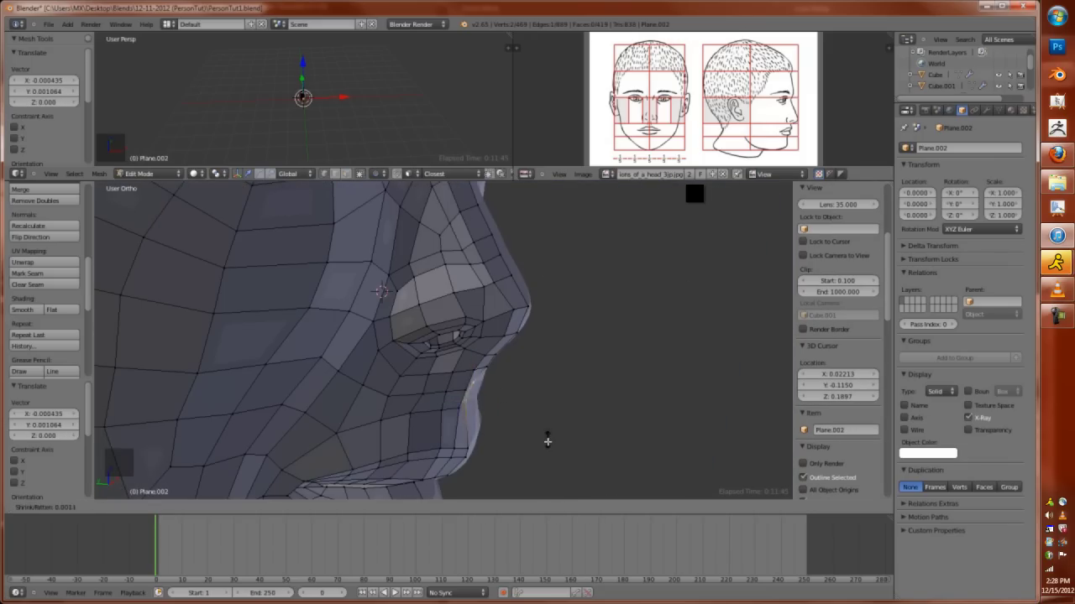
Return to Object Mode and move the sculpted head, Cube, to another layer
key(Tab)
key(a)
key(a)
key(KP_1)
scroll(538, 379, down, 5)
scroll(538, 378, up, 6)
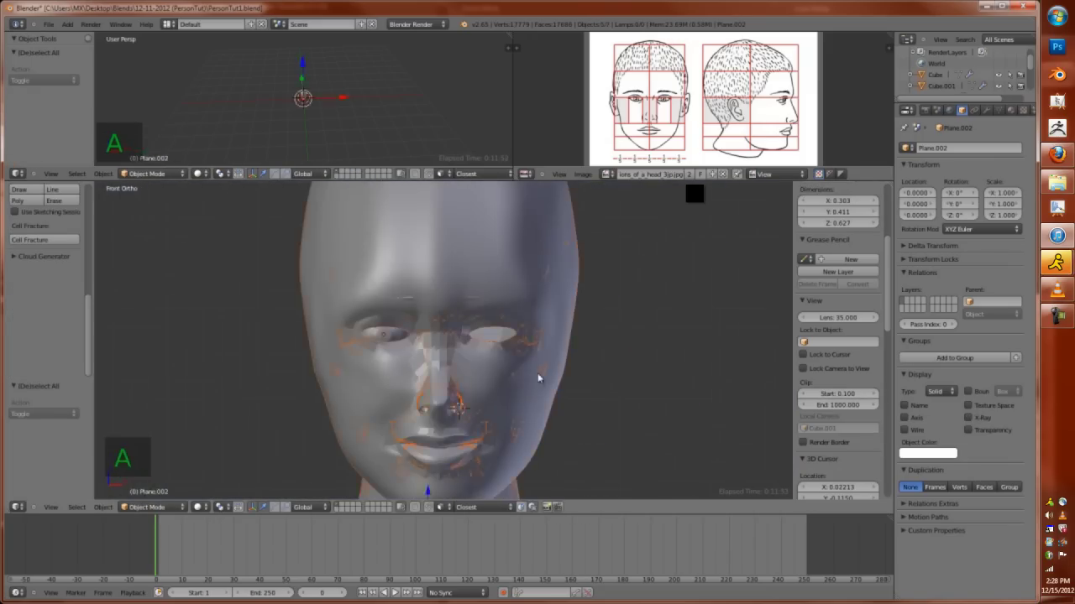
scroll(539, 378, down, 3)
right_click(539, 379)
key(z)
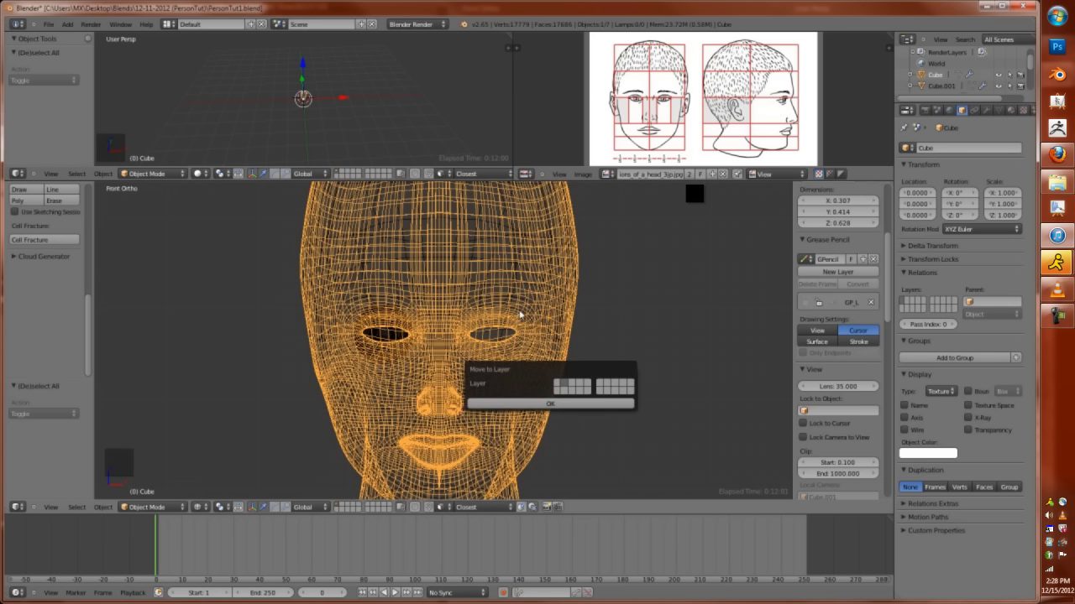
key(1)
Edit the retopology mesh again and move a vertex above the eye to refine the brow in the front view
middle_drag(508, 355, 396, 336)
scroll(542, 373, up, 5)
key(Tab)
key(Tab)
key(Tab)
scroll(423, 283, down, 4)
key(KP_1)
key(g)
click(385, 366)
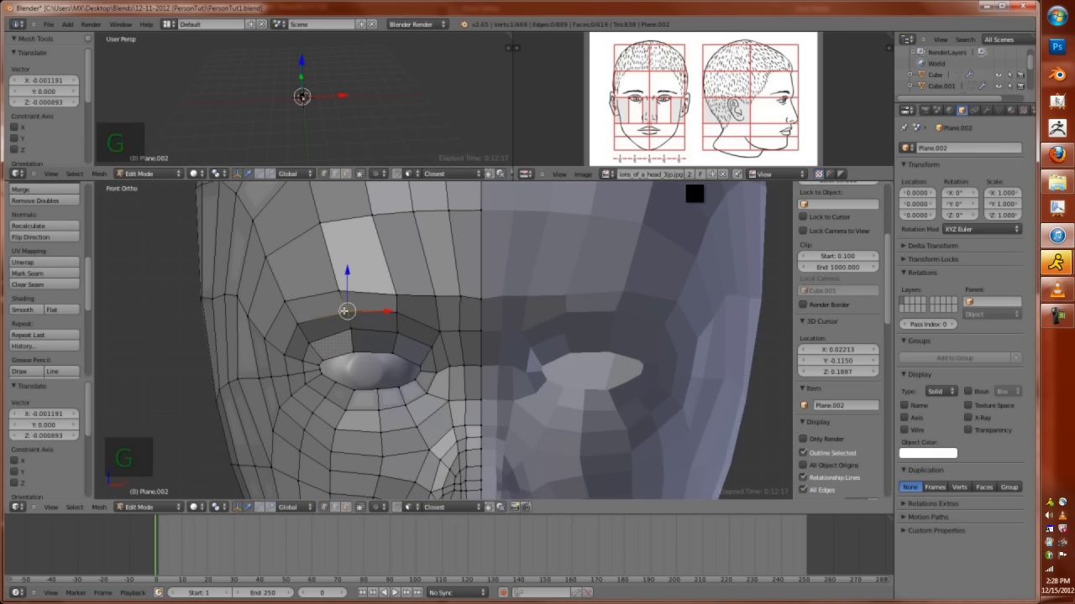
Extrude the eye opening's edge loop and scale the new edges to build the eyelid rim
key(s)
click(412, 392)
middle_drag(411, 389, 446, 402)
scroll(446, 402, up, 3)
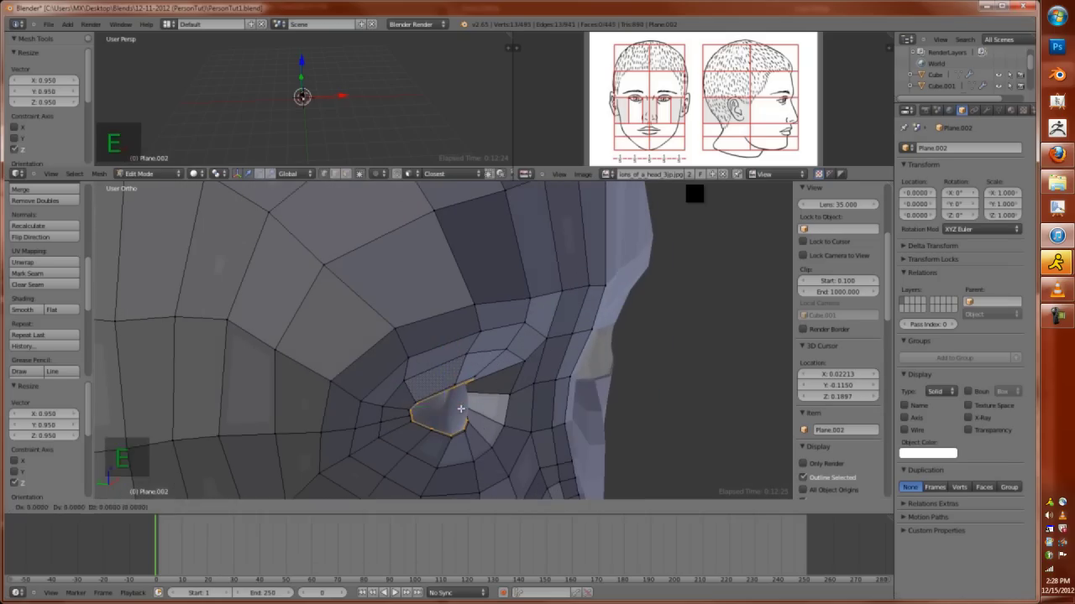
key(z)
key(s)
key(s)
click(412, 431)
Apply To Sphere with a factor of 1 to the extruded eyelid loop
key(KP_1)
key(alt+shift+s)
key(1)
key(Return)
key(z)
middle_drag(436, 394, 403, 396)
Hide the unselected geometry, disable snapping, and scale and move the eyelid loop over the eyeball in the front view
key(shift+h)
key(KP_1)
key(s)
key(shift+Tab)
key(g)
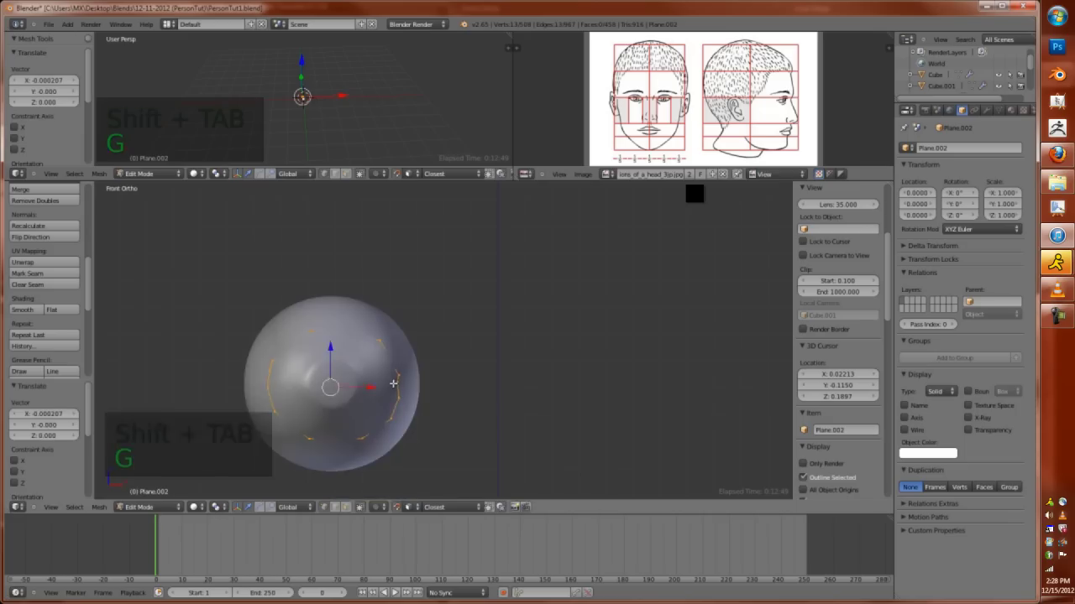
click(432, 420)
Reveal the hidden mesh, then enlarge, move and slightly rotate the inner eyelid loop to fit within the eyeball's outline
key(alt+h)
key(z)
key(s)
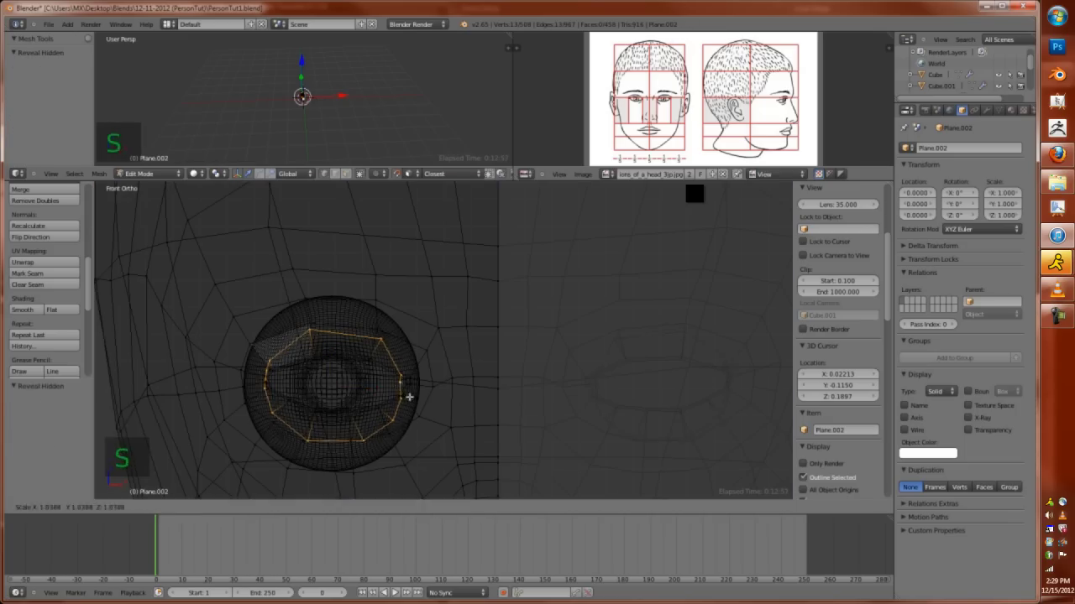
click(419, 399)
key(g)
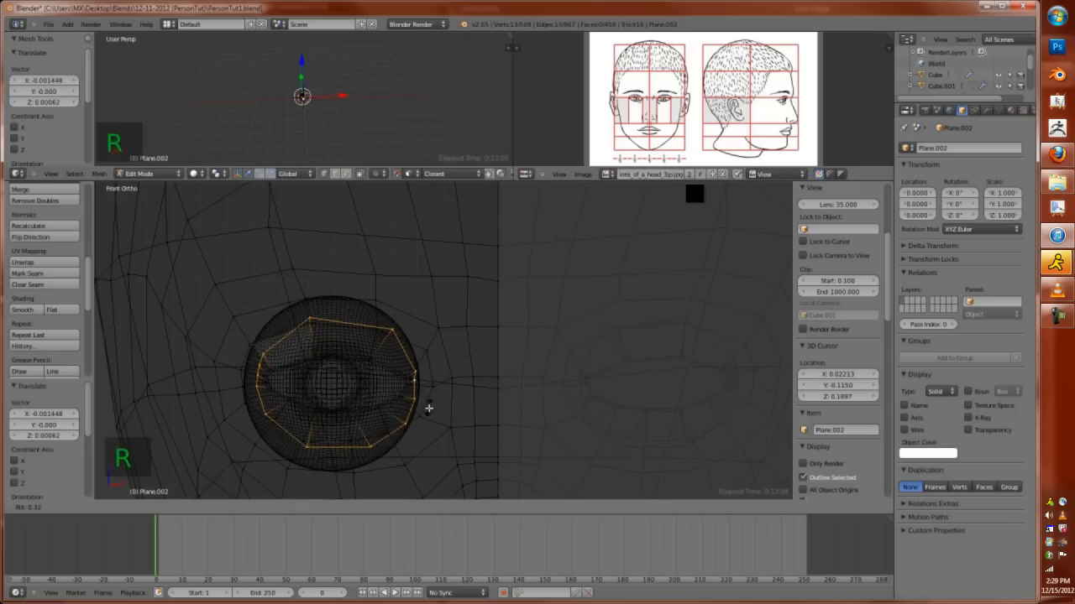
click(428, 409)
Isolate the inner eyelid loop, rescale it once more and return to Object Mode
key(z)
key(shift+h)
key(s)
click(415, 411)
key(Tab)
key(a)
key(a)
scroll(432, 320, down, 4)
key(KP_1)
scroll(432, 319, up, 2)
Edit the mesh again and reshape the cheek with a proportional vertex move in the front view
key(Tab)
key(z)
key(z)
middle_drag(357, 372, 357, 370)
key(shift+Tab)
key(g)
click(357, 371)
key(KP_1)
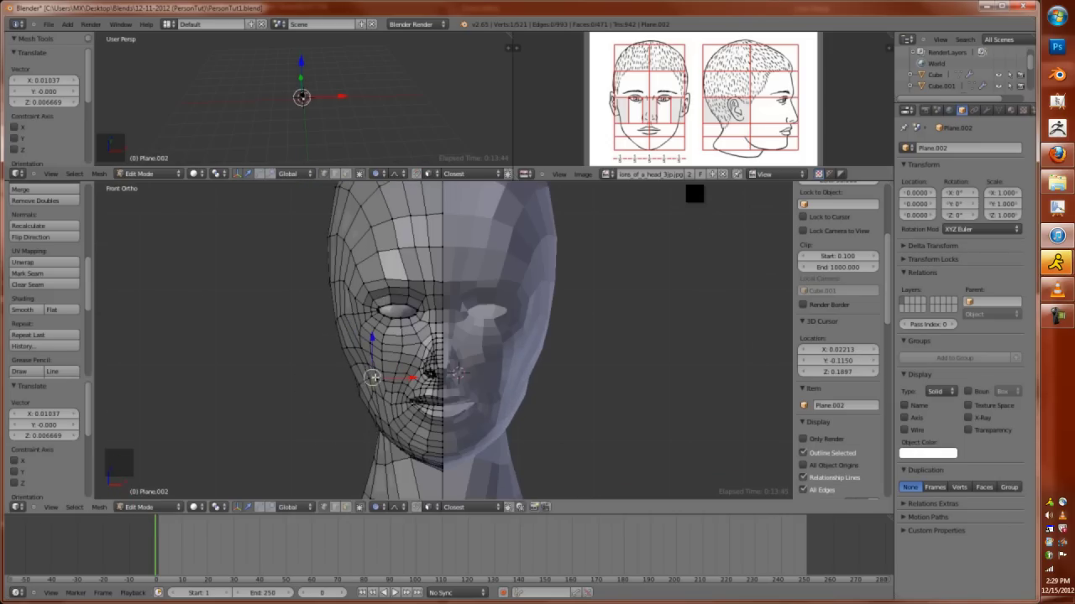
key(Tab)
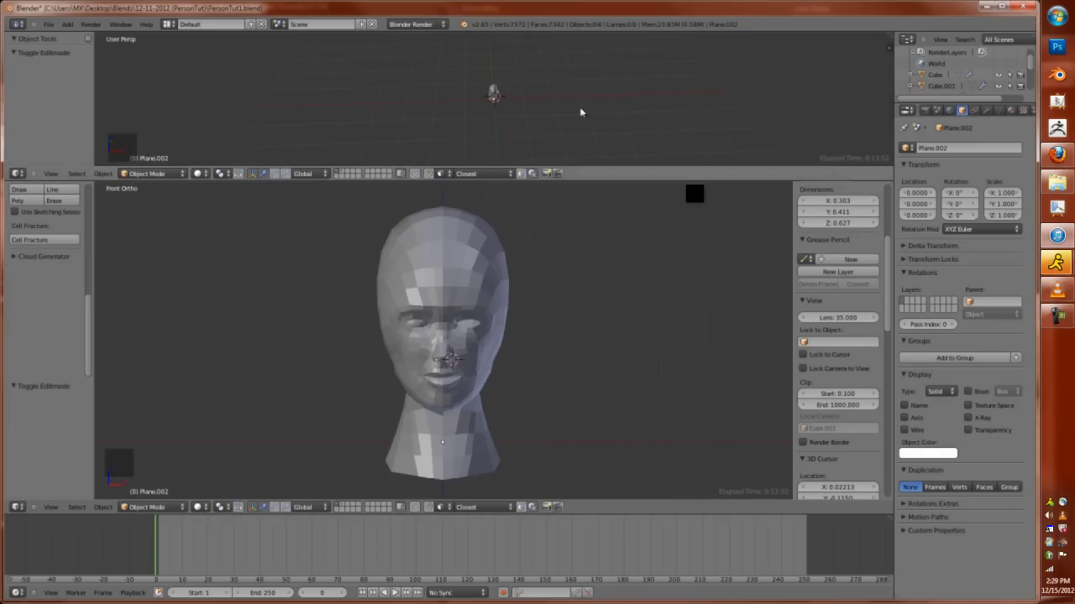
Move a vertex on the side of the upper nose with proportional editing in the front view
key(ctrl+Up)
middle_drag(729, 281, 741, 288)
scroll(214, 385, up, 2)
key(Tab)
scroll(214, 386, up, 3)
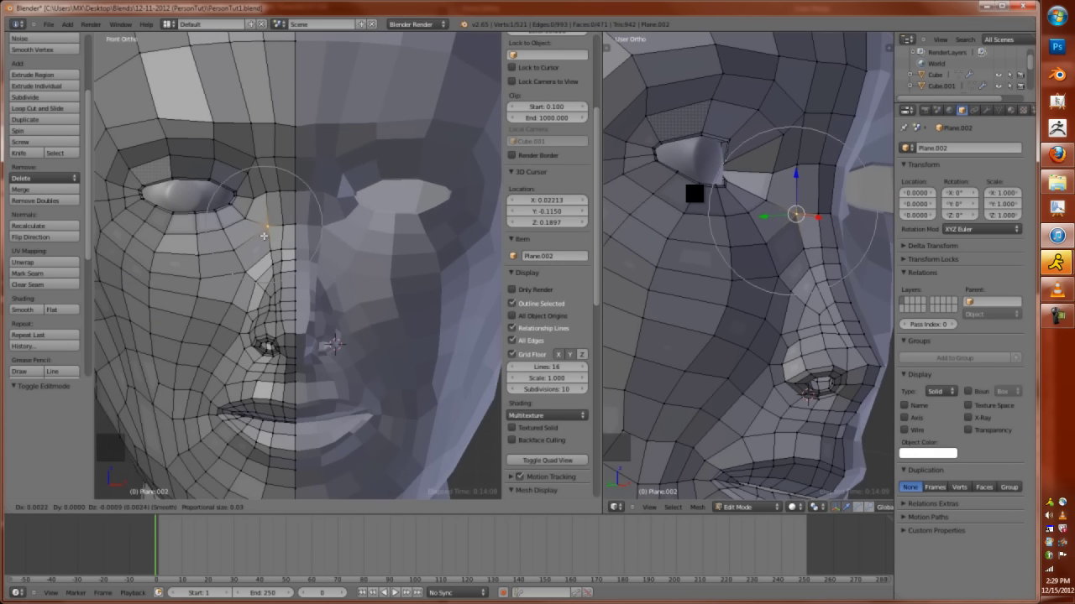
scroll(350, 334, up, 2)
Box-select the nose-tip vertices in the left view and shift them with proportional editing
key(ctrl+KP_1)
key(ctrl+KP_3)
scroll(260, 285, down, 3)
key(z)
key(b)
drag(120, 192, 307, 431)
key(z)
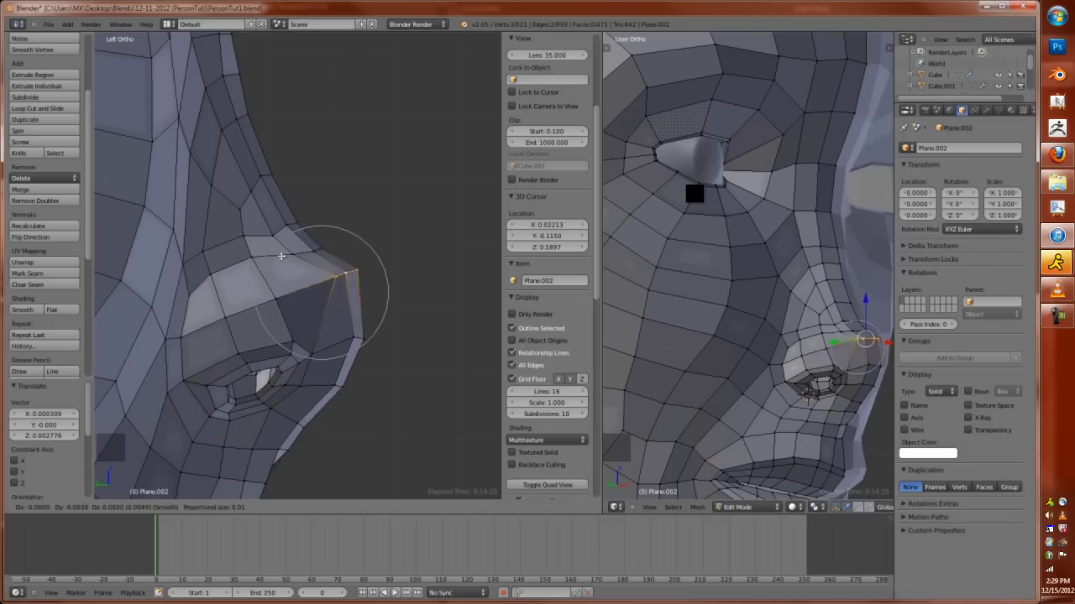
Move vertices on the underside and front of the nose to round its profile in the left view
right_click(319, 403)
key(g)
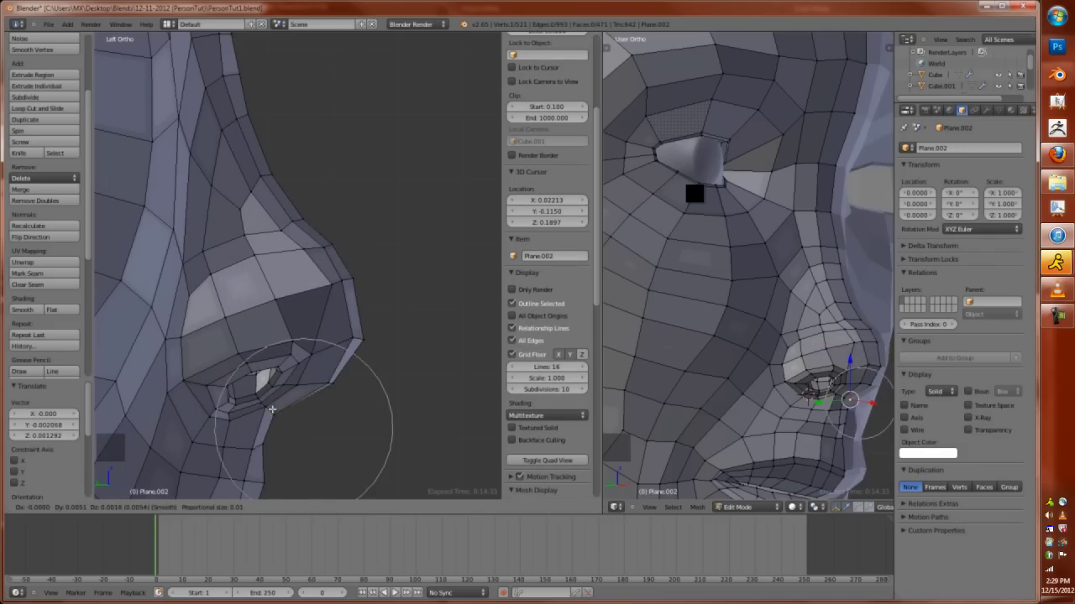
scroll(271, 409, down, 3)
key(g)
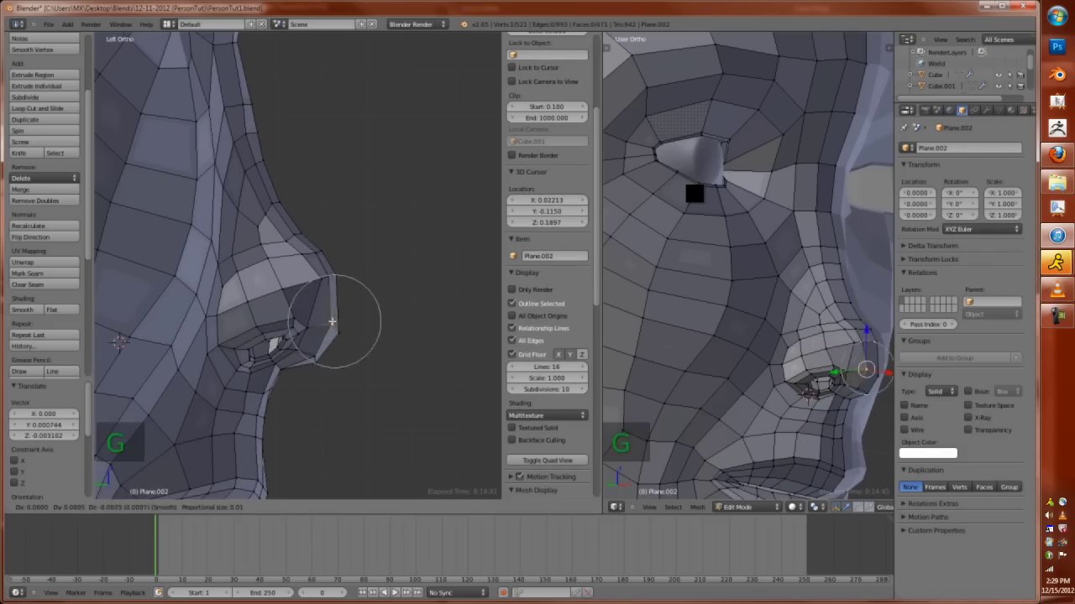
Refine the vertices beneath the nose and nostril with proportional moves in the front and left views
key(Tab)
key(KP_1)
key(Tab)
key(g)
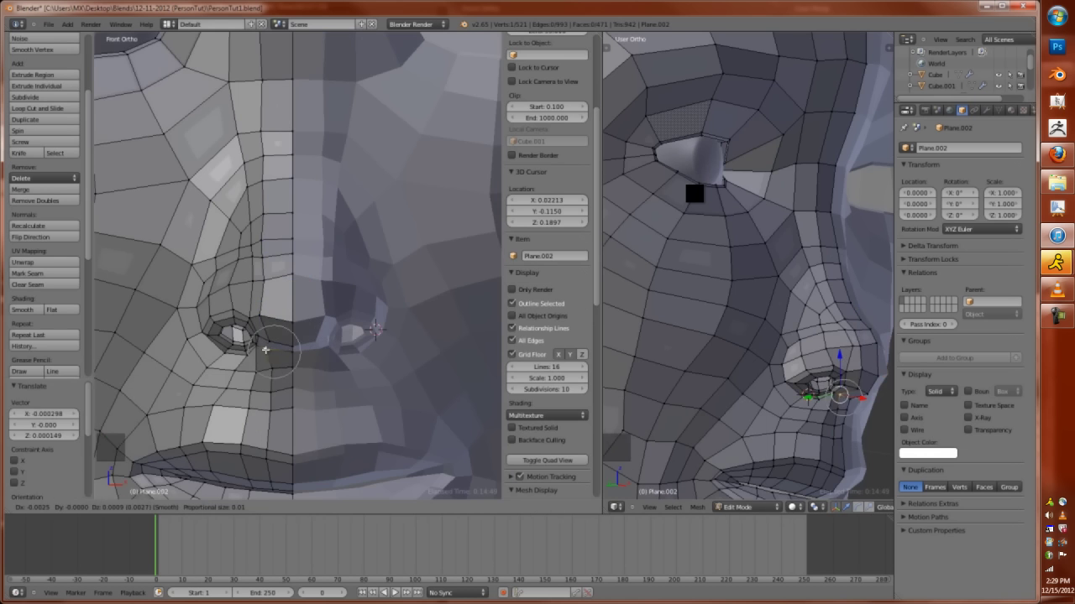
key(Tab)
key(ctrl+KP_3)
key(Tab)
key(g)
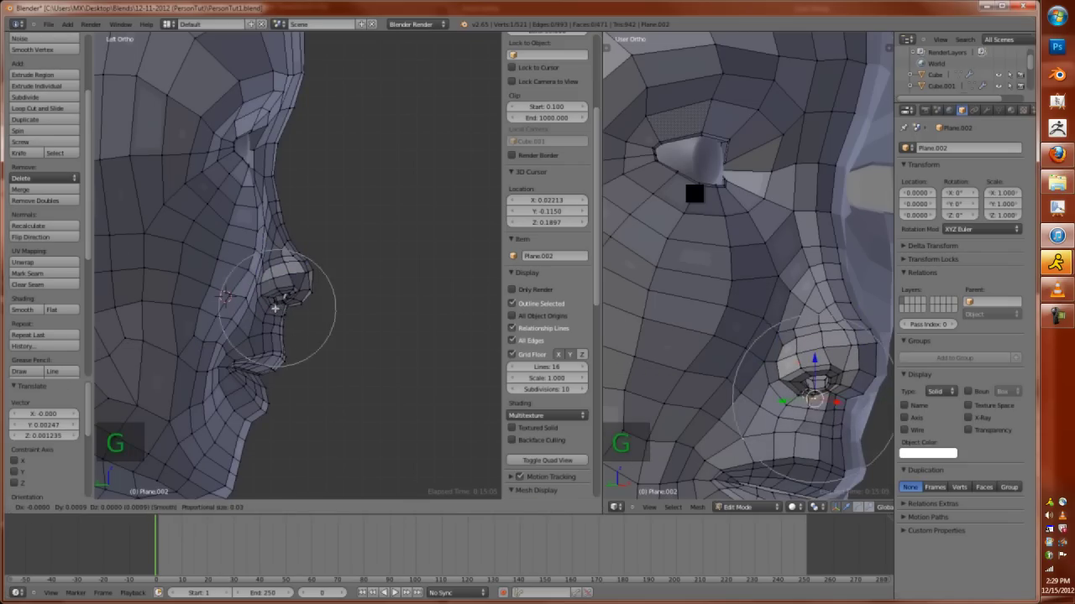
Adjust the vertices around the upper lip, then shrink/fatten the lip edge loop
key(Tab)
key(Tab)
key(KP_1)
key(g)
click(272, 362)
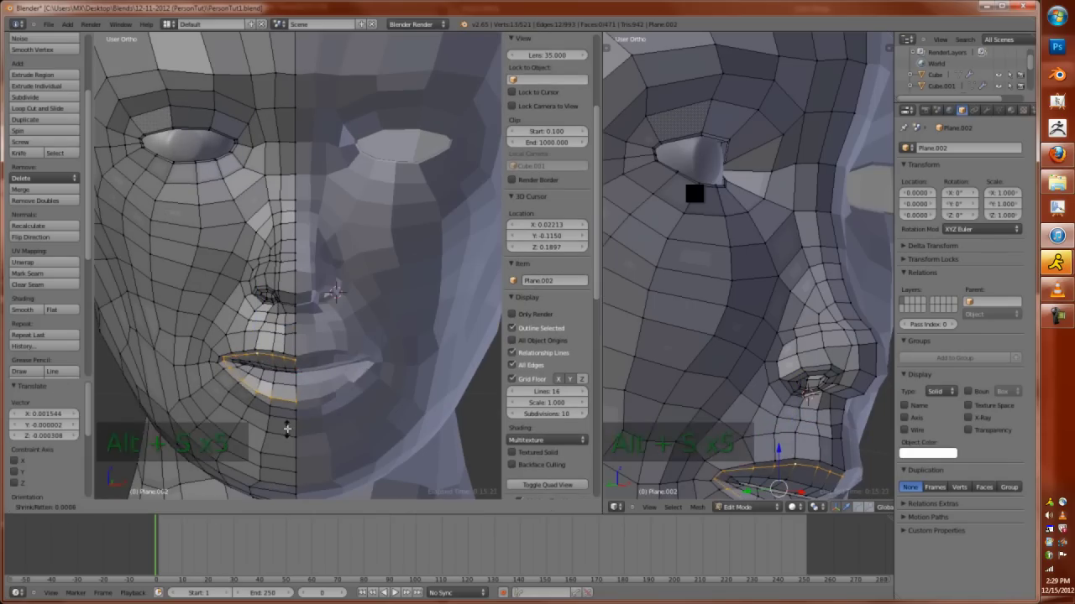
Leave Edit Mode and examine the lips and the whole head from the front
key(Tab)
middle_drag(289, 429, 311, 403)
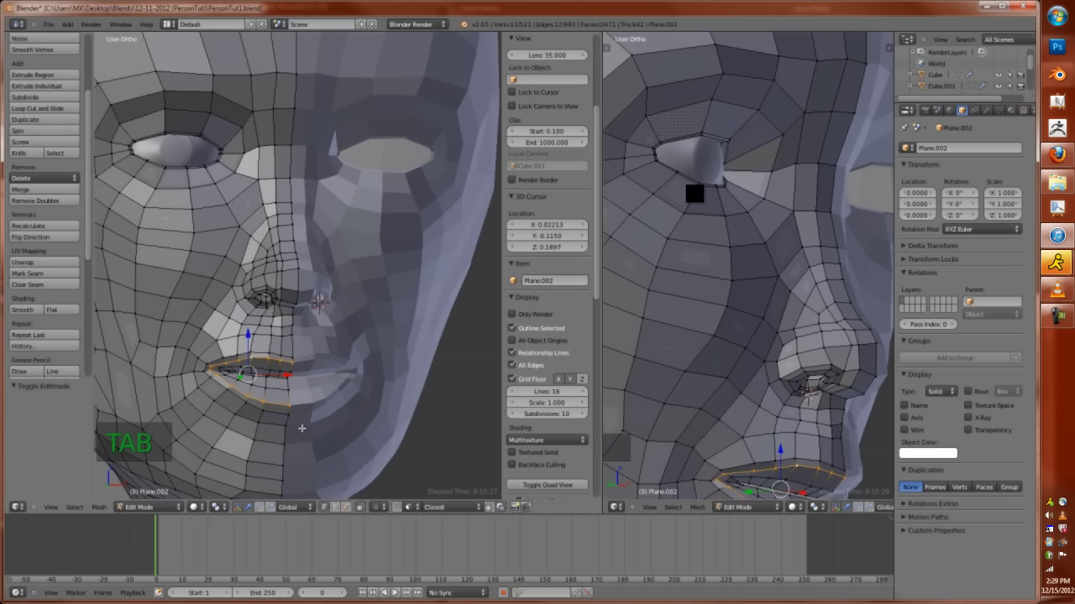
key(Tab)
key(a)
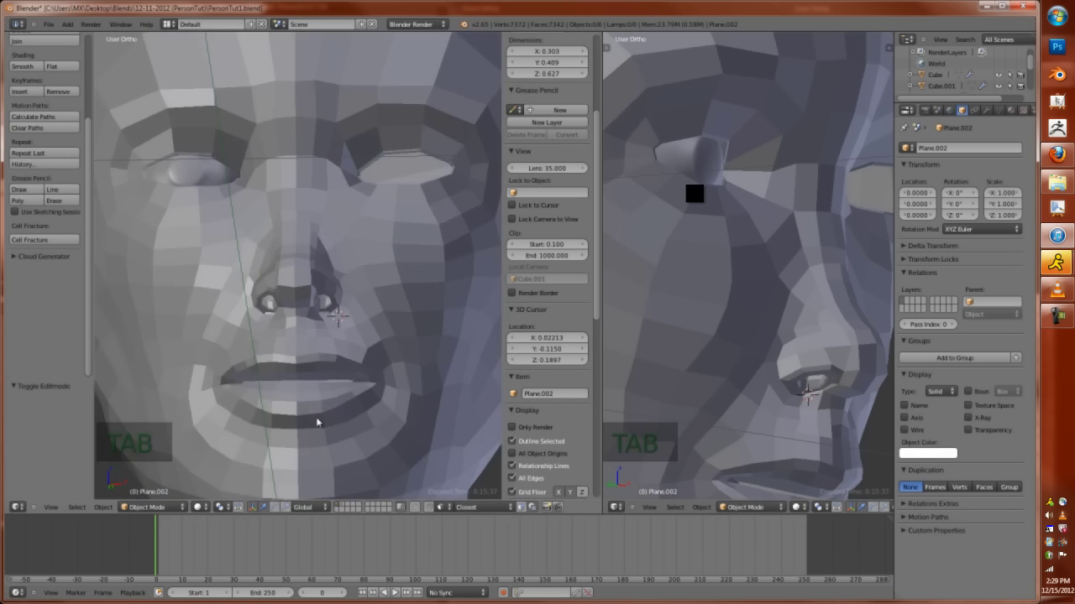
key(KP_1)
key(KP_1)
key(KP_0)
key(KP_1)
key(KP_5)
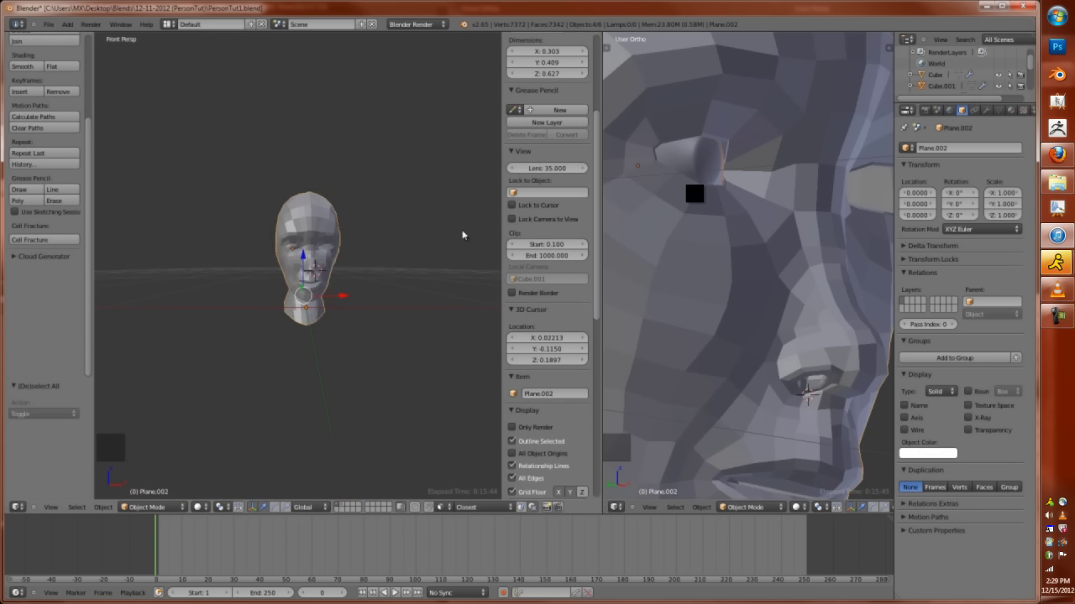
Edit the mesh again and move individual vertices along the brow and beside the chin
scroll(334, 413, up, 8)
key(Tab)
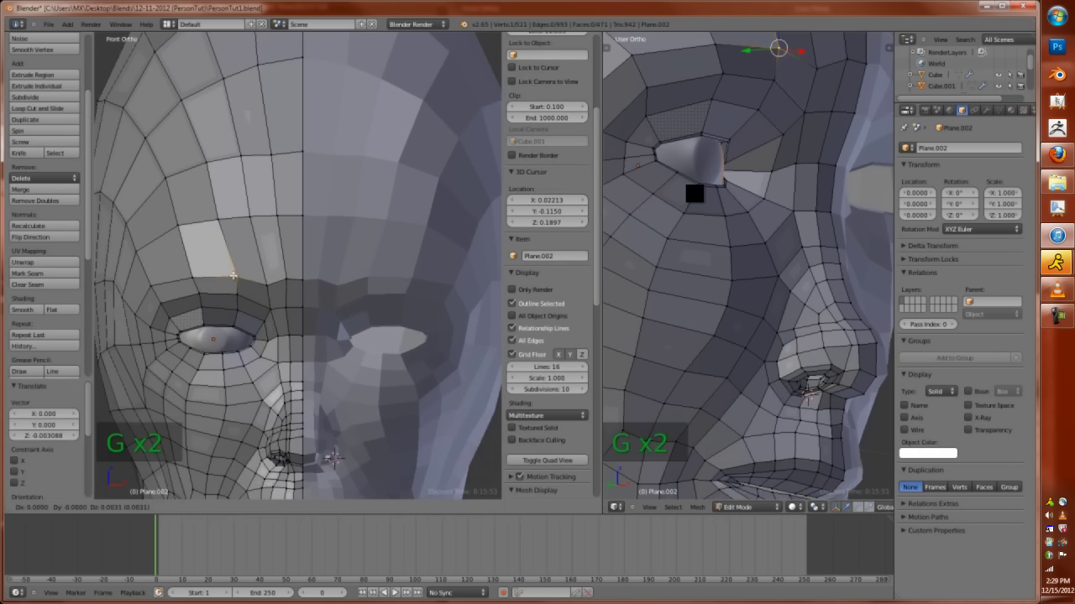
scroll(255, 227, down, 4)
key(g)
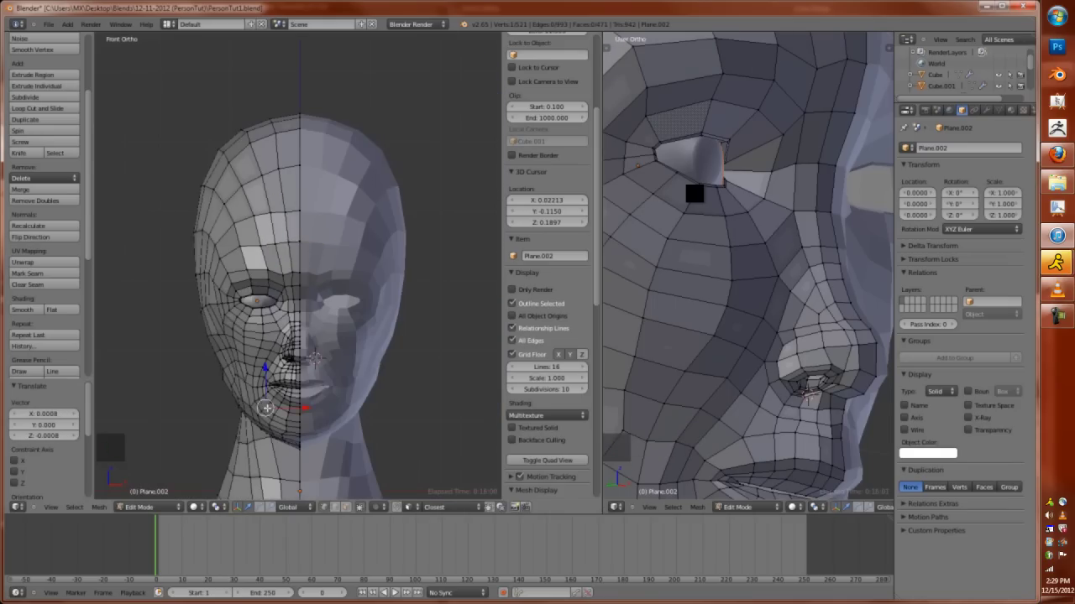
Enable proportional editing and reshape the mouth corner, chin and jawline in the front view
key(o)
scroll(265, 408, up, 3)
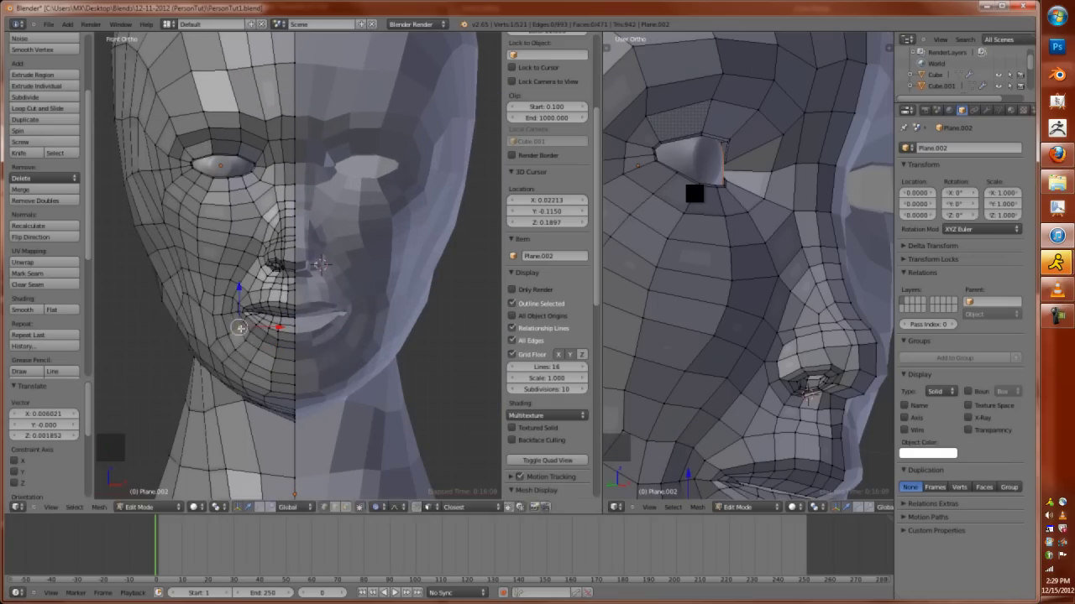
drag(239, 327, 250, 334)
click(270, 361)
scroll(251, 361, down, 1)
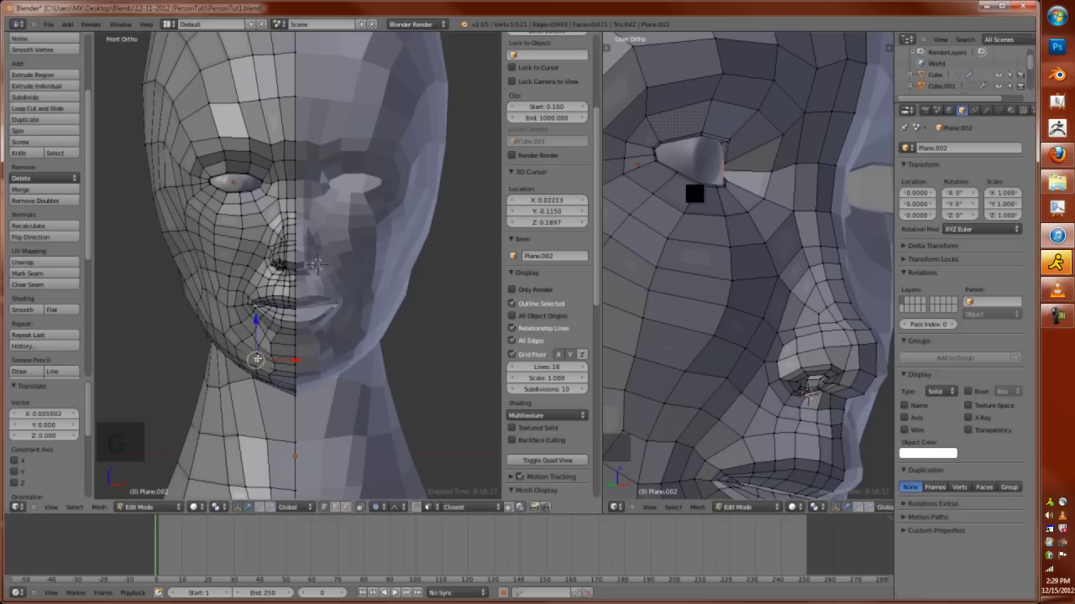
click(281, 328)
scroll(281, 328, up, 2)
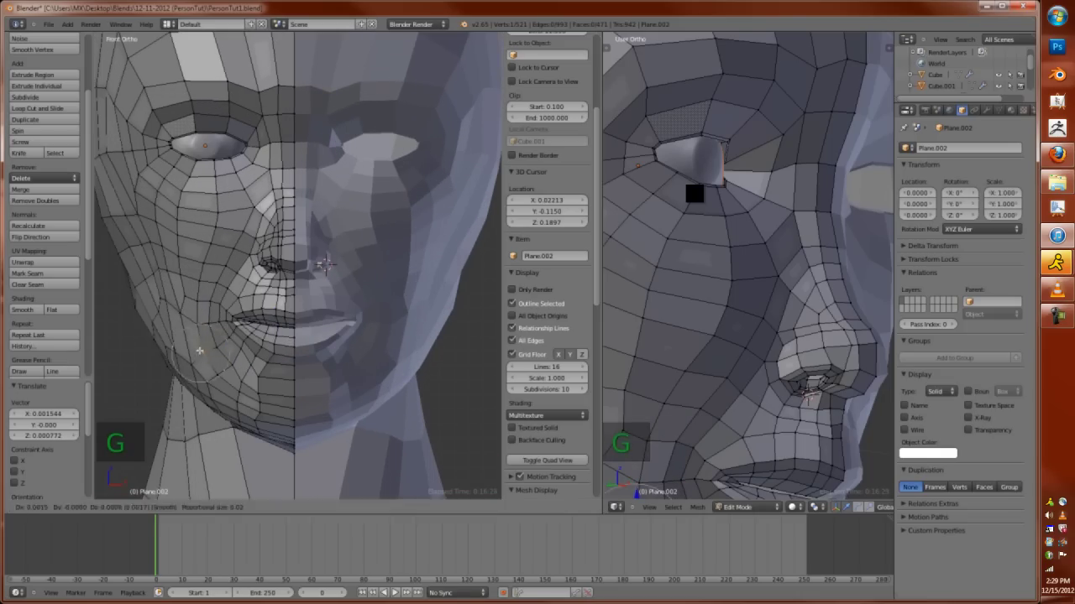
click(179, 313)
Select vertices around the eye and brow and move them along the Y axis
scroll(179, 313, down, 3)
right_click(218, 181)
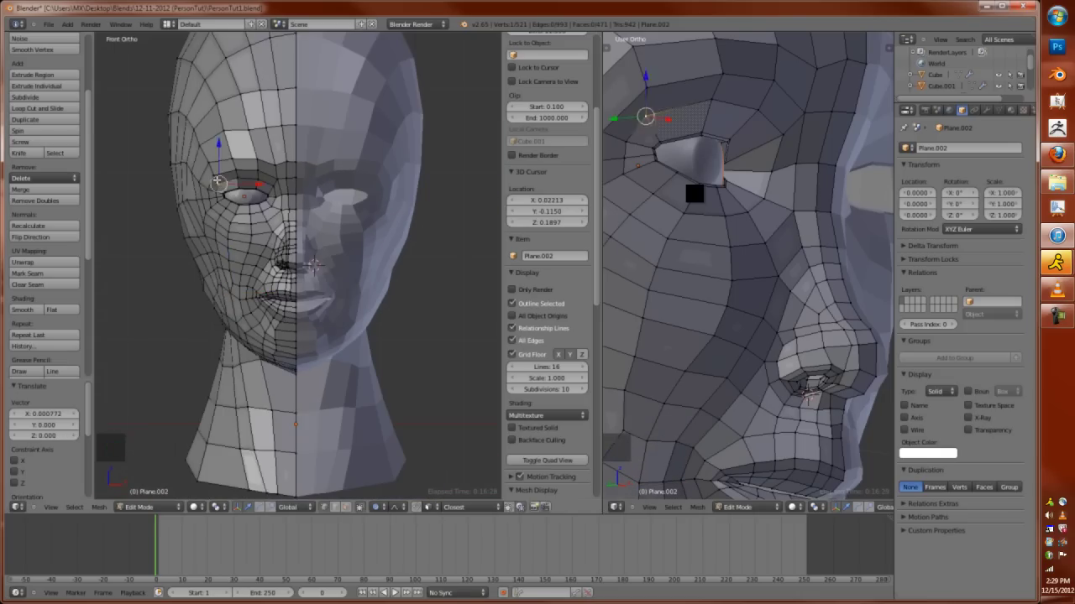
click(312, 264)
scroll(312, 264, up, 5)
middle_drag(290, 228, 311, 320)
key(g)
key(y)
click(319, 244)
Examine the brow and eye area from the side and at an angle in Object Mode
key(Tab)
key(KP_3)
key(Tab)
middle_drag(294, 277, 305, 223)
click(305, 222)
key(Tab)
key(KP_1)
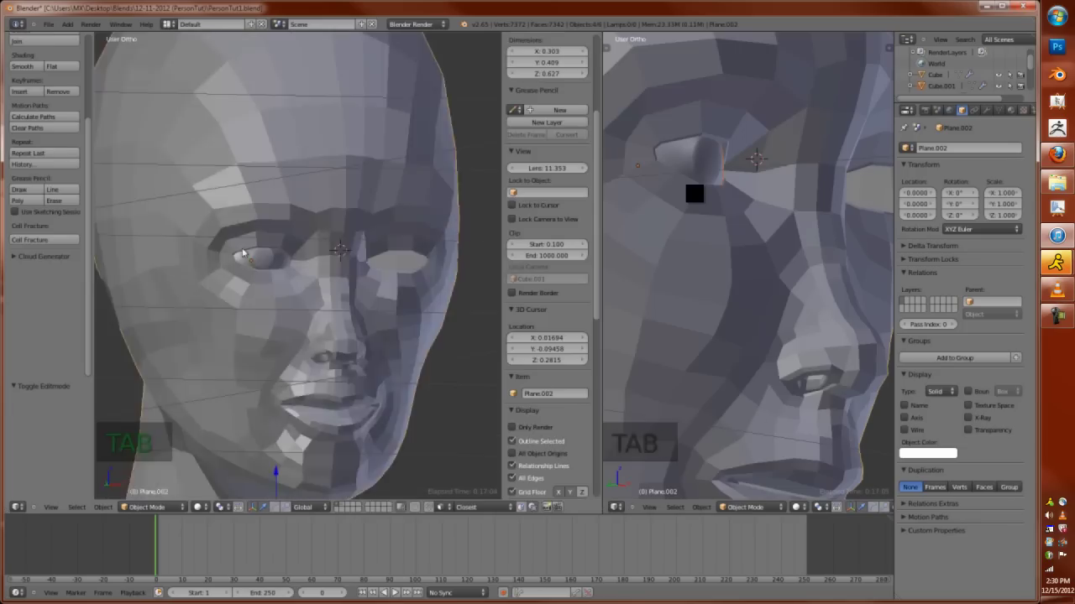
Nudge the vertices below the outer and inner corners of the eye in the front view
key(Tab)
right_click(182, 268)
key(g)
key(g)
click(181, 269)
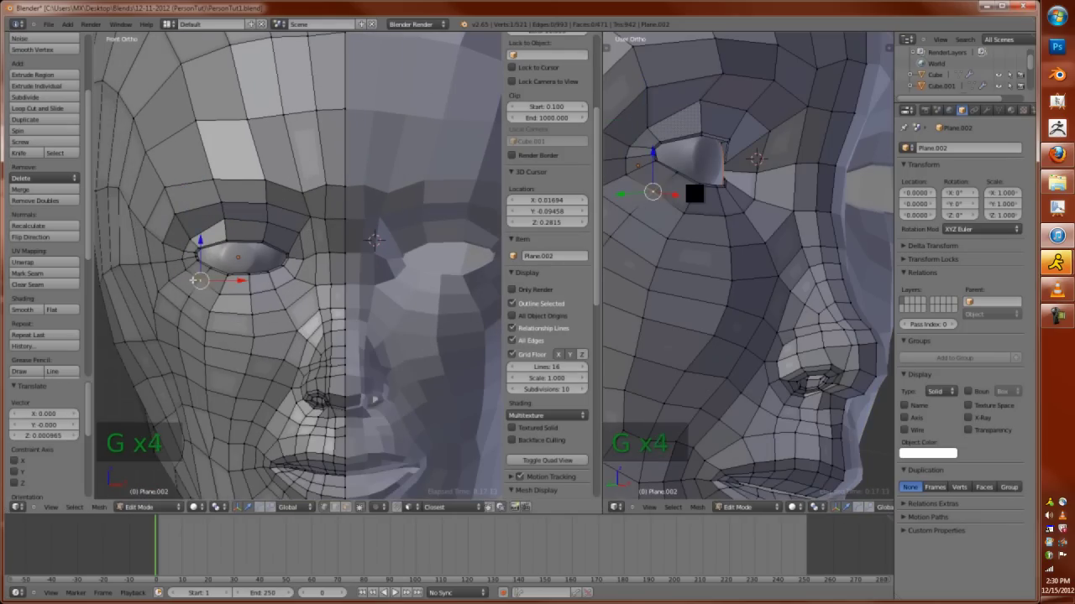
right_click(312, 288)
key(g)
key(g)
key(g)
click(313, 288)
Return to Object Mode and save the Blender file
key(Tab)
key(ctrl+s)
scroll(312, 288, down, 3)
scroll(312, 288, up, 5)
middle_drag(312, 288, 306, 359)
Undo the last two operations and view the head from the front
key(ctrl+z)
key(ctrl+z)
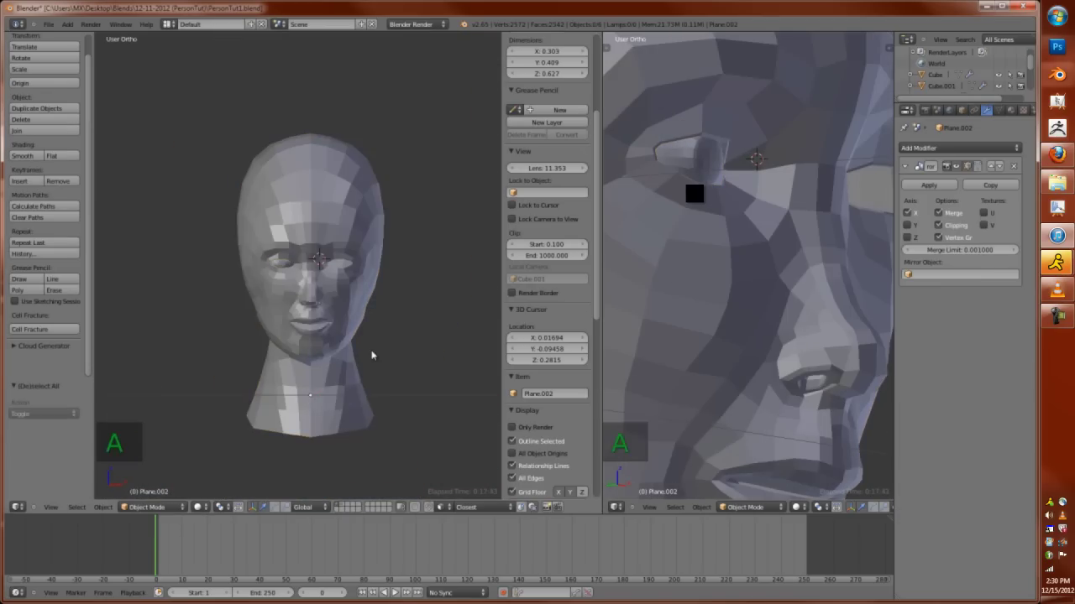
key(KP_1)
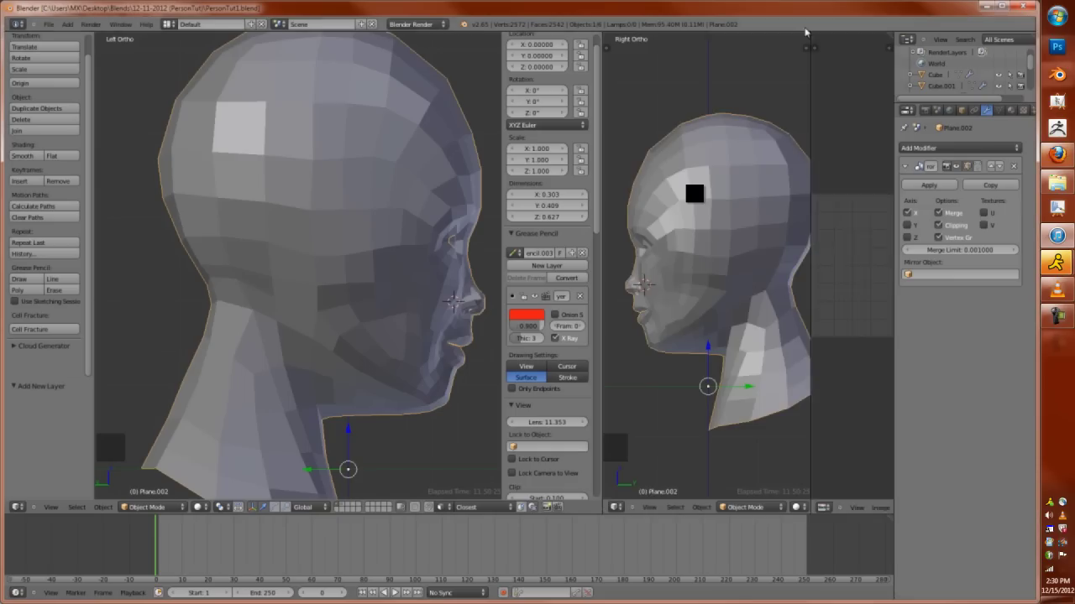
Split off a narrow column beside the second 3D view and make its two stacked areas UV/Image Editors
drag(804, 31, 802, 38)
drag(890, 35, 848, 281)
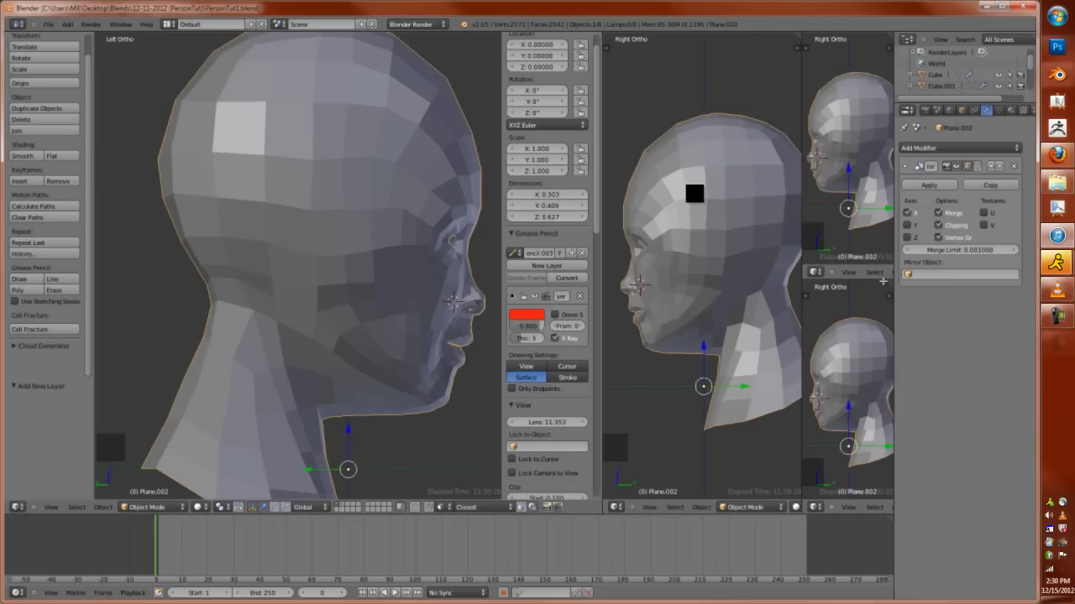
click(812, 273)
click(831, 199)
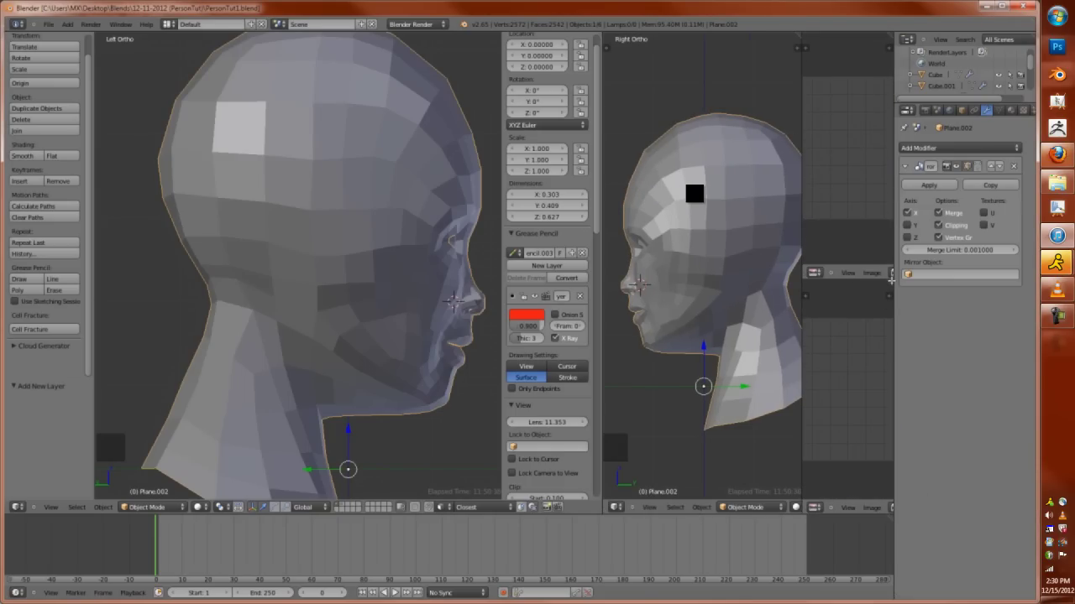
Load the ear reference photo from the file browser window into the upper image editor
key(alt+Tab)
drag(435, 259, 848, 151)
scroll(285, 277, down, 2)
Place the 3D cursor near the ear position and add an image empty there
click(322, 283)
key(shift+a)
click(201, 344)
scroll(202, 344, down, 2)
key(KP_1)
key(ctrl+KP_3)
Rotate the image empty 90 degrees about the Y axis and repeat the rotation twice
key(r)
key(y)
key(9)
key(0)
key(Return)
key(shift+r)
key(shift+r)
scroll(187, 240, down, 2)
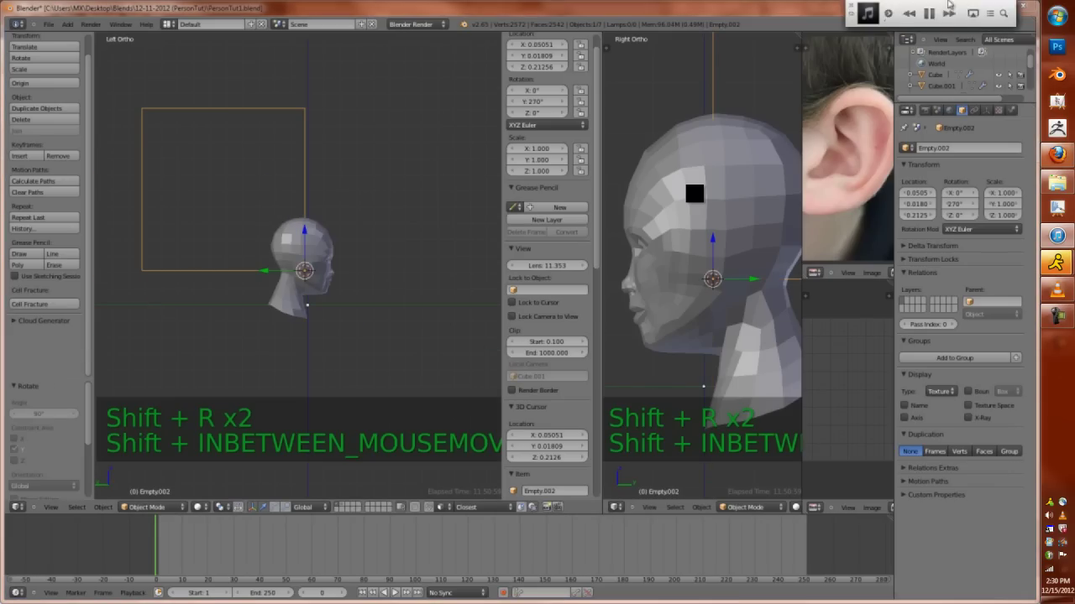
Look through the new empty's properties and switch the view to wireframe shading
click(973, 110)
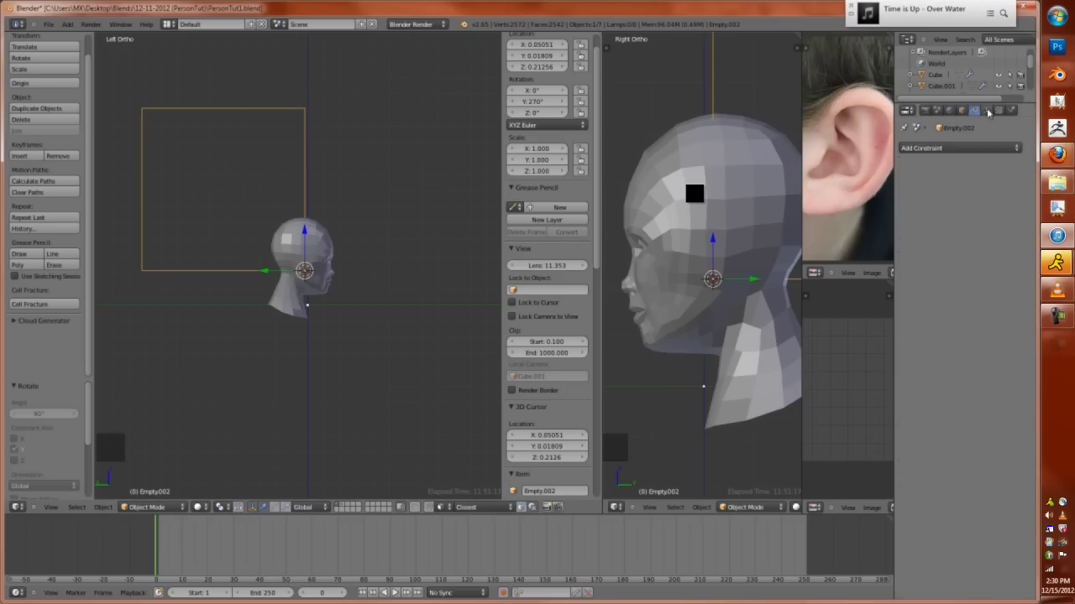
key(a)
key(a)
right_click(324, 189)
key(z)
Select Empty.001 in the outliner and hide it from the view
click(939, 79)
scroll(326, 261, down, 5)
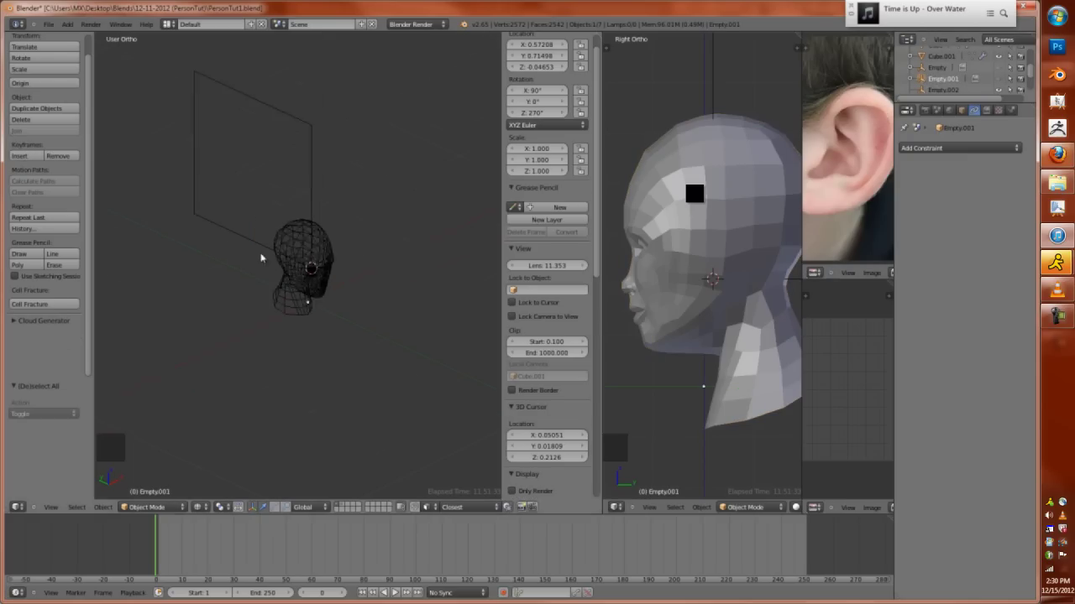
click(943, 78)
click(999, 78)
scroll(944, 73, down, 1)
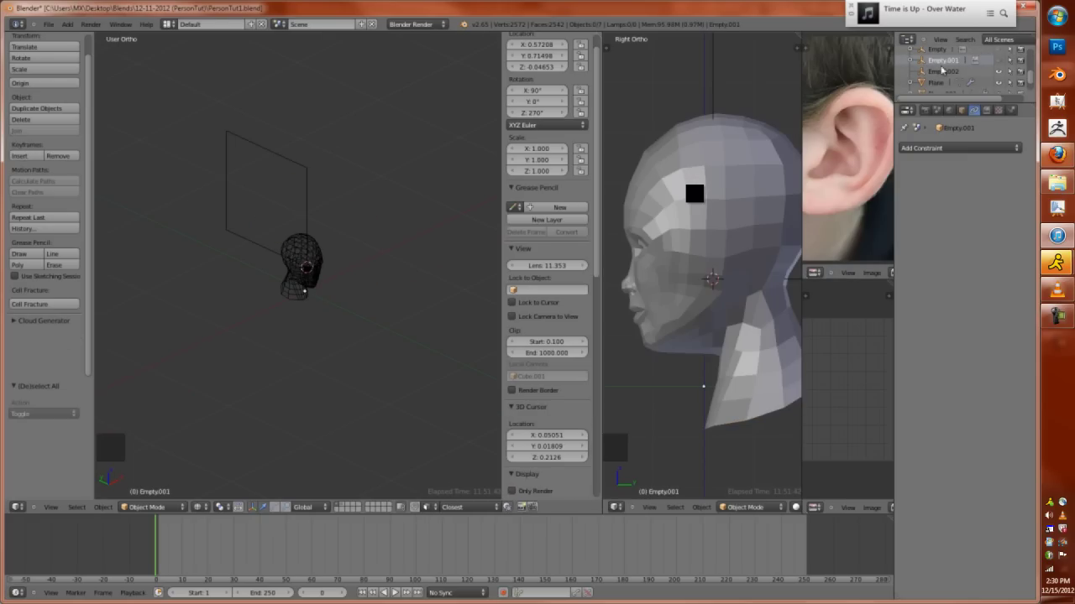
Display Empty.002 as an image and assign the ear photo 250px-Earr.JPG to it
click(974, 110)
click(907, 175)
click(932, 189)
Rotate the ear image upright for the left side view and mirror it with an X scale of -1
key(ctrl+KP_1)
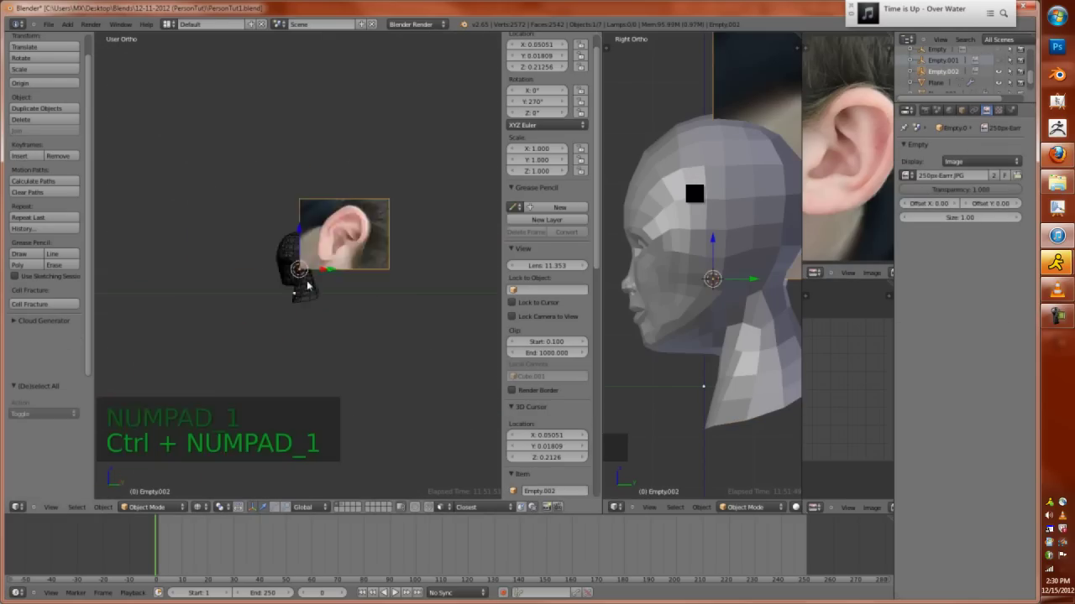
key(KP_5)
key(KP_5)
key(ctrl+Up)
key(r)
key(s)
click(792, 345)
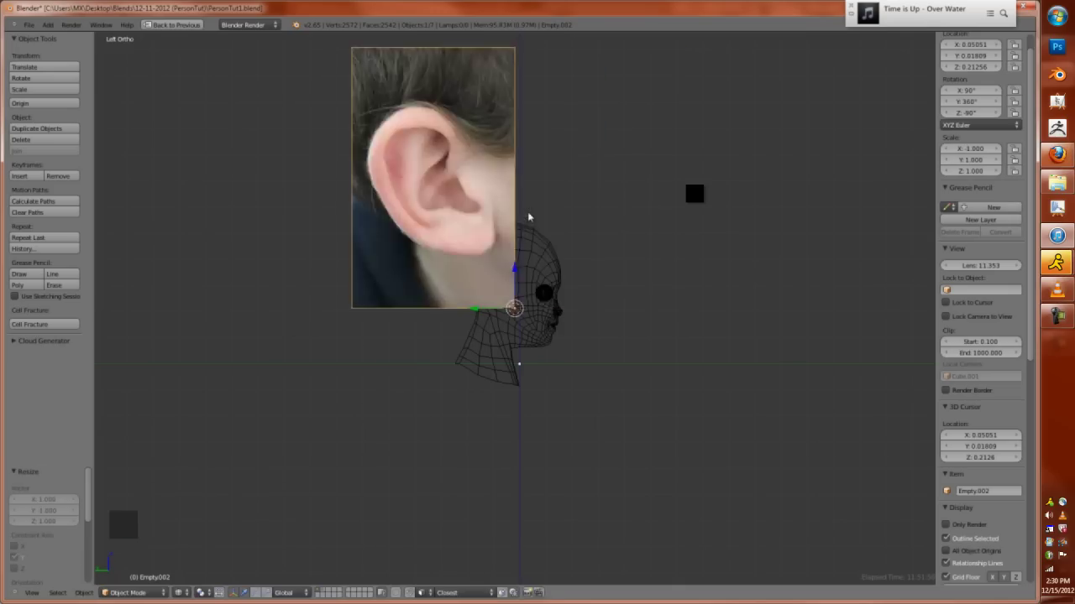
Scale the ear image down to about 0.206 and place it over the ear area of the head
scroll(538, 300, up, 5)
key(g)
click(577, 350)
key(s)
click(597, 372)
Move the ear image along X to about -0.151 so it stands beside the head
key(KP_1)
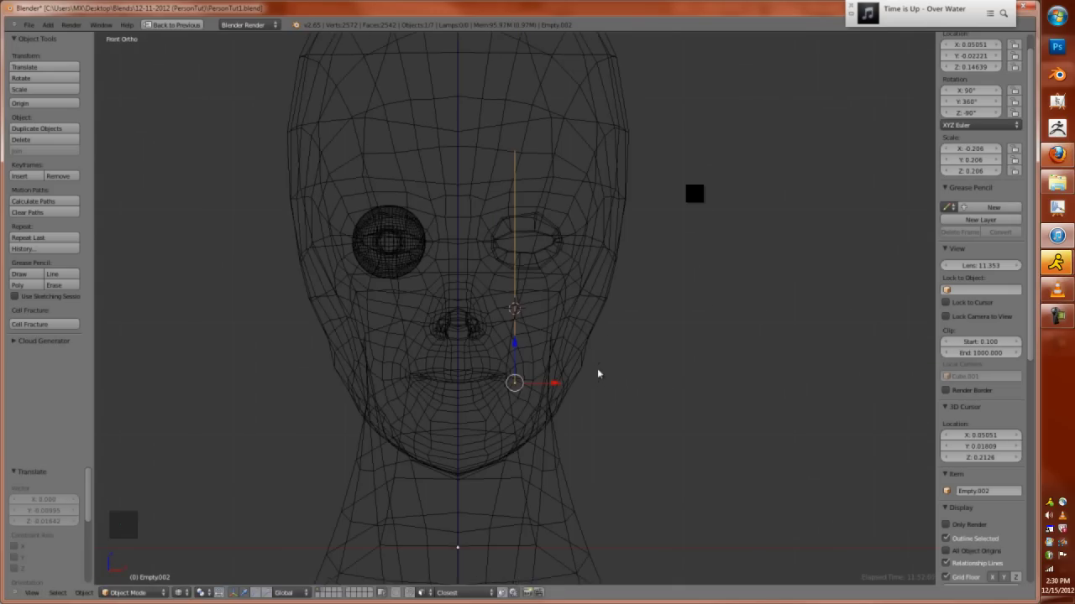
key(g)
key(x)
click(356, 362)
key(KP_3)
key(z)
key(ctrl+KP_1)
key(ctrl+KP_3)
scroll(408, 389, up, 2)
middle_drag(409, 388, 382, 455)
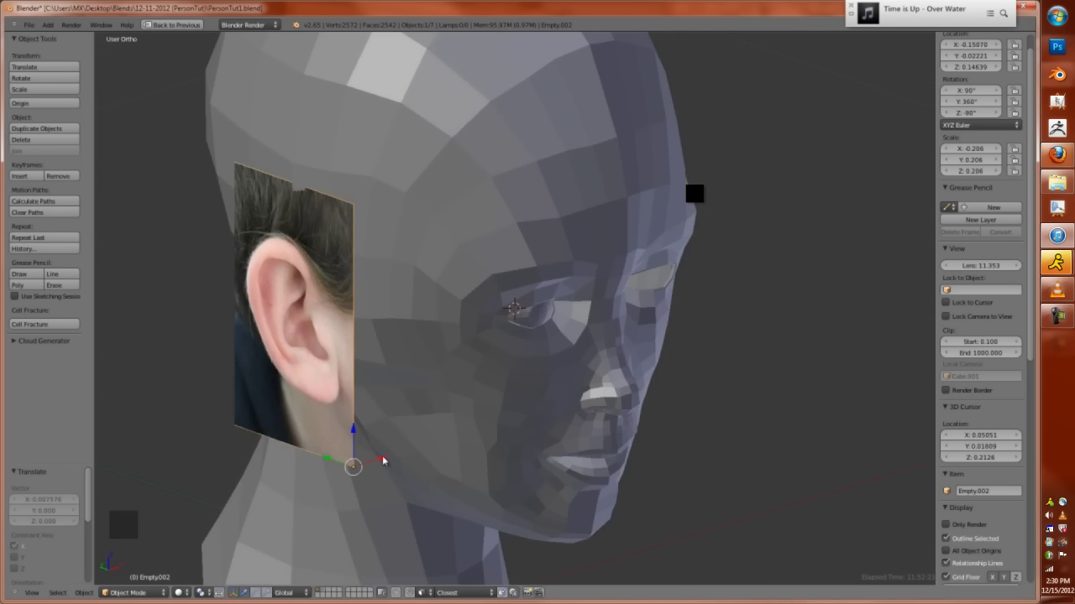
Add a plane at the ear reference and delete its vertices to get an empty mesh object
key(KP_1)
key(ctrl+KP_1)
key(ctrl+KP_3)
scroll(382, 455, up, 2)
click(469, 315)
key(shift+a)
click(504, 242)
scroll(503, 242, down, 4)
key(Tab)
key(x)
click(517, 265)
scroll(517, 265, up, 3)
Draw short grease pencil strokes across the rim and lobe of the ear reference
mouse_move(527, 277)
mouse_down()
mouse_move(557, 253)
mouse_move(538, 228)
mouse_up()
mouse_move(495, 195)
mouse_down()
mouse_move(503, 183)
mouse_move(468, 162)
mouse_up()
drag(427, 192, 415, 168)
drag(413, 222, 392, 224)
drag(419, 262, 410, 267)
drag(447, 303, 436, 309)
mouse_move(484, 334)
mouse_down()
mouse_move(490, 303)
mouse_move(526, 340)
mouse_up()
drag(535, 292, 552, 312)
scroll(982, 336, down, 10)
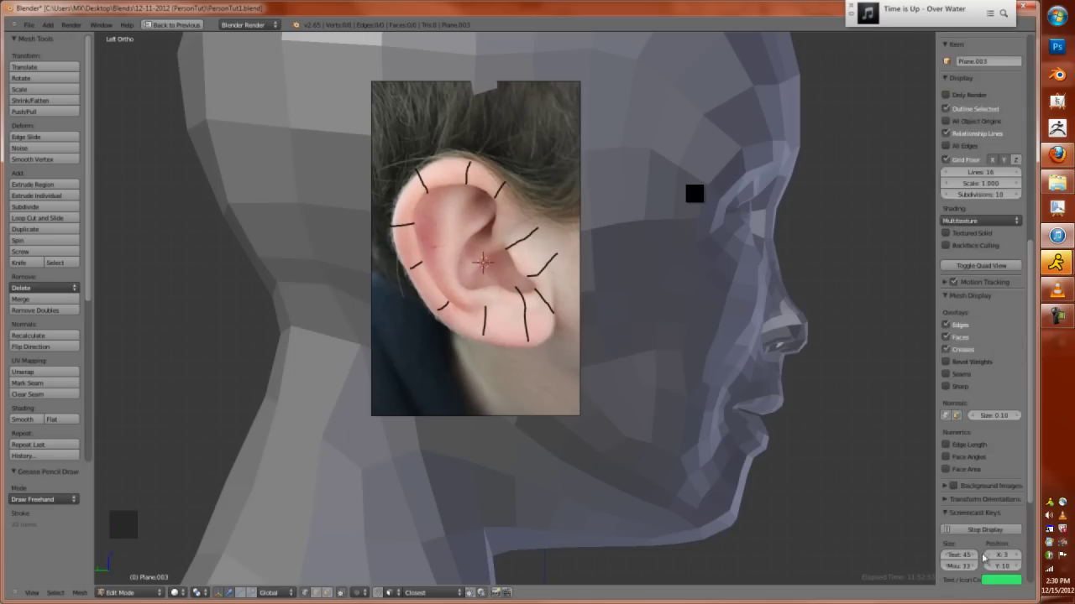
scroll(67, 436, down, 6)
Try to move the traced ear geometry along the X axis
key(z)
key(KP_1)
key(ctrl+KP_3)
key(z)
middle_drag(504, 313, 638, 319)
key(z)
key(g)
key(x)
click(777, 300)
Delete the traced ear geometry's vertices in the left side view
key(z)
key(KP_1)
key(ctrl+KP_3)
scroll(457, 227, up, 4)
key(z)
key(Tab)
key(Tab)
key(x)
click(506, 251)
Sketch ten strokes across the ear's rim and generate a closed Bsurfaces ring with Cross 2 and Follow 1
scroll(980, 107, up, 10)
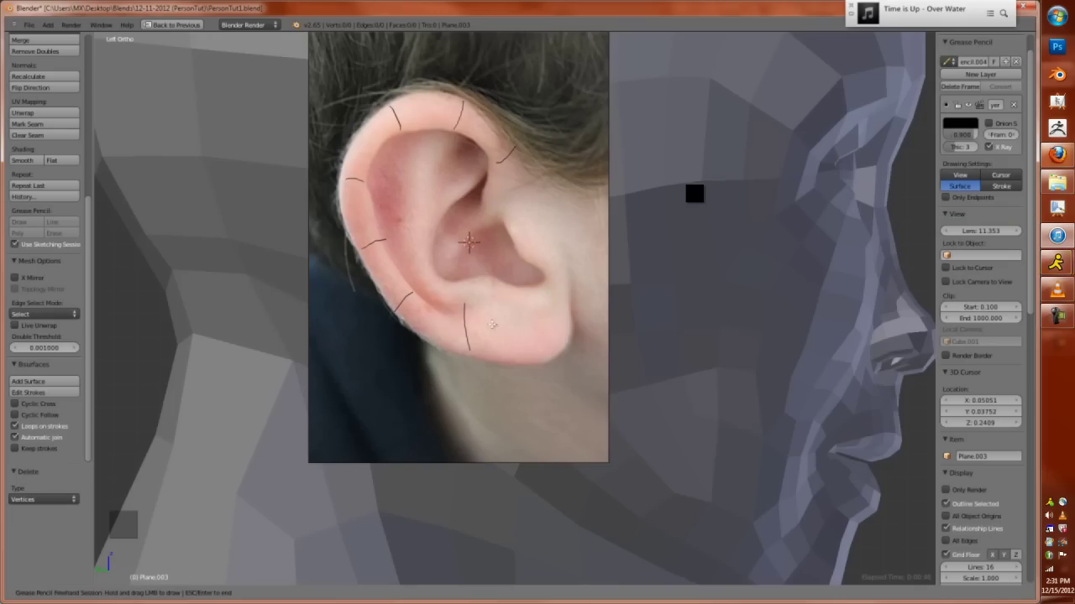
key(Escape)
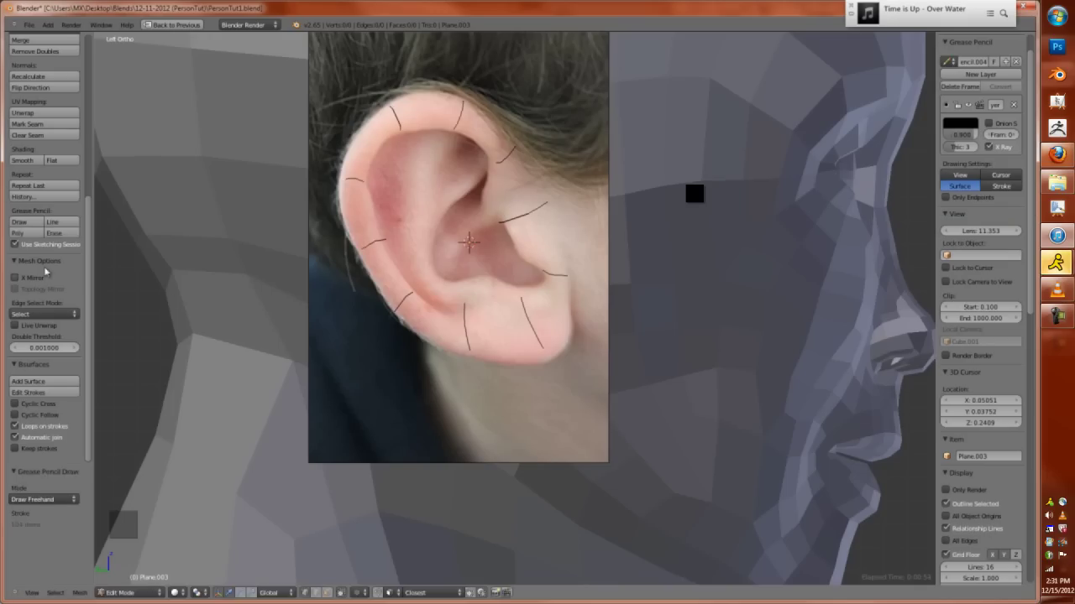
click(67, 382)
drag(57, 488, 44, 513)
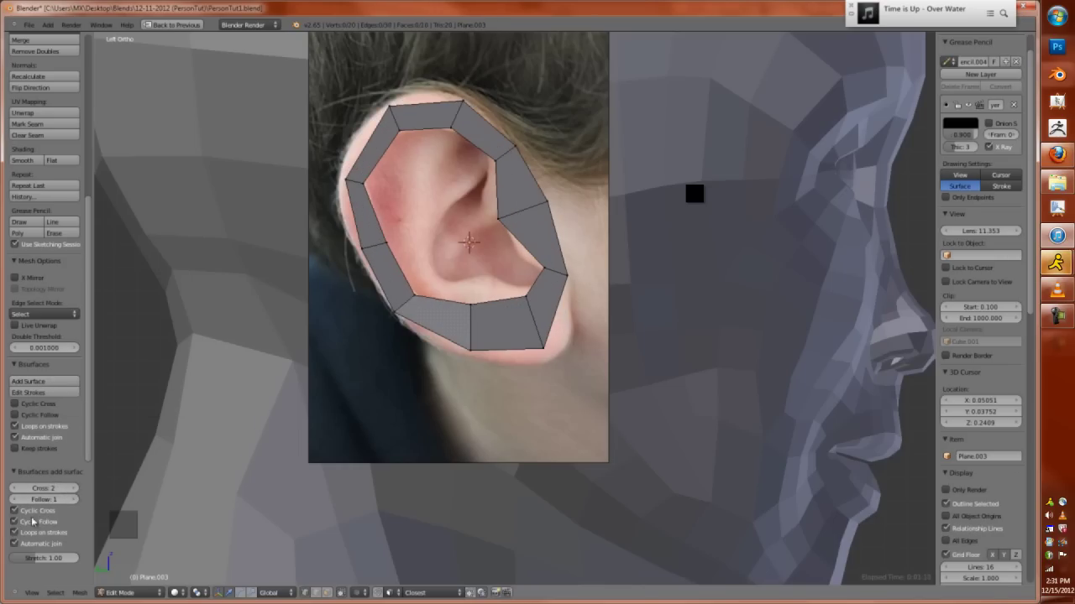
Move vertices on the ring's upper edge to follow the ear outline
right_click(507, 149)
key(g)
right_click(490, 125)
right_click(390, 115)
key(g)
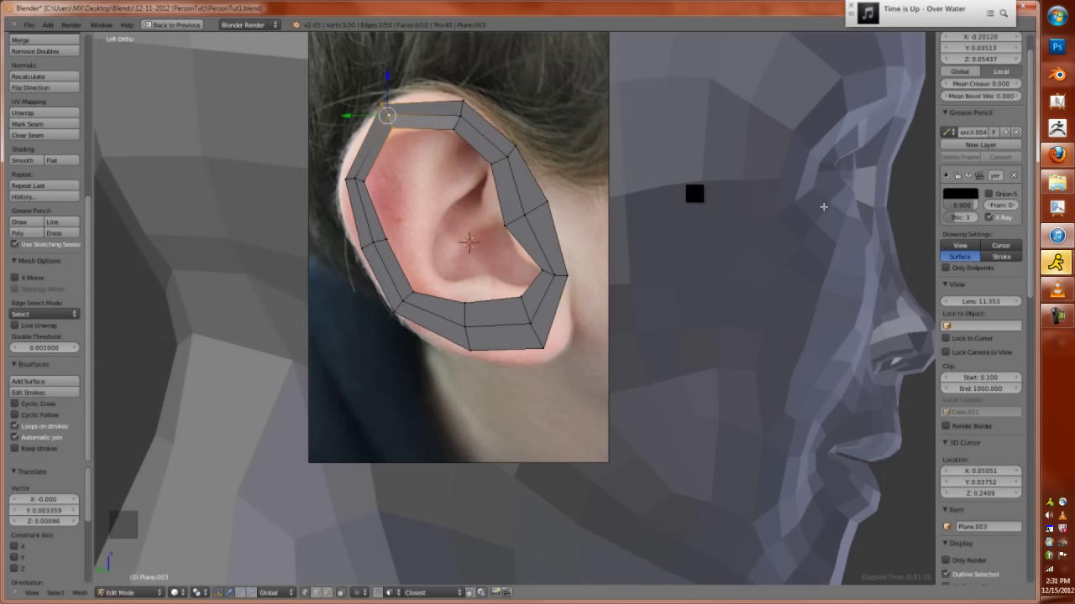
right_click(821, 207)
Isolate the ear mesh with its reference in local view and move a bottom rim vertex onto the ear's edge
key(KP_Divide)
middle_drag(563, 193, 477, 279)
key(Tab)
key(ctrl+KP_1)
key(ctrl+KP_3)
scroll(462, 370, up, 4)
key(g)
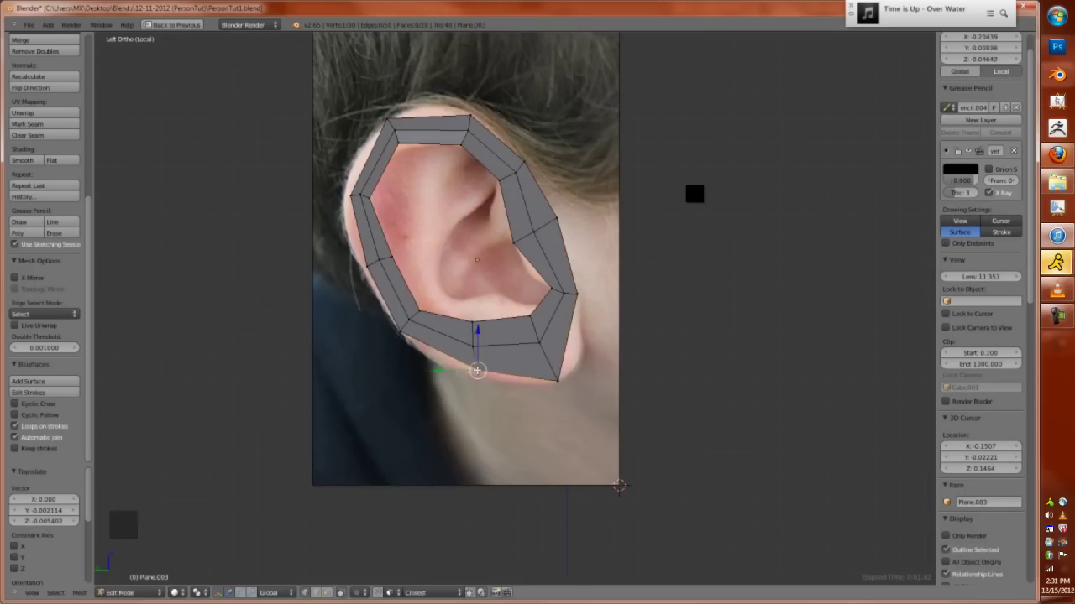
Add edge loops across the lower rim and earlobe and fit their vertices to the ear outline
key(z)
key(g)
key(g)
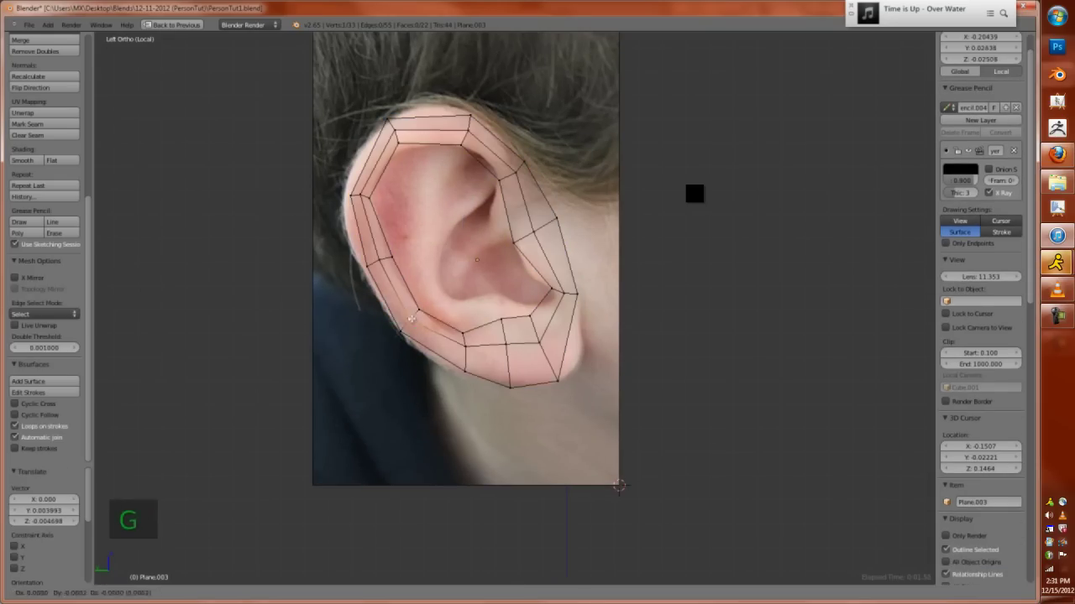
ctrl+click(444, 328)
key(g)
key(g)
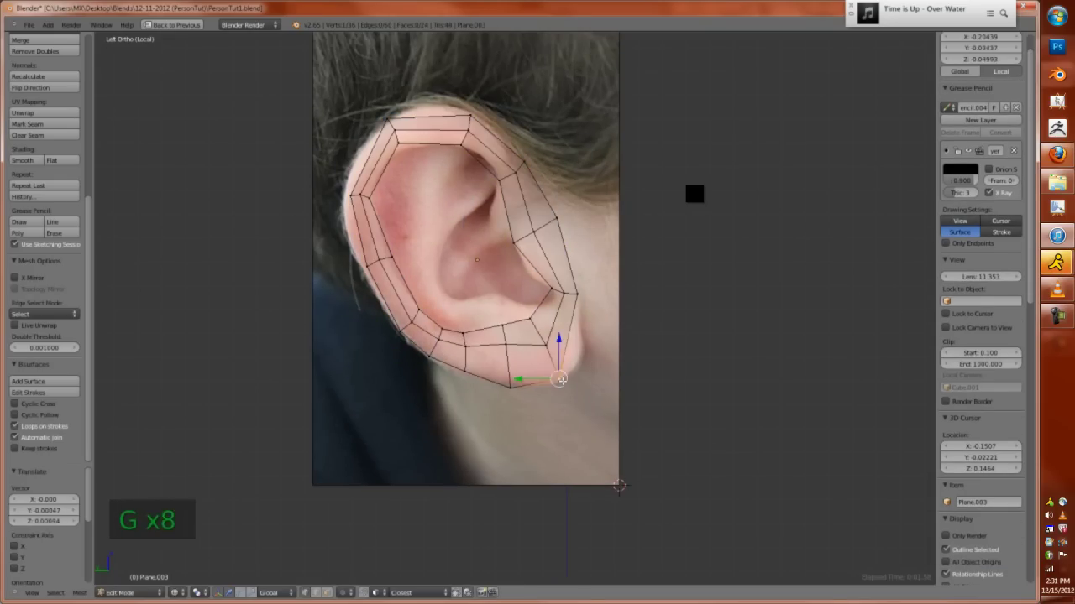
key(ctrl+r)
click(579, 353)
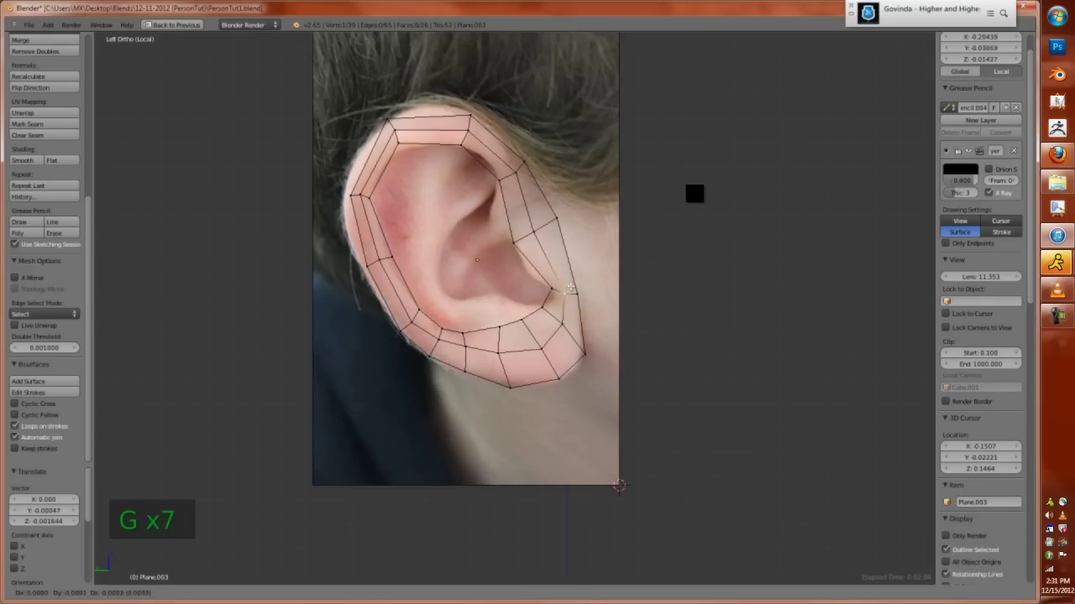
Add two loop cuts across the upper back rim and move their vertices to round the outline
key(ctrl+r)
click(377, 142)
key(g)
key(g)
click(378, 134)
key(ctrl+r)
click(374, 167)
key(g)
key(g)
key(g)
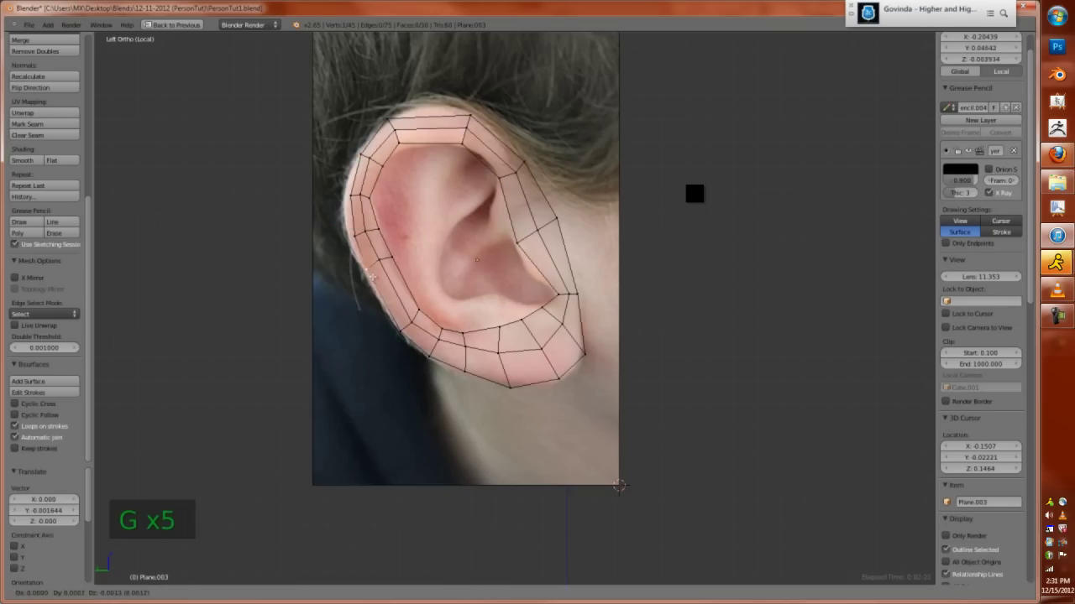
Extrude the inner rim edges along X and move the whole ear mesh about -0.023 along X
scroll(530, 320, up, 3)
shift+middle_drag(530, 320, 461, 324)
key(Tab)
key(Tab)
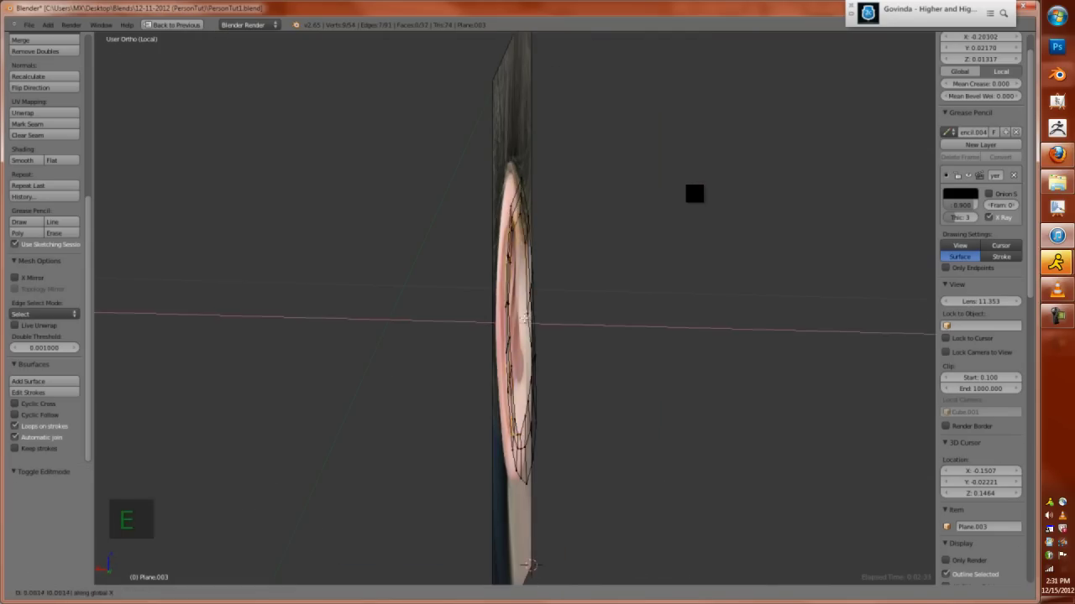
key(KP_3)
key(a)
key(g)
key(x)
key(KP_1)
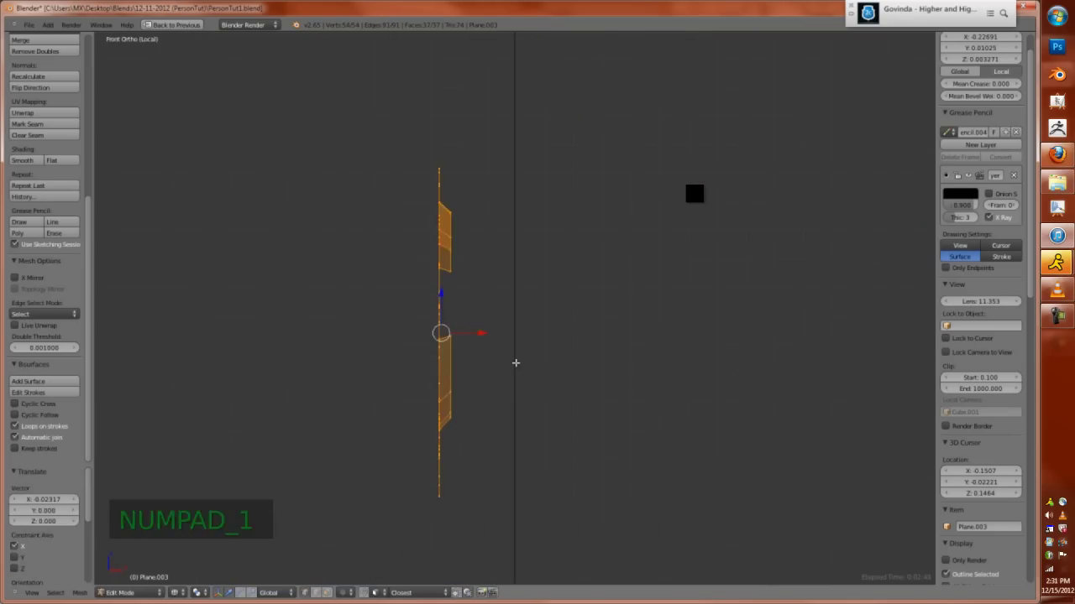
Add a loop cut across the back rim and merge the selected vertices at its inner edge
key(ctrl+KP_3)
key(Tab)
key(Tab)
key(ctrl+r)
click(291, 300)
key(alt+m)
click(288, 303)
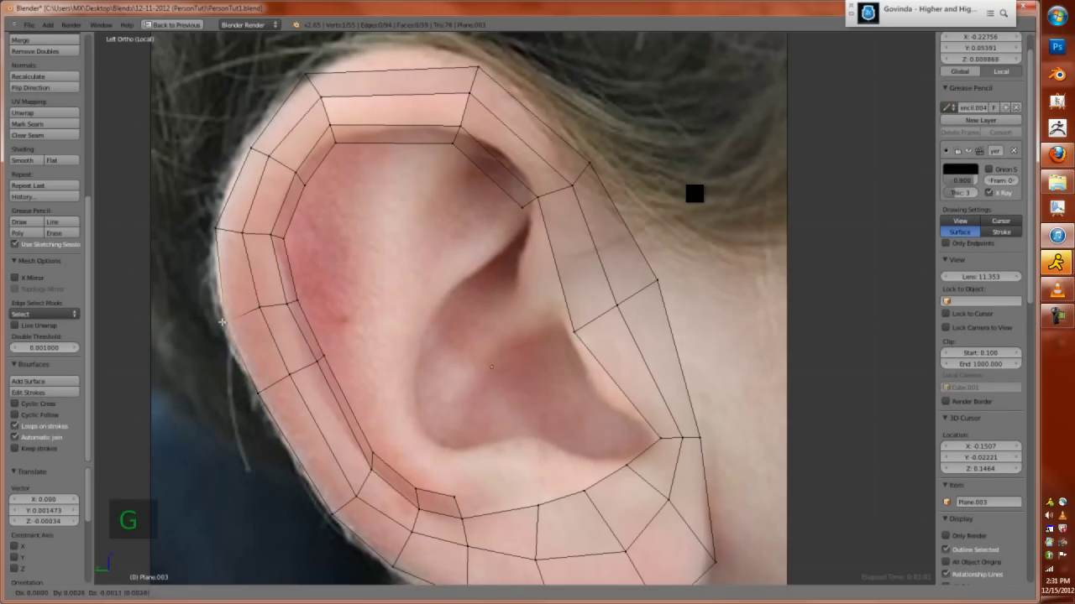
Add a loop cut across the front strip beside the ear canal and adjust the vertices along its edge
scroll(345, 507, down, 2)
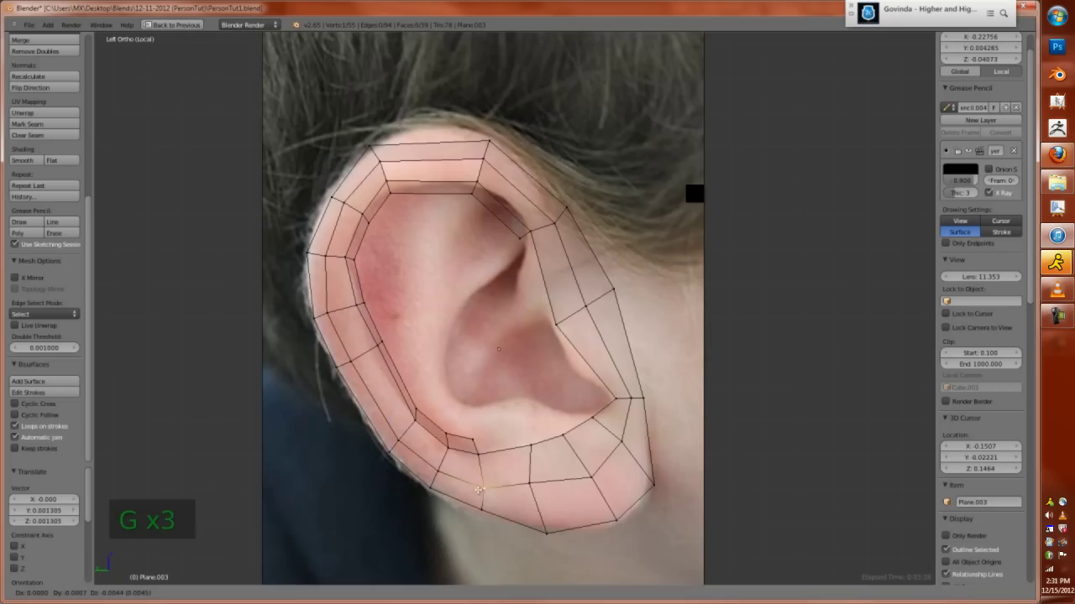
key(g)
key(ctrl+r)
click(576, 370)
click(613, 282)
scroll(440, 114, up, 2)
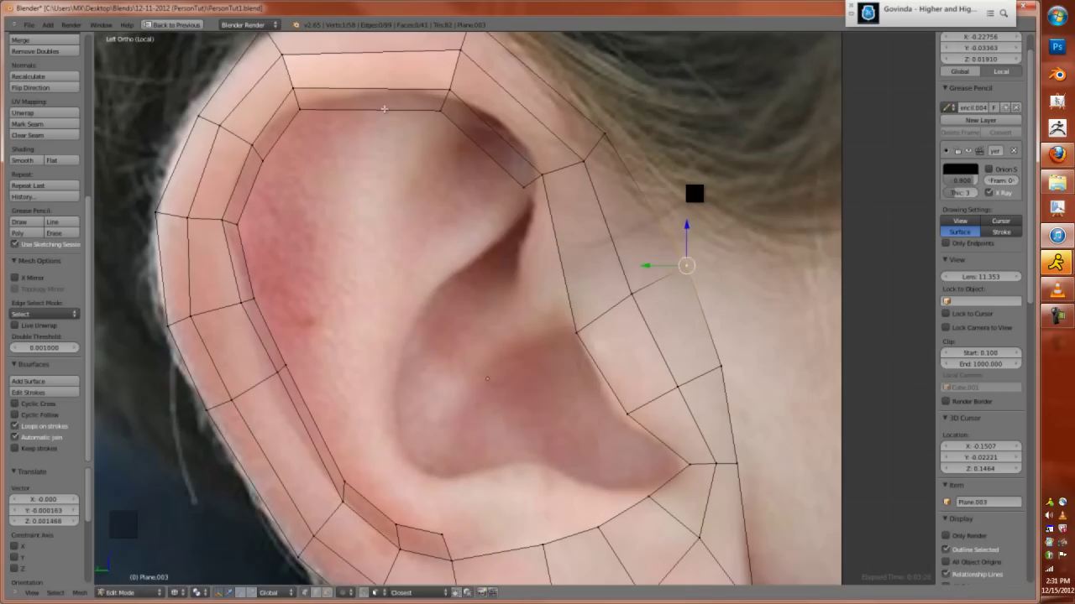
key(ctrl+z)
scroll(334, 303, down, 2)
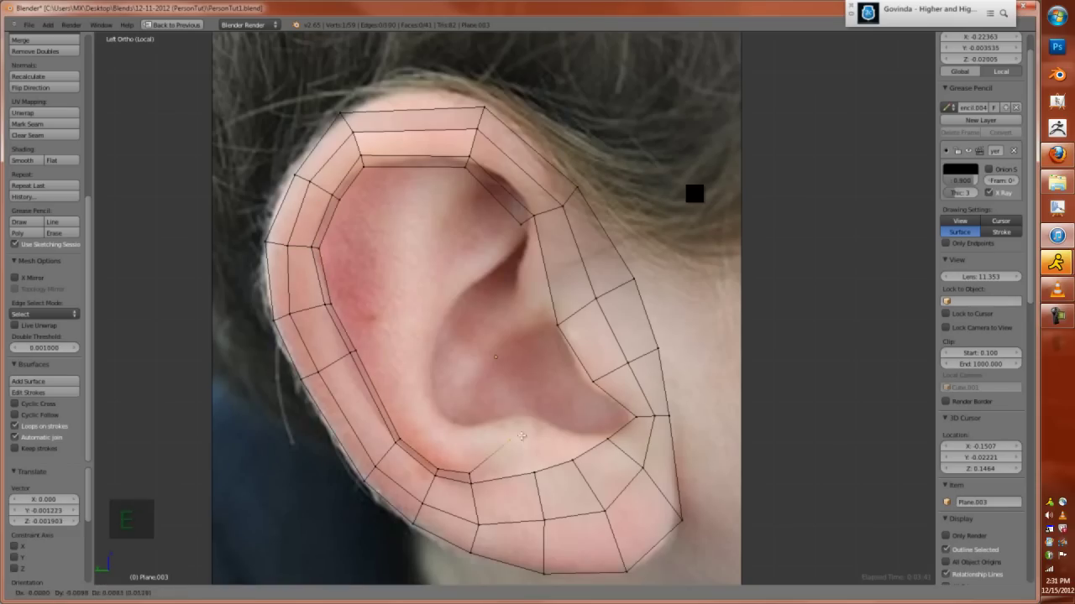
Extrude a vertex up from the lower inner rim and fill a triangular face beside it
key(f)
middle_drag(480, 458, 475, 444)
key(KP_1)
key(ctrl+KP_3)
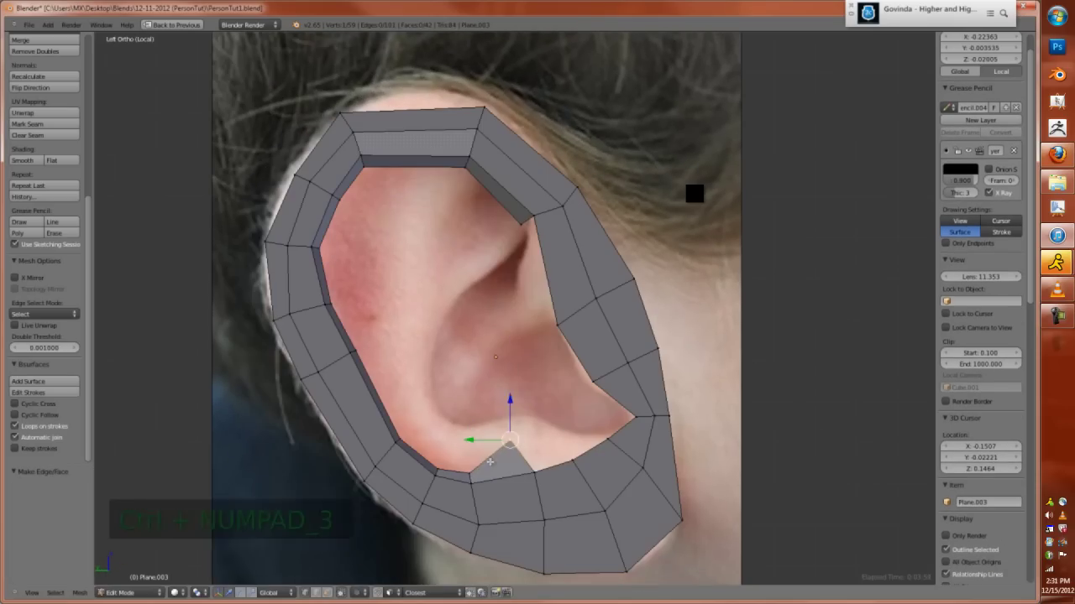
Extrude the back inner edges toward the ear's inner fold and split the new faces with a loop cut
key(e)
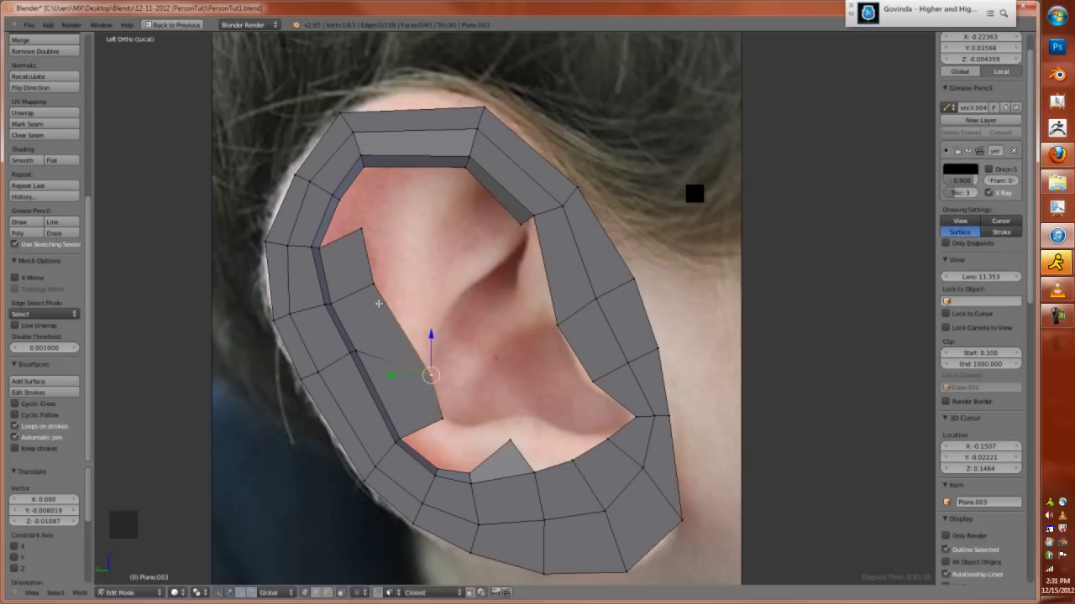
click(418, 269)
key(ctrl+r)
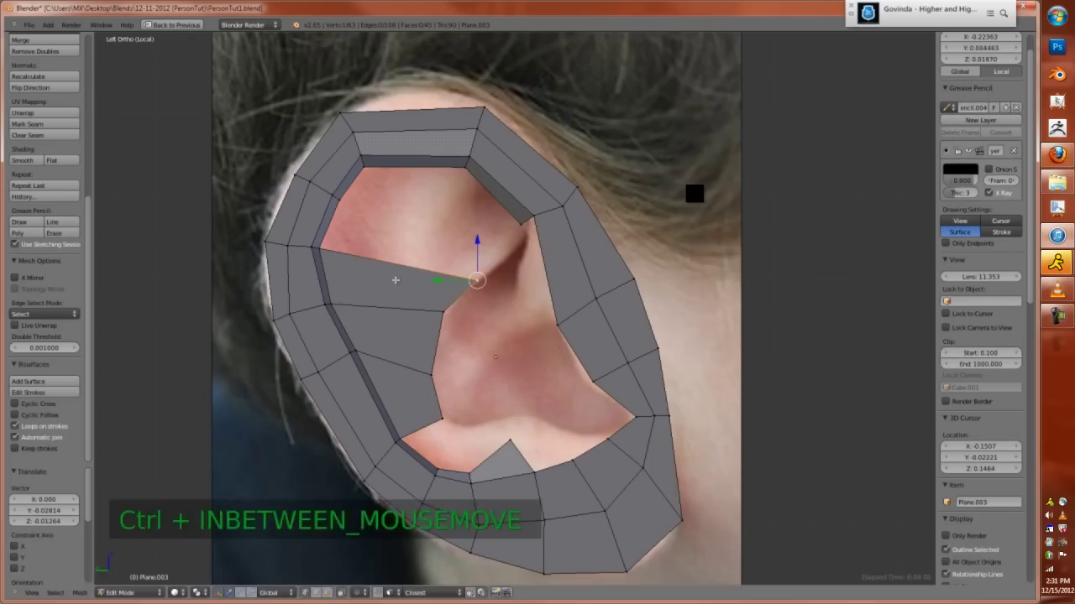
click(475, 268)
click(475, 267)
Reposition the upper vertex of the inner fold along the shadow edge below the rim
key(alt+z)
key(z)
key(g)
click(506, 262)
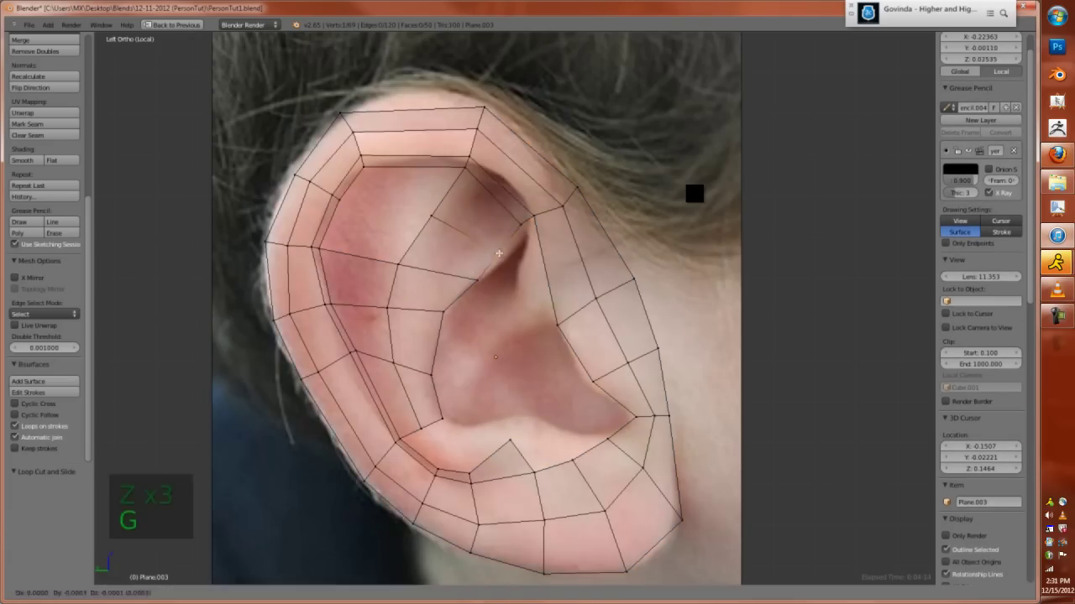
shift+middle_drag(428, 220, 361, 180)
key(Tab)
key(Tab)
Extrude the lower inner rim edge and move the new vertices to continue the inner fold
right_click(423, 501)
key(e)
click(432, 502)
middle_drag(432, 502, 552, 541)
key(ctrl+KP_3)
key(g)
click(416, 471)
key(KP_1)
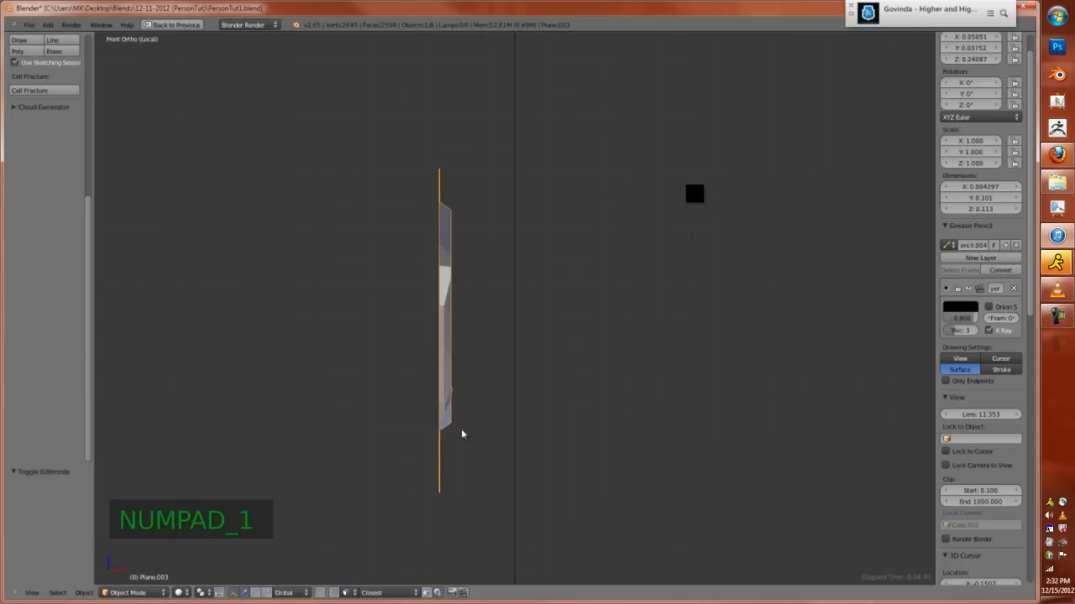
key(ctrl+KP_3)
key(Tab)
key(z)
Fill a face along the inner edge above the earlobe, then extrude and position its upper edge below the ear canal
right_drag(521, 452, 525, 455)
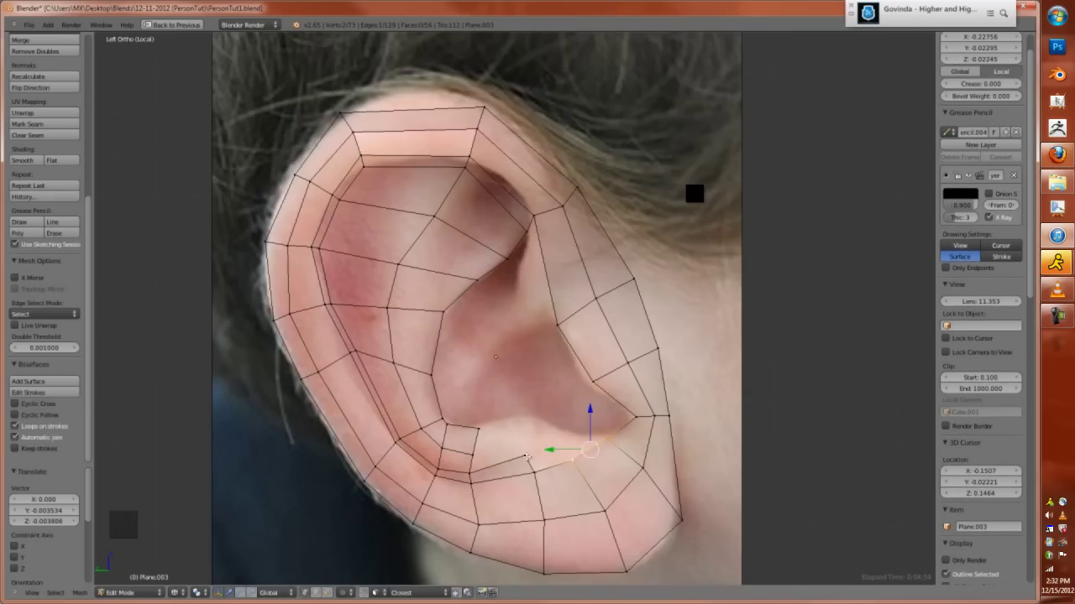
shift+right_click(552, 451)
key(f)
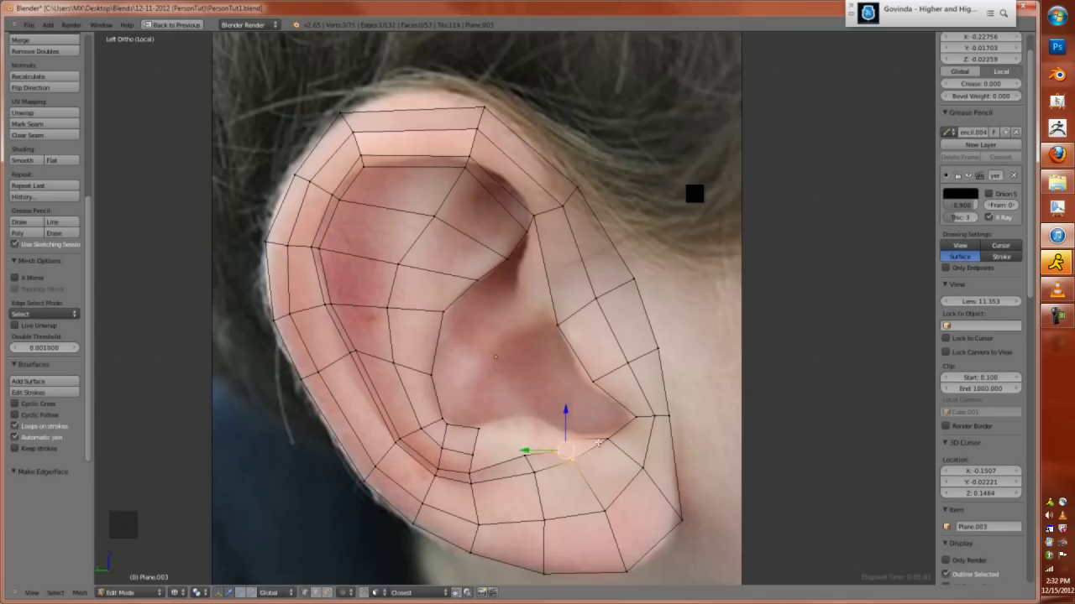
key(e)
click(572, 429)
key(g)
key(g)
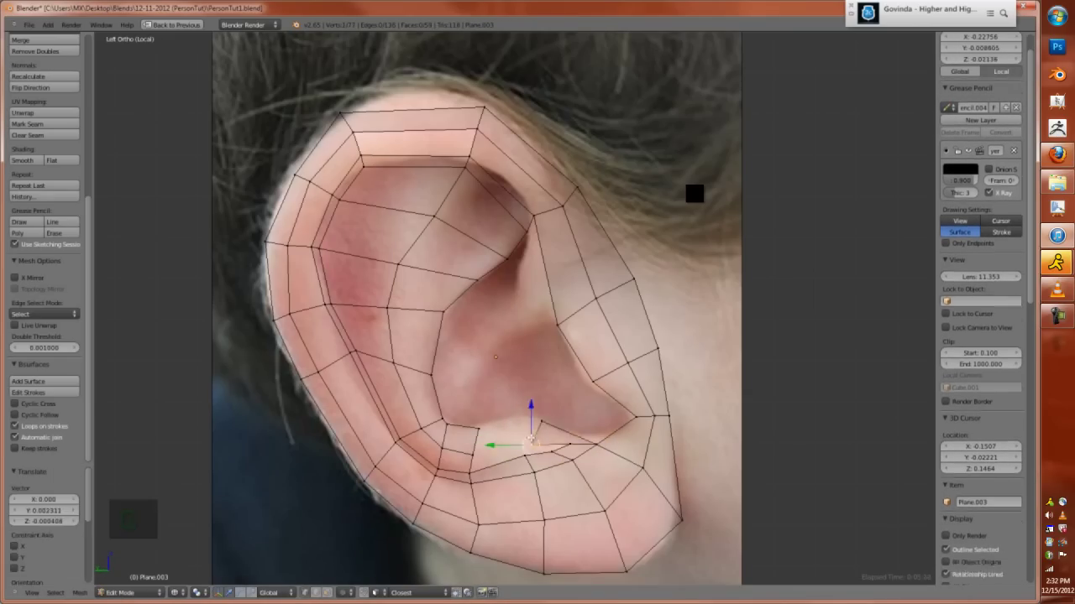
Extrude and rotate the edge below the ear canal, then fill a face joining it to the end of the inner fold
click(561, 447)
ctrl+right_click(527, 416)
key(g)
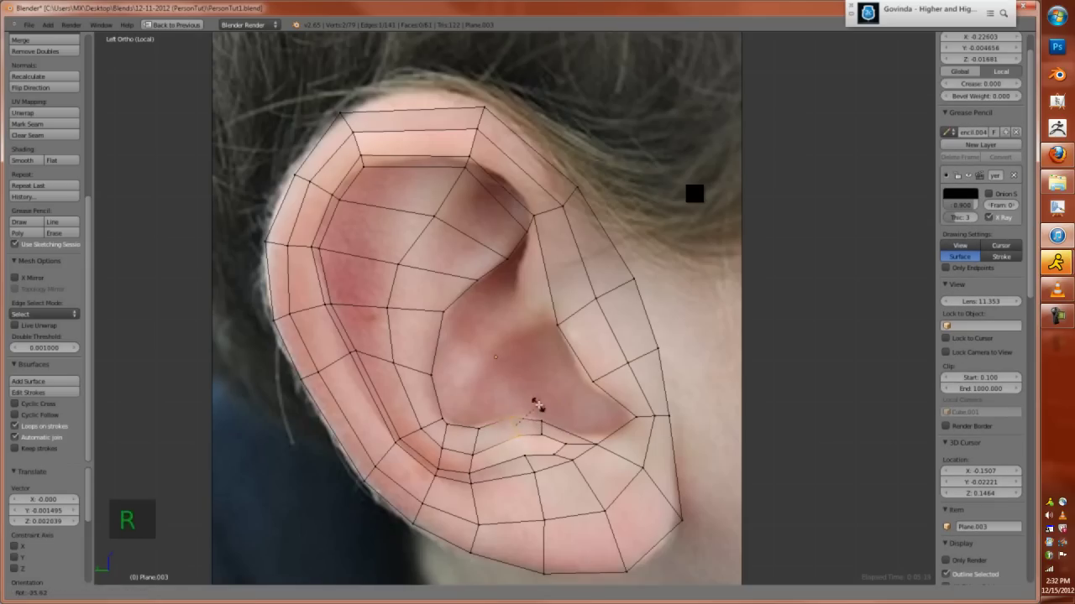
click(544, 438)
shift+right_click(513, 424)
key(f)
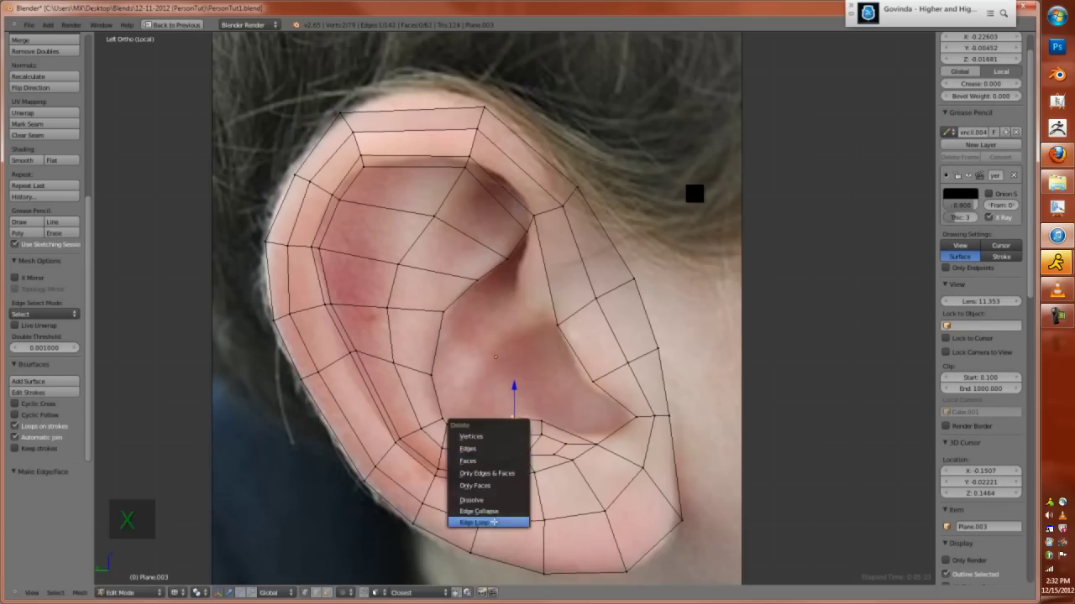
Reposition the vertices of the new strip above the earlobe to even out its faces
right_click(524, 438)
key(g)
key(g)
key(g)
click(525, 458)
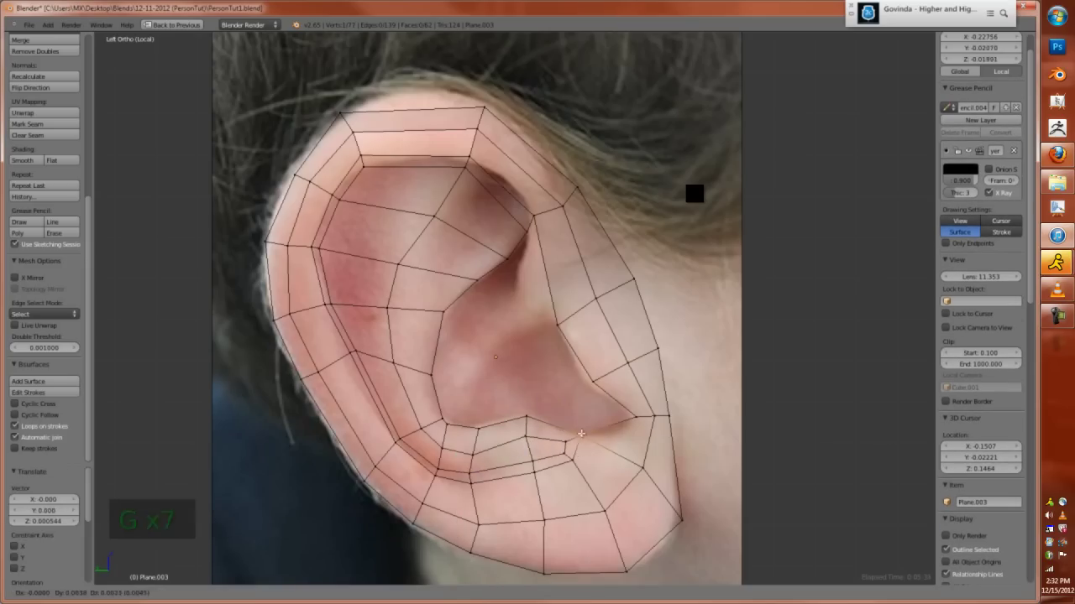
Merge vertices at the front end of the strip and move the notch vertices along the lower edge of the ear canal
click(624, 434)
shift+right_click(582, 435)
key(alt+m)
click(582, 434)
key(ctrl+r)
key(g)
click(610, 454)
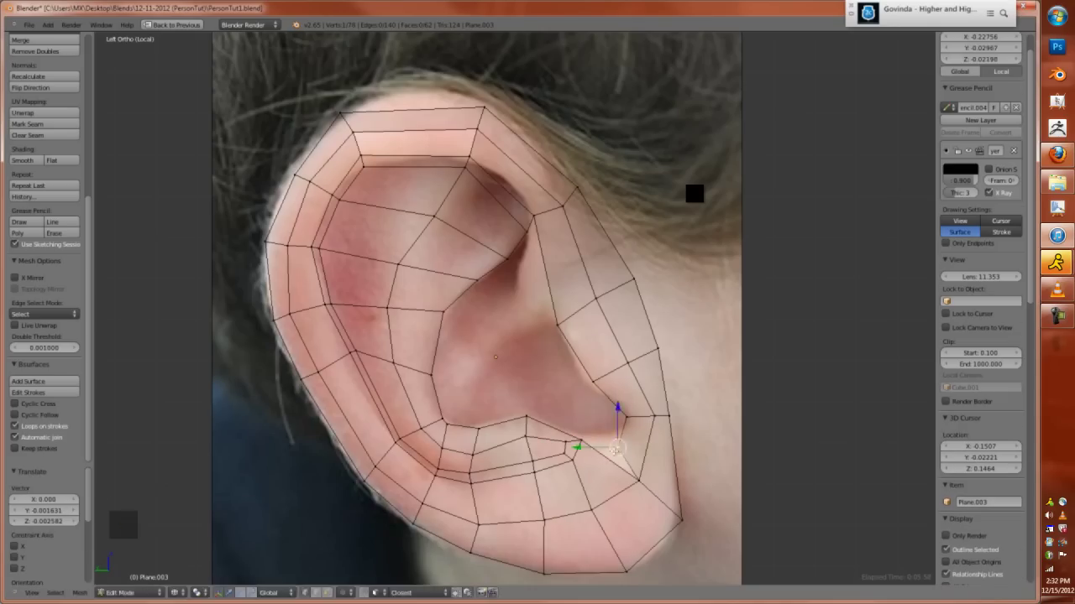
click(613, 449)
key(g)
click(629, 428)
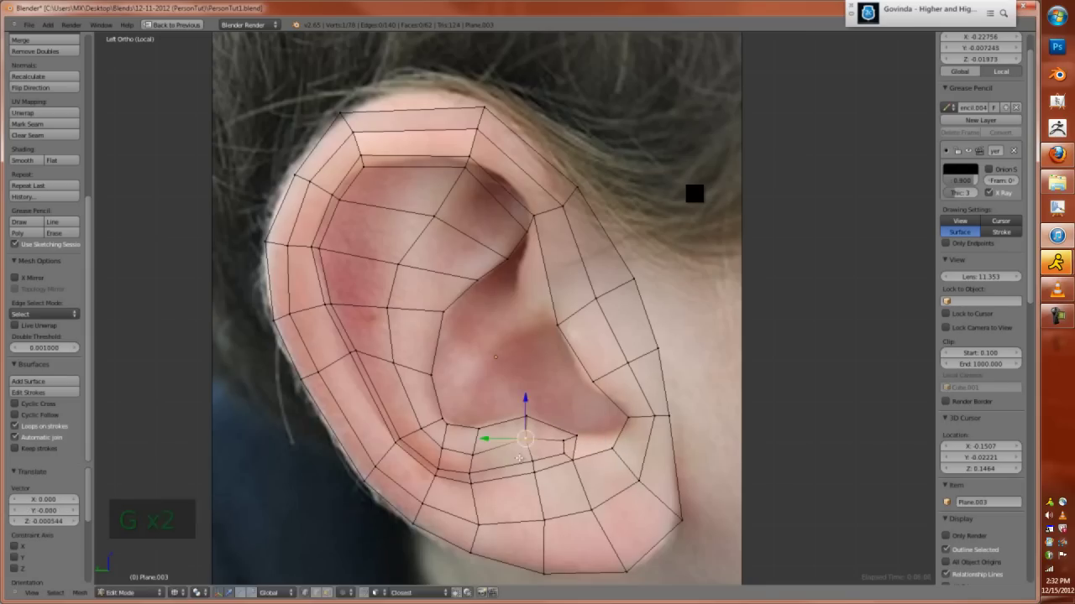
Add loop cuts along the inner rim and across the upper rim, moving the new top vertices up to the ear outline
key(ctrl+r)
click(561, 439)
right_click(436, 276)
shift+right_click(413, 140)
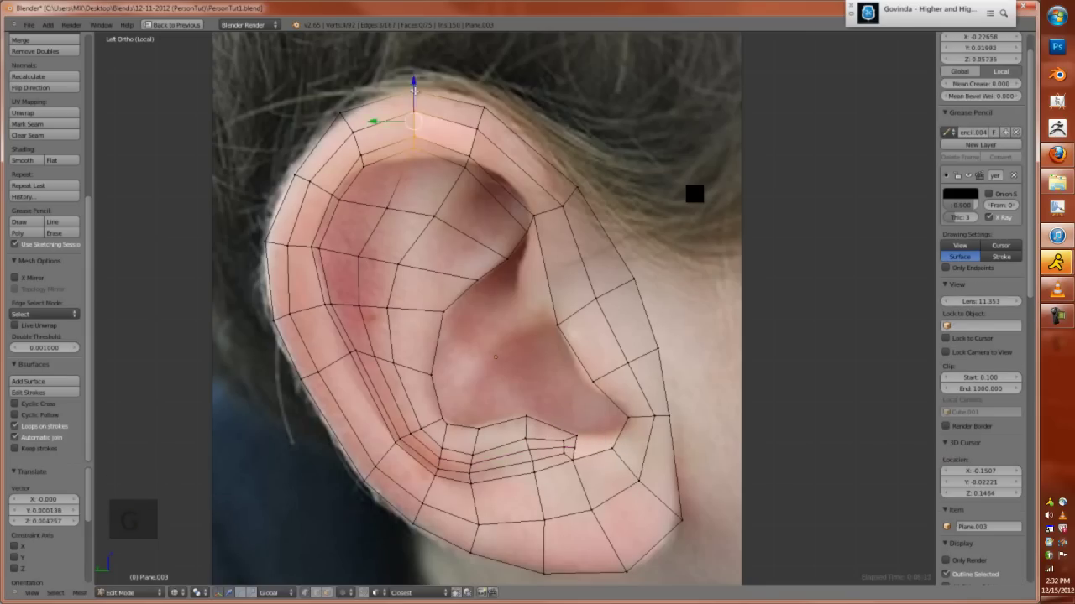
key(g)
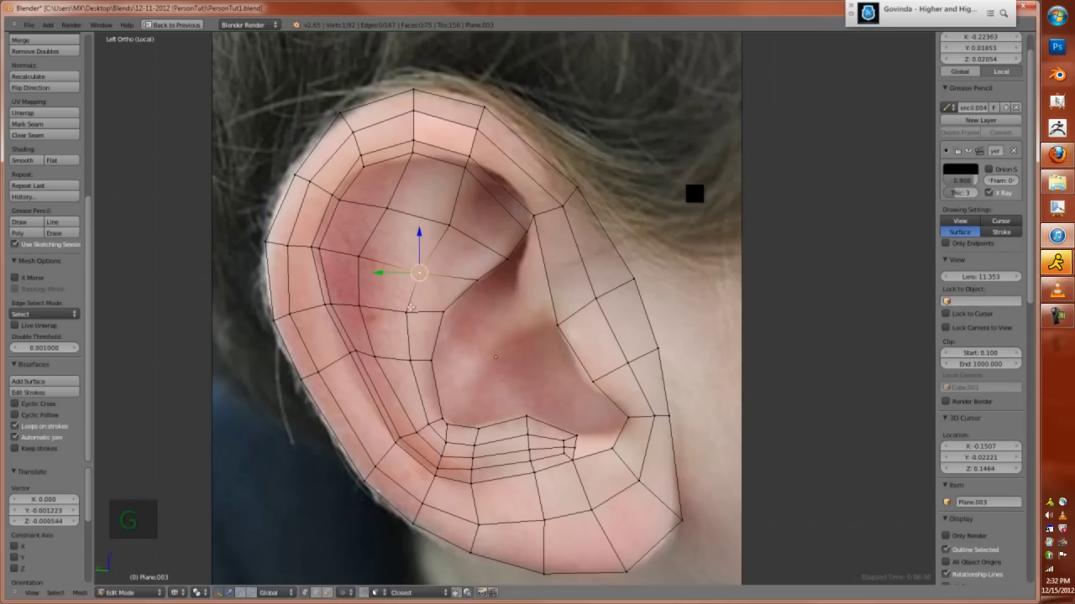
Inset the faces of the upper hollow and reposition the inset's vertices along the fold
key(ctrl+tab)
click(429, 257)
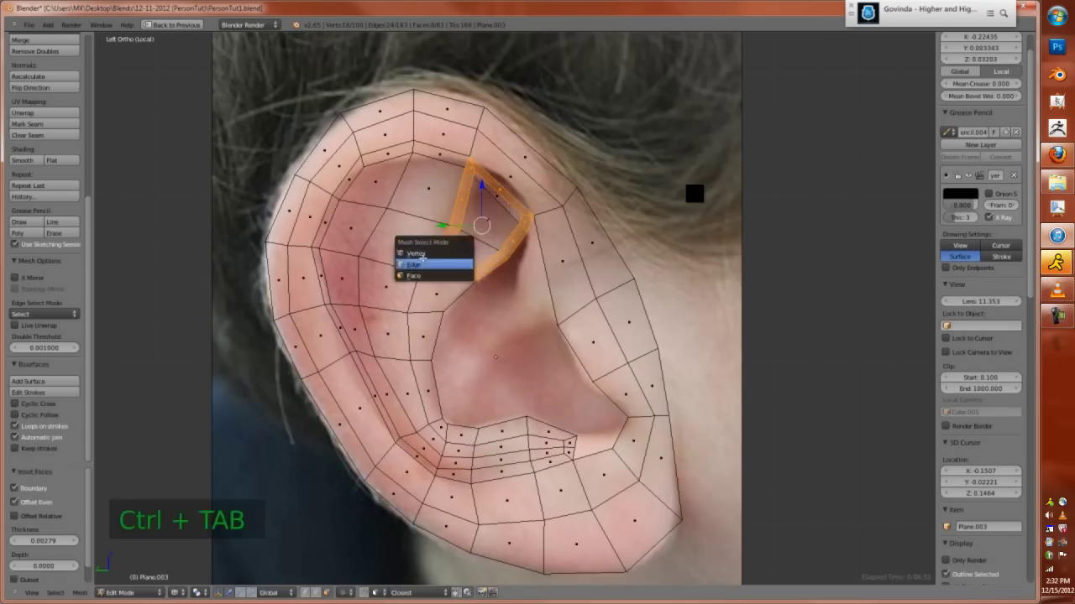
right_click(461, 263)
key(g)
key(g)
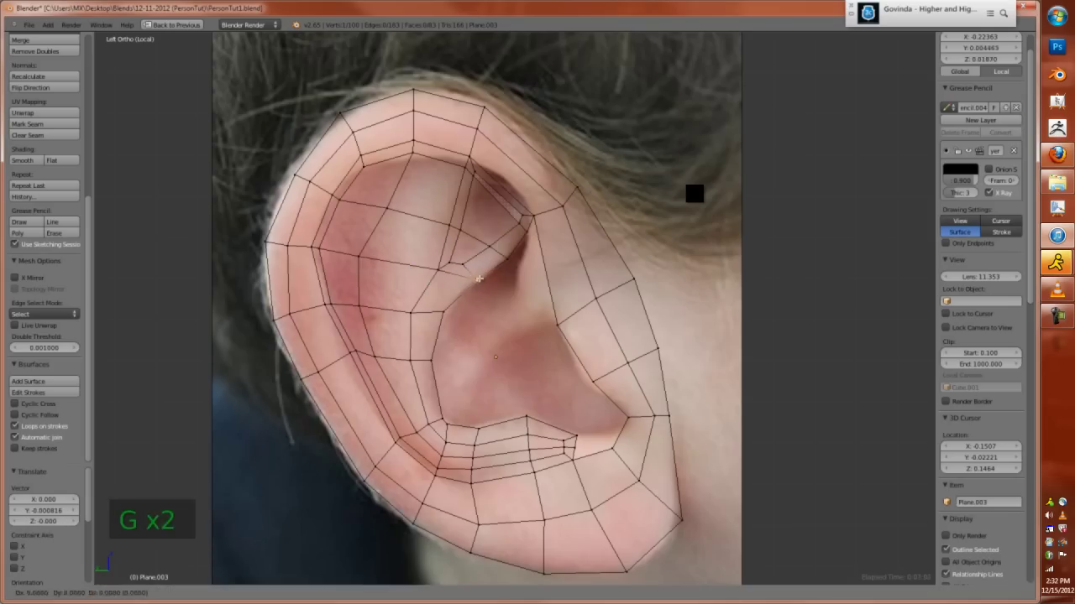
click(515, 248)
Extend the strip's faces to the notch above the earlobe and move their vertices along the shadow edge
key(Tab)
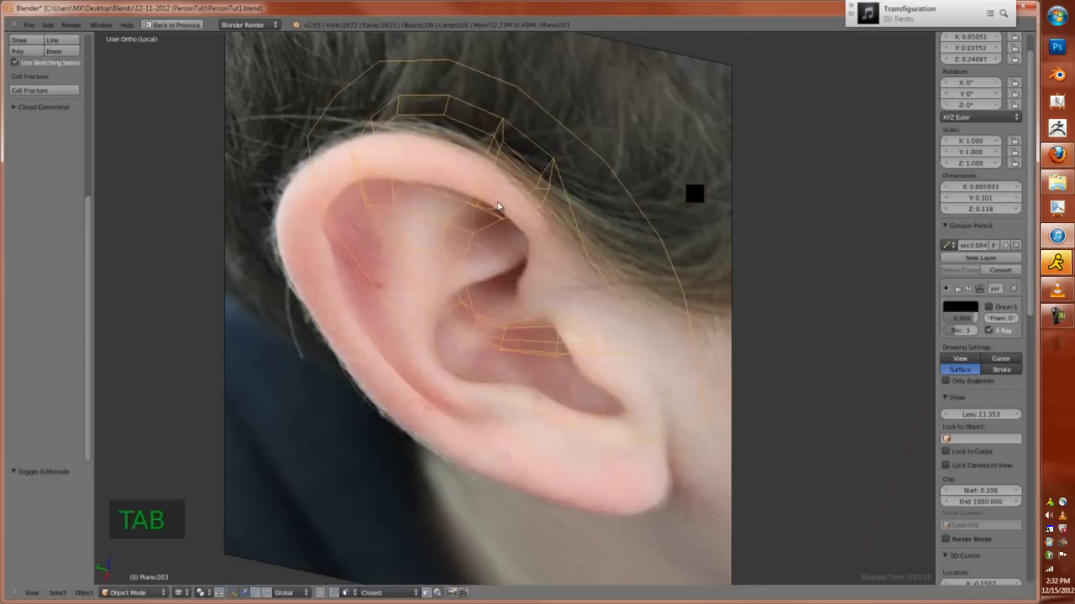
key(KP_1)
key(grave)
key(Tab)
key(ctrl+Tab)
click(577, 443)
key(ctrl+r)
key(ctrl+Tab)
key(g)
key(g)
key(g)
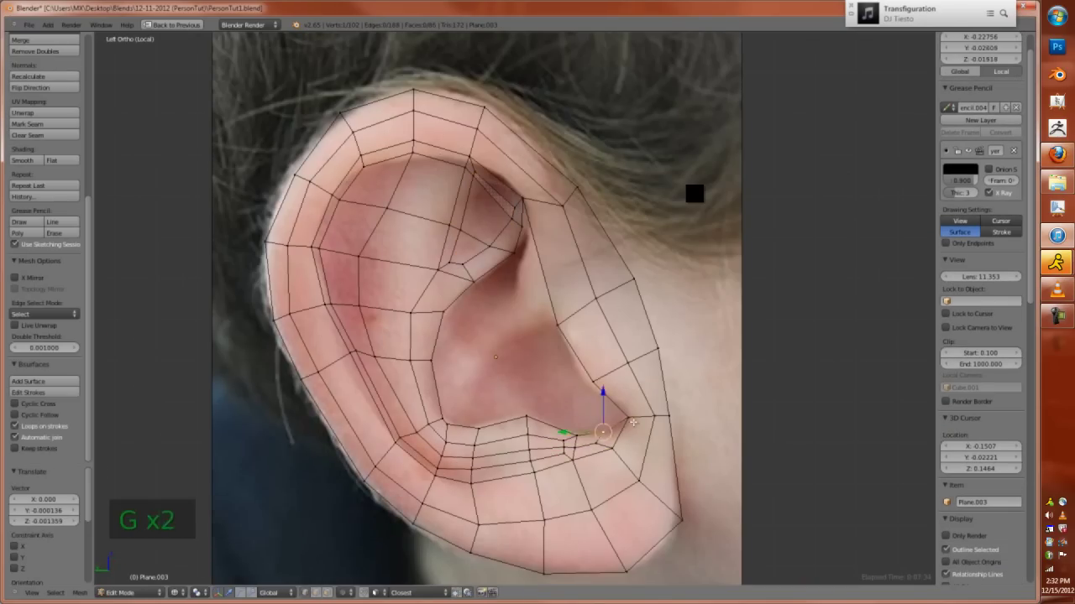
click(630, 424)
Add a loop cut across the front faces beside the ear canal and adjust the vertices at the notch
mouse_move(948, 16)
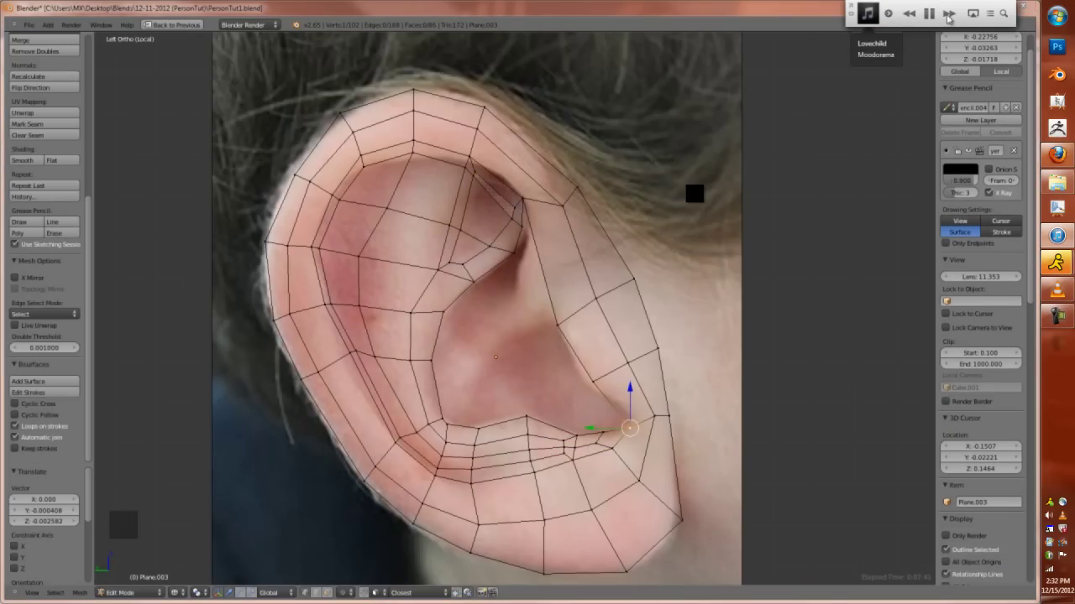
key(g)
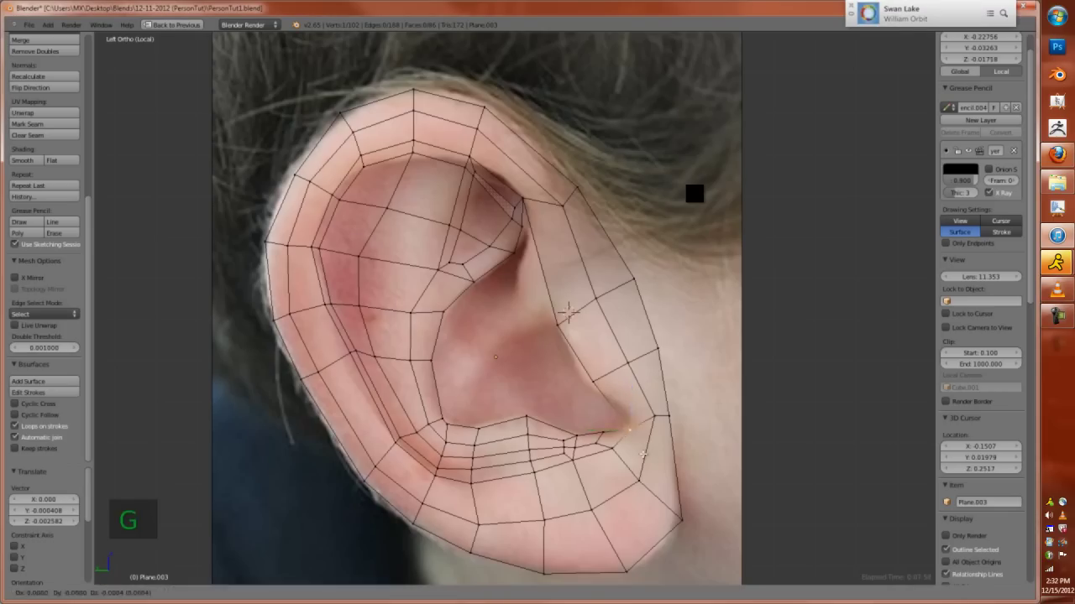
click(568, 312)
key(ctrl+r)
click(638, 395)
key(g)
key(g)
right_click(568, 312)
Cut the upper front faces with another loop and merge the vertices where they meet the inner fold
key(l)
key(KP_2)
key(ctrl+r)
click(555, 194)
right_click(551, 163)
key(g)
shift+right_click(539, 224)
key(alt+m)
click(617, 271)
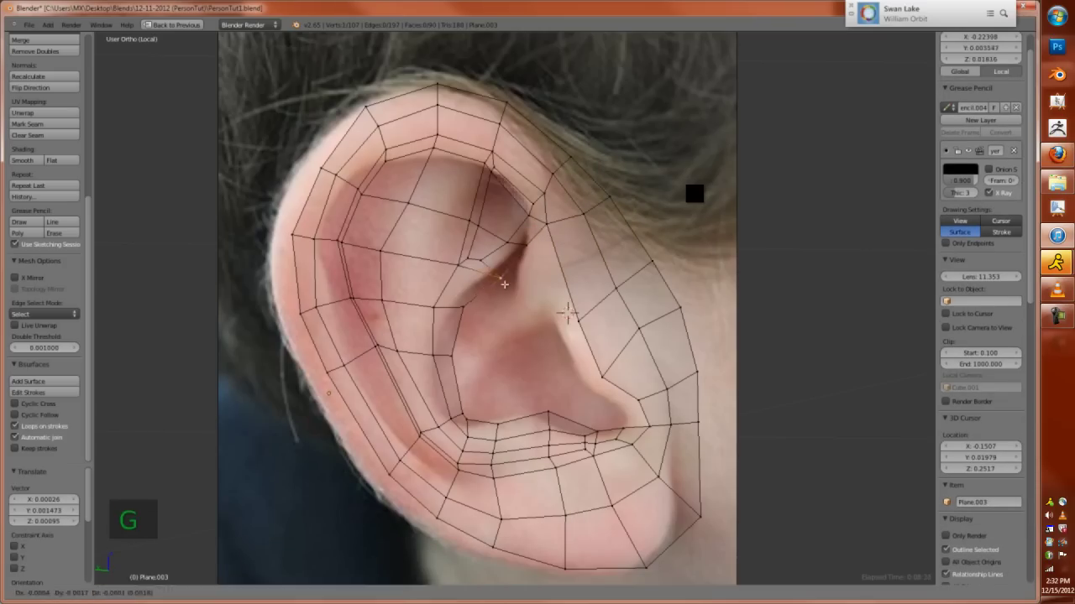
Extrude the inner fold's lower edges above the ear canal, offset them -0.002713 along X and scale them down slightly
key(g)
key(g)
key(ctrl+z)
middle_drag(567, 313, 531, 285)
key(e)
key(KP_1)
key(ctrl+KP_3)
key(g)
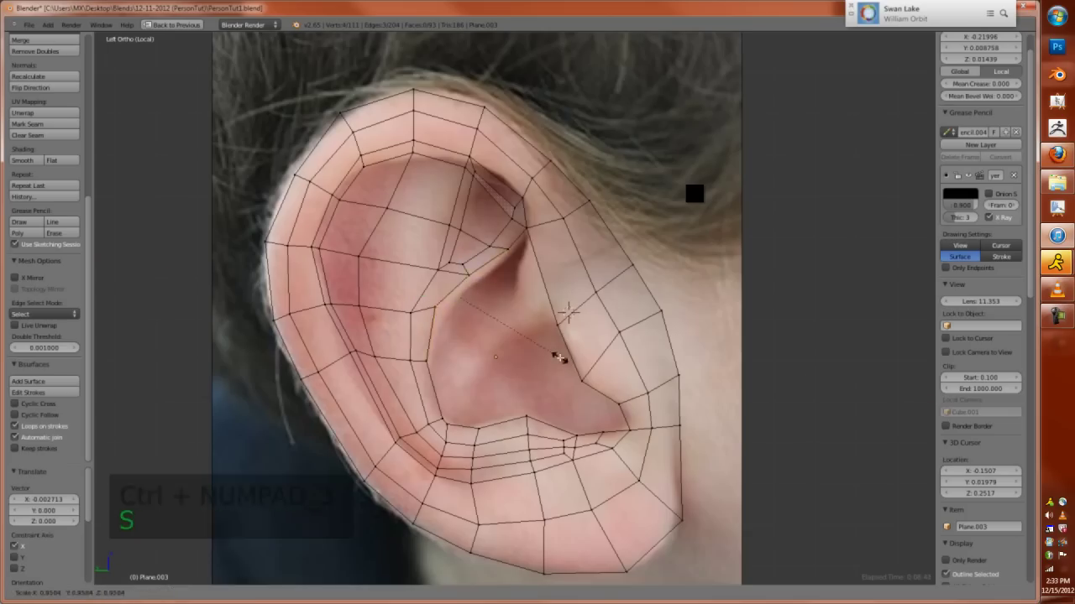
click(567, 313)
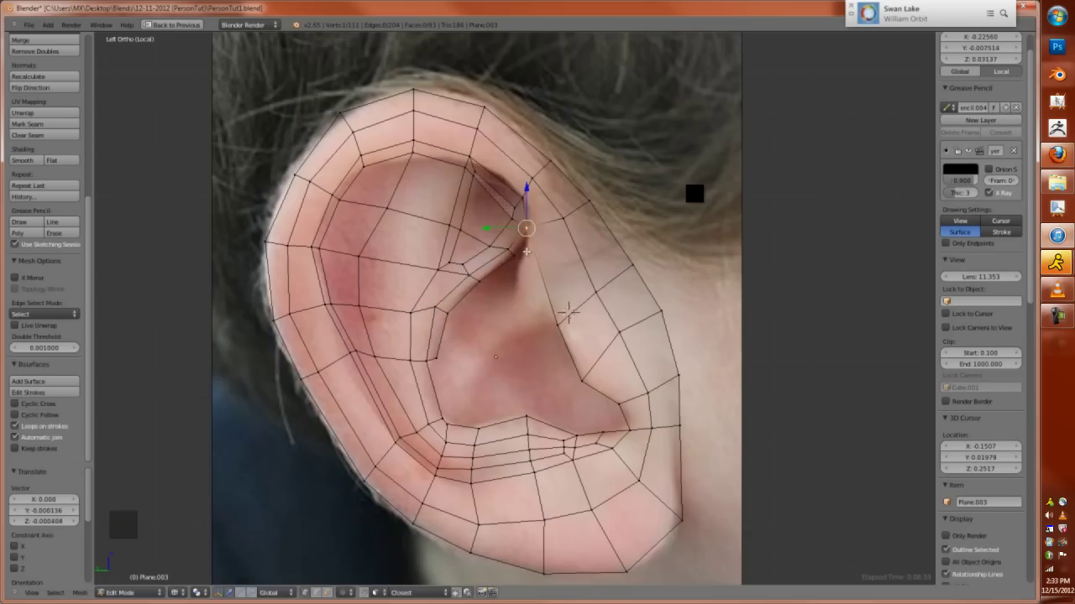
Extrude a vertex from the fold's upper end toward the ear canal and adjust its depth along X
key(ctrl+s)
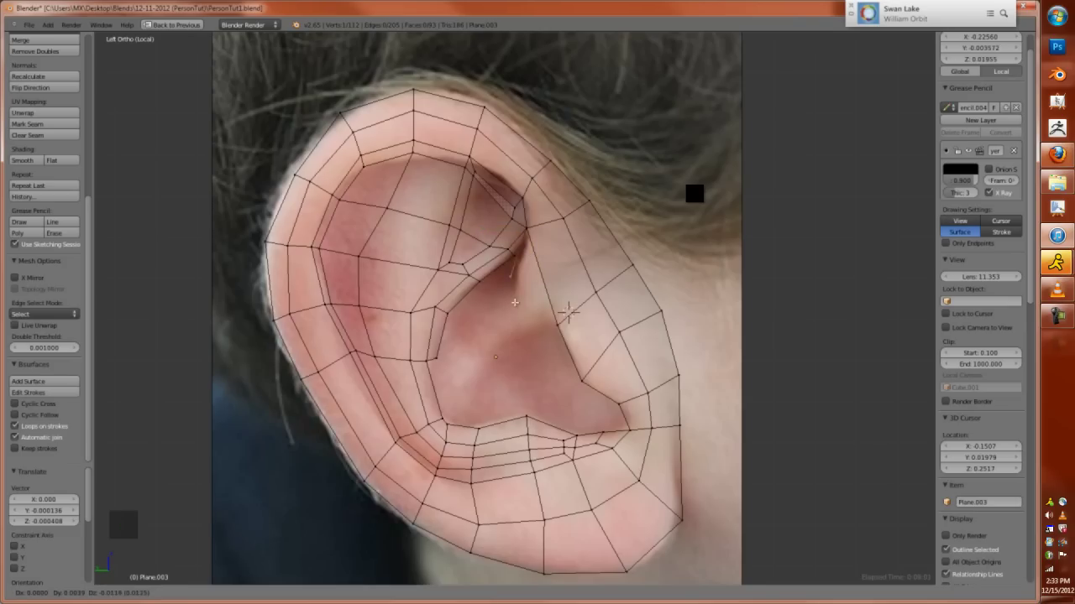
click(509, 263)
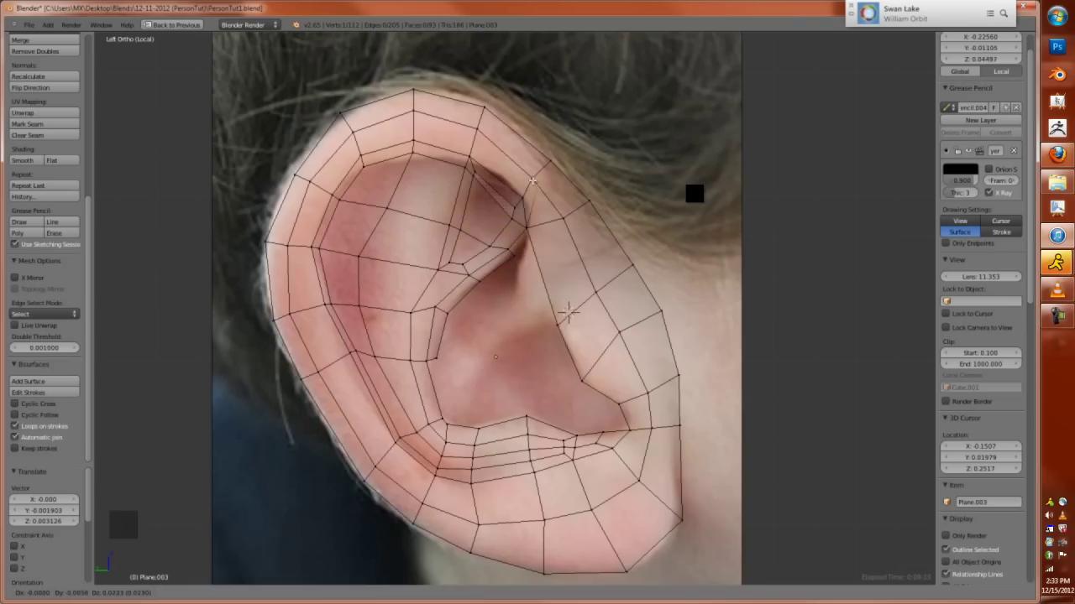
key(shift+Tab)
middle_drag(567, 312, 507, 407)
key(KP_3)
key(ctrl+KP_1)
key(ctrl+KP_3)
scroll(537, 252, up, 4)
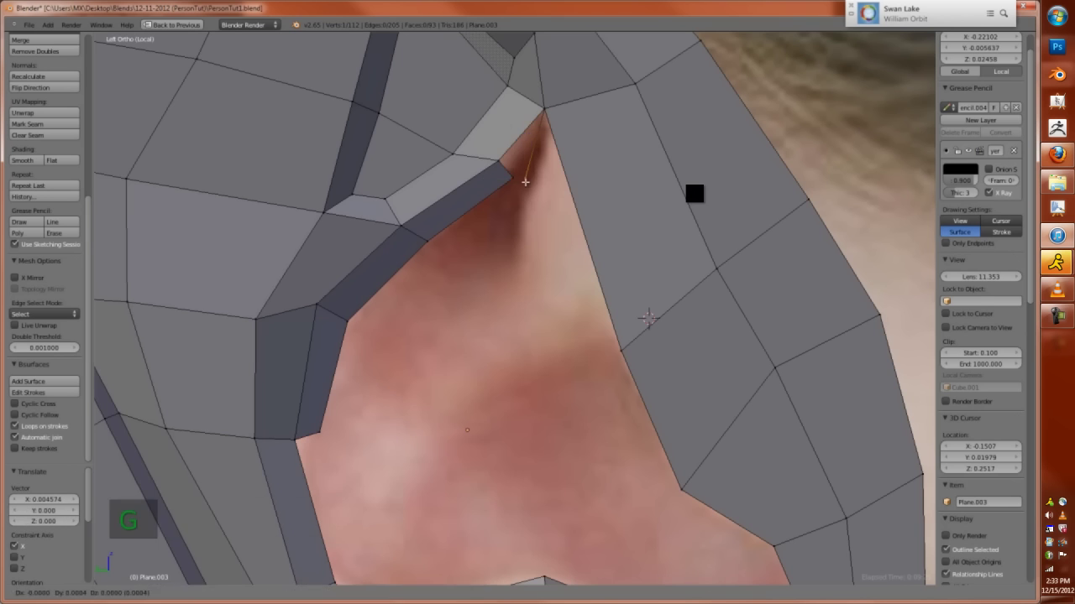
Extrude vertices into the ear canal opening and fill faces beneath the inner fold
key(f)
key(e)
click(554, 380)
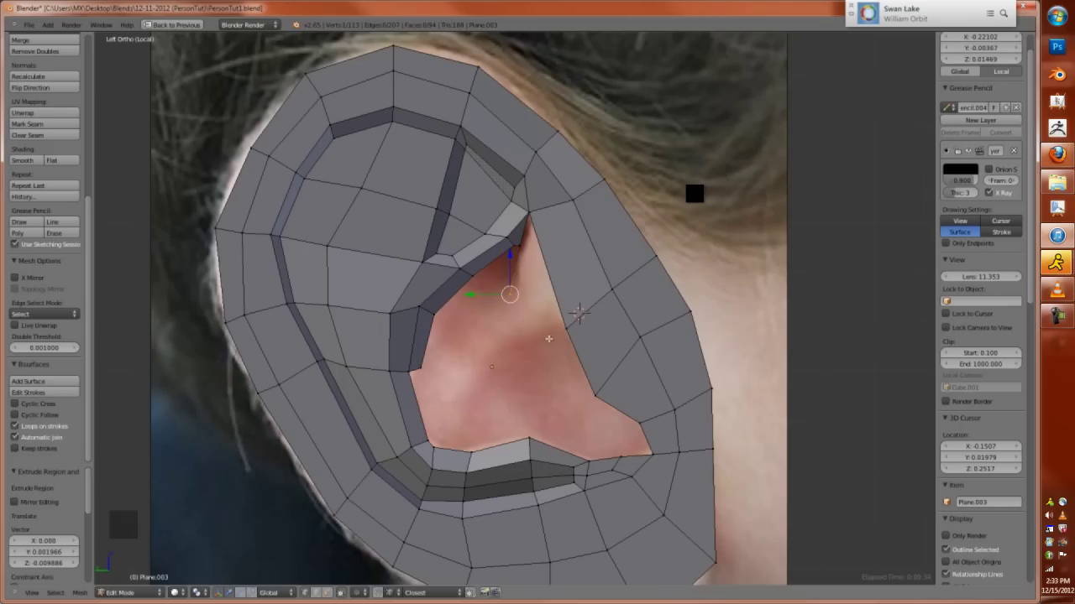
key(f)
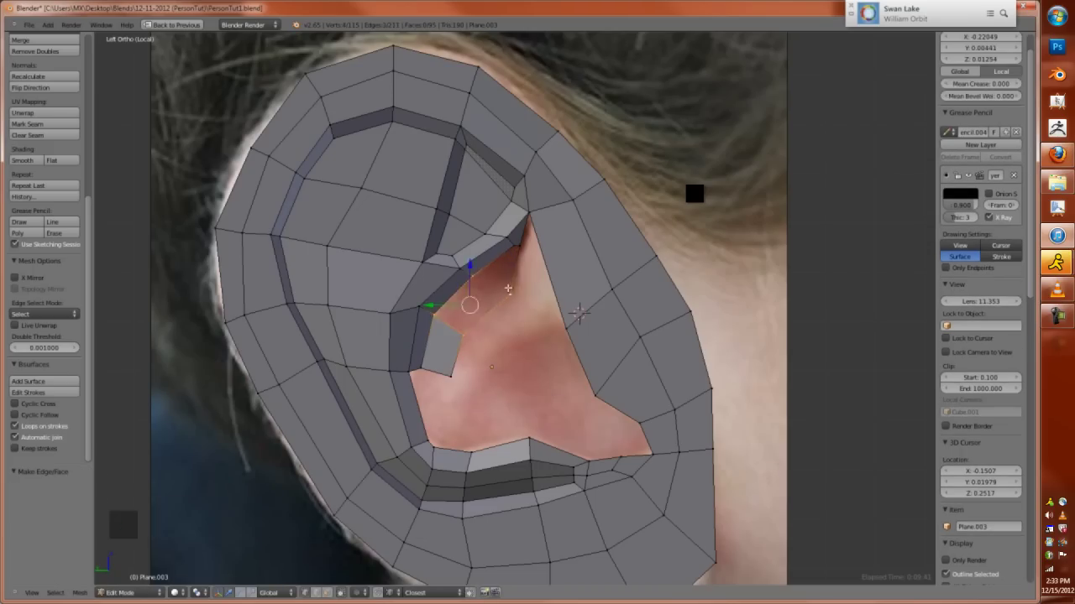
Cut a loop across the front faces and extrude vertices from it toward the fold, filling faces between them
key(ctrl+r)
key(Escape)
key(KP_3)
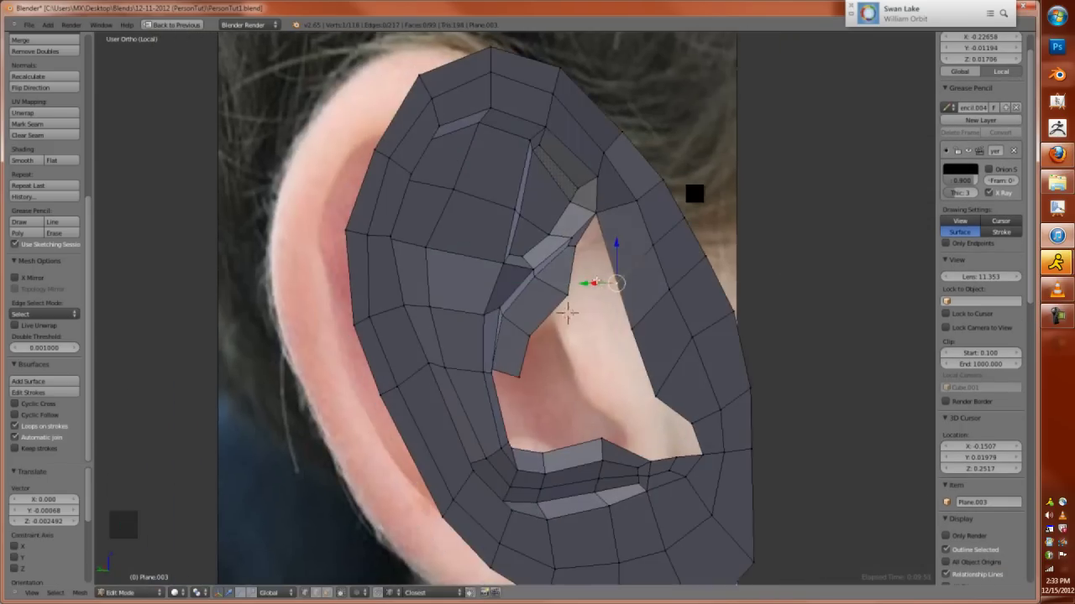
key(ctrl+KP_3)
key(ctrl+z)
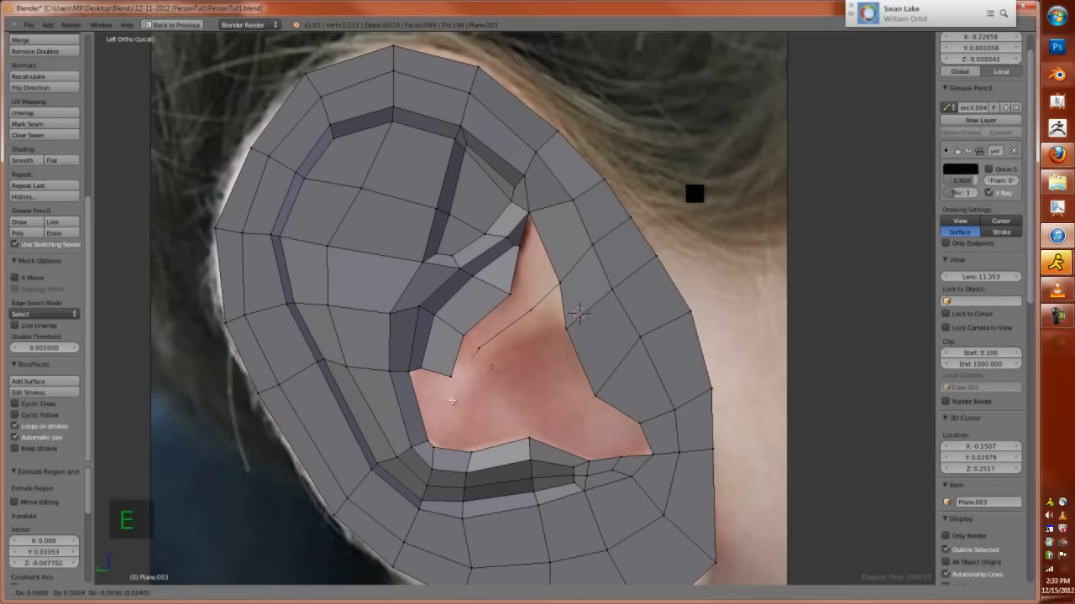
key(f)
scroll(564, 278, up, 1)
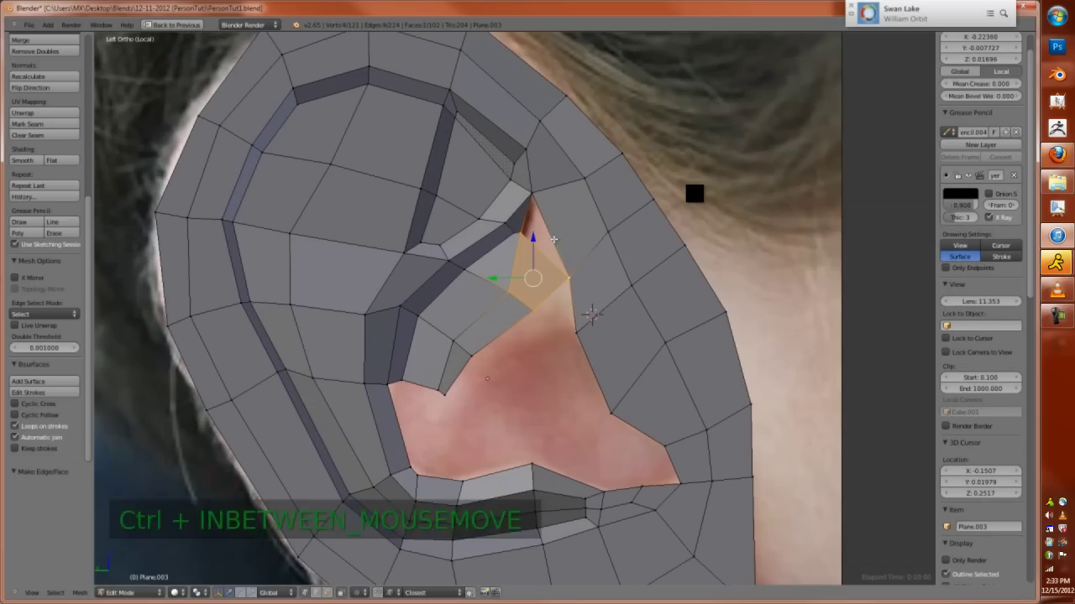
Replace the last face with quads bridging the fold's upper end and the front edge of the ear canal opening
right_click(568, 277)
key(ctrl+z)
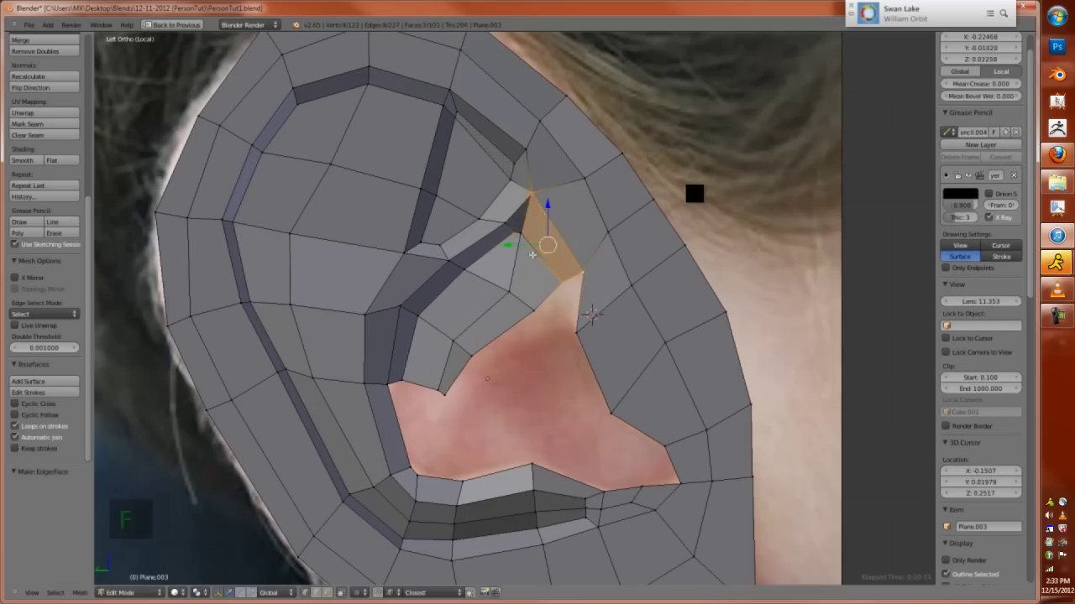
key(f)
key(g)
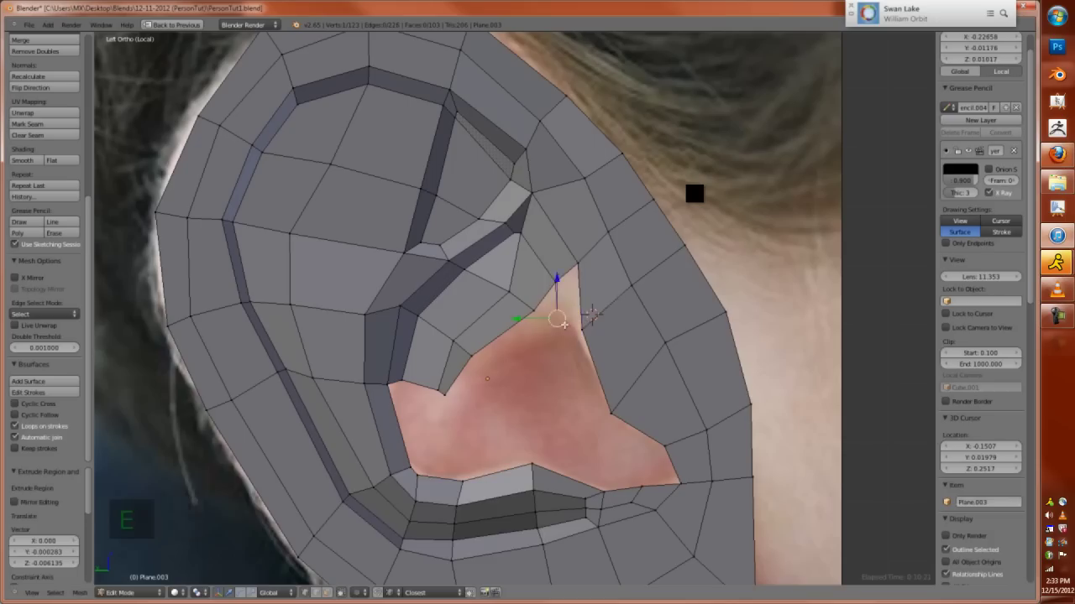
key(f)
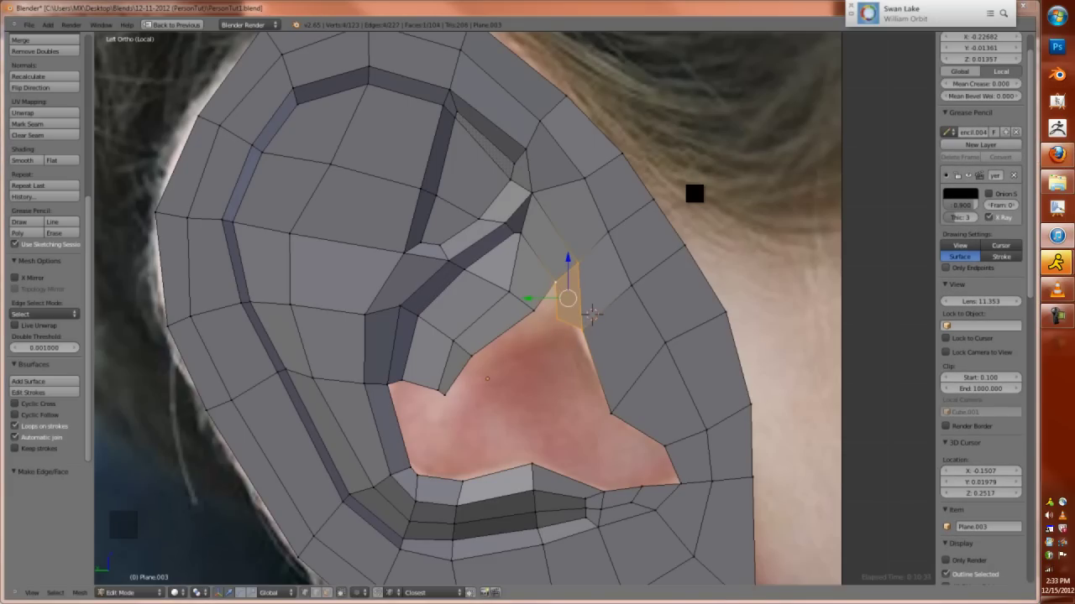
Extrude a chain of vertices below the fold's lower edge and fill a new strip of faces inside the ear canal
click(518, 426)
right_click(442, 390)
key(ctrl+KP_1)
key(ctrl+KP_3)
key(g)
click(498, 371)
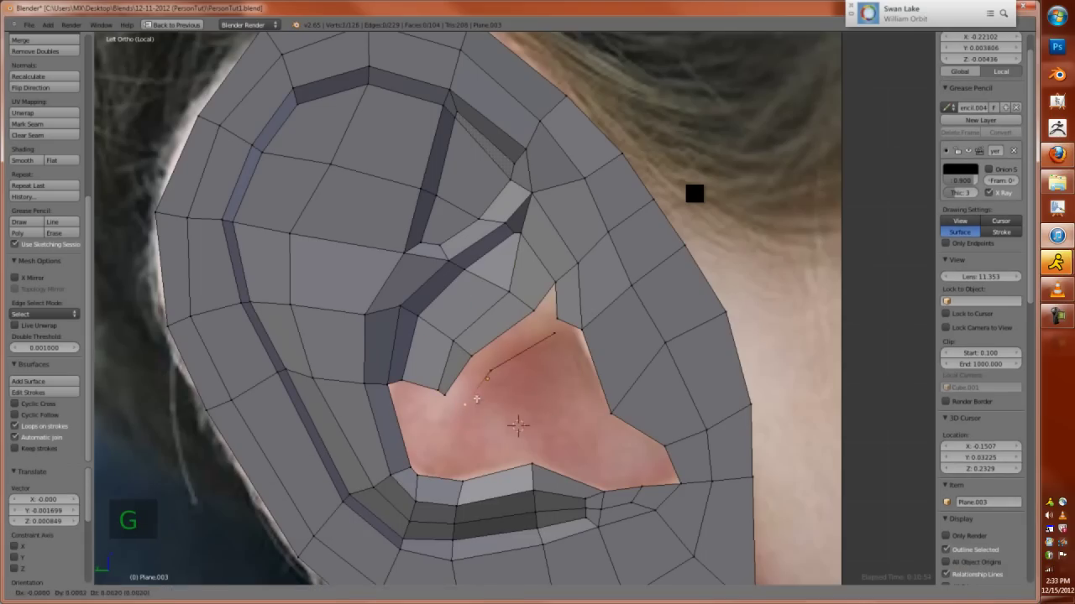
shift+right_click(448, 395)
click(466, 392)
key(a)
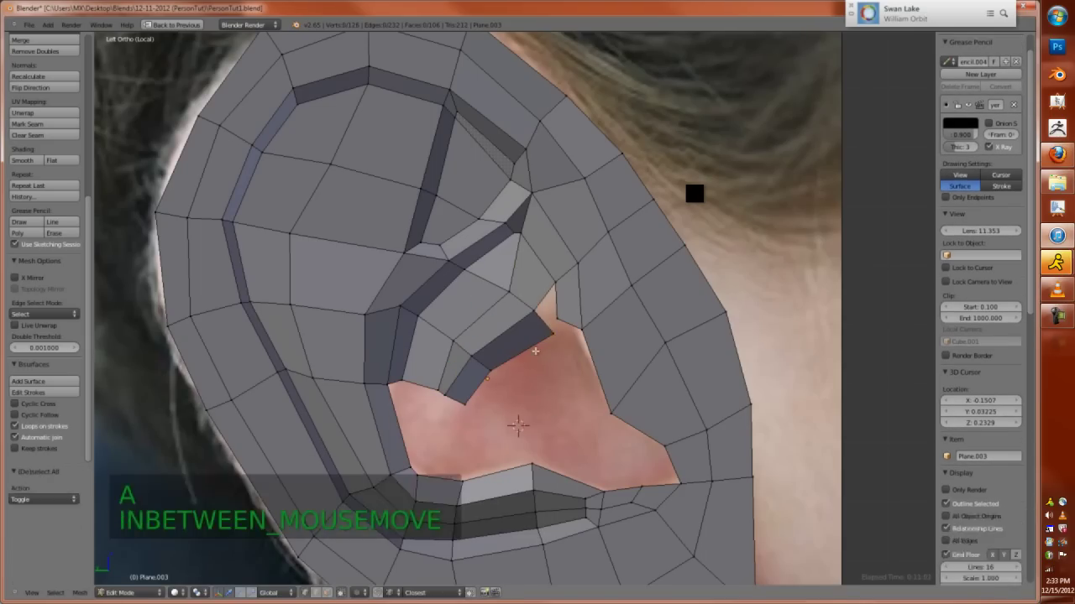
Fill the face between the new strip and the front faces, and position its corner vertex
shift+right_click(541, 285)
key(g)
key(g)
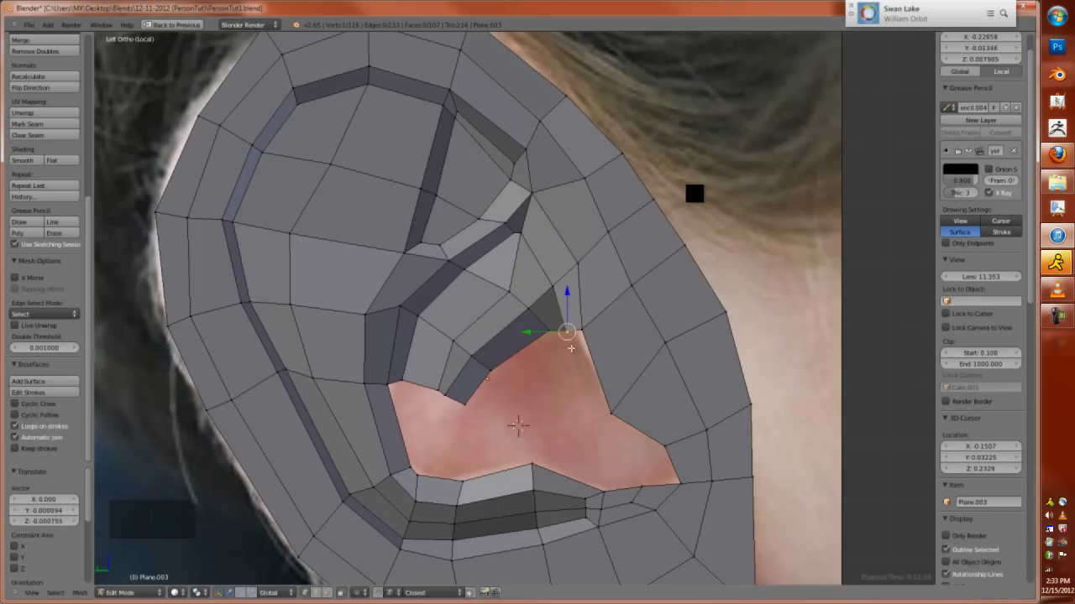
key(ctrl+KP_Add)
key(ctrl+KP_Add)
Fill the narrow face along the front edge of the ear canal opening
key(Tab)
key(z)
key(Tab)
key(z)
scroll(454, 369, up, 2)
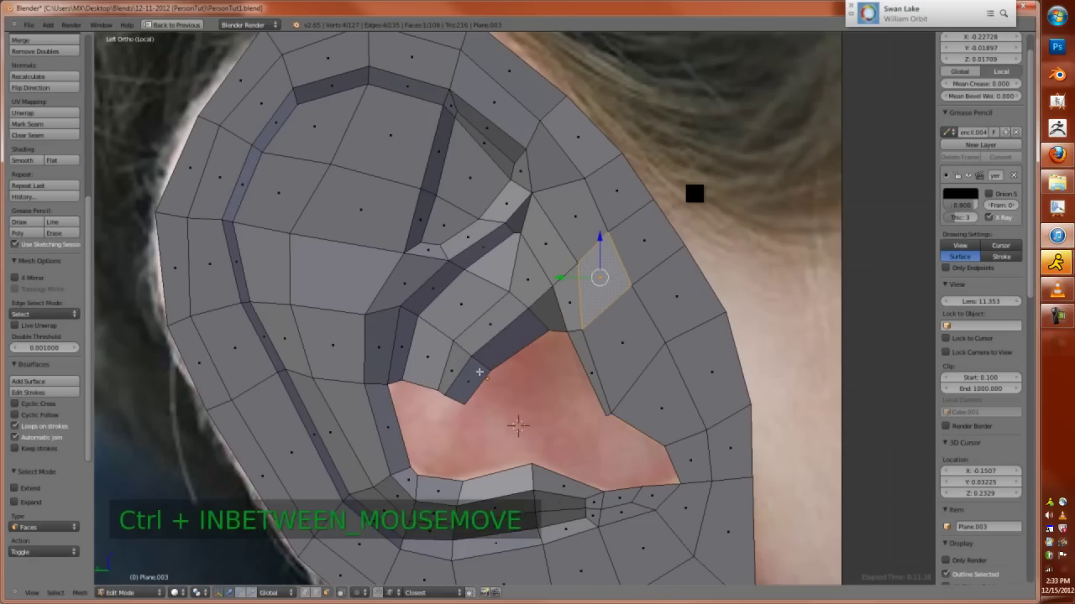
click(688, 466)
scroll(504, 378, up, 2)
Add a loop cut along the strip beneath the inner fold and edge-slide it with a factor of -0.901
key(ctrl+Tab)
click(480, 372)
key(ctrl+e)
click(611, 427)
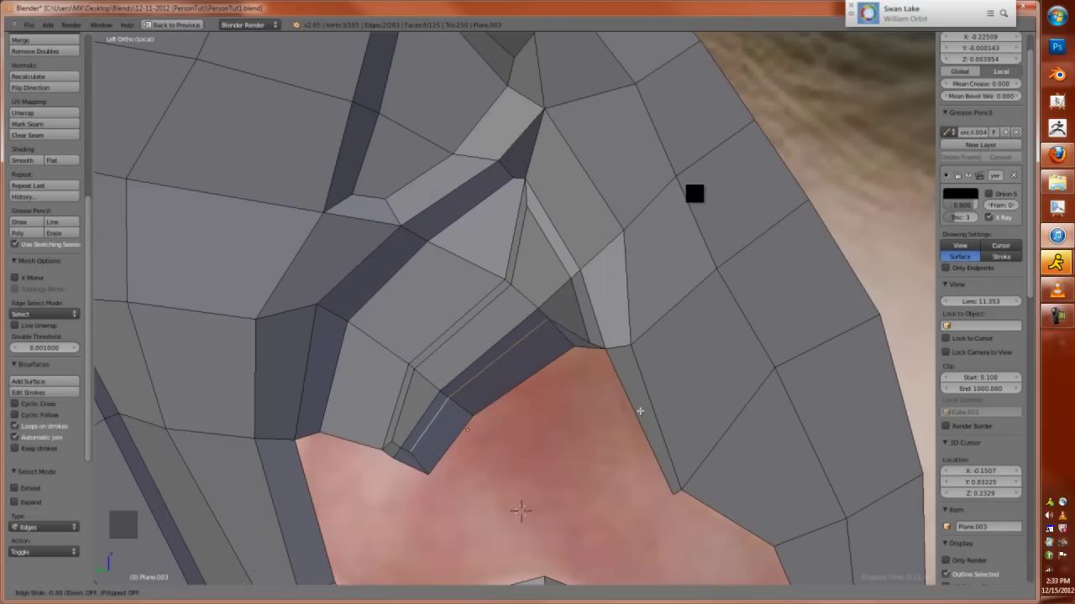
key(shift+r)
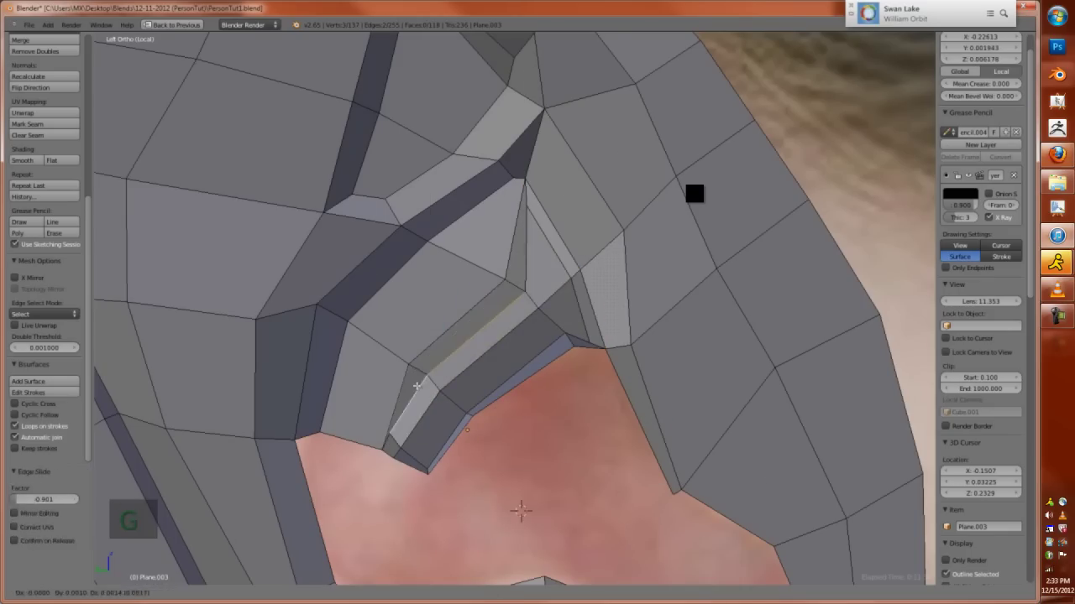
Reposition the vertices at the strip's lower end and at its front corner inside the ear canal
key(Tab)
middle_drag(519, 348, 512, 395)
key(ctrl+KP_3)
key(ctrl+Tab)
click(403, 355)
key(g)
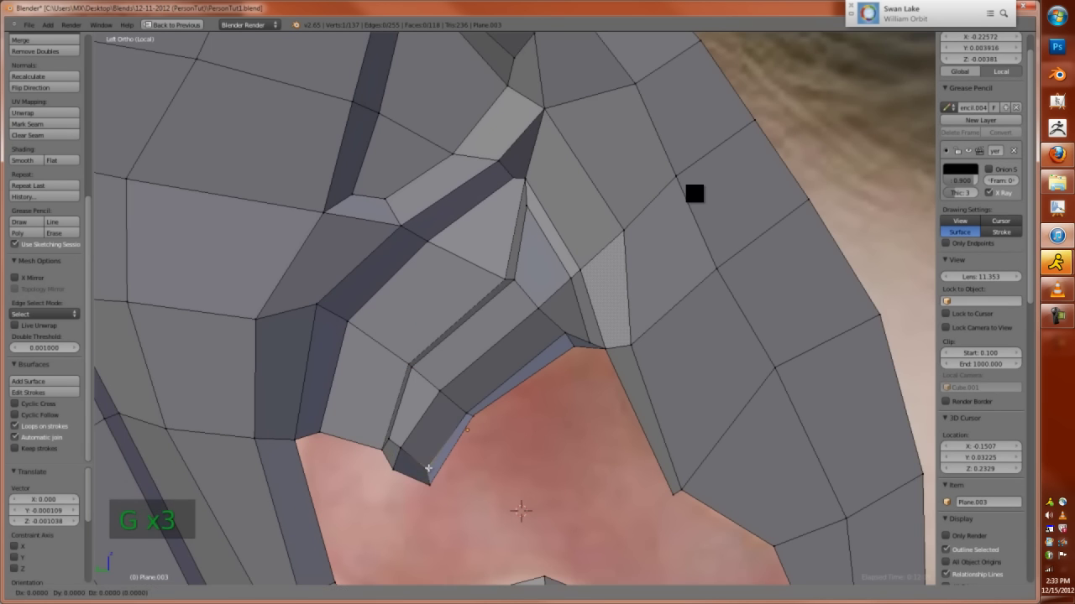
click(378, 447)
right_click(589, 343)
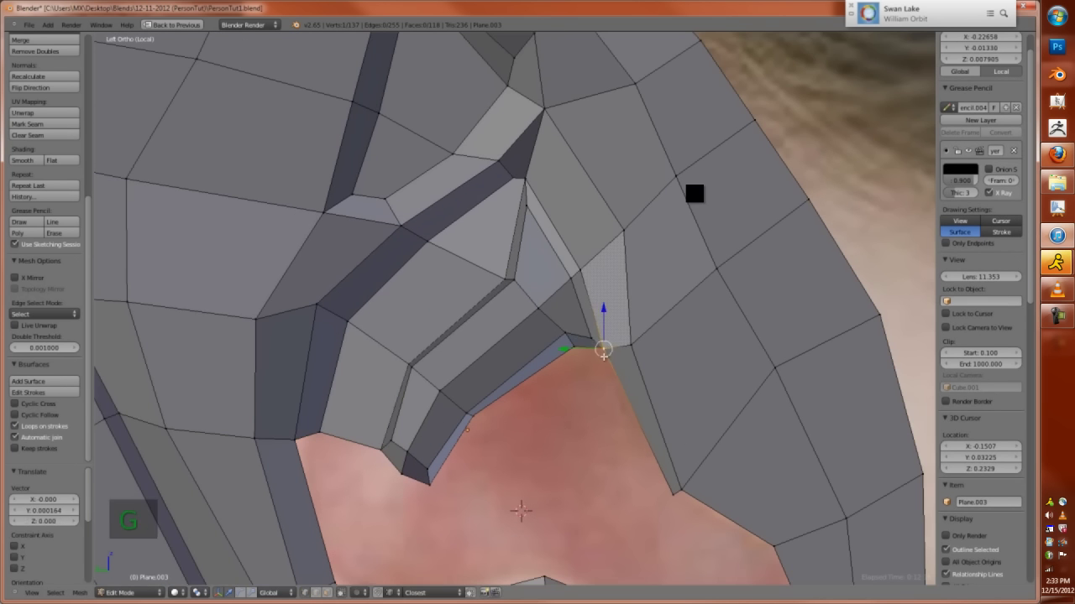
Reposition the vertices at the upper front corner of the ear canal opening and along the adjacent front faces
click(601, 352)
shift+right_click(579, 270)
key(Tab)
key(Tab)
key(Tab)
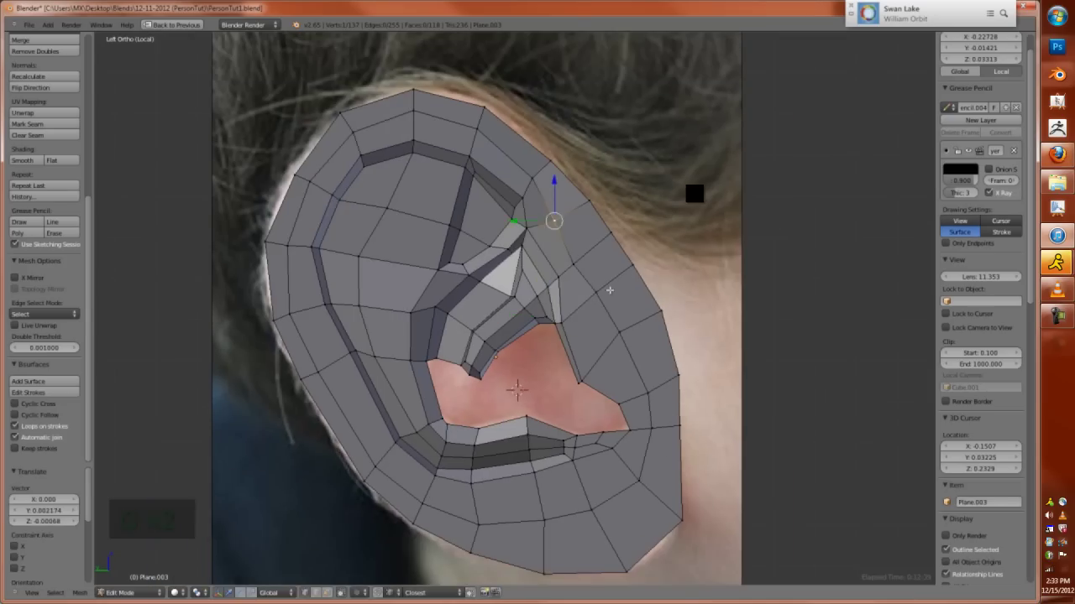
right_click(597, 294)
scroll(609, 291, down, 1)
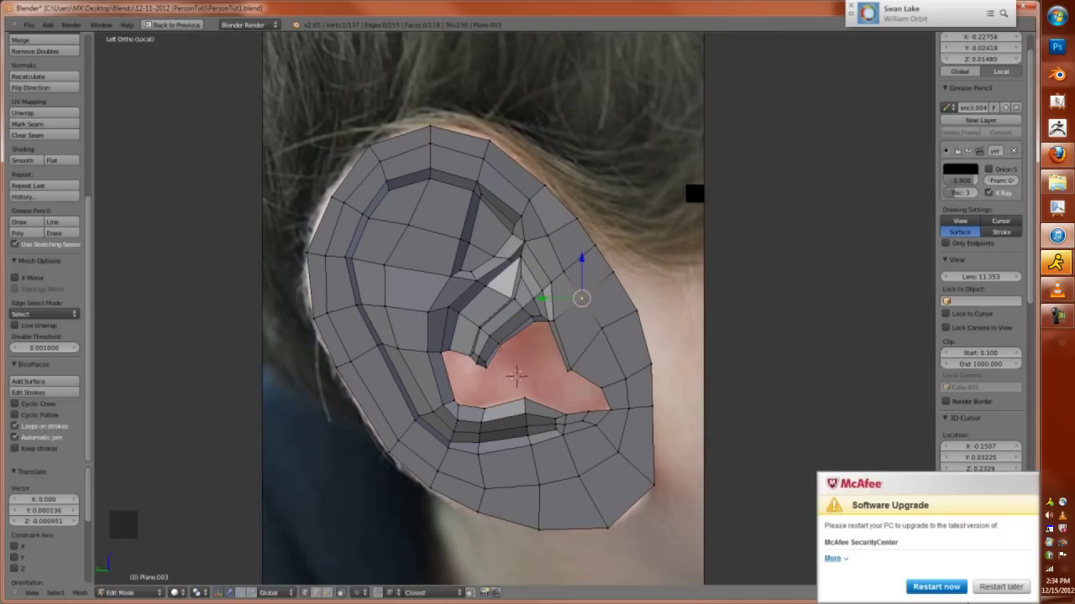
Add a loop cut beside the strip that runs down to the lower back corner of the ear canal opening
click(531, 460)
scroll(466, 456, up, 3)
shift+right_click(443, 375)
key(ctrl+r)
click(453, 391)
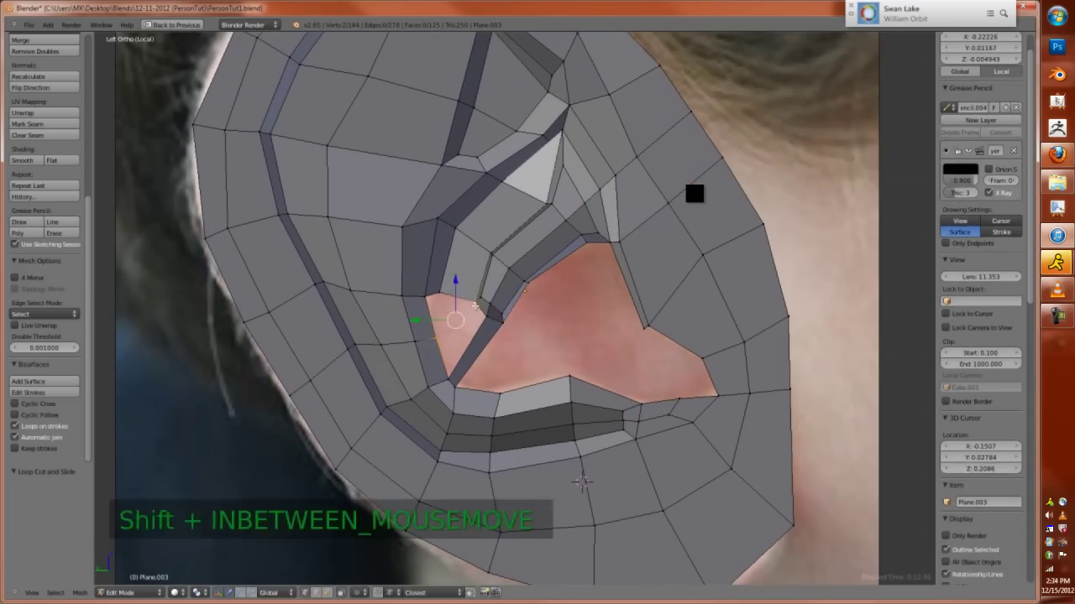
Merge and reposition the vertices inside the ear canal and fill the remaining opening with faces
middle_drag(454, 391, 796, 557)
key(alt+m)
click(437, 329)
key(g)
click(758, 435)
shift+middle_drag(758, 434, 426, 282)
key(f)
key(Tab)
key(grave)
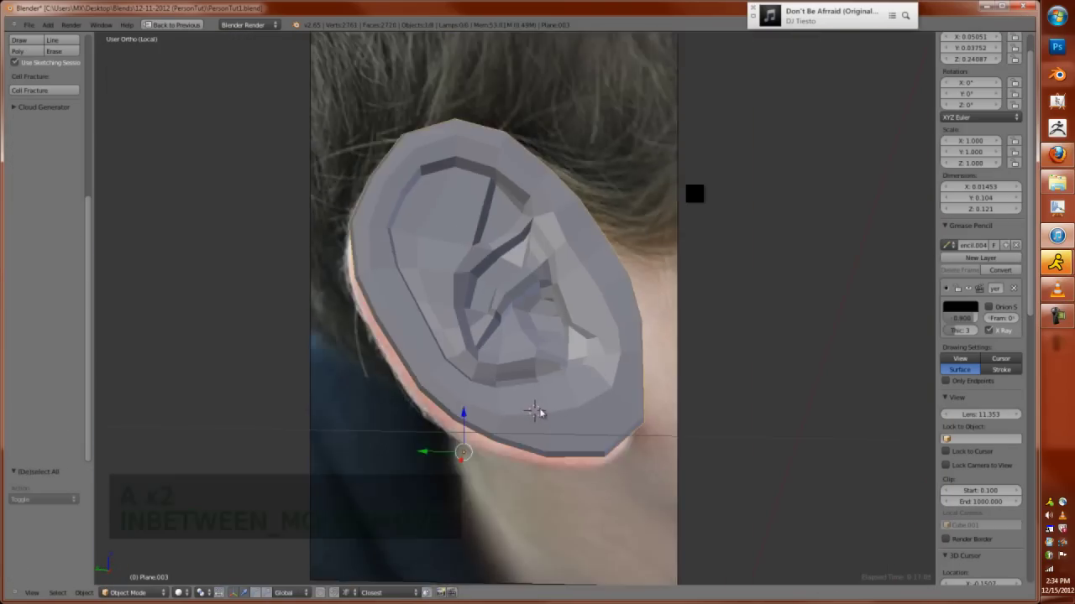
Delete the vertices along the front edge of the ear's extruded rim beside the cheek
key(Tab)
key(z)
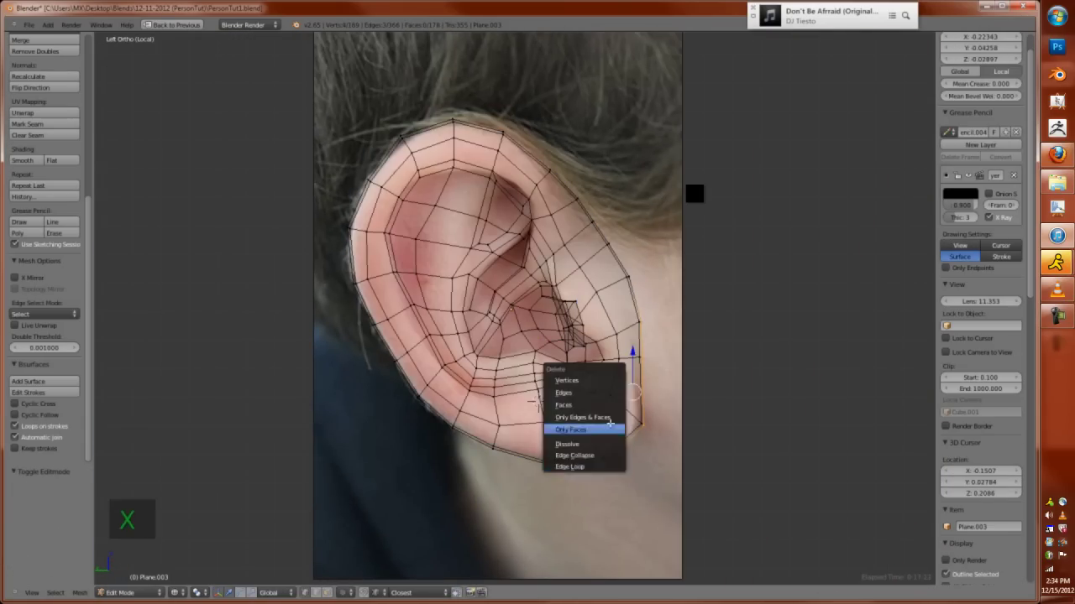
key(ctrl+z)
key(x)
key(x)
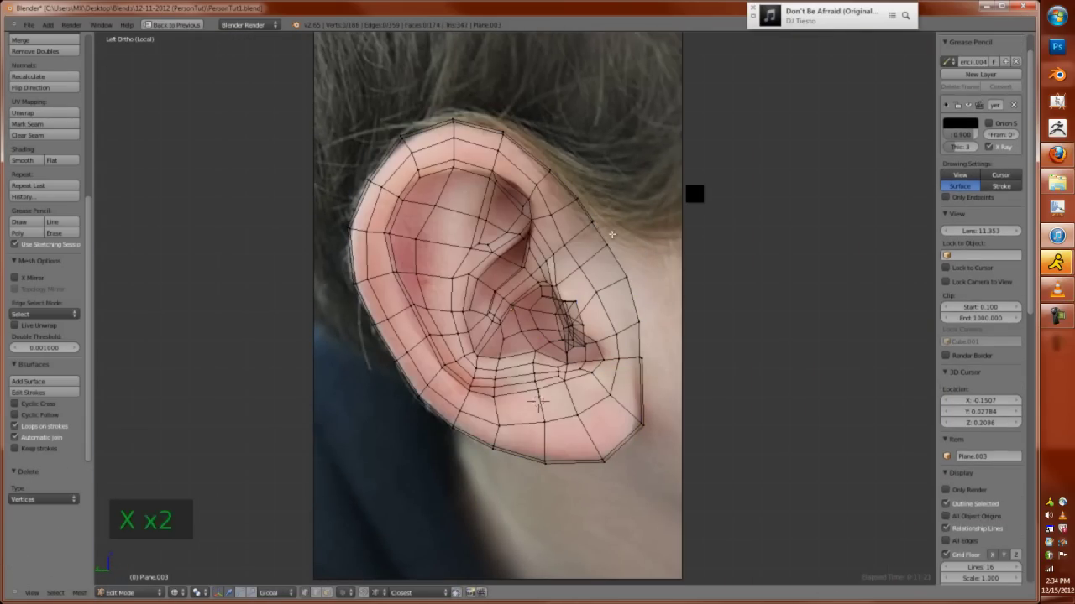
Shift the ear reference image along the X axis, clear of the ear mesh
key(KP_0)
key(Tab)
key(KP_0)
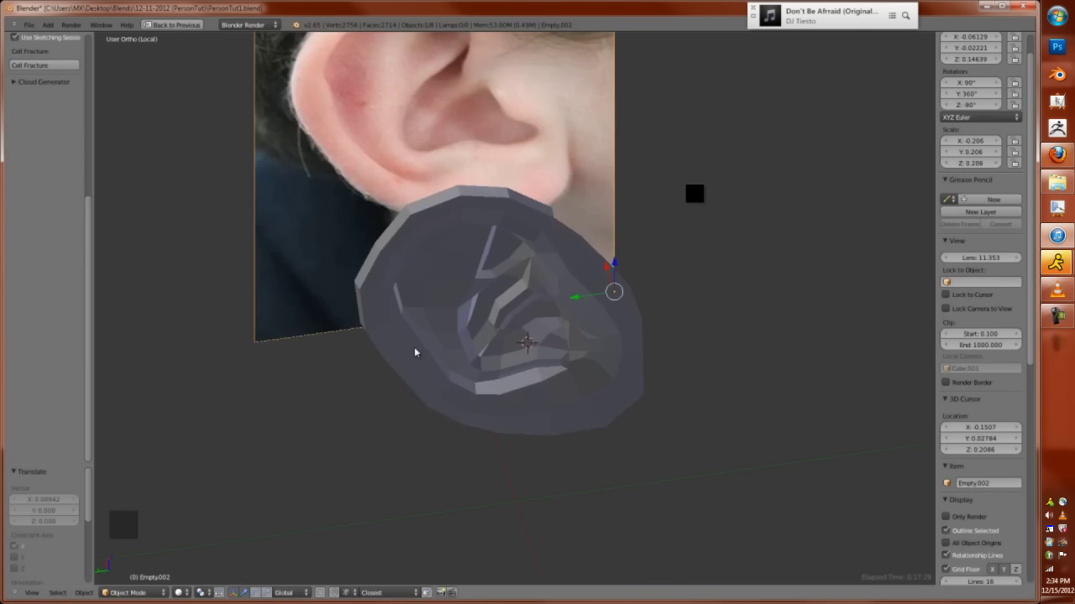
key(KP_1)
Scale the edge loop on the ear's back side to 0.7 and move it along the X axis
key(Tab)
key(z)
mouse_move(403, 412)
middle_down()
mouse_move(582, 411)
mouse_move(518, 324)
middle_up()
key(g)
key(x)
scroll(736, 344, up, 3)
text(s.7)
key(Return)
click(525, 323)
middle_drag(524, 323, 602, 381)
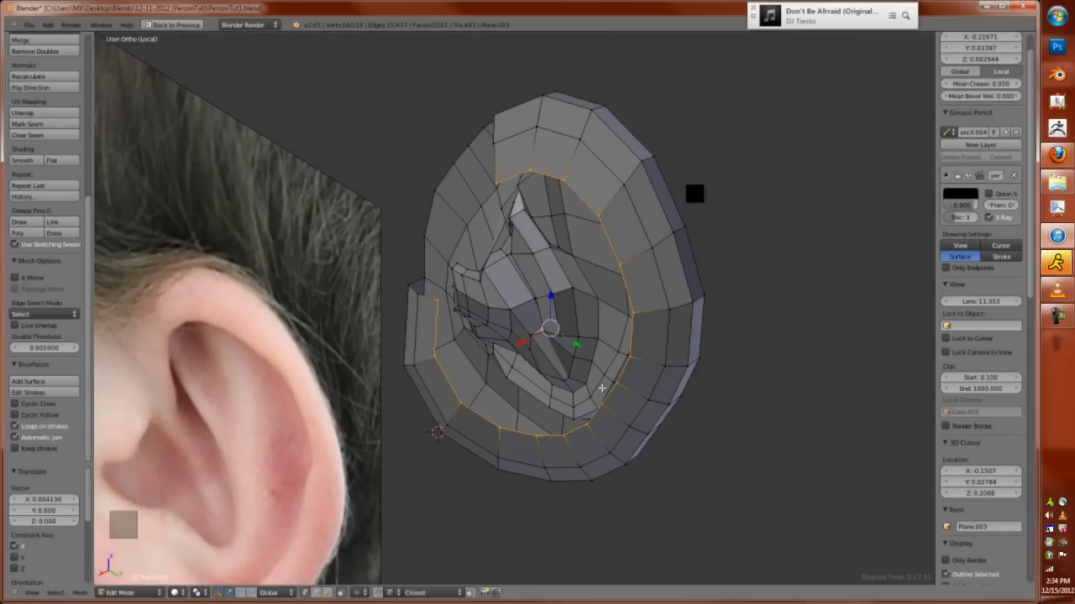
Extrude the ear's back edge loop toward the head, rotate it about -20.6° around Z, and reposition it
click(560, 426)
key(ctrl+KP_3)
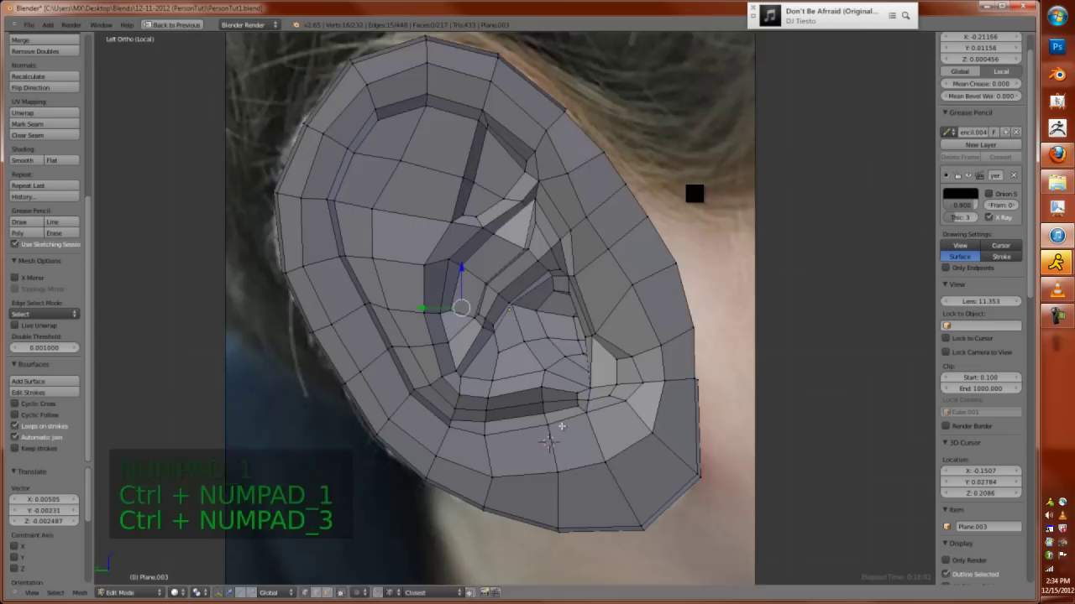
key(ctrl+KP_1)
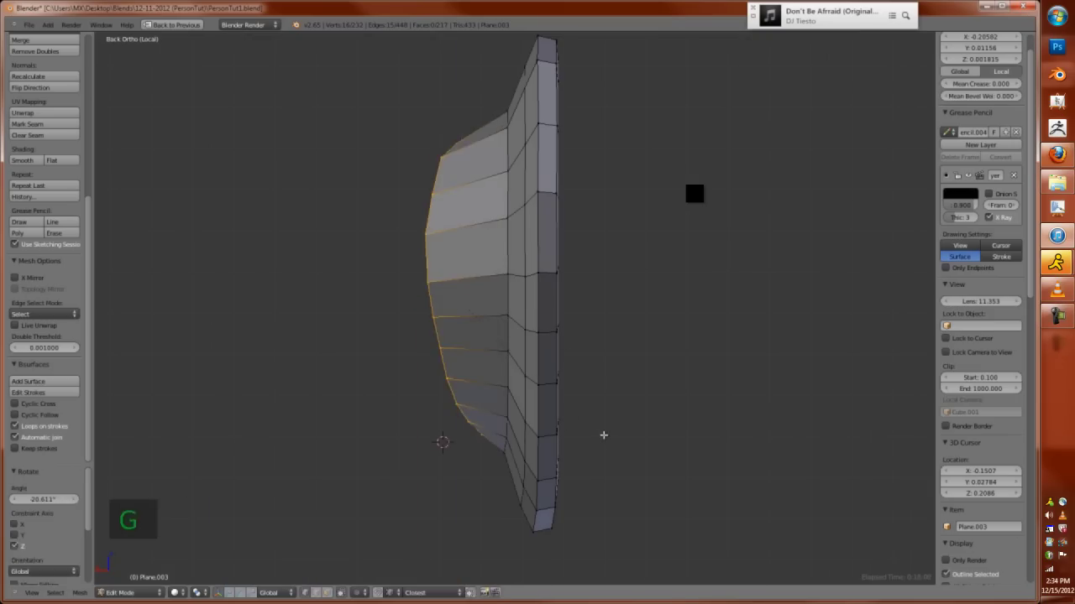
click(595, 436)
middle_drag(596, 435, 553, 215)
Fill between the open vertices near the upper end of the ear's back wall
alt+right_click(566, 261)
key(Tab)
key(KP_3)
key(ctrl+KP_1)
key(KP_3)
key(KP_1)
key(Tab)
key(KP_1)
middle_drag(734, 283, 434, 230)
right_click(456, 211)
shift+right_click(470, 187)
key(f)
Reposition individual vertices at the end of the ear's back wall to even out its shape
right_click(500, 209)
middle_drag(470, 186, 424, 411)
key(g)
click(499, 209)
key(g)
click(422, 361)
Return from the isolated ear to the full head and rotate the ear around Z to about 18.1°
middle_drag(422, 361, 412, 385)
key(ctrl+KP_1)
key(ctrl+KP_3)
key(z)
key(z)
key(Tab)
key(ctrl+KP_3)
key(KP_Divide)
key(KP_5)
key(KP_1)
key(r)
key(z)
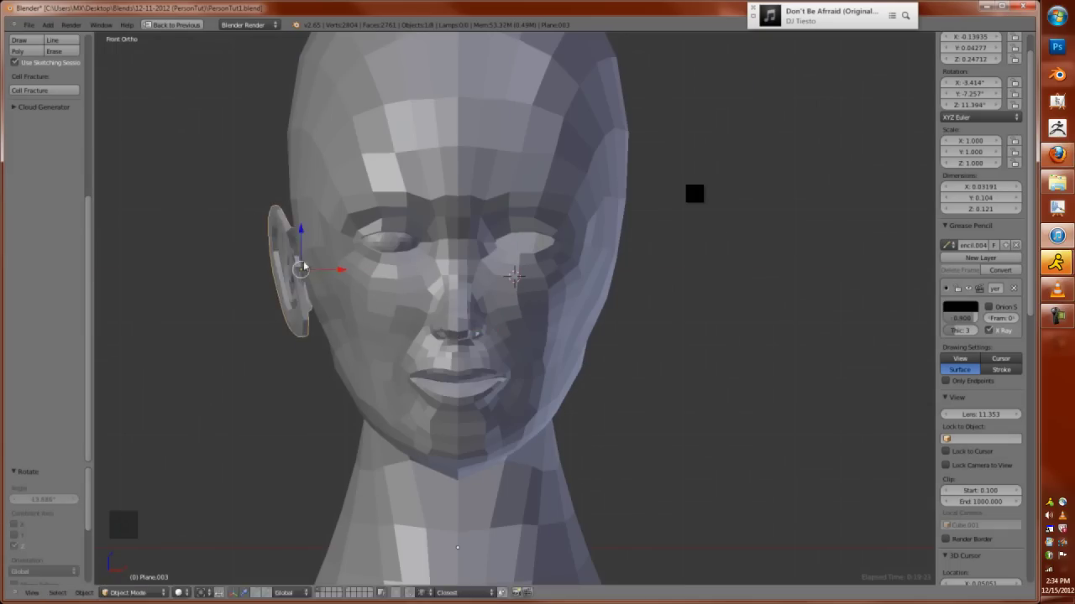
click(424, 353)
scroll(378, 319, down, 4)
key(KP_4)
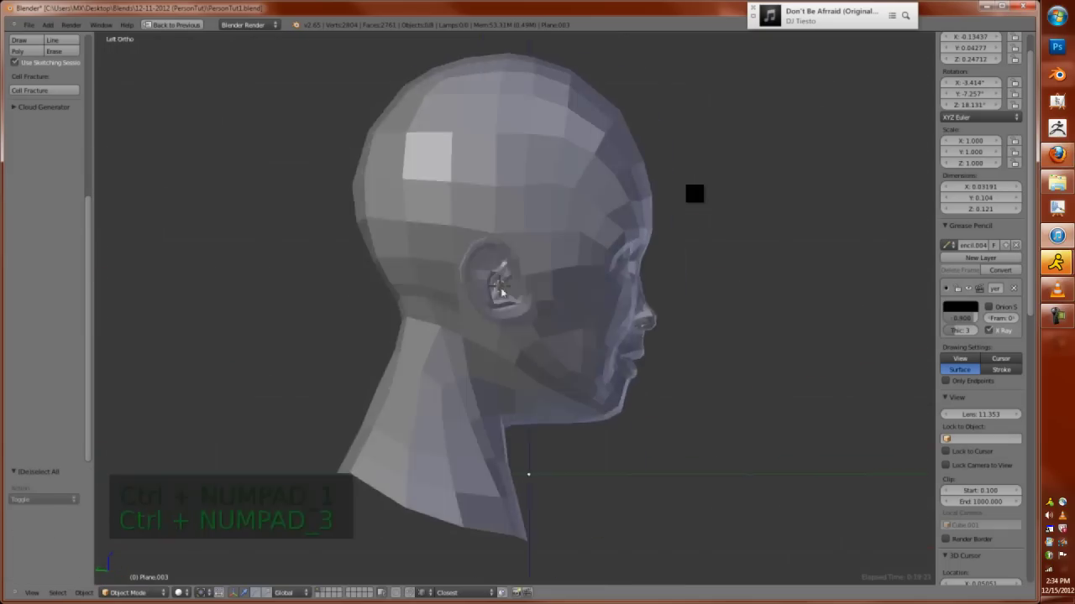
Select the entire ear mesh in edit mode and shift it along the global X axis
key(ctrl+KP_3)
scroll(441, 288, up, 4)
key(a)
middle_drag(751, 280, 406, 352)
right_click(277, 336)
key(Tab)
key(a)
key(a)
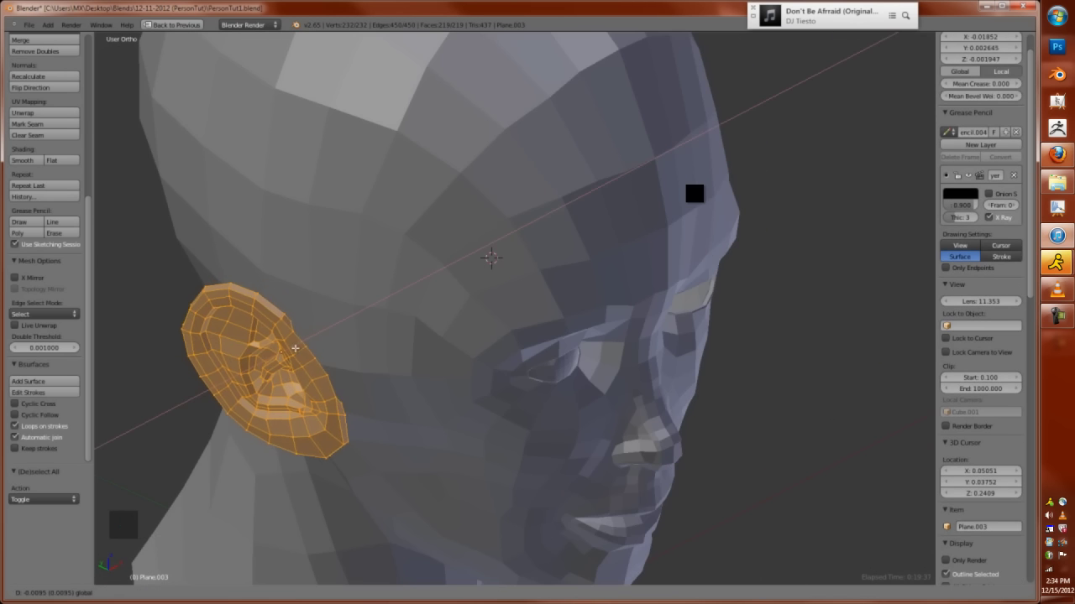
scroll(329, 333, up, 3)
key(a)
Extrude and scale the ear's back edge loop, and hide the unselected geometry to position the loop against the head
alt+drag(329, 332, 694, 278)
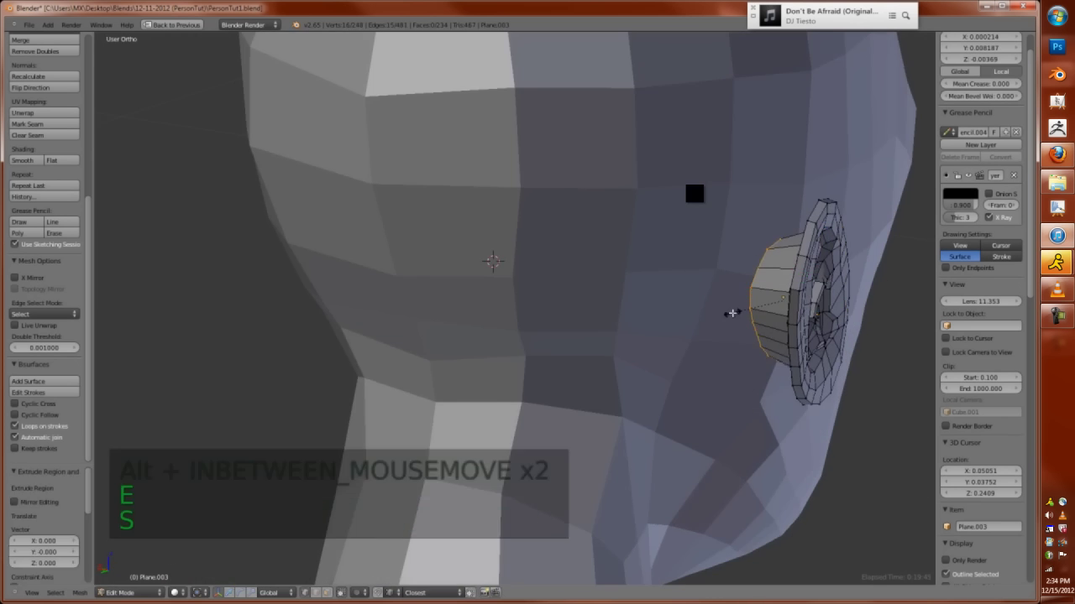
middle_drag(728, 327, 484, 353)
key(z)
key(ctrl+KP_3)
key(z)
key(shift+h)
key(KP_1)
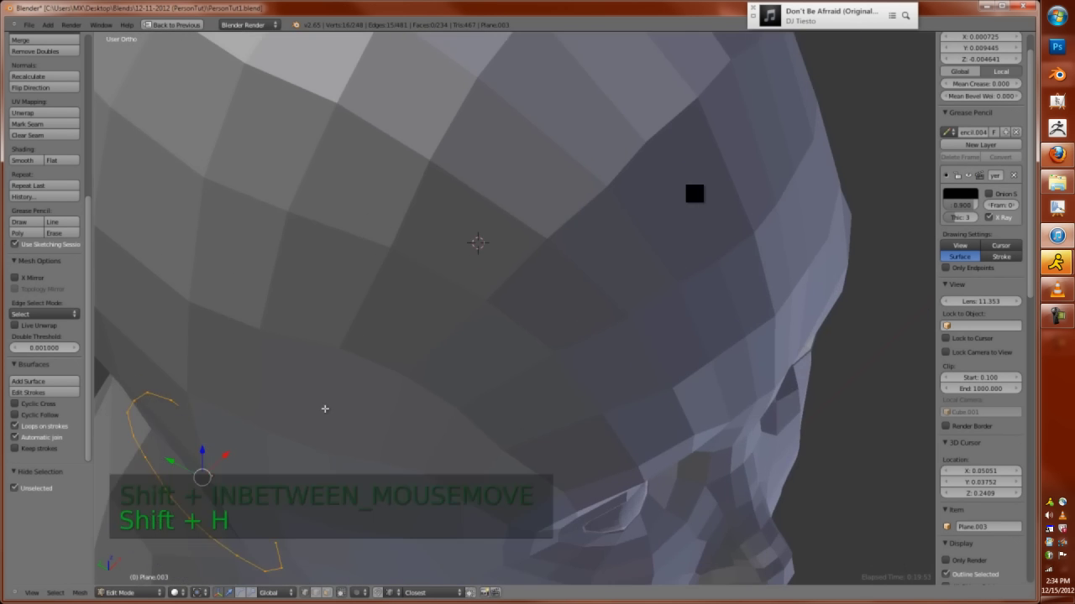
key(ctrl+KP_3)
key(o)
middle_drag(330, 404, 463, 221)
Reveal the hidden ear geometry and delete the inner edge loop of the back wall with the ear isolated
key(alt+h)
key(z)
key(z)
key(z)
key(KP_Divide)
right_click(500, 239)
alt+right_click(489, 233)
middle_drag(460, 276, 410, 243)
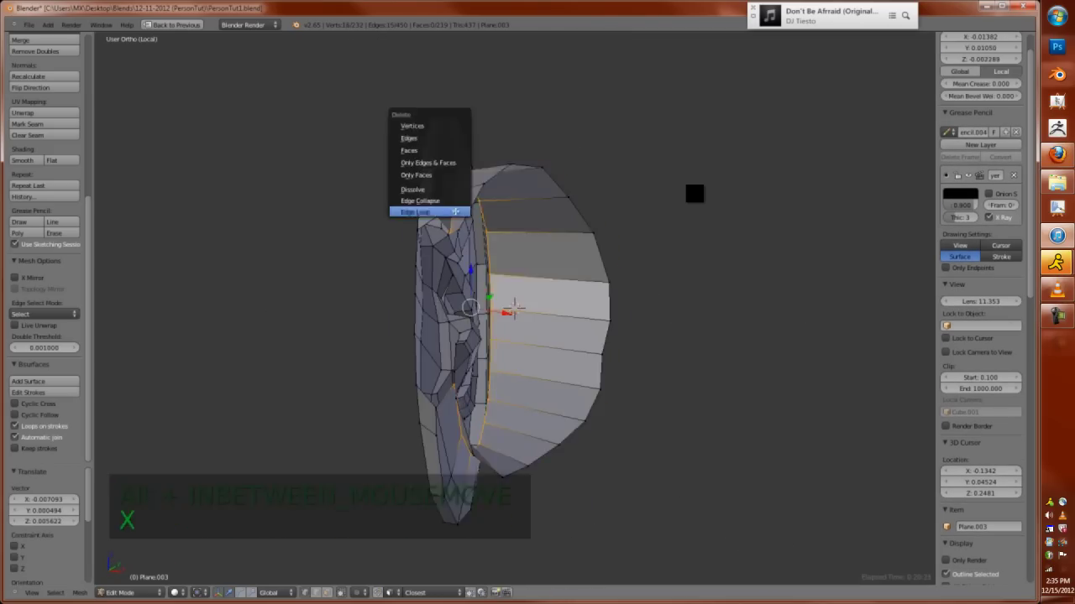
click(531, 411)
Move the vertices along the open front edge of the ear's back wall in front view
key(Tab)
middle_drag(531, 411, 498, 307)
key(Tab)
middle_drag(537, 392, 511, 307)
key(KP_1)
click(512, 309)
key(ctrl+KP_1)
key(z)
key(KP_1)
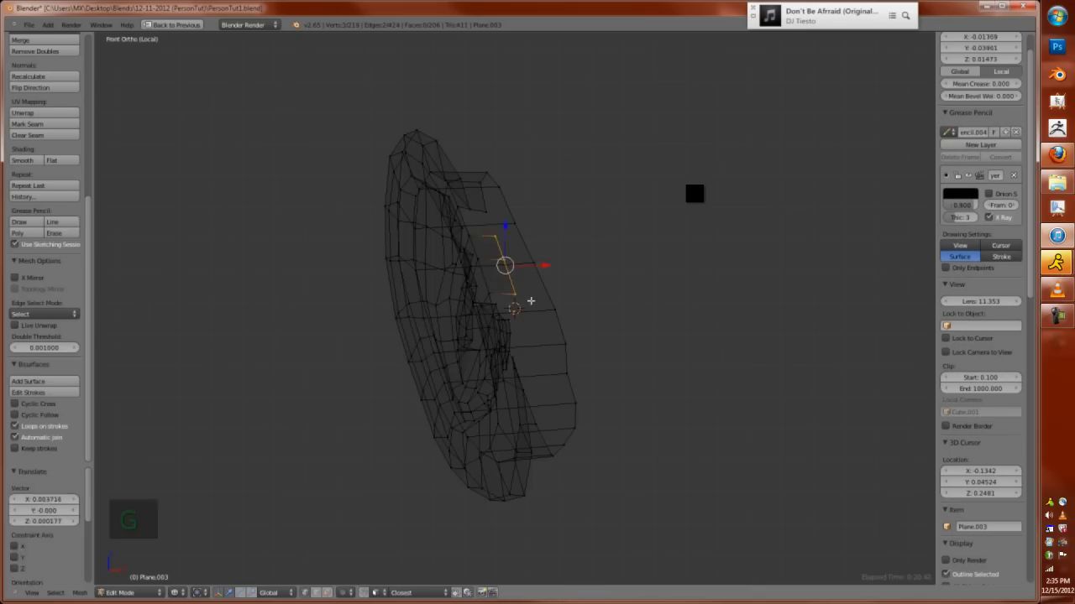
Fill the gap along the open front edge of the ear's back wall with new faces
scroll(514, 309, up, 3)
key(e)
click(514, 309)
mouse_move(514, 308)
middle_down()
mouse_move(554, 298)
mouse_move(500, 303)
mouse_move(514, 309)
middle_up()
key(ctrl+z)
click(509, 307)
key(f)
shift+right_click(514, 309)
key(f)
right_click(514, 308)
Isolate the selected ear geometry over the full head to compare it with the head's topology, and reveal everything again
scroll(532, 390, down, 3)
key(KP_Divide)
key(KP_1)
key(ctrl+KP_3)
key(shift+h)
middle_drag(671, 298, 582, 275)
key(alt+h)
Delete the head mesh's vertices behind the ear to open a hole for attaching it
key(a)
key(ctrl+KP_3)
key(Tab)
right_click(665, 303)
scroll(665, 303, down, 3)
key(Tab)
key(l)
key(x)
click(554, 244)
key(x)
click(579, 372)
Add a centred loop cut through the head faces beside the ear opening and merge its end vertices
shift+right_click(456, 243)
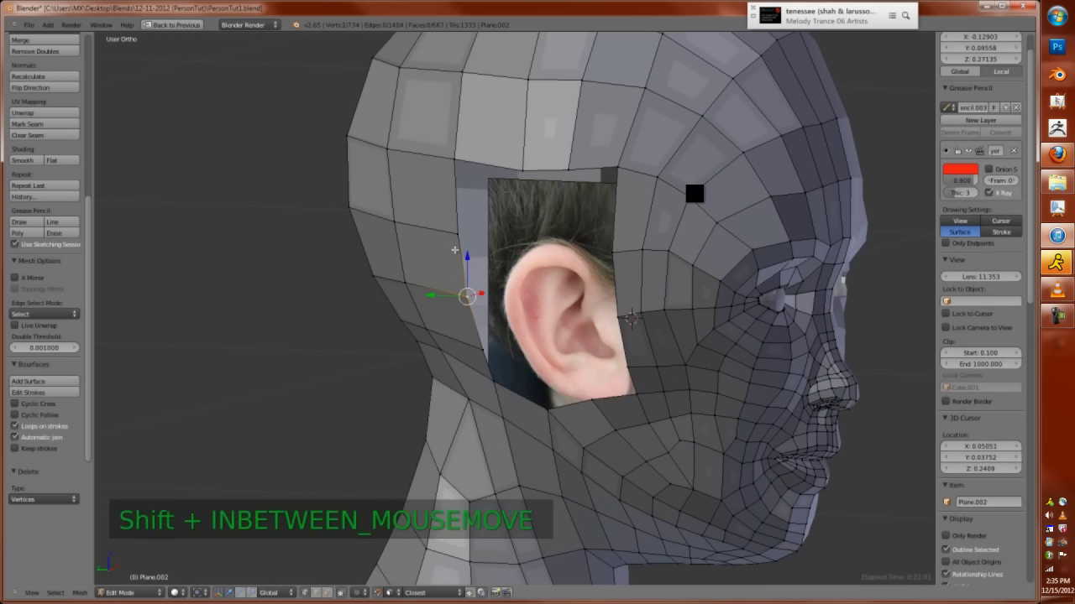
middle_drag(510, 297, 744, 418)
key(a)
scroll(688, 376, up, 4)
key(ctrl+r)
click(696, 340)
right_click(696, 340)
key(alt+m)
click(693, 375)
Repeat the loop cut in the head faces beside the ear opening and merge its end vertices
key(shift+r)
shift+right_click(644, 363)
key(alt+m)
click(644, 362)
key(ctrl+r)
key(Escape)
Switch to edge selection and isolate the ear geometry in local view with nothing selected
key(ctrl+Tab)
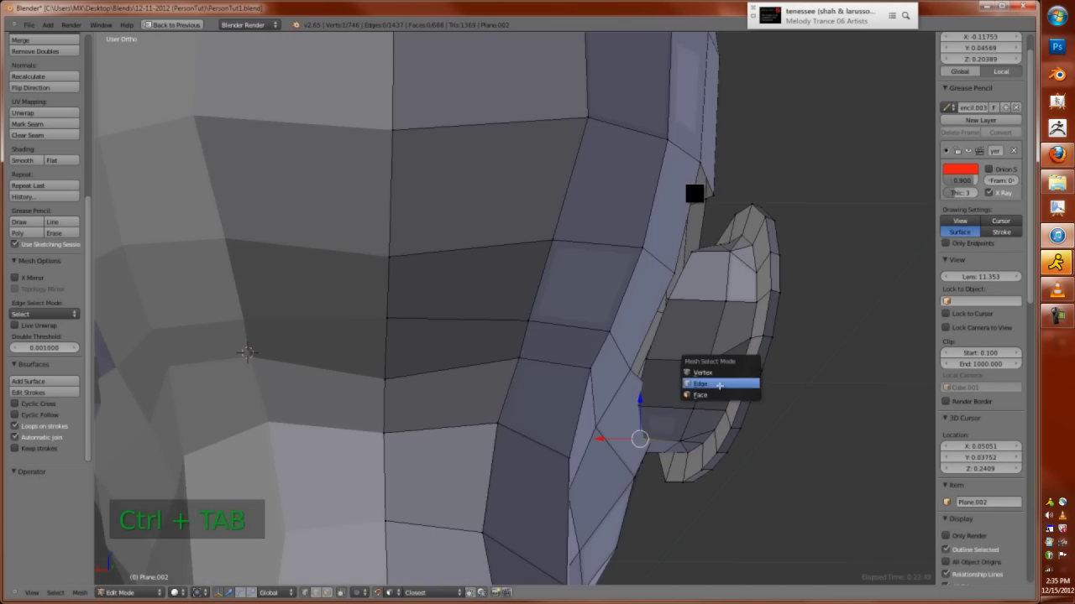
click(720, 393)
key(f)
middle_drag(246, 353, 378, 428)
key(z)
key(z)
key(a)
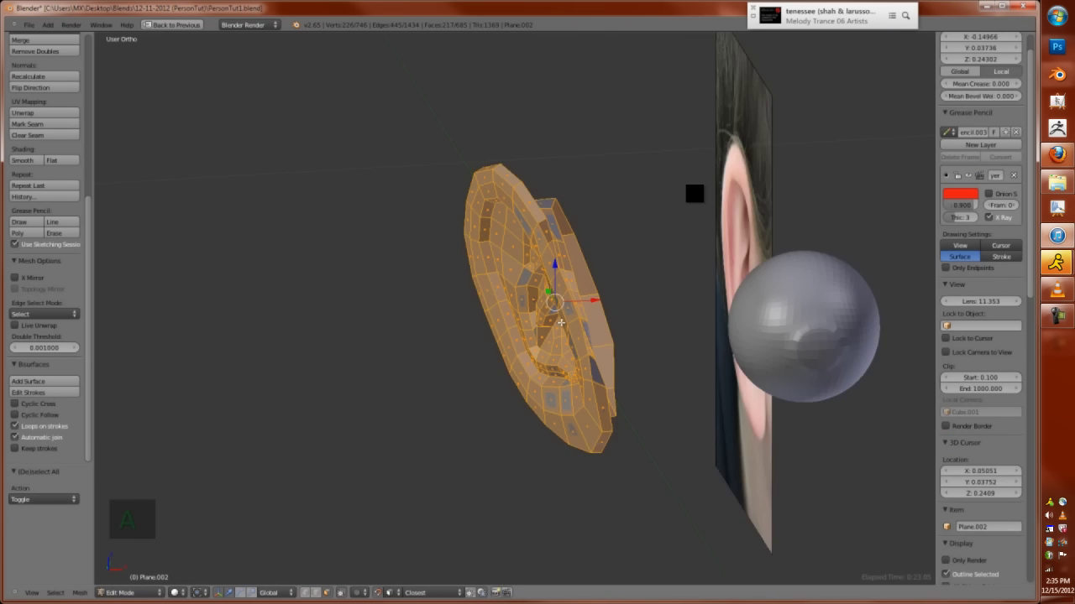
key(a)
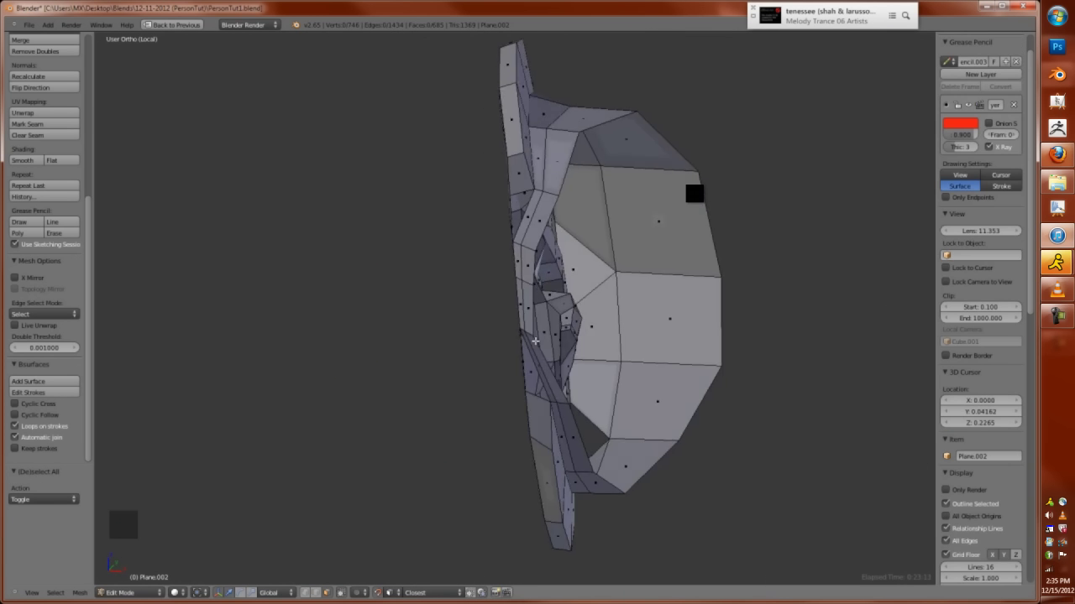
Fill the gap between the ear's front rim and its back wall with new faces
ctrl+middle_drag(552, 325, 588, 252)
key(ctrl+r)
click(594, 246)
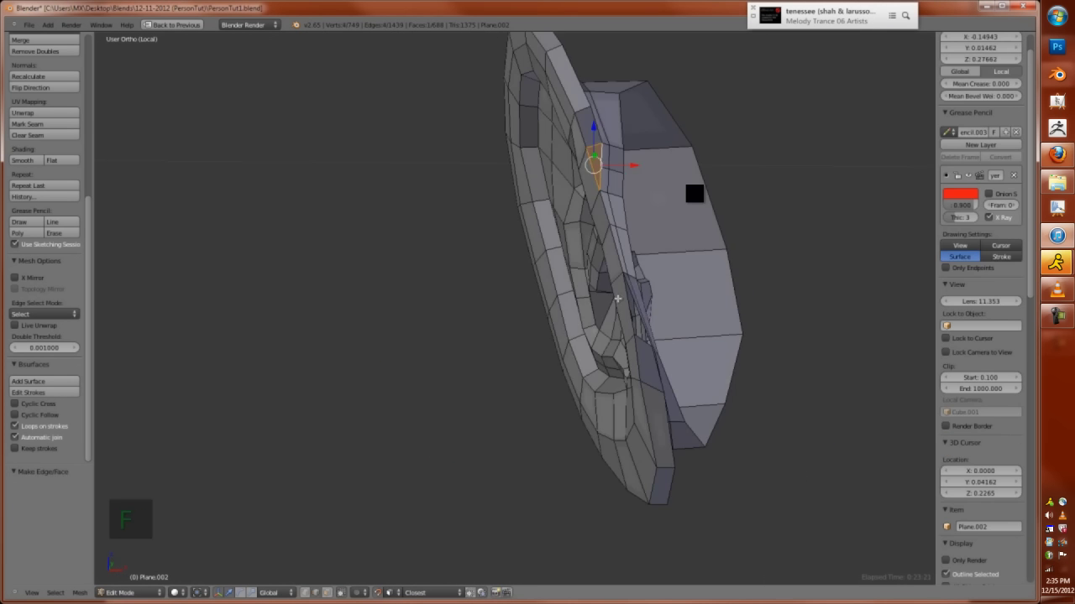
key(f)
key(Tab)
key(Tab)
key(KP_3)
key(ctrl+Up)
key(ctrl+Up)
scroll(327, 252, up, 5)
key(ctrl+KP_3)
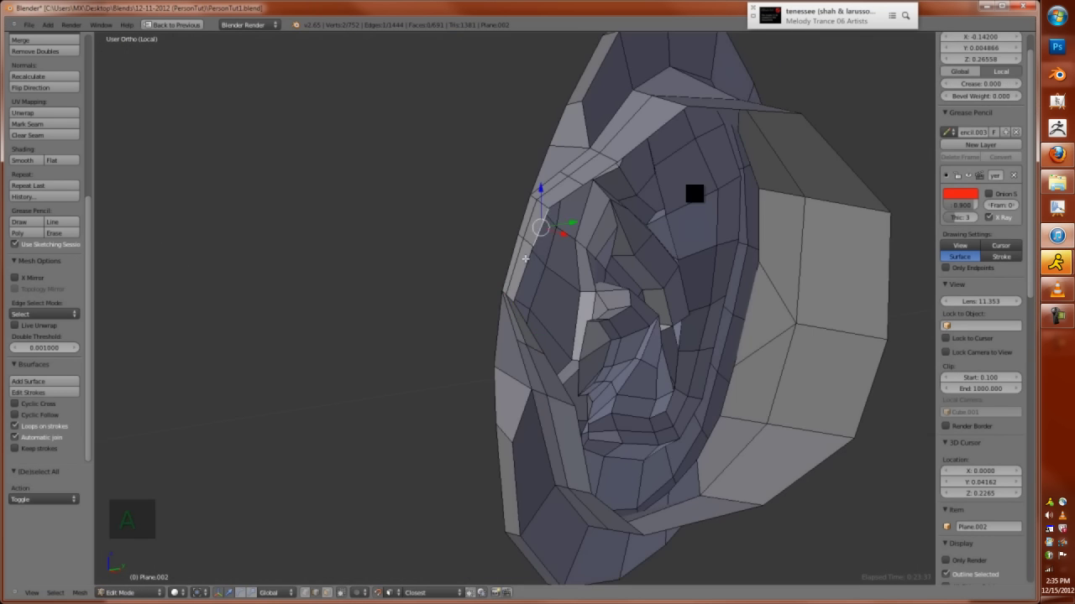
Reshape the ear's front edge in side view with proportional editing and slide its edges to even the spacing
key(KP_3)
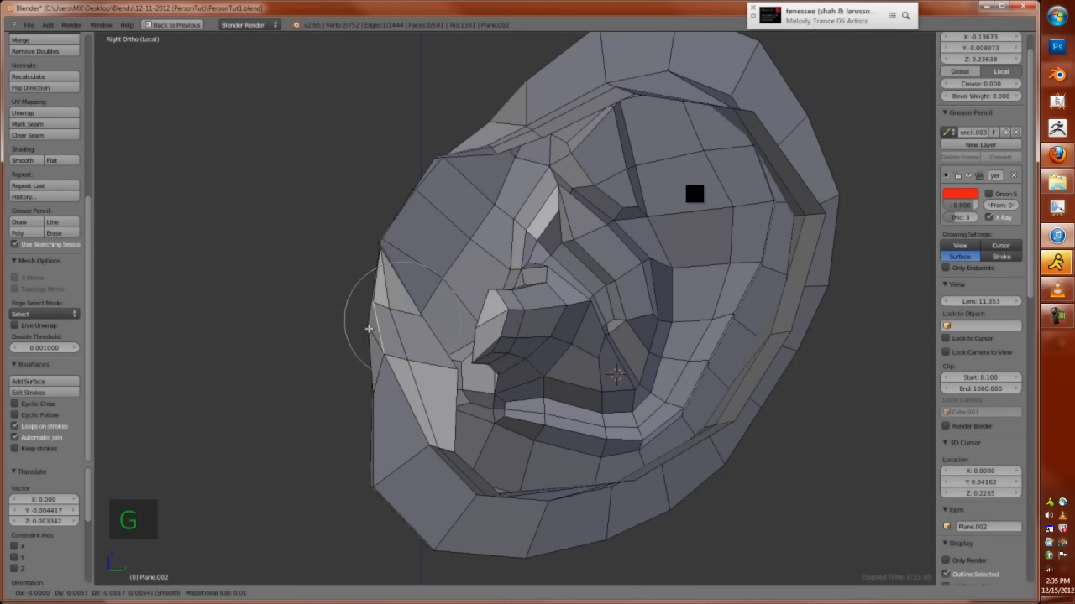
key(ctrl+KP_3)
key(KP_3)
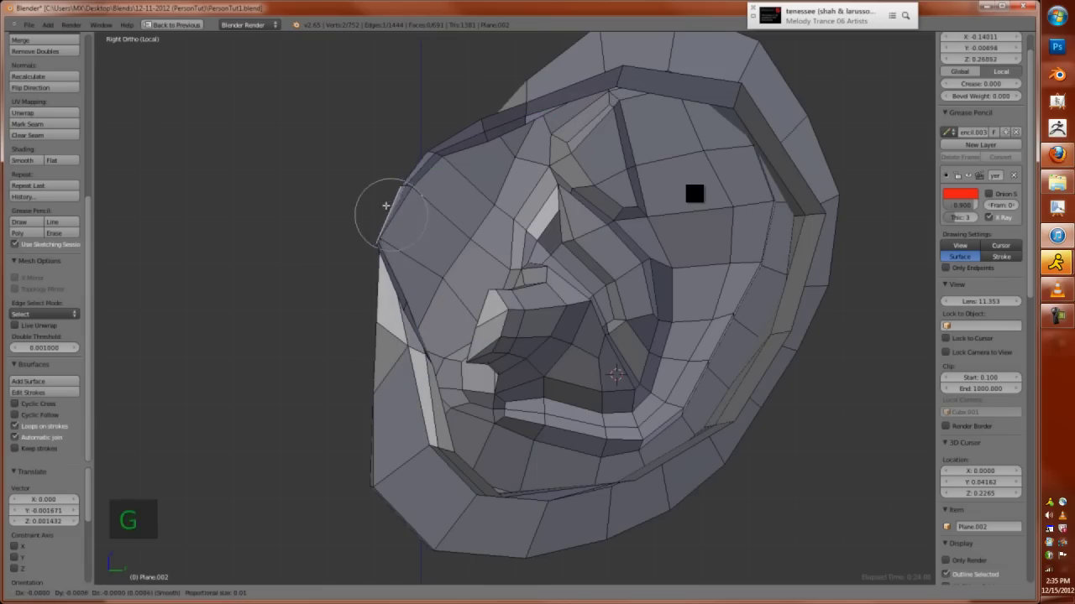
click(525, 162)
middle_drag(525, 162, 676, 234)
key(ctrl+e)
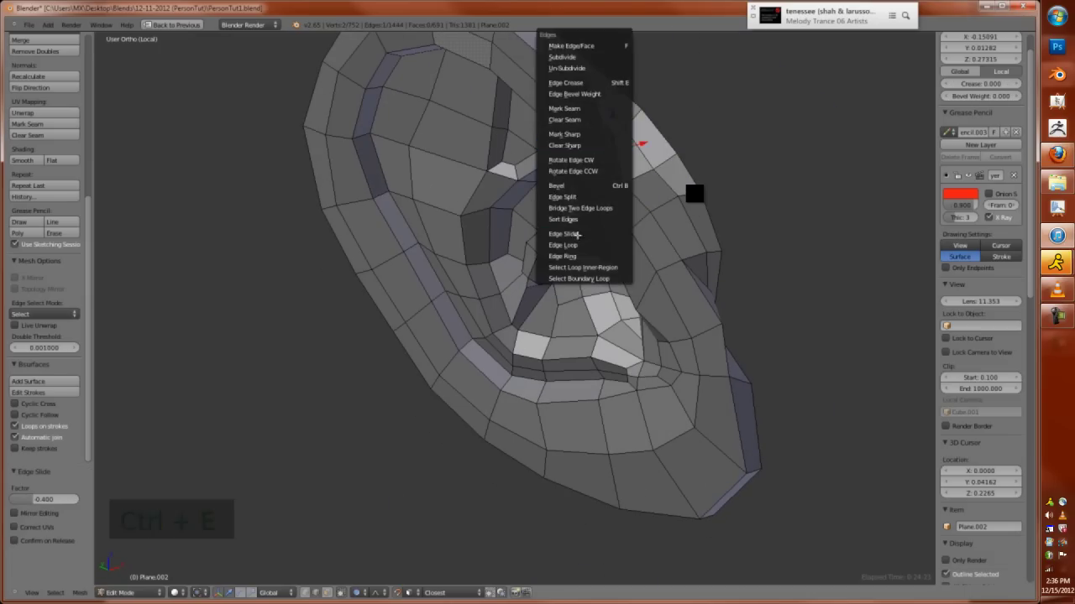
key(ctrl+e)
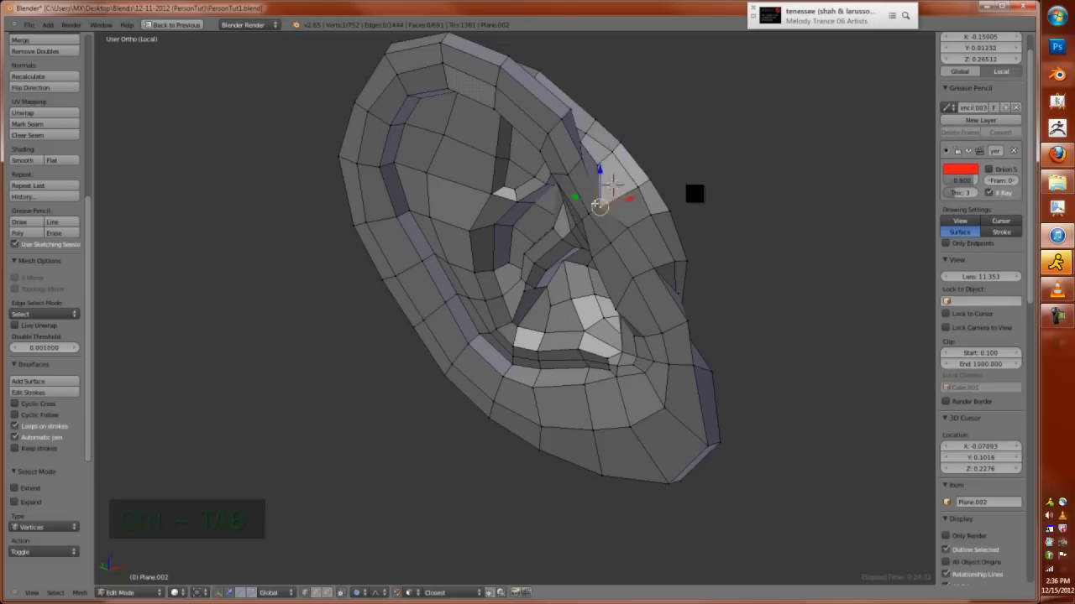
Fill a four-sided face along the ear's upper front edge, between the rim and the back wall
key(Tab)
key(Tab)
scroll(588, 252, up, 5)
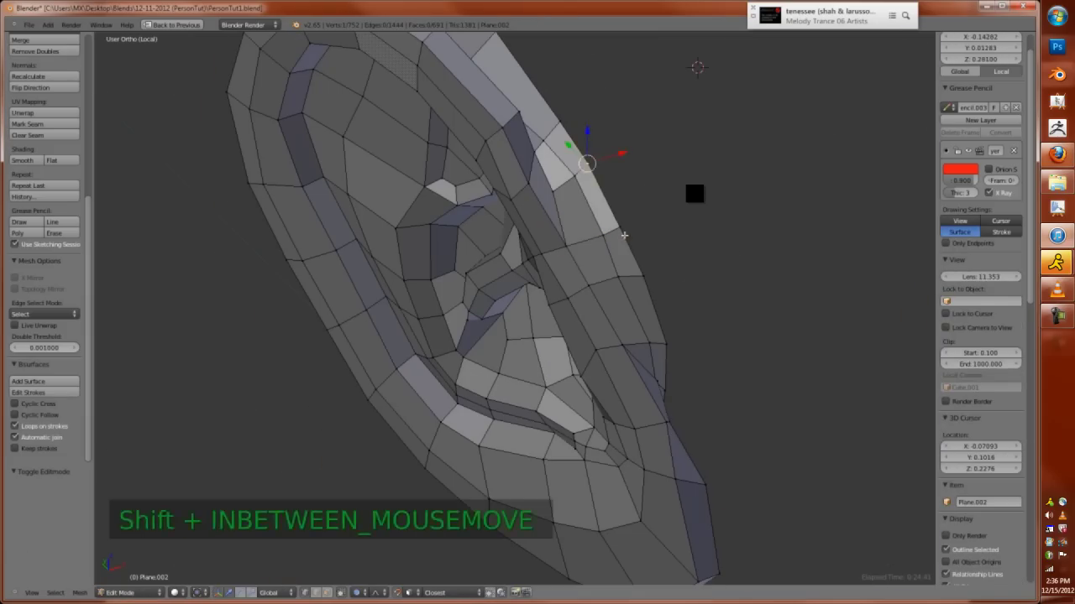
shift+scroll(618, 273, down, 2)
key(ctrl+Tab)
click(588, 277)
key(f)
shift+middle_drag(614, 269, 607, 223)
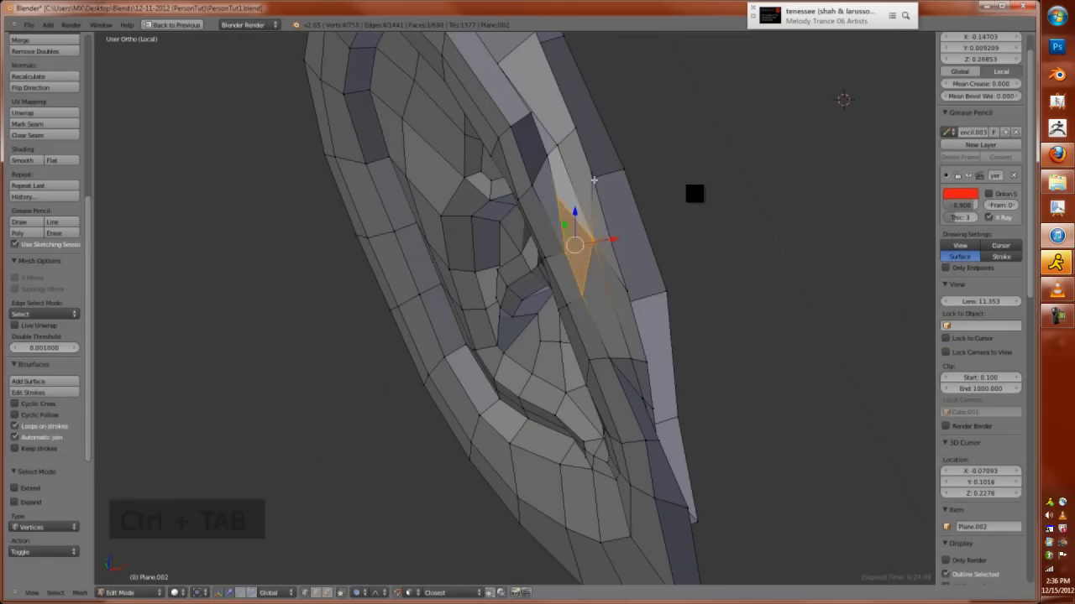
Merge the surplus vertices along the ear's front edge and reposition the remaining ones with proportional editing
key(shift+r)
key(alt+m)
click(623, 287)
middle_drag(622, 287, 692, 440)
key(g)
click(655, 352)
middle_drag(655, 351, 339, 462)
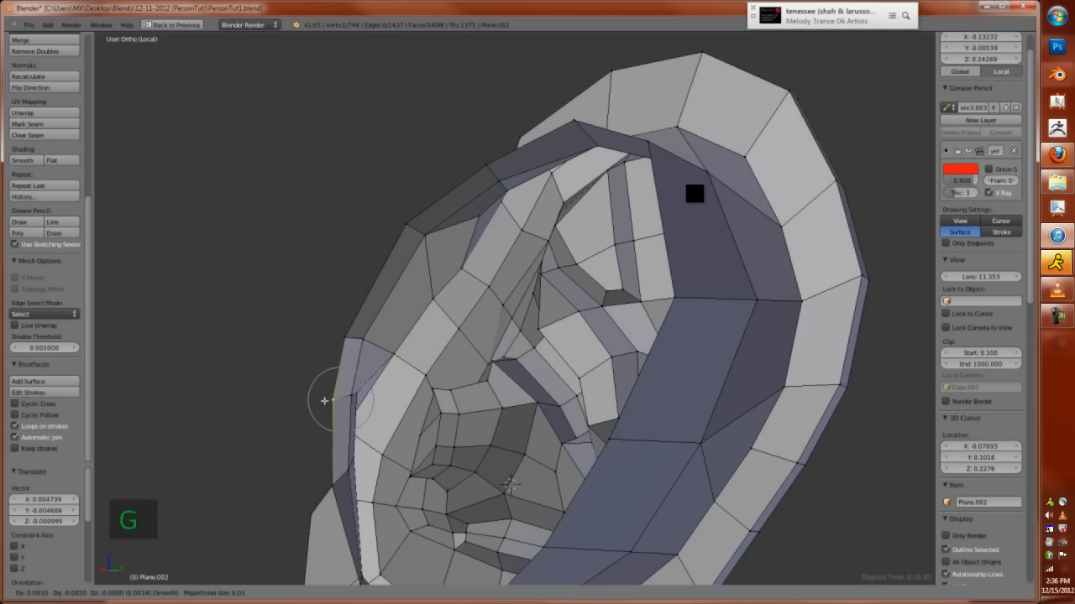
Reveal the head around the ear and delete the surplus vertex on the ear's edge
scroll(509, 485, down, 5)
middle_drag(510, 486, 564, 358)
scroll(828, 426, up, 5)
middle_drag(828, 425, 719, 461)
key(x)
key(x)
click(420, 422)
Fill faces between the ear's back wall and the upper and rear edges of the head opening
shift+right_click(479, 167)
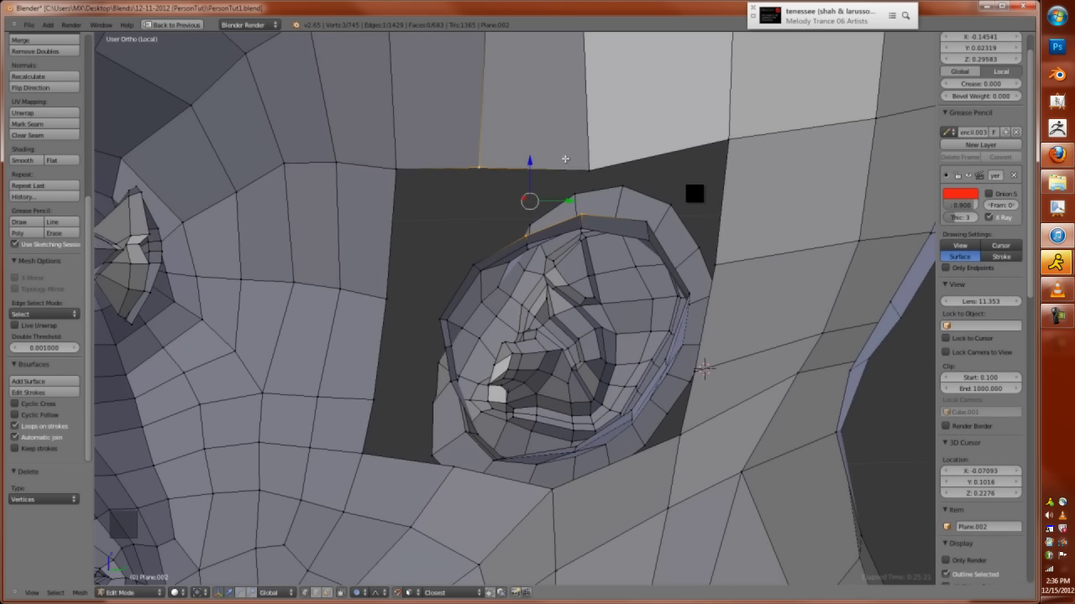
shift+right_click(728, 141)
middle_drag(729, 141, 731, 320)
shift+right_click(731, 320)
key(f)
shift+right_click(720, 388)
key(f)
Move the head vertex below the earlobe and bridge the gap beneath the ear with a face
right_click(666, 372)
key(g)
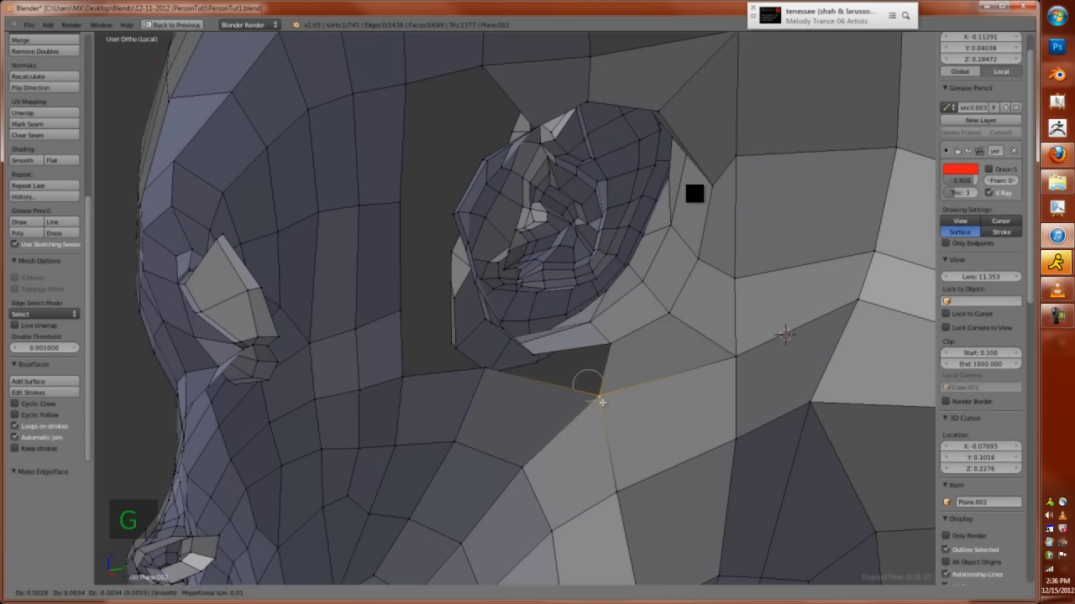
click(604, 396)
middle_drag(604, 396, 470, 368)
shift+right_click(558, 405)
key(f)
Fill faces between the ear's front edge and the temple side of the head opening
middle_drag(557, 405, 355, 307)
right_click(503, 336)
shift+right_click(420, 310)
key(f)
shift+middle_drag(420, 311, 453, 157)
shift+right_click(453, 157)
key(f)
key(f)
shift+middle_drag(475, 303, 408, 331)
Add a loop cut from the ear opening to the eye and close the remaining gap in front of the ear
key(ctrl+r)
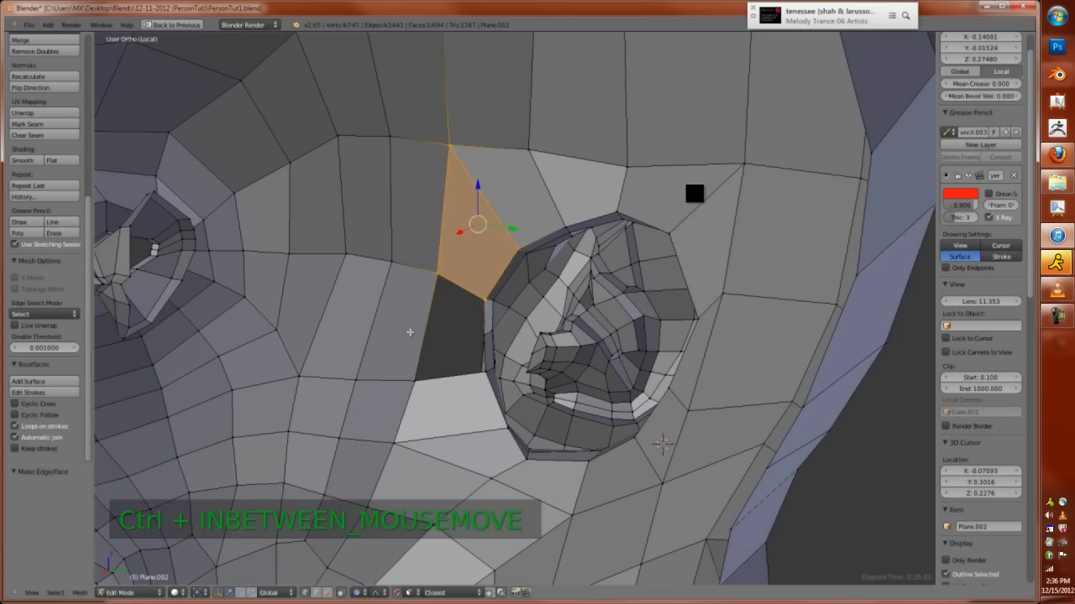
click(336, 312)
click(335, 312)
middle_drag(336, 312, 427, 306)
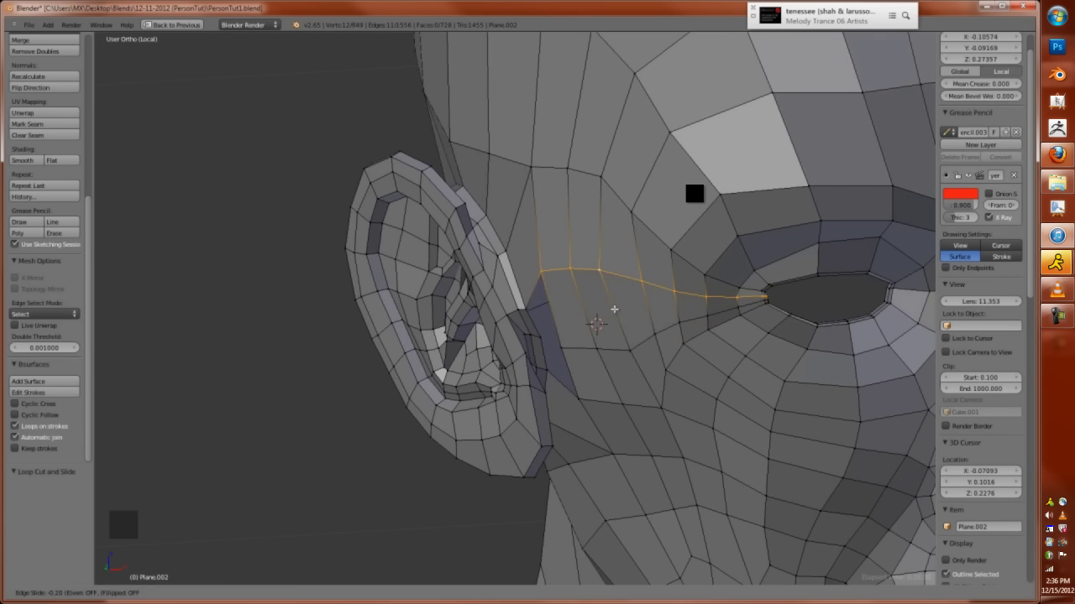
scroll(546, 310, up, 5)
right_drag(573, 197, 573, 197)
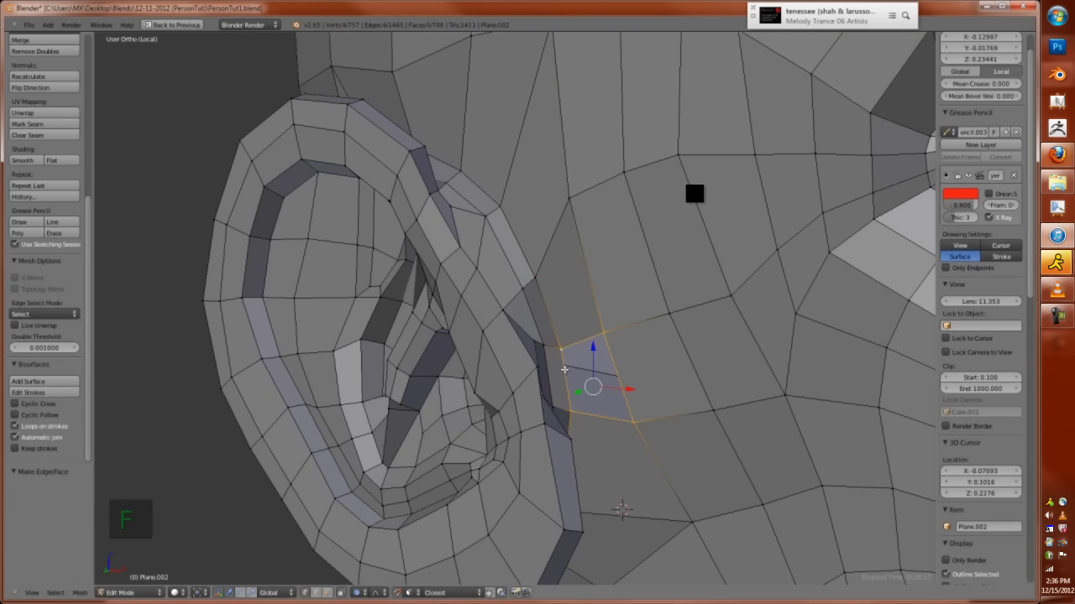
scroll(638, 388, down, 5)
key(a)
Reposition a head vertex behind the ear to even out the surrounding faces
key(Tab)
key(Tab)
key(KP_Decimal)
right_click(400, 403)
key(g)
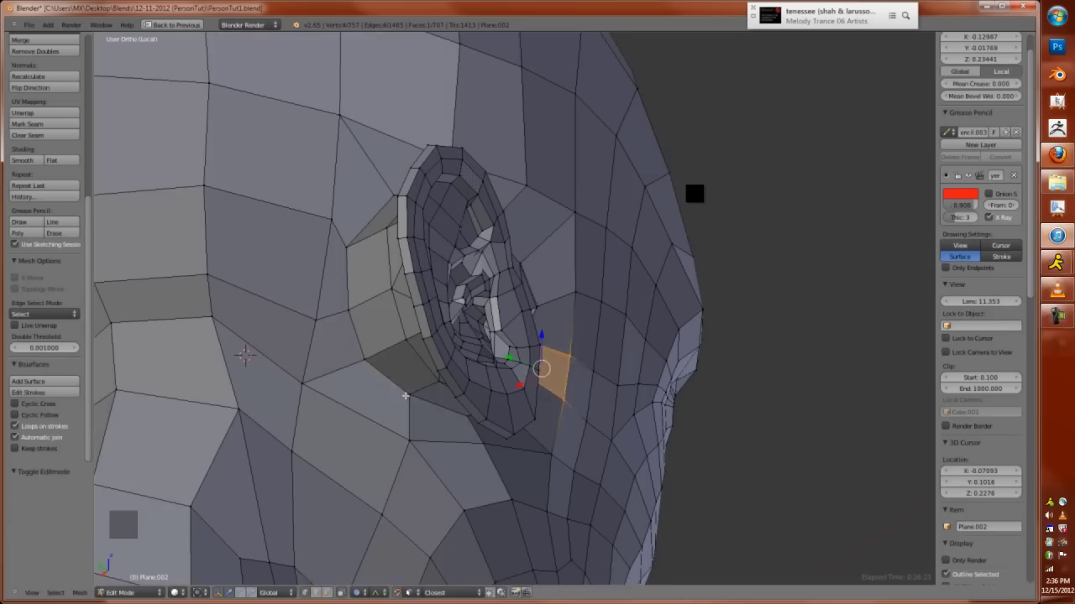
click(332, 252)
Adjust the head vertices below and in front of the ear with proportional editing
scroll(331, 252, down, 4)
middle_drag(332, 252, 456, 225)
middle_drag(547, 340, 520, 394)
right_click(509, 403)
key(g)
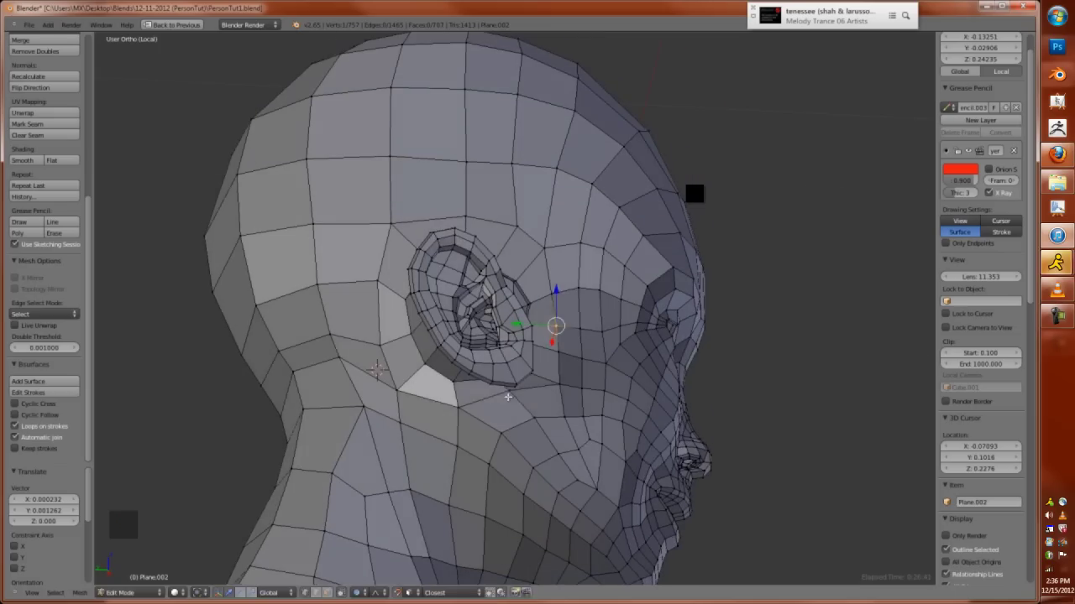
middle_drag(522, 426, 560, 348)
key(g)
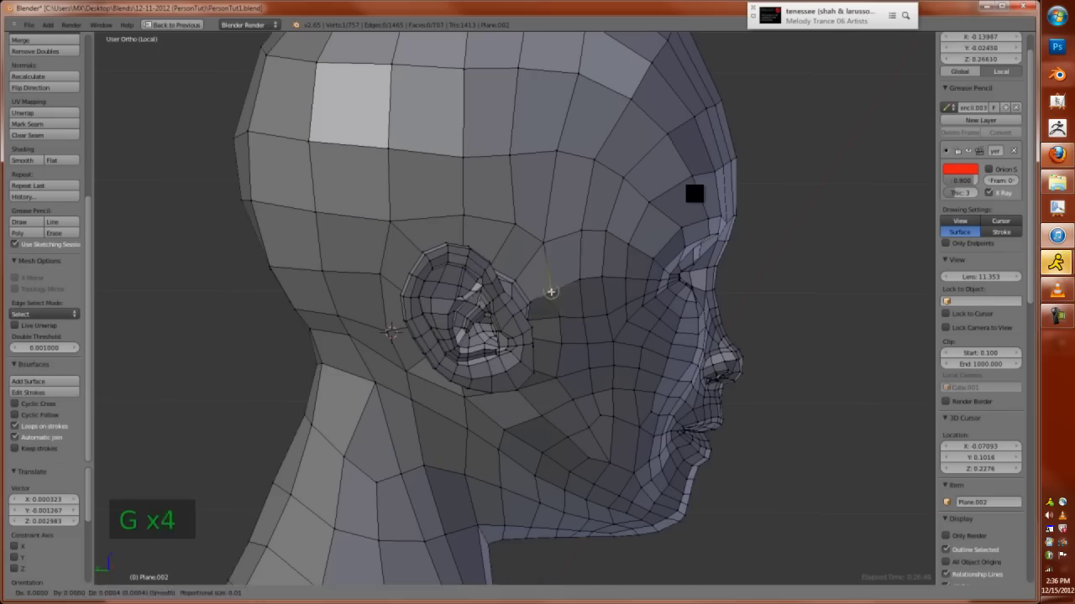
Reposition the head vertices behind the ear and below the lobe for a smoother topology flow
alt+click(470, 227)
alt+click(470, 206)
alt+click(399, 353)
key(g)
key(g)
click(402, 353)
middle_drag(403, 353, 479, 445)
key(g)
click(495, 394)
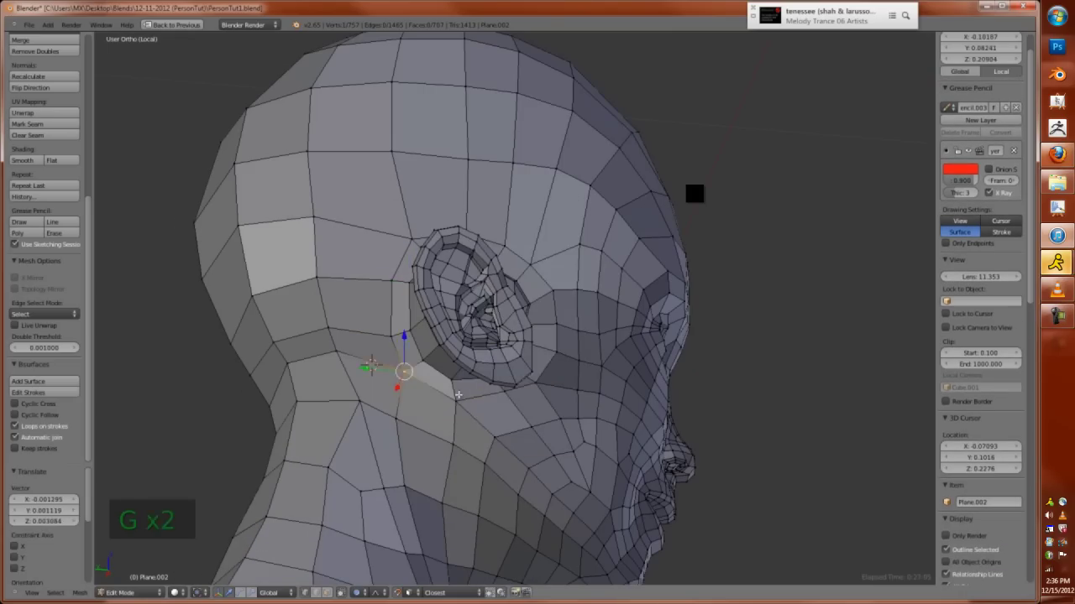
Undo the last change and shift the head vertices in front of and above the ear
middle_drag(495, 394, 677, 372)
key(ctrl+z)
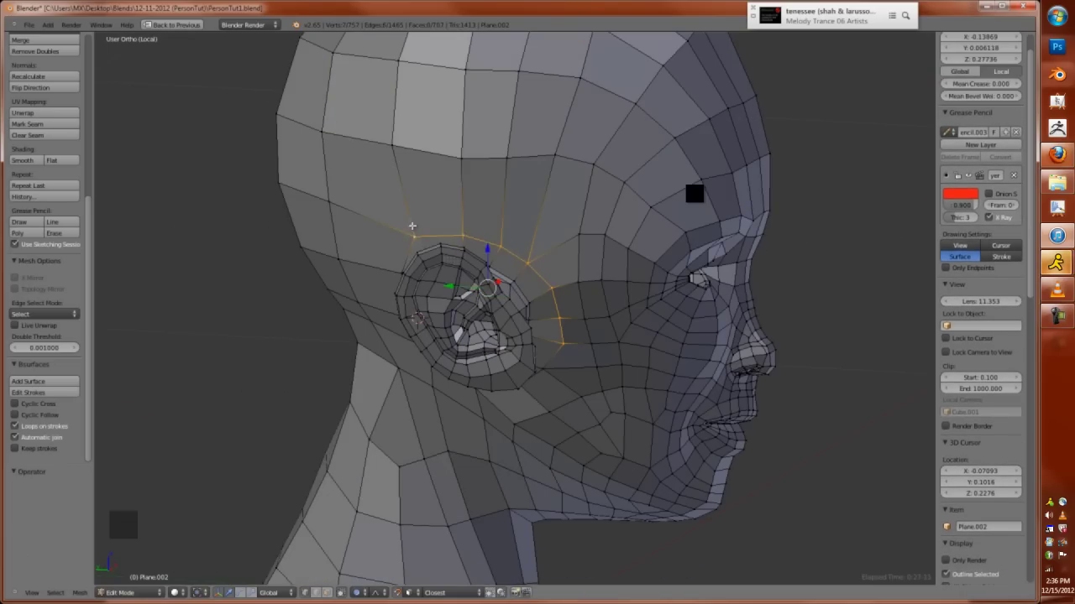
right_click(561, 342)
key(g)
click(539, 284)
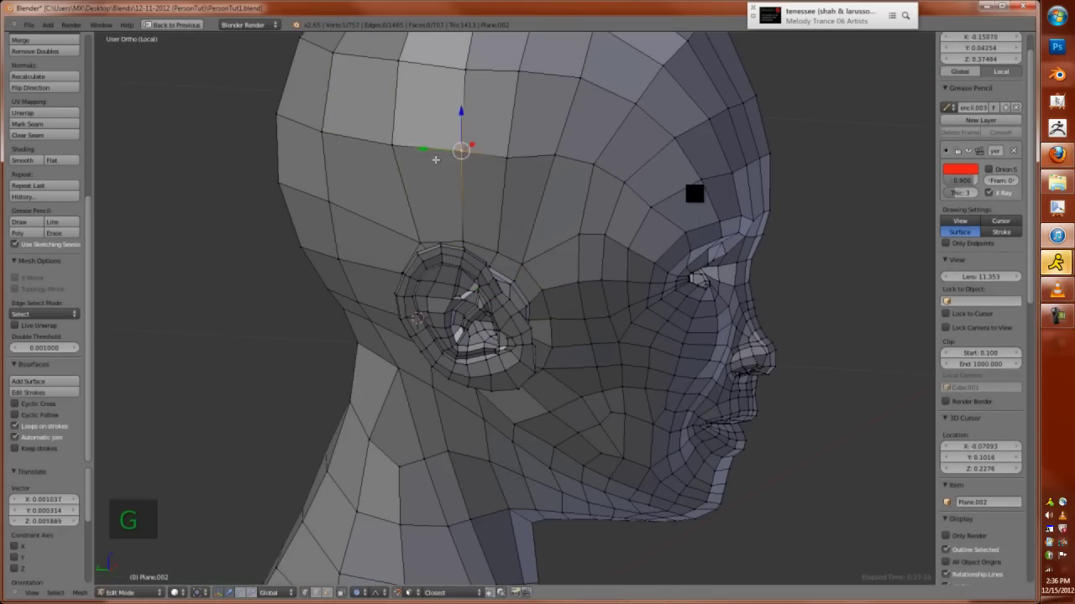
click(403, 146)
Examine the whole head with the attached ear in Object Mode from several sides
key(Tab)
scroll(403, 146, down, 6)
middle_drag(403, 147, 388, 356)
key(ctrl+e)
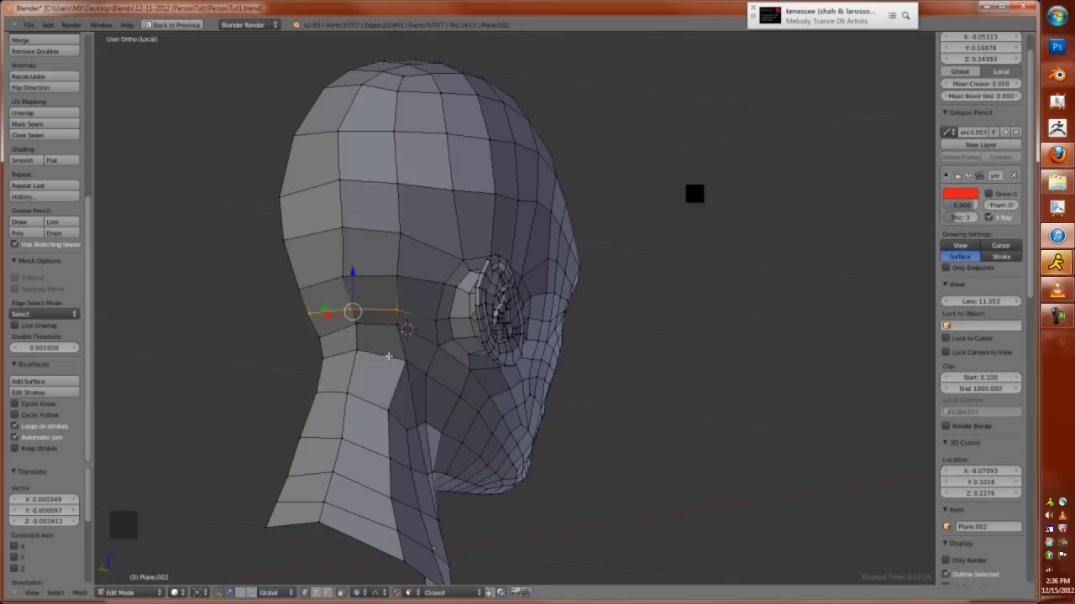
key(Escape)
key(Tab)
scroll(487, 319, down, 3)
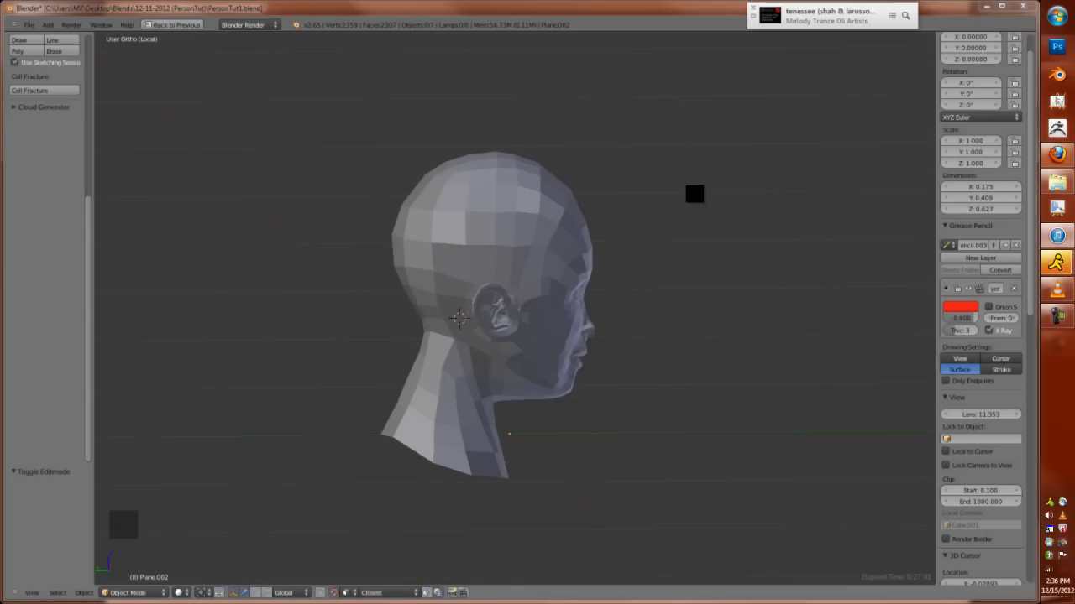
middle_drag(470, 336, 425, 347)
scroll(434, 411, up, 4)
Delete the vertices in front of the ear to reopen its connection to the head
key(Tab)
scroll(324, 319, up, 5)
middle_drag(227, 344, 441, 267)
key(x)
key(x)
right_click(441, 267)
Reposition the vertices along the gap in front of the ear in side view, checking them in wireframe
key(ctrl+KP_1)
key(ctrl+KP_3)
key(z)
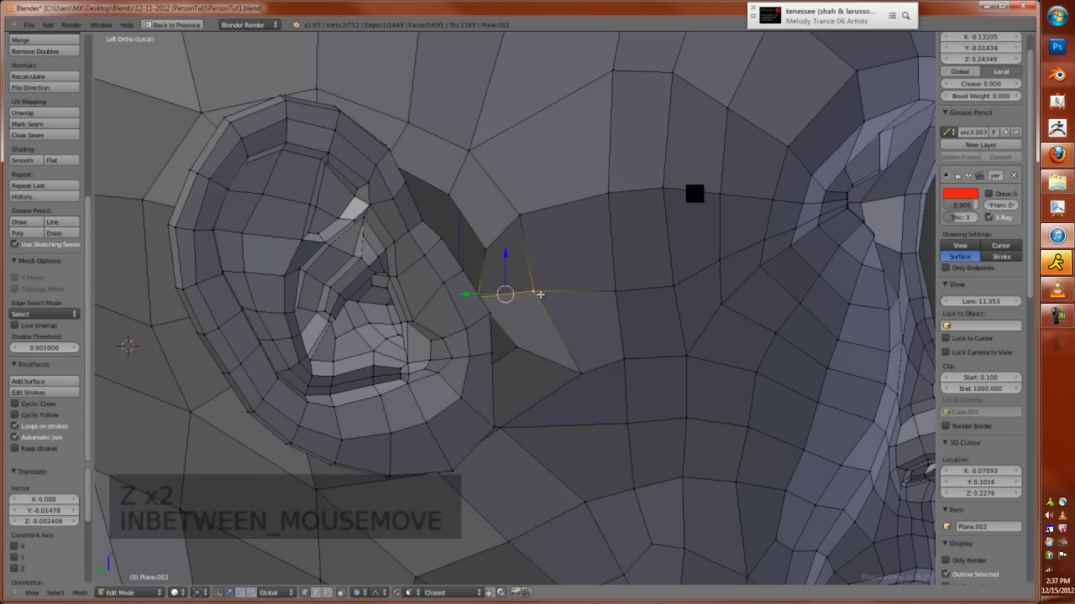
key(z)
key(g)
click(539, 203)
key(g)
key(z)
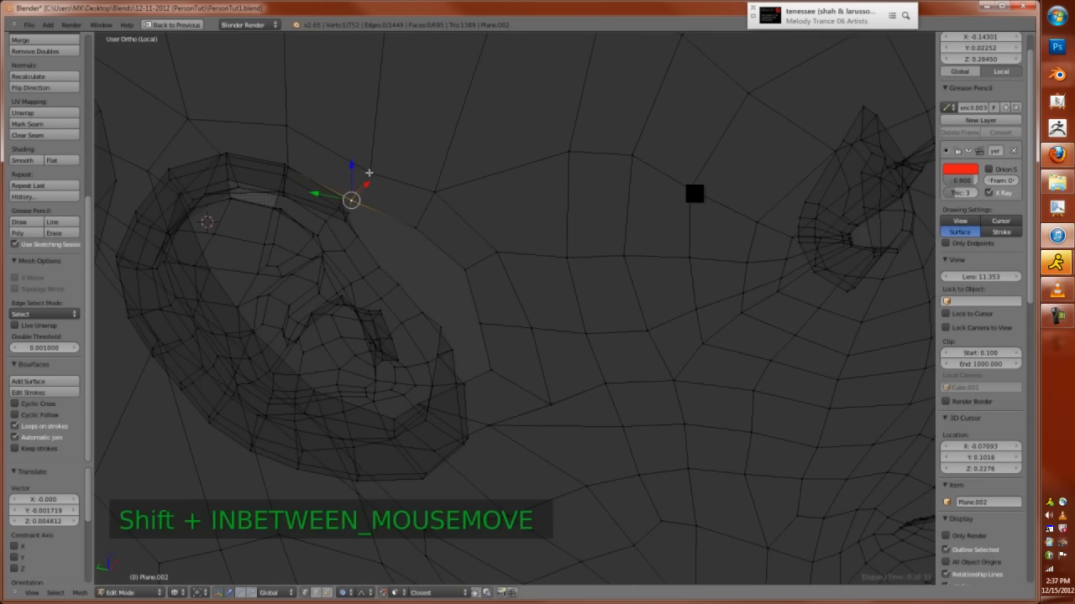
Return to solid shading and adjust the head vertices above and in front of the ear in side view
key(z)
key(ctrl+KP_1)
key(ctrl+KP_3)
click(378, 167)
right_click(471, 179)
scroll(588, 107, down, 3)
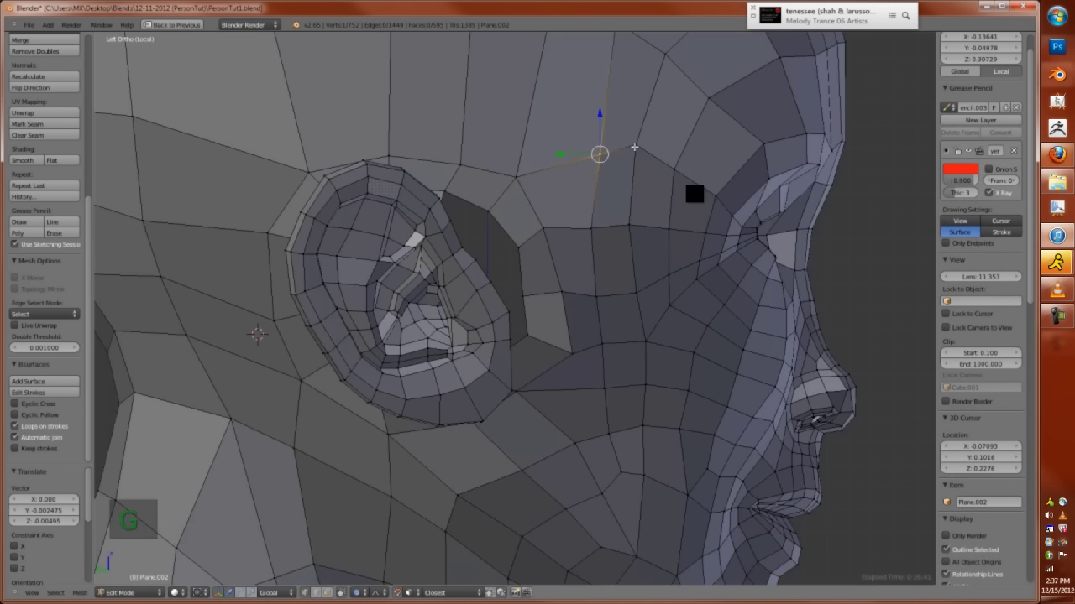
Reposition a vertex beside the ear and delete the unneeded vertices in the gap in front of the ear
key(g)
click(391, 163)
scroll(391, 163, up, 2)
middle_drag(391, 163, 386, 338)
key(x)
click(399, 287)
key(x)
middle_drag(399, 286, 391, 202)
click(420, 314)
Fill faces between the front rim of the ear and the head, and reposition a vertex along the gap
scroll(494, 336, up, 2)
alt+right_click(454, 241)
scroll(453, 241, up, 2)
key(f)
key(g)
click(459, 257)
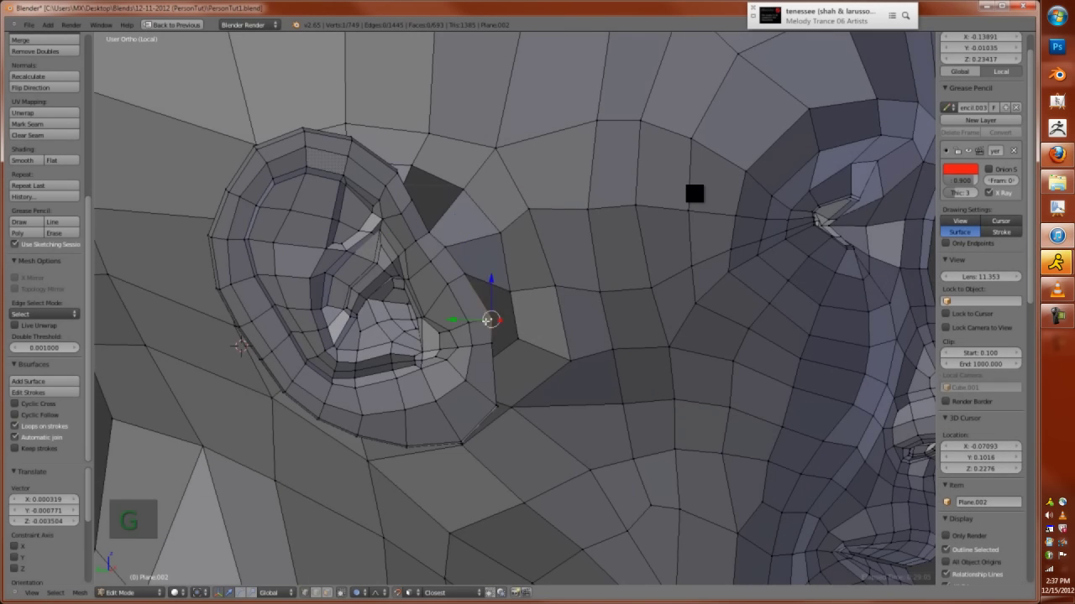
middle_drag(458, 257, 408, 376)
shift+right_click(354, 184)
key(f)
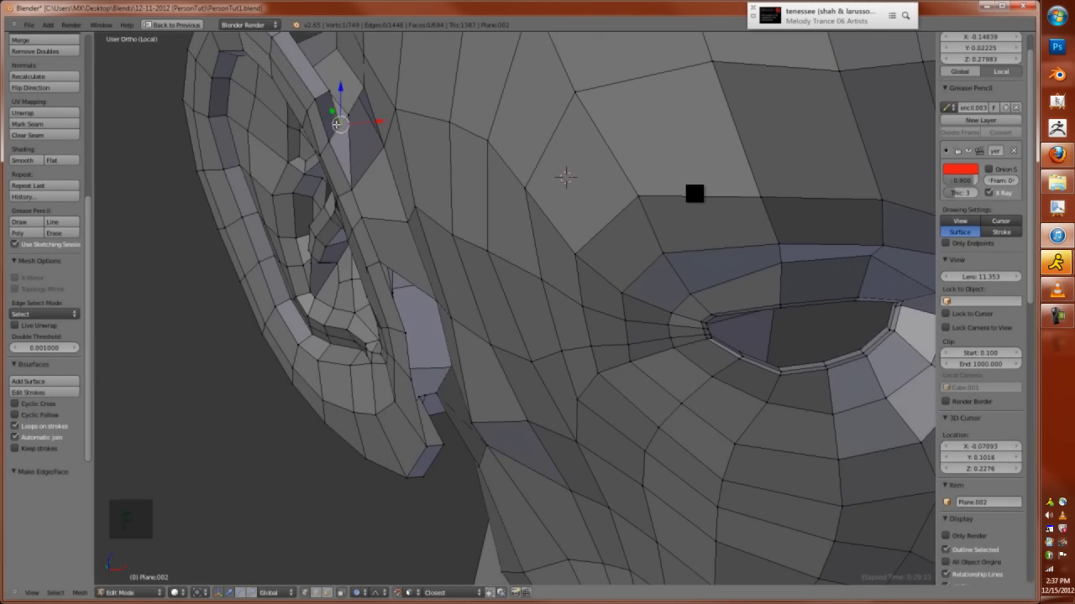
Reposition the head vertices bordering the front of the ear, using side-view wireframe for the placement
middle_drag(354, 184, 453, 277)
right_drag(466, 281, 471, 277)
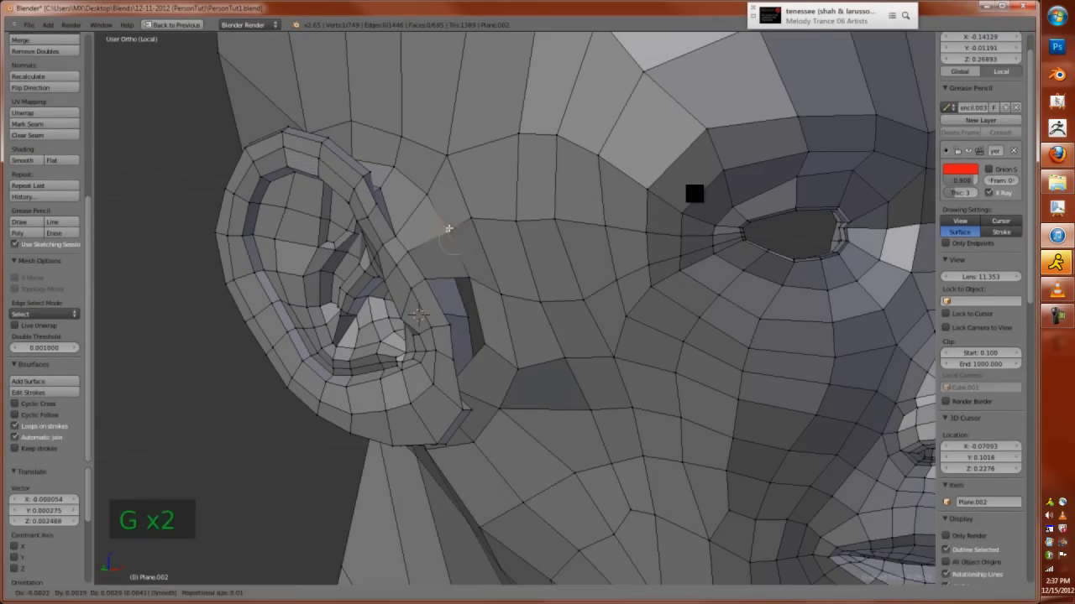
key(g)
key(g)
key(KP_1)
key(ctrl+KP_1)
key(ctrl+KP_3)
key(z)
key(g)
click(522, 413)
Fill another face in front of the ear and move the vertex above the earlobe in side-view wireframe
key(z)
key(KP_6)
key(KP_6)
key(f)
key(KP_2)
key(ctrl+KP_3)
key(z)
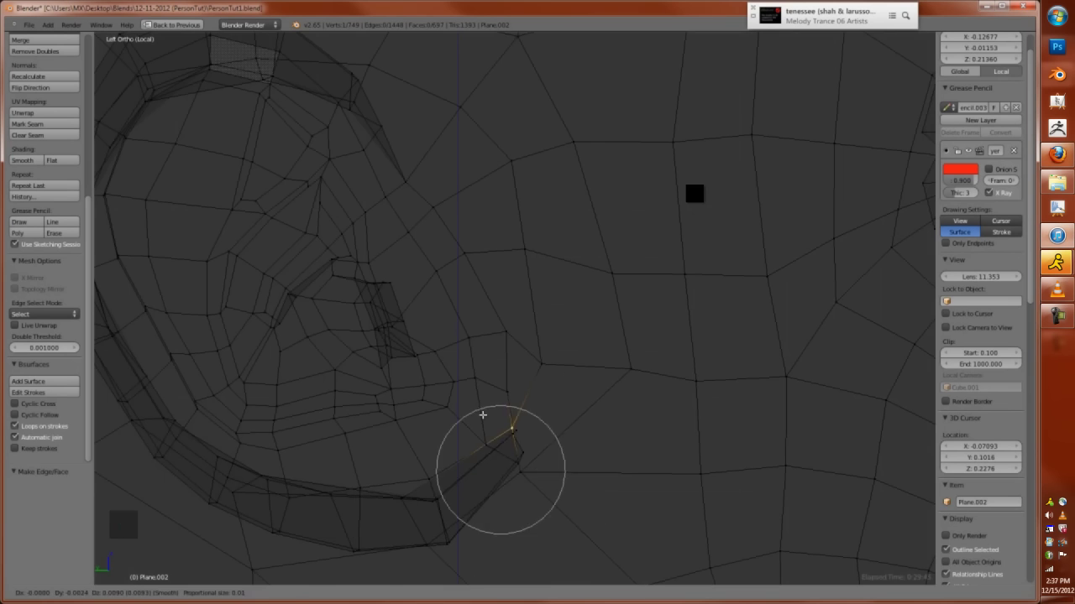
click(478, 415)
Return to solid shading and fill the gap between the earlobe and the cheek, checking it in Object Mode
key(z)
key(KP_6)
key(KP_6)
shift+right_click(424, 439)
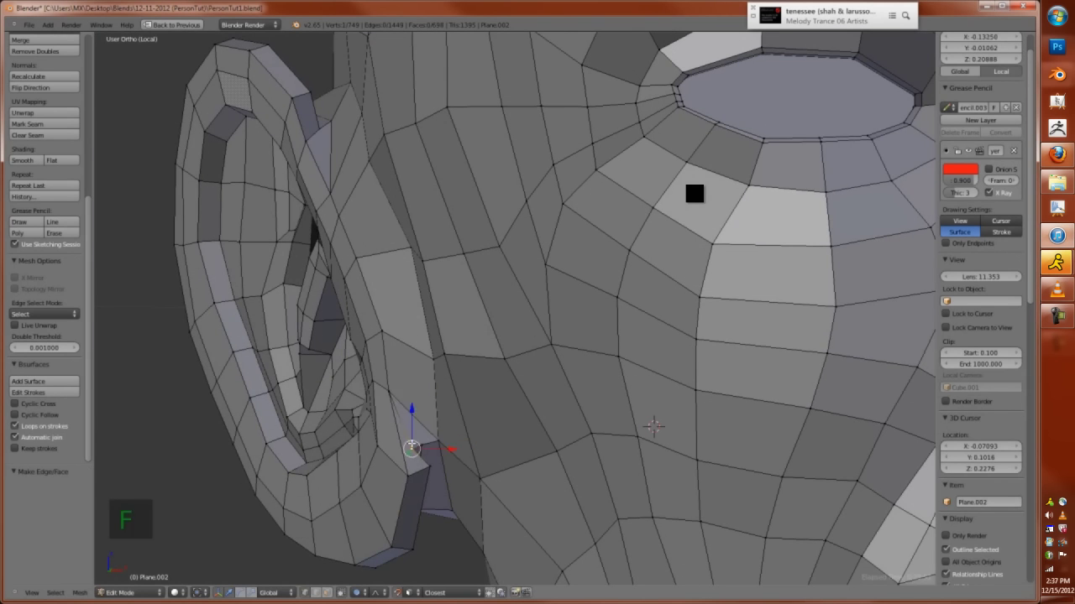
key(f)
key(Tab)
key(Tab)
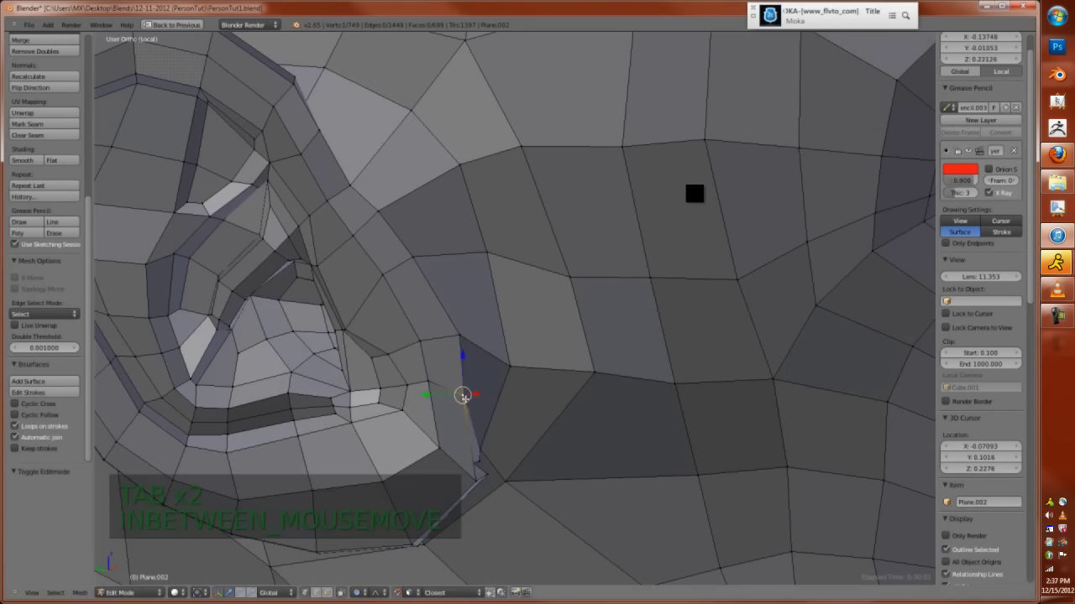
Reposition the vertices where the earlobe meets the cheek and check the join in Object Mode
key(g)
key(Tab)
key(Tab)
key(g)
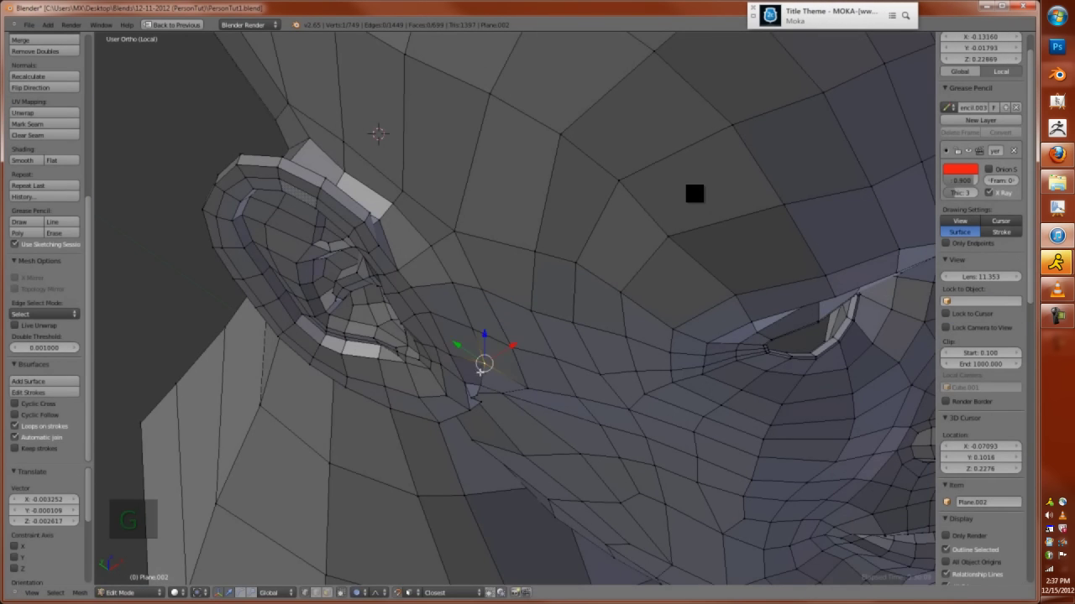
scroll(481, 385, down, 6)
key(Tab)
key(Tab)
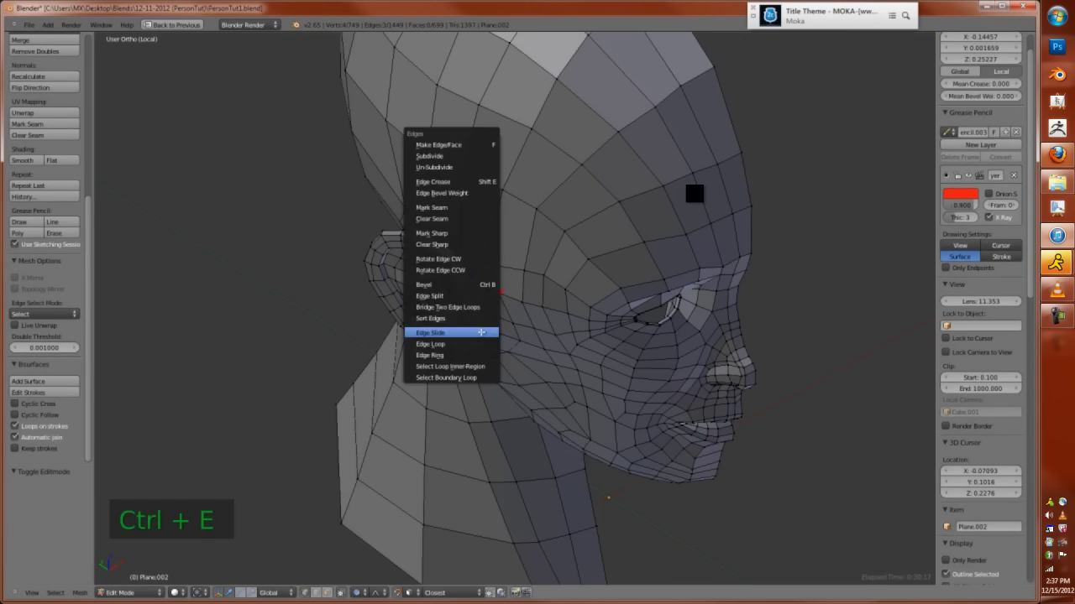
Slide the selected edge at the front of the ear and adjust part of the ear rim with Shrink/Fatten
click(486, 332)
scroll(487, 332, up, 2)
key(Tab)
key(Tab)
alt+right_click(496, 349)
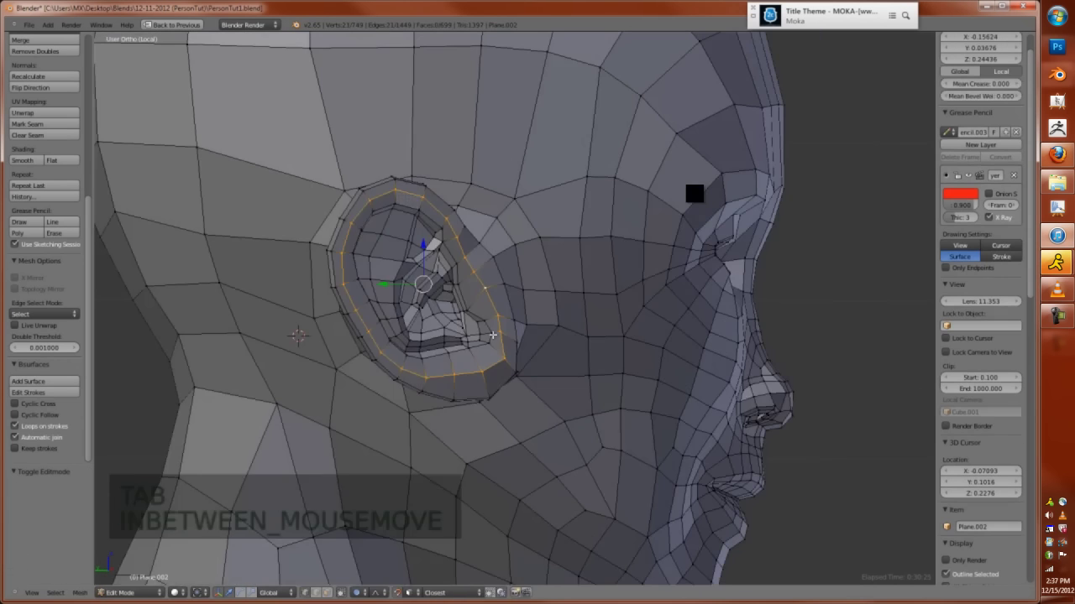
right_click(496, 349)
key(alt+s)
Restore the multi-view layout and move the cheek vertices below the ear in front view with proportional editing
key(Tab)
scroll(467, 425, down, 5)
key(ctrl+Up)
key(a)
key(KP_1)
key(Tab)
scroll(358, 336, up, 3)
key(o)
key(g)
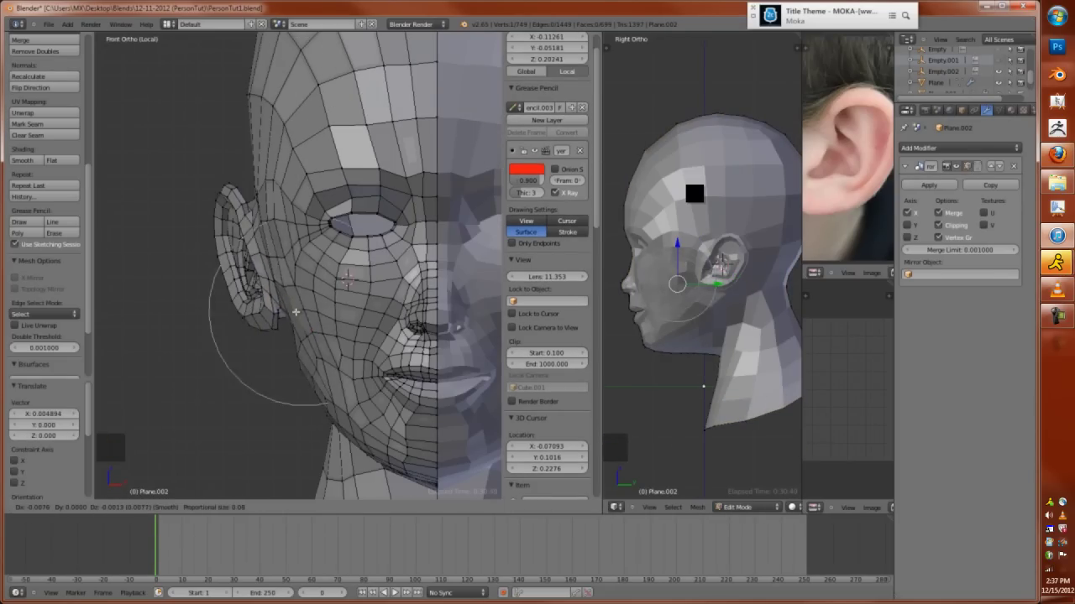
Adjust the underside of the jaw in left side view with proportional editing
key(ctrl+KP_1)
key(Tab)
key(ctrl+KP_3)
key(Tab)
key(g)
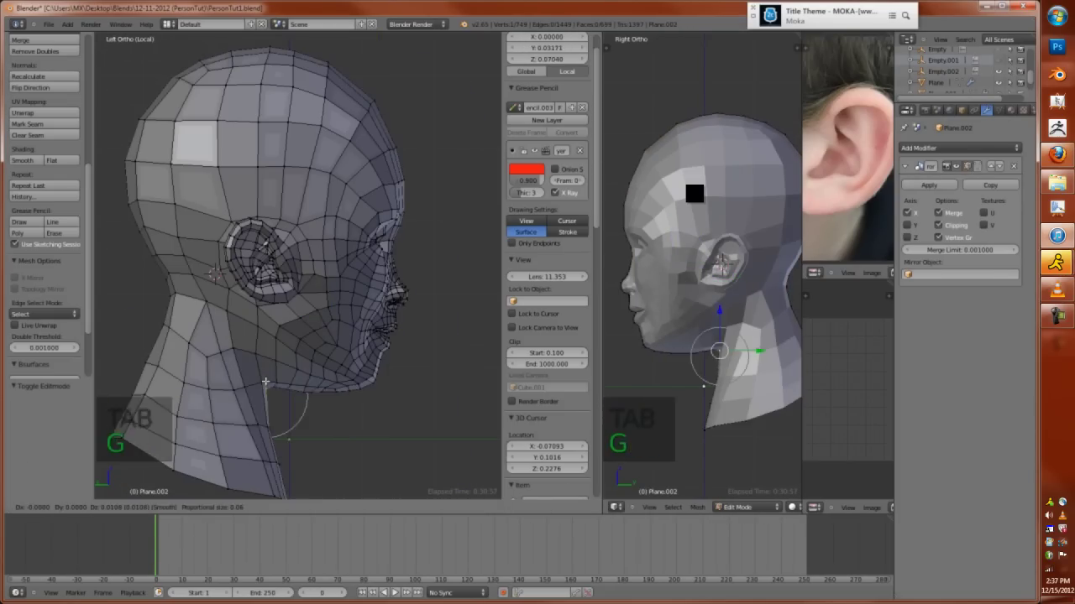
Hide the faces around the ear and pull the jaw vertices beneath them downward with proportional editing in side view
alt+right_click(260, 305)
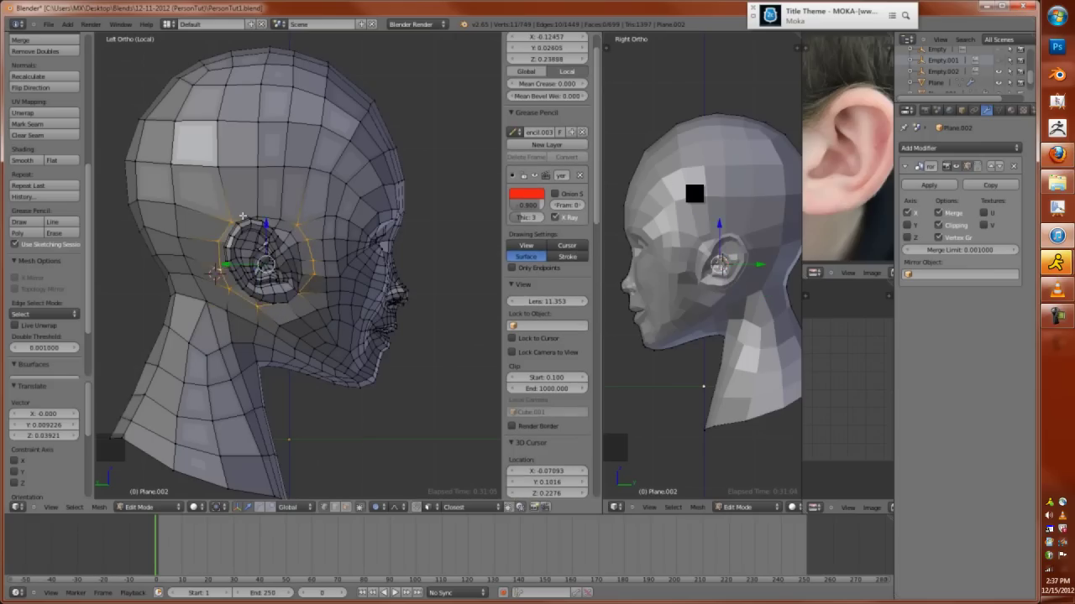
key(h)
scroll(256, 307, up, 1)
right_click(257, 319)
key(g)
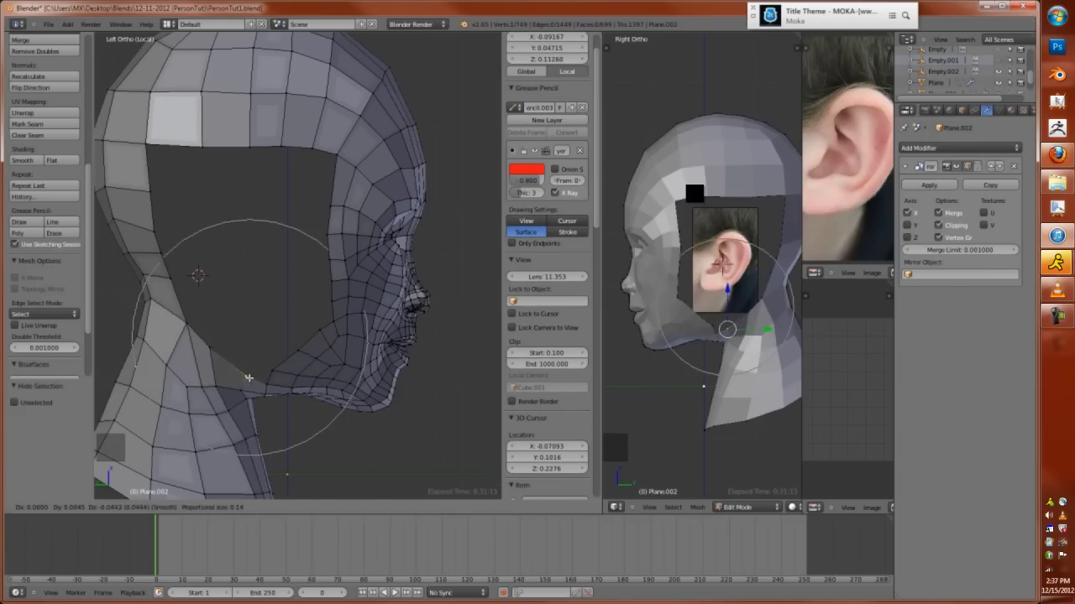
click(248, 383)
middle_drag(248, 383, 283, 377)
key(ctrl+z)
key(KP_1)
key(ctrl+KP_3)
key(g)
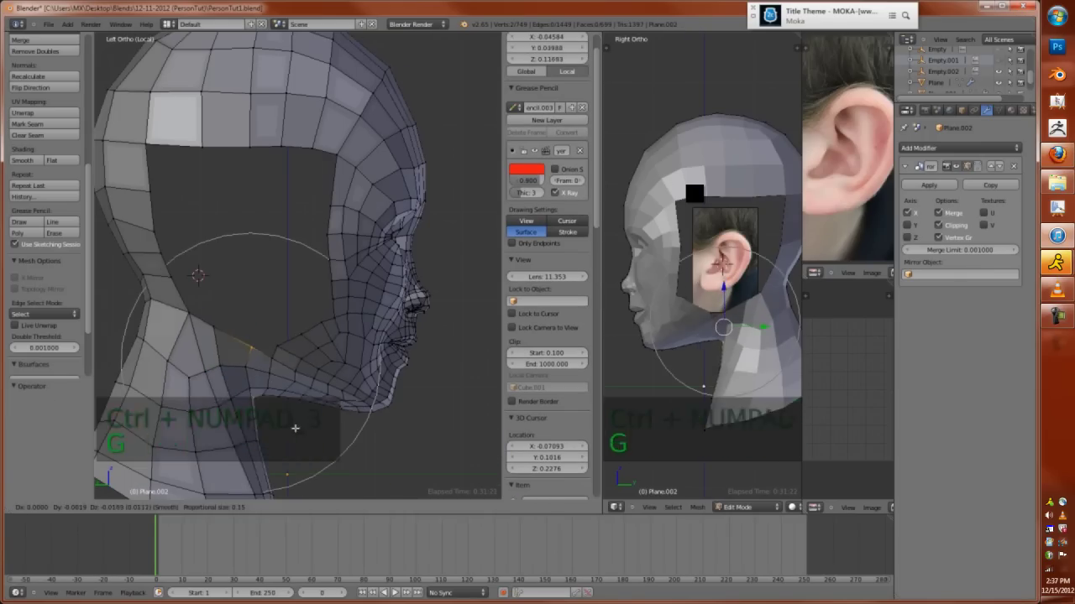
Reveal the hidden faces around the ear and nudge the cheek vertices in side view
key(Tab)
key(Tab)
key(Tab)
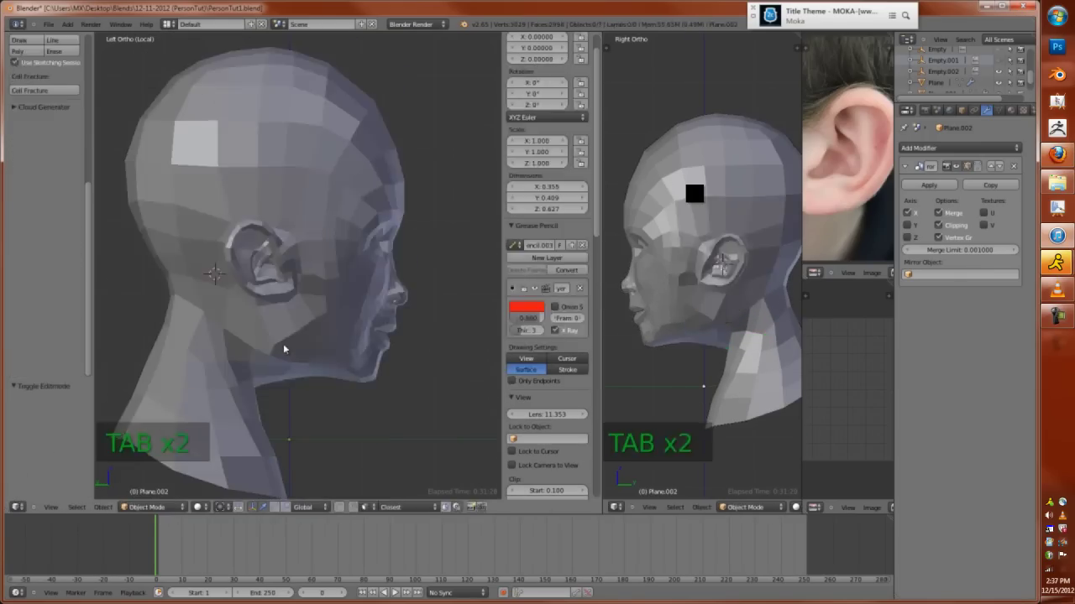
key(alt+h)
key(g)
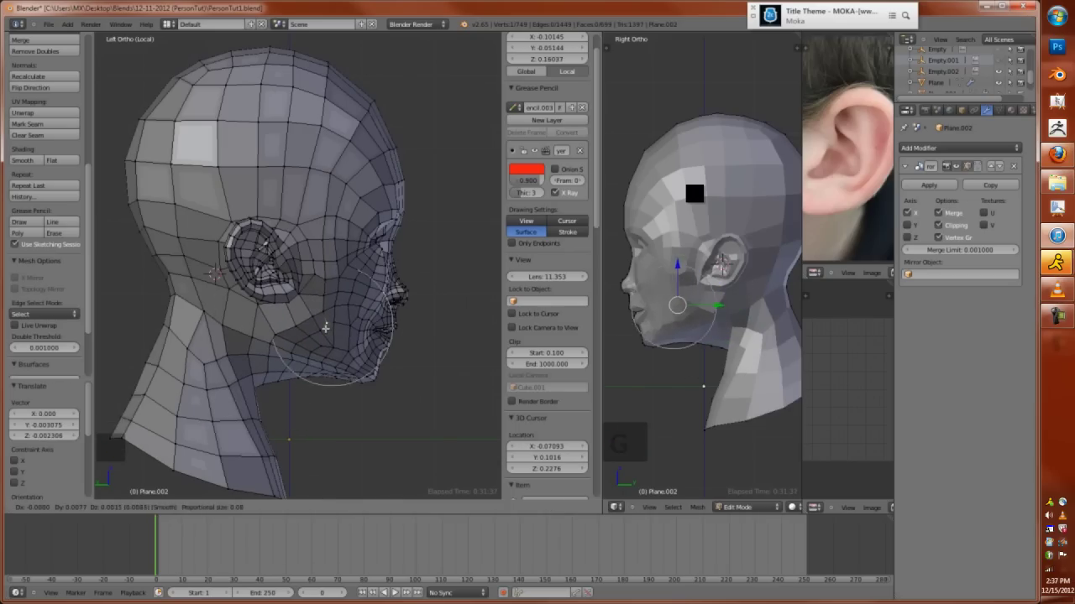
Try adding an edge loop around the head above the ear and examine the shape in Object Mode
key(ctrl+e)
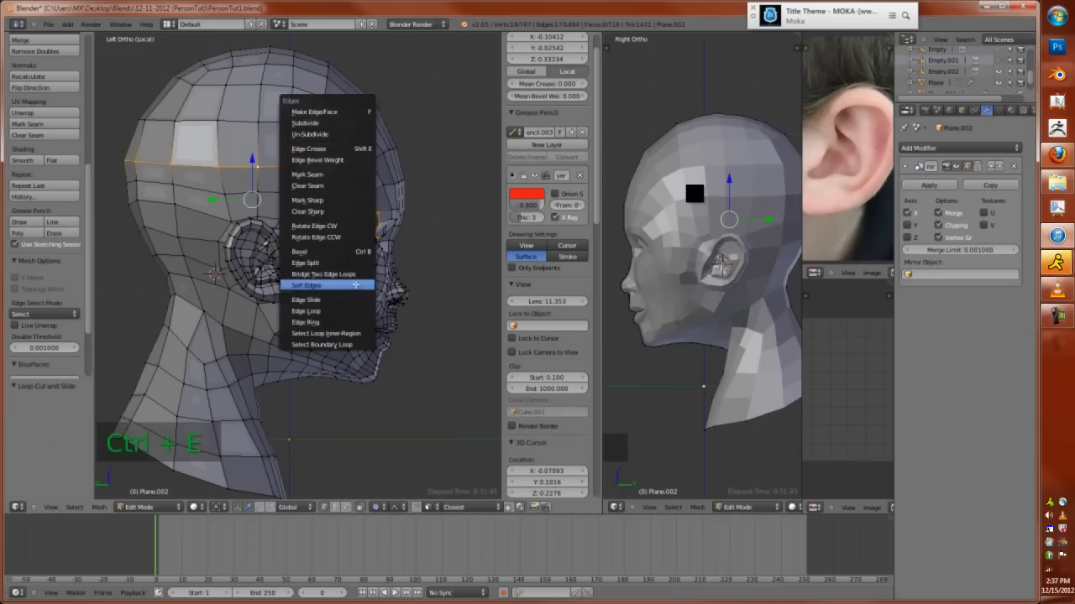
key(Escape)
key(ctrl+r)
click(350, 286)
key(Tab)
middle_drag(320, 260, 302, 331)
key(KP_1)
key(Tab)
Try deleting part of the cheek topology and filling the opening with a new face
scroll(279, 335, up, 4)
key(a)
key(a)
right_click(277, 329)
key(x)
click(277, 330)
right_click(257, 346)
key(f)
Try cutting a loop through the cheek faces and repositioning one of its vertices
key(ctrl+r)
click(312, 336)
click(312, 336)
right_click(309, 324)
key(g)
click(308, 323)
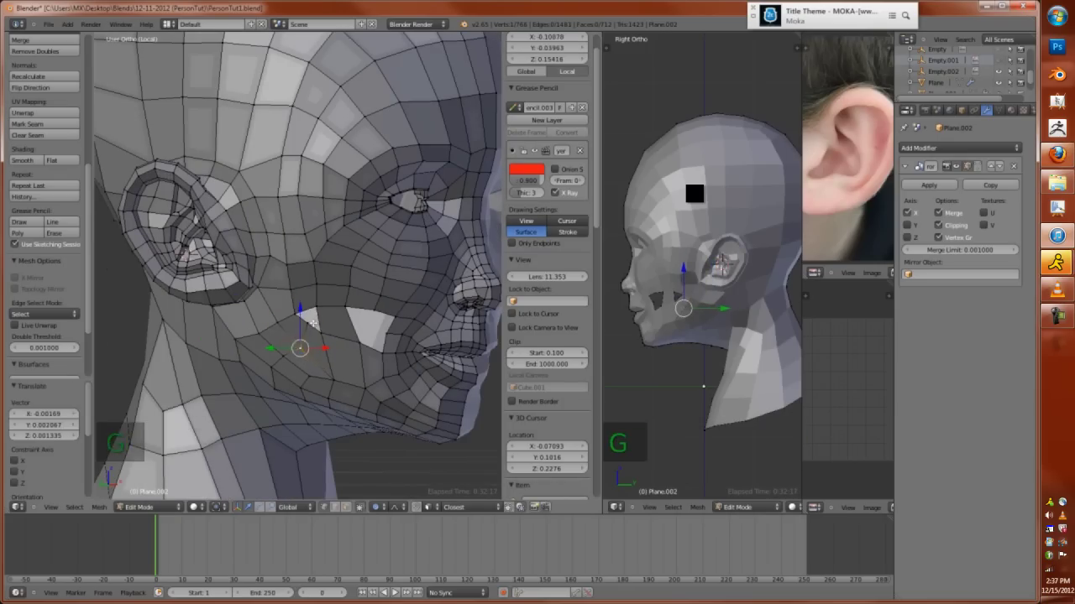
Undo the trial loop cuts, deletion, fill and vertex move on the head
key(ctrl+z)
key(ctrl+z)
key(ctrl+z)
key(ctrl+z)
key(ctrl+z)
key(ctrl+z)
key(ctrl+z)
key(ctrl+z)
key(ctrl+z)
key(ctrl+z)
key(ctrl+z)
key(ctrl+z)
key(ctrl+z)
key(ctrl+z)
key(ctrl+z)
key(ctrl+z)
key(ctrl+z)
key(ctrl+z)
key(ctrl+z)
key(ctrl+z)
Apply a level 1 Subdivision Surface modifier to the head in Object Mode and examine the smoothed result
key(Tab)
scroll(306, 327, down, 5)
key(a)
key(ctrl+1)
key(a)
key(KP_0)
key(KP_1)
key(KP_0)
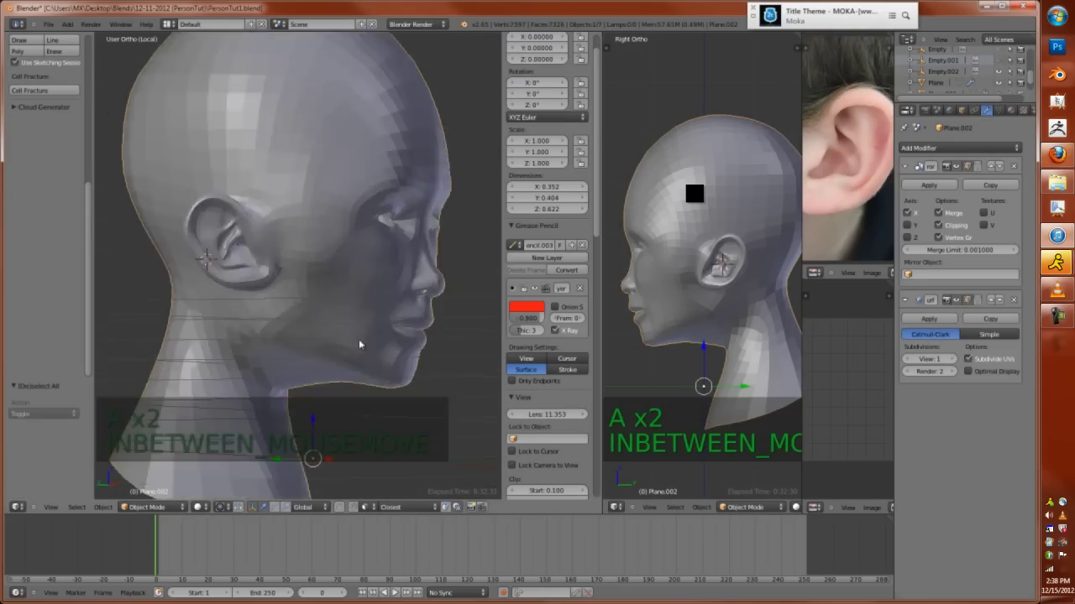
key(KP_1)
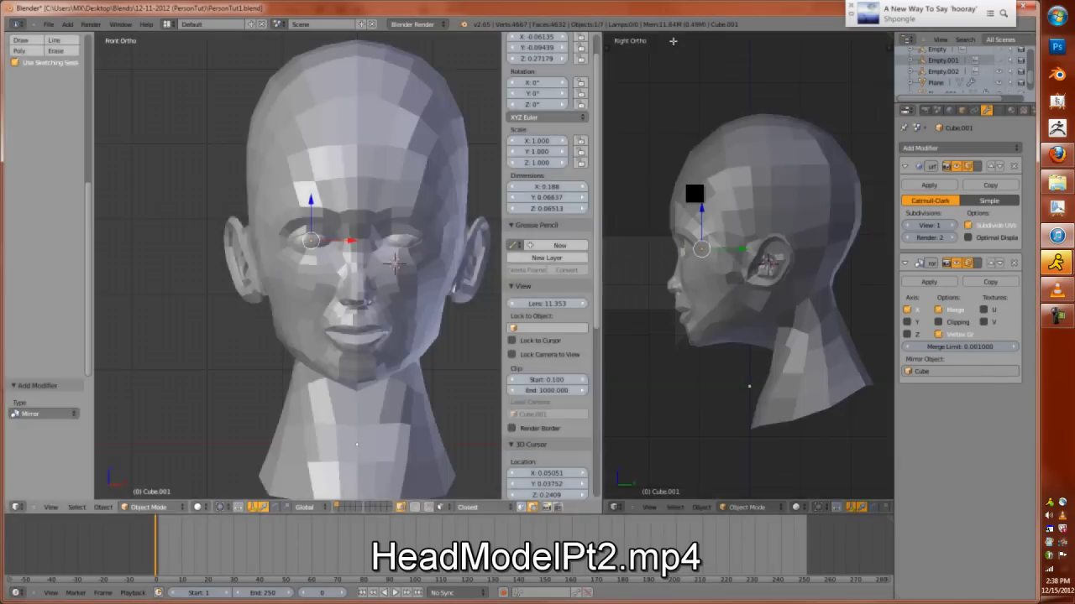
Create a duplicate screen layout with an enlarged 3D view, show the object properties and frame the face from the front
click(250, 23)
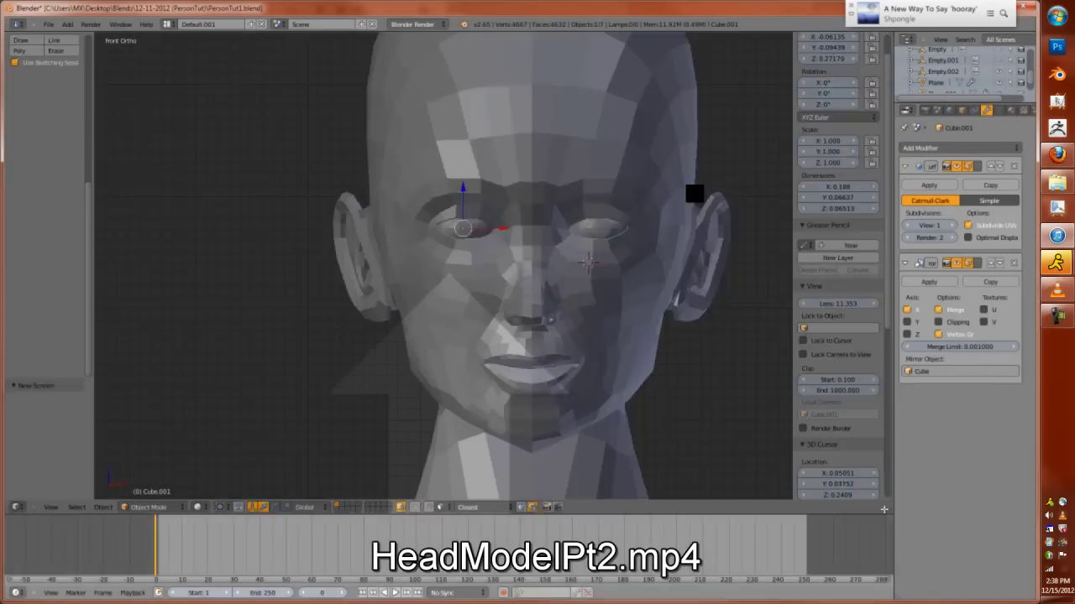
click(962, 110)
shift+right_click(583, 376)
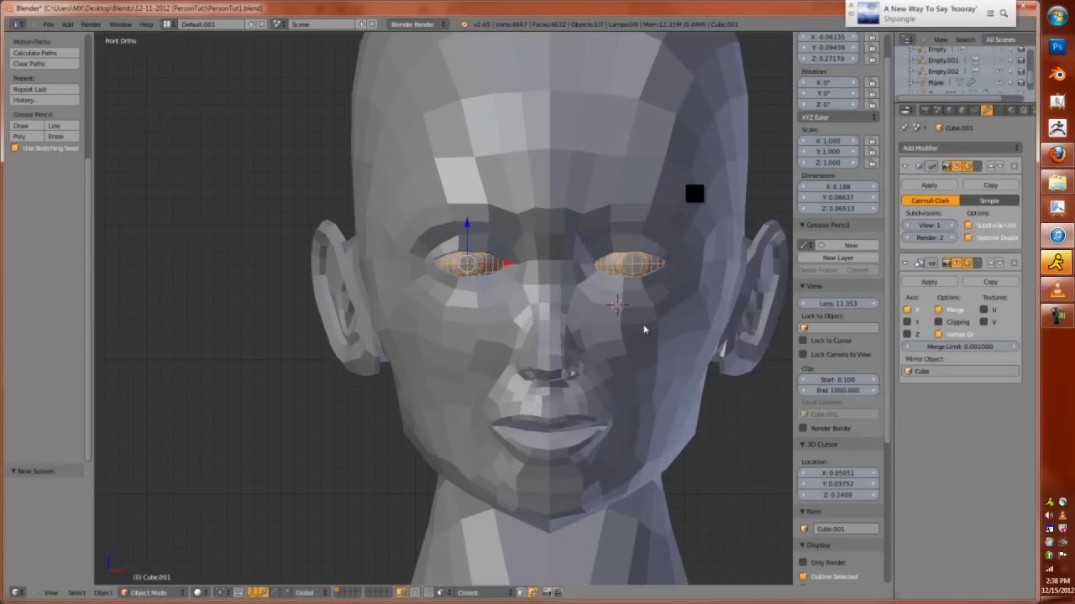
key(a)
middle_drag(584, 377, 638, 335)
key(KP_1)
scroll(638, 335, up, 4)
key(a)
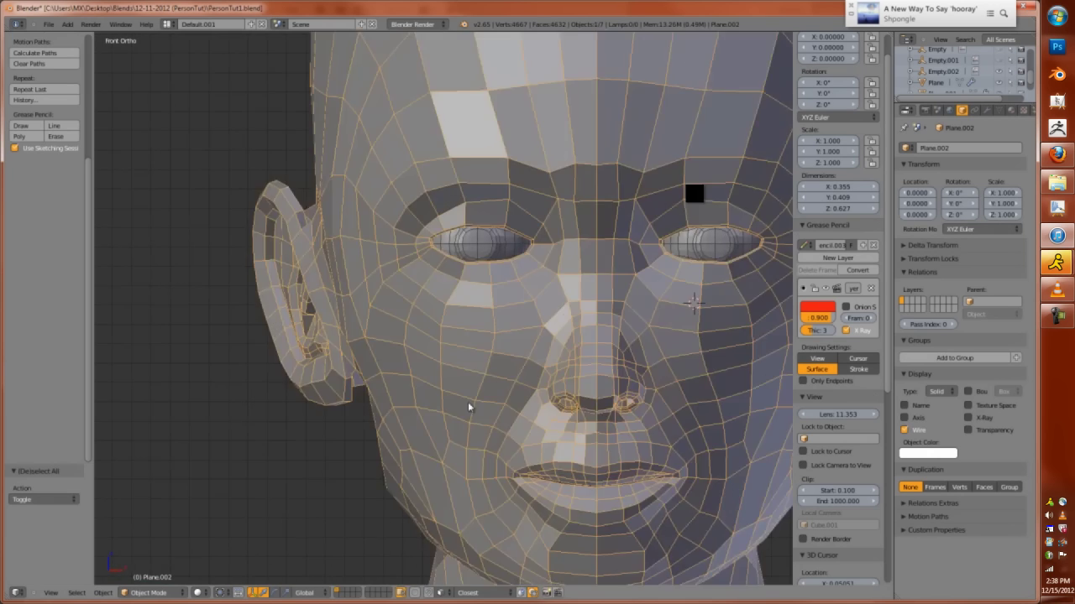
Switch the head mesh to Sculpt Mode, turn off its wire display and choose the Grab brush
click(151, 592)
click(147, 547)
scroll(492, 440, up, 2)
click(904, 430)
key(g)
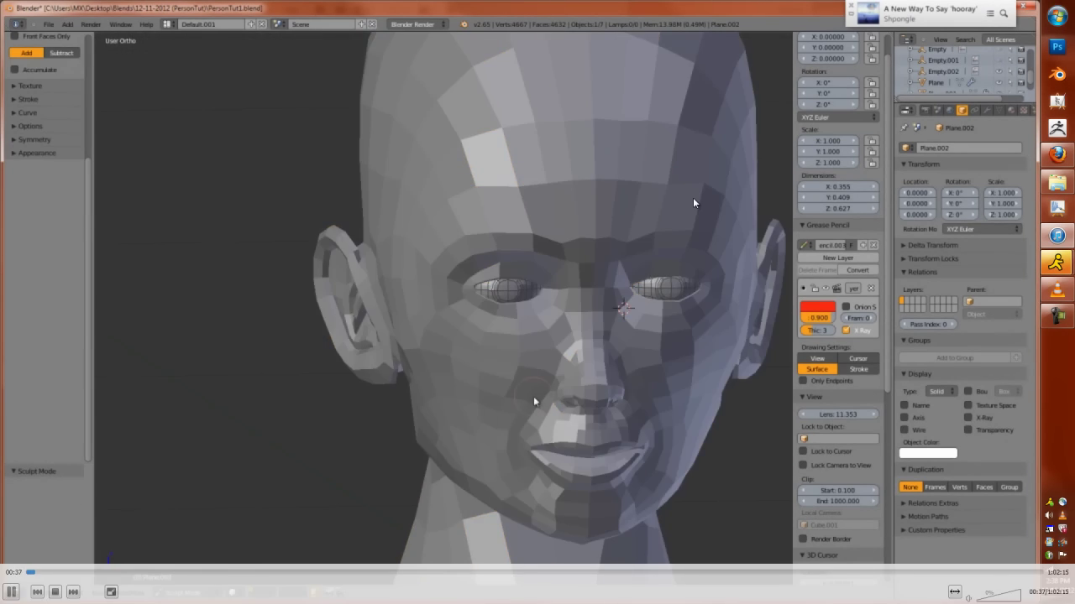
Select the edge loop around the eye in Edit Mode with wireframe shading, and leave Edit Mode
mouse_move(504, 454)
middle_down()
mouse_move(683, 336)
mouse_move(596, 360)
mouse_move(501, 295)
mouse_move(513, 277)
middle_up()
scroll(659, 367, up, 3)
key(Tab)
alt+right_click(501, 295)
key(z)
key(Tab)
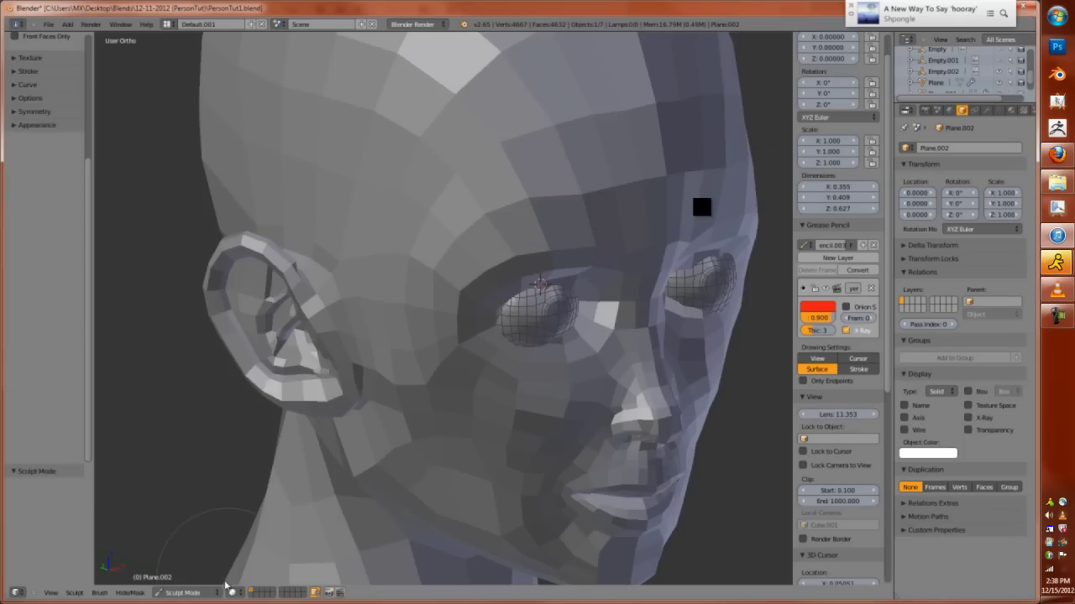
Select the edge loops around the eye opening in Edit Mode, shift them slightly, leave Edit Mode and deselect everything
right_click(509, 304)
scroll(529, 312, up, 8)
right_click(413, 323)
key(Tab)
alt+right_click(413, 323)
key(ctrl+KP_Add)
key(ctrl+KP_Subtract)
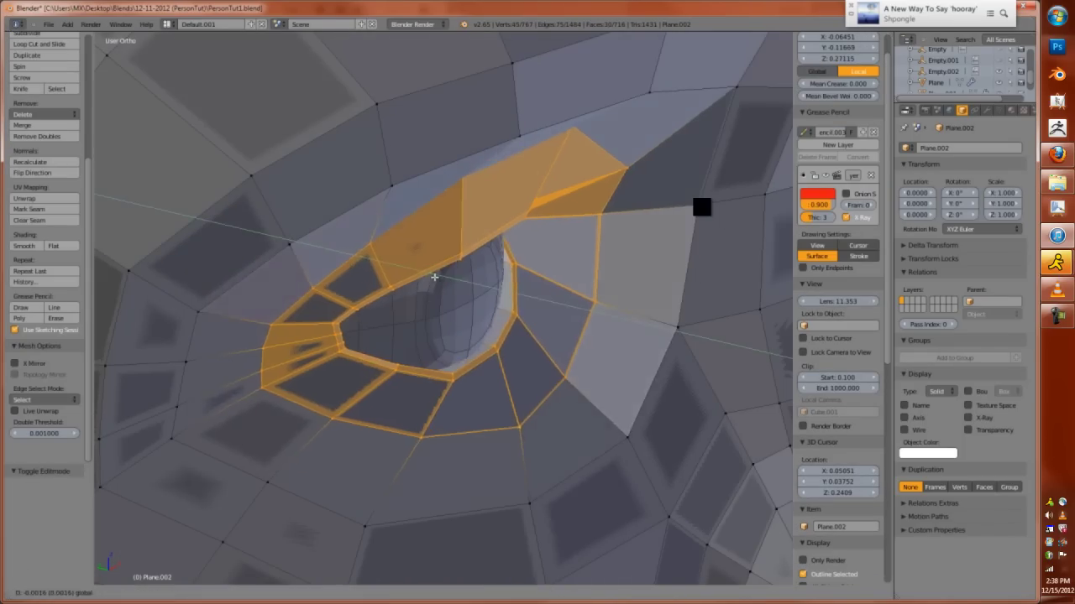
key(Tab)
key(a)
Select the head, switch it to Sculpt Mode and adjust the brush size over the eye area
scroll(551, 412, down, 6)
scroll(564, 410, up, 2)
middle_drag(565, 411, 419, 462)
right_click(418, 462)
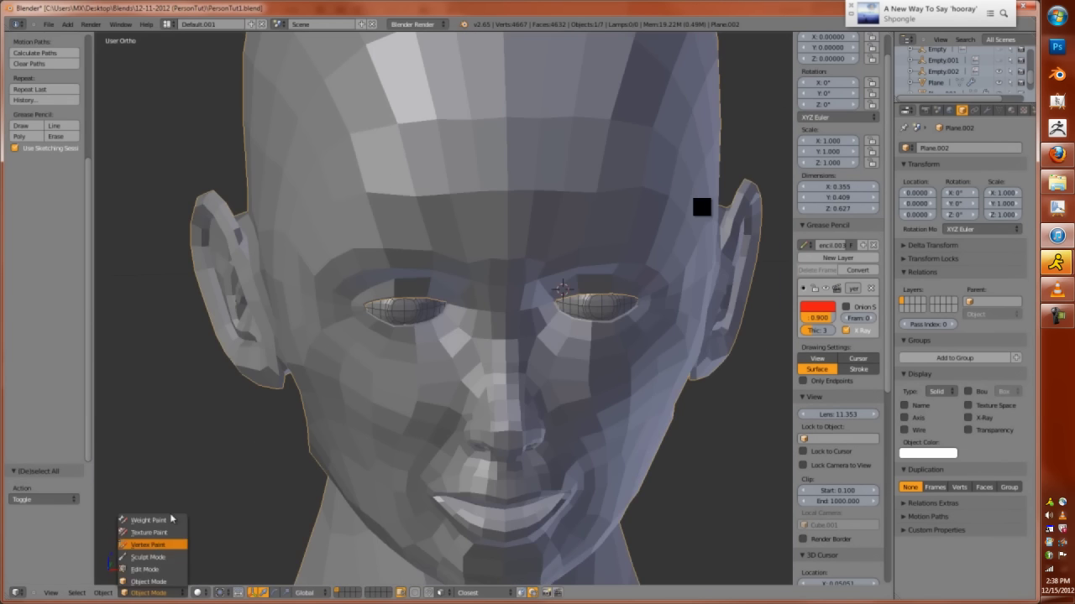
click(148, 556)
mouse_move(278, 504)
middle_down()
mouse_move(487, 442)
mouse_move(383, 417)
mouse_move(412, 444)
mouse_move(491, 428)
middle_up()
scroll(491, 428, up, 5)
scroll(491, 428, down, 4)
mouse_move(600, 451)
middle_down()
mouse_move(367, 352)
mouse_move(355, 307)
mouse_move(422, 271)
mouse_move(619, 451)
mouse_move(582, 391)
mouse_move(538, 215)
mouse_move(494, 290)
middle_up()
key(f)
click(355, 307)
Reposition individual vertices along the upper eyelid near the inner corner of the eye in Edit Mode
key(Tab)
scroll(456, 336, up, 3)
right_click(513, 395)
key(g)
right_click(566, 406)
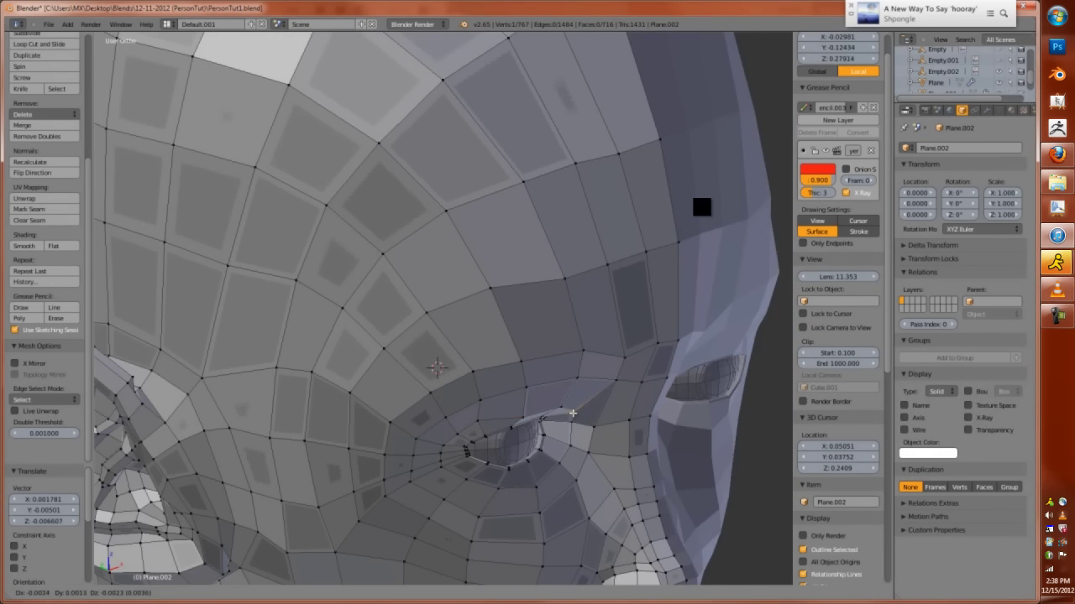
middle_drag(566, 406, 592, 346)
key(g)
Add an unslid edge loop around the eye and adjust the nearby eyelid vertices
key(ctrl+r)
click(523, 324)
right_click(523, 324)
right_click(487, 345)
key(g)
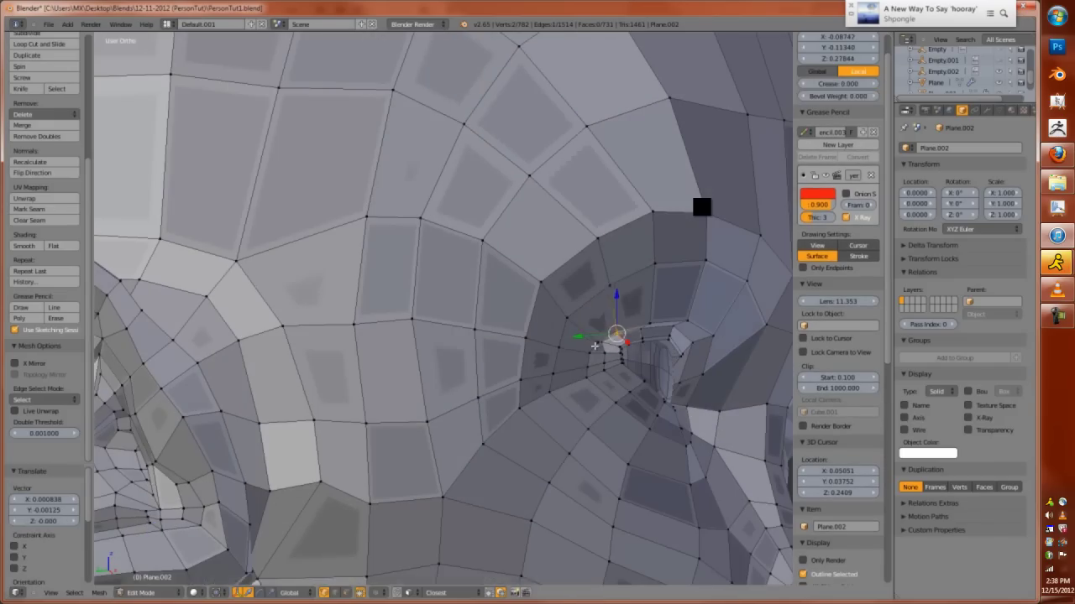
click(601, 344)
right_click(692, 343)
key(g)
click(696, 346)
middle_drag(695, 346, 559, 437)
click(635, 407)
Return to Sculpt Mode with the Draw brush and save the file as PersonTut1(1).blend
key(Tab)
scroll(622, 439, down, 5)
key(ctrl+Tab)
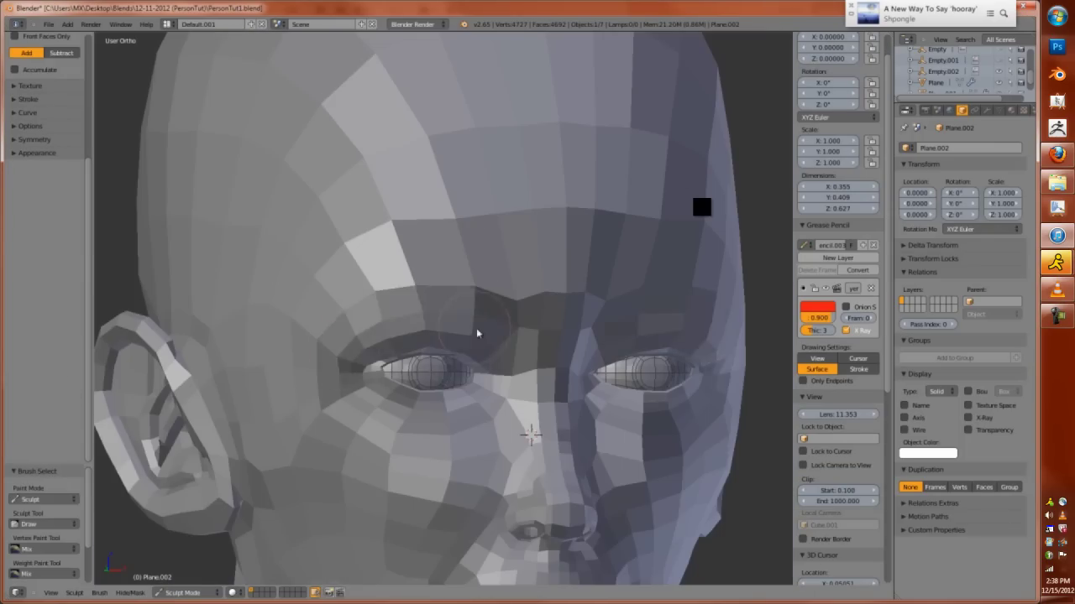
scroll(400, 340, down, 6)
key(ctrl+shift+s)
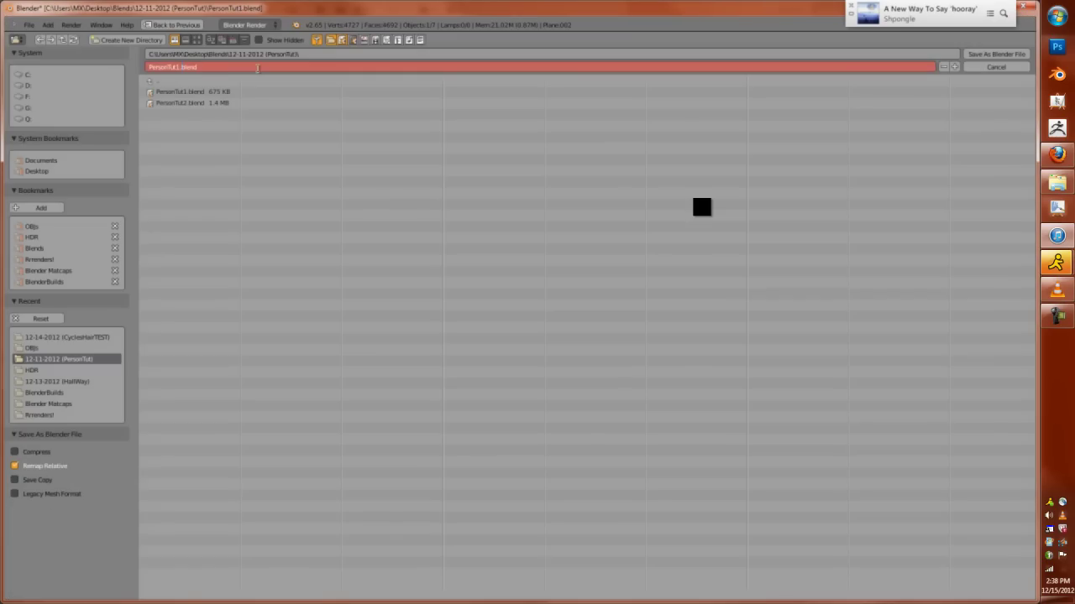
key(Return)
Add a new Grease Pencil layer in the front view and switch the head to Object Mode
middle_drag(467, 288, 400, 314)
key(KP_1)
scroll(443, 340, up, 2)
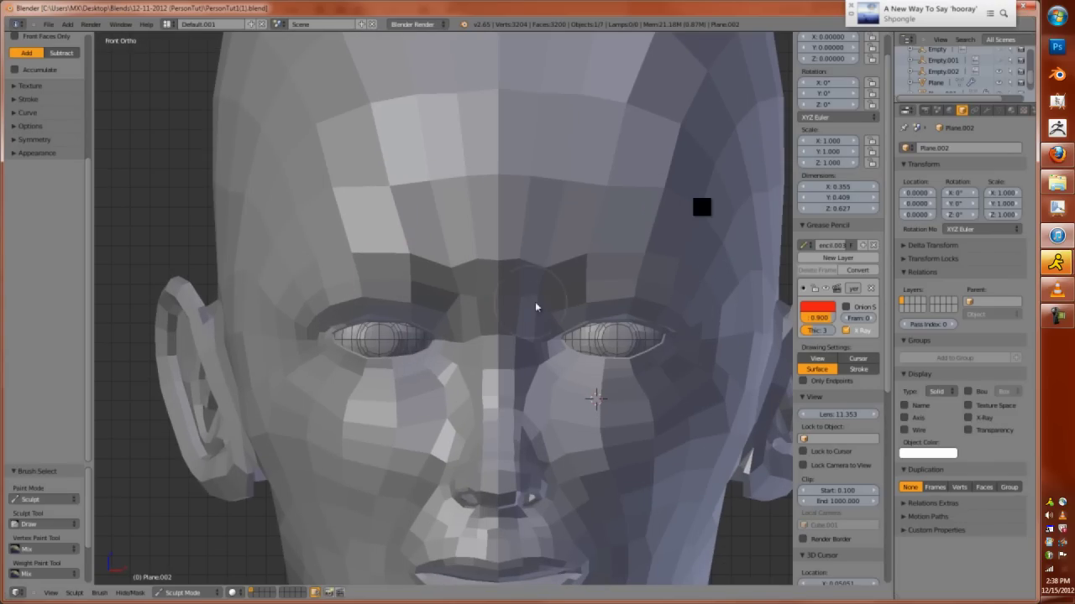
click(838, 258)
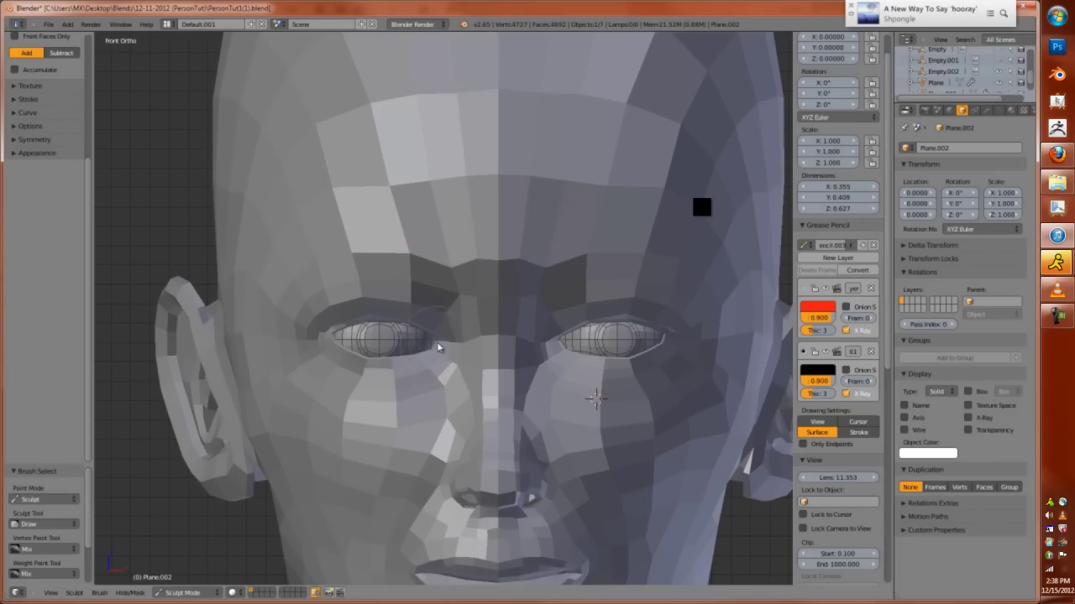
click(189, 581)
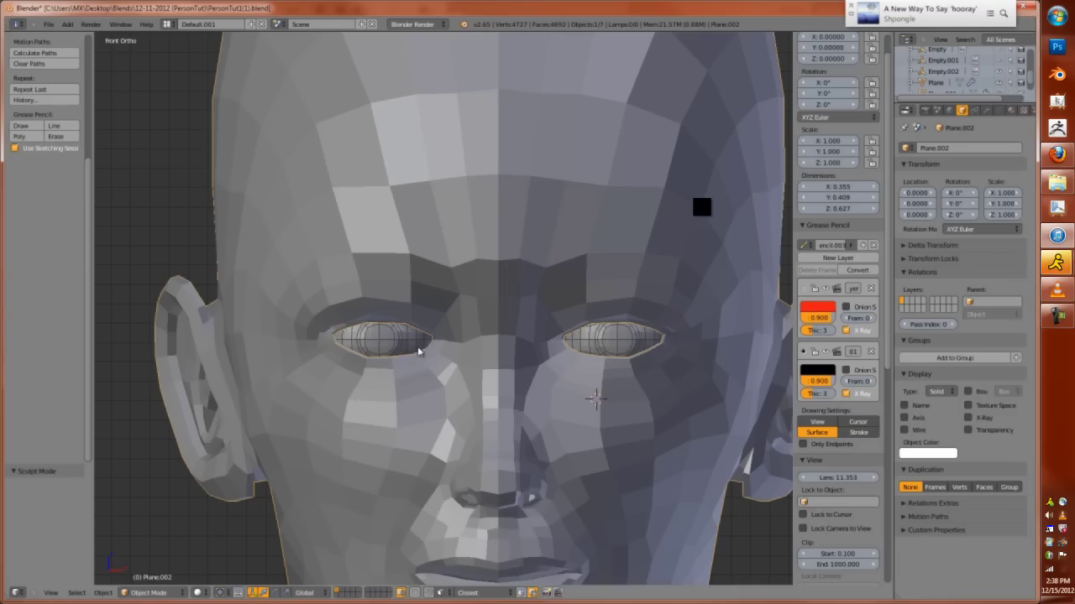
scroll(816, 538, down, 10)
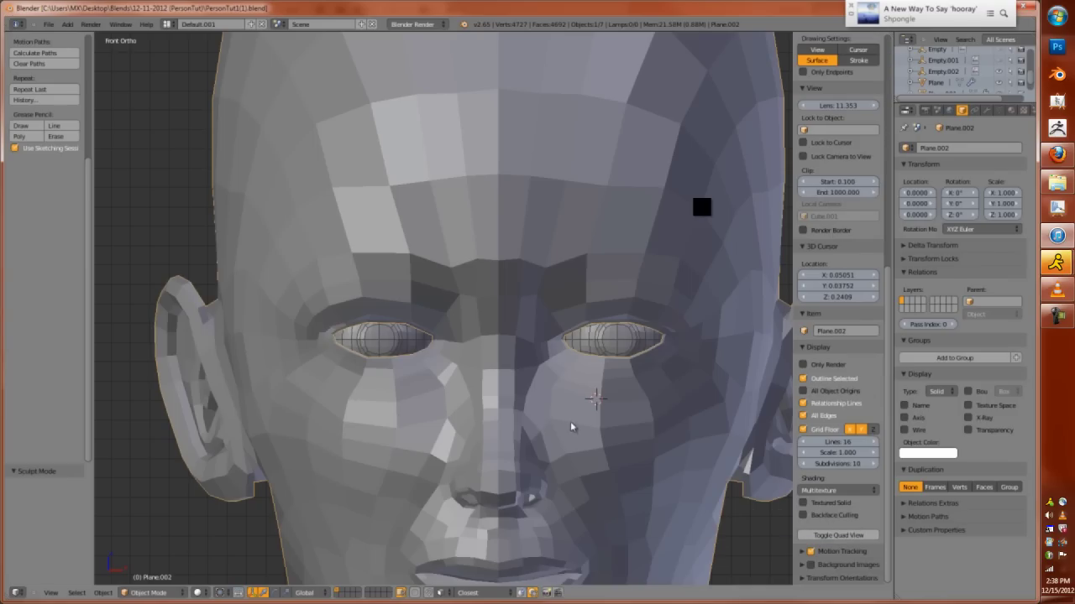
Enable the Screencast Keys add-on in the user preferences, start its display, select the scene objects and save the file
click(1056, 263)
click(968, 336)
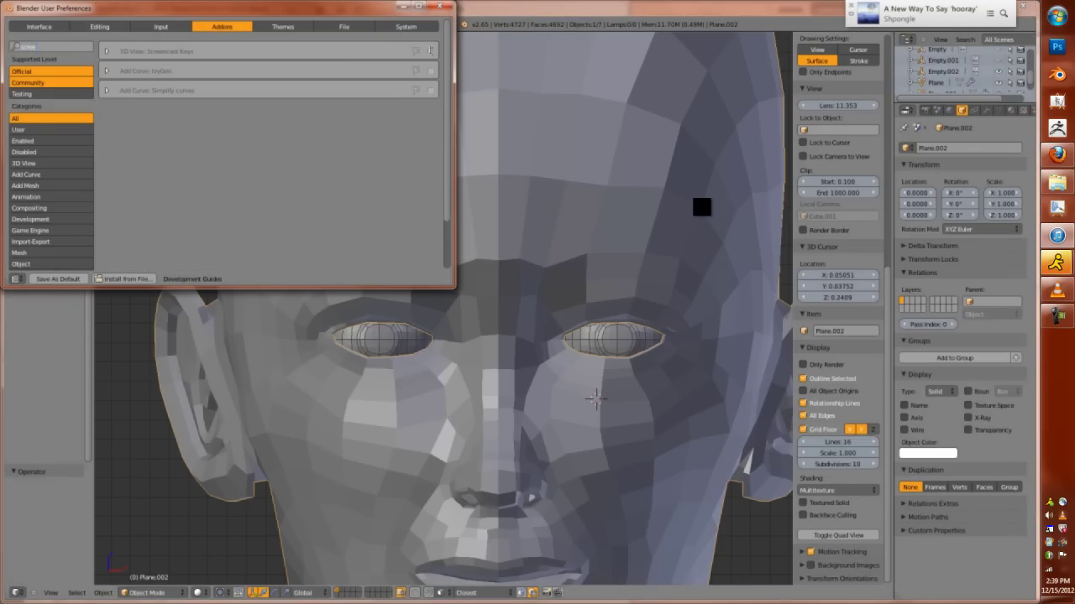
click(439, 6)
scroll(840, 378, down, 6)
key(a)
key(ctrl+s)
Sketch the desired eyelid outline with its inner corner around one eye in Grease Pencil from the front
scroll(502, 282, down, 2)
key(KP_1)
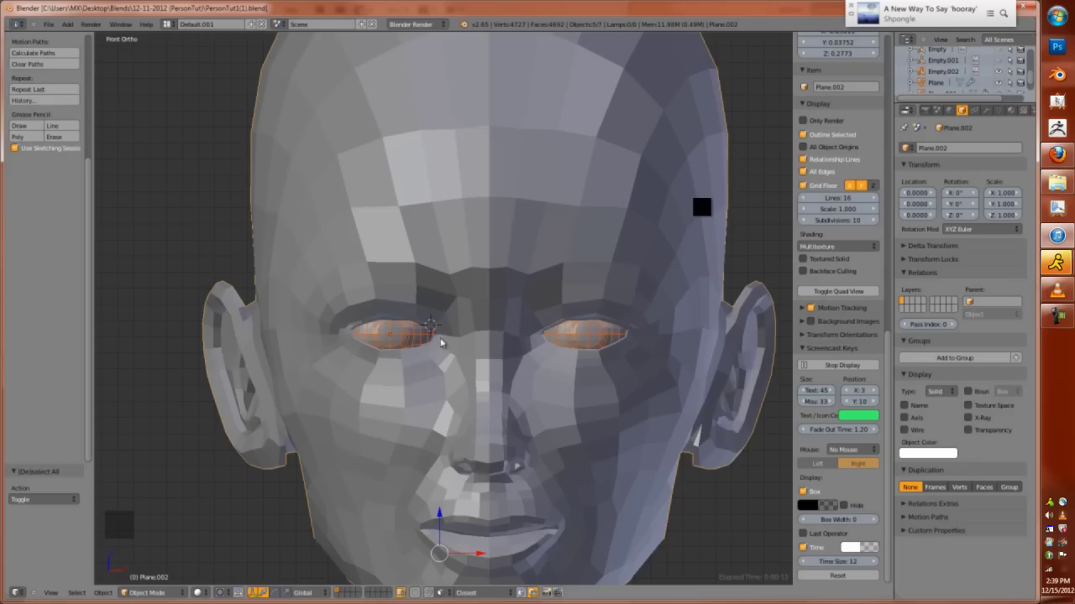
scroll(887, 93, up, 10)
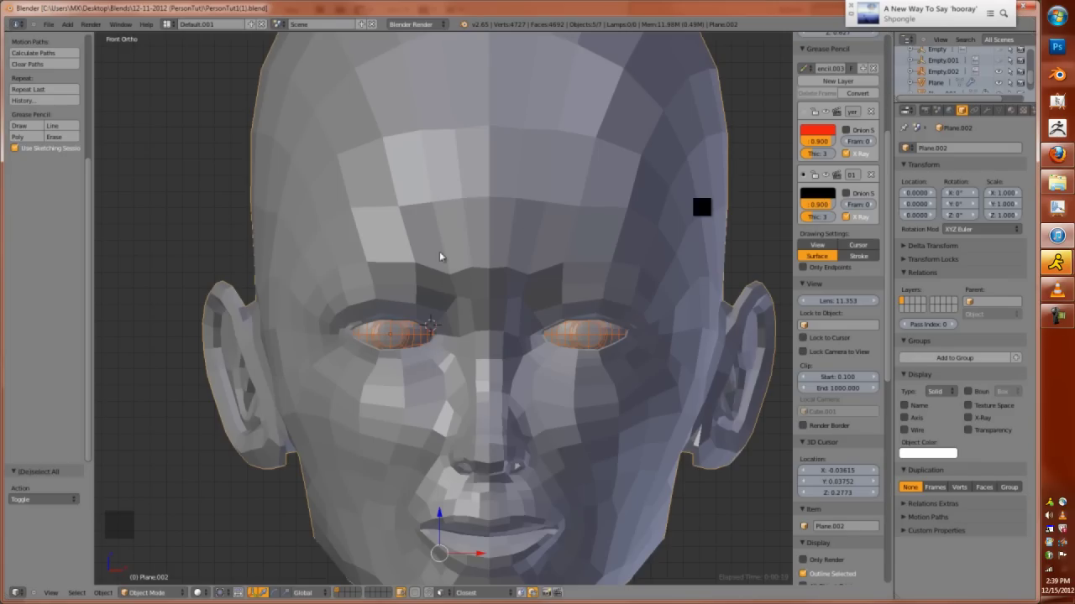
drag(435, 315, 418, 315)
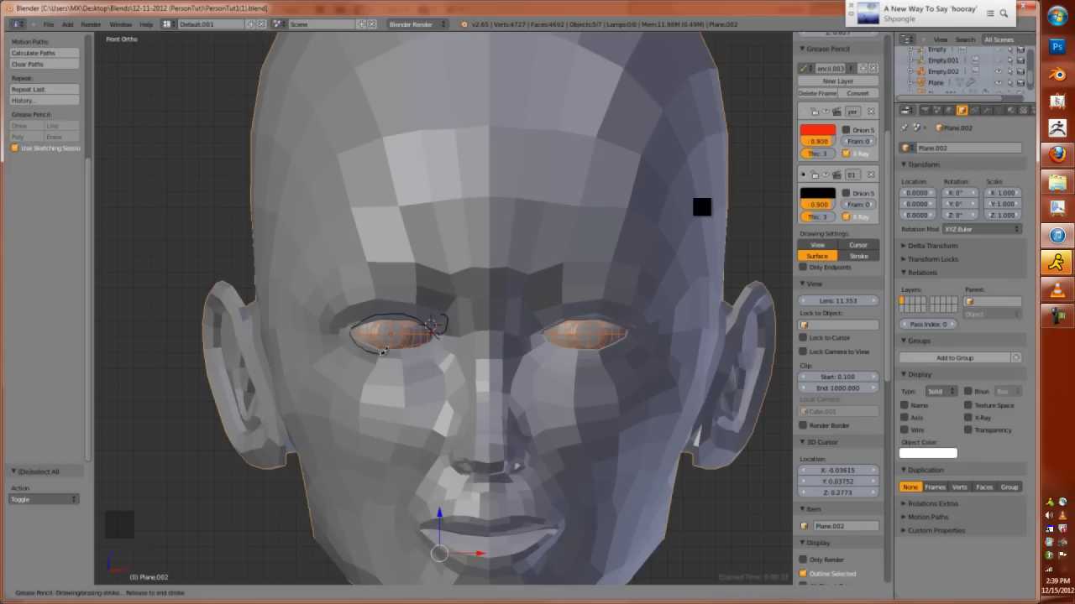
scroll(403, 318, up, 4)
scroll(403, 318, down, 2)
key(Escape)
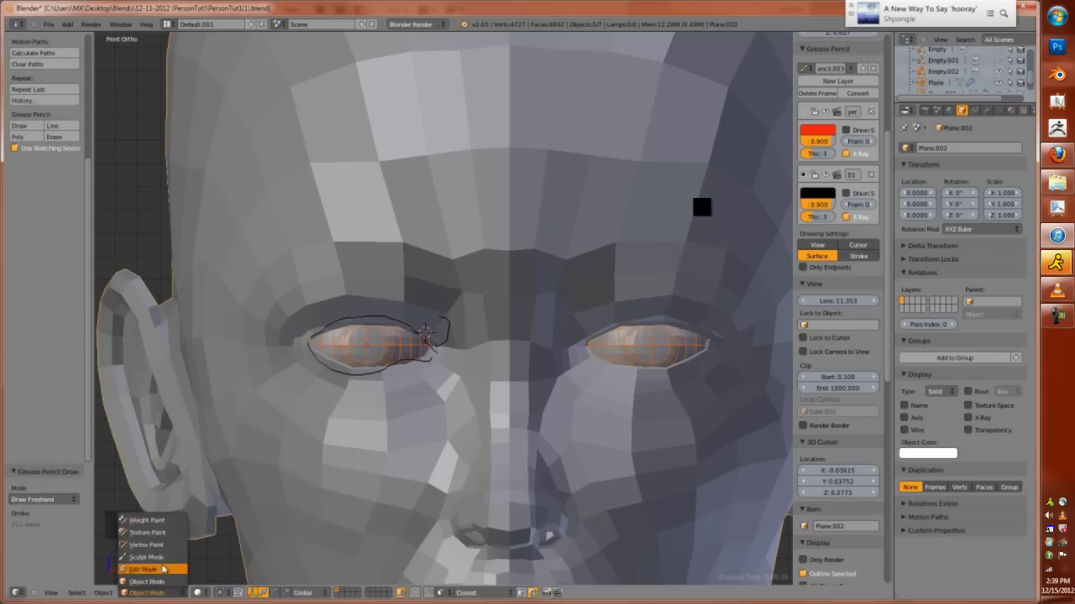
Shrink the brush in Sculpt Mode and pull the eyelid edges to fit the sketched eye outline
click(181, 593)
click(163, 562)
key(bracketleft)
key(bracketleft)
key(bracketleft)
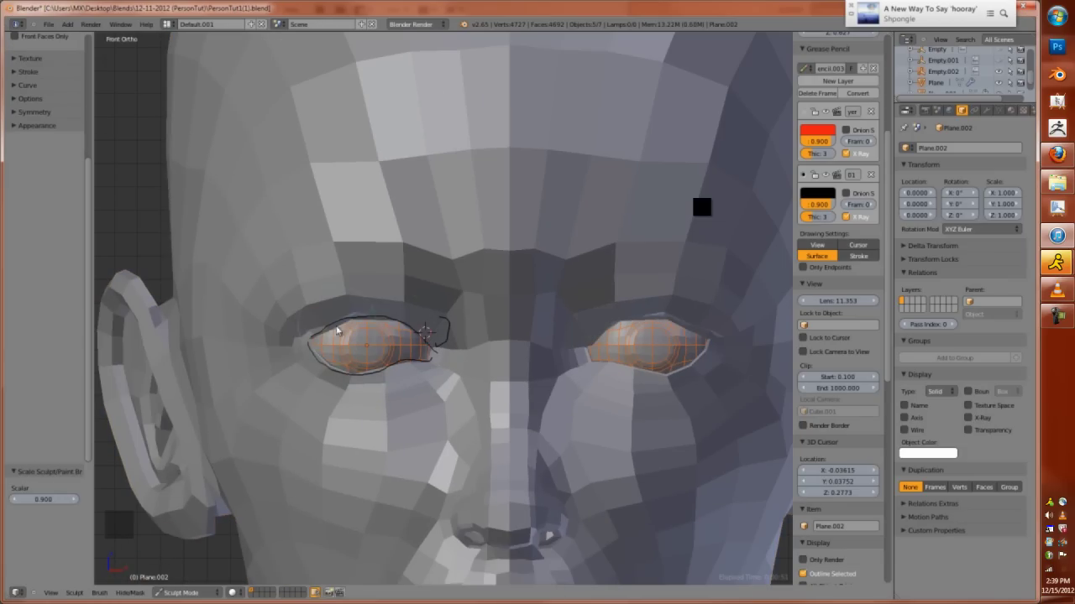
middle_drag(324, 286, 445, 325)
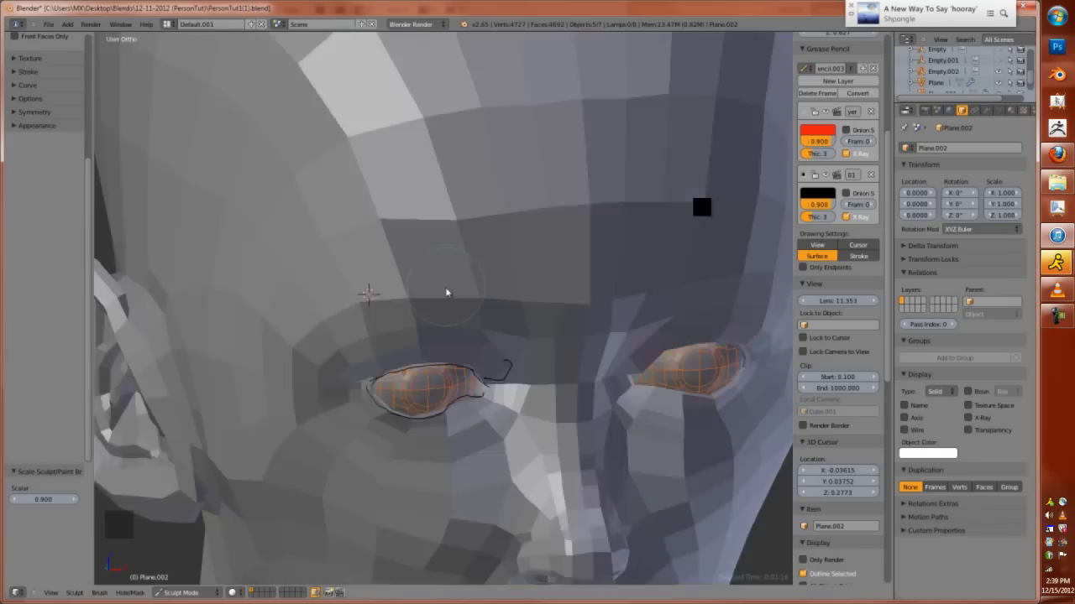
scroll(445, 293, down, 5)
middle_drag(446, 293, 435, 269)
scroll(434, 268, up, 6)
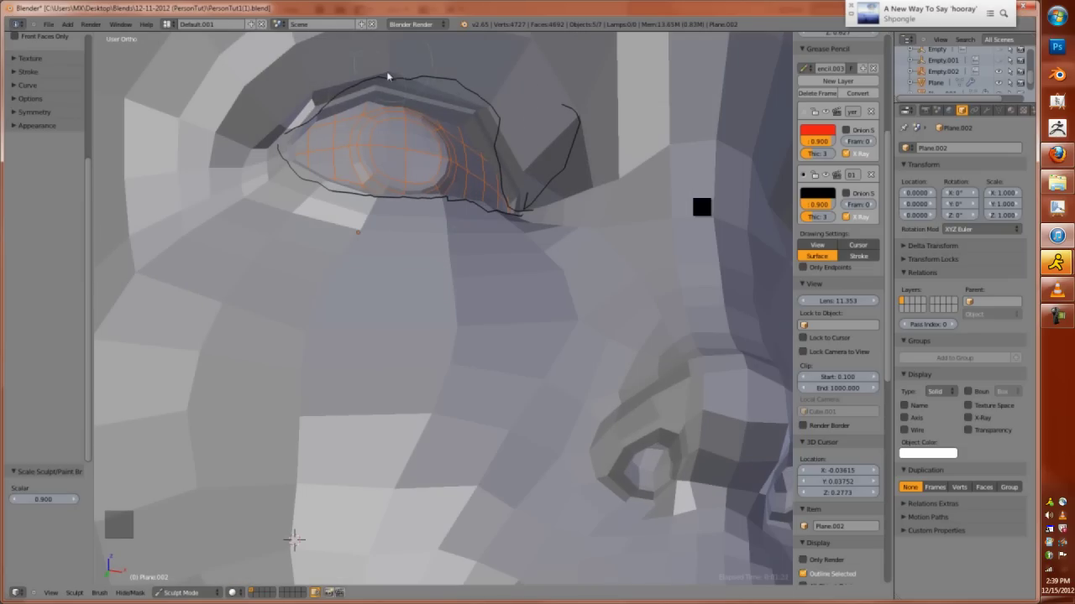
middle_drag(258, 152, 319, 344)
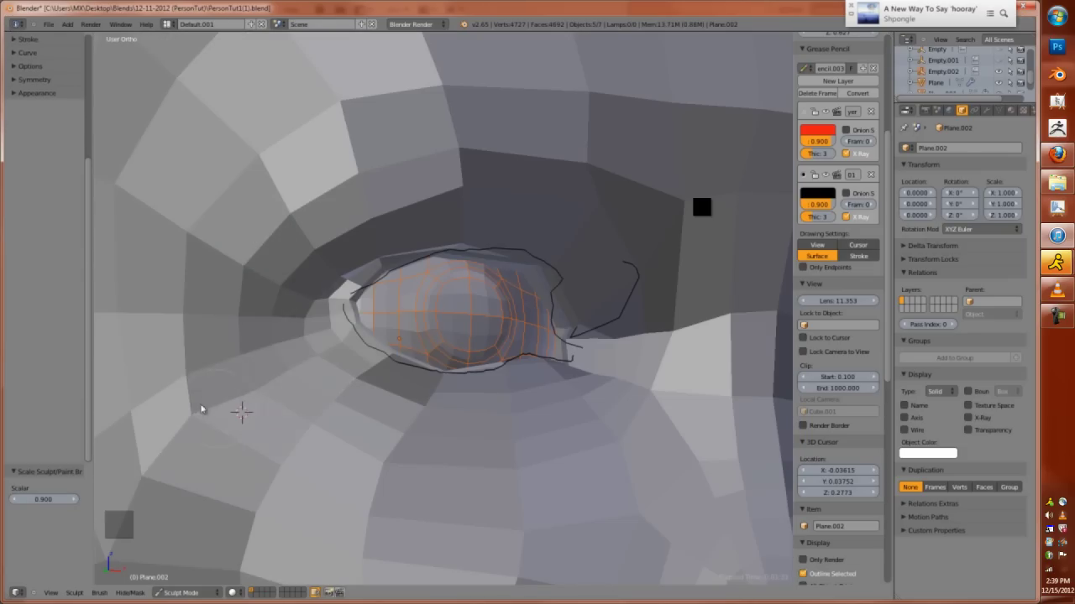
Enlarge the sculpt brush in the front view and choose the Draw brush for shaping the face
key(KP_1)
scroll(356, 391, up, 2)
key(bracketright)
key(bracketright)
key(bracketright)
key(bracketright)
key(bracketright)
key(bracketright)
key(bracketleft)
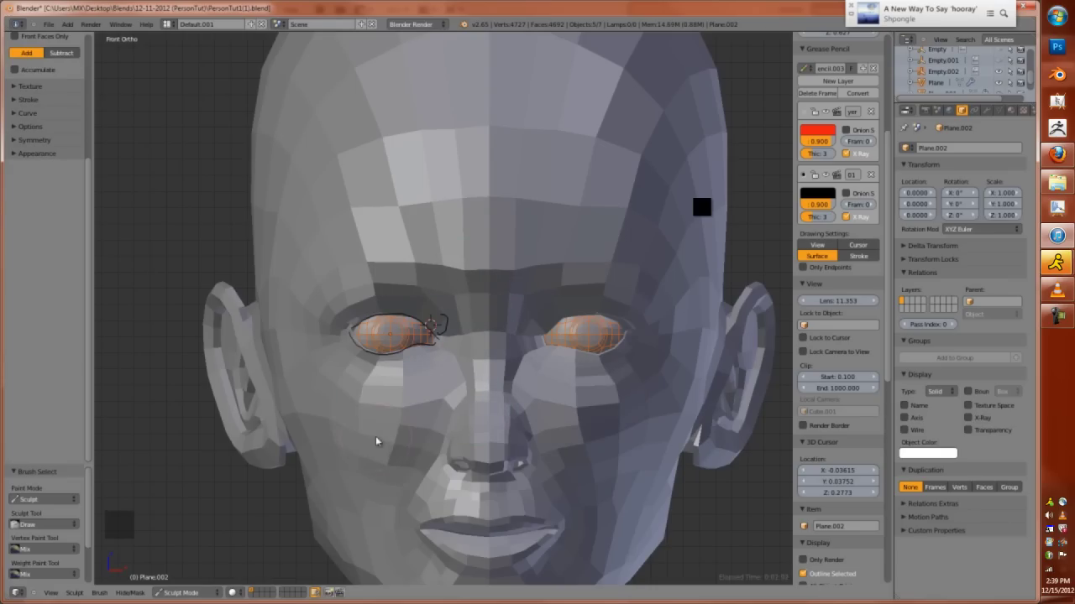
Sculpt the upper lip with an enlarged Clay brush, working from the front view close to the mouth
key(c)
scroll(421, 492, down, 2)
mouse_move(403, 472)
middle_down()
mouse_move(421, 491)
mouse_move(374, 394)
middle_up()
key(KP_1)
scroll(417, 366, up, 4)
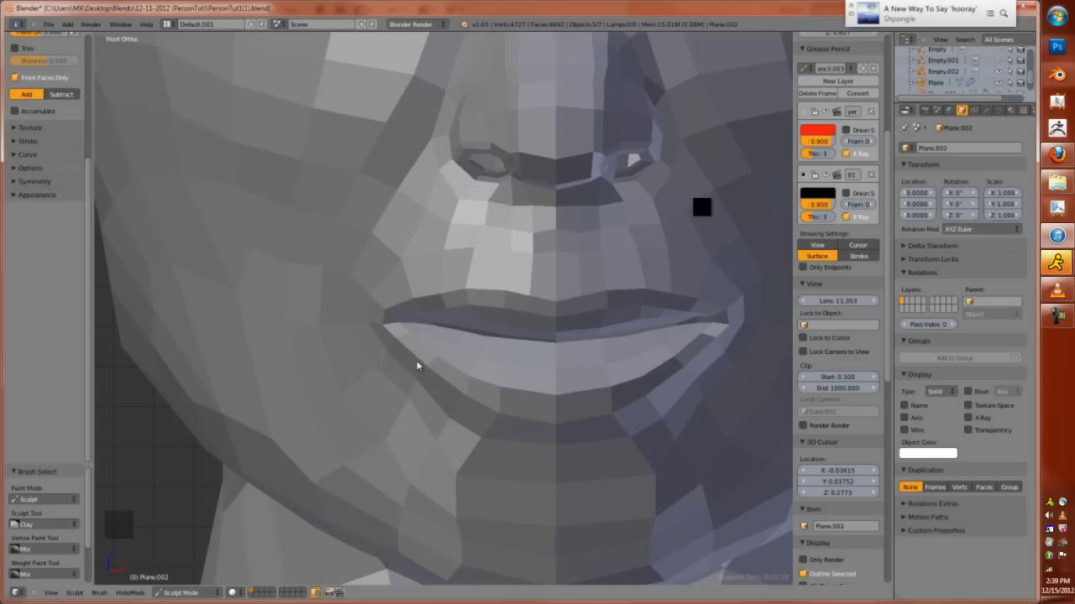
key(bracketright)
key(bracketright)
key(bracketright)
key(bracketright)
key(bracketright)
drag(518, 293, 553, 295)
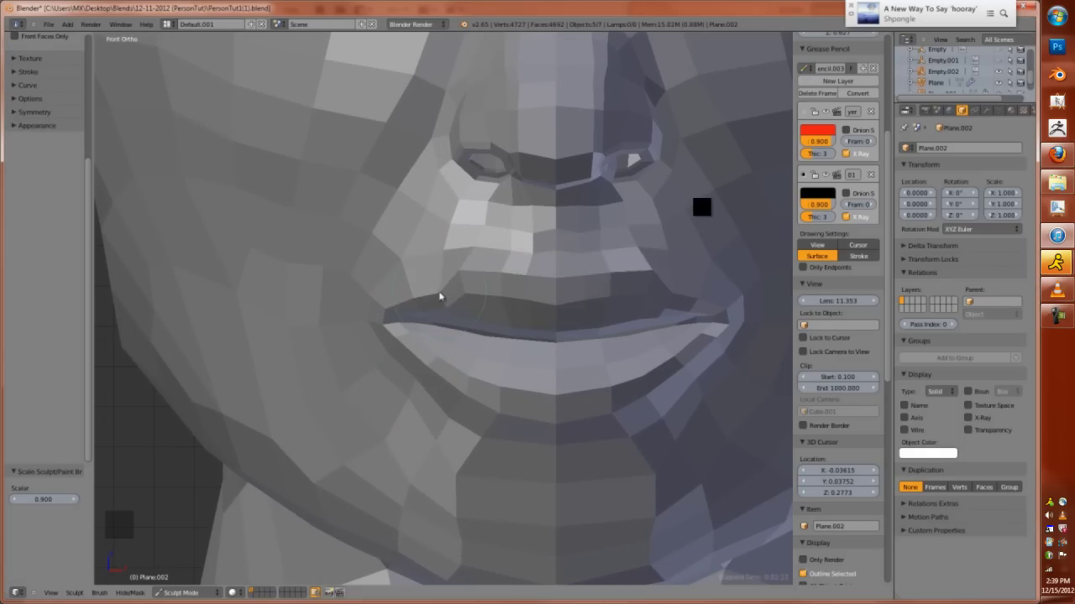
Reshape the lower lip and the area just beneath it, adjusting the Clay brush size as needed
middle_drag(434, 288, 661, 371)
key(bracketleft)
key(bracketleft)
key(bracketleft)
mouse_move(594, 312)
middle_down()
mouse_move(683, 408)
mouse_move(532, 374)
mouse_move(593, 361)
mouse_move(470, 249)
middle_up()
key(bracketright)
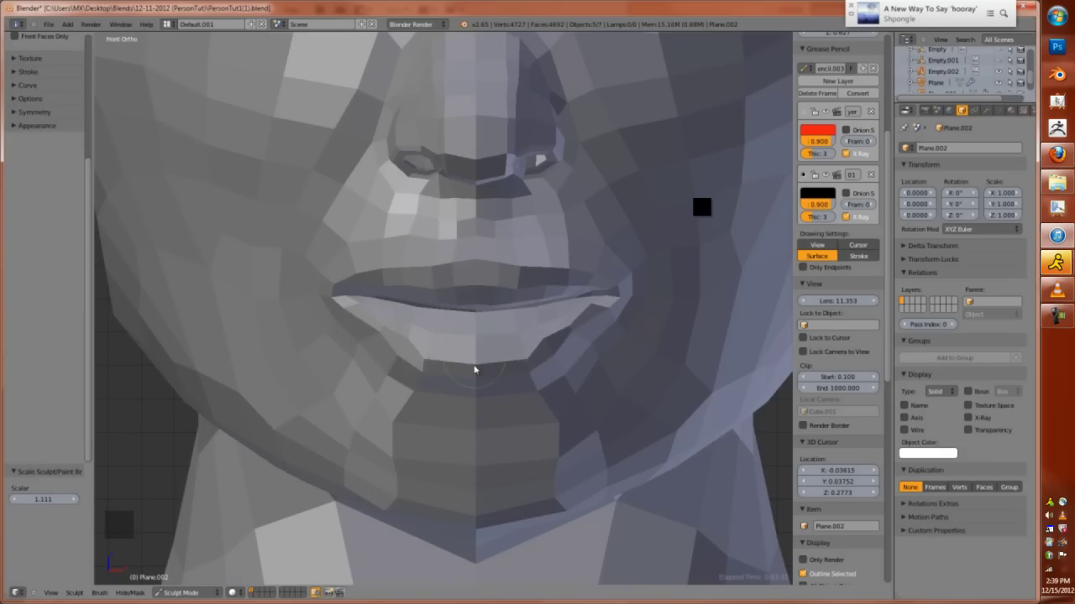
key(bracketright)
mouse_move(410, 333)
middle_down()
mouse_move(523, 388)
mouse_move(513, 367)
mouse_move(462, 372)
middle_up()
Refine the mouth and chin with a resized Draw brush and check the face from the front
key(d)
key(bracketleft)
mouse_move(391, 328)
middle_down()
mouse_move(489, 395)
mouse_move(513, 361)
mouse_move(427, 372)
mouse_move(474, 360)
mouse_move(343, 319)
mouse_move(403, 260)
middle_up()
key(bracketright)
scroll(424, 351, down, 5)
key(KP_1)
scroll(395, 311, up, 4)
scroll(46, 88, up, 3)
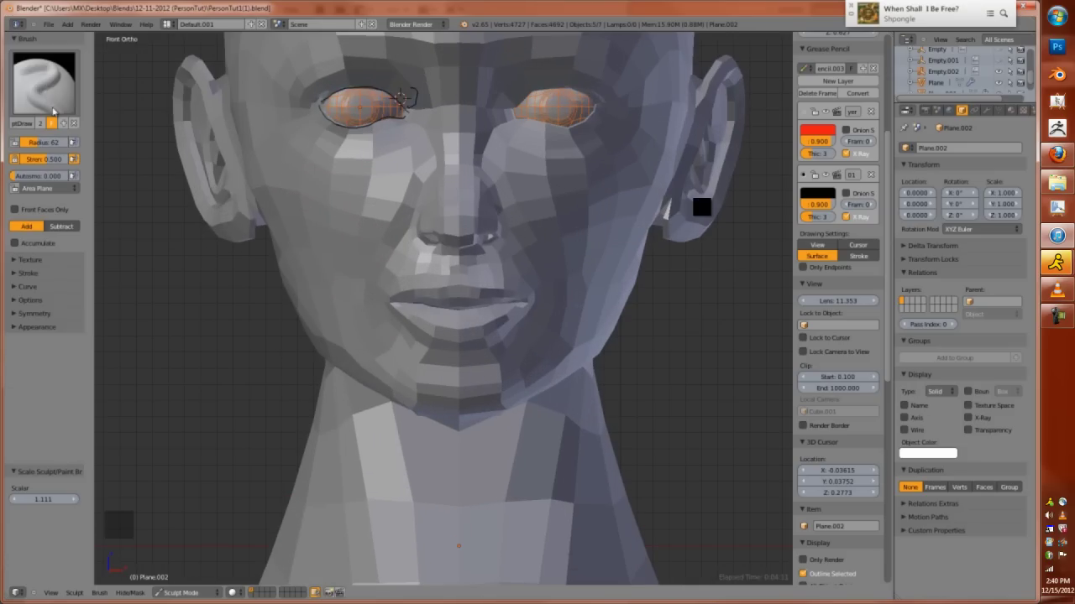
Sketch a curved Grease Pencil guideline beneath the eye and undo the last sculpt stroke there
click(15, 287)
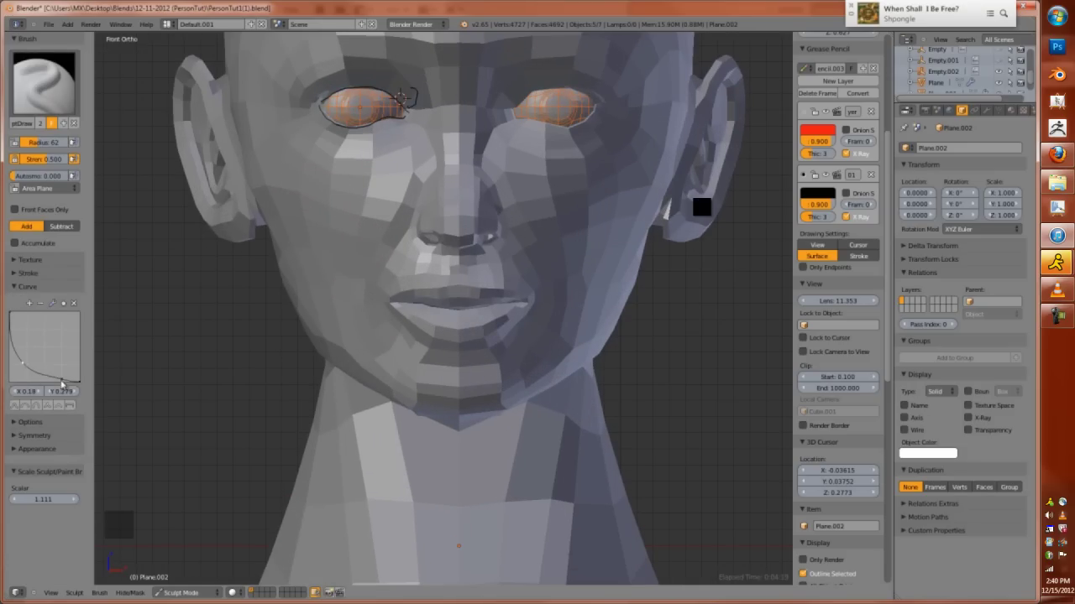
key(d)
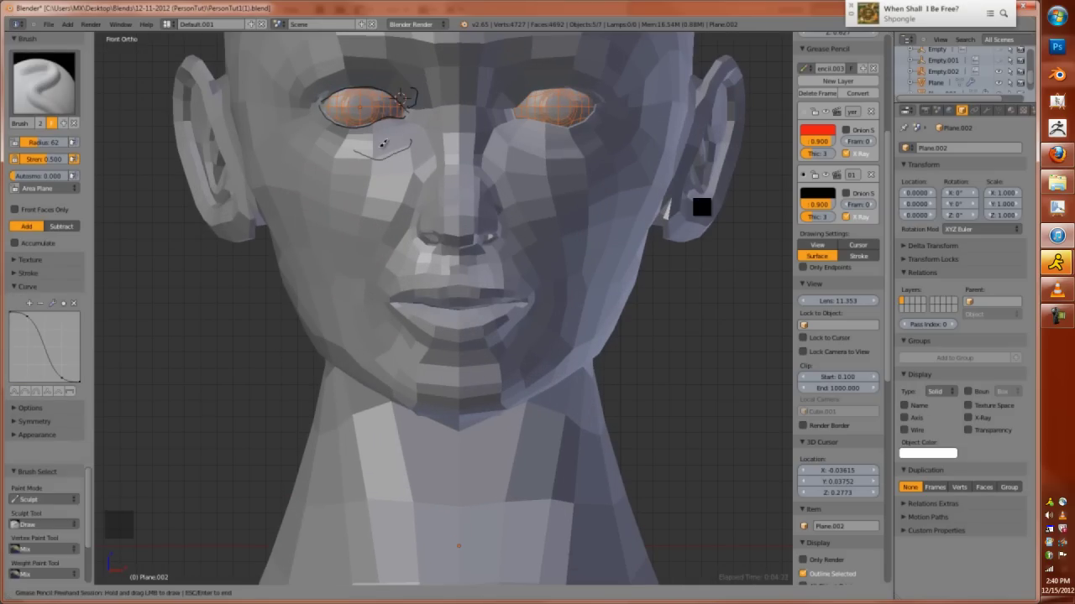
key(d)
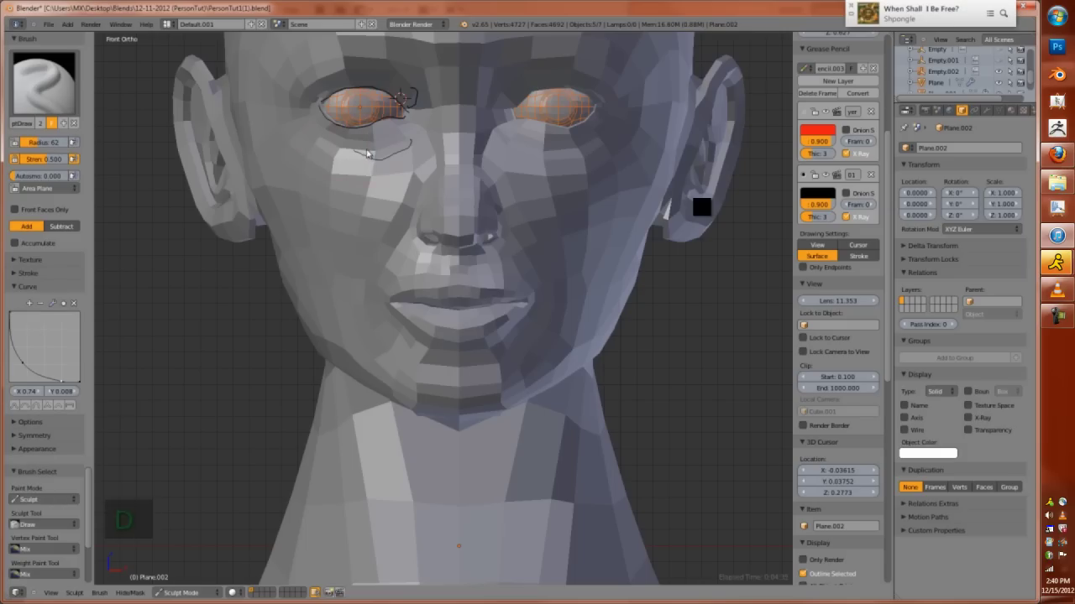
key(ctrl+z)
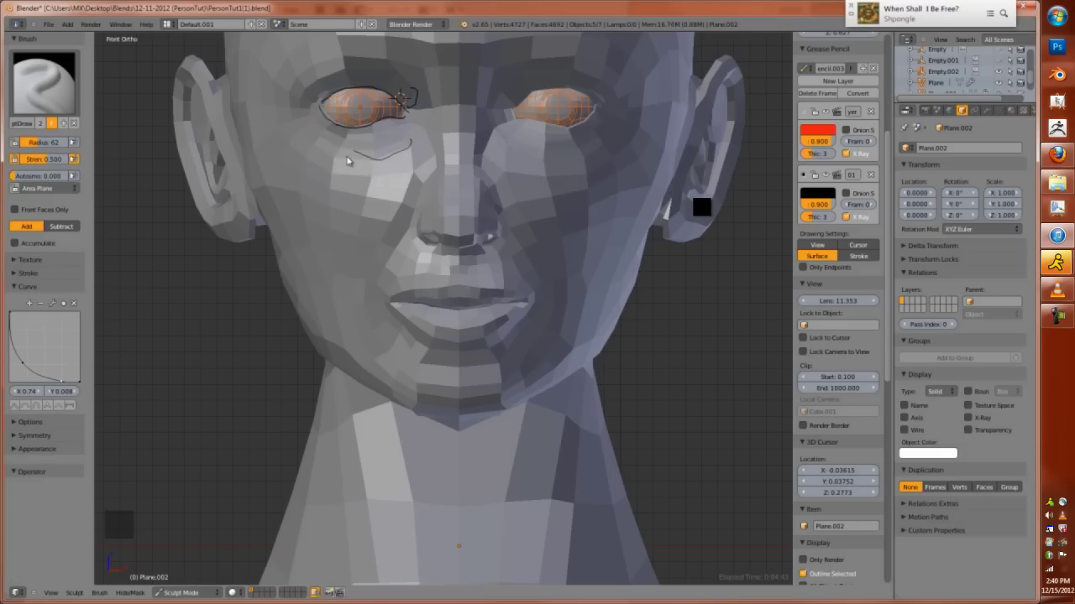
Choose the Polish brush and enlarge it for flattening the cheek
middle_drag(361, 160, 412, 168)
click(44, 83)
click(384, 252)
key(bracketright)
key(bracketright)
key(bracketright)
key(bracketright)
key(bracketright)
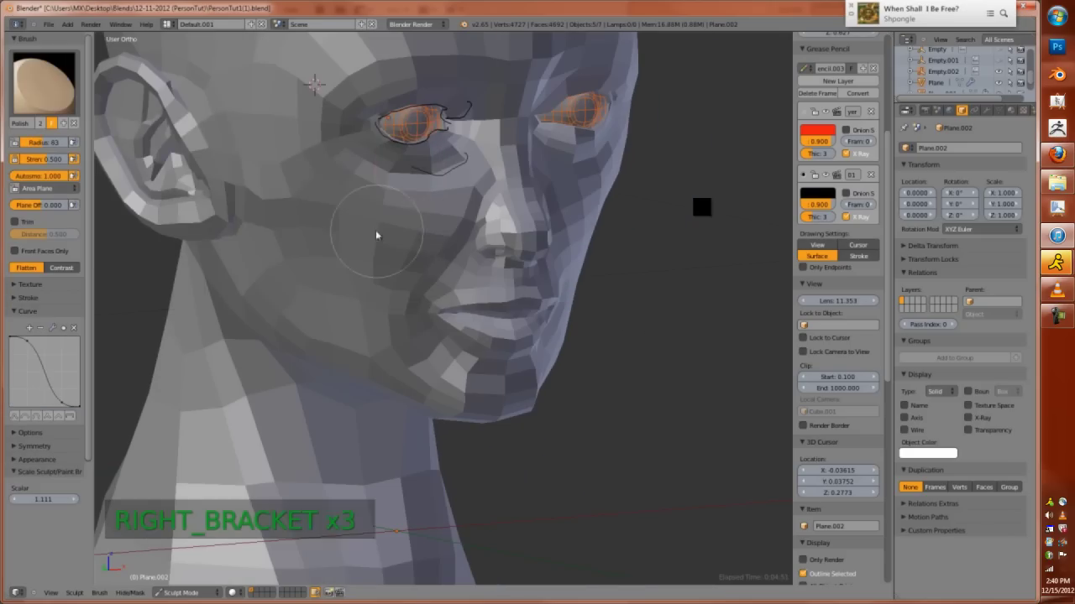
middle_drag(351, 311, 372, 282)
Build up the cheek and jaw with the Clay brush, bringing its radius to 57
key(c)
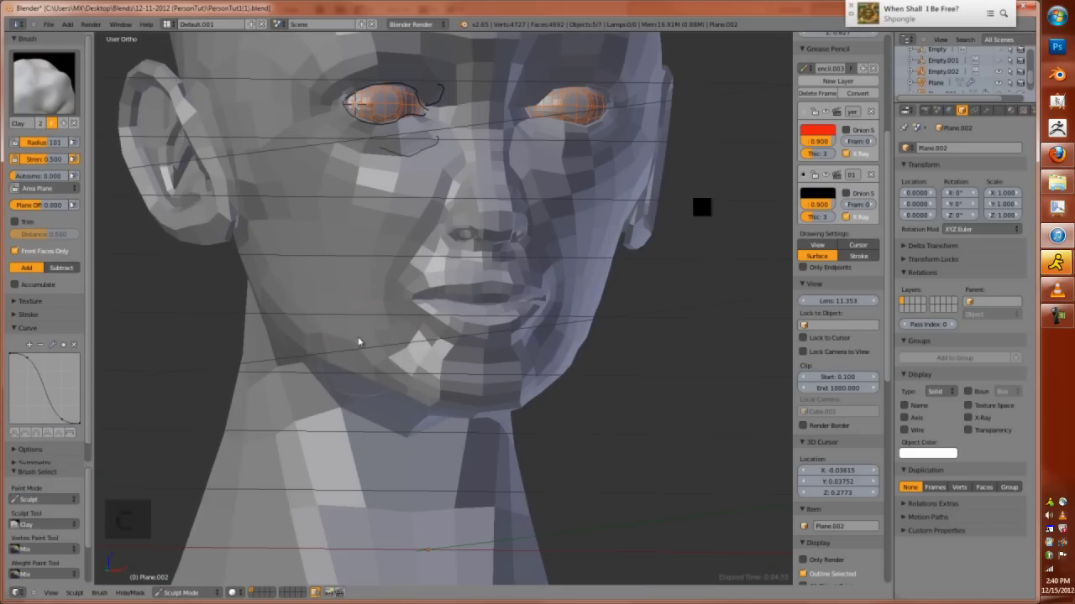
key(bracketleft)
mouse_move(310, 310)
middle_down()
mouse_move(319, 307)
mouse_move(282, 192)
middle_up()
key(bracketright)
key(bracketleft)
key(bracketleft)
key(bracketleft)
Smooth the side of the face between the eye and the ear
scroll(423, 169, down, 3)
mouse_move(360, 183)
middle_down()
mouse_move(312, 214)
mouse_move(320, 159)
middle_up()
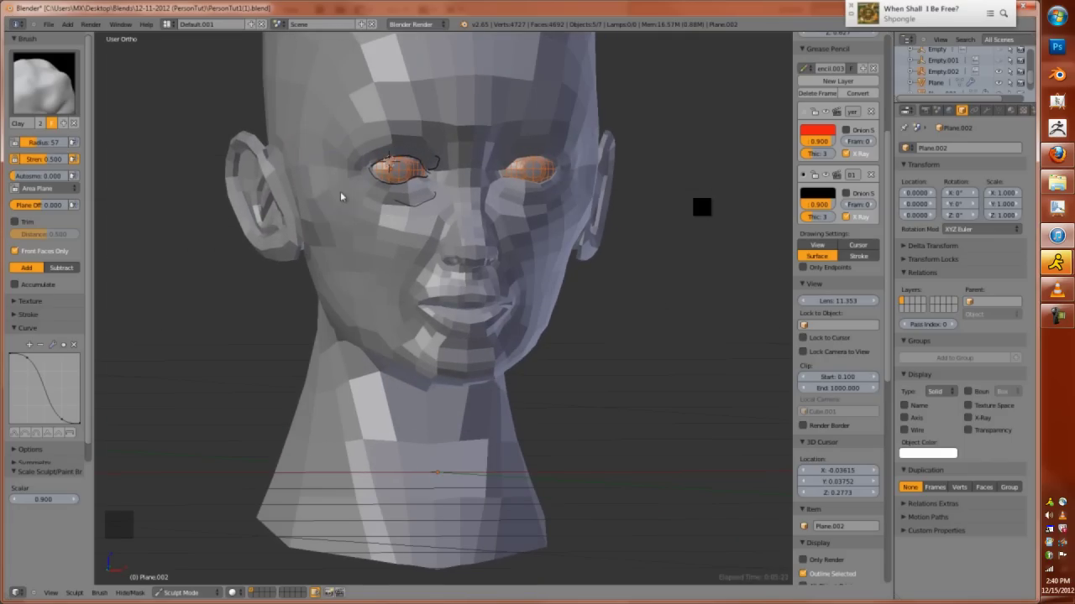
key(KP_1)
middle_drag(360, 193, 378, 353)
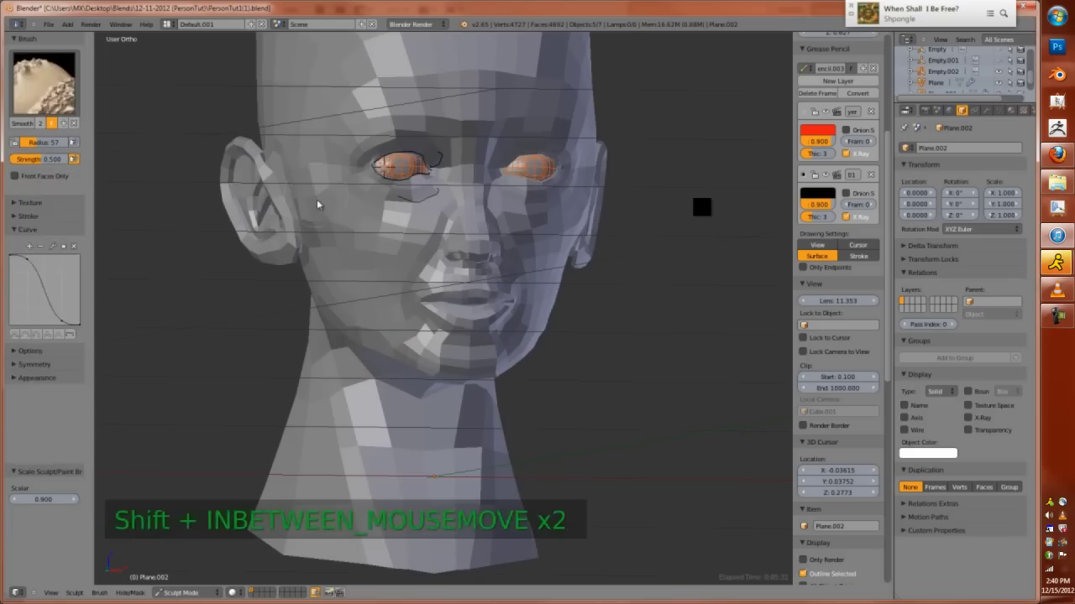
mouse_move(320, 211)
middle_down()
mouse_move(319, 269)
mouse_move(416, 242)
mouse_move(285, 244)
mouse_move(360, 301)
middle_up()
Switch the head to Object Mode and set its subdivision level to 1
click(180, 593)
click(167, 577)
key(KP_1)
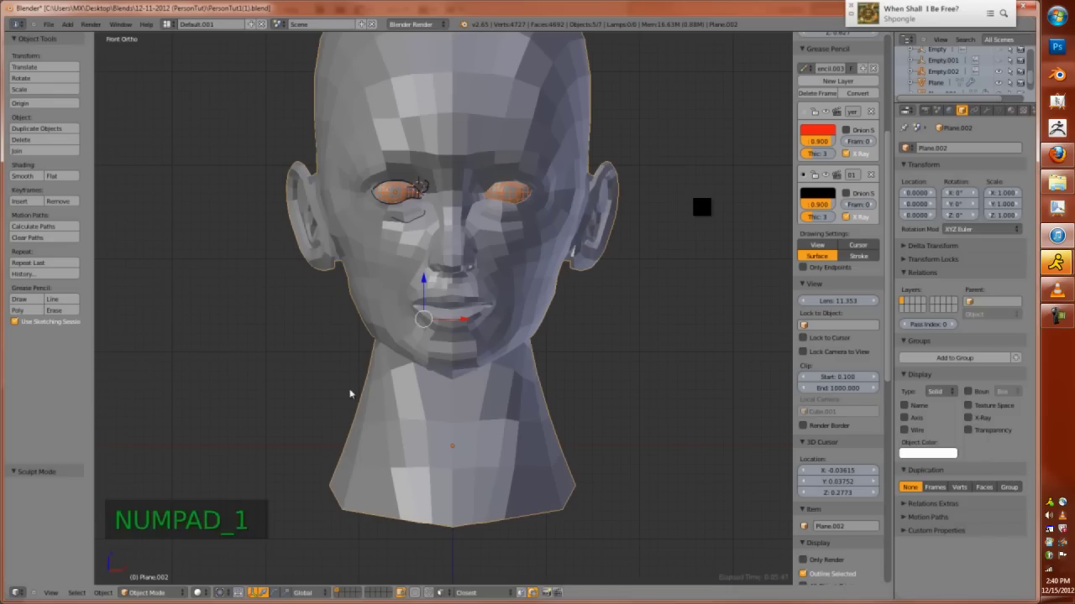
click(1010, 110)
key(ctrl+n)
key(ctrl+1)
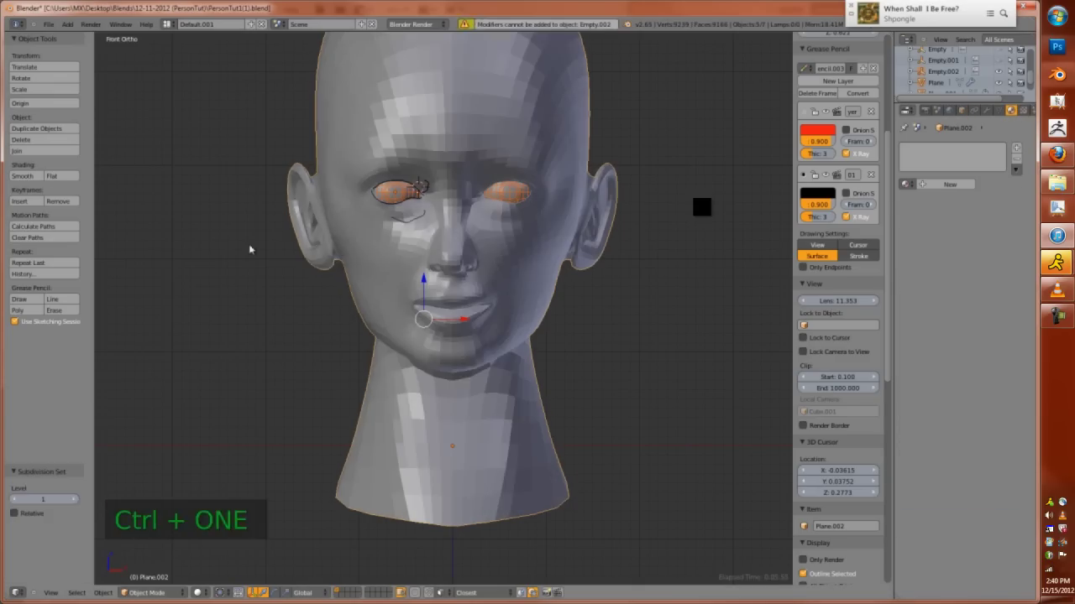
Select the whole head mesh in Edit Mode and recalculate its normals
key(Tab)
key(a)
key(a)
key(a)
key(a)
key(ctrl+n)
key(Tab)
key(Tab)
Clear the mesh selection and reposition a vertex beside the bridge of the nose
scroll(416, 202, up, 6)
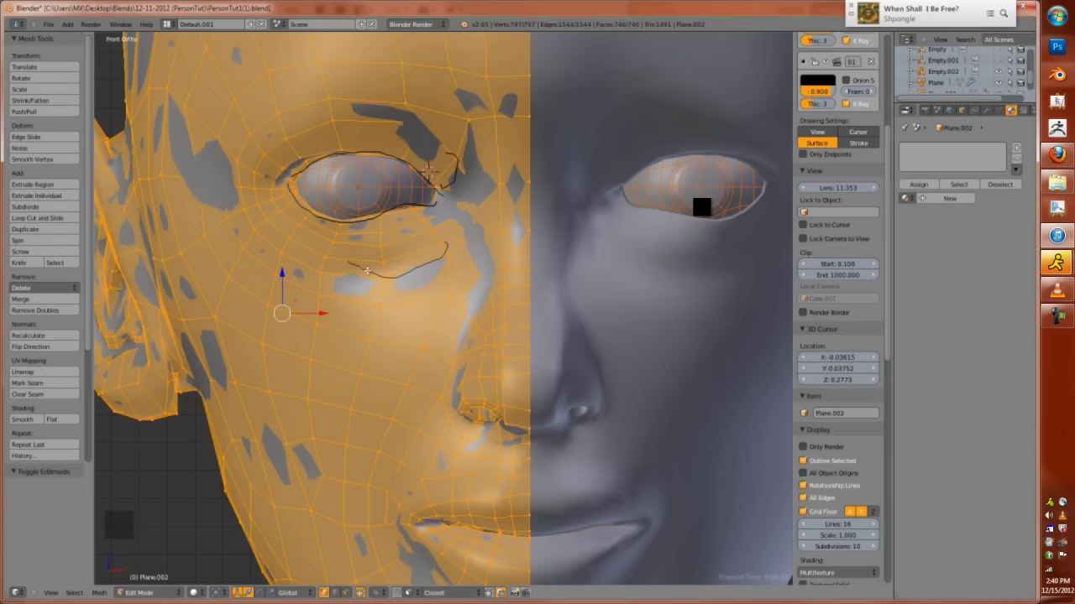
key(a)
key(g)
middle_drag(428, 172, 210, 78)
key(KP_1)
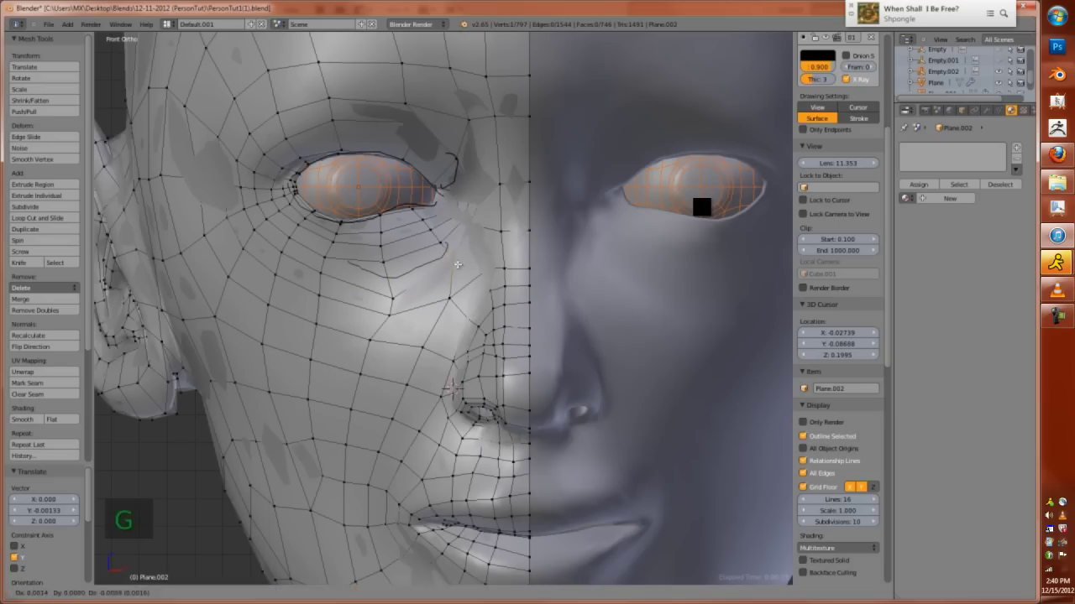
key(g)
Edge-slide the edges below the eye towards the Grease Pencil guideline
alt+click(391, 272)
key(ctrl+e)
click(366, 460)
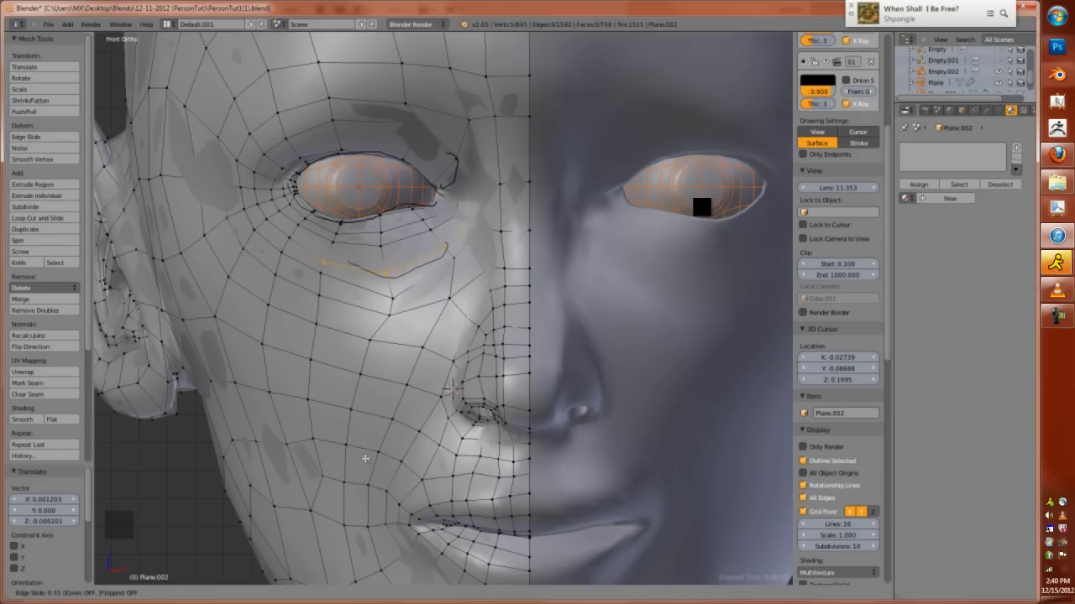
Move the vertices above the eye and adjust the brow area with Shrink/Fatten
key(g)
key(g)
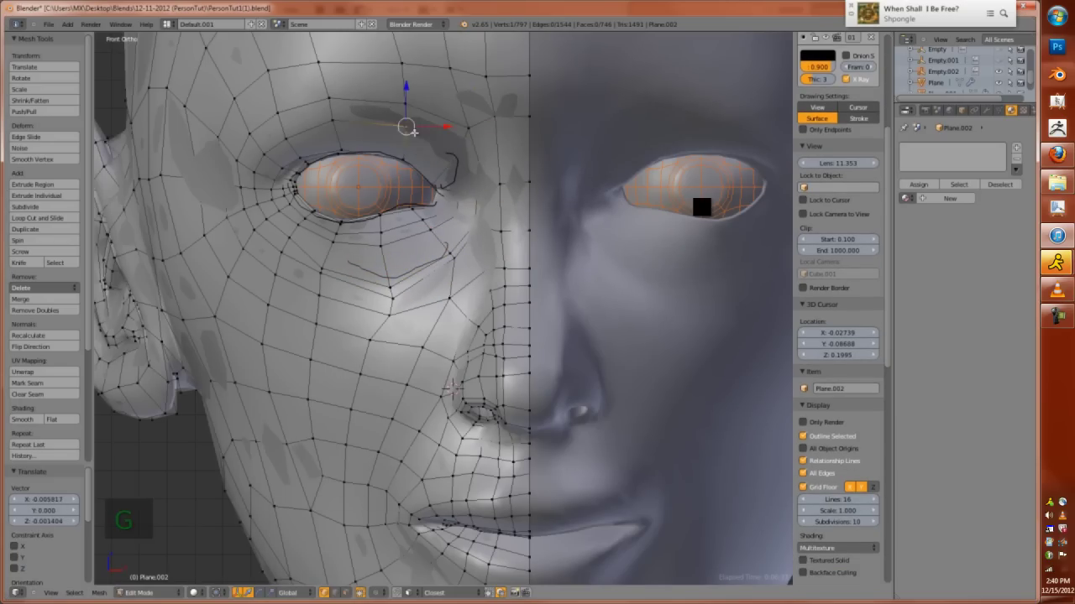
key(alt+s)
click(453, 147)
middle_drag(453, 147, 485, 206)
key(alt+s)
scroll(515, 257, down, 3)
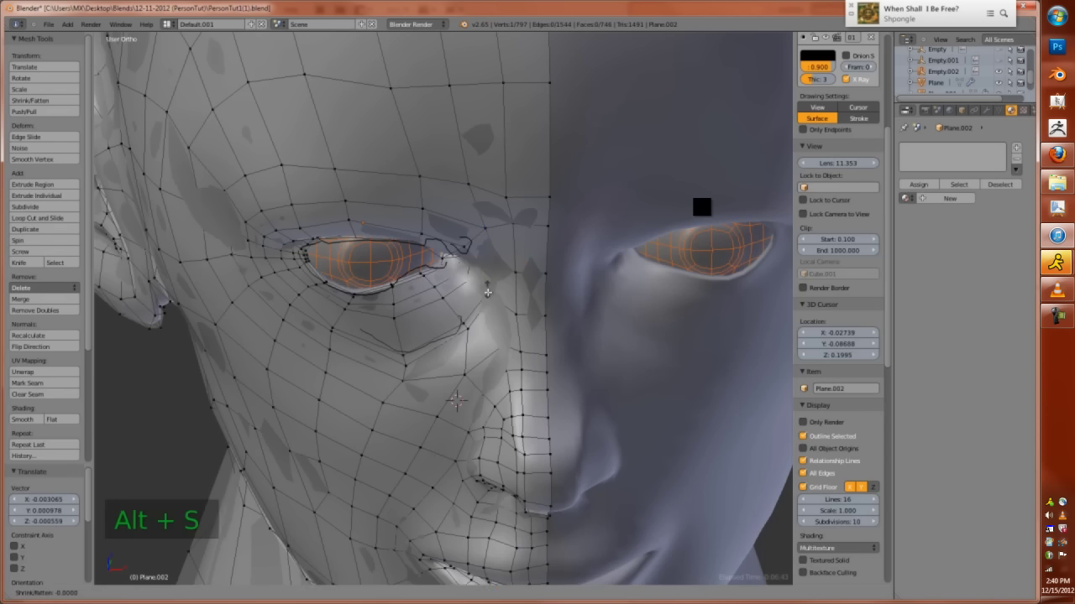
Select the vertices around the outer eye corner and slide them outward along their edges
key(Tab)
key(KP_1)
key(Tab)
scroll(351, 204, up, 5)
scroll(351, 204, up, 3)
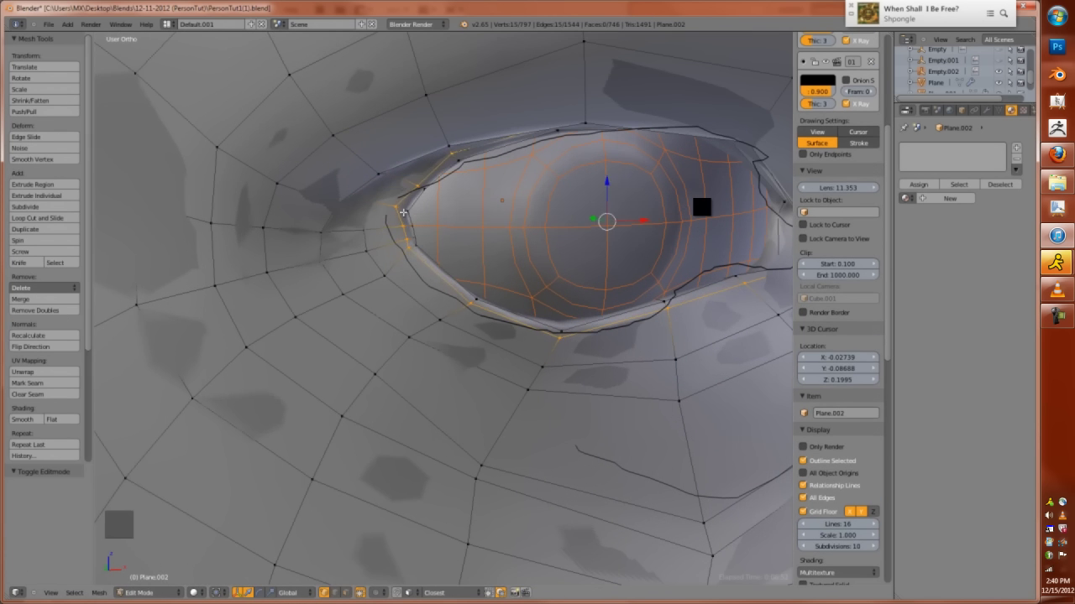
right_click(395, 228)
shift+right_click(408, 192)
key(ctrl+e)
key(ctrl+e)
key(Escape)
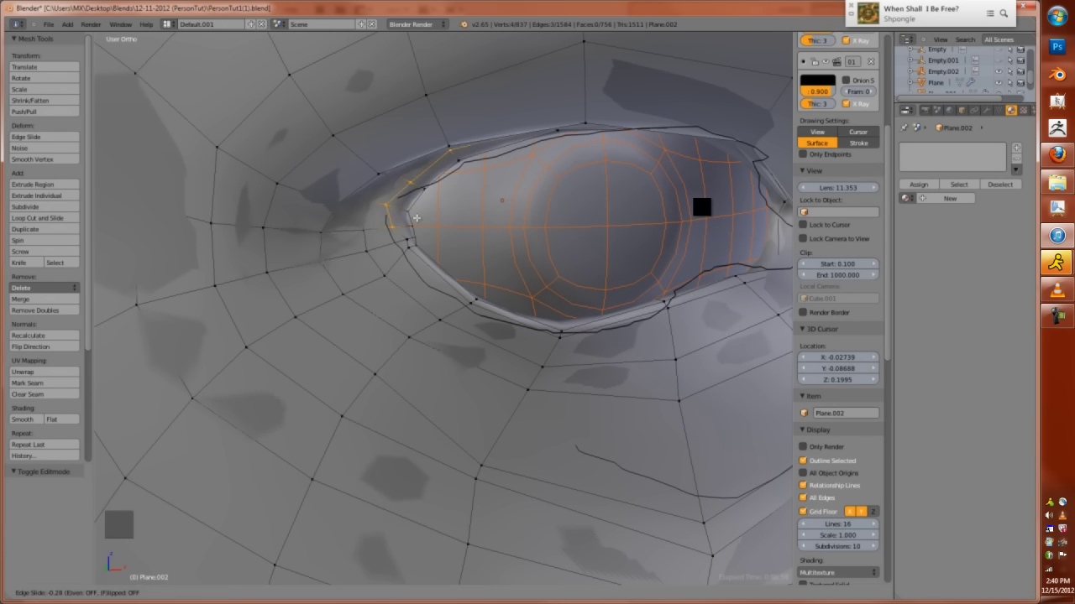
Reposition the four vertices along the upper eyelid fold
key(g)
click(361, 173)
middle_drag(361, 172, 534, 320)
scroll(534, 320, up, 4)
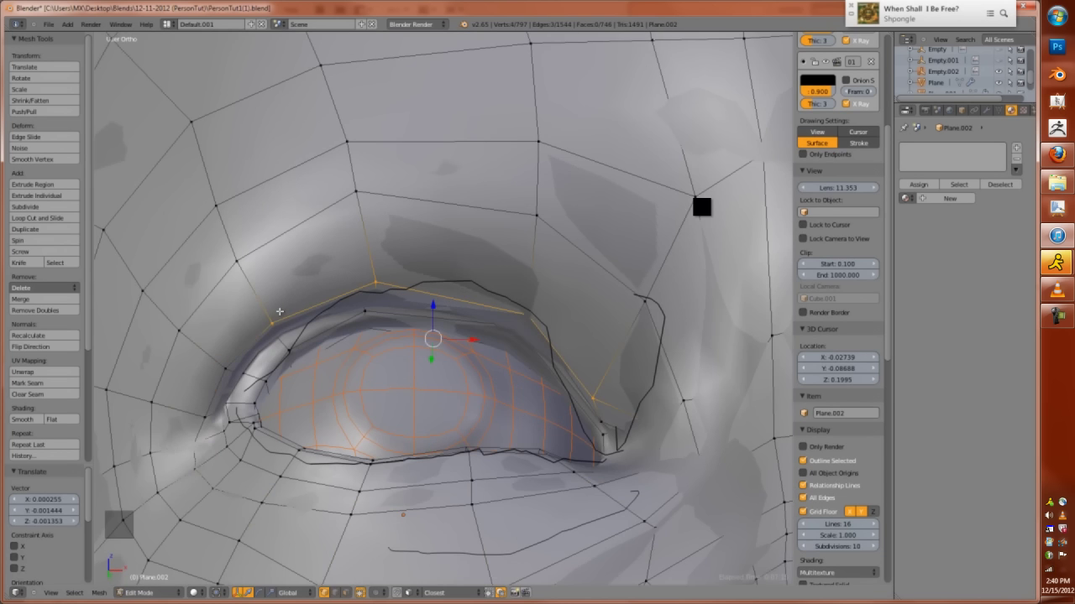
Set the head's subdivision level to 2 and return to editing the mesh
middle_drag(342, 451, 361, 453)
key(Tab)
key(KP_1)
key(ctrl+2)
key(Tab)
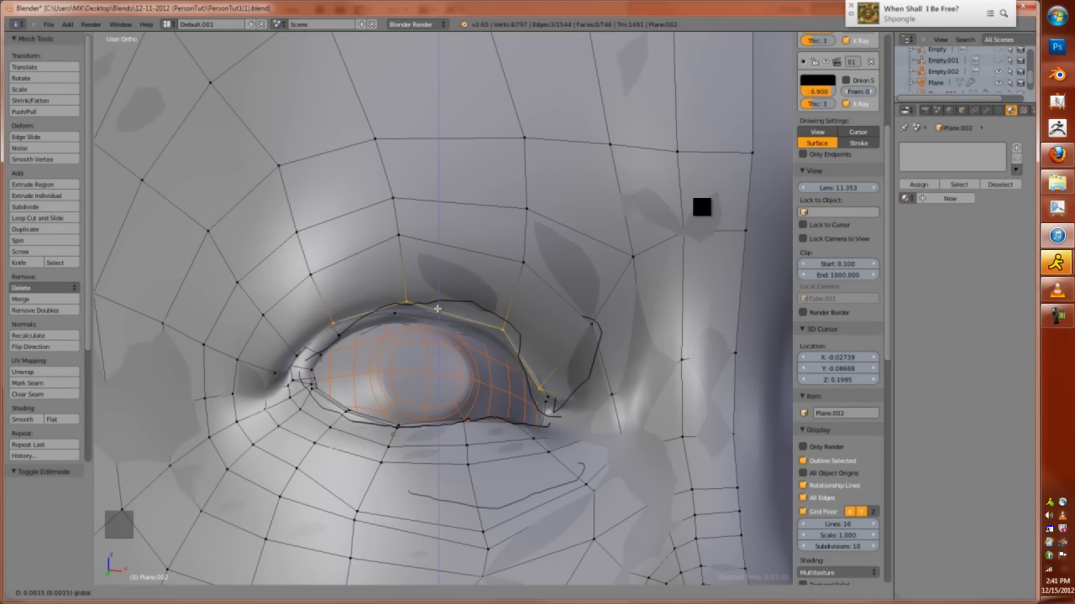
Check the eye area on the smoothed head and reposition the vertices along the brow
key(Tab)
middle_drag(470, 352, 336, 333)
key(Tab)
key(Escape)
key(KP_1)
key(Tab)
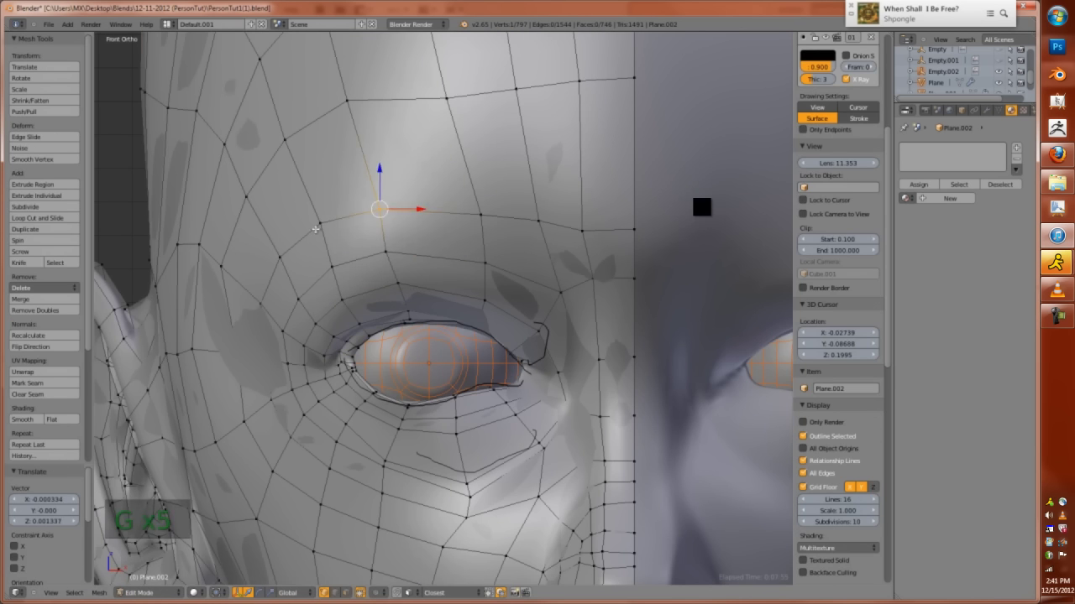
key(g)
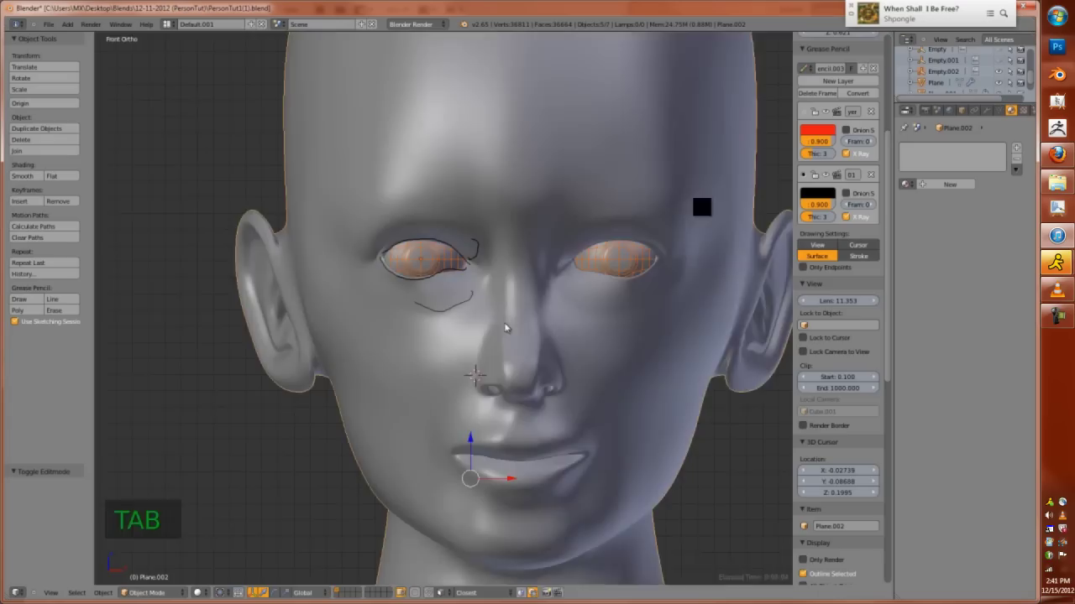
Move the vertices on the side of the nose above the nostril to reshape its wing
scroll(483, 336, up, 3)
key(Tab)
shift+middle_drag(504, 378, 540, 408)
key(KP_1)
click(562, 466)
key(g)
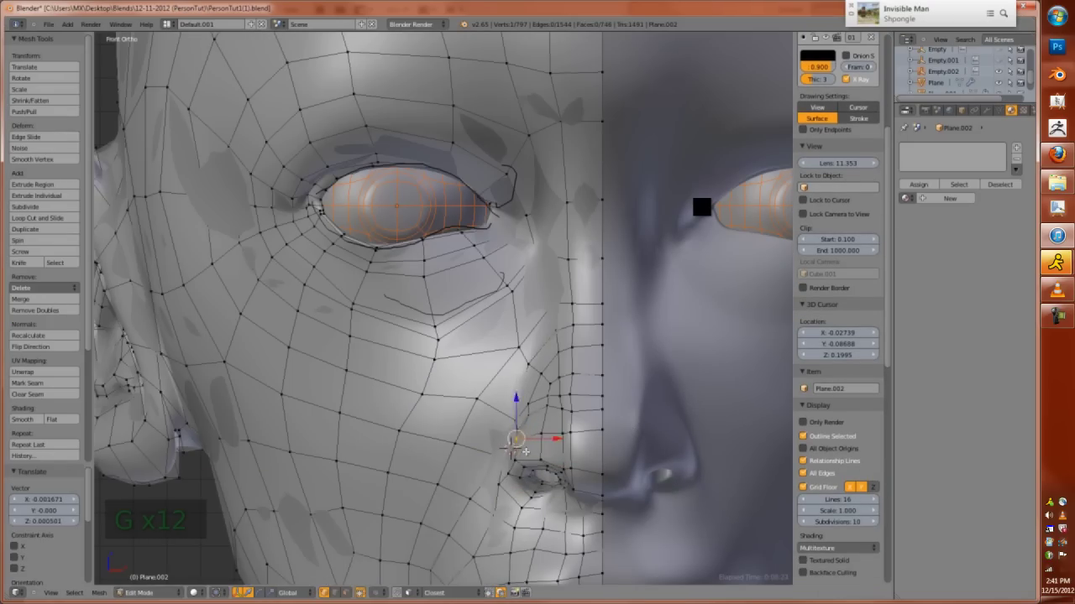
key(Tab)
key(Tab)
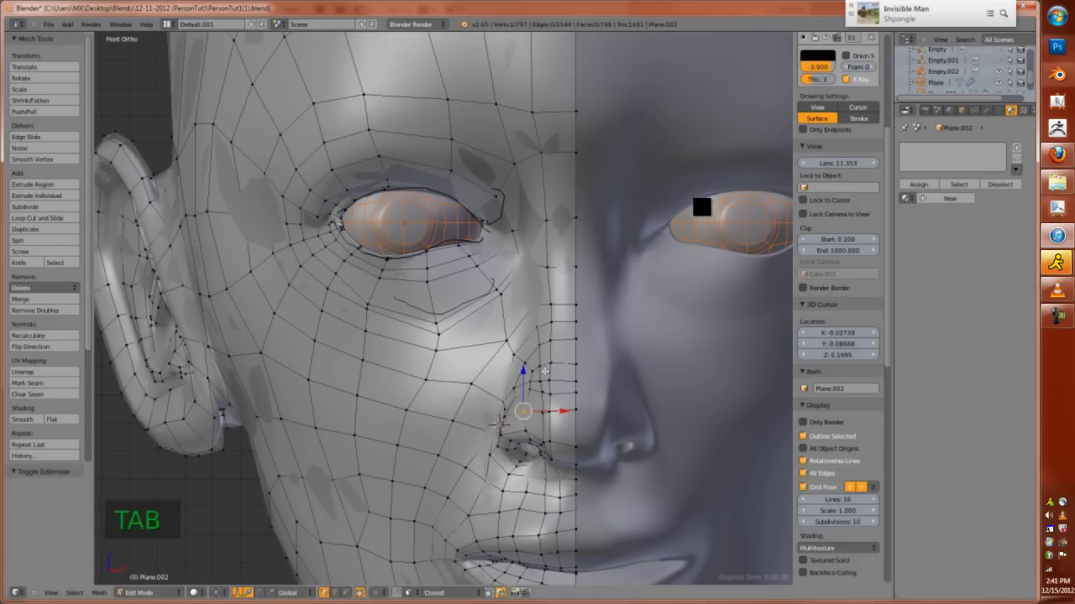
Adjust the vertices along the bridge of the nose and check the smoothed face
click(593, 374)
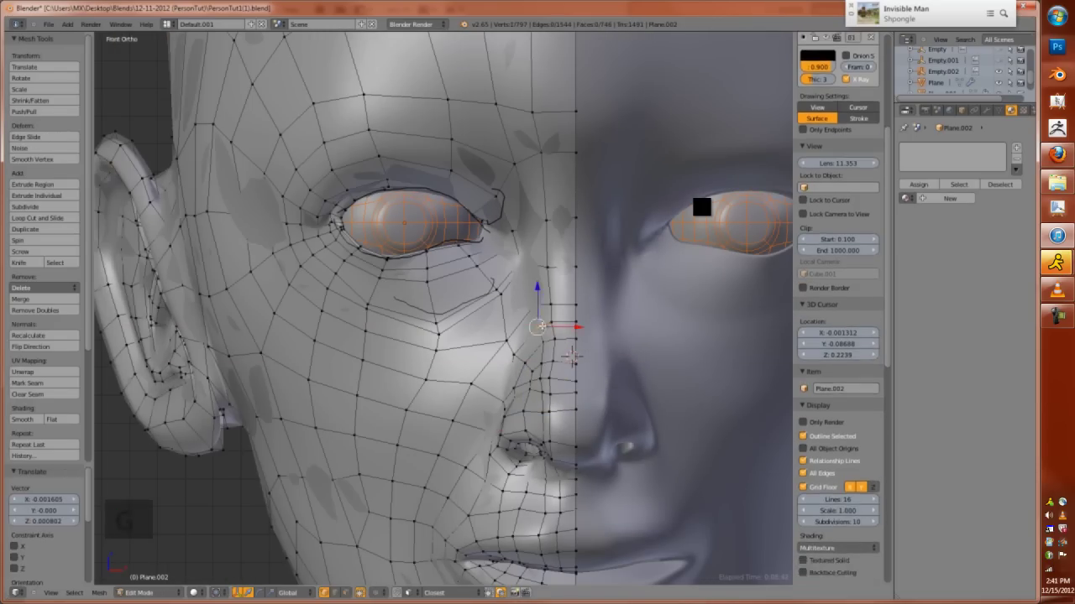
right_click(531, 210)
key(Tab)
scroll(571, 357, down, 5)
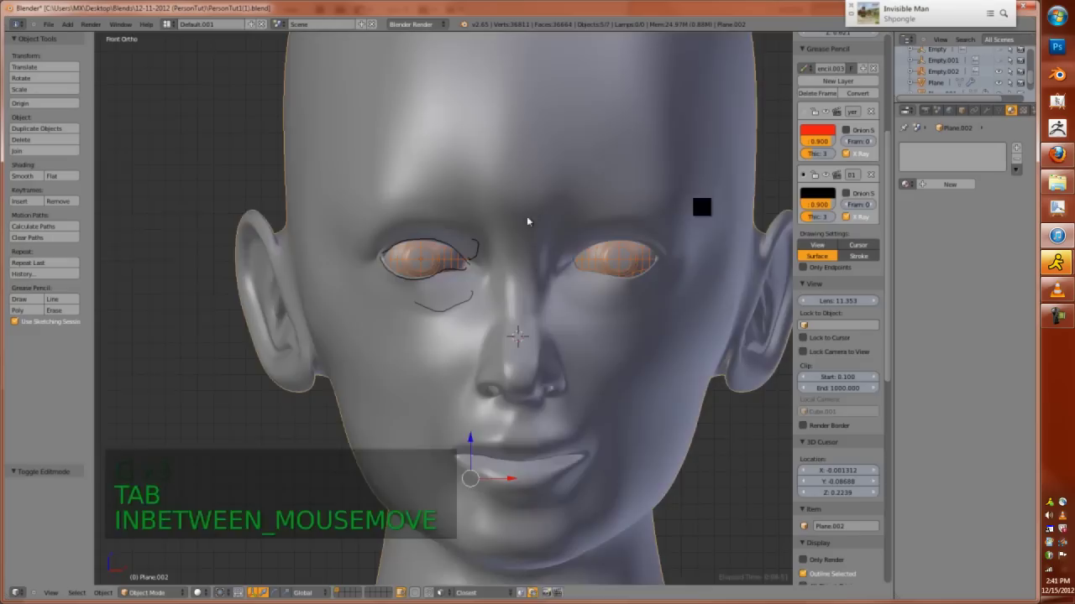
Reposition the vertices at the tip of the nose in Edit Mode
key(Tab)
scroll(556, 115, up, 6)
key(g)
click(553, 116)
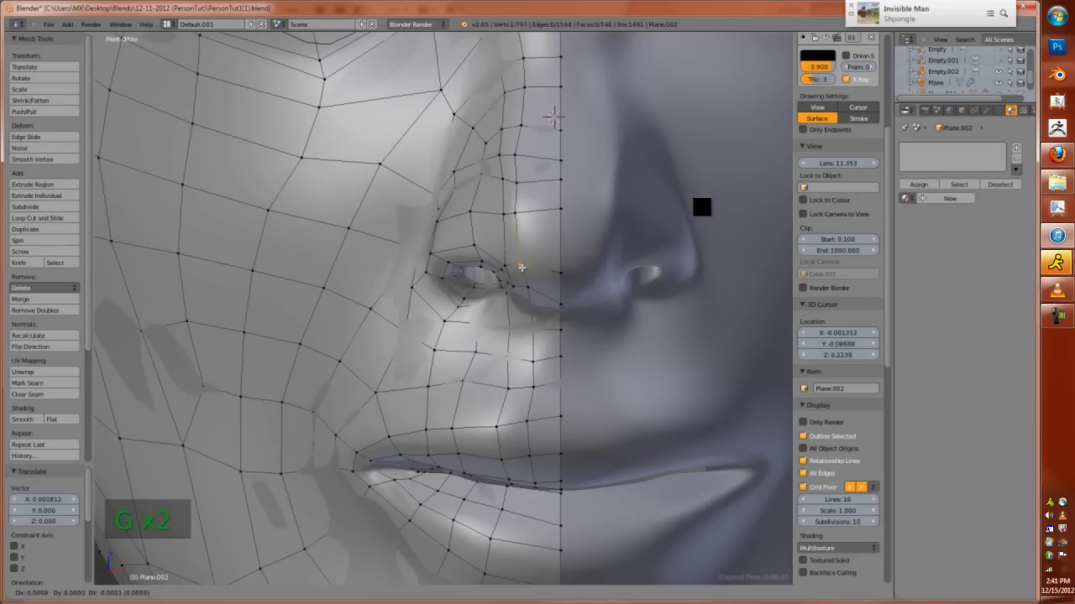
click(534, 311)
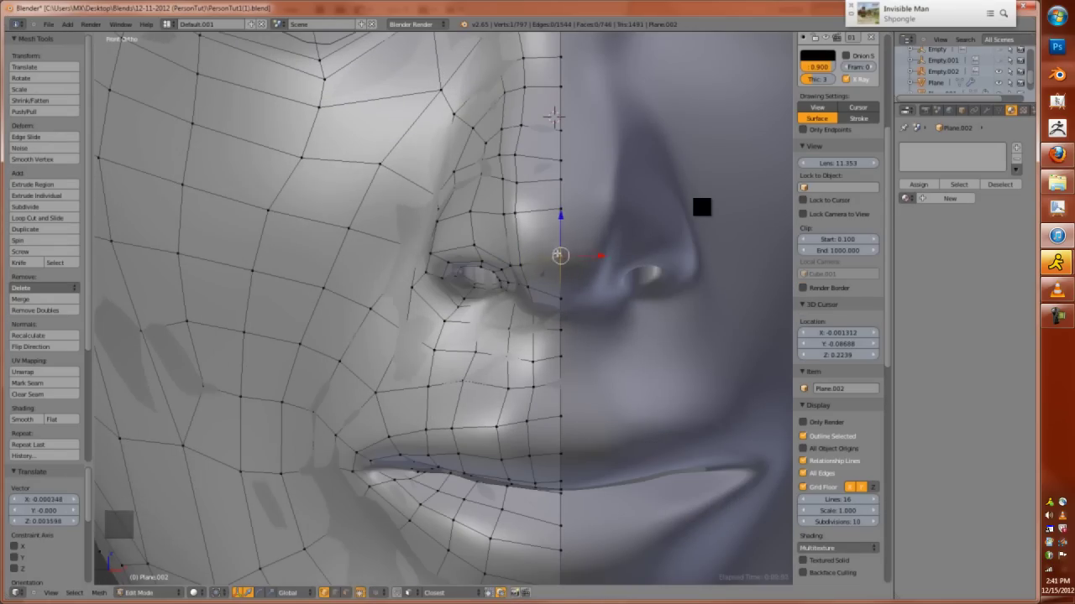
Adjust the nose tip from an angled view and check the result from the front
middle_drag(531, 249, 638, 277)
key(g)
click(648, 287)
key(KP_1)
key(Tab)
key(Tab)
Knife a new edge line across the side of the nose above the nostril, from tip to wing
click(987, 110)
middle_drag(554, 118, 587, 210)
key(a)
key(k)
key(Return)
scroll(636, 256, up, 2)
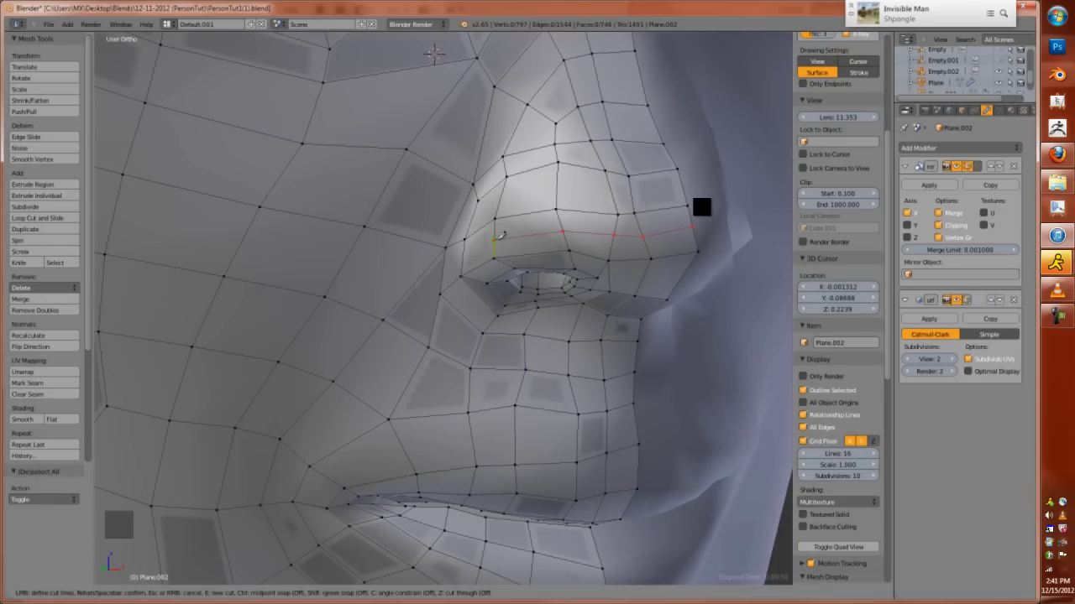
key(Return)
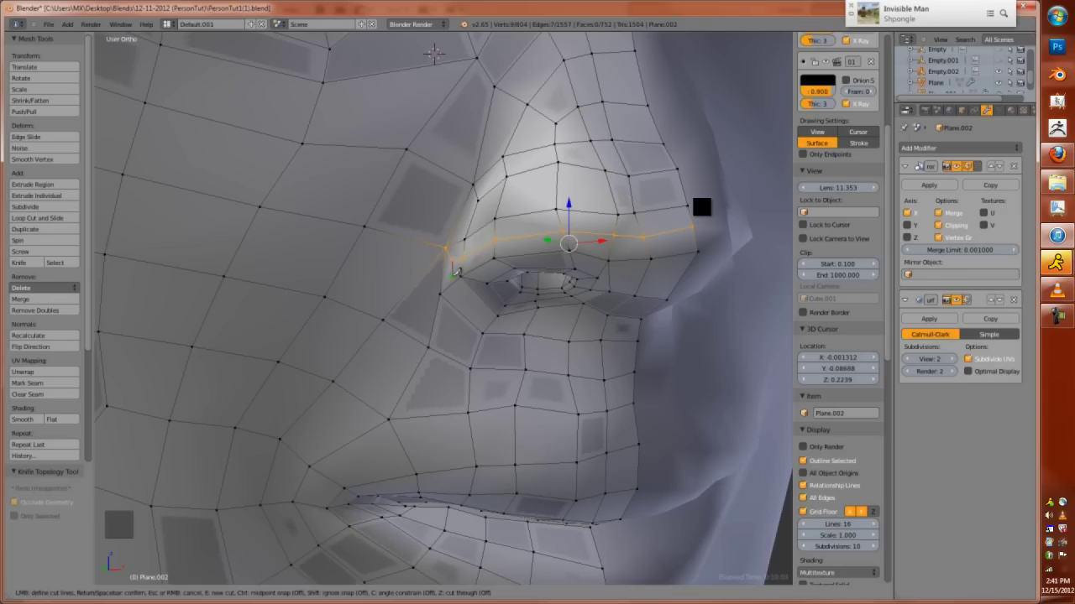
Cut a short connecting edge with the Knife along the outer crease of the nostril wing
key(a)
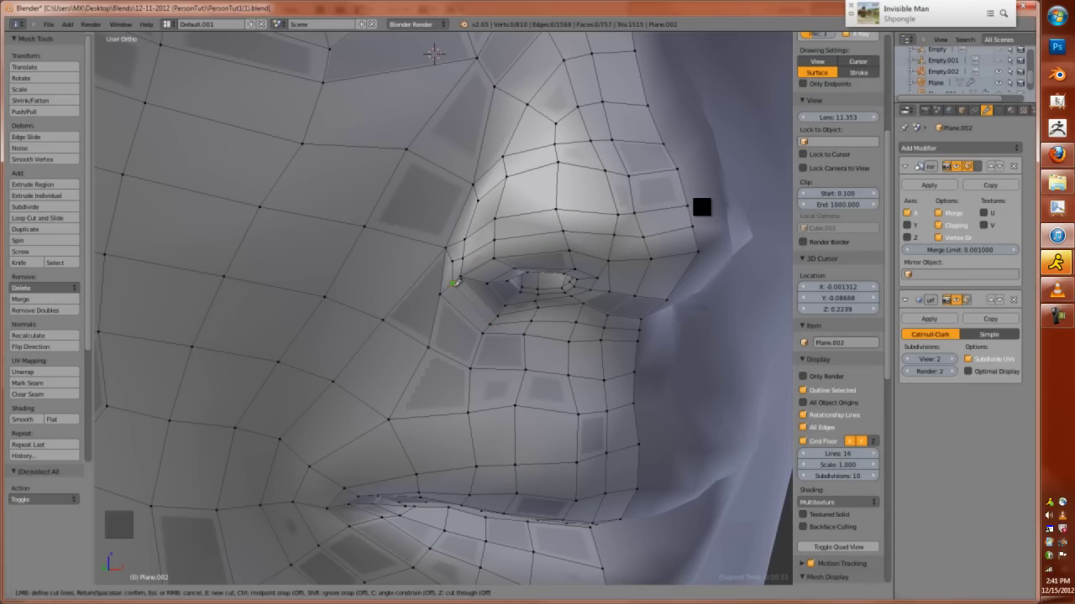
click(453, 283)
click(443, 241)
key(Return)
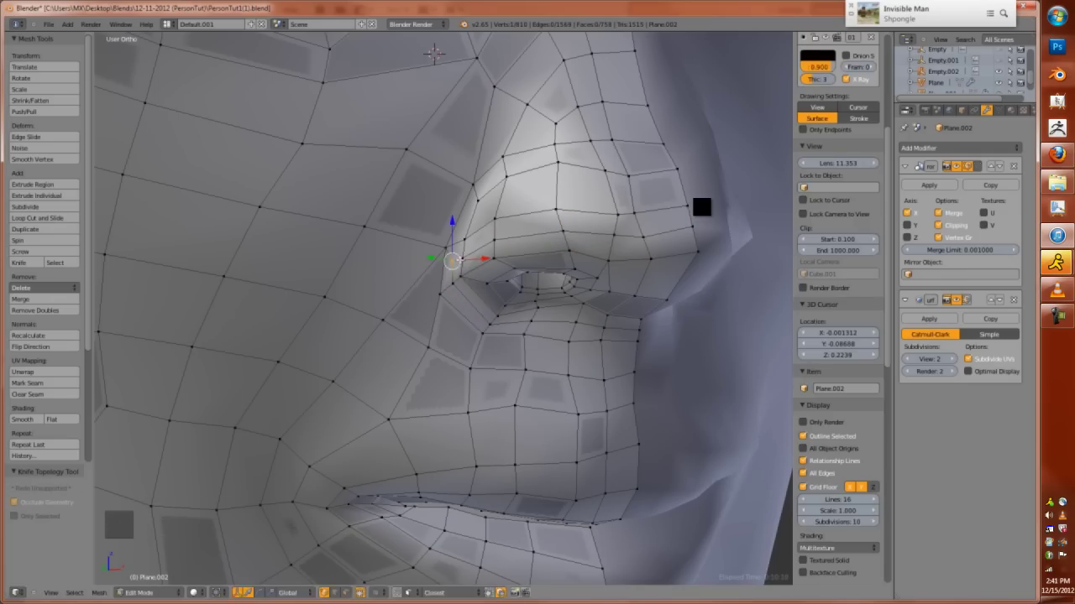
Slide the edge row across the side of the nose above the nostril and offset it about -0.0008 with Shrink/Fatten
key(ctrl+r)
key(Tab)
key(Tab)
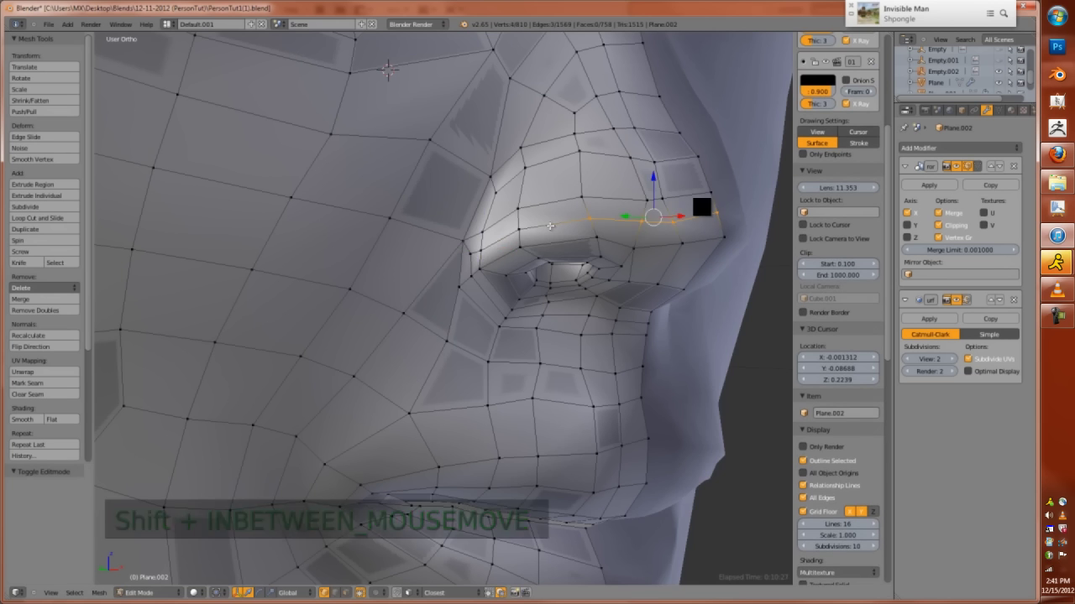
key(ctrl+e)
click(453, 243)
key(alt+s)
click(490, 297)
Reposition the vertices along the underside of the nose and around the nostril from the front view
key(KP_1)
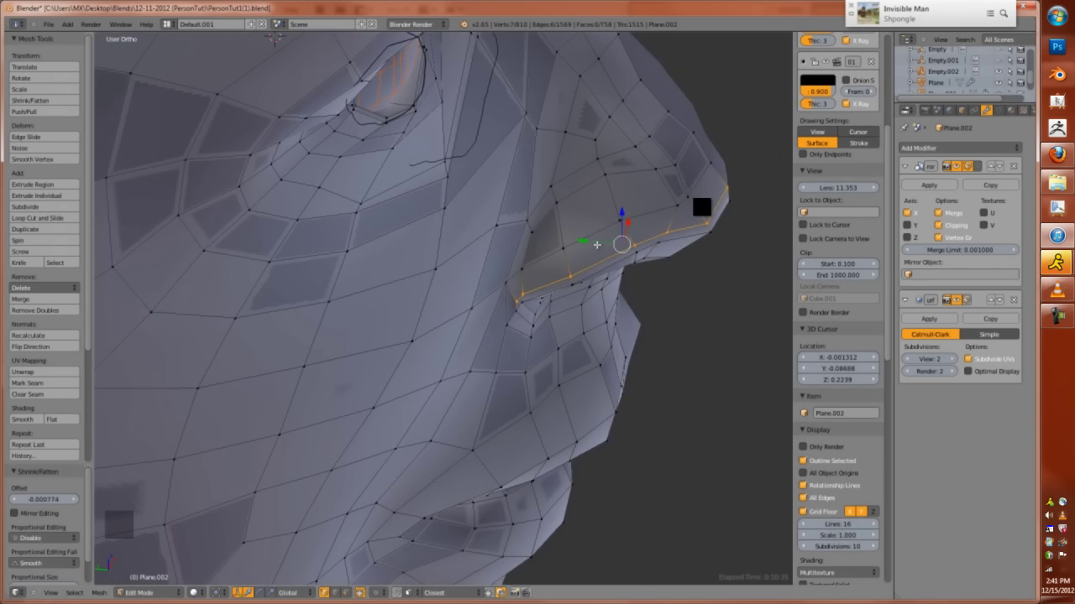
key(Tab)
key(Tab)
key(g)
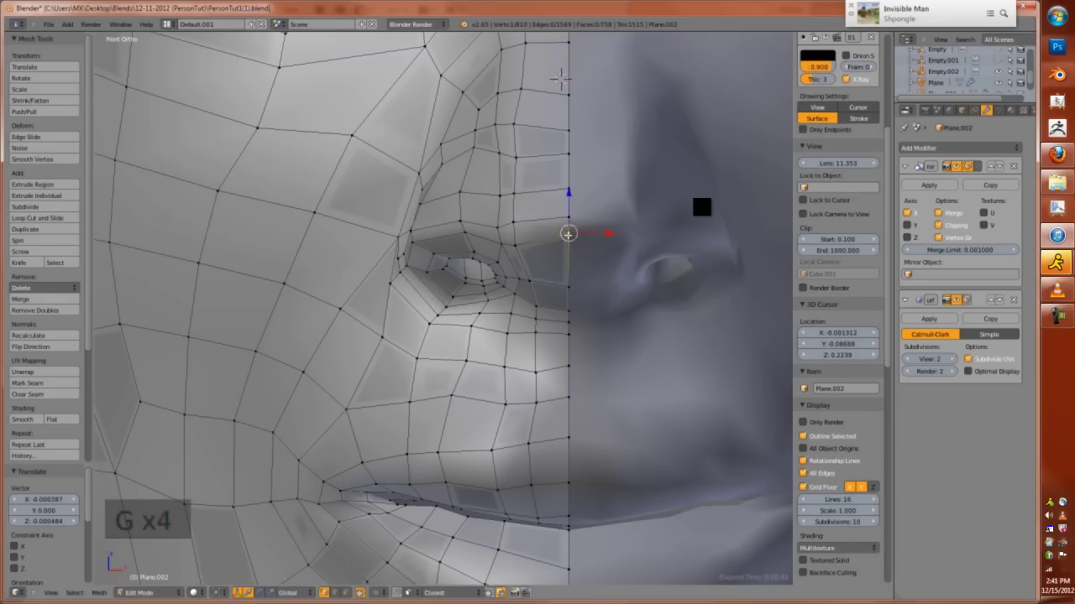
key(Tab)
key(Tab)
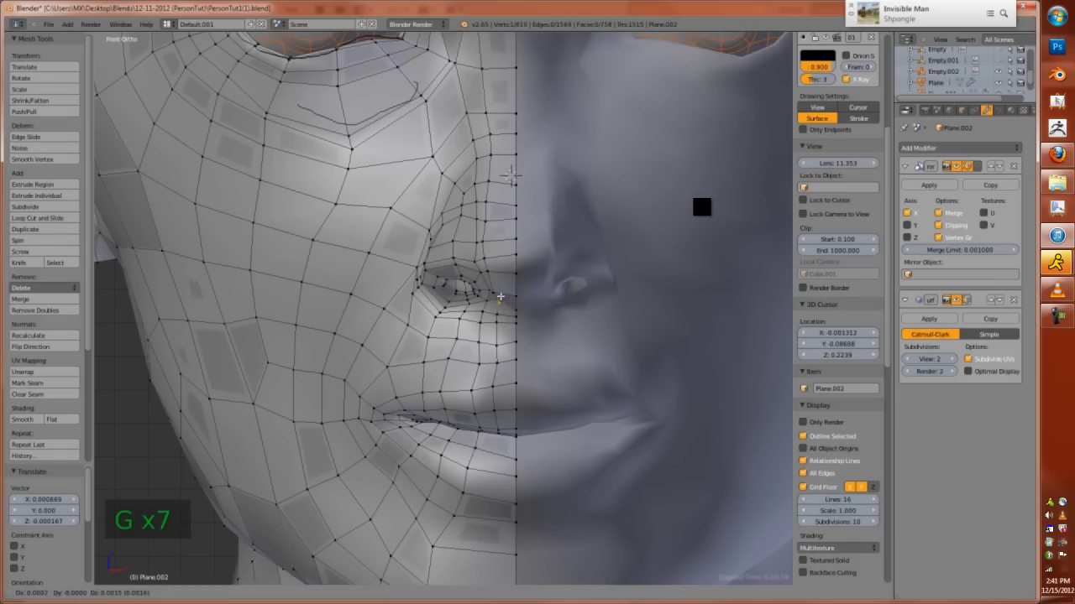
key(Tab)
key(Tab)
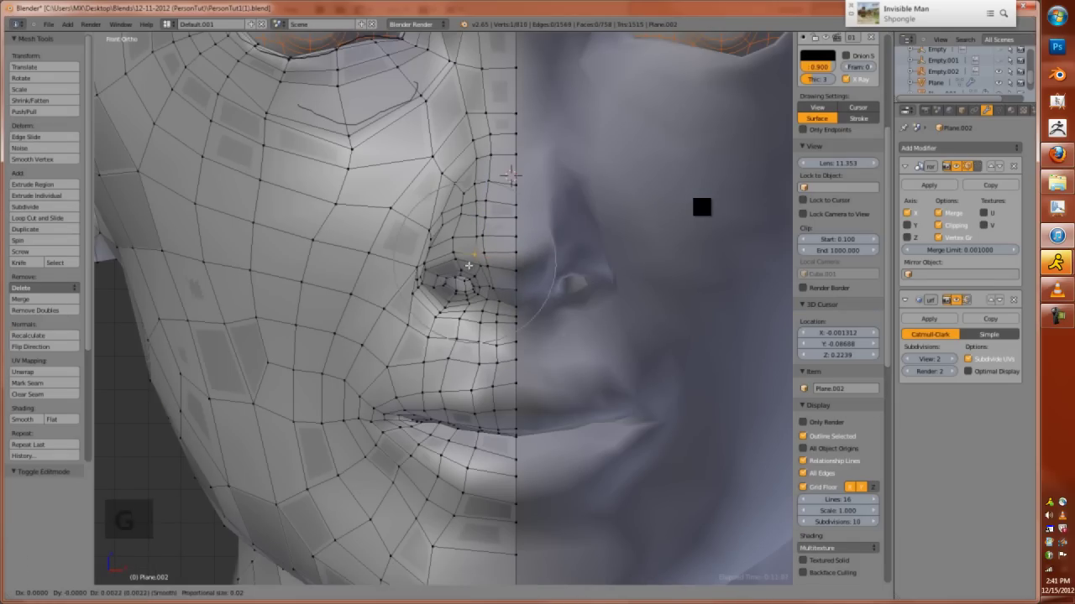
Try to move and scale the vertices above the nostril with proportional editing, and undo both changes
key(g)
key(s)
key(ctrl+z)
key(ctrl+z)
Adjust the edge loop along the lower rim of the nostril and check the smoothed nose from the front
alt+drag(487, 312, 504, 353)
key(x)
click(504, 424)
key(Tab)
key(Tab)
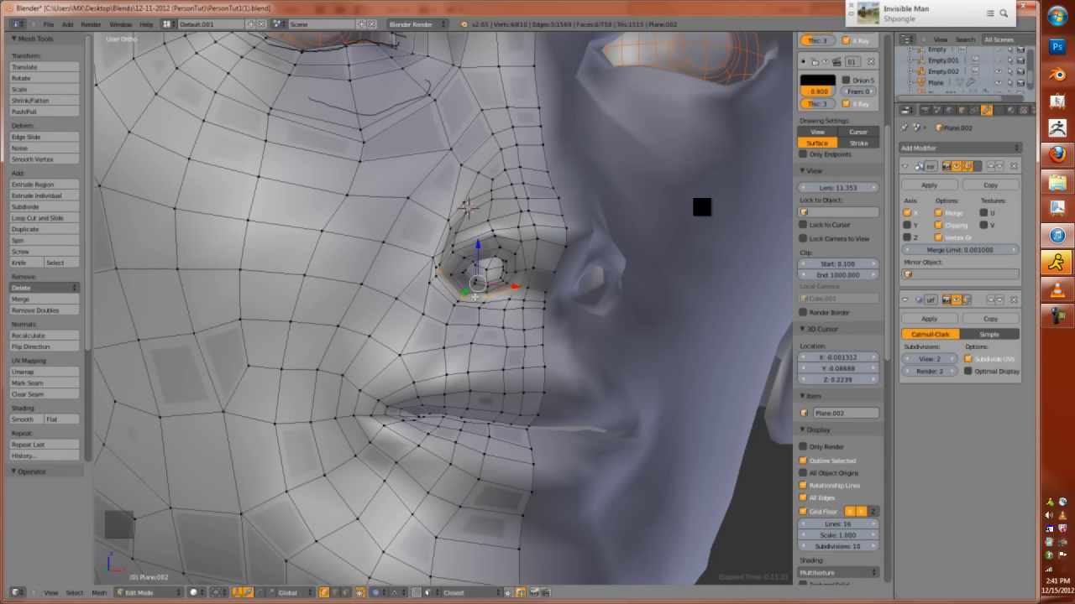
scroll(480, 298, up, 2)
alt+right_click(487, 300)
scroll(495, 293, up, 1)
click(524, 349)
key(Tab)
key(KP_1)
Move a vertex on the outer nostril wing and lower a vertex on the upper lip from the front view
key(Tab)
right_click(395, 267)
key(g)
key(Tab)
scroll(470, 352, down, 3)
key(Tab)
ctrl+scroll(497, 412, down, 3)
key(g)
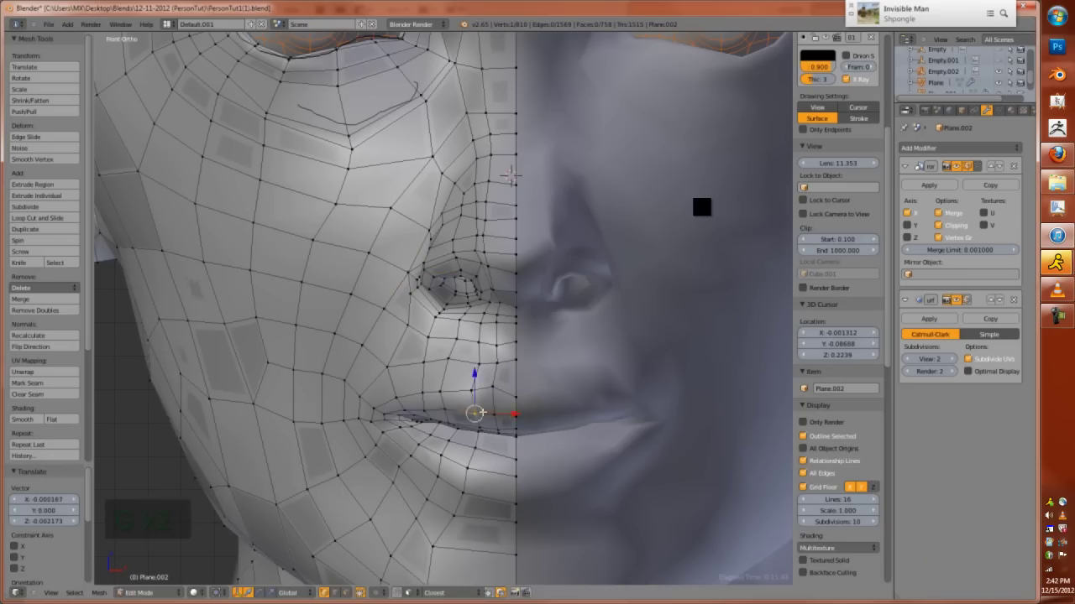
key(Tab)
key(Tab)
Add an edge loop around the mouth close to the outline of the lips
middle_drag(510, 174, 471, 437)
scroll(456, 466, up, 2)
key(ctrl+e)
click(465, 453)
click(475, 439)
Reposition the vertices at the corner of the mouth from the front, an angled and the left view
key(KP_1)
key(g)
click(517, 384)
middle_drag(517, 384, 569, 389)
key(g)
click(554, 395)
key(KP_1)
key(ctrl+KP_3)
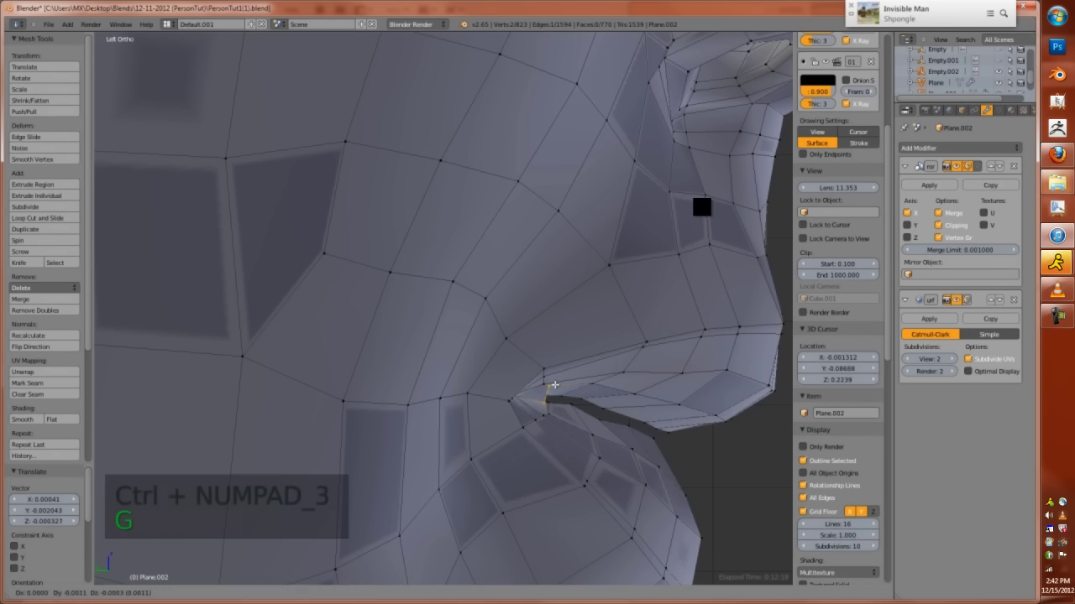
key(g)
click(594, 398)
Select the inner boundary loop of the lips and extrude it back into the mouth from the left view
alt+right_click(613, 413)
scroll(840, 168, up, 1)
key(z)
key(z)
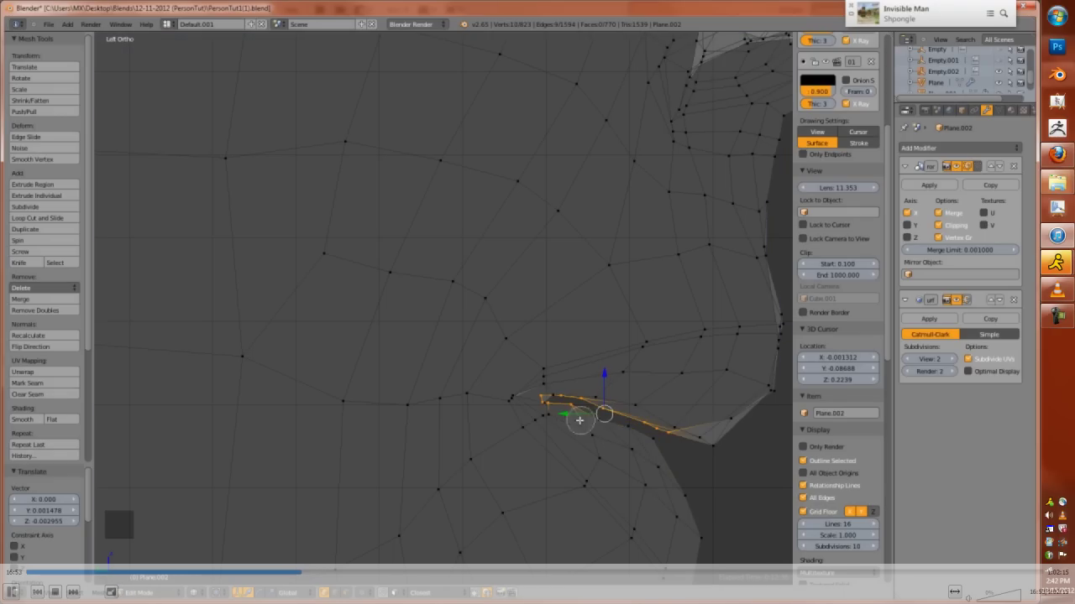
key(z)
key(Tab)
key(Tab)
key(z)
key(e)
click(612, 489)
Isolate the extruded lip edge, spread its vertices apart one by one from the side, and unhide the mesh
key(shift+h)
key(ctrl+KP_1)
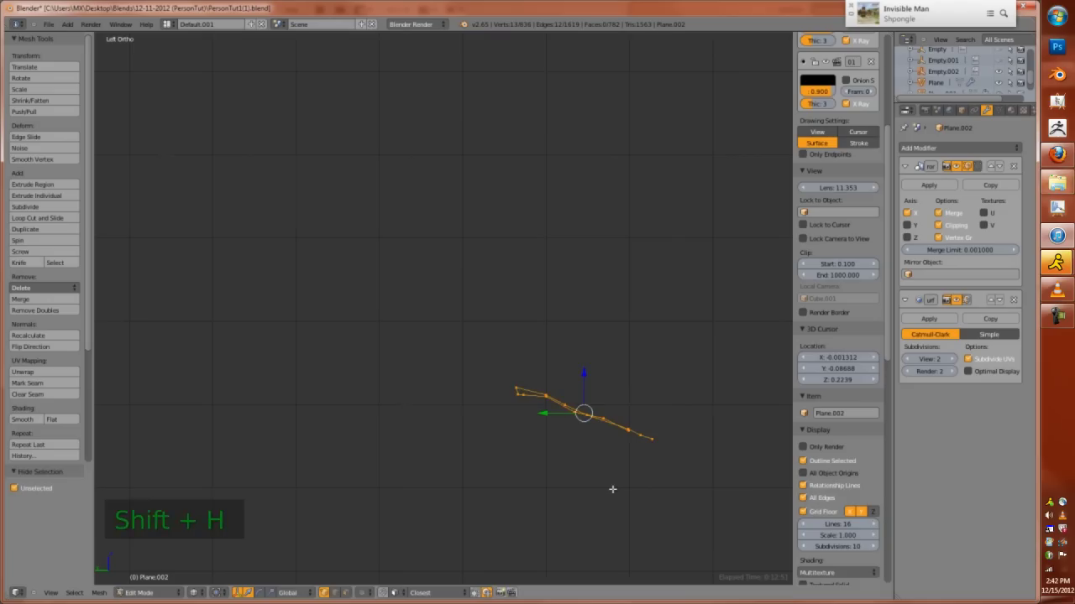
key(g)
key(g)
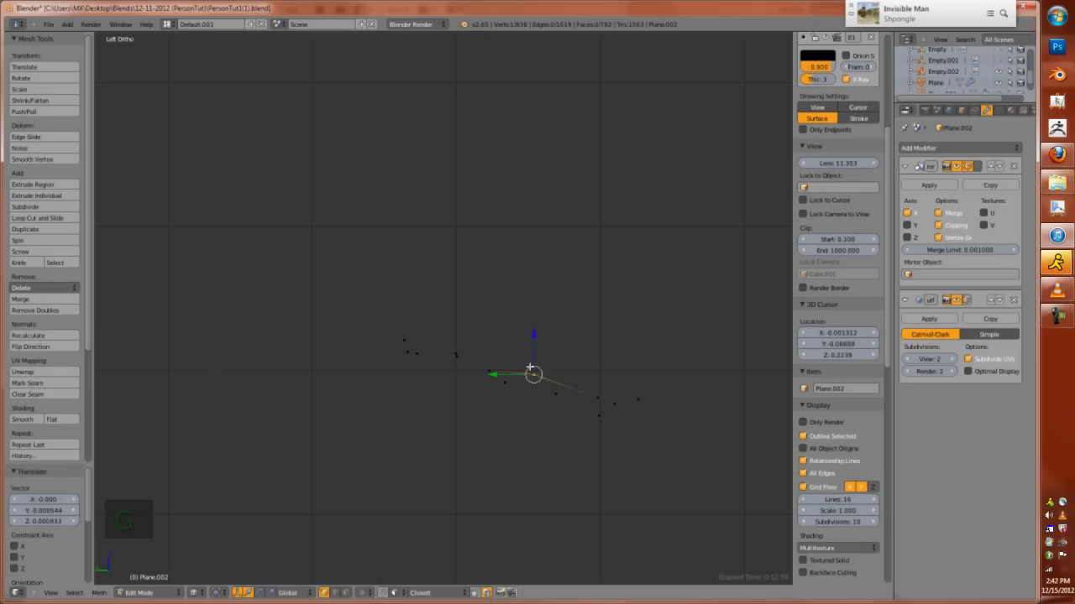
key(g)
key(g)
click(423, 350)
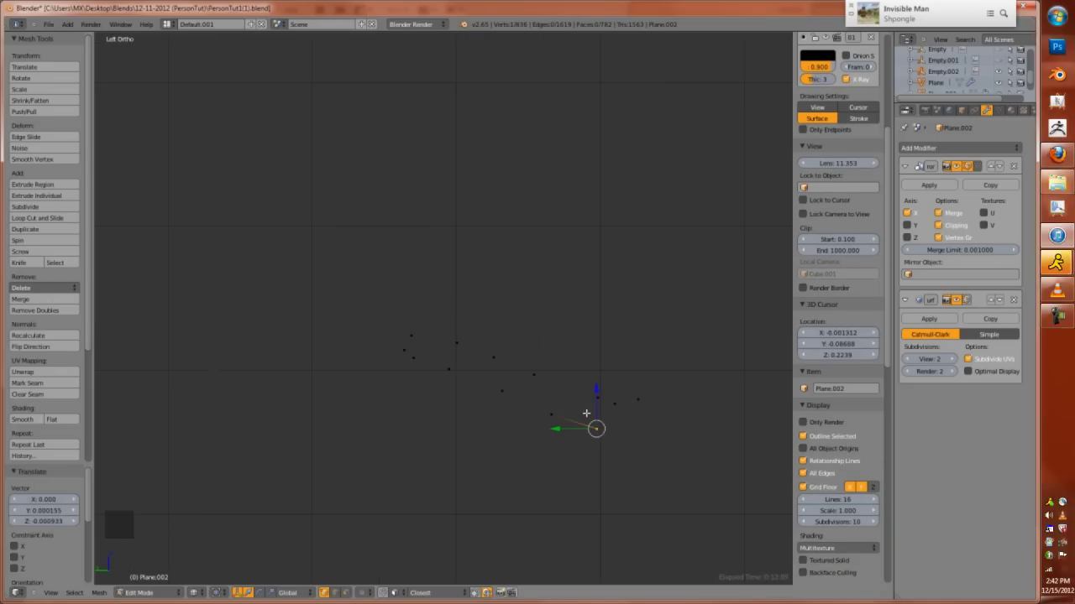
key(alt+h)
Extrude the inner lip boundary a second time, about 0.0027 in Y and 0.0012 in Z, into the mouth
key(KP_1)
key(KP_Decimal)
key(ctrl+KP_3)
key(g)
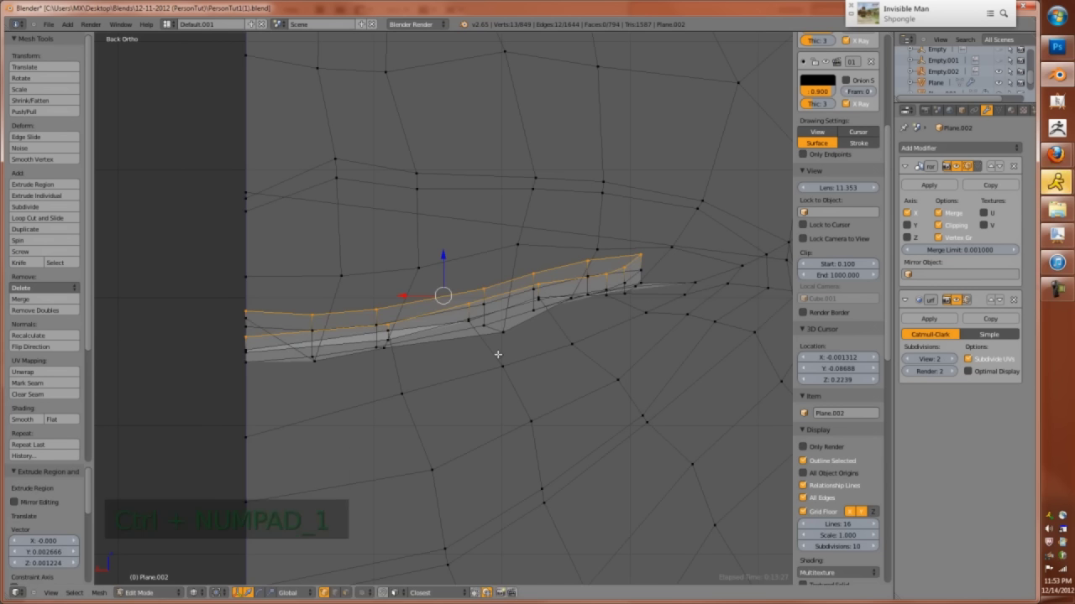
Isolate the second lip extrusion, open up its upper and lower vertices from the back view, and unhide the head
key(shift+h)
right_drag(245, 304, 245, 282)
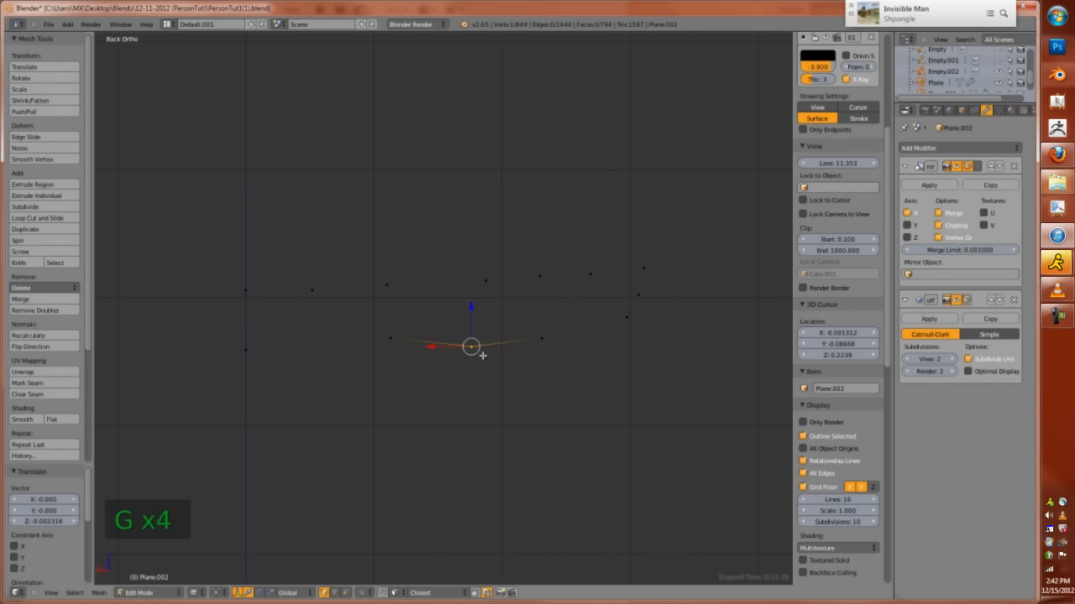
key(alt+h)
key(Tab)
middle_drag(543, 291, 337, 288)
key(KP_1)
key(Tab)
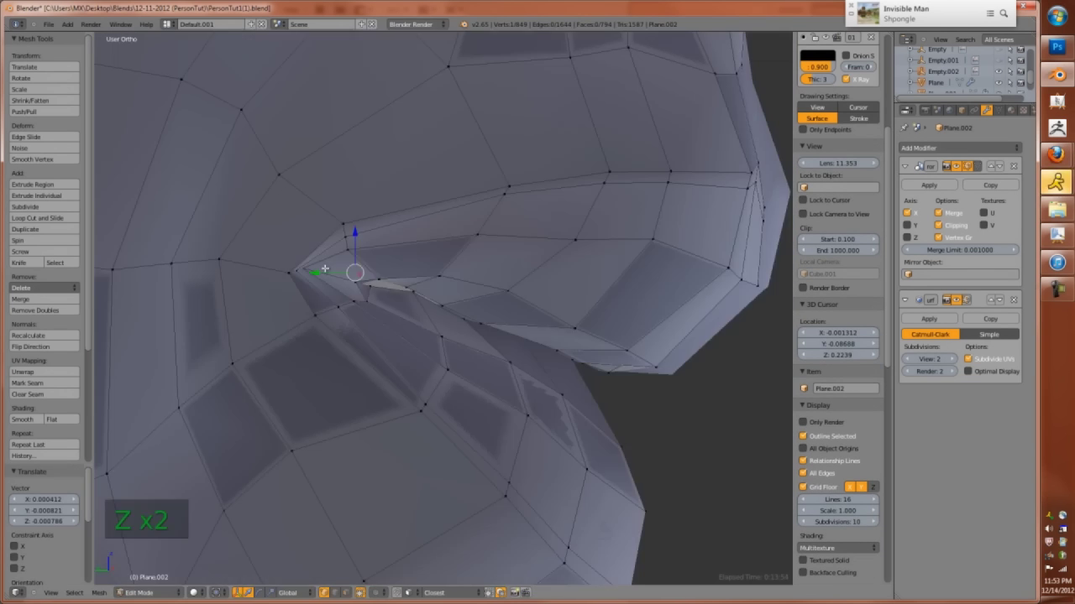
Move the inner vertices at the corner of the mouth into place in wireframe shading from an angled view
key(g)
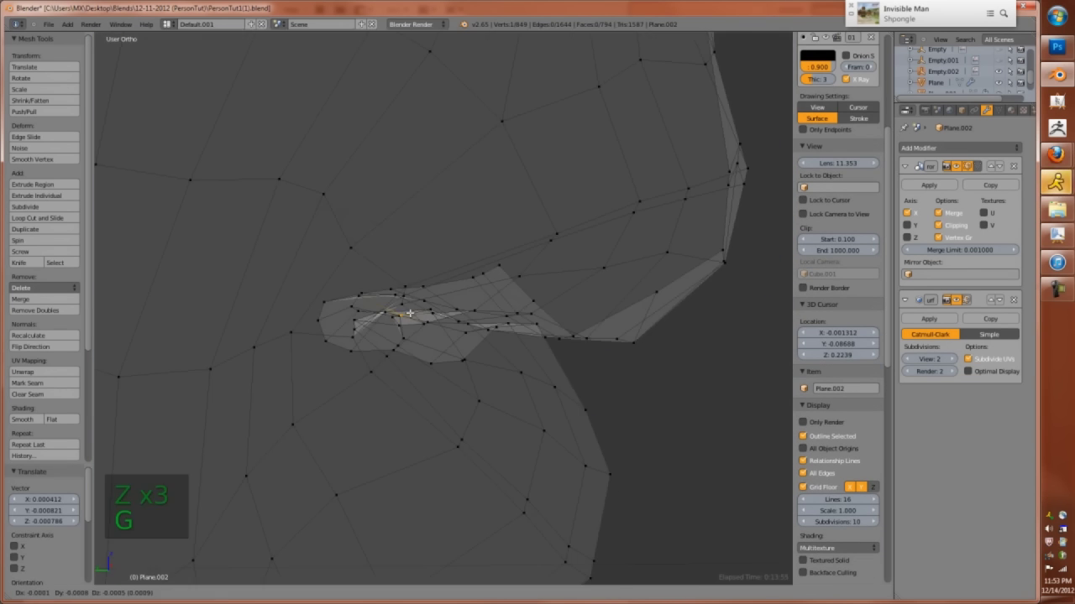
click(398, 302)
middle_drag(397, 303, 382, 323)
key(g)
click(379, 321)
Shift the upper lip edge vertices near the mouth corner from the left view
key(ctrl+KP_3)
key(g)
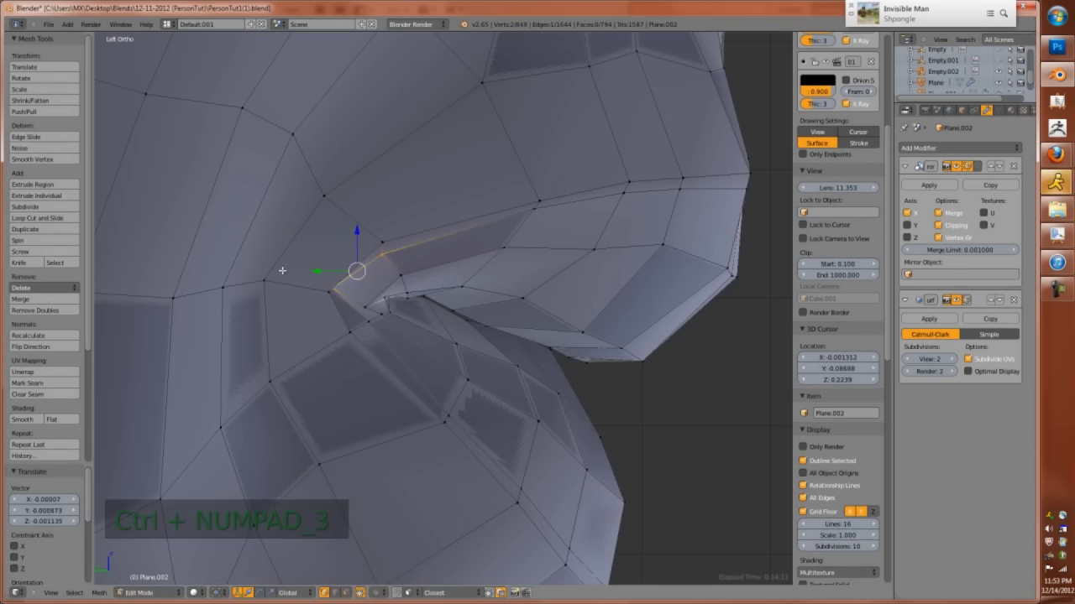
key(z)
key(z)
key(g)
key(g)
click(377, 300)
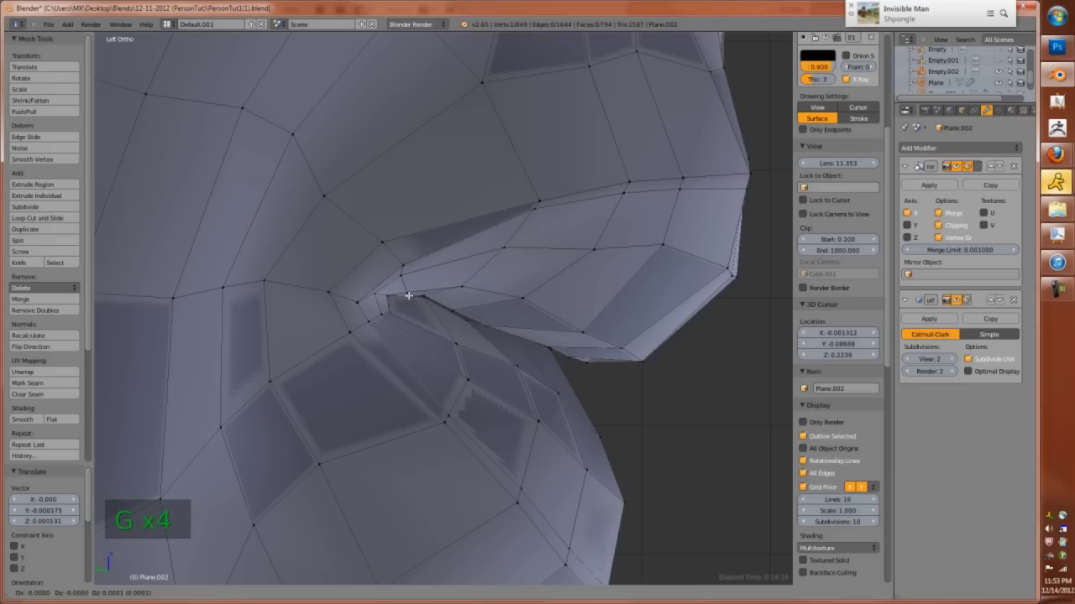
Reshape the outline of the lower lip by moving its border vertices from the front view
key(Tab)
key(KP_1)
key(Tab)
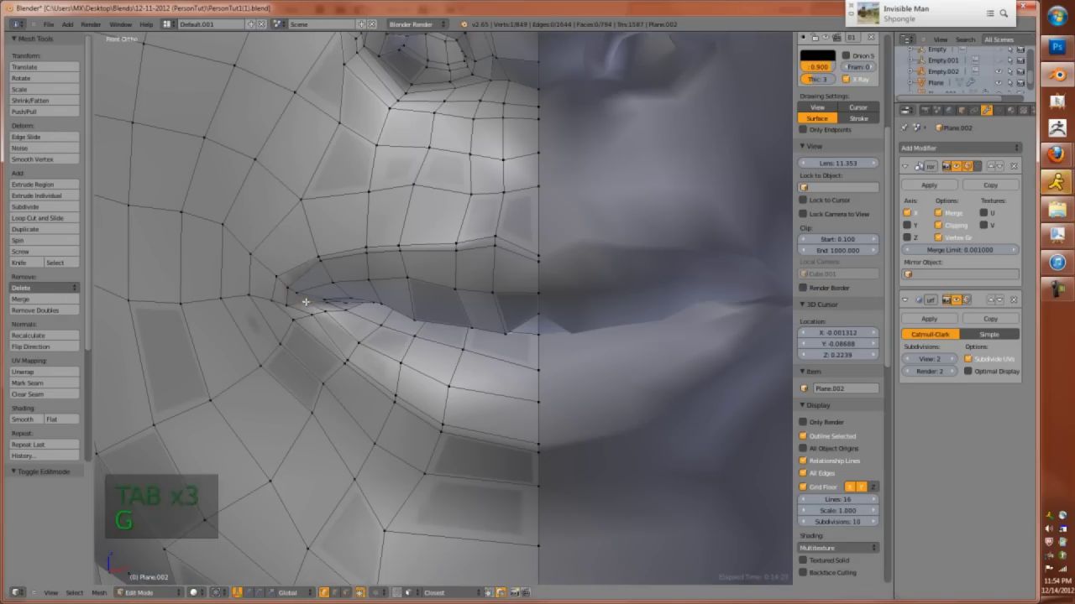
right_click(539, 448)
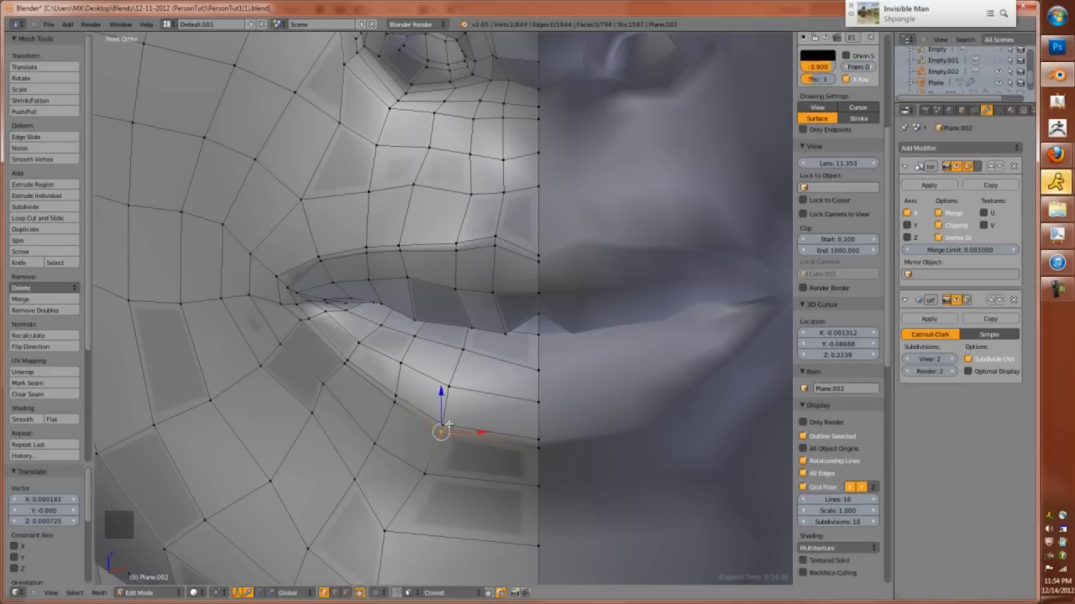
key(g)
Select three neighbouring vertices along the lower lip and move them together along the Y axis
middle_drag(523, 352, 315, 307)
shift+right_click(516, 386)
shift+right_click(477, 372)
shift+right_click(435, 361)
key(g)
key(y)
click(455, 370)
Check the smoothed mouth from the front and move the vertices at the corner of the lips
key(Tab)
key(KP_5)
key(KP_1)
key(Tab)
right_click(296, 296)
key(g)
key(g)
click(312, 311)
Move a vertex in the skin area between the upper lip and the nose
key(Tab)
key(Tab)
right_click(518, 217)
key(g)
click(519, 218)
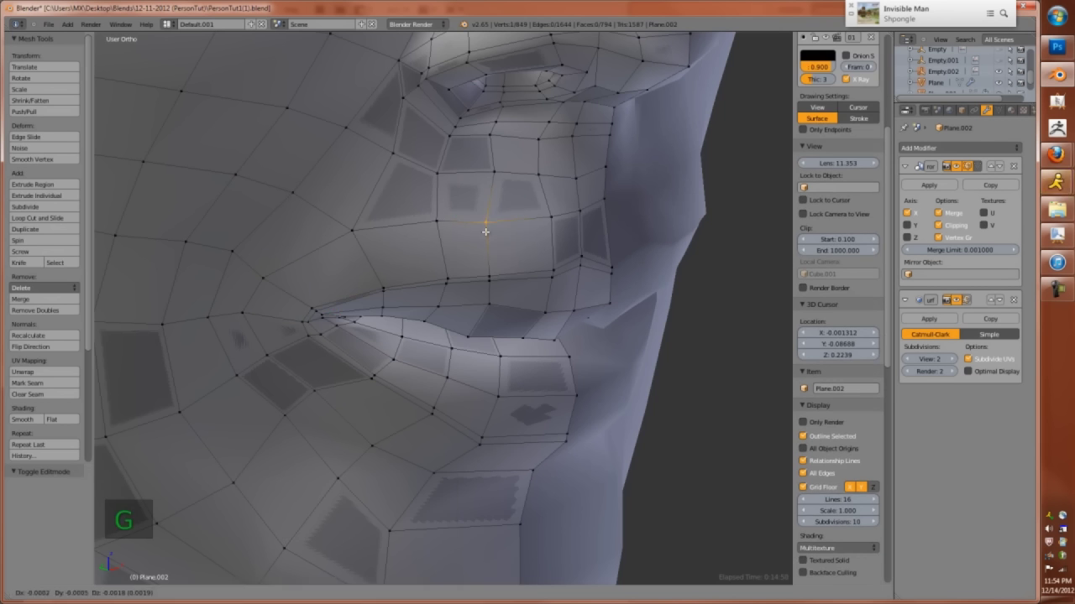
Review the whole head without the edit mesh and switch it to Sculpt Mode
key(Tab)
scroll(434, 223, down, 3)
key(a)
scroll(408, 230, down, 3)
middle_drag(408, 230, 397, 249)
scroll(397, 250, up, 3)
key(Tab)
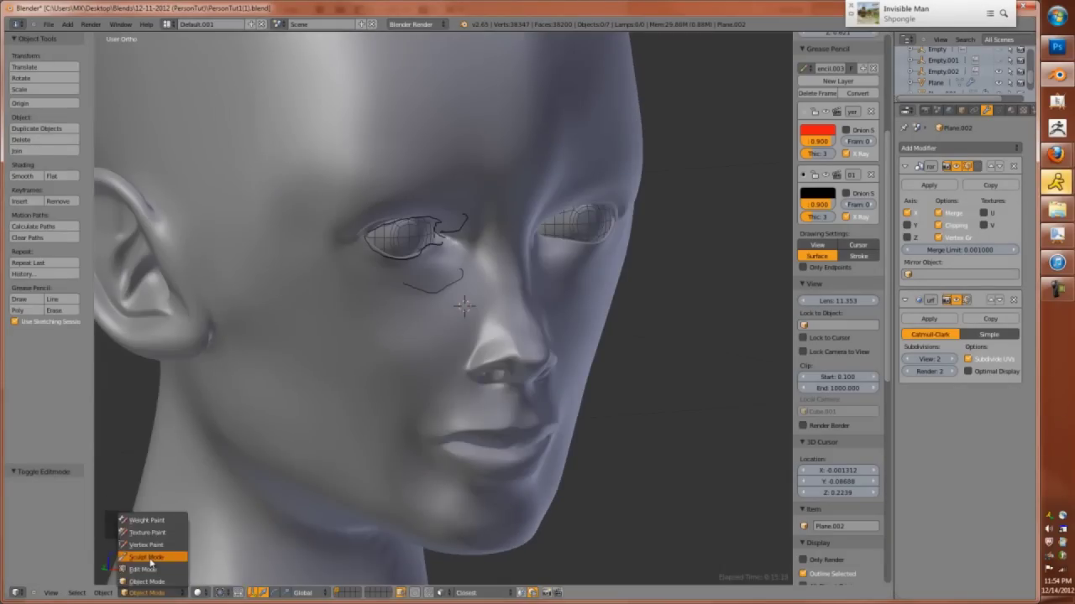
click(147, 556)
Sculpt the cheek and jaw area with the Clay brush, setting its radius to 75
key(KP_1)
scroll(399, 403, up, 4)
key(bracketleft)
key(bracketright)
key(bracketright)
key(bracketright)
key(bracketright)
key(bracketright)
key(bracketright)
key(bracketright)
key(bracketright)
scroll(413, 416, down, 4)
mouse_move(370, 420)
middle_down()
mouse_move(413, 415)
mouse_move(391, 448)
mouse_move(483, 459)
middle_up()
key(bracketleft)
key(bracketleft)
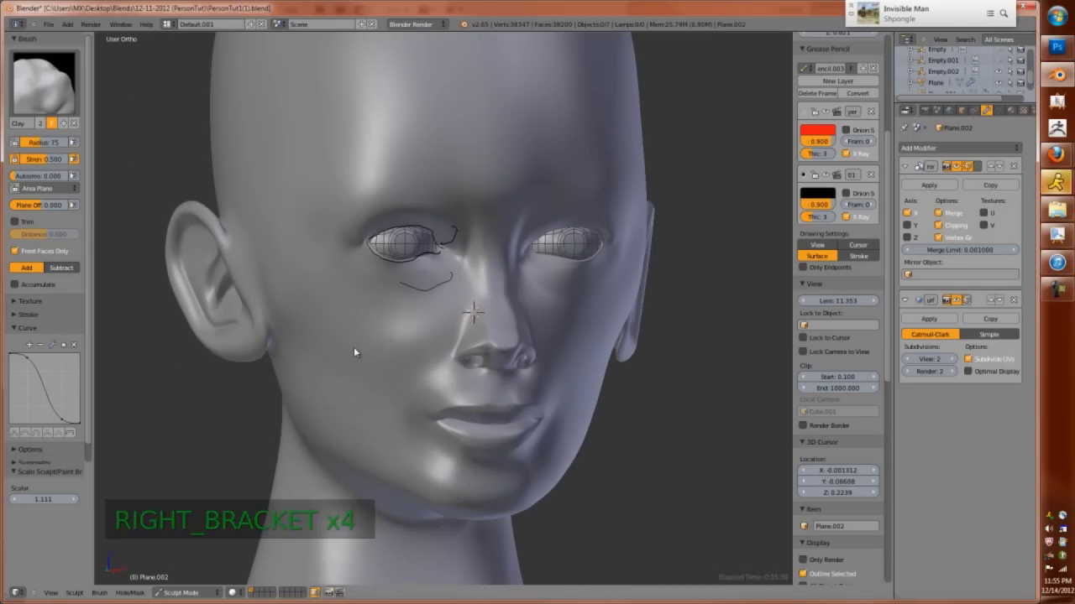
Inspect the jaw from below and the face up close, and set the Clay brush radius to 58
middle_drag(302, 449, 324, 372)
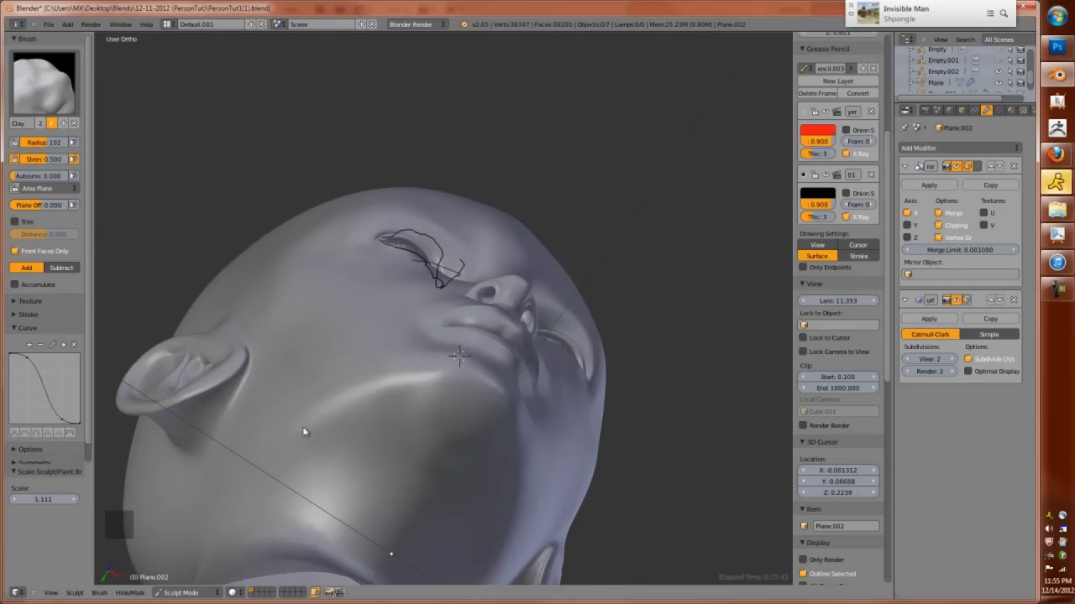
middle_drag(392, 383, 366, 521)
scroll(336, 420, down, 3)
scroll(447, 398, up, 7)
key(bracketright)
key(bracketright)
key(bracketright)
key(bracketright)
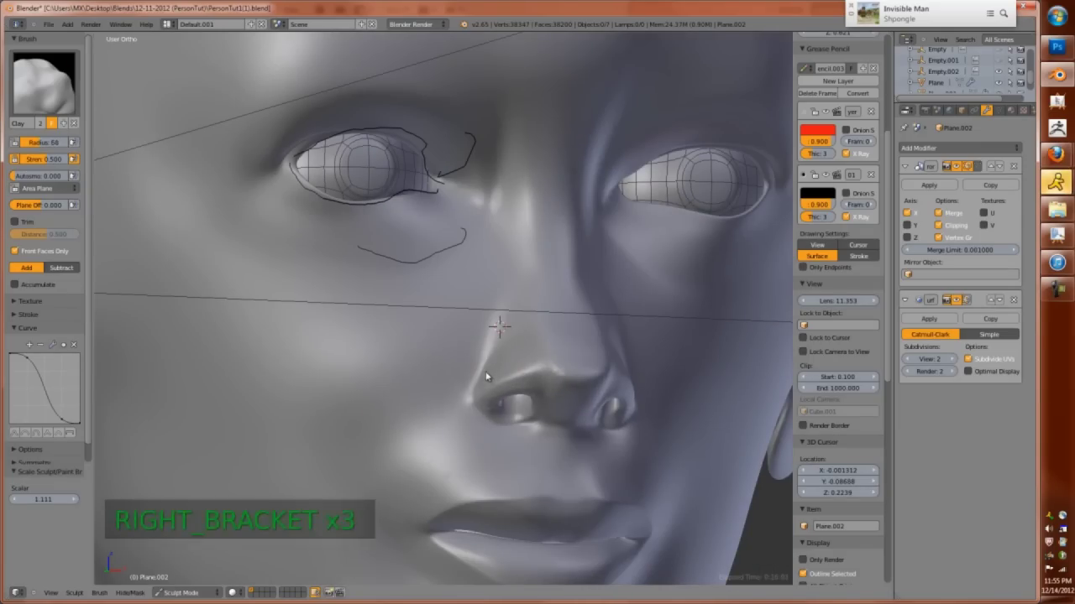
Switch to the SculptDraw brush at radius 38, refine the nose and upper lip area, and check the whole face
key(KP_1)
mouse_move(484, 352)
shift+middle_down()
mouse_move(453, 357)
mouse_move(469, 374)
shift+middle_up()
key(x)
key(bracketleft)
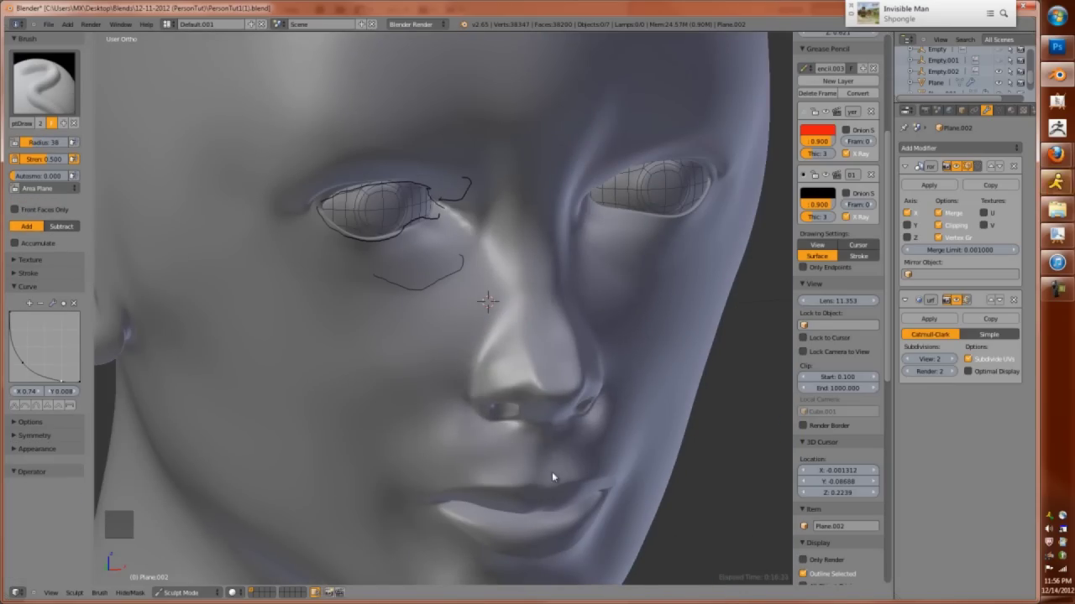
key(KP_1)
middle_drag(547, 446, 465, 413)
scroll(410, 460, down, 3)
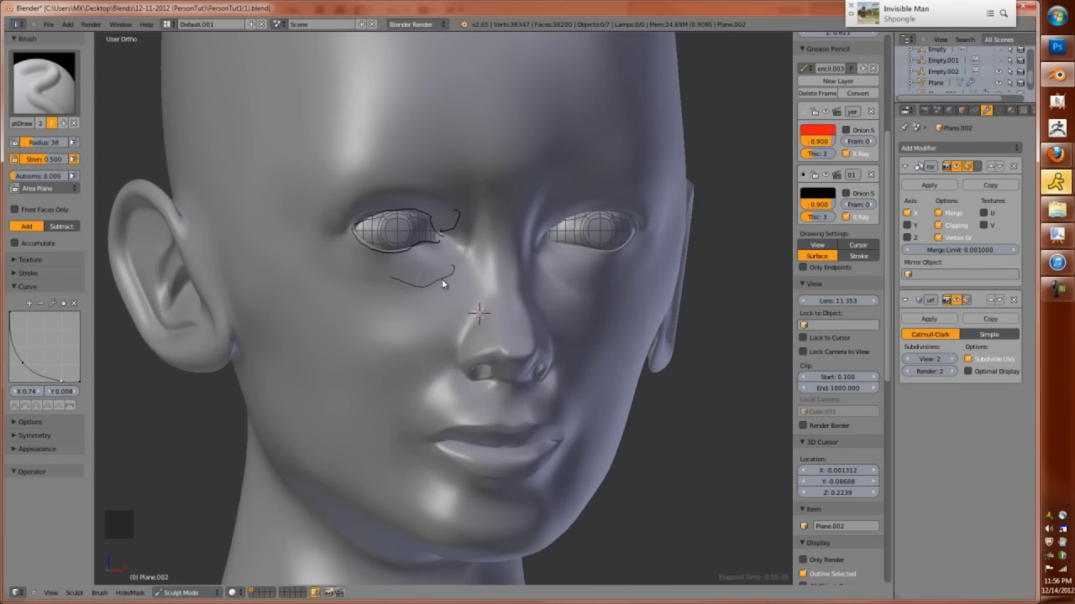
Nudge the mesh vertex between the inner eye corner and the nose bridge, and review the face from the front
middle_drag(407, 302, 391, 365)
key(KP_1)
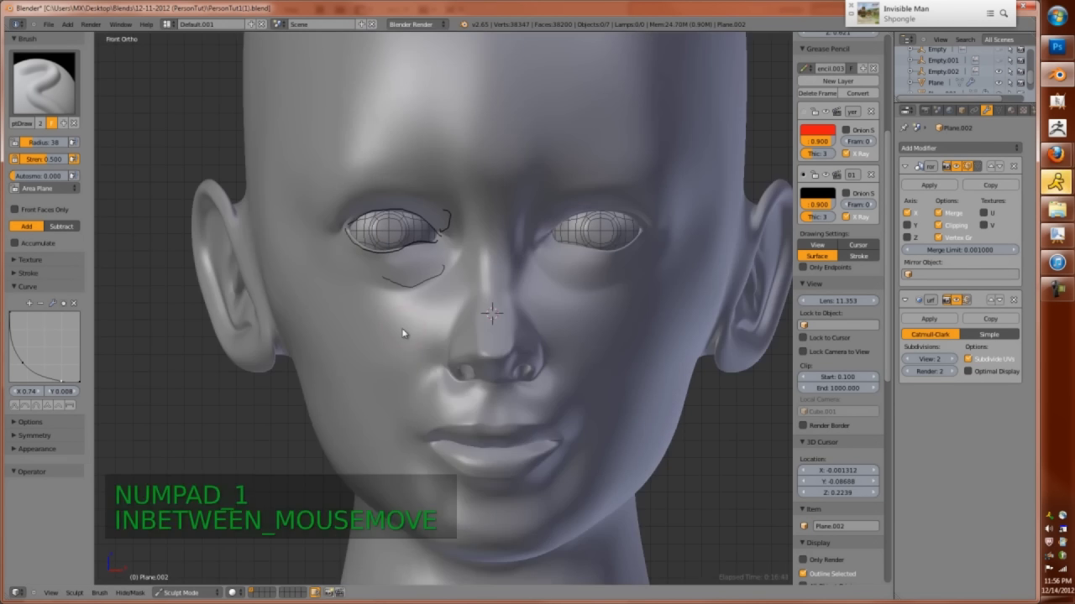
scroll(443, 367, up, 2)
key(Tab)
scroll(444, 367, up, 3)
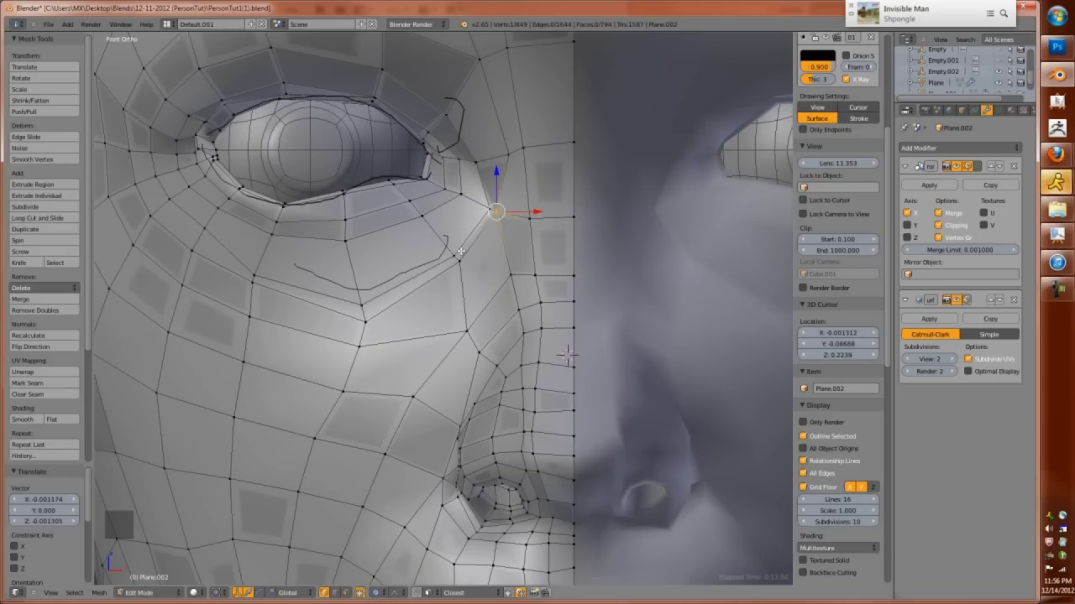
scroll(462, 250, down, 4)
key(Tab)
scroll(504, 163, down, 3)
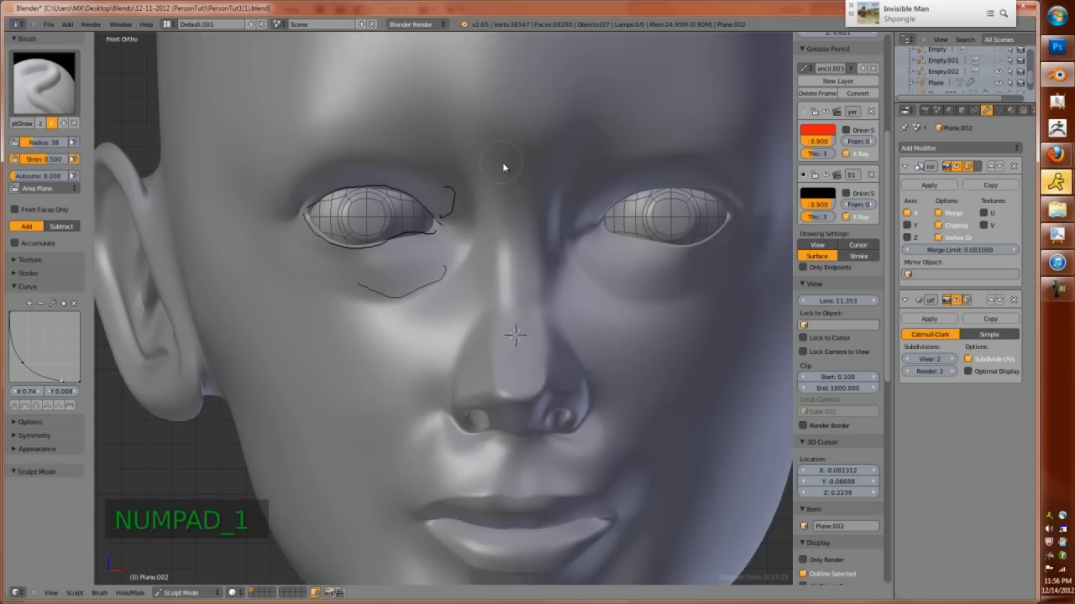
Select a vertex on the lower ear and shift that area slightly downward with smooth proportional editing in the front view
scroll(444, 294, up, 2)
mouse_move(445, 294)
shift+middle_down()
mouse_move(346, 361)
mouse_move(346, 393)
mouse_move(355, 391)
shift+middle_up()
key(Tab)
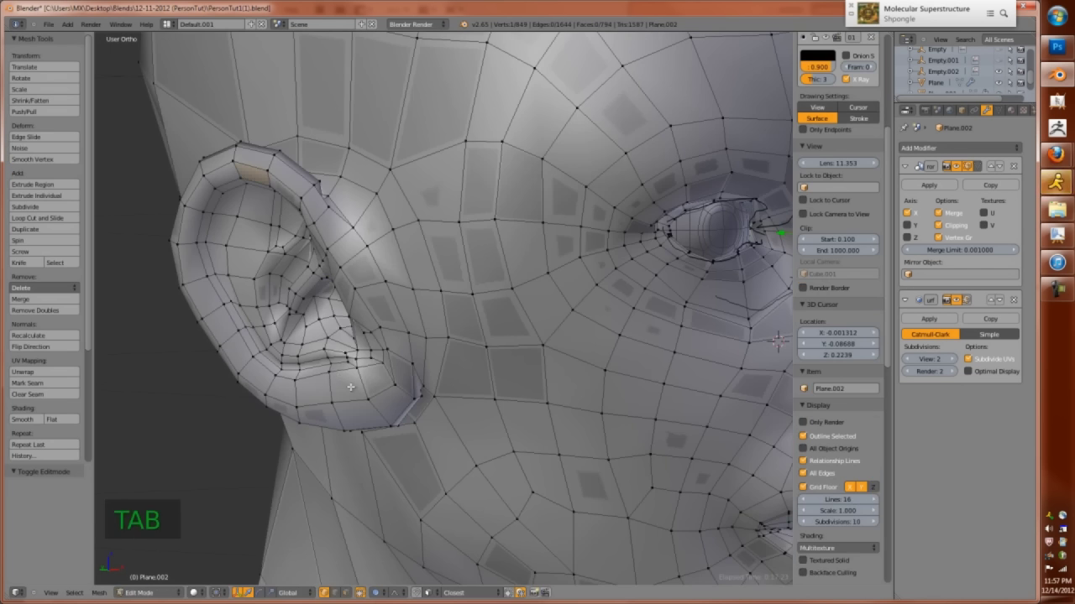
right_click(338, 379)
key(KP_1)
key(g)
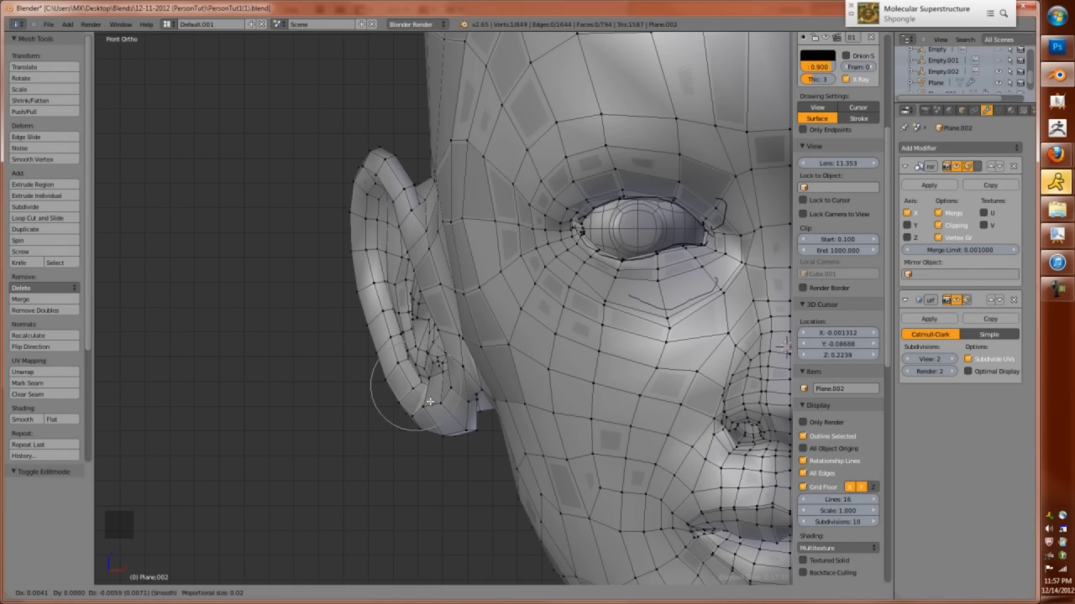
right_click(401, 380)
Select the edge loop along the ear's outer rim and shift it along the X axis
alt+right_click(382, 319)
key(z)
key(z)
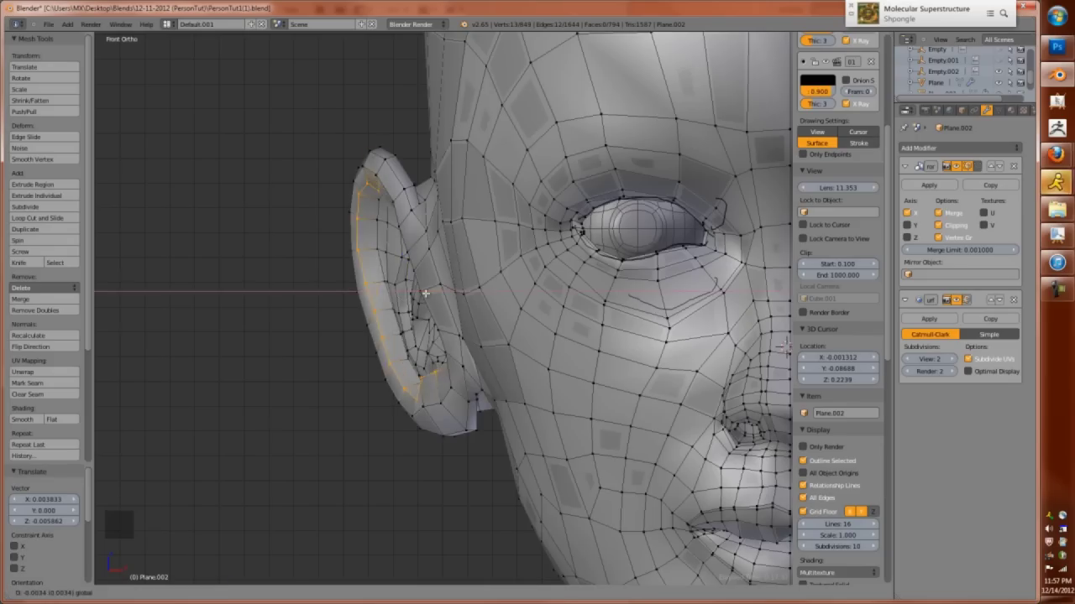
key(z)
key(z)
Switch to face selection, select the faces of the ear's outer rim, and move them along the X axis
key(ctrl+Tab)
click(386, 338)
key(z)
key(c)
middle_drag(451, 302, 420, 273)
key(Escape)
key(z)
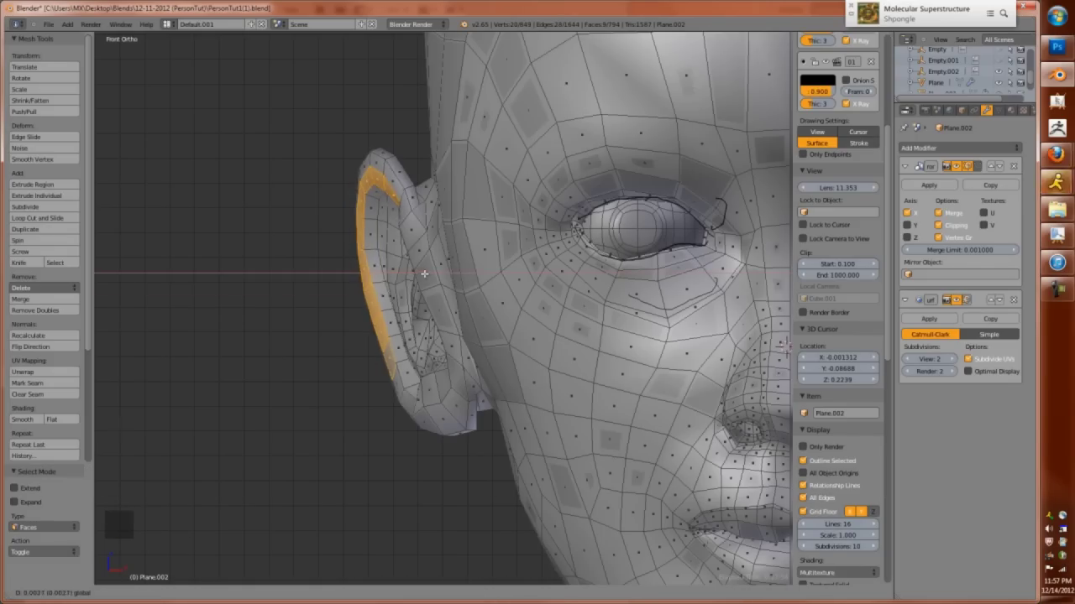
Return the head to Sculpt Mode with the Clay brush at radius 125 and check it from the front
key(Tab)
middle_drag(448, 383, 406, 305)
key(c)
scroll(457, 342, down, 6)
key(KP_1)
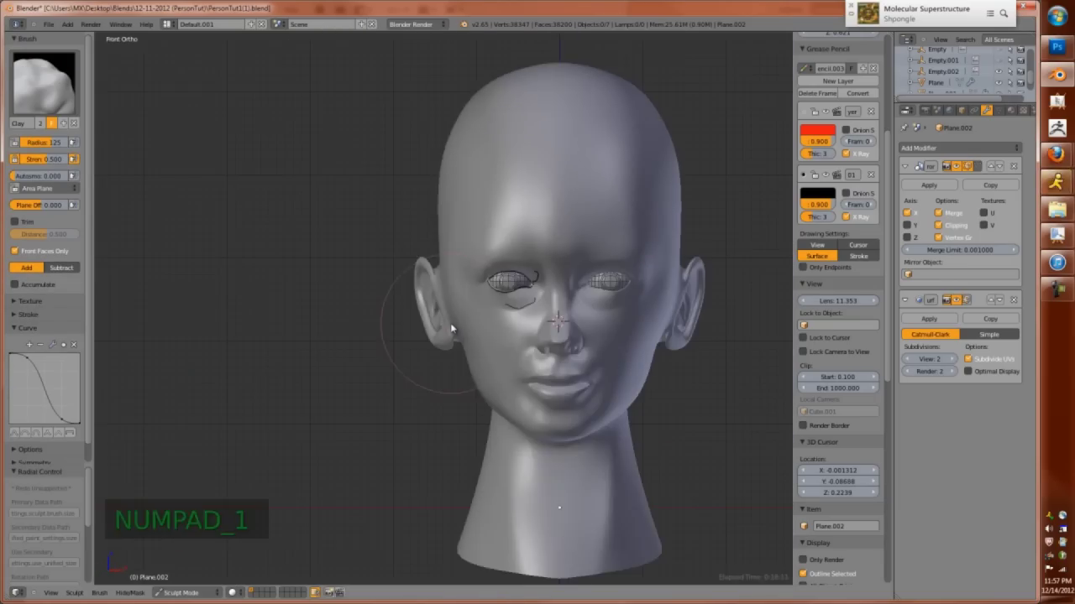
Switch to the Grab brush, set its radius to 81, and refine the head's shape in the front view
scroll(663, 319, up, 5)
key(g)
key(bracketleft)
key(bracketleft)
key(bracketleft)
key(bracketleft)
middle_drag(664, 323, 666, 303)
key(KP_2)
key(KP_1)
scroll(601, 333, down, 4)
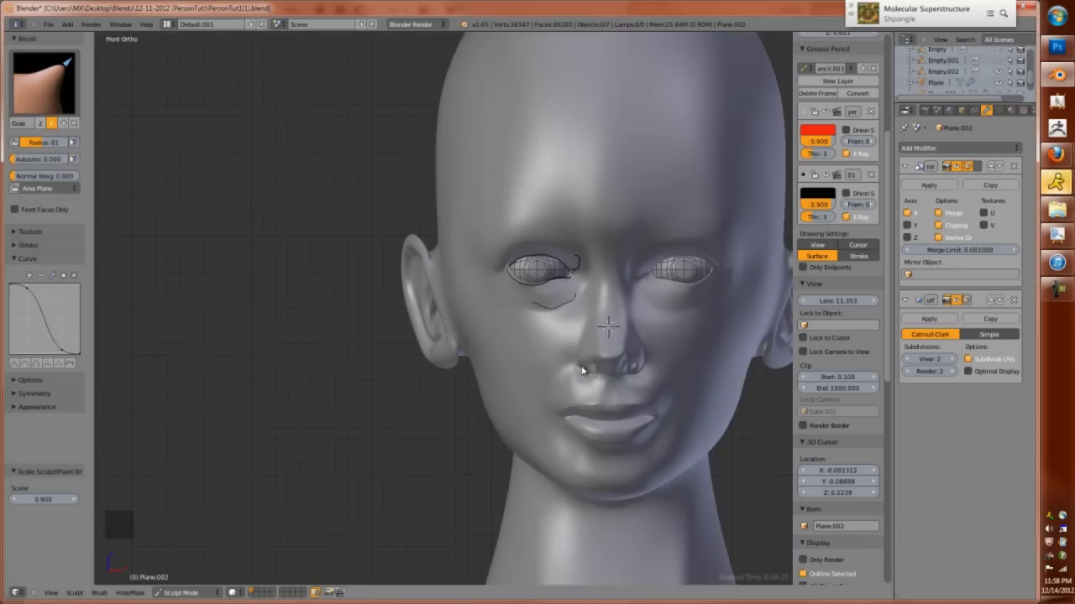
Reduce the Grab brush radius to 40 and adjust the face, checking the whole head's proportions
middle_drag(587, 360, 607, 391)
key(bracketleft)
key(bracketleft)
key(bracketleft)
key(bracketleft)
key(bracketleft)
key(bracketleft)
scroll(554, 374, down, 4)
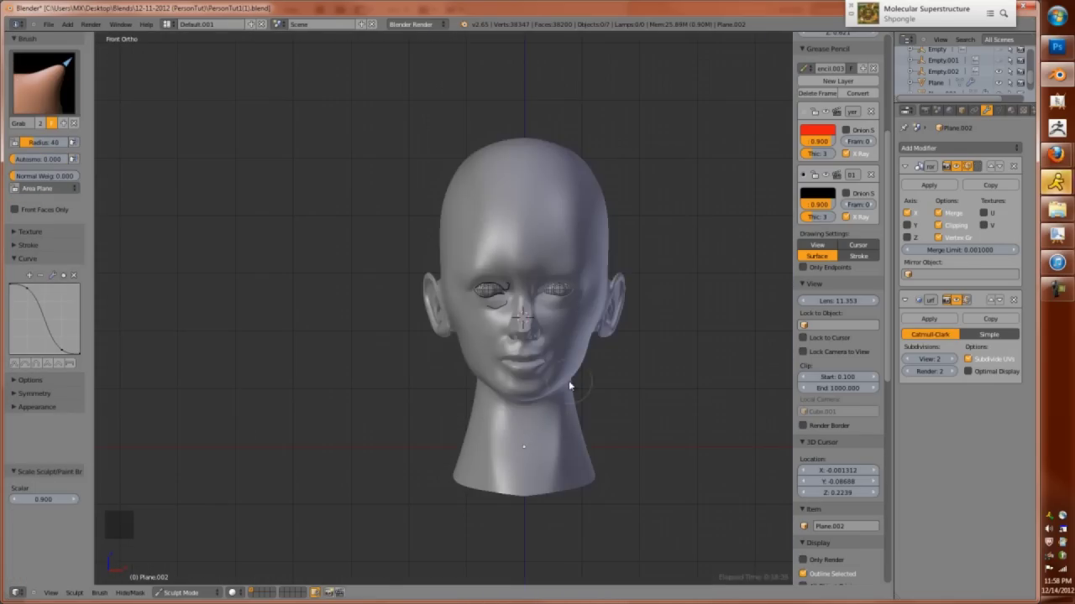
Return to Object Mode, switch to a perspective view, and set the viewport lens to 60
key(ctrl+Tab)
key(KP_1)
key(KP_5)
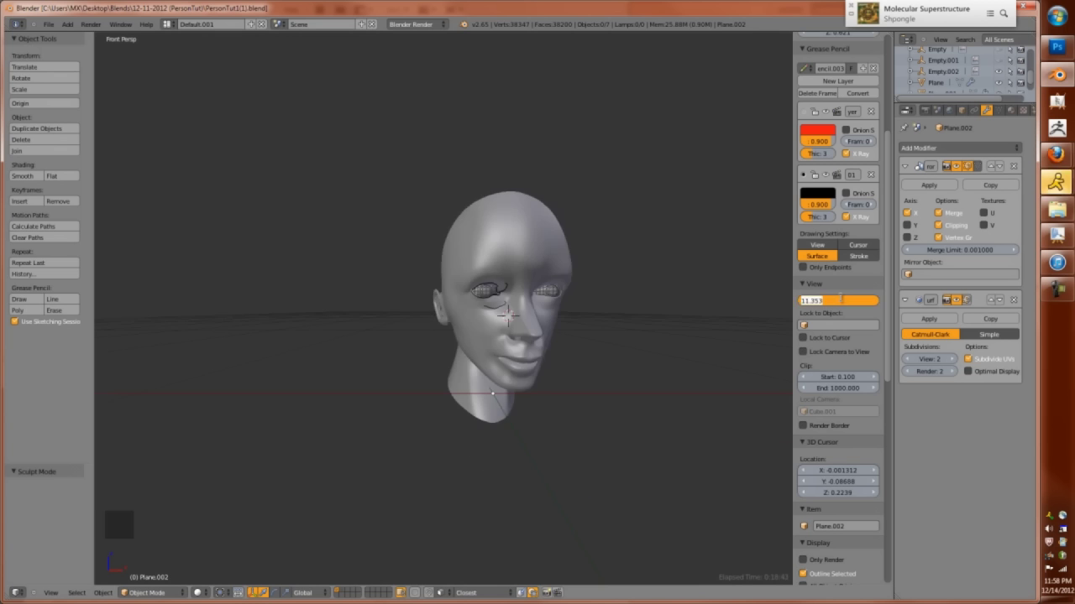
text(60)
key(Return)
key(ctrl+alt+KP_0)
key(ctrl+z)
key(KP_1)
Reveal the hidden objects and move the ones not needed to another layer
scroll(436, 307, down, 10)
key(alt+h)
key(a)
middle_drag(470, 286, 493, 279)
scroll(494, 280, down, 3)
key(m)
key(1)
key(1)
Add a camera at the 3D cursor, facing along the front view
key(KP_1)
scroll(491, 298, down, 5)
key(shift+a)
click(489, 388)
key(KP_0)
key(KP_1)
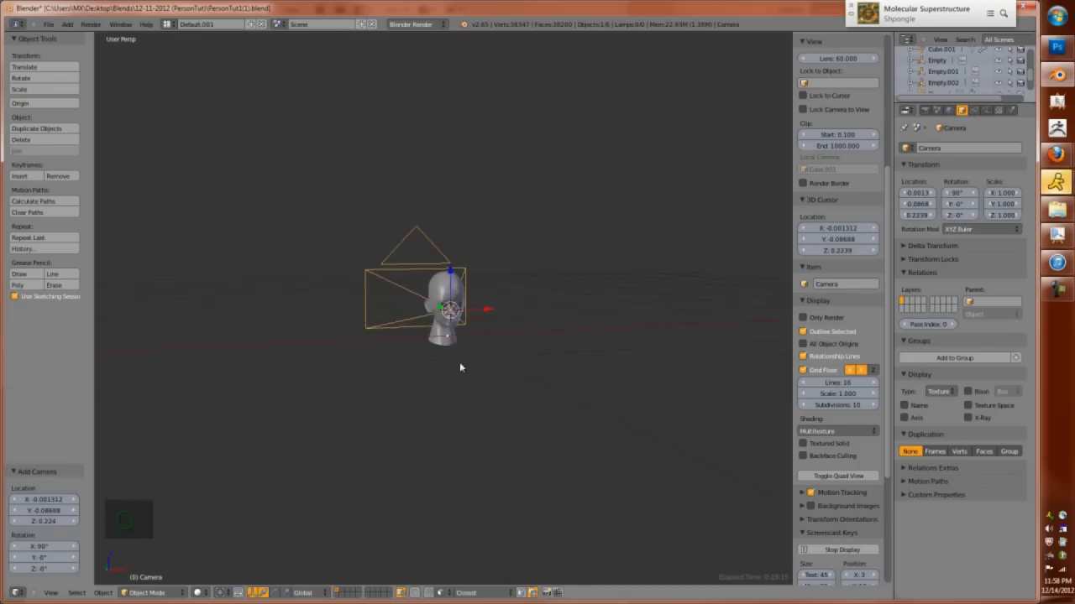
Look through the new camera and move it back along its local Z axis to frame the whole head
key(KP_0)
key(g)
key(z)
key(z)
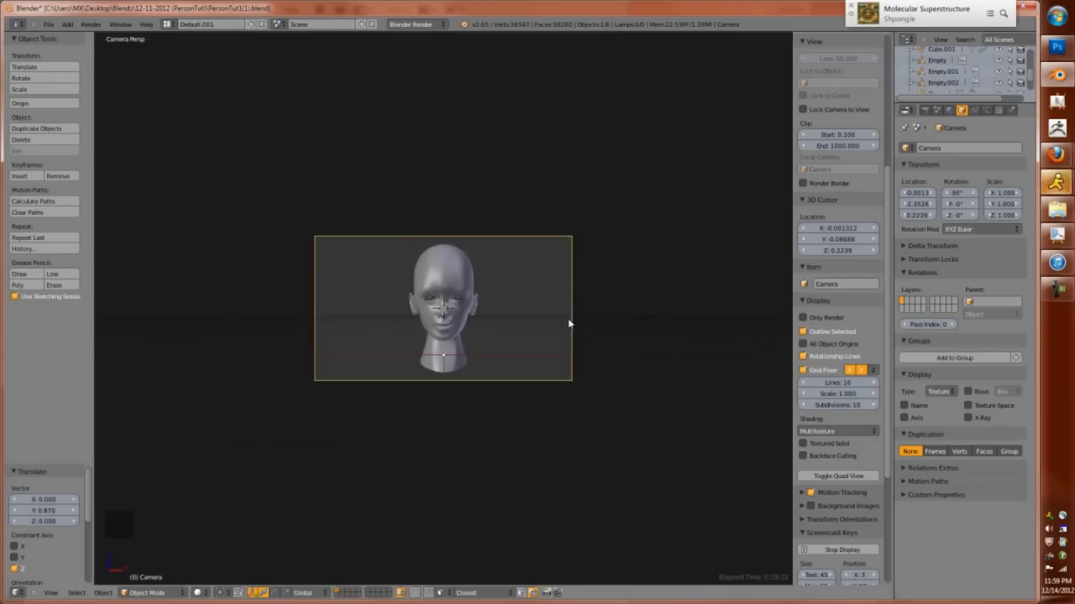
key(Home)
click(501, 329)
Rotate the camera about -24° on the Z axis around the 3D cursor for a three-quarter view of the head
key(KP_Decimal)
key(r)
key(z)
click(571, 282)
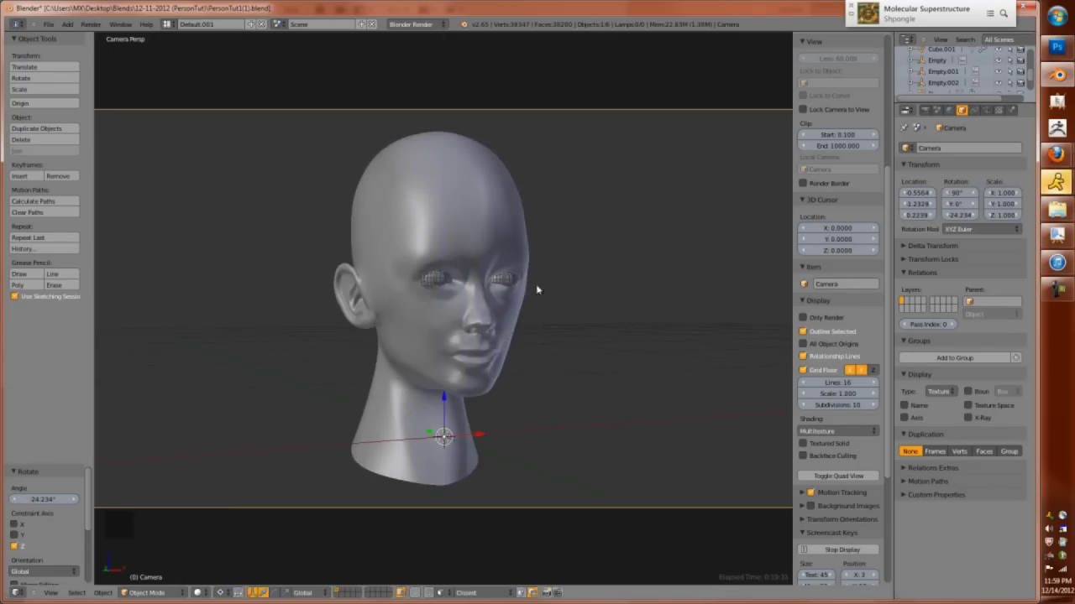
Select the head mesh in the camera view and switch it to Sculpt Mode
scroll(530, 268, up, 5)
right_click(459, 294)
key(Tab)
key(a)
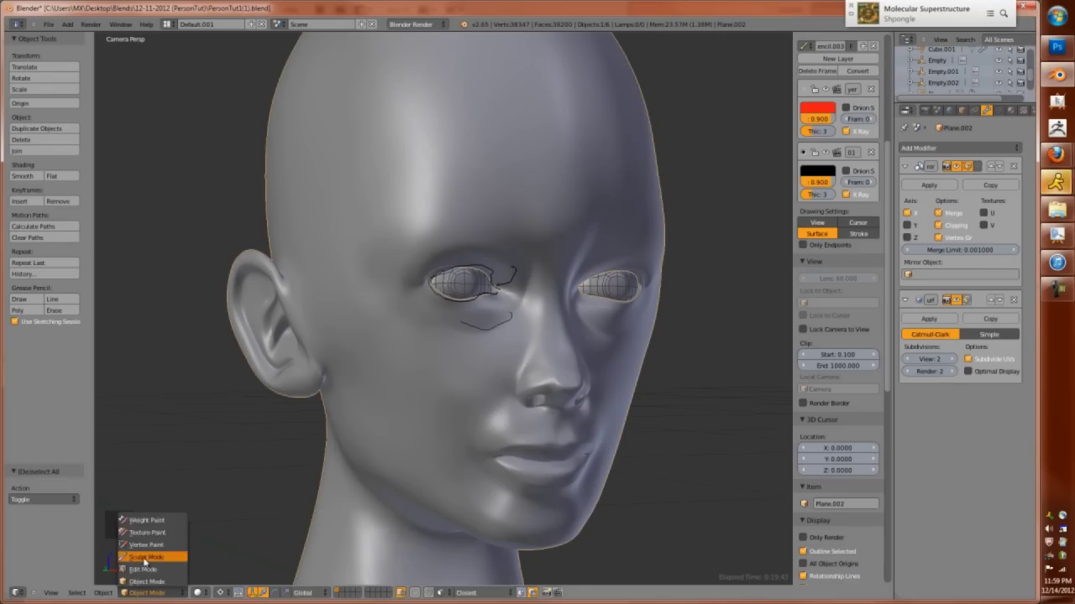
click(146, 593)
click(147, 550)
Choose the Clay brush and enlarge its radius for sculpting the face in the camera view
key(c)
key(bracketright)
key(bracketright)
key(bracketright)
key(bracketright)
key(bracketright)
key(bracketright)
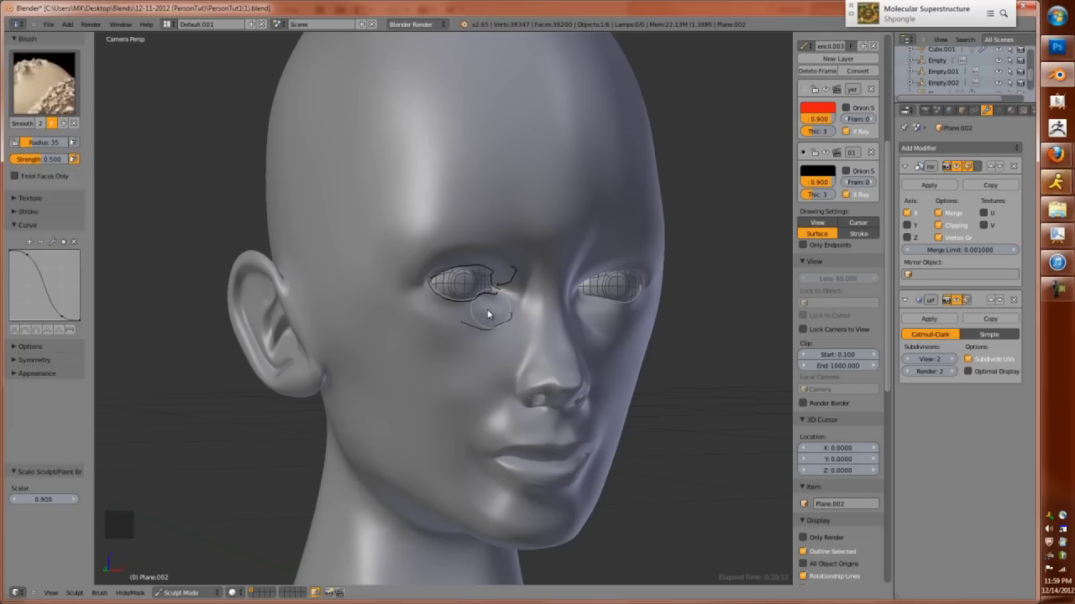
Try the SculptDraw brush around the eye and undo the last two changes
key(d)
key(ctrl+z)
key(ctrl+z)
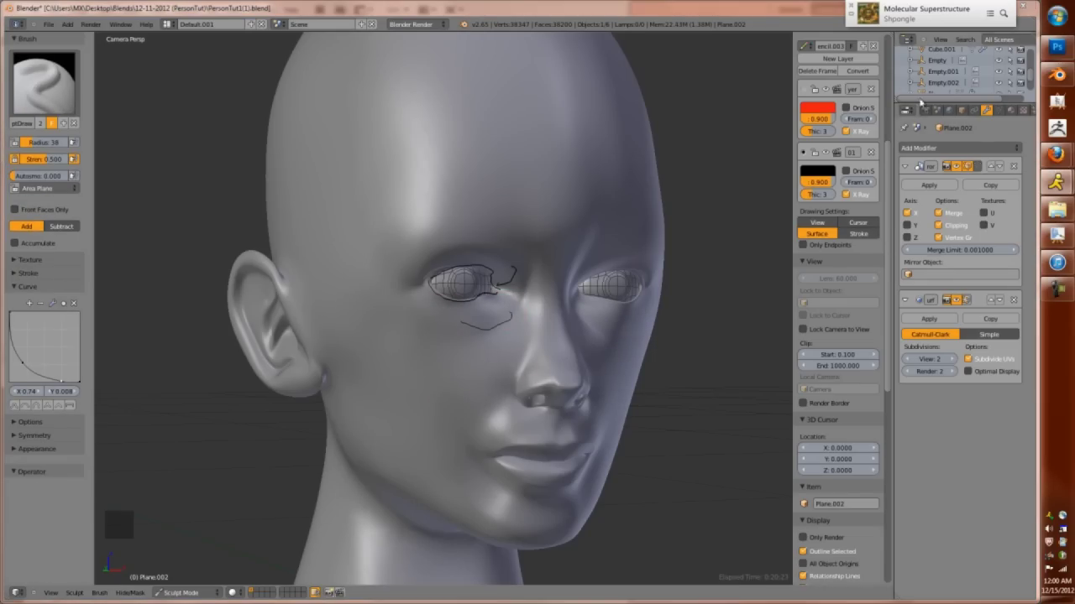
Switch the head back to Object Mode and make a test render from the camera
scroll(377, 403, down, 4)
click(178, 593)
click(178, 537)
key(F12)
key(Escape)
Add an area lamp, rotate it in 90° steps to face the head, and move it in front of the camera
key(shift+a)
click(529, 401)
key(KP_1)
key(KP_3)
key(KP_5)
key(shift+r)
key(shift+r)
key(g)
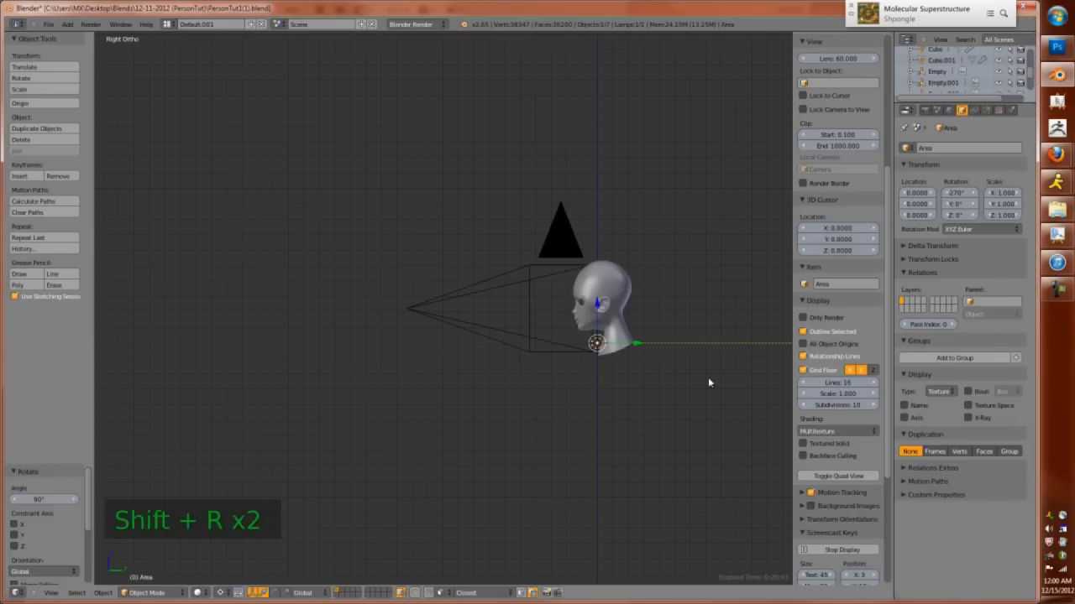
click(573, 354)
Set the area lamp to energy 1, distance 1.167, size 1.456 and ray shadows with 5 samples, and test-render it
click(986, 110)
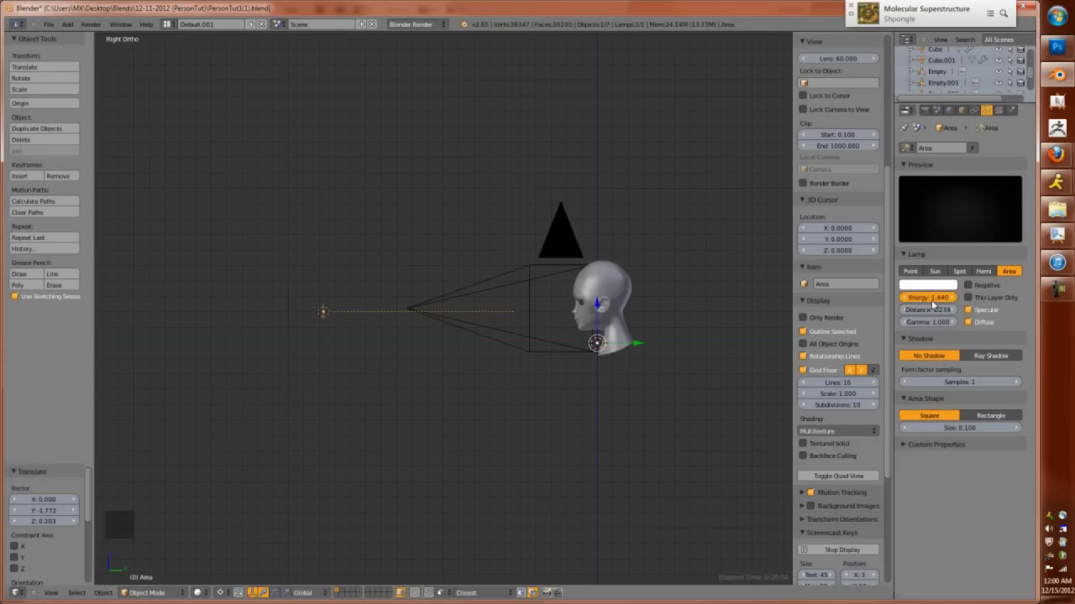
key(F12)
key(Escape)
Rotate the area lamp about 92° on the Z axis so it lights the head from the side, and test-render it
key(KP_1)
key(r)
key(KP_7)
key(r)
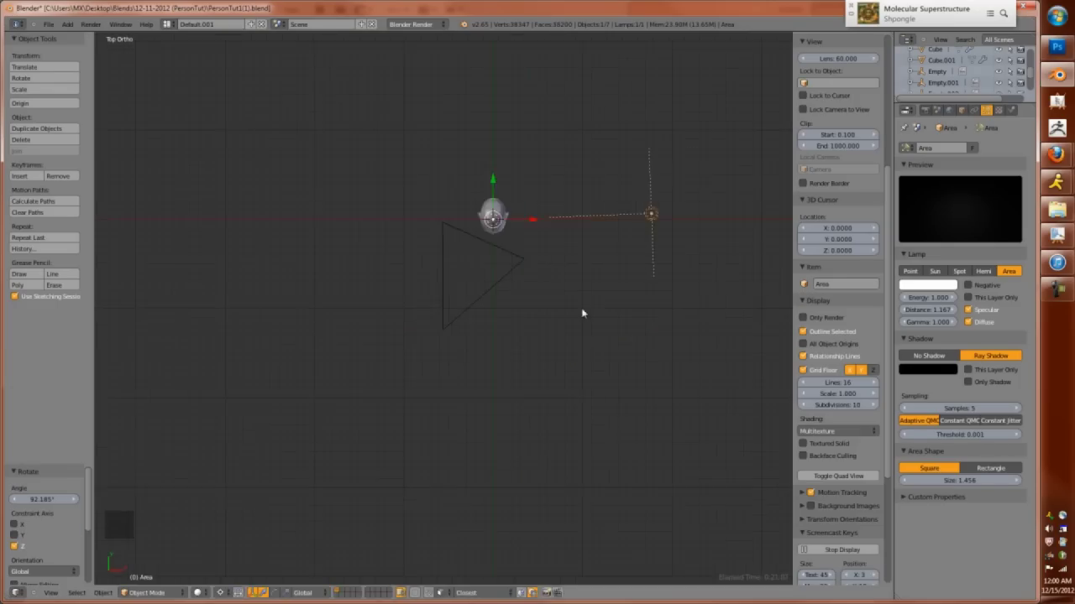
click(571, 357)
key(F12)
key(Escape)
Duplicate the area lamp, rotate the copy about -118° to the head's other side, set its energy to 0.6, and render
key(KP_1)
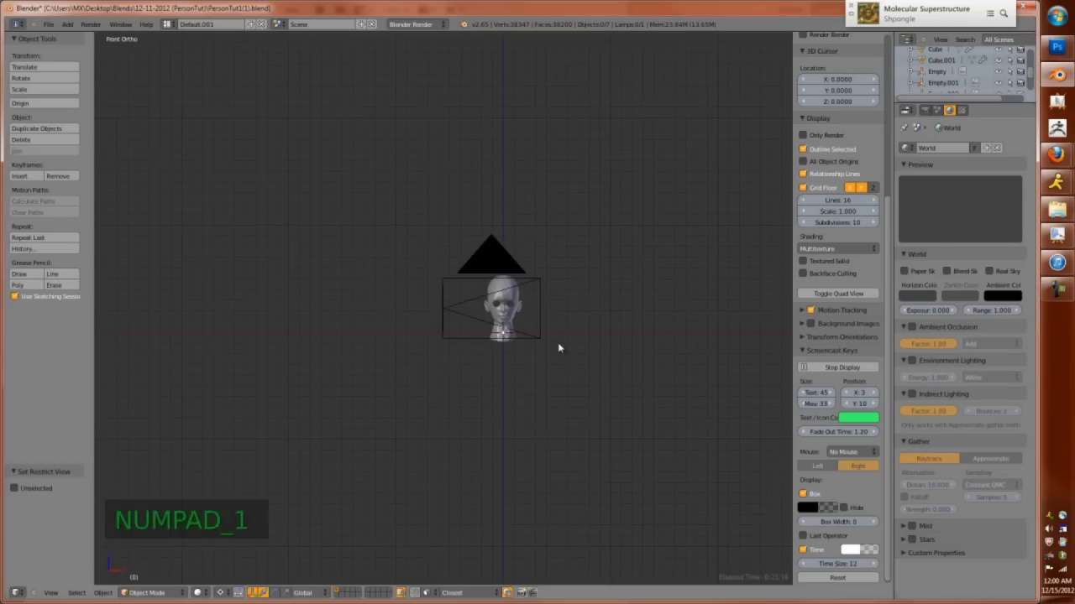
right_click(544, 311)
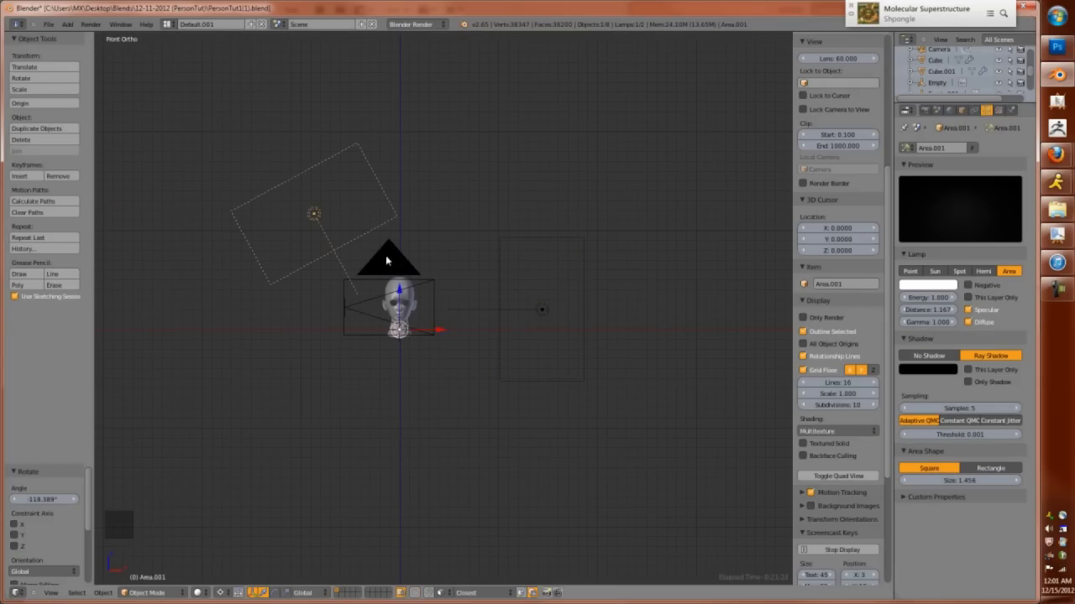
key(F12)
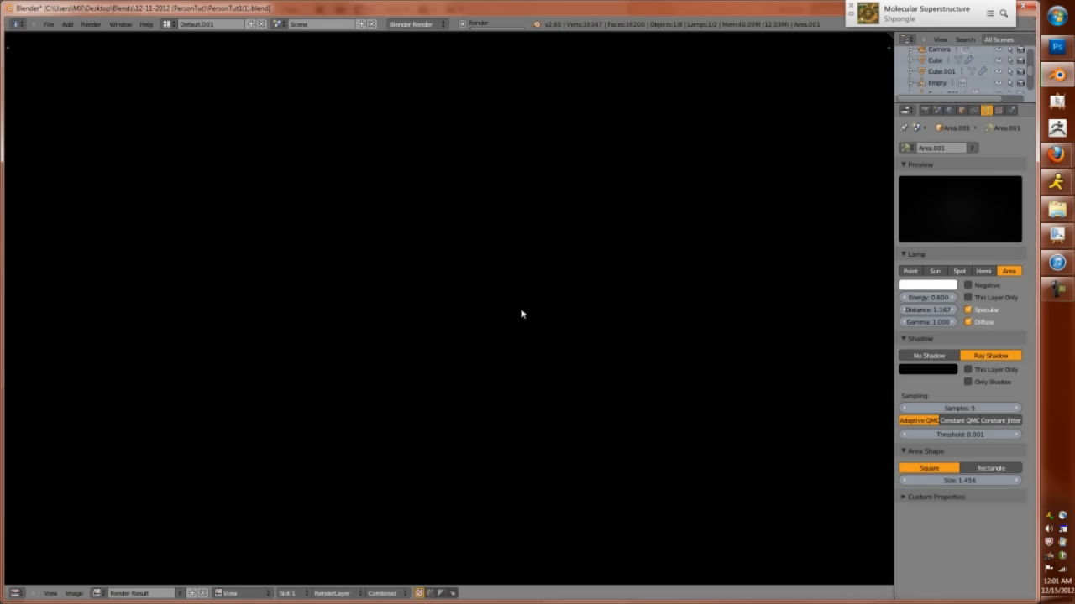
Turn off shadows for the second area lamp and render the head again
click(929, 356)
key(F12)
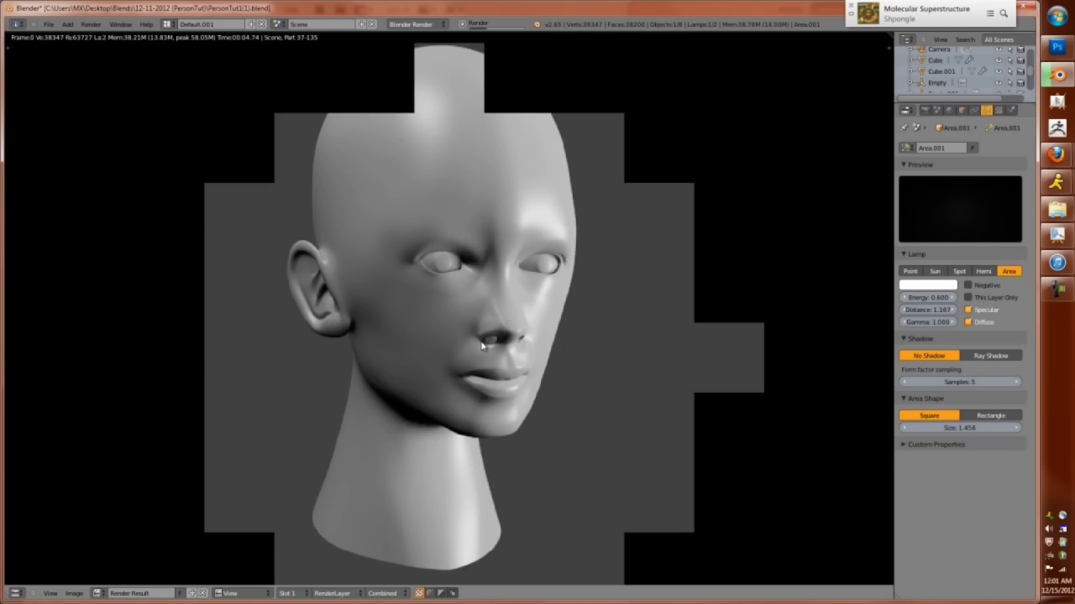
scroll(438, 338, down, 2)
key(Escape)
Hide the lamps and camera, and frame the head in the front view with nothing selected
key(h)
right_click(412, 283)
key(KP_Decimal)
key(a)
key(a)
Add a lattice, raise it about 0.089 along Z over the head, and set its U and V resolution to 4
key(shift+a)
click(384, 317)
scroll(445, 361, down, 2)
key(g)
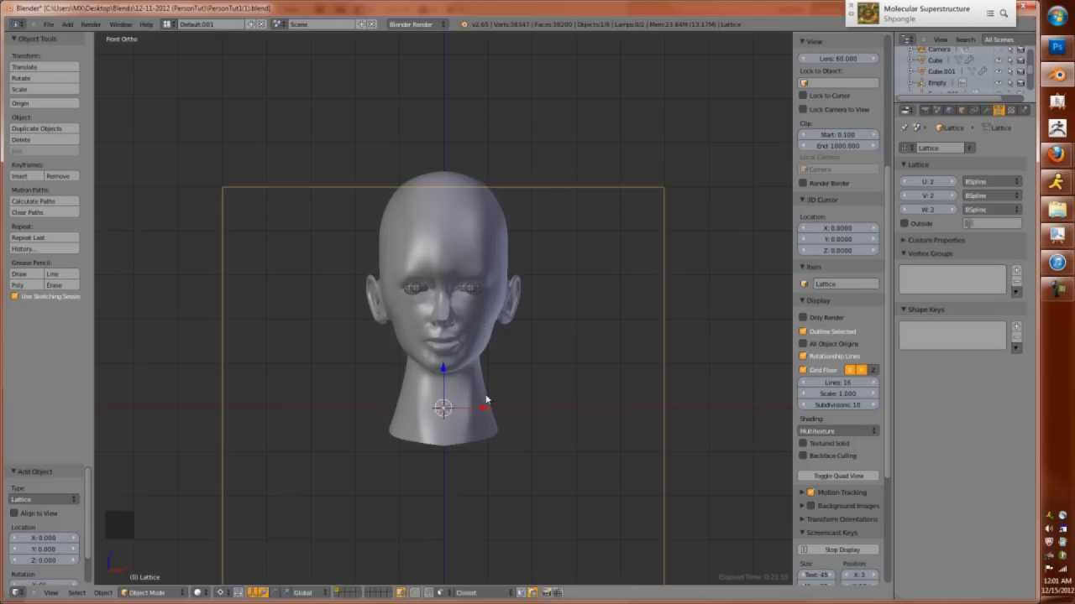
middle_drag(545, 336, 638, 395)
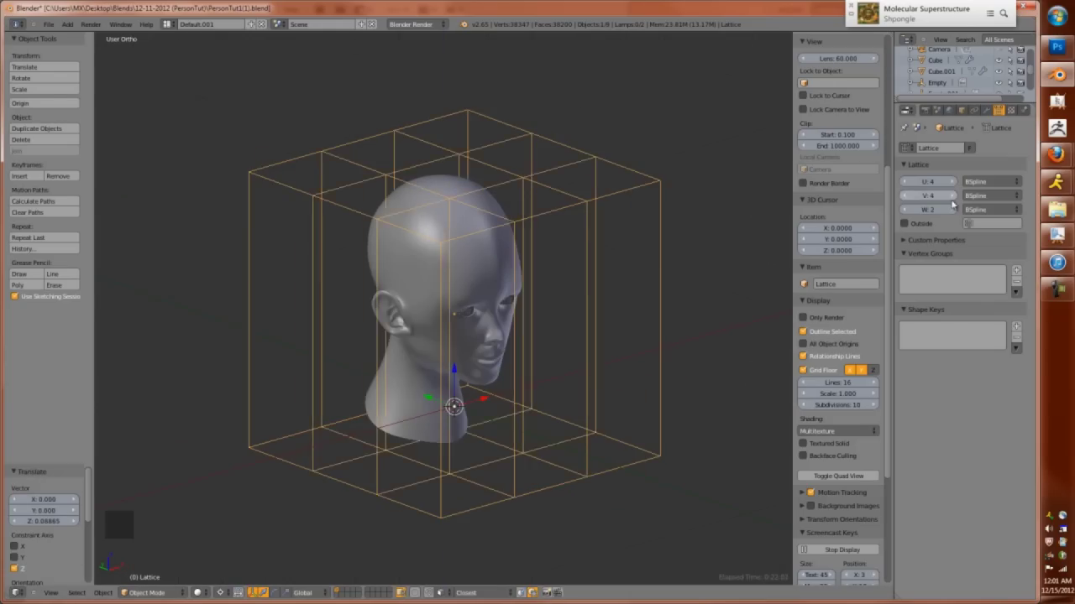
Scale and reposition the lattice to enclose the head closely, and set its W resolution to 5
key(s)
click(559, 355)
middle_drag(559, 355, 397, 400)
key(g)
click(470, 403)
key(s)
click(518, 456)
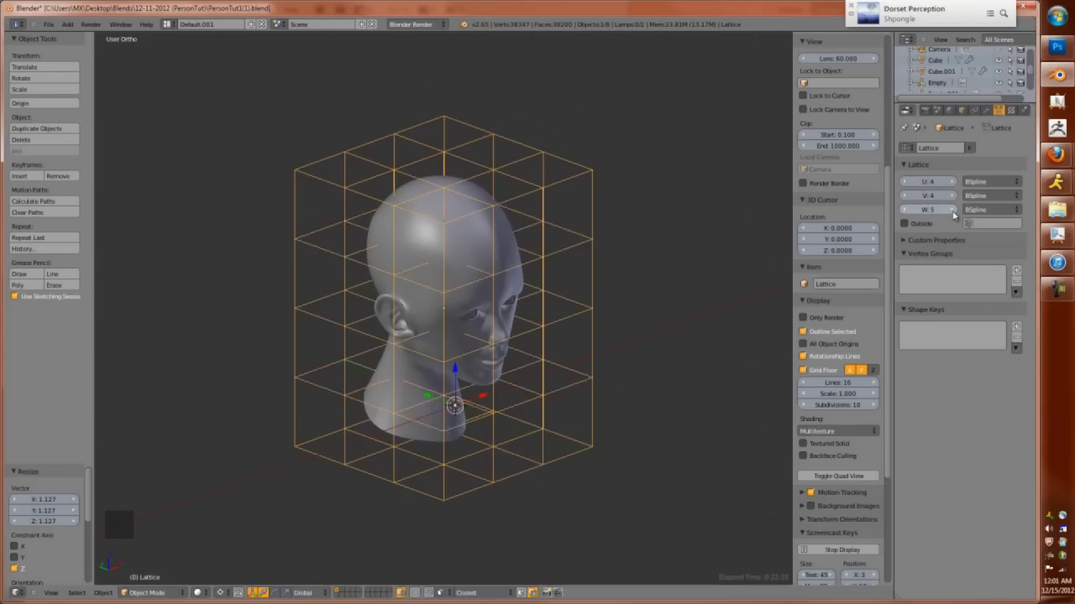
Select the head and eyes, add the lattice to the selection, and parent them to it with Lattice Deform
key(a)
right_click(479, 299)
shift+right_click(543, 267)
key(ctrl+p)
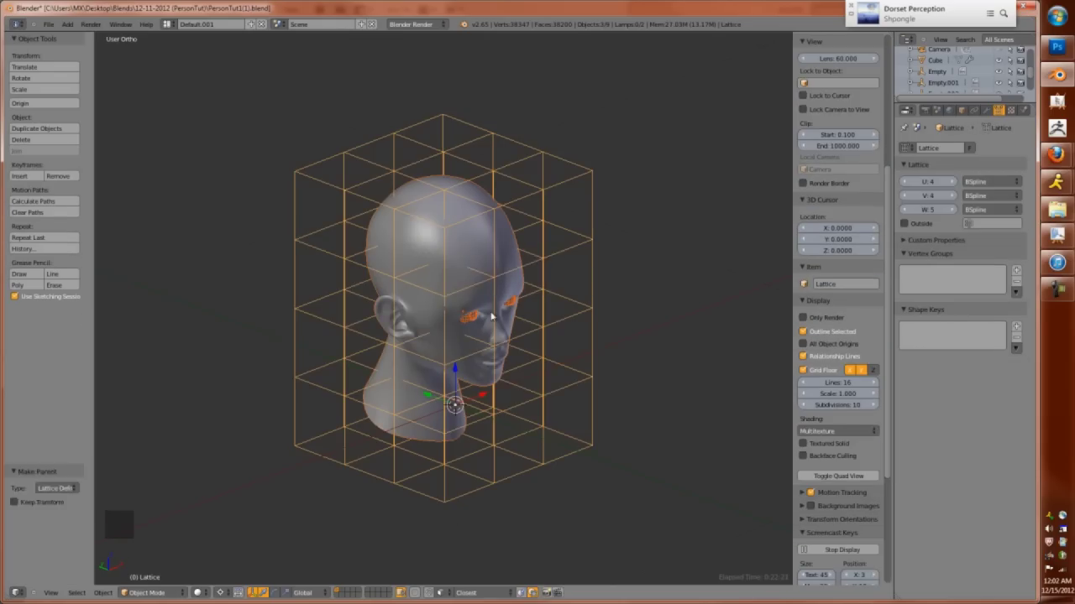
Select the lattice and shift its middle control points at chin level along Z
key(a)
right_click(481, 311)
right_click(477, 317)
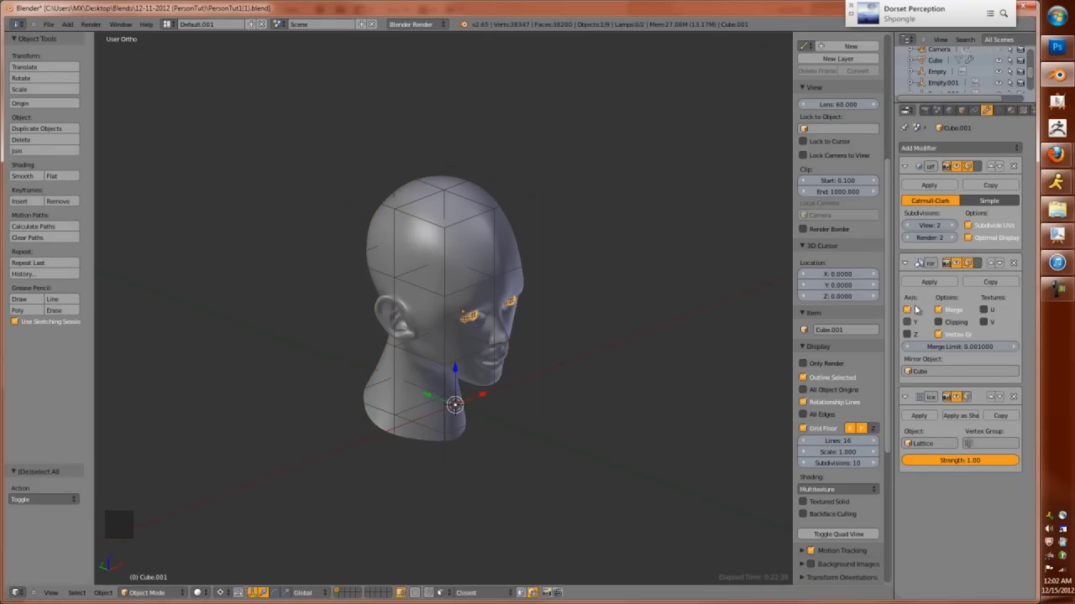
right_click(544, 271)
key(Tab)
scroll(512, 290, up, 3)
middle_drag(512, 290, 487, 424)
key(KP_1)
key(g)
key(z)
click(436, 403)
Scale the lattice's outer control points at ear level outward, and rescale the control points in front of the face
key(g)
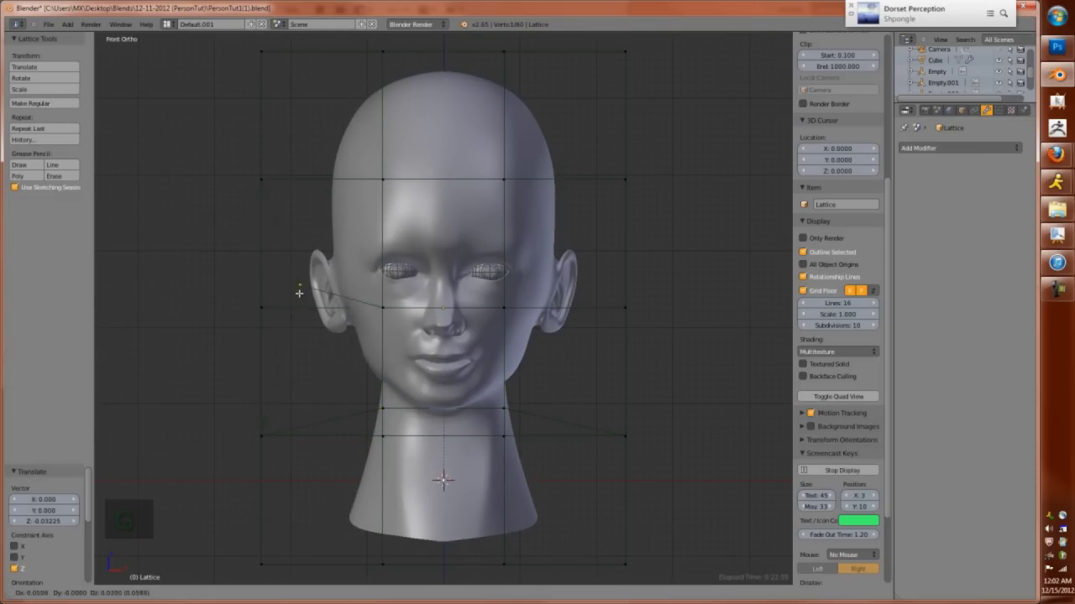
shift+right_click(625, 318)
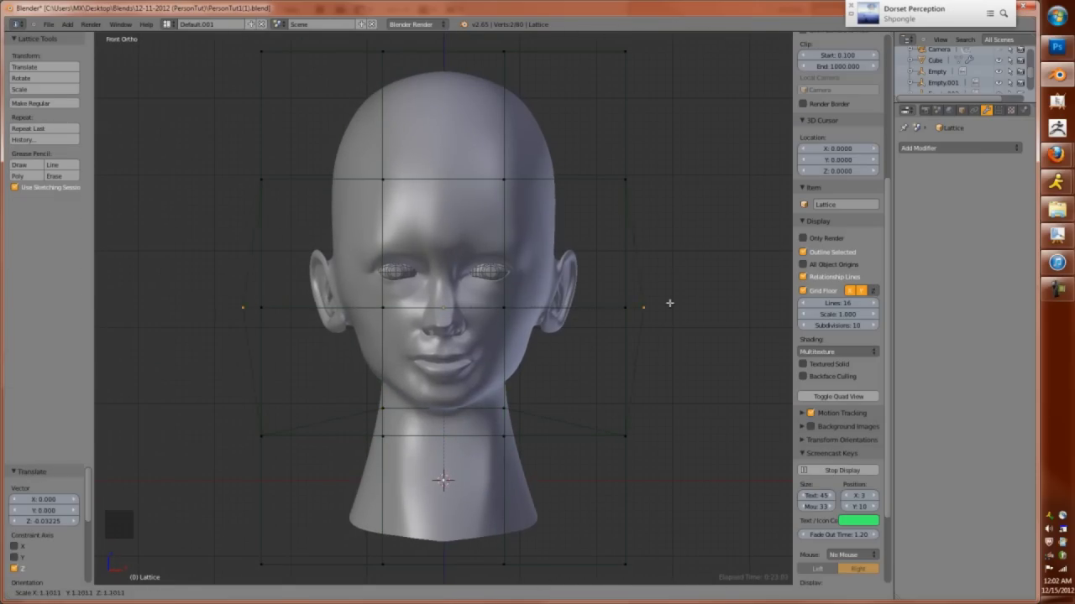
scroll(492, 238, down, 3)
middle_drag(492, 237, 594, 212)
right_click(595, 212)
key(s)
key(s)
middle_drag(451, 279, 515, 300)
key(s)
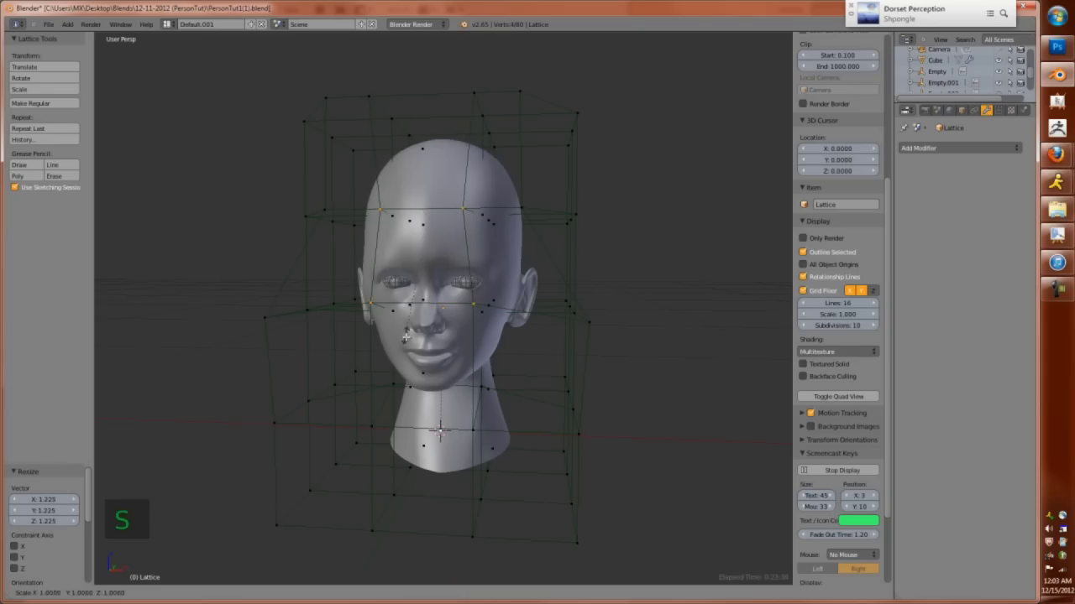
Hide the lattice and view the deformed head in orthographic projection
key(Tab)
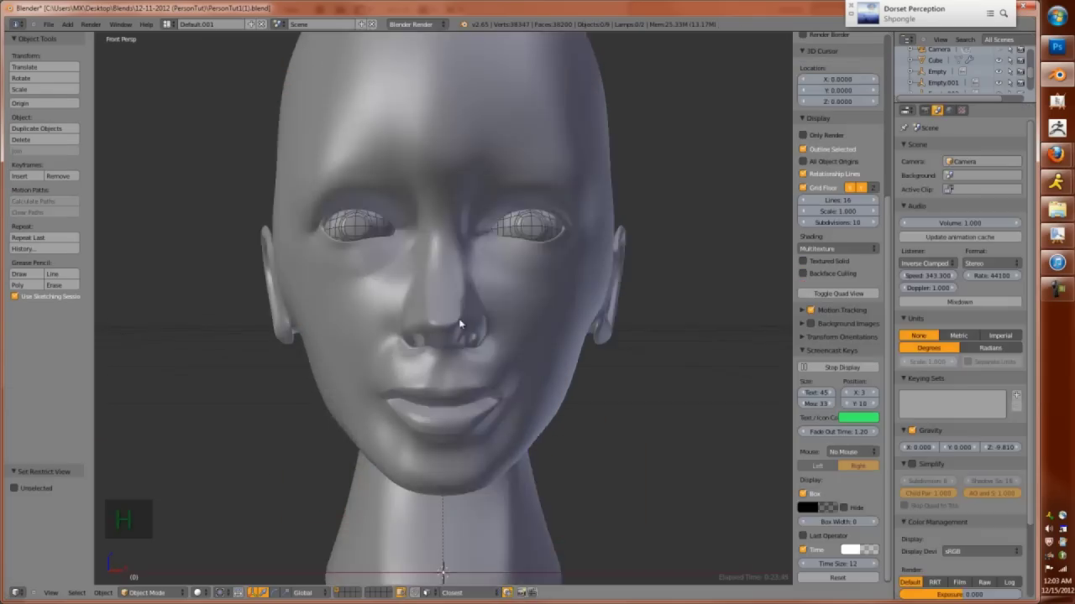
key(KP_5)
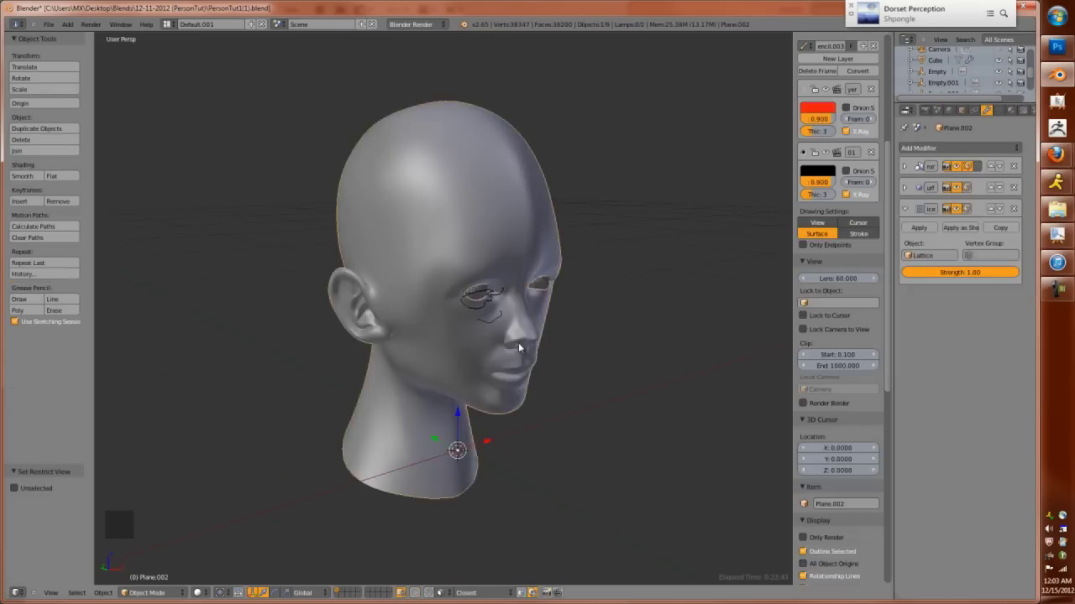
key(a)
key(a)
middle_drag(478, 334, 523, 344)
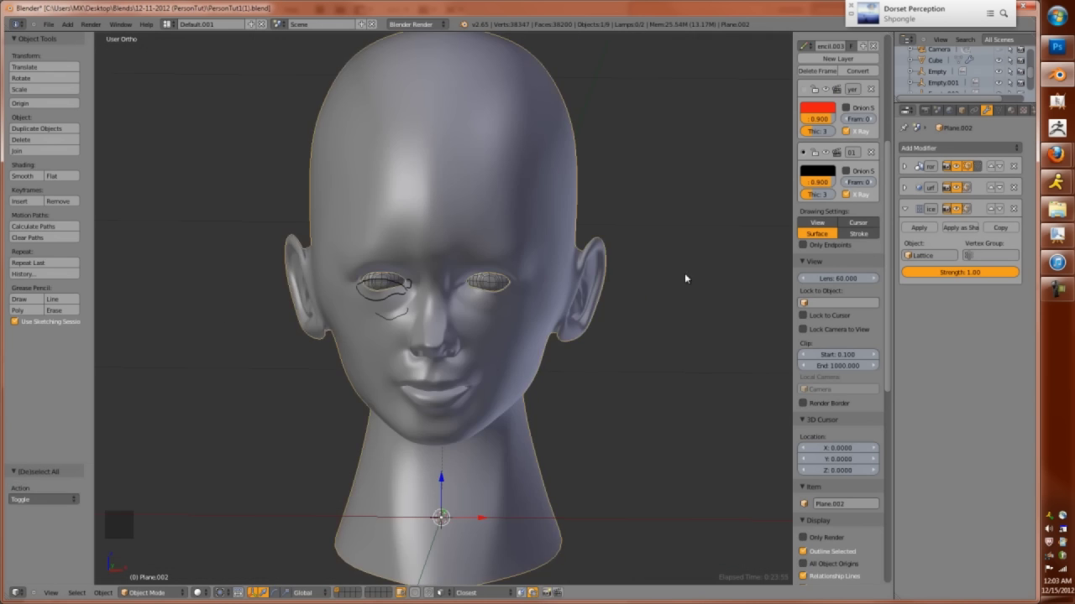
Select the head's cheek and jaw faces below the ear and separate them into their own object
key(Tab)
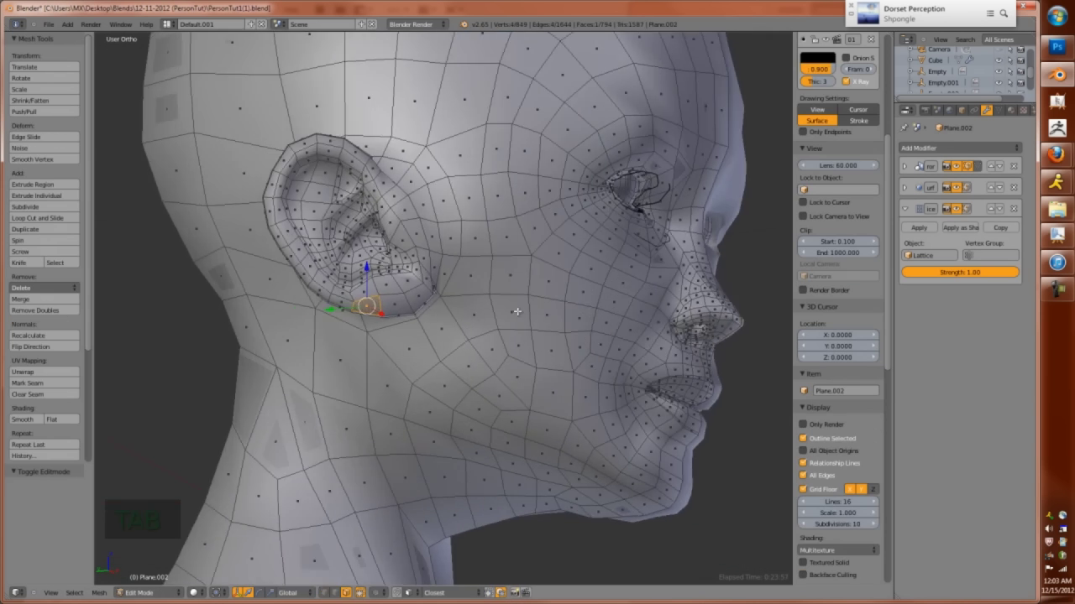
middle_drag(518, 311, 470, 327)
key(a)
key(a)
key(a)
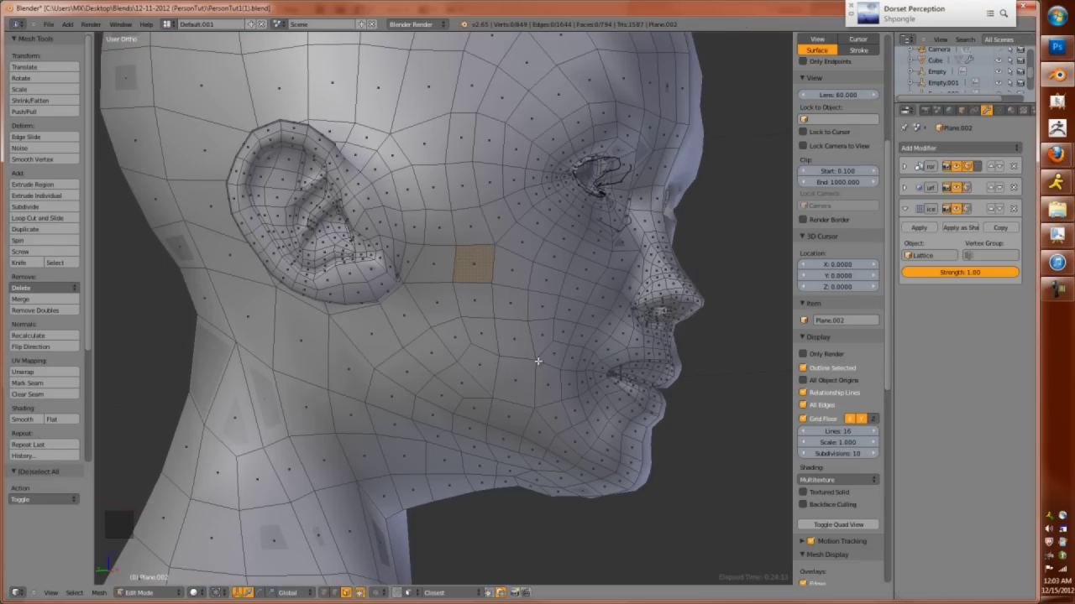
key(c)
drag(461, 387, 474, 387)
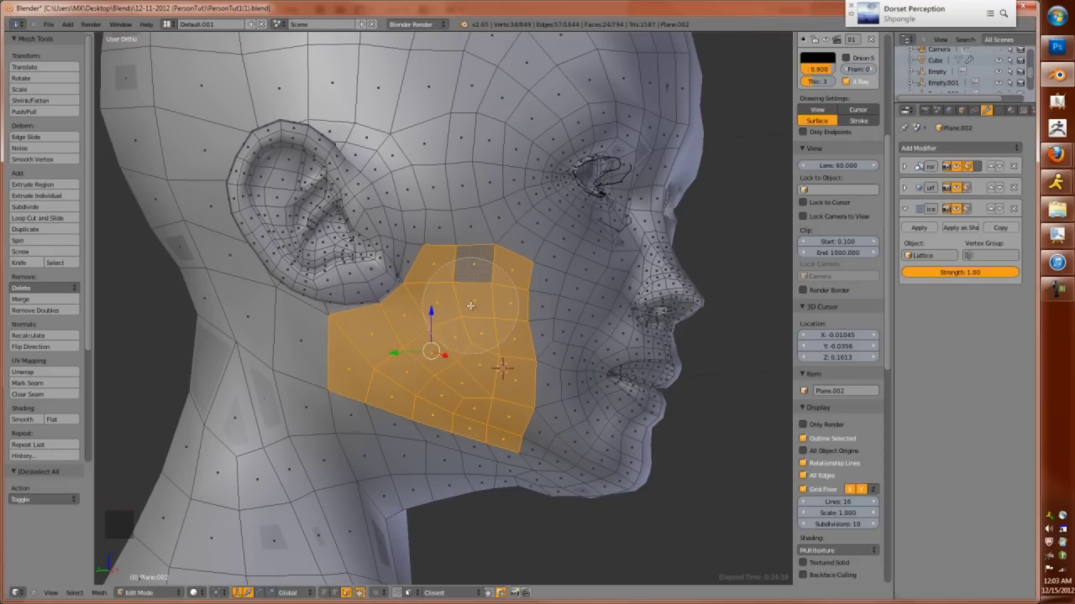
drag(508, 297, 491, 281)
middle_drag(491, 281, 552, 384)
key(p)
click(508, 388)
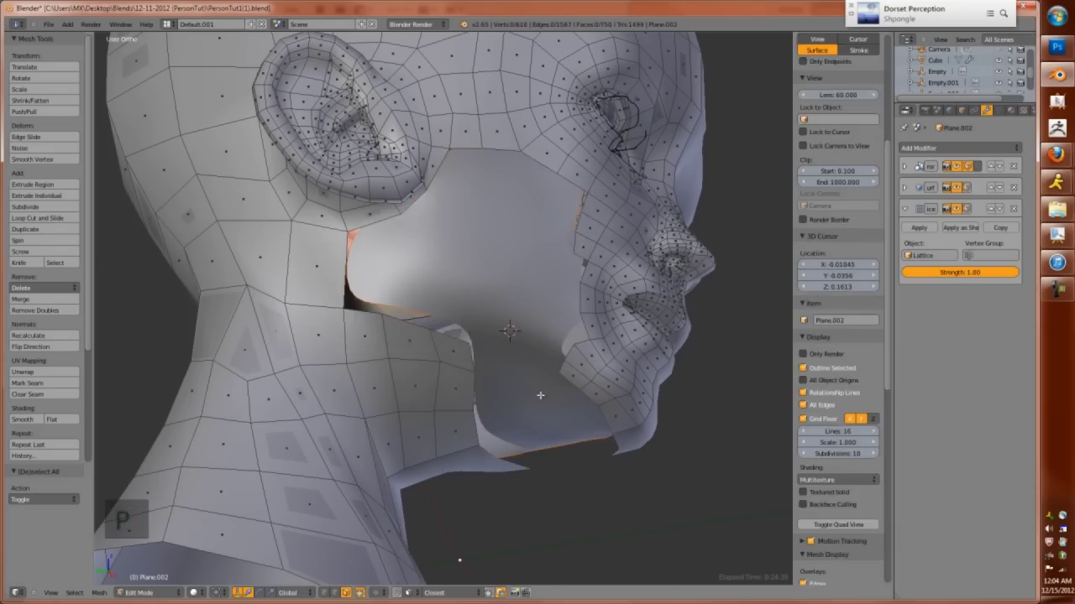
Apply the Lattice modifier on the head and remove the Subdivision Surface modifier from the separated cheek patch
key(Tab)
click(920, 228)
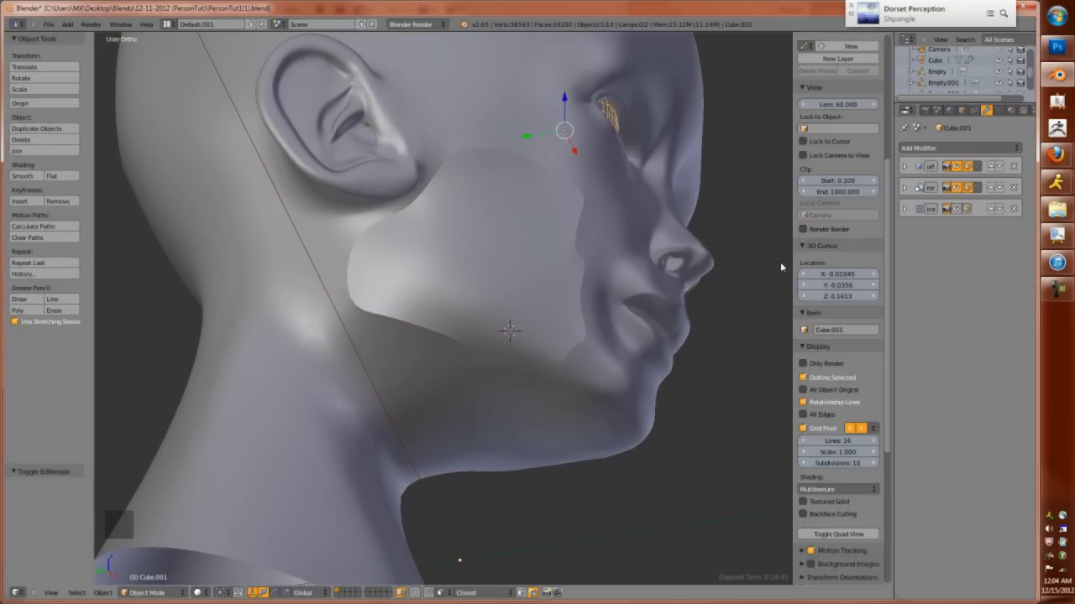
click(1015, 189)
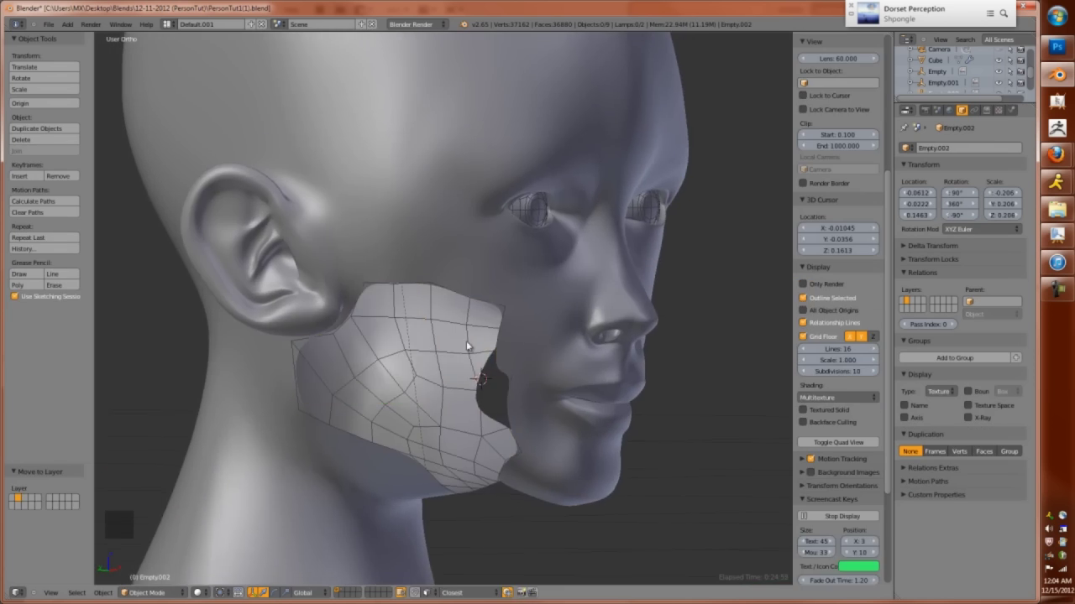
Edit the head with vertex selection and snapping enabled, and build new faces at the hole's edge beside the mouth corner
key(a)
key(Tab)
key(ctrl+Tab)
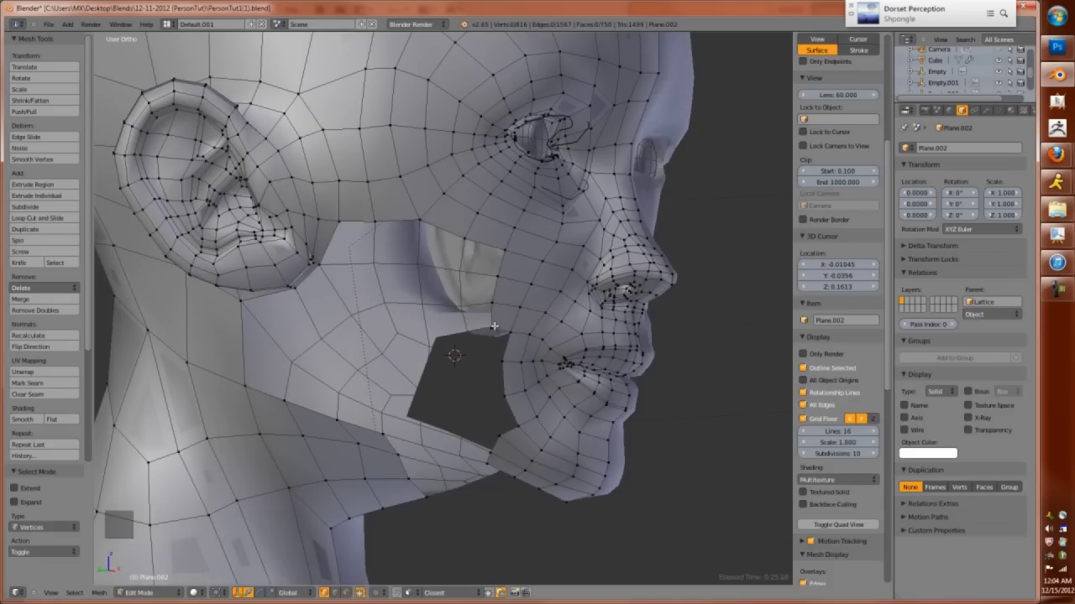
key(shift+Tab)
key(g)
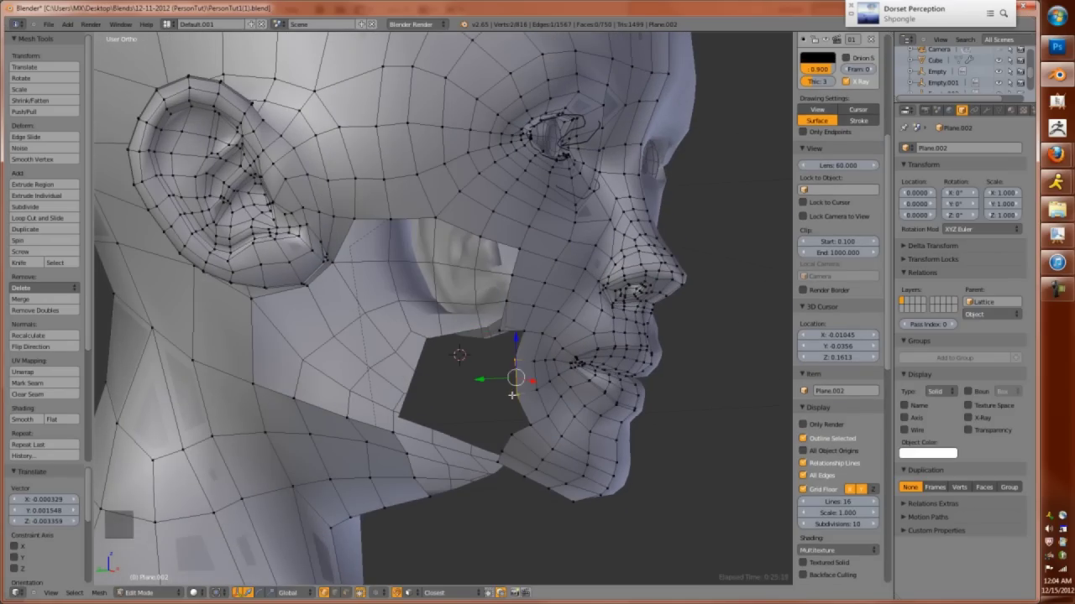
click(485, 397)
key(f)
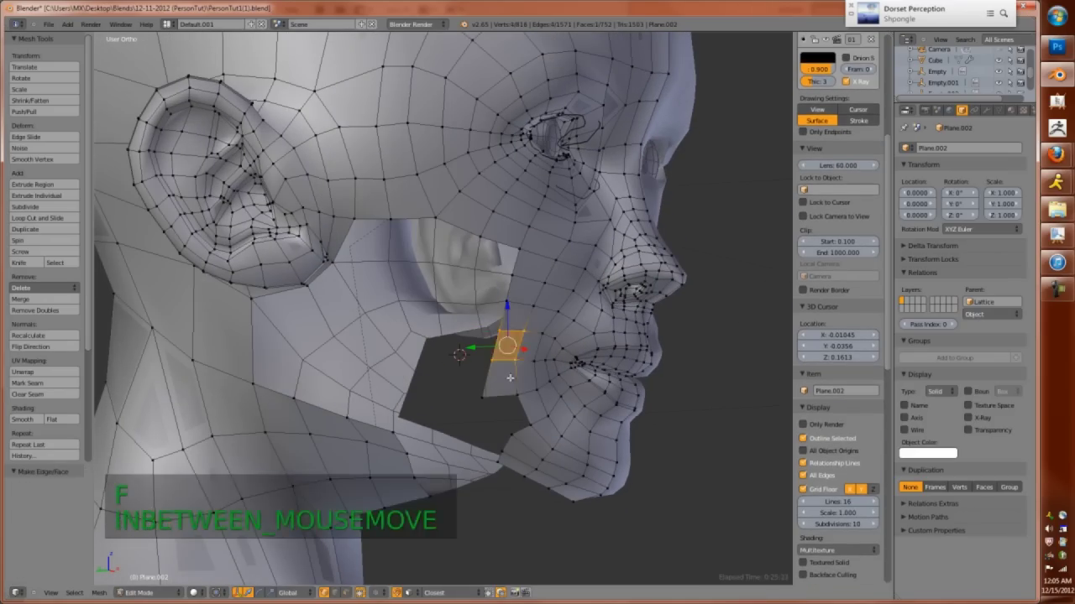
right_click(504, 398)
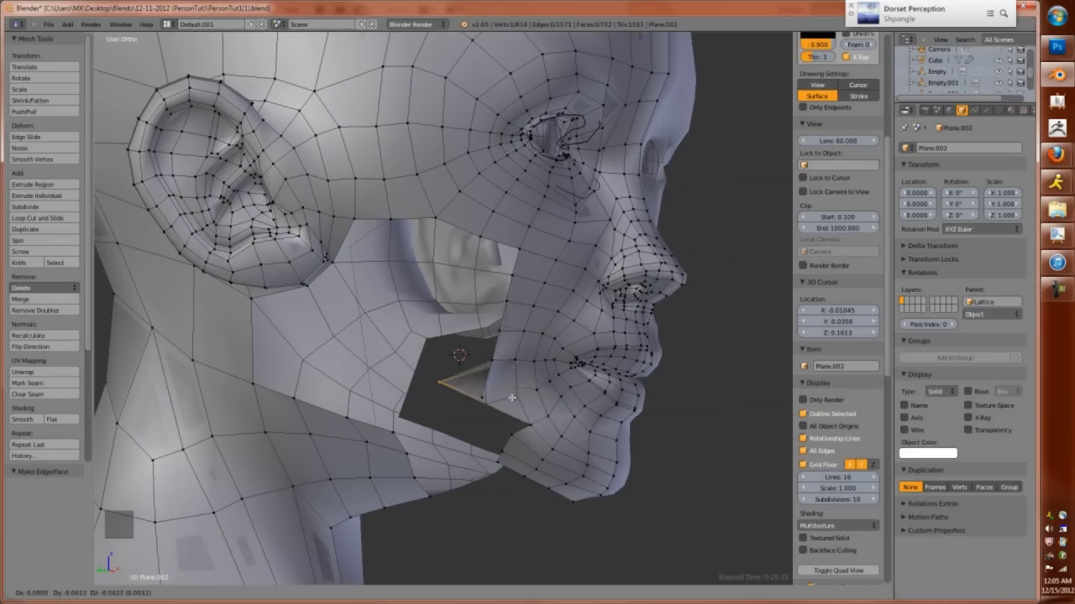
Extrude a strip of faces down the cheek from the hole's upper edge and divide it with a loop cut
middle_drag(516, 396, 497, 247)
key(e)
click(452, 403)
key(g)
key(g)
click(459, 309)
key(ctrl+r)
click(487, 300)
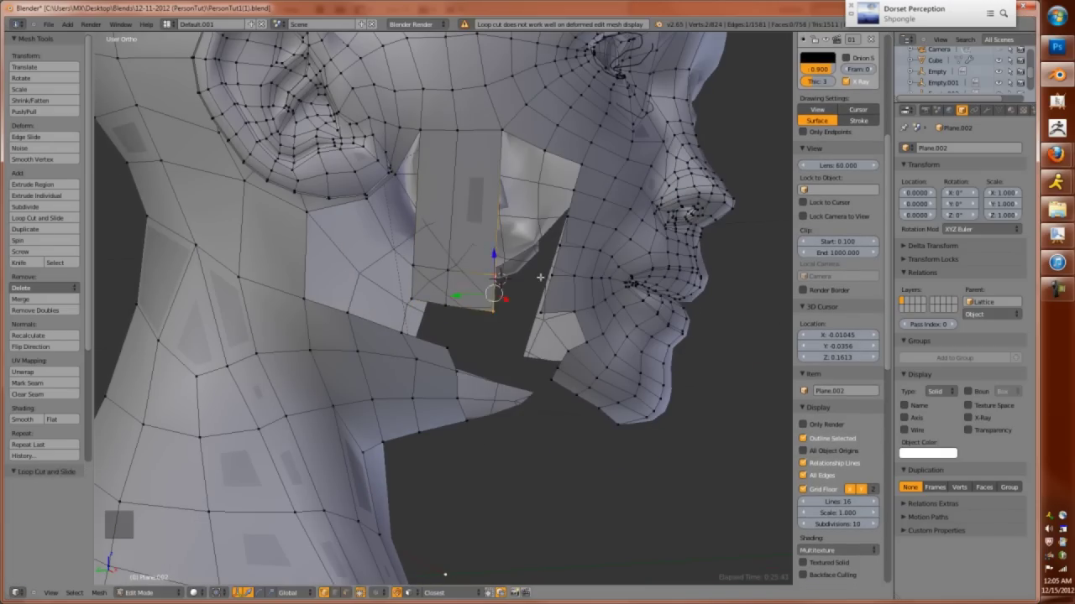
Bridge the cheek strip to the mouth-side edge with faces, and add a loop cut to align the grid
middle_drag(543, 307, 470, 277)
shift+click(470, 277)
key(f)
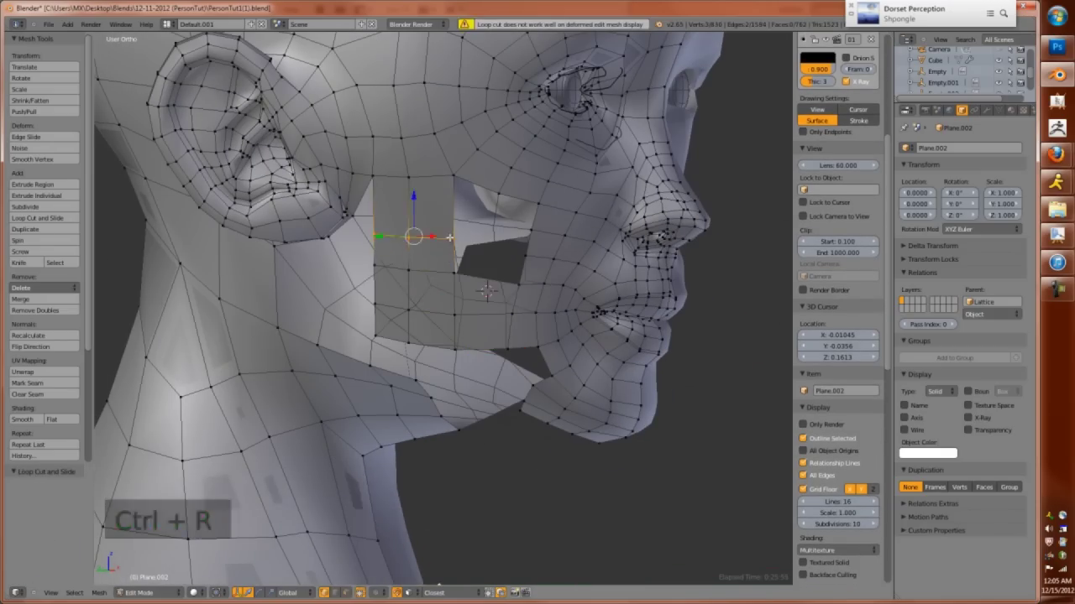
key(f)
key(a)
key(g)
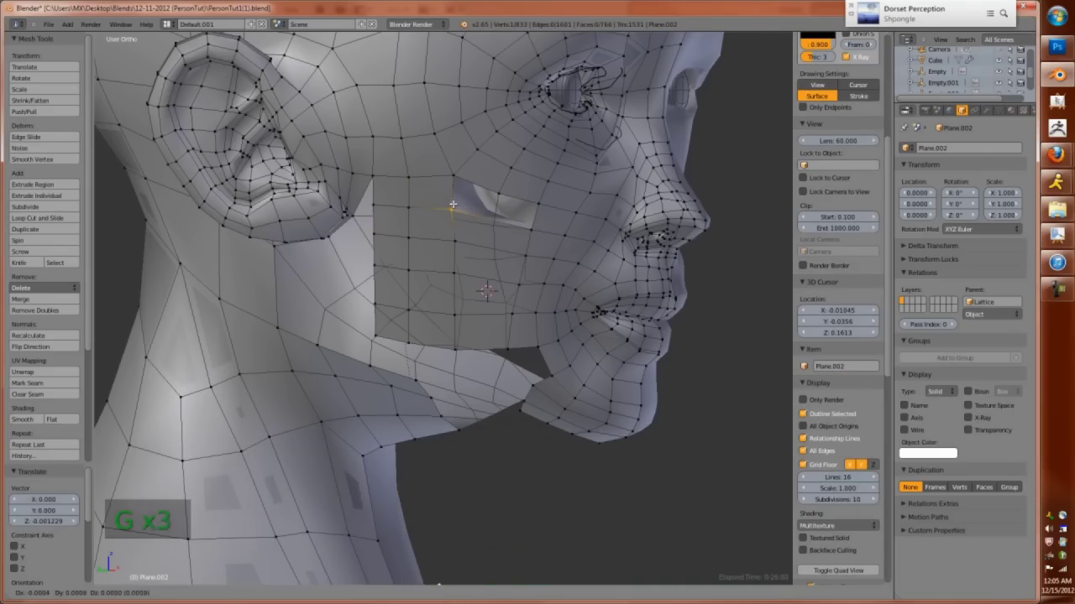
key(ctrl+r)
right_click(467, 232)
Build a new face at the hole's front corner above the chin and snap its vertices onto the cheek patch
middle_drag(470, 327, 530, 335)
right_click(506, 336)
right_drag(506, 336, 513, 336)
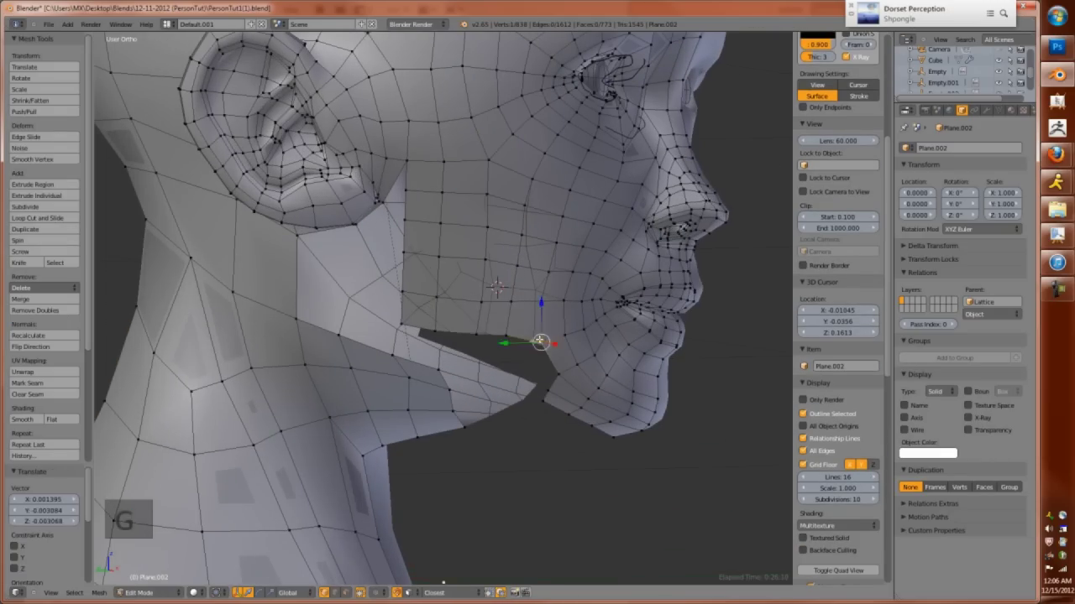
ctrl+click(540, 342)
middle_drag(541, 342, 551, 342)
key(f)
key(g)
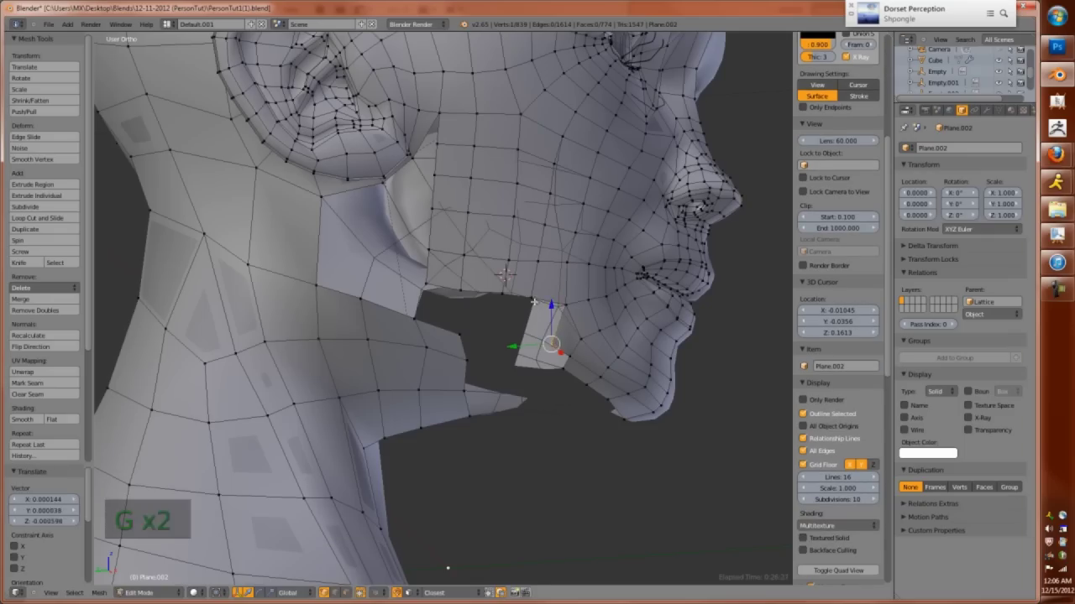
Extend a row of faces back along the jawline, merging the overlapping vertices
right_click(538, 357)
key(e)
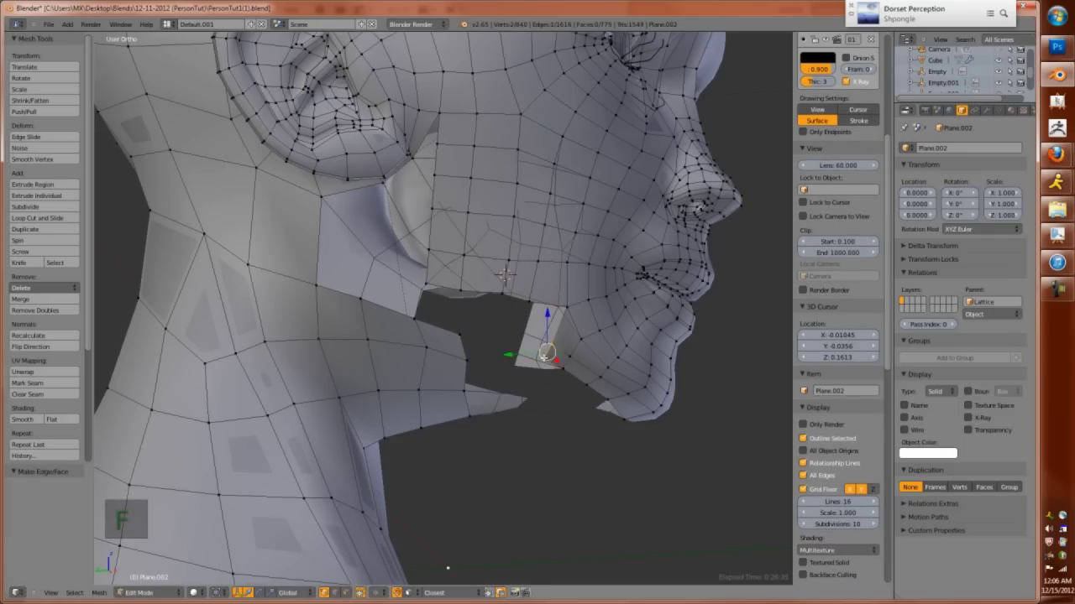
shift+right_click(482, 337)
key(alt+m)
key(g)
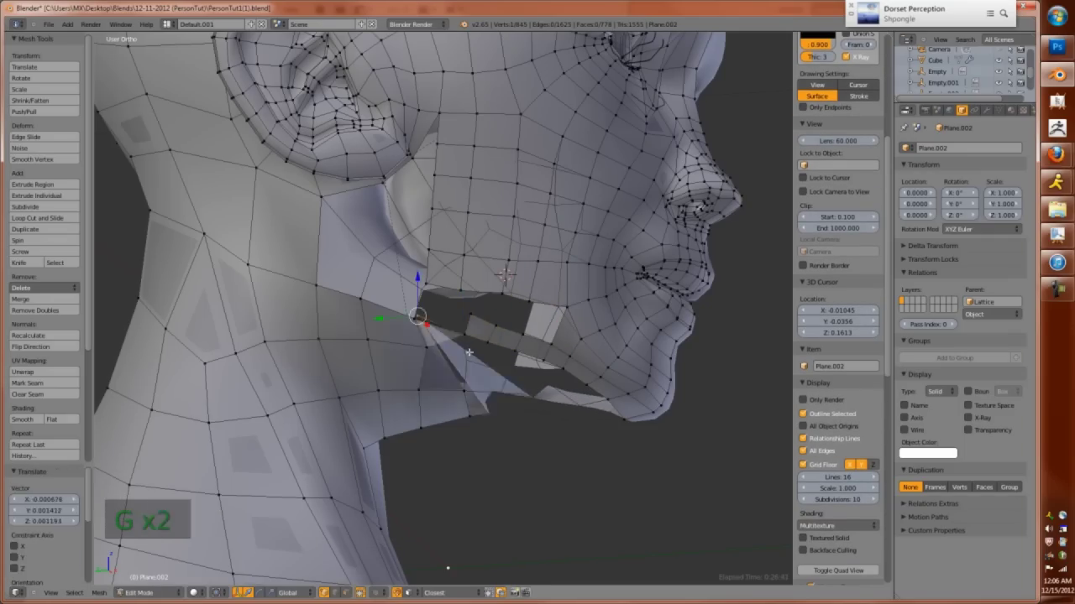
click(516, 347)
Fill the gap between the cheek grid and the jawline row with faces, and snap their vertices onto the patch
middle_drag(516, 347, 489, 325)
key(f)
right_click(440, 320)
key(g)
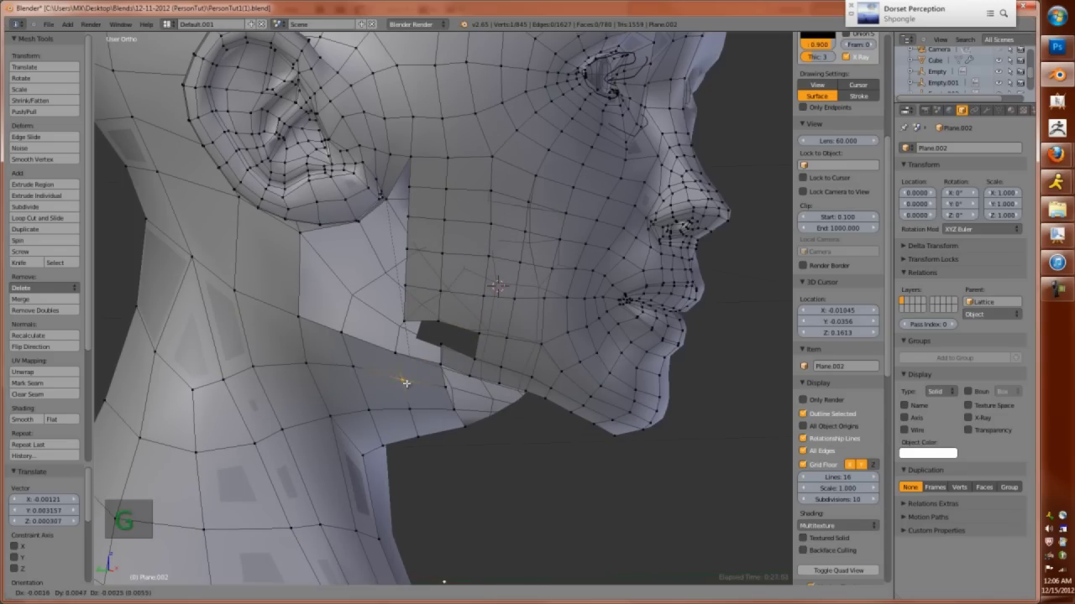
shift+right_click(395, 345)
key(e)
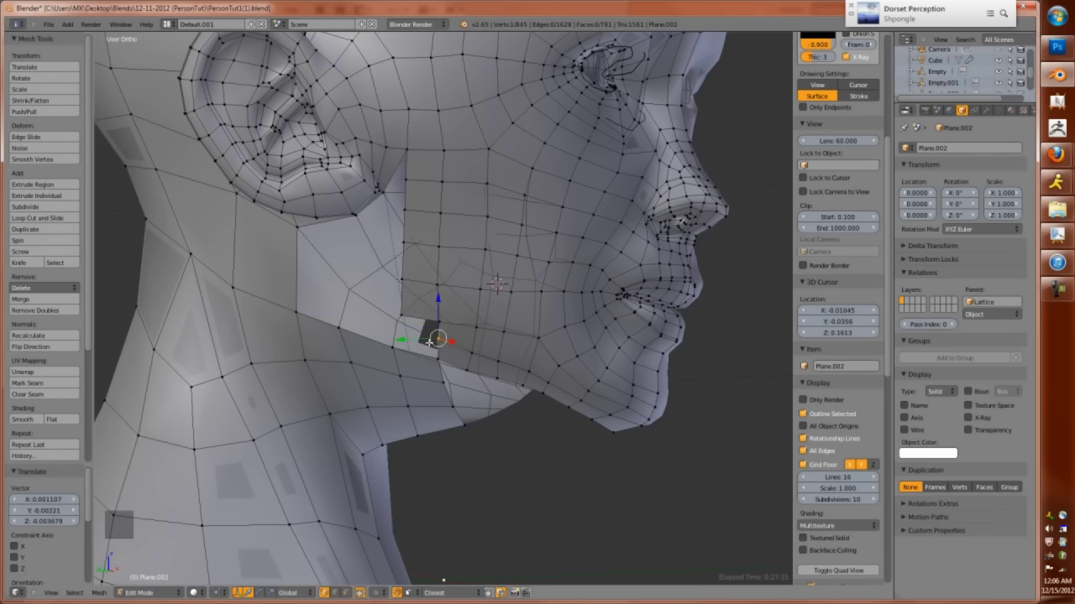
click(434, 338)
shift+right_drag(434, 337, 424, 324)
key(g)
key(g)
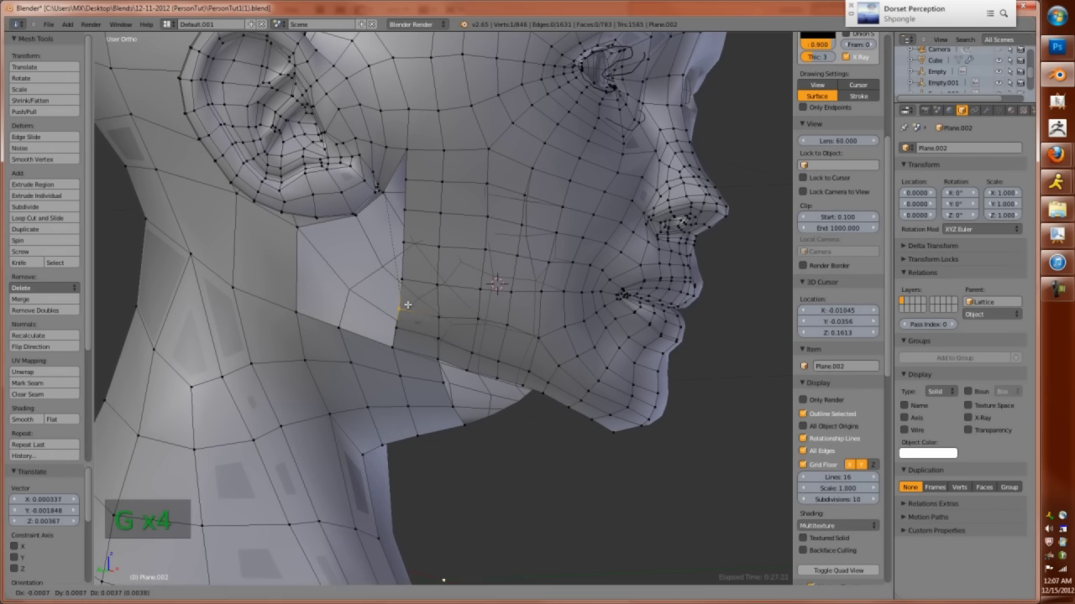
Check the rebuilt cheek in object mode, merge the stray vertices below the earlobe, and fill a face there
key(Tab)
middle_drag(461, 306, 451, 235)
key(Tab)
key(alt+m)
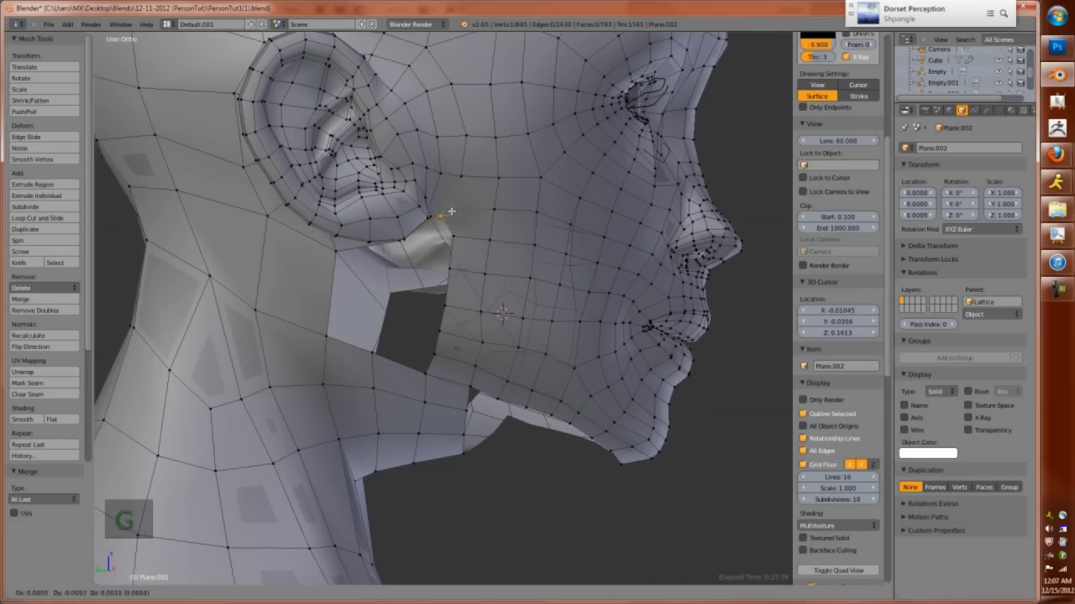
middle_drag(452, 241, 493, 194)
key(f)
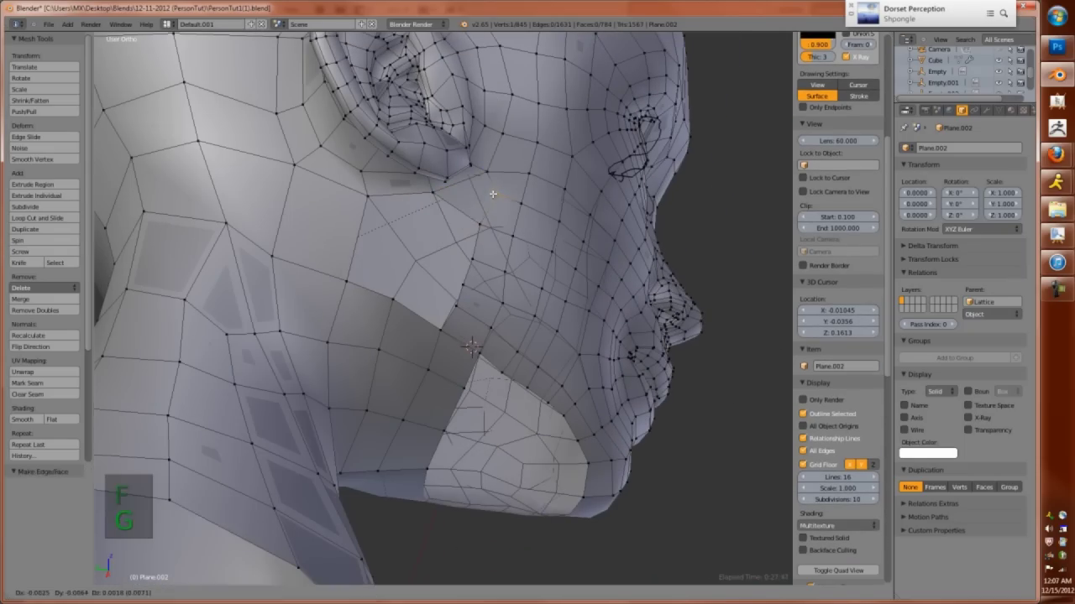
Extrude and fill faces across the hole behind the jaw, and snap their vertices into place
key(g)
key(g)
key(e)
click(447, 299)
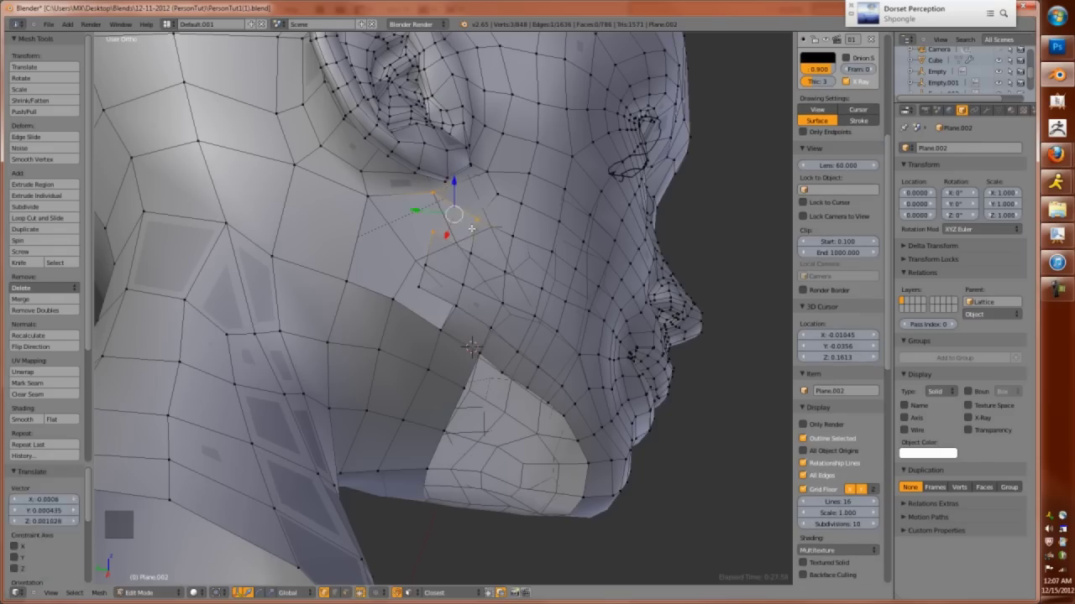
key(f)
key(g)
key(g)
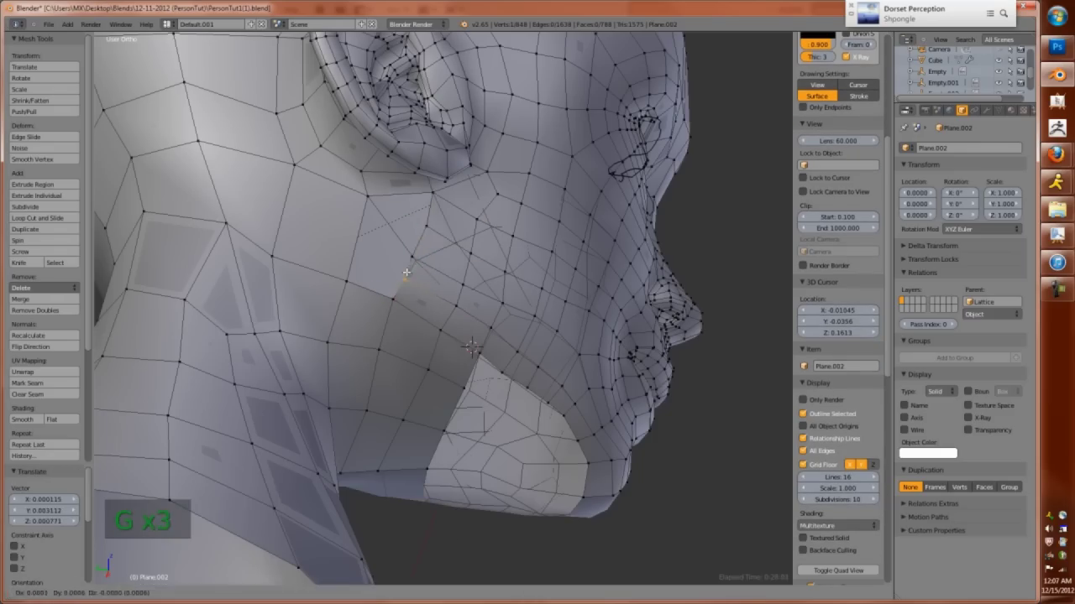
Merge the overlapping vertices behind the jaw corner and reposition the neighbouring vertex on the patch
key(alt+m)
click(395, 244)
key(ctrl+Tab)
click(370, 312)
scroll(403, 317, down, 2)
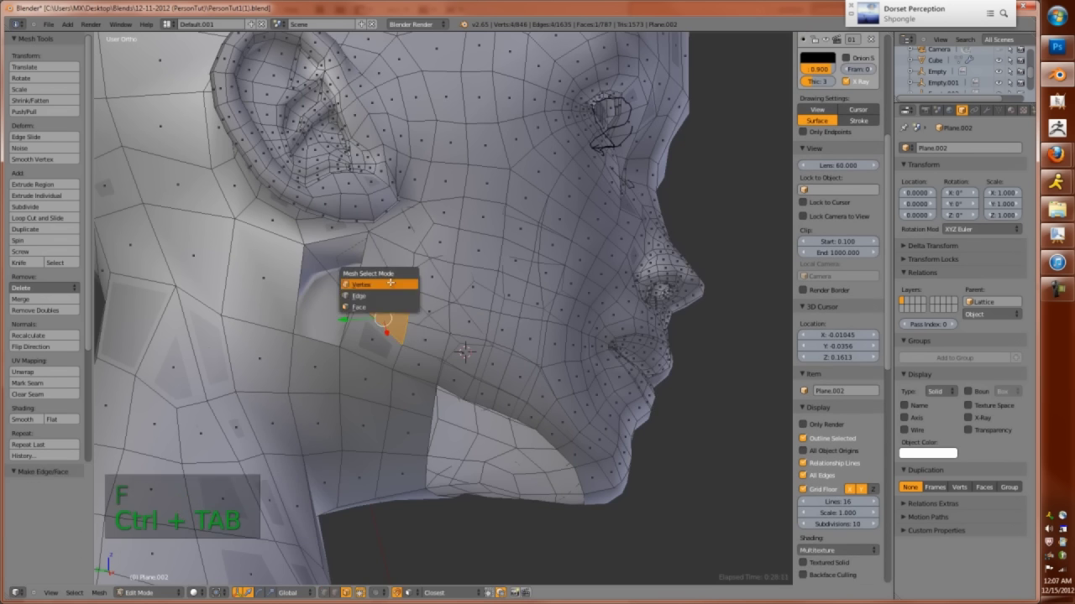
right_click(401, 338)
key(g)
click(443, 326)
middle_drag(442, 325, 311, 336)
Add a loop cut through the new faces below the ear and check the surface in object mode
key(ctrl+r)
click(361, 269)
key(Tab)
key(Tab)
scroll(361, 269, down, 3)
scroll(361, 269, up, 3)
Divide the faces spanning the hole under the jaw with loop cuts, and snap their lower vertices into place
middle_drag(361, 269, 462, 316)
key(ctrl+r)
click(495, 395)
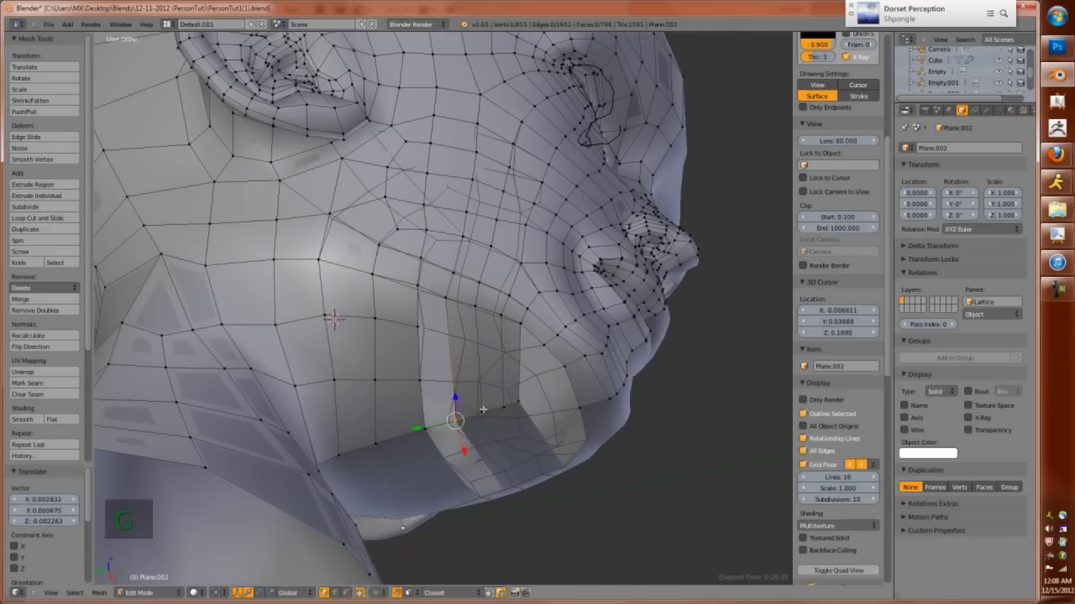
right_click(508, 416)
key(g)
key(g)
click(462, 418)
key(ctrl+r)
click(470, 382)
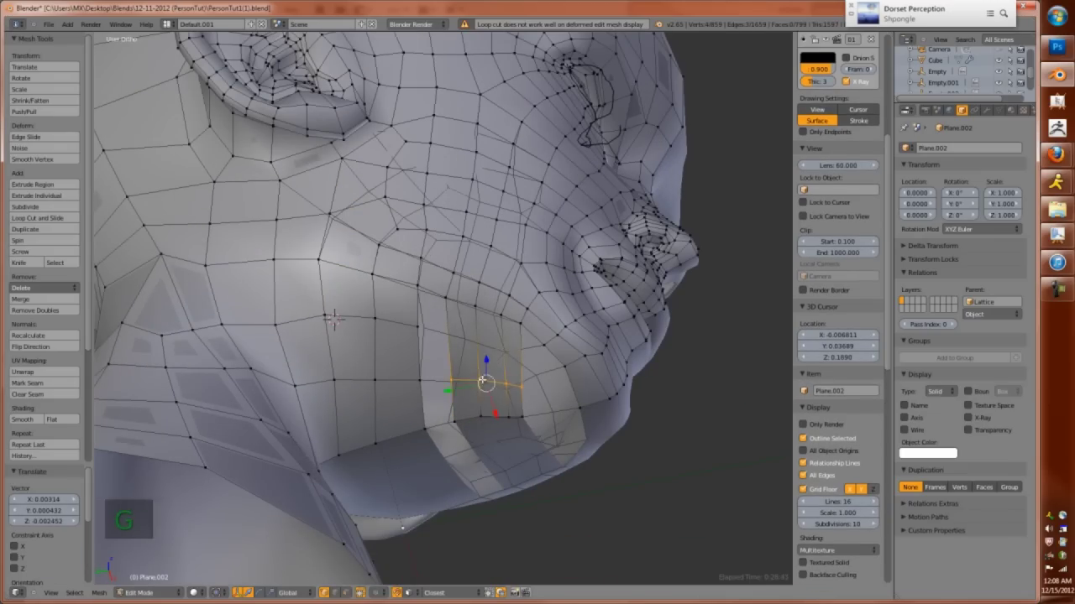
Fill the last openings under the jaw with faces, adding a loop cut and repositioning a vertex to even the flow
click(522, 416)
key(f)
key(ctrl+r)
click(432, 285)
right_click(517, 345)
shift+right_click(550, 353)
key(f)
key(g)
click(523, 356)
scroll(449, 339, down, 3)
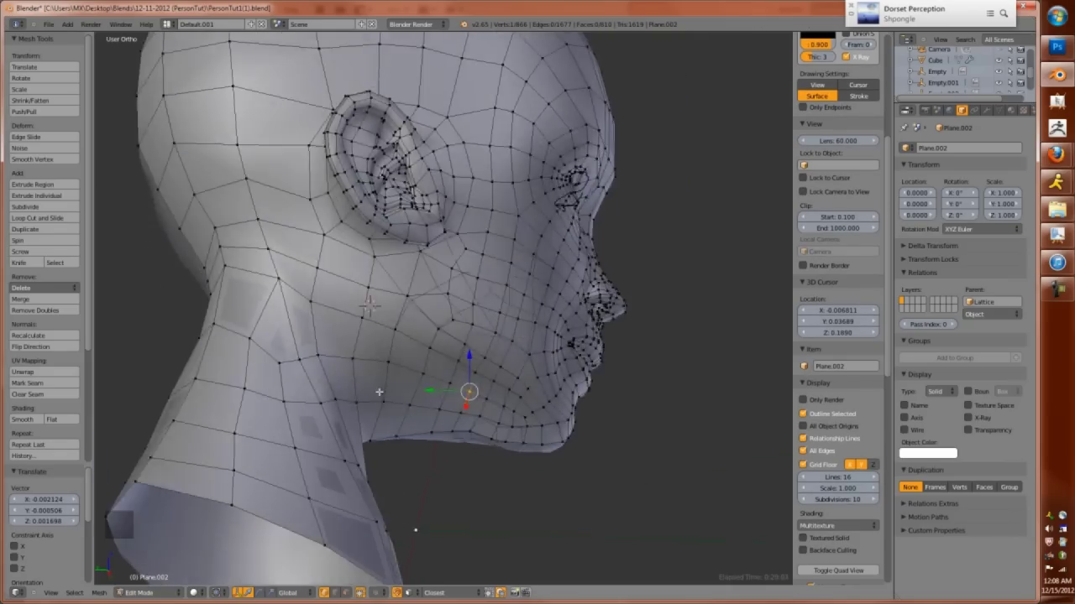
Reposition a neck vertex below the ear and rip the mesh open at that spot
key(g)
click(308, 347)
key(shift+Tab)
middle_drag(307, 375, 298, 393)
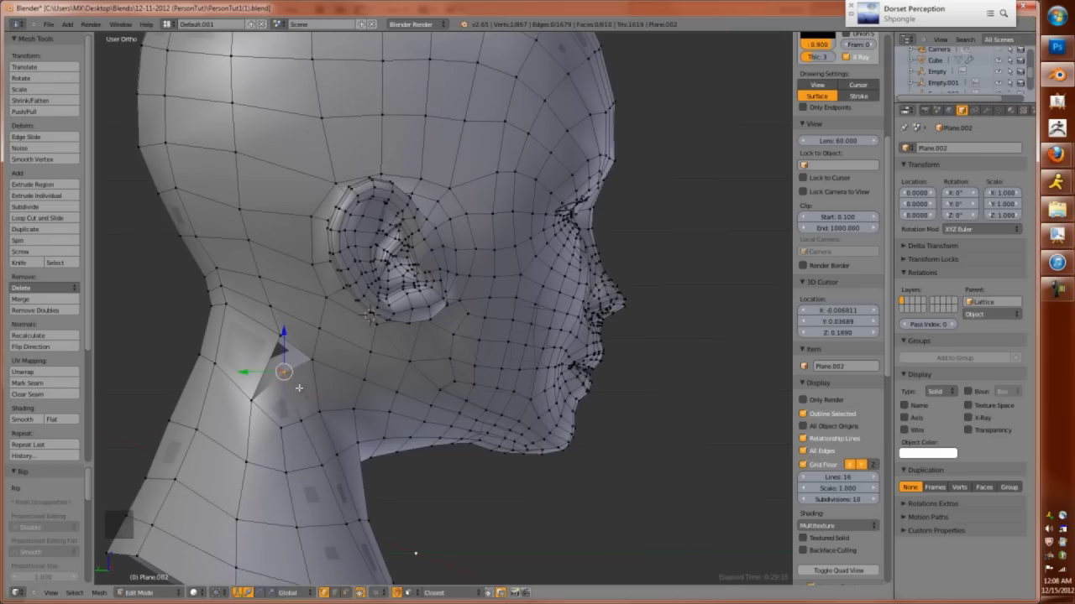
middle_drag(268, 339, 277, 369)
Add loop cuts through the faces around the neck opening and merge the ripped vertices to close it
key(ctrl+r)
click(281, 369)
click(240, 384)
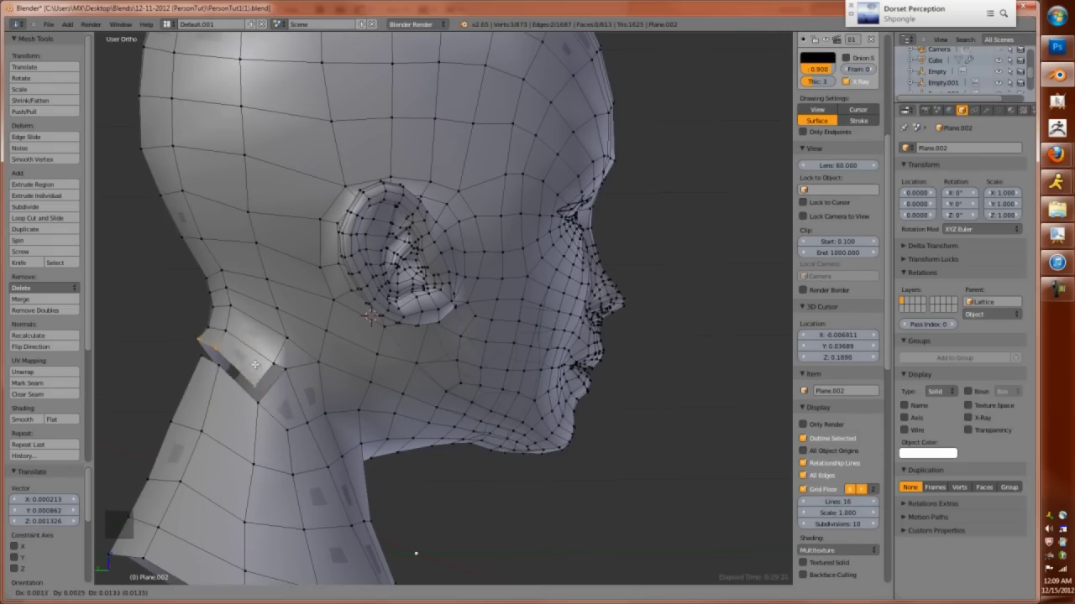
key(ctrl+r)
key(alt+m)
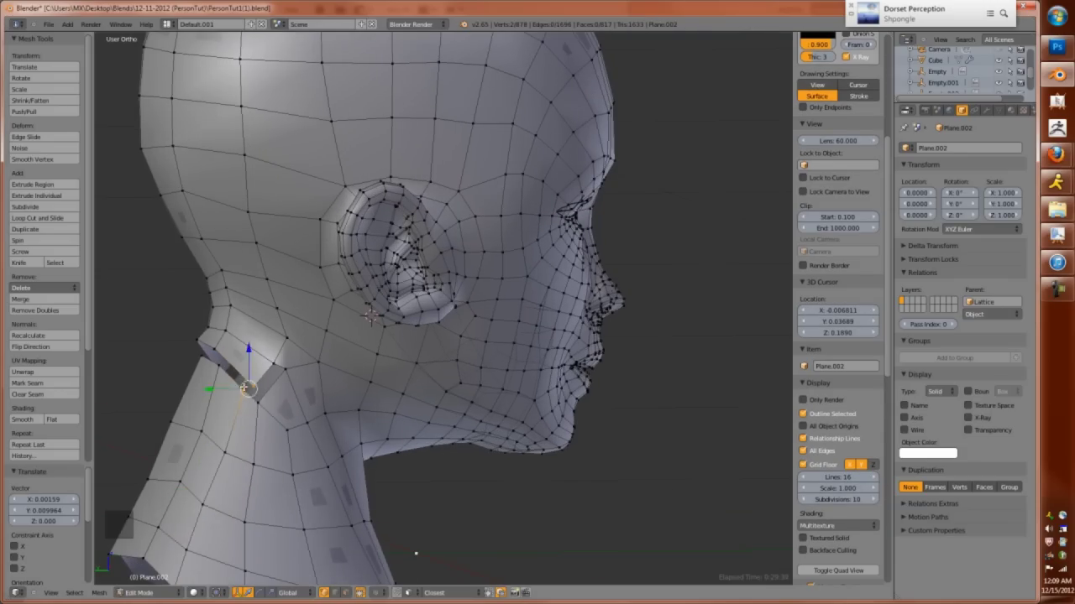
key(alt+m)
click(179, 425)
Reposition the vertices behind the ear and slide the edge at the back of the neck for smoother flow
key(g)
key(g)
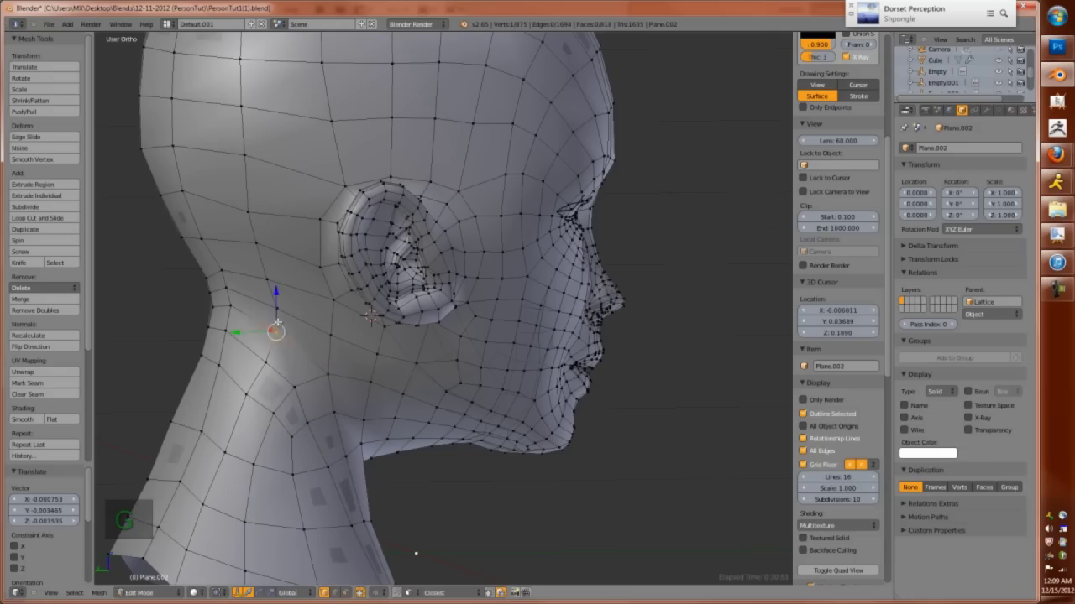
click(238, 305)
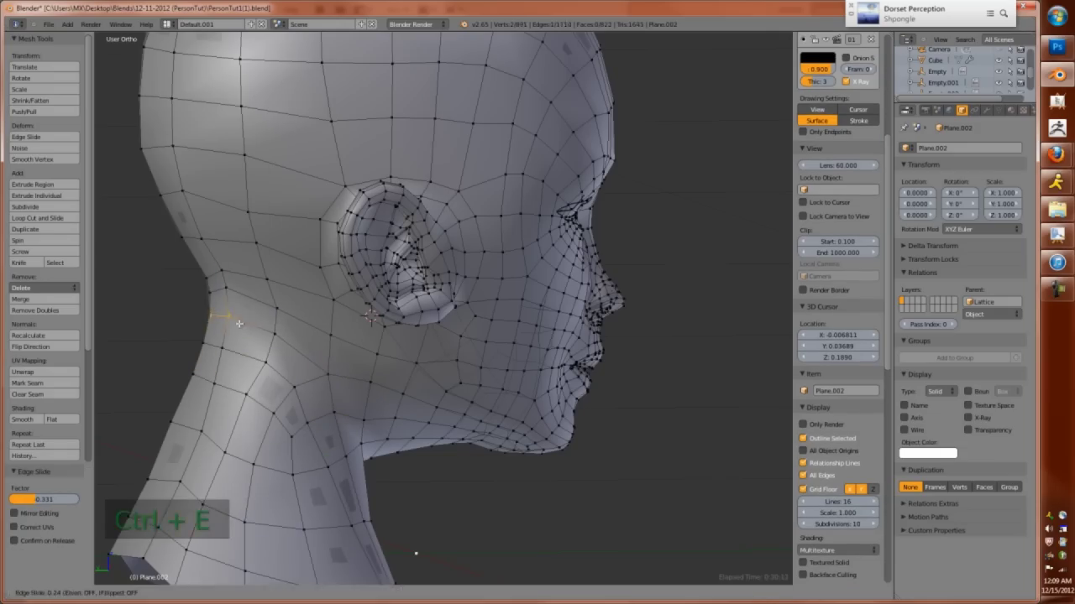
key(ctrl+e)
click(228, 311)
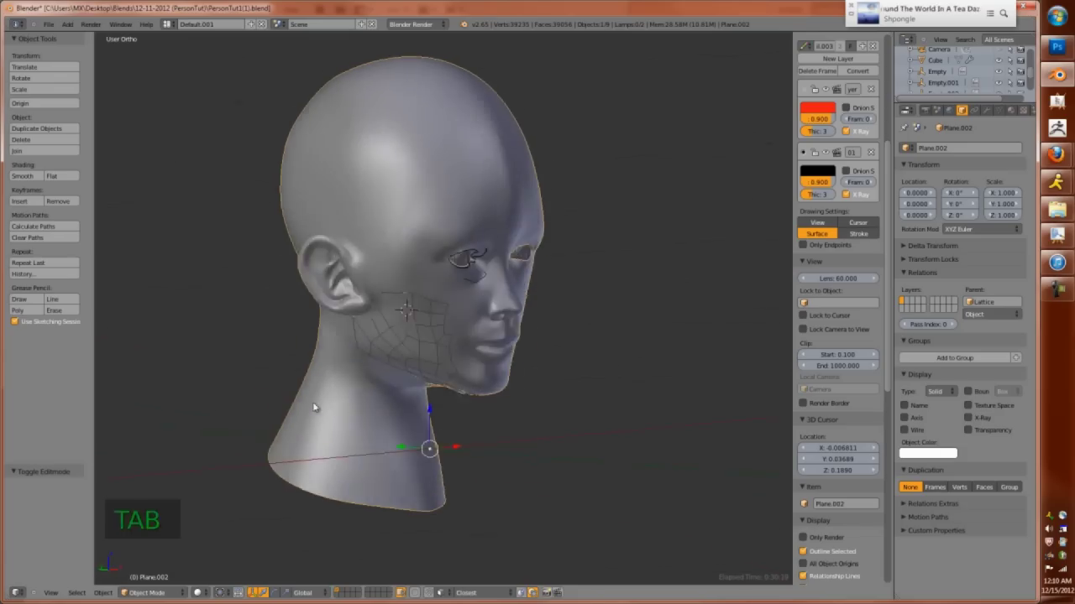
Examine the rebuilt cheek and jaw surface in object and edit mode, previewing an edge ring across the cheek
key(KP_1)
middle_drag(305, 403, 510, 295)
scroll(462, 357, up, 4)
key(Tab)
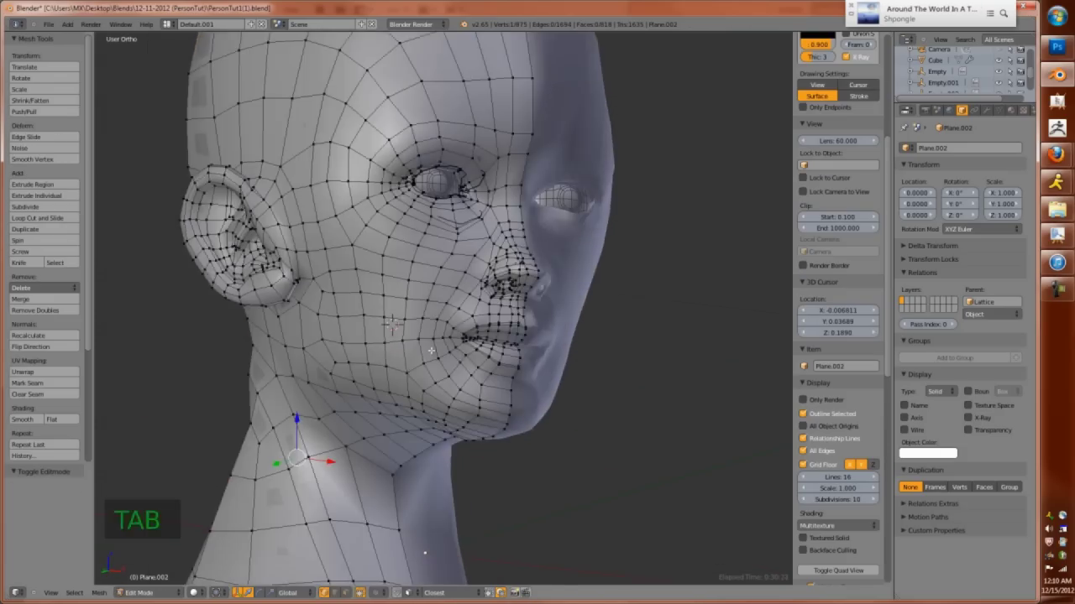
middle_drag(462, 356, 440, 298)
key(ctrl+r)
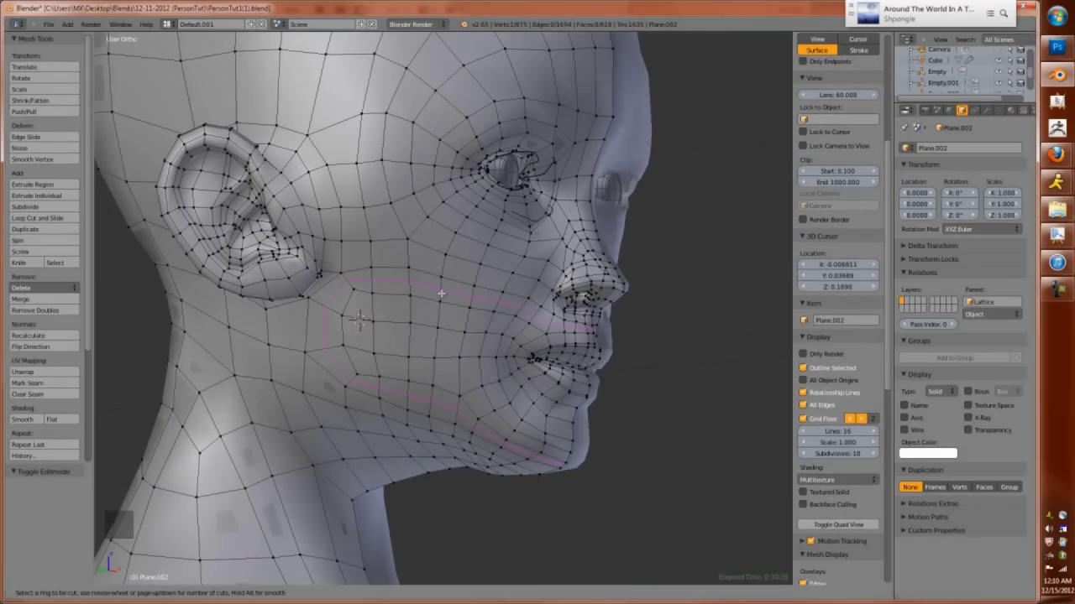
middle_drag(457, 427, 414, 562)
Adjust the selected neighbouring vertices on the face, shift them along the X axis, and return to object mode
shift+right_click(576, 293)
click(620, 420)
middle_drag(619, 420, 628, 331)
key(w)
click(612, 269)
middle_drag(612, 269, 548, 380)
key(g)
key(x)
click(580, 300)
key(Tab)
Try recolouring the head in vertex paint mode, then undo it and return to object mode
key(KP_1)
click(159, 546)
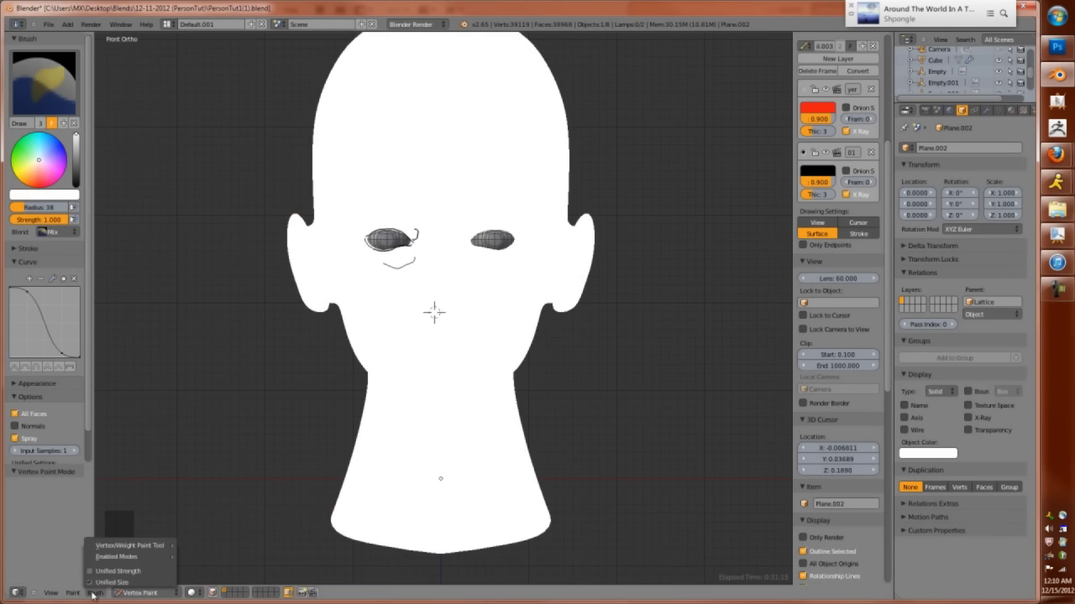
click(84, 550)
scroll(319, 331, up, 3)
mouse_move(319, 330)
middle_down()
mouse_move(403, 389)
mouse_move(511, 401)
mouse_move(518, 391)
middle_up()
scroll(403, 388, down, 3)
key(ctrl+z)
key(v)
Store a duplicate of the head on layer 3 and return to layer 1
scroll(400, 445, down, 2)
key(m)
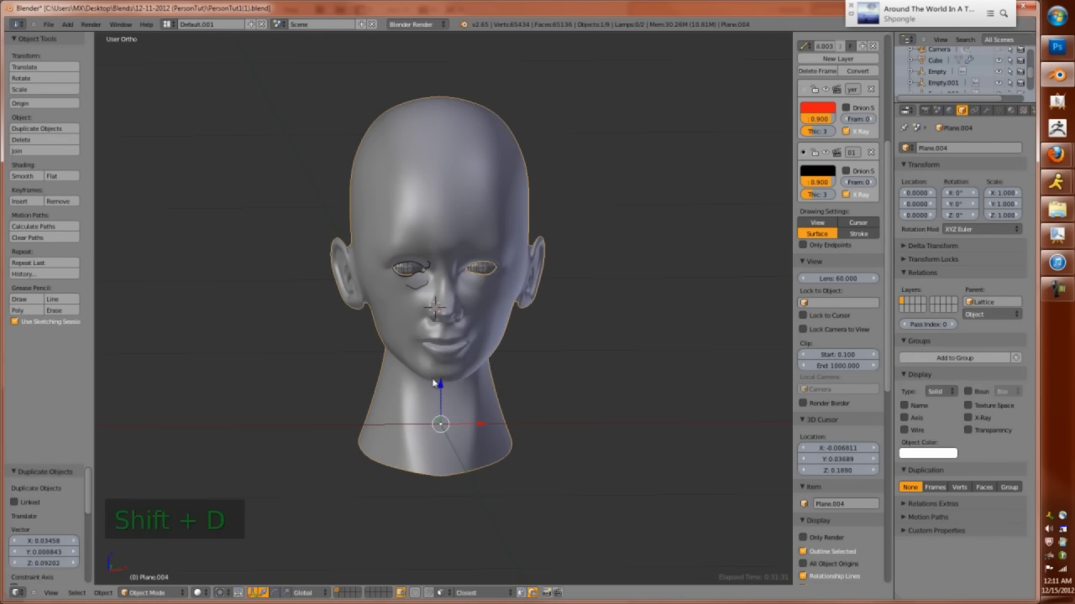
key(3)
scroll(492, 380, up, 3)
key(1)
key(KP_1)
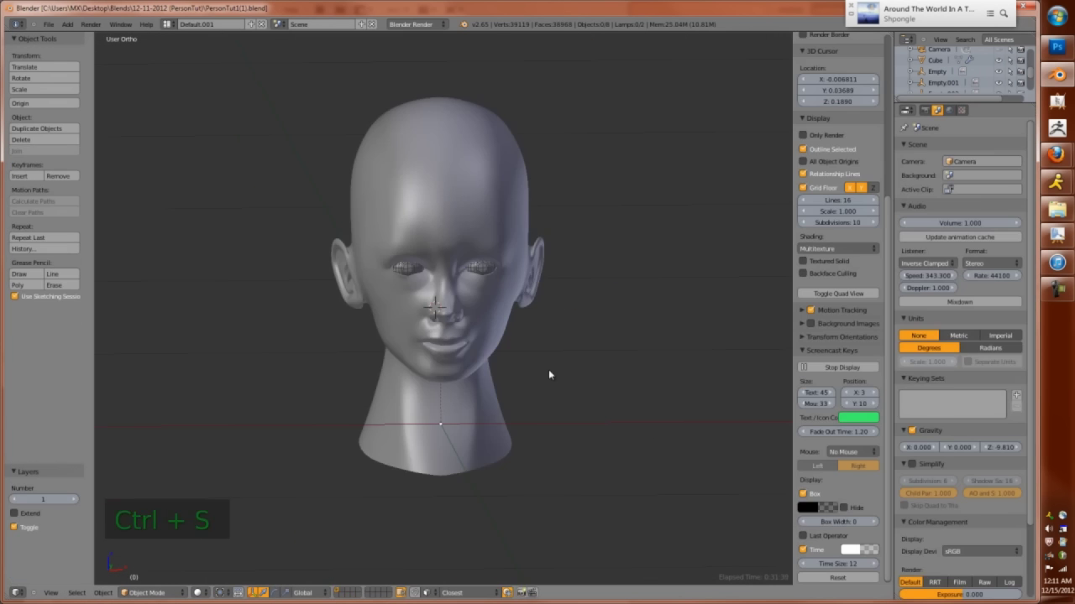
Save the scene as a new incremental copy named PersonTut1(2).blend
scroll(548, 370, up, 3)
key(Tab)
key(Tab)
scroll(514, 297, down, 3)
middle_drag(513, 296, 431, 311)
click(49, 24)
click(67, 140)
key(KP_Add)
click(995, 52)
Apply the head's mirror modifier and toggle the viewport display of the lattice modifier
key(ctrl+a)
scroll(568, 244, up, 3)
key(Tab)
key(Tab)
click(960, 188)
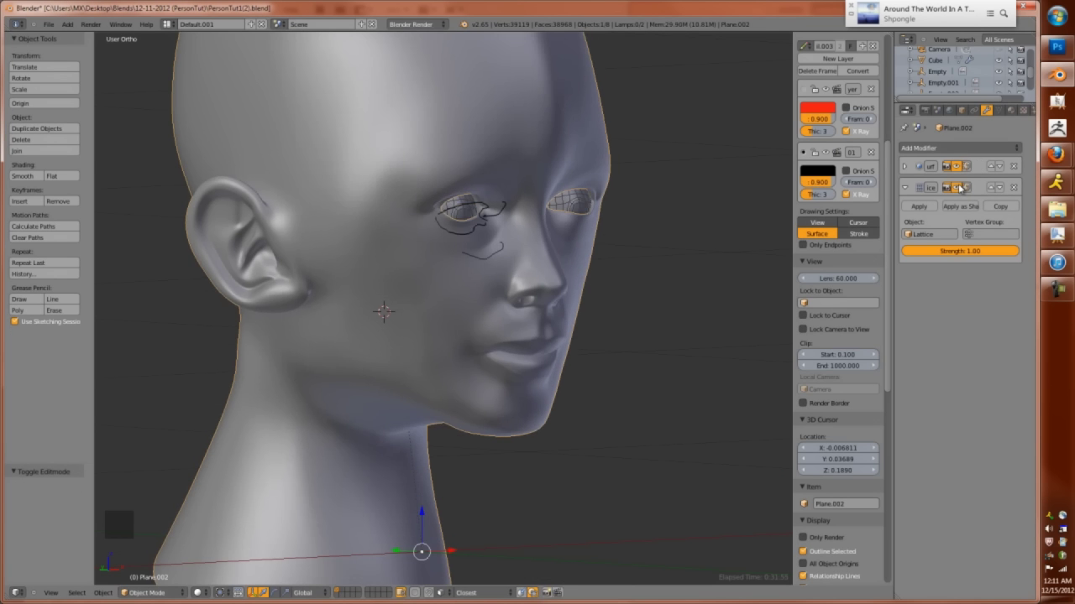
Merge stray vertices on the full head mesh and remove doubles across the entire selection
key(a)
middle_drag(521, 294, 446, 151)
key(KP_1)
key(Tab)
key(a)
right_click(446, 144)
key(alt+m)
click(439, 183)
key(a)
key(a)
key(w)
key(w)
click(454, 121)
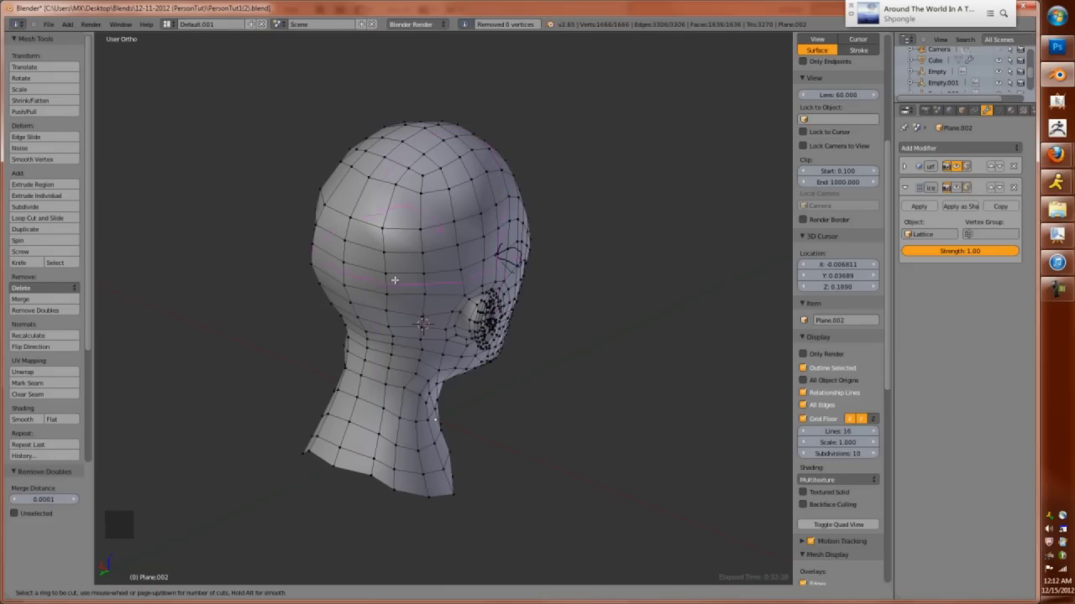
Mark the edges down the back of the head and from the crown towards the ears as seams
middle_drag(387, 219, 403, 260)
click(420, 277)
key(ctrl+KP_1)
key(ctrl+KP_3)
key(z)
key(b)
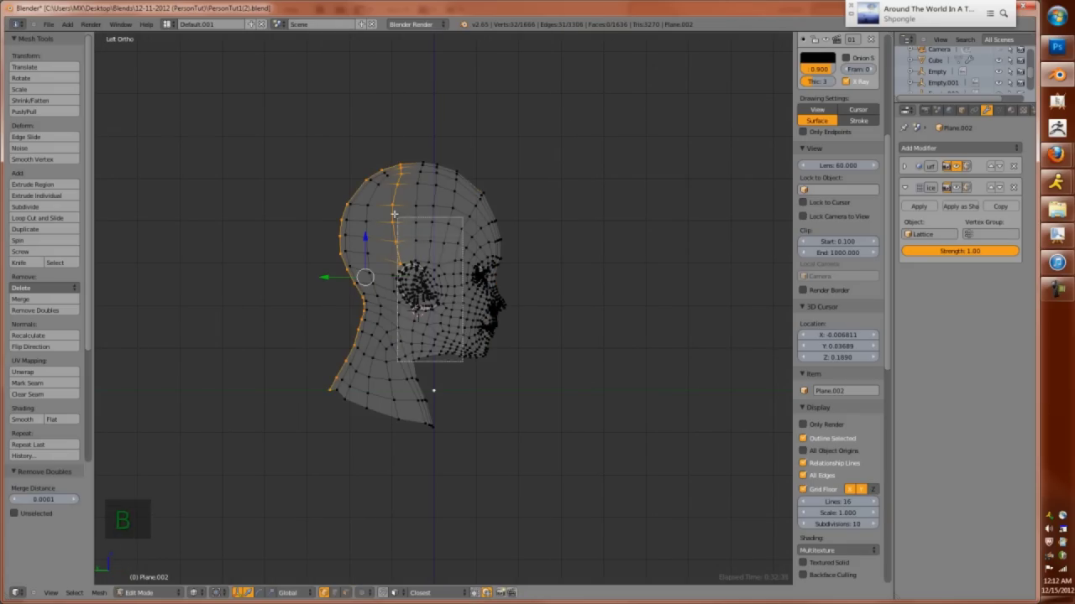
key(ctrl+e)
click(390, 235)
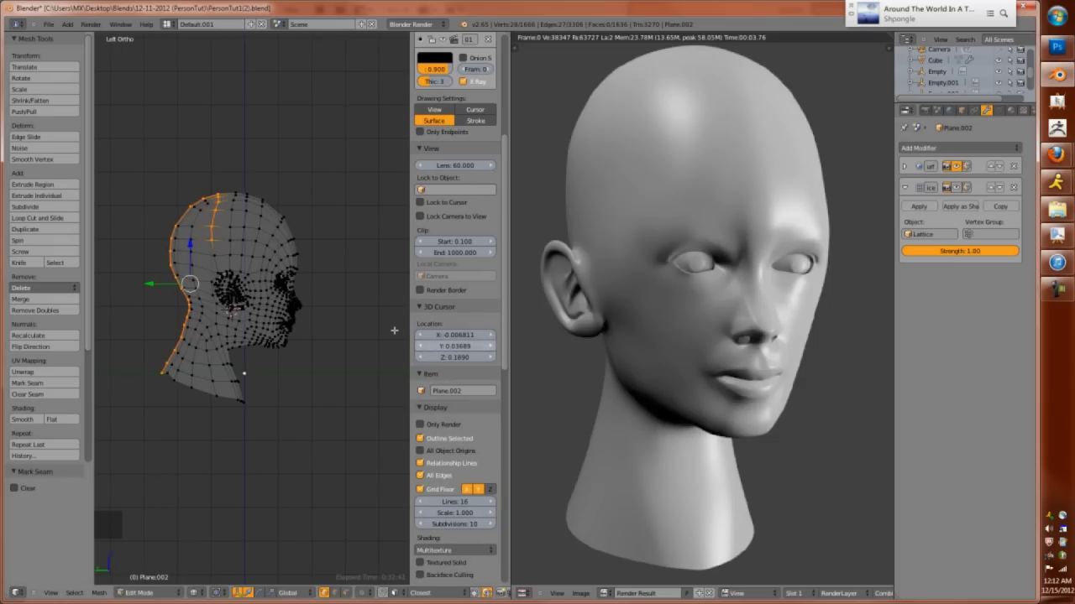
Clear the render result from the image editor and unwrap the entire head mesh
middle_drag(394, 331, 382, 336)
click(696, 594)
key(a)
key(a)
key(u)
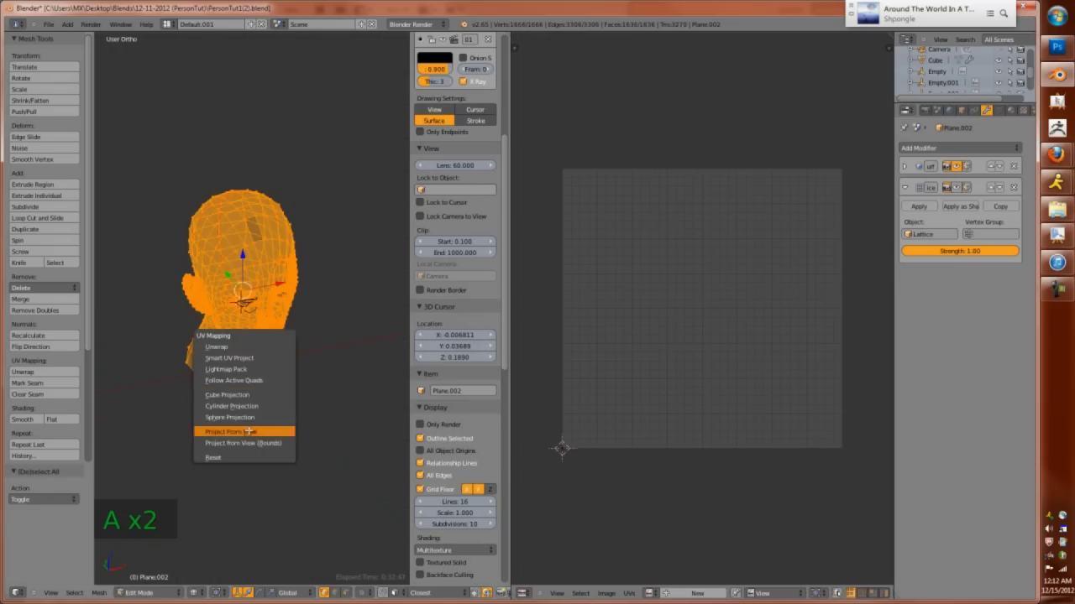
click(240, 341)
scroll(717, 352, up, 3)
Select the entire head mesh in front view so its UV layout is displayed
key(Tab)
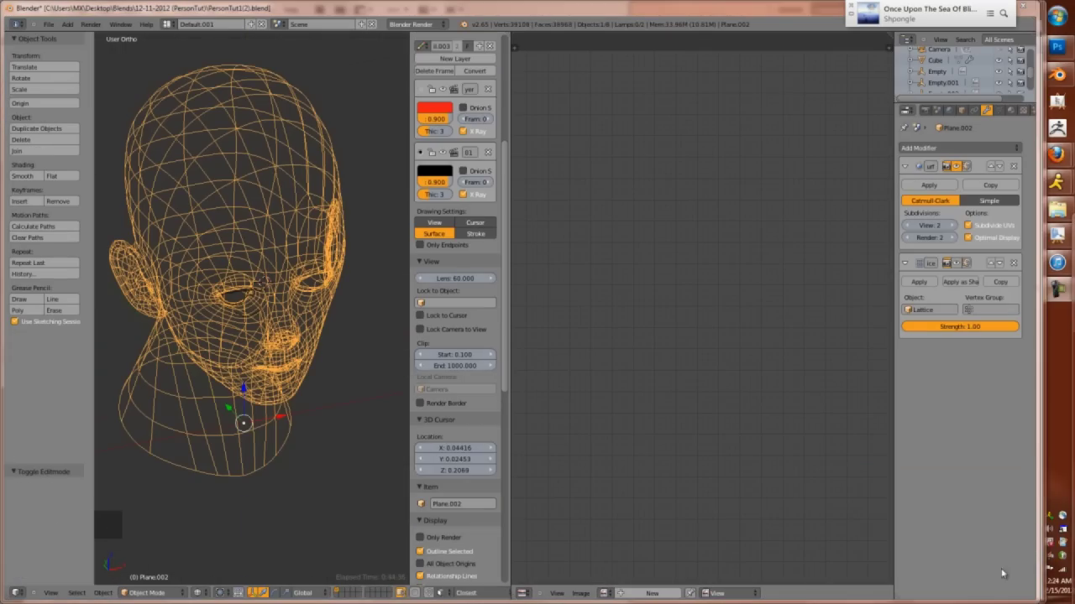
middle_drag(336, 394, 372, 408)
key(Tab)
key(KP_1)
key(a)
key(a)
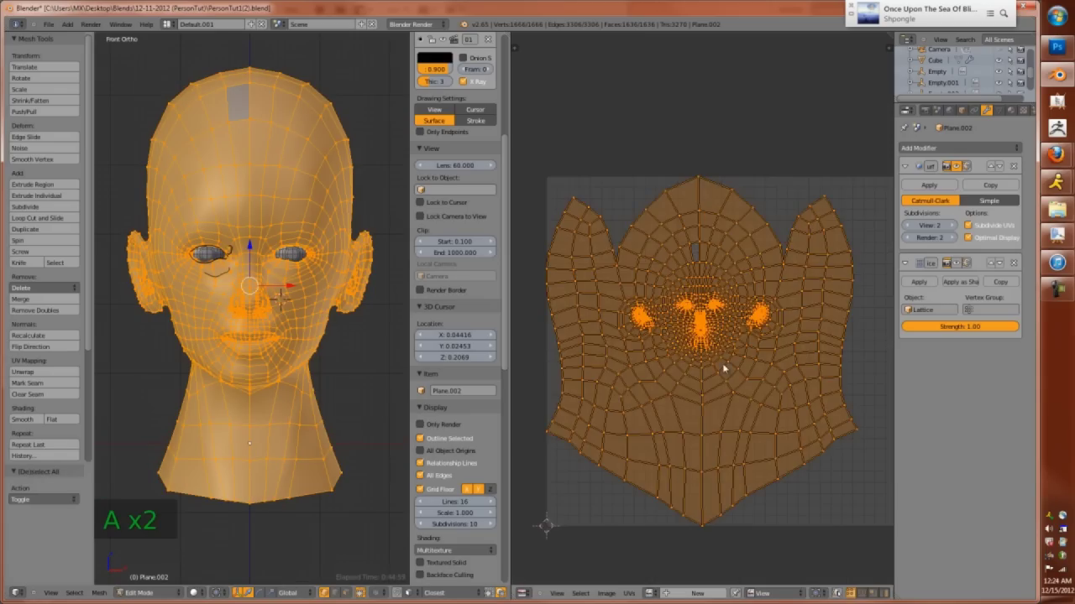
Circle-select the face area of the UV layout and enlarge it with proportional editing
key(a)
key(c)
click(703, 312)
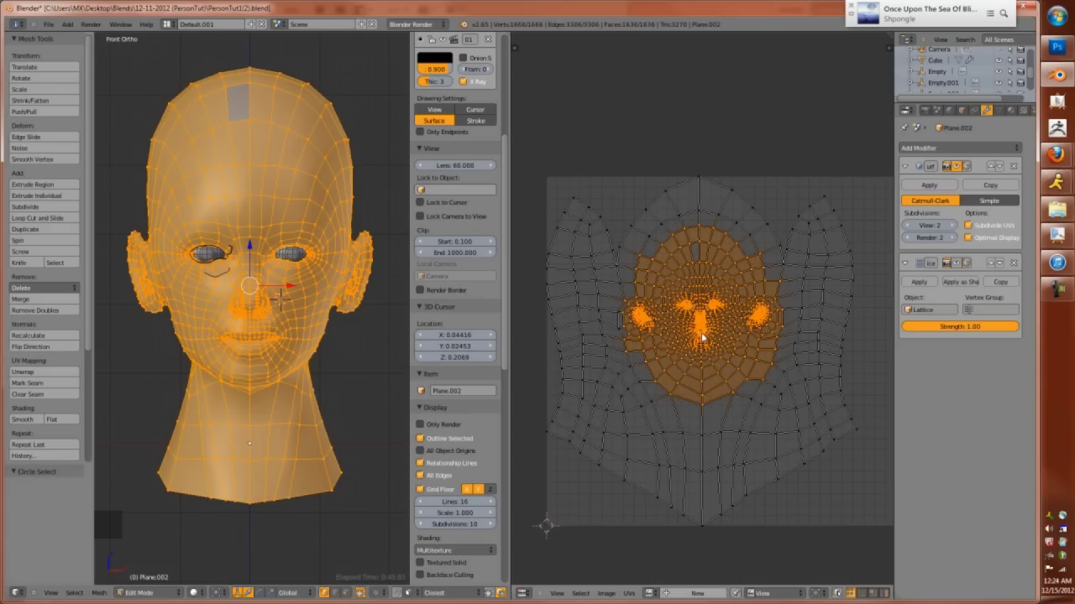
key(c)
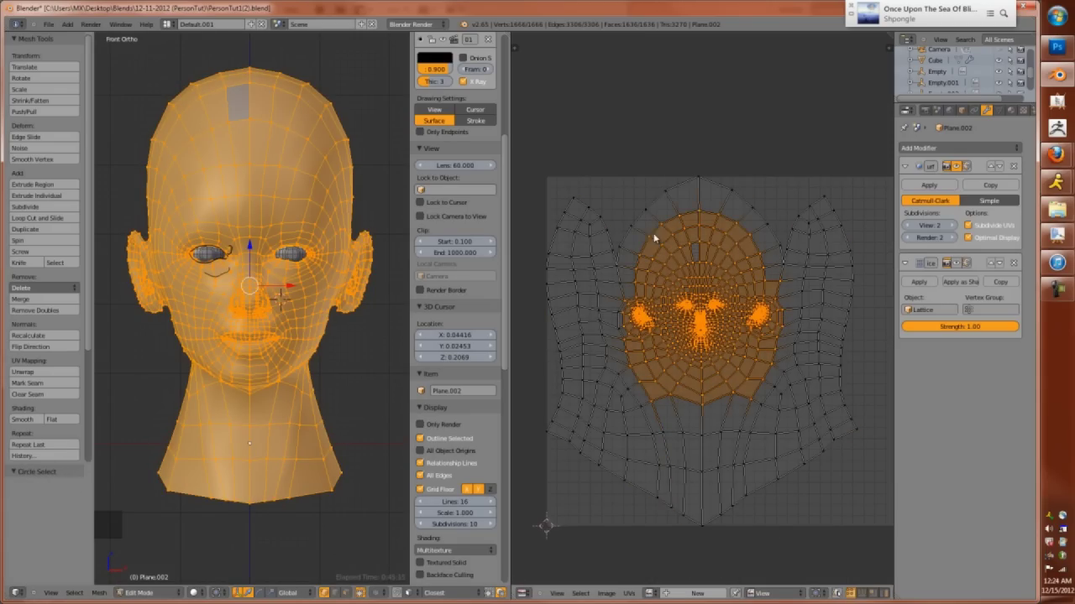
scroll(697, 323, up, 2)
scroll(573, 300, down, 2)
key(s)
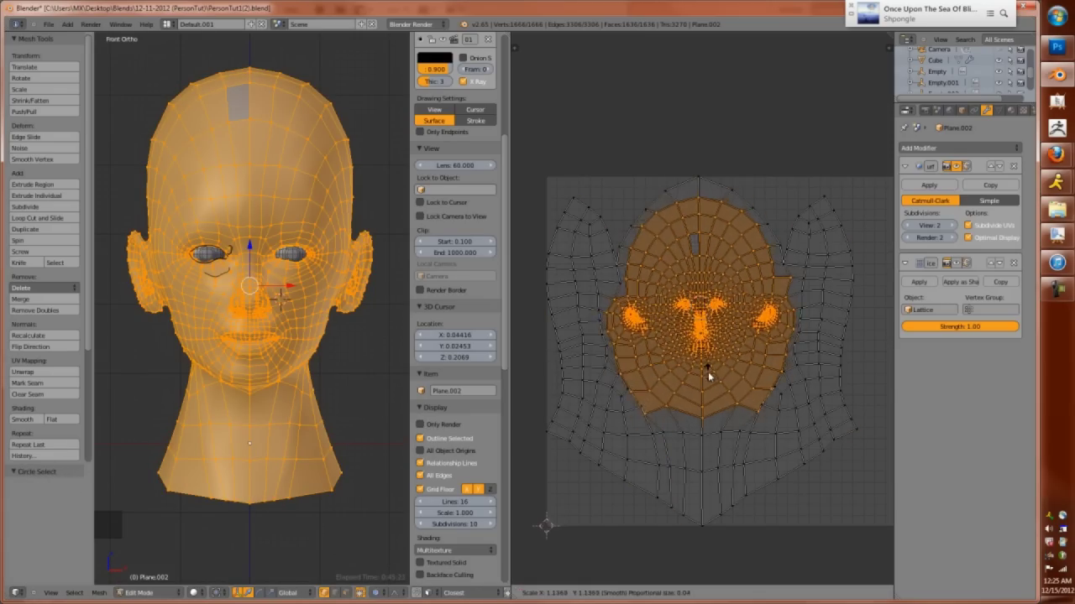
scroll(714, 377, down, 15)
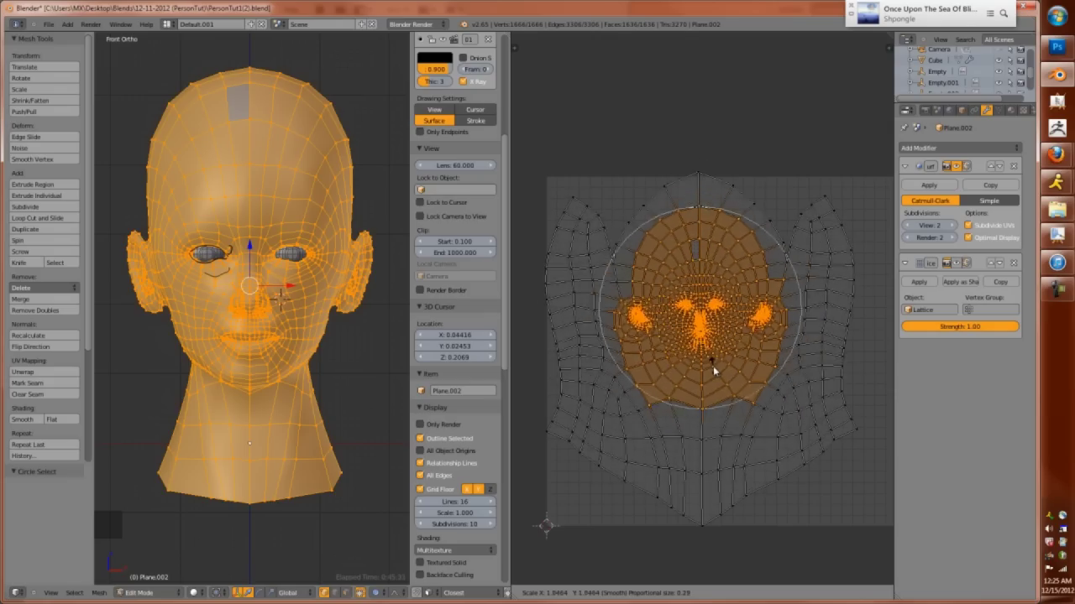
click(713, 374)
Select the outer corner vertices of the UV island and scale them with proportional editing
right_click(707, 521)
shift+right_click(856, 430)
shift+right_click(828, 196)
shift+right_click(556, 188)
shift+right_click(548, 430)
key(s)
scroll(797, 508, down, 3)
click(746, 384)
Select the lower border loop of the UV island and move it along the Y axis
key(a)
alt+right_click(710, 503)
alt+right_click(714, 502)
key(g)
key(y)
click(725, 470)
Select the border loops on both sides of the UV island and scale them along the X axis
alt+right_click(856, 344)
alt+shift+right_click(547, 328)
key(s)
key(x)
scroll(744, 439, down, 2)
click(740, 431)
Move the topmost UV vertex of the island about -0.062 along the Y axis
right_click(704, 151)
key(g)
key(y)
Scale the UVs around the nose proportionally from a vertex at its centre
scroll(701, 178, up, 6)
scroll(697, 255, up, 2)
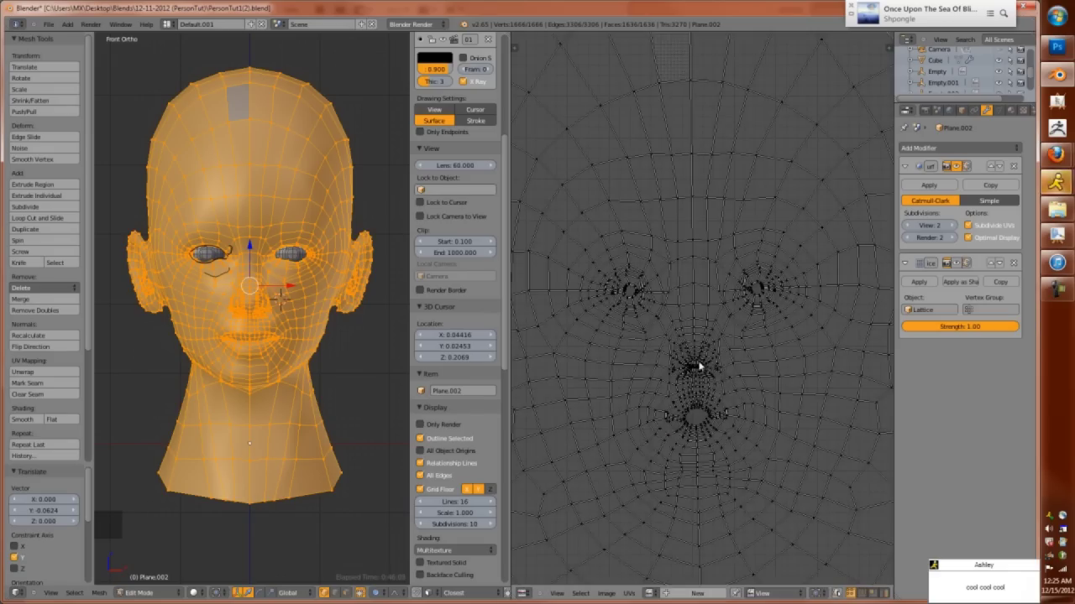
right_click(696, 364)
scroll(714, 382, down, 3)
key(s)
scroll(740, 416, down, 3)
click(750, 440)
Try welding pairs of UV vertices around the nostril, then undo those welds
scroll(726, 379, up, 6)
key(w)
click(672, 347)
key(shift+r)
scroll(664, 366, up, 4)
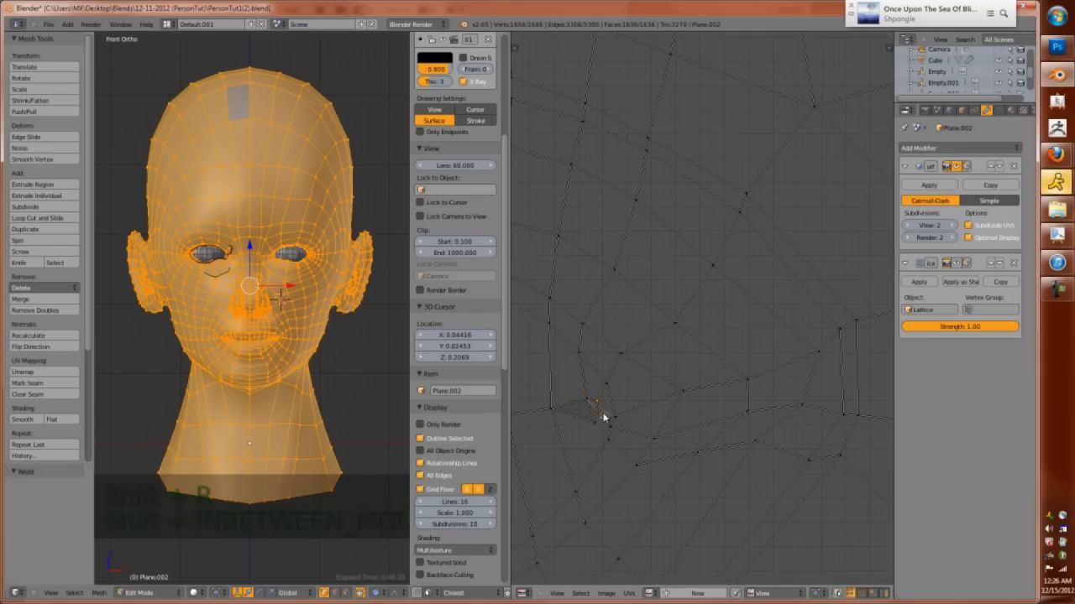
key(shift+r)
key(ctrl+z)
key(ctrl+z)
key(ctrl+z)
key(ctrl+z)
key(ctrl+z)
Weld a pair of crowded UV vertices beside the nostril and reposition the vertices around them
shift+right_click(630, 411)
key(w)
click(626, 424)
key(g)
key(g)
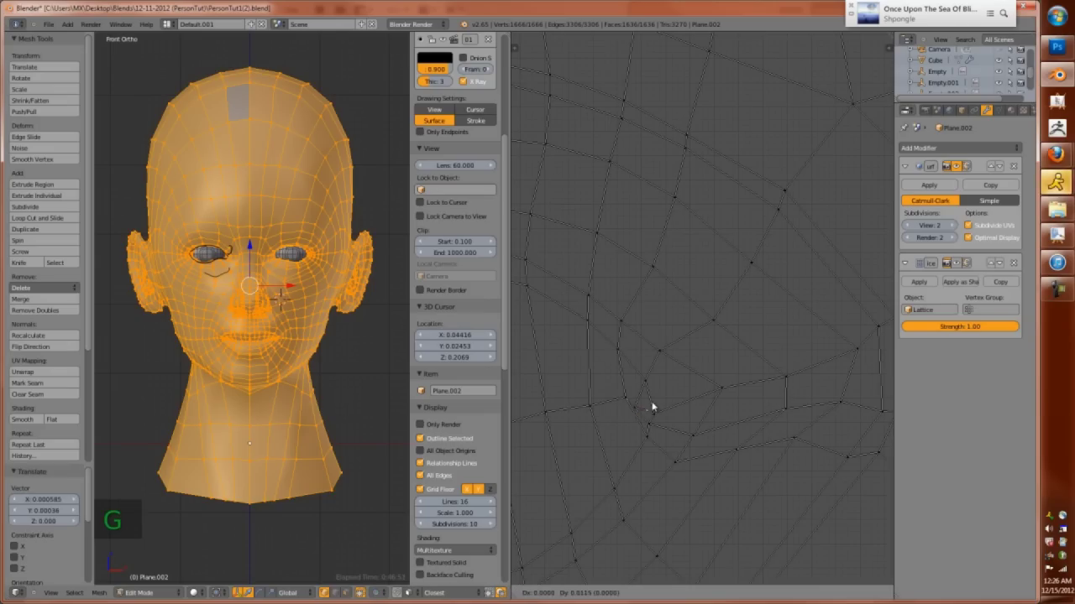
key(g)
Repeat the weld on further UV vertices at the nostril and nudge the neighbouring vertices into place
scroll(711, 372, down, 3)
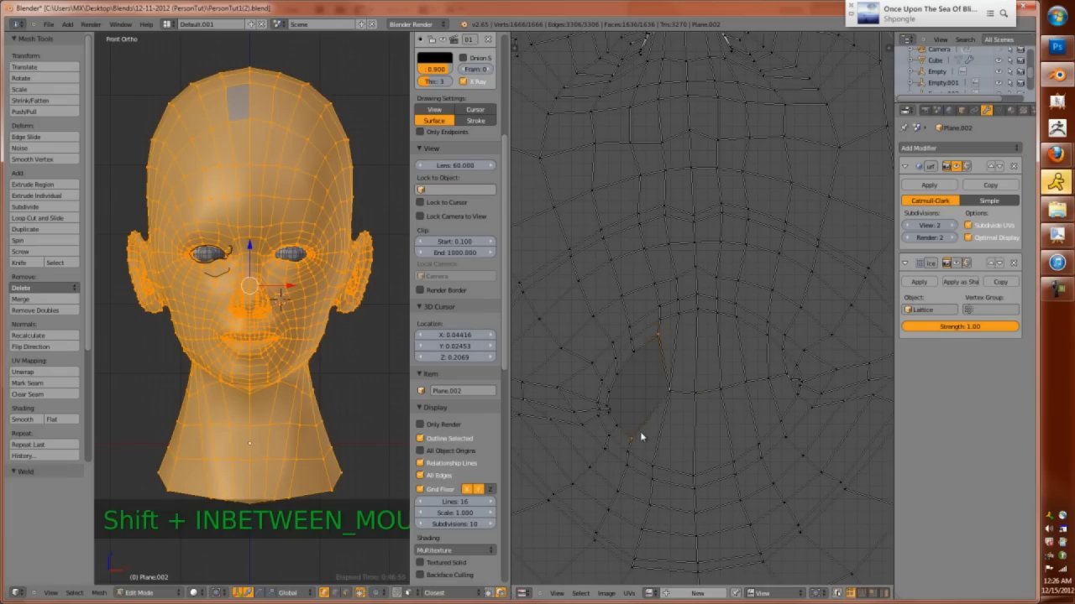
scroll(638, 366, up, 3)
key(shift+r)
right_click(618, 376)
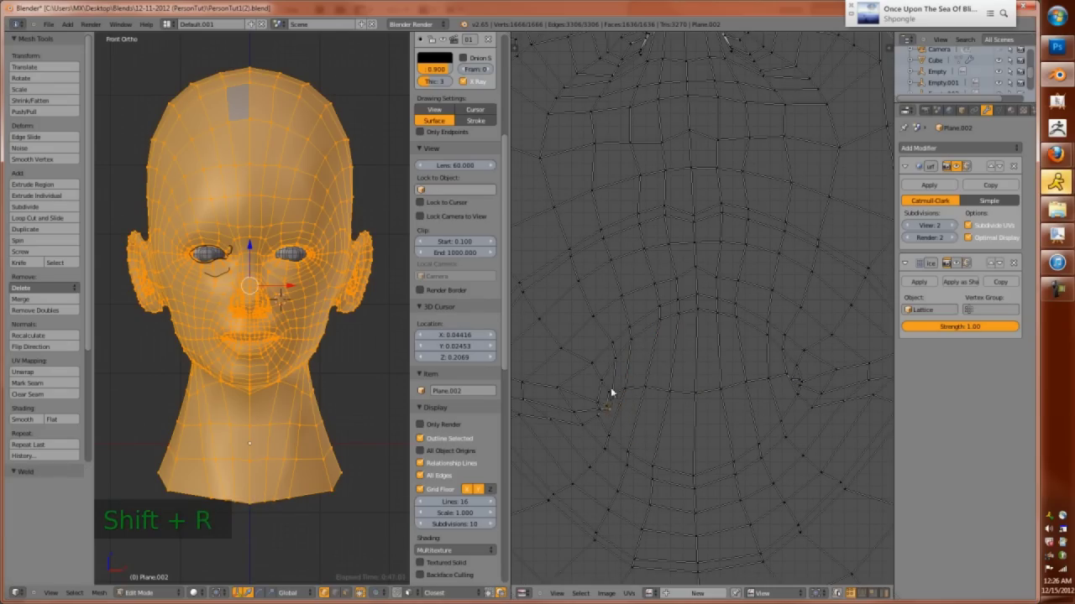
key(g)
key(g)
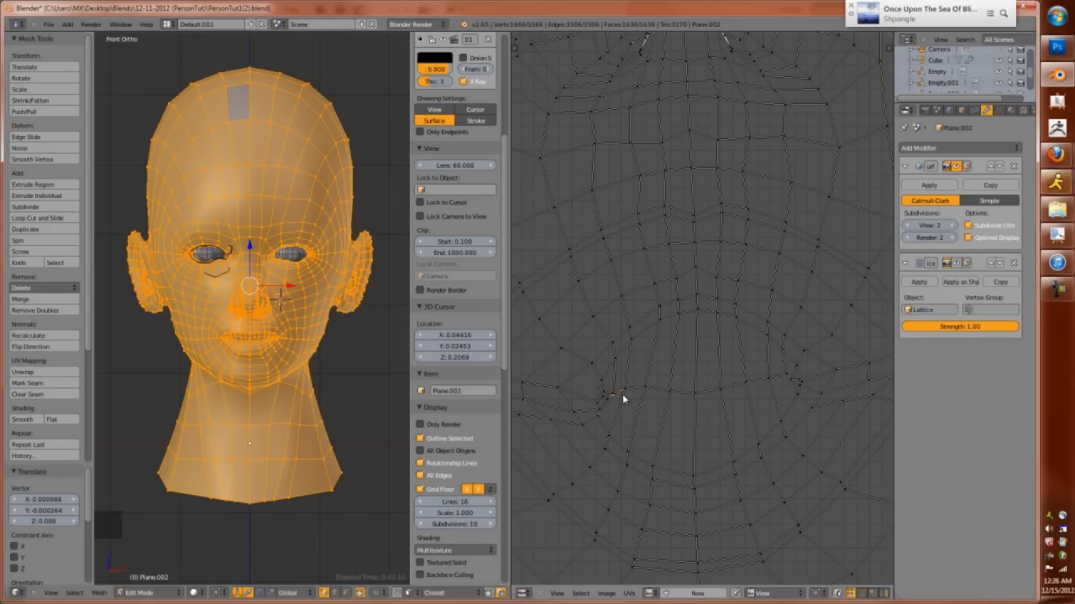
key(g)
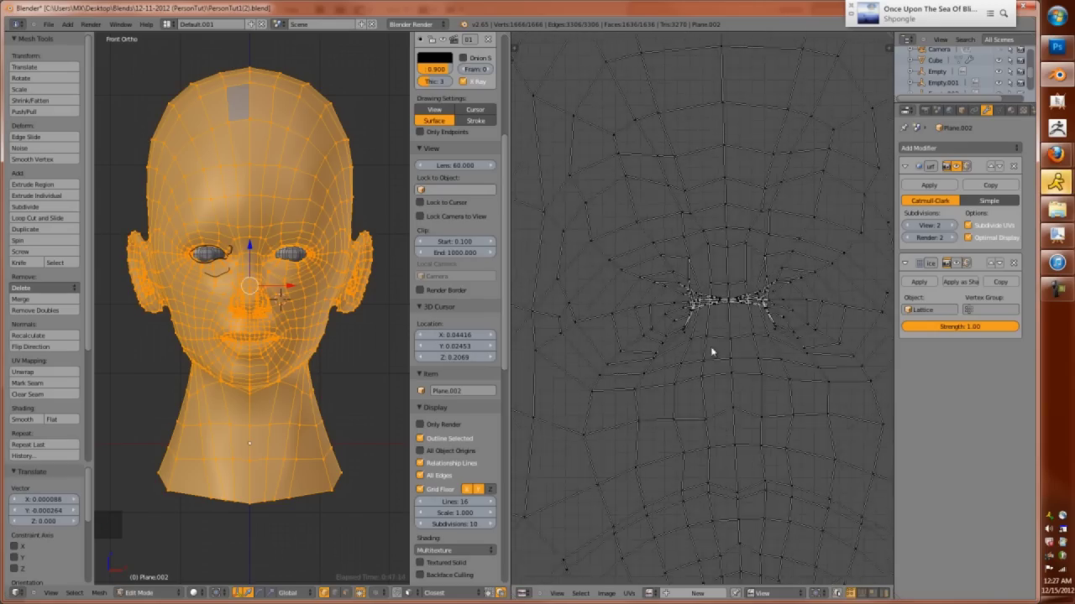
Mark the edge loops around both nostril openings as seams
click(742, 301)
scroll(285, 285, up, 4)
key(ctrl+Tab)
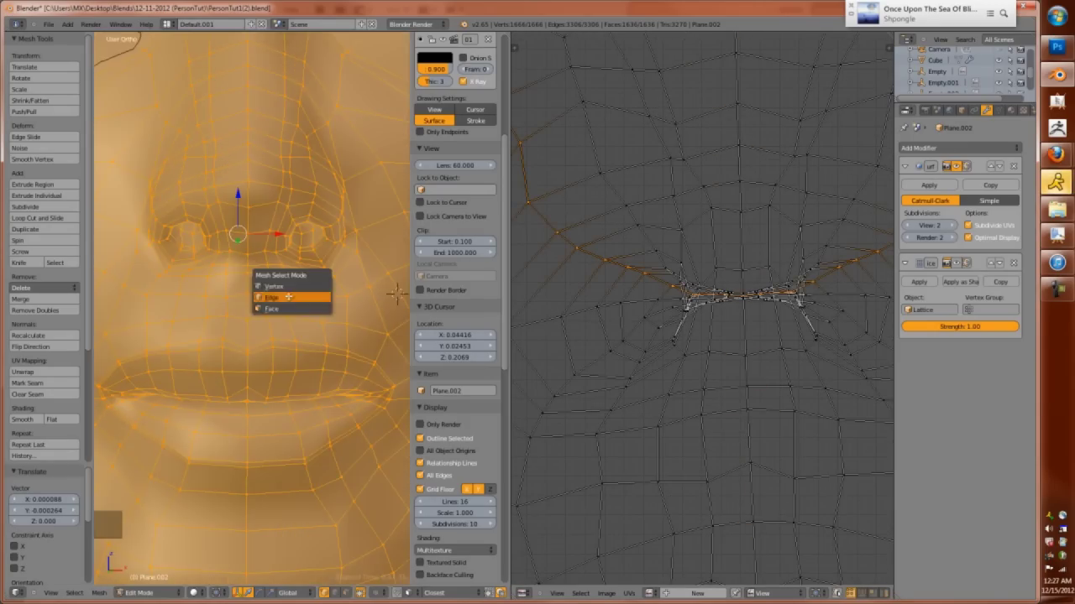
key(a)
key(ctrl+Tab)
key(Escape)
key(ctrl+Tab)
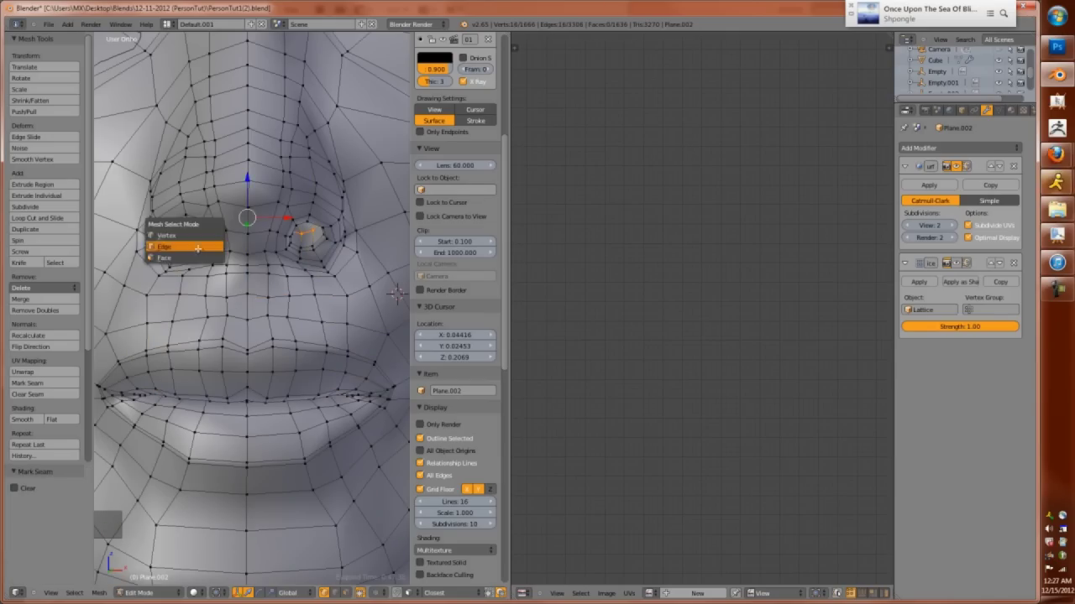
click(228, 247)
Isolate the faces inside the nose, mark a seam along them and unwrap them
key(u)
click(510, 272)
key(ctrl+Tab)
click(269, 267)
key(shift+h)
key(ctrl+Tab)
click(260, 210)
key(ctrl+e)
key(a)
key(a)
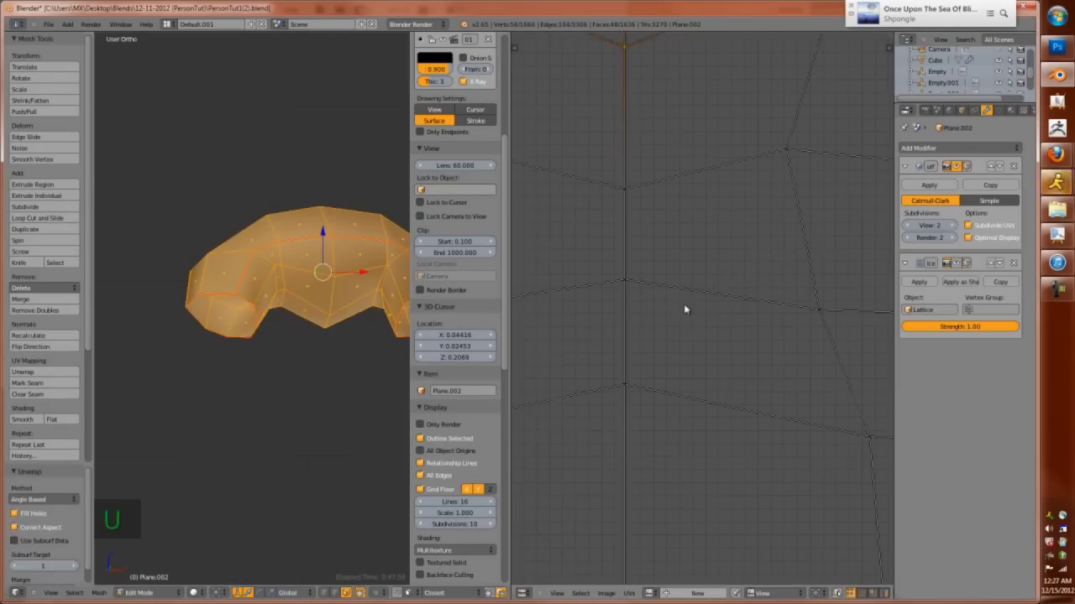
key(u)
Unhide the rest of the head, scale the inner-nose UV island to about 0.148 and move it outside the face layout
key(a)
key(alt+h)
key(l)
key(s)
click(710, 336)
scroll(718, 349, up, 5)
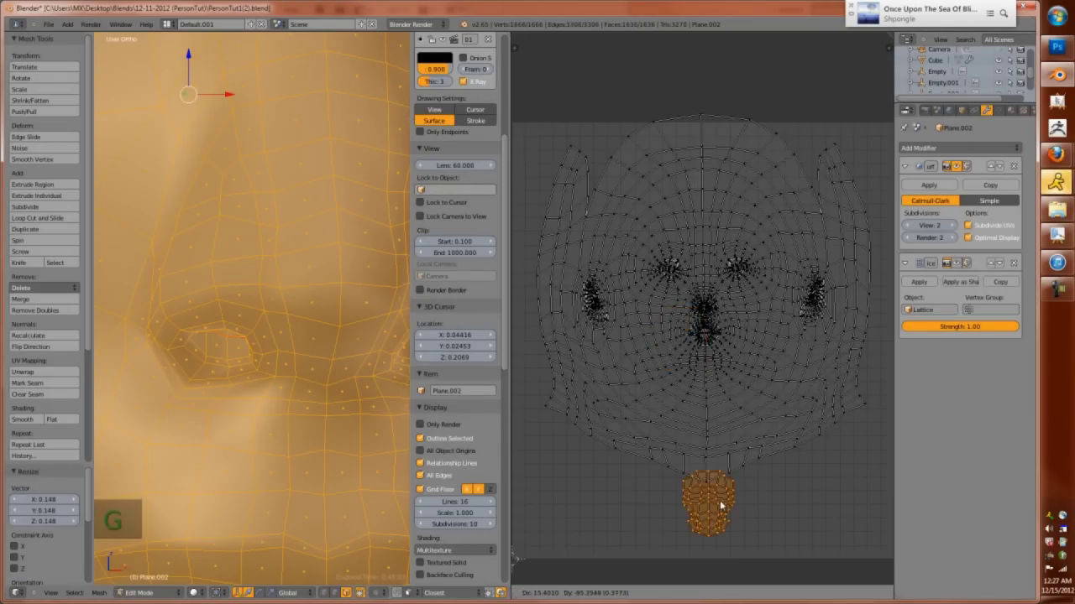
key(a)
Enlarge the UV vertex loop around one eye opening
scroll(791, 304, up, 5)
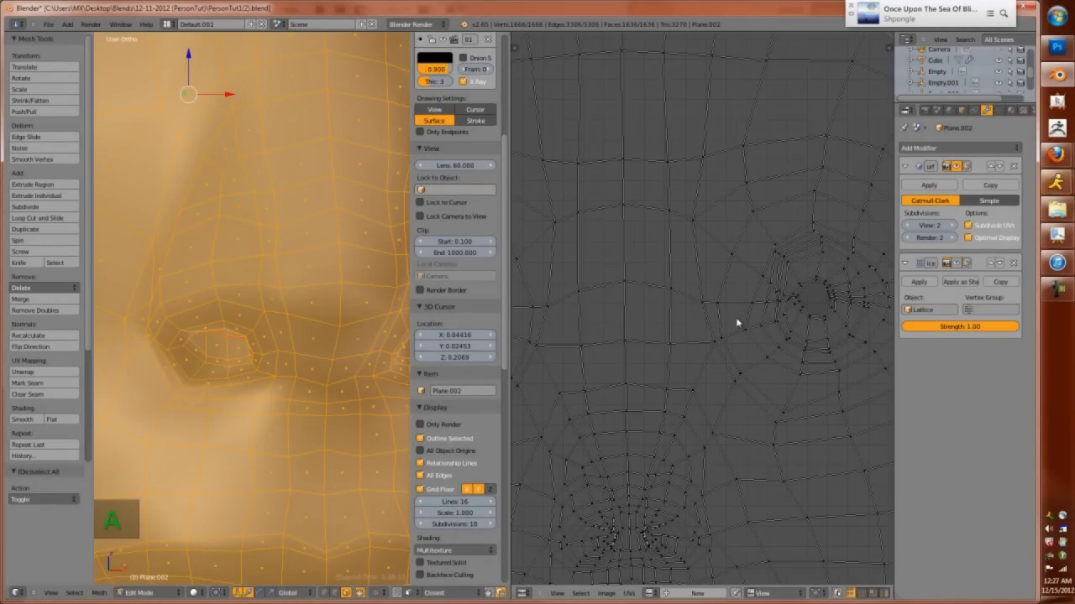
click(608, 314)
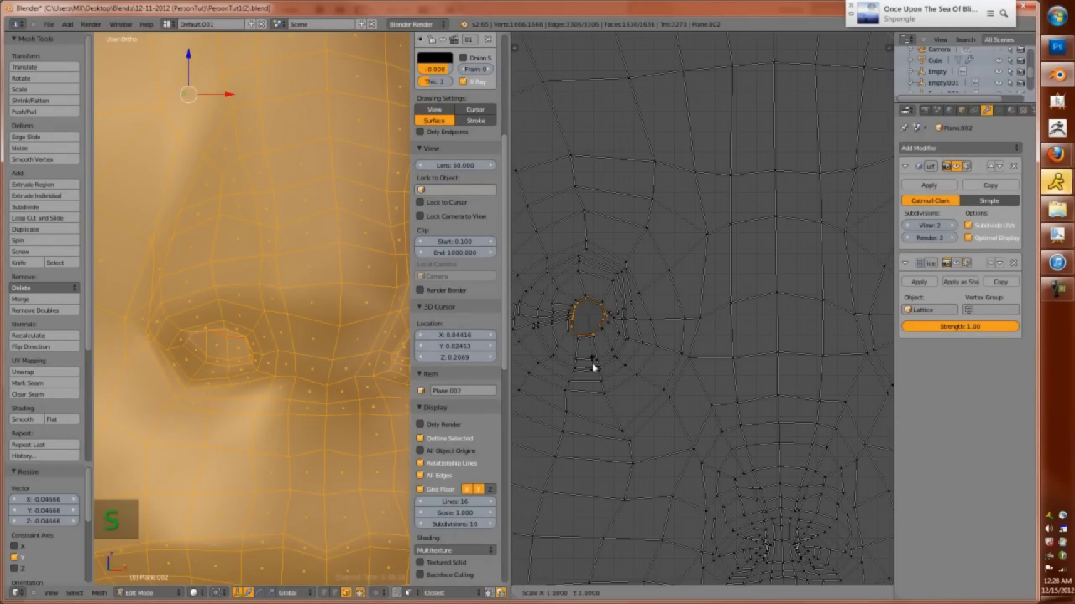
scroll(604, 317, down, 5)
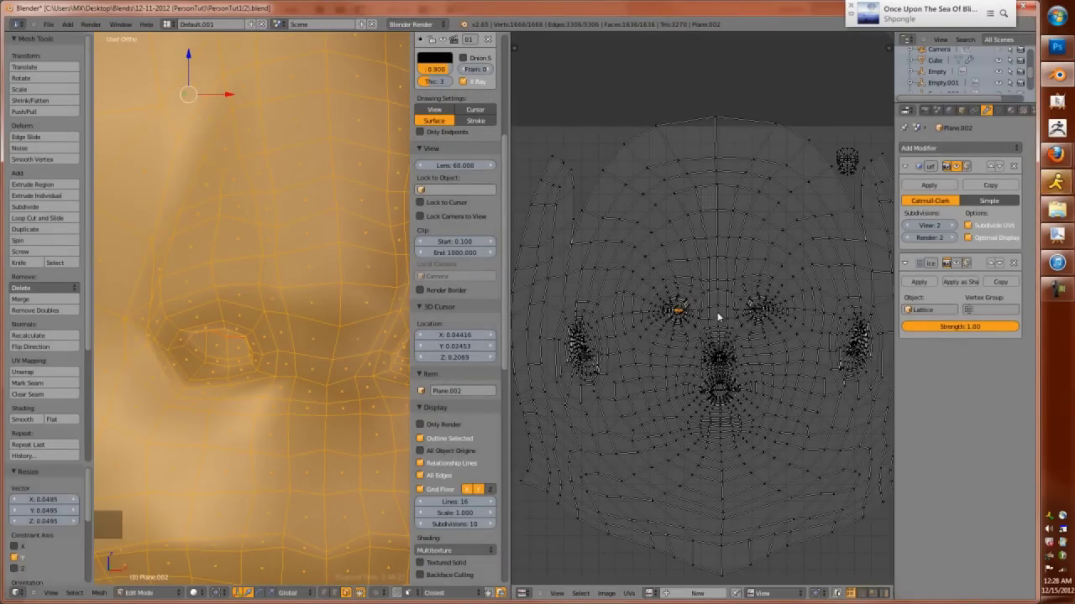
key(a)
scroll(720, 311, down, 2)
scroll(722, 314, up, 3)
scroll(718, 352, down, 3)
scroll(252, 320, down, 3)
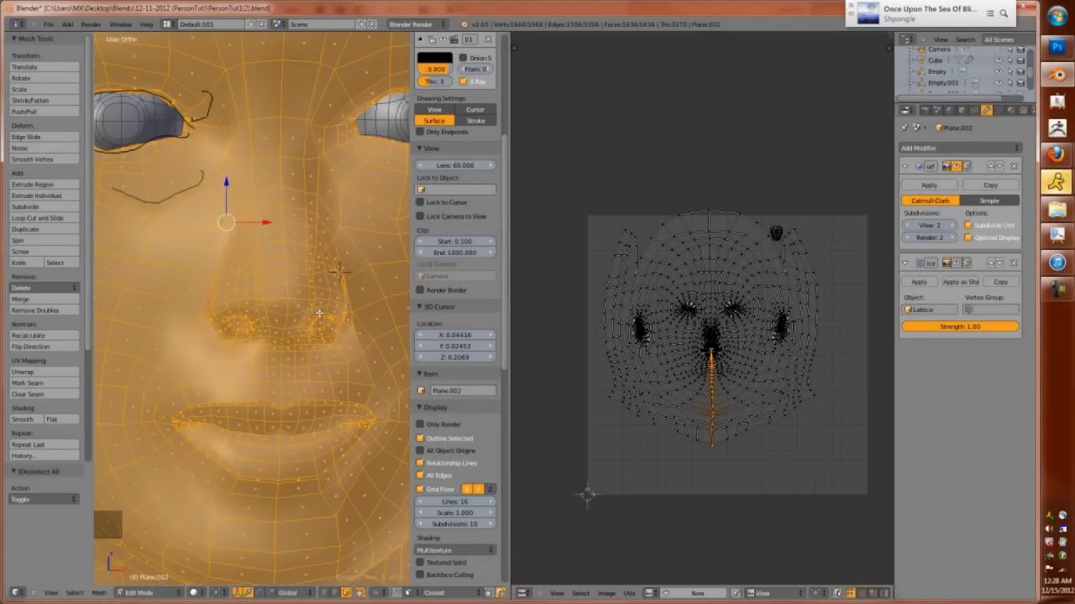
Rotate the entire UV layout by about -1.12° and scale it to fit the square UV area
key(KP_1)
key(a)
key(r)
click(809, 367)
key(s)
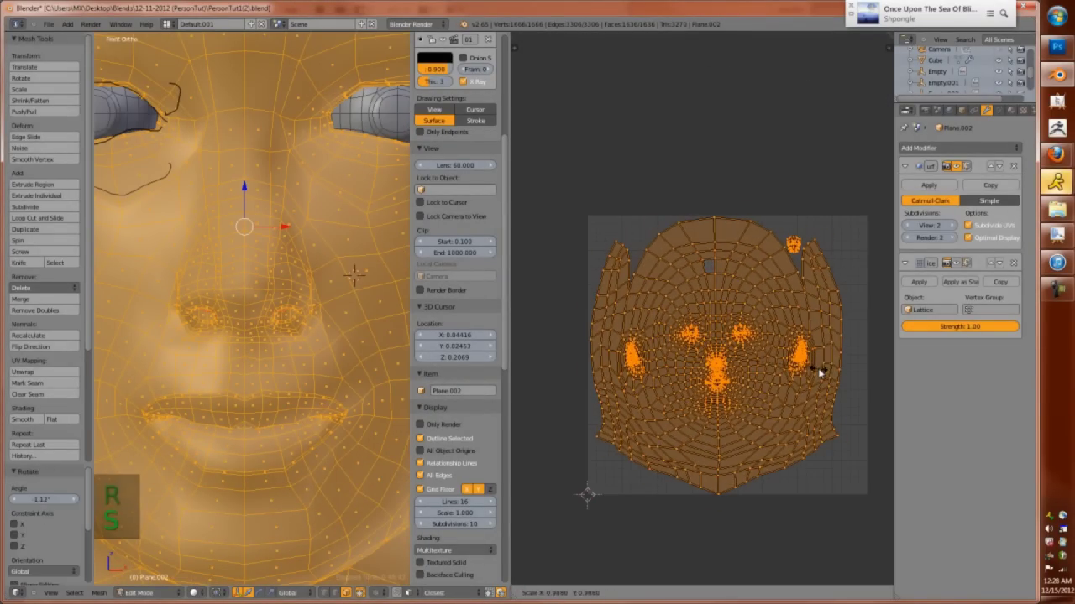
click(817, 366)
key(a)
key(a)
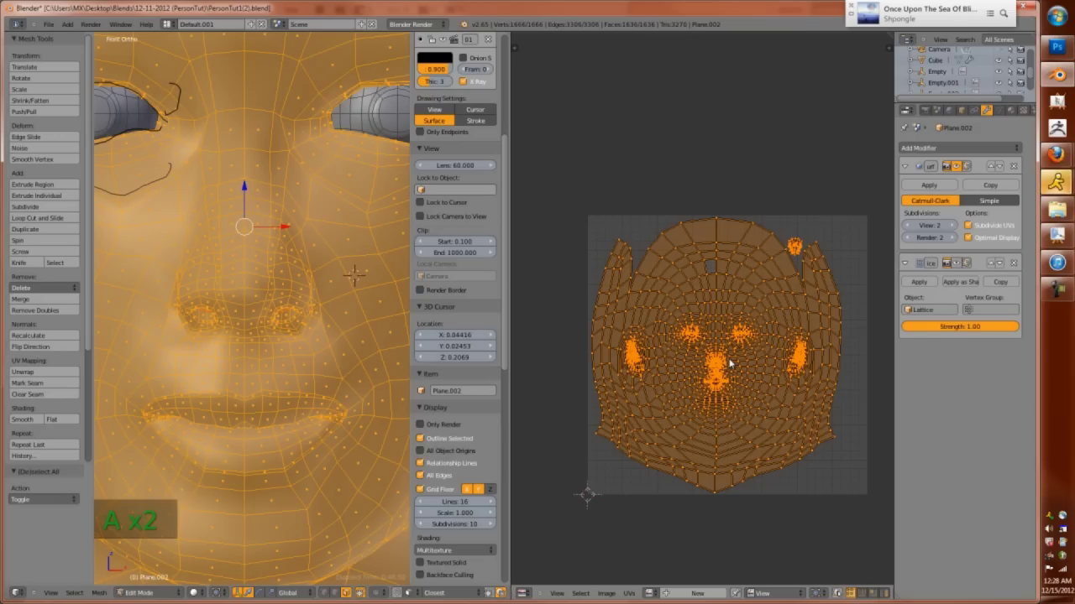
Save the file and delete the vertices of the head's positive-X half
key(Tab)
key(ctrl+Tab)
key(ctrl+s)
scroll(252, 319, down, 2)
key(z)
key(a)
key(b)
drag(342, 133, 263, 406)
key(x)
click(252, 412)
scroll(252, 420, up, 6)
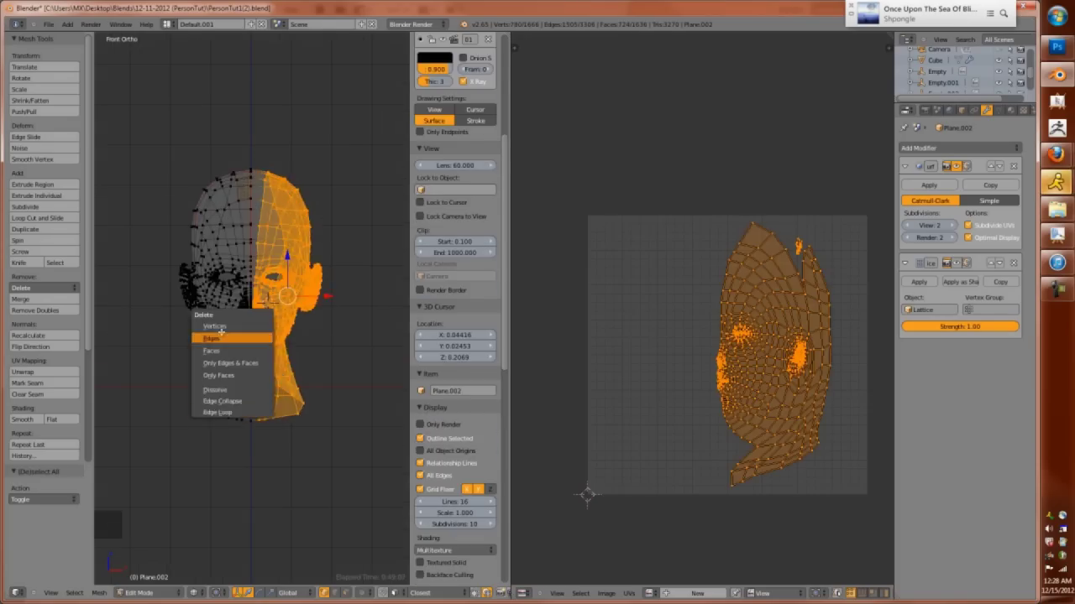
key(z)
scroll(252, 445, down, 4)
key(a)
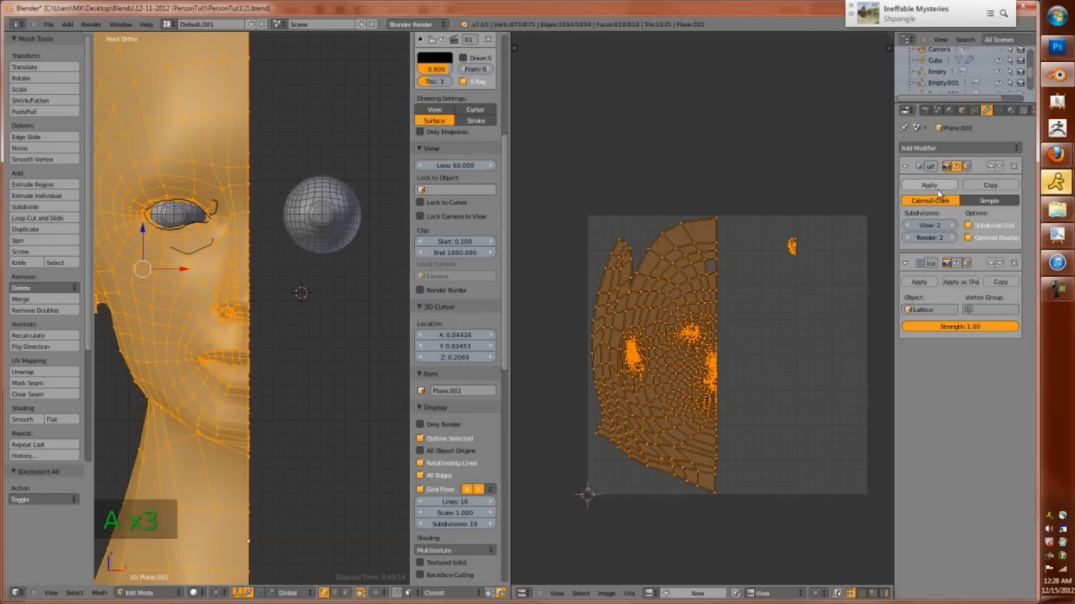
Add a Mirror modifier to the half head and move it to the top of the modifier stack
click(959, 147)
click(737, 233)
click(991, 263)
click(991, 263)
ctrl+click(905, 167)
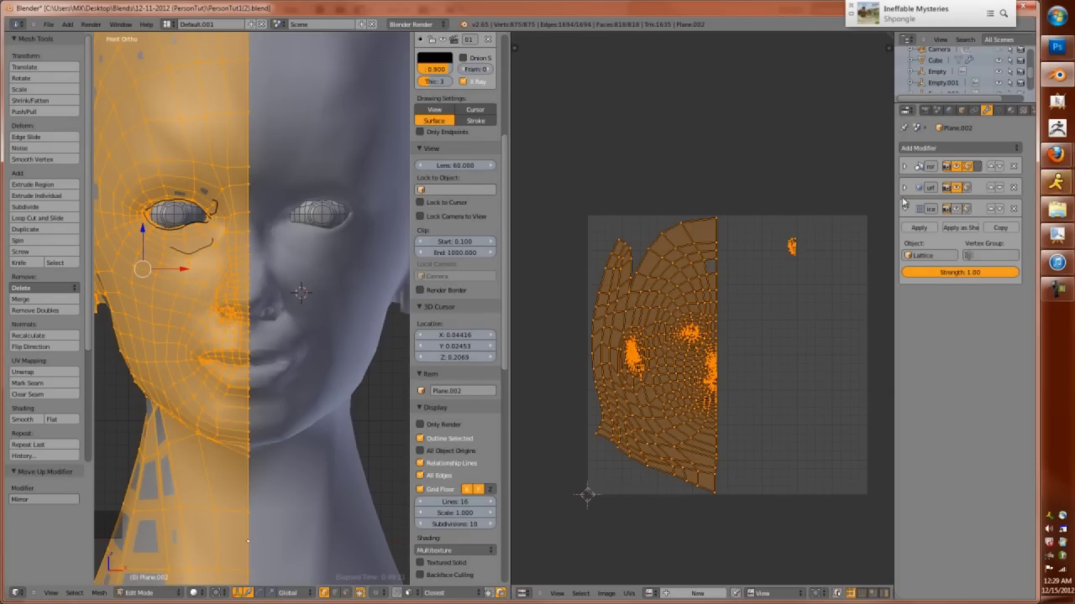
Save the file in Object Mode, then duplicate the head and move the copy to the third layer
key(a)
scroll(813, 233, up, 1)
scroll(639, 256, up, 2)
key(Tab)
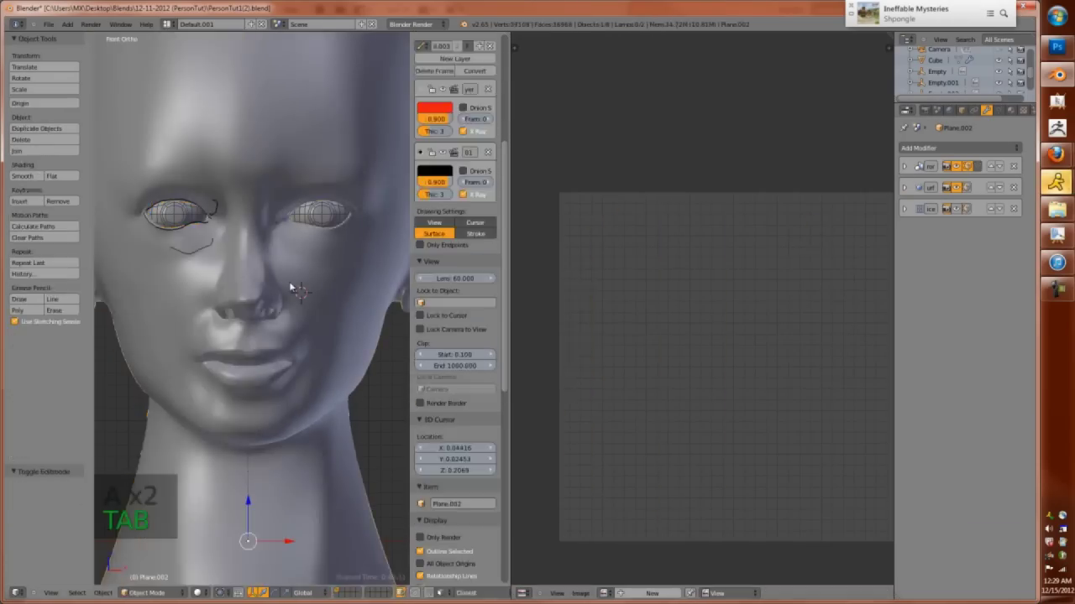
key(Tab)
key(Tab)
key(ctrl+s)
key(shift+d)
middle_drag(295, 277, 353, 277)
key(3)
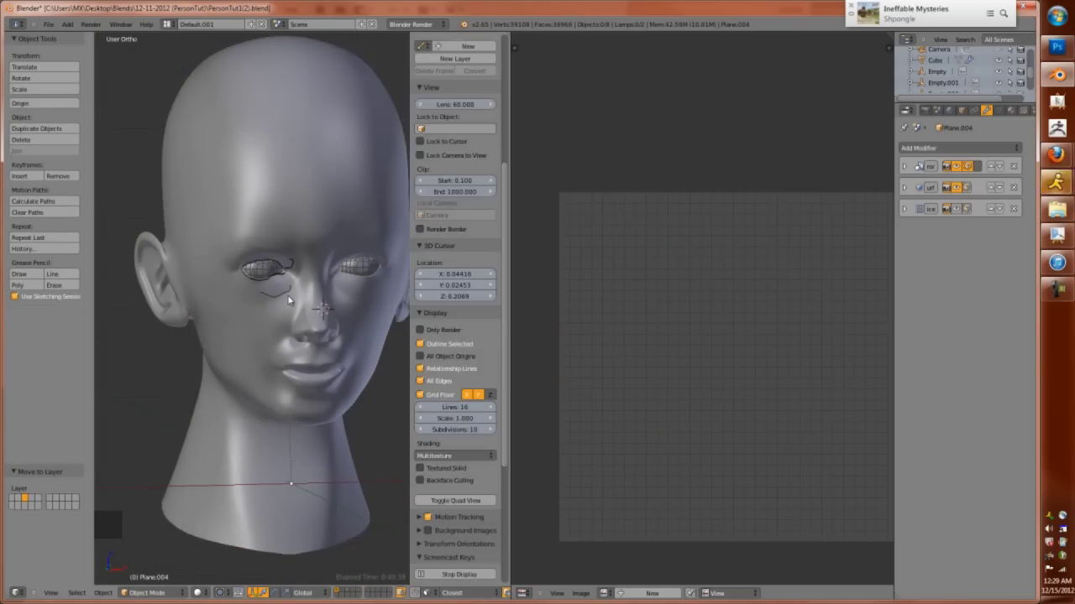
Try removing the Lattice modifier from the original head, then undo the recent changes
click(904, 167)
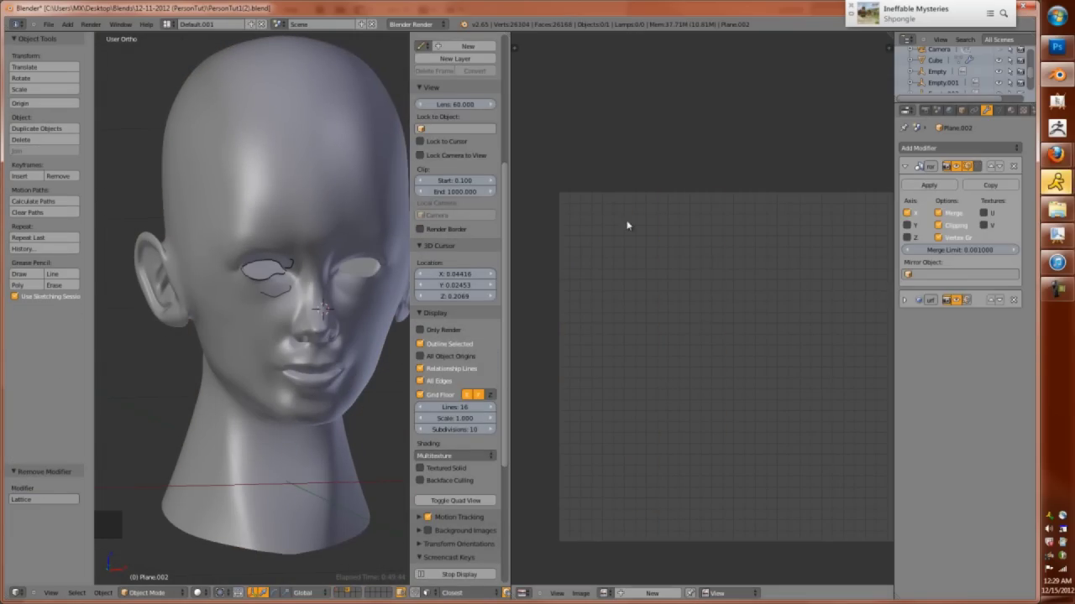
ctrl+click(905, 166)
key(ctrl+z)
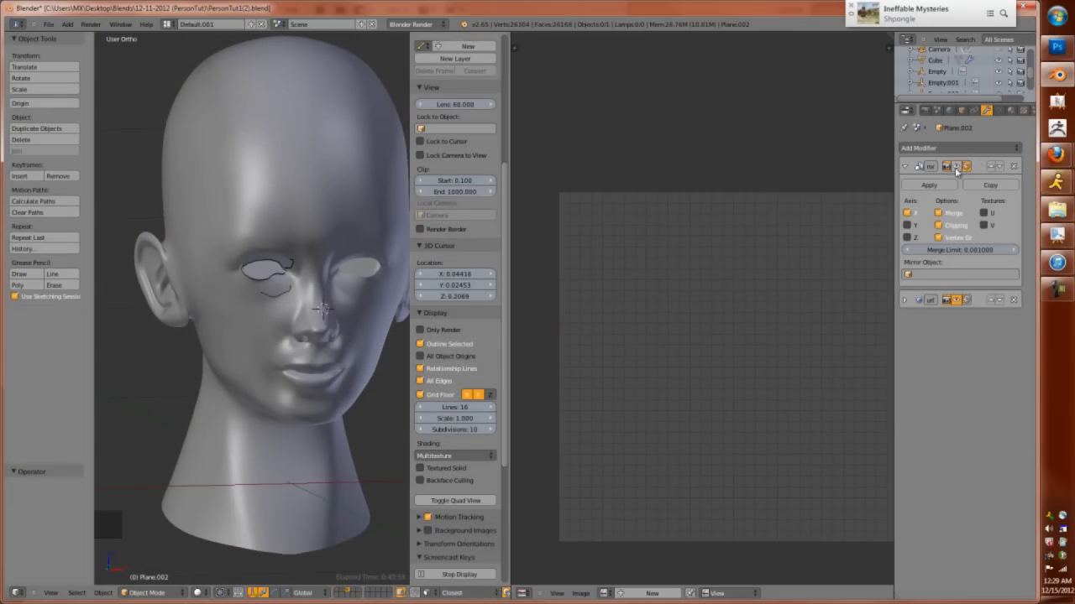
key(ctrl+z)
key(ctrl+z)
key(ctrl+z)
key(ctrl+z)
key(ctrl+z)
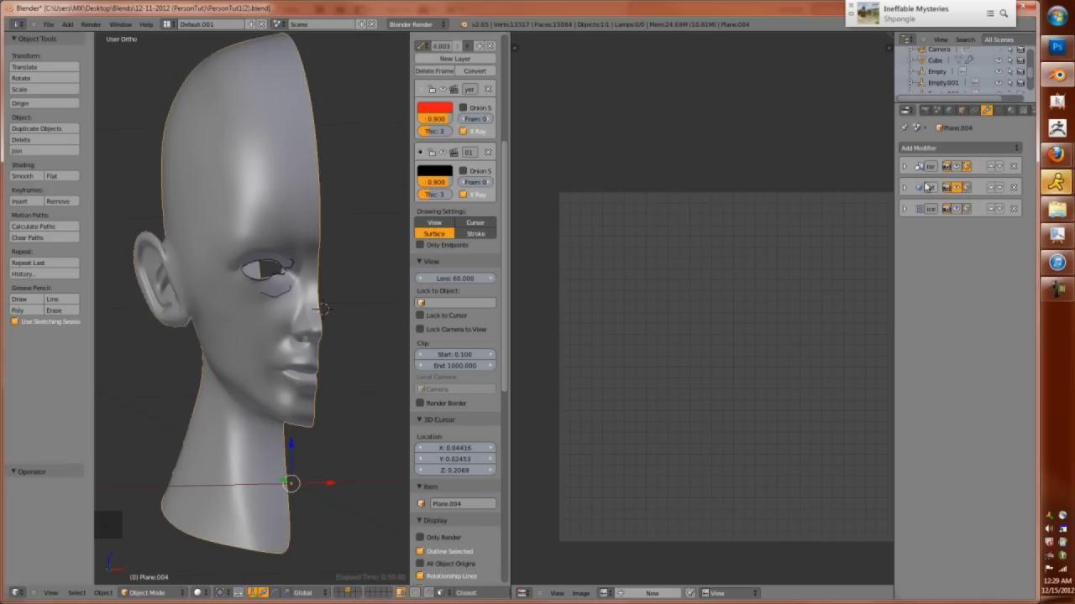
Apply the duplicate's Subdivision Surface modifier and add another at view level 1 with Optimal Display off
click(904, 187)
key(ctrl+shift+z)
scroll(327, 246, up, 4)
key(Tab)
key(Tab)
Switch the dense half head to Vertex Paint mode and generate dirty vertex colors
click(145, 545)
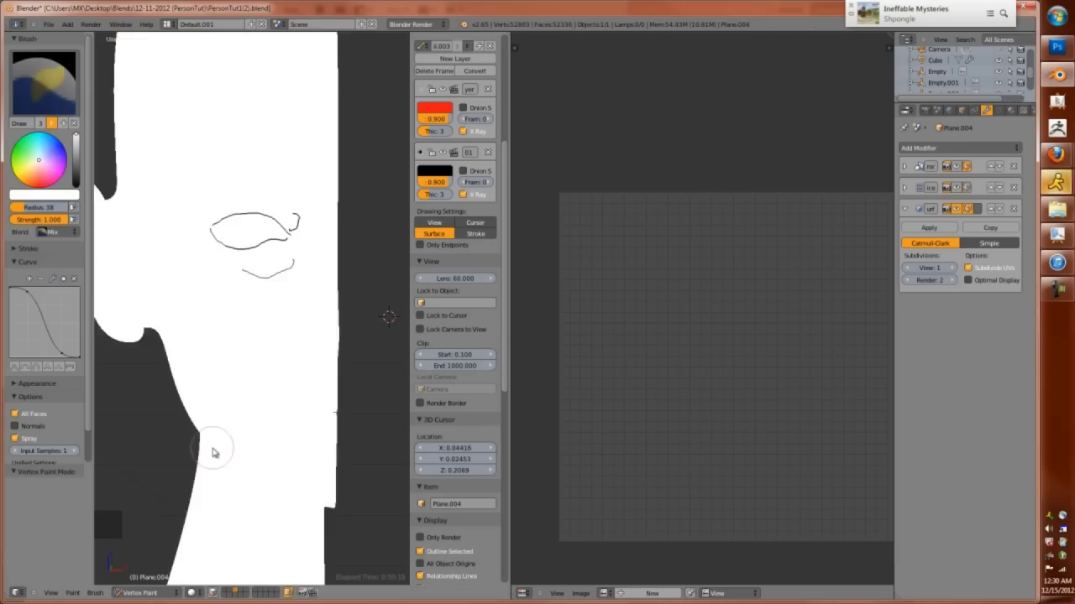
click(95, 593)
click(101, 546)
mouse_move(253, 414)
middle_down()
mouse_move(324, 311)
mouse_move(353, 336)
middle_up()
Select the whole dense mesh in Edit Mode and create a UV Grid image named Cavity for it
click(141, 593)
click(126, 571)
key(a)
key(a)
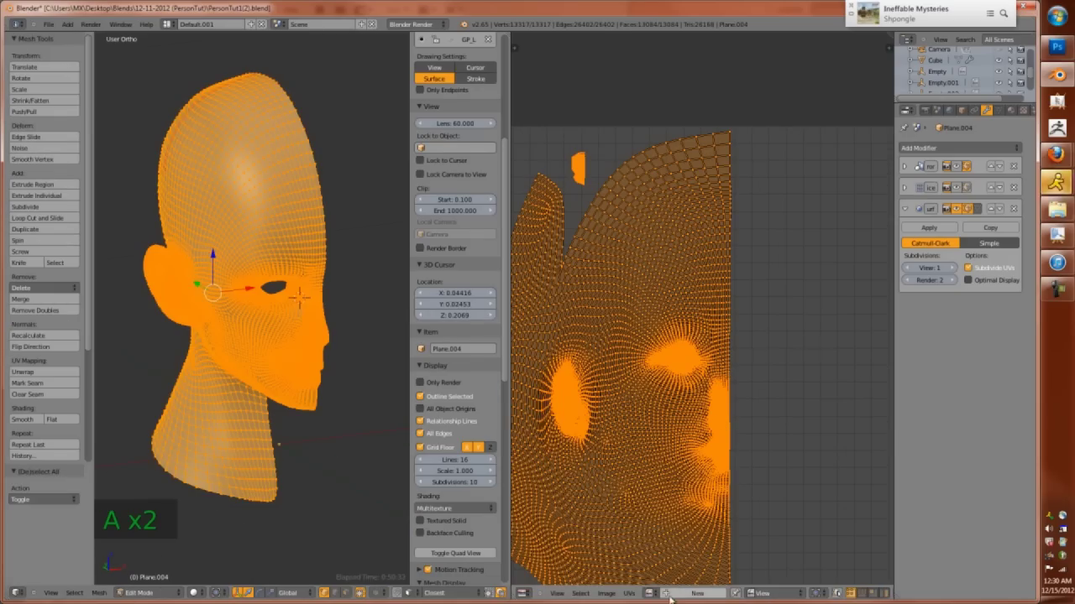
click(695, 592)
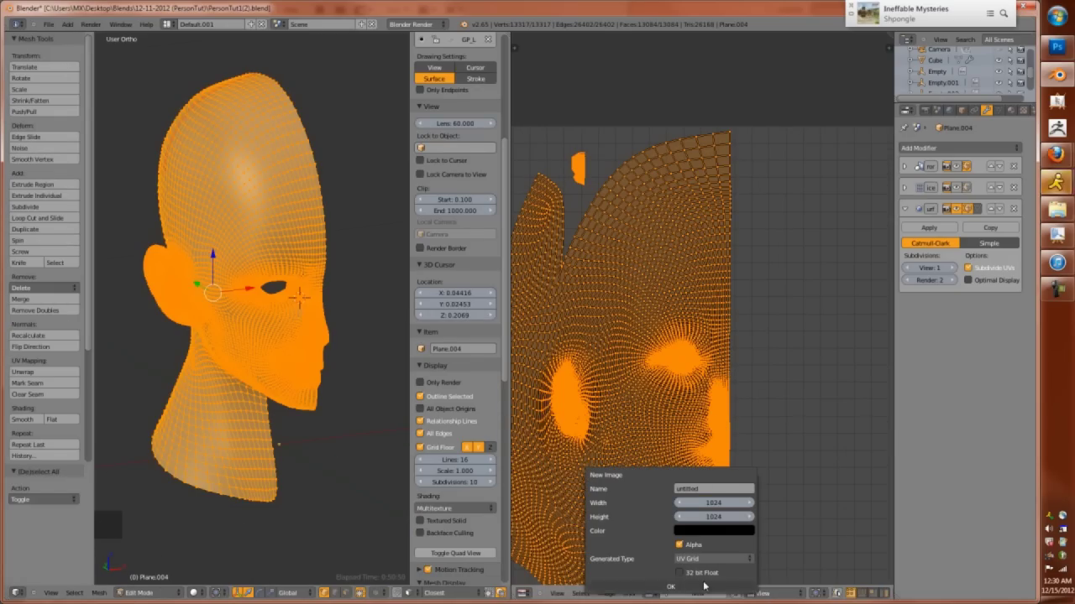
click(670, 587)
key(Tab)
Add a new material to the dense head, make it shadeless and enable Vertex Color Paint
click(1011, 110)
click(927, 184)
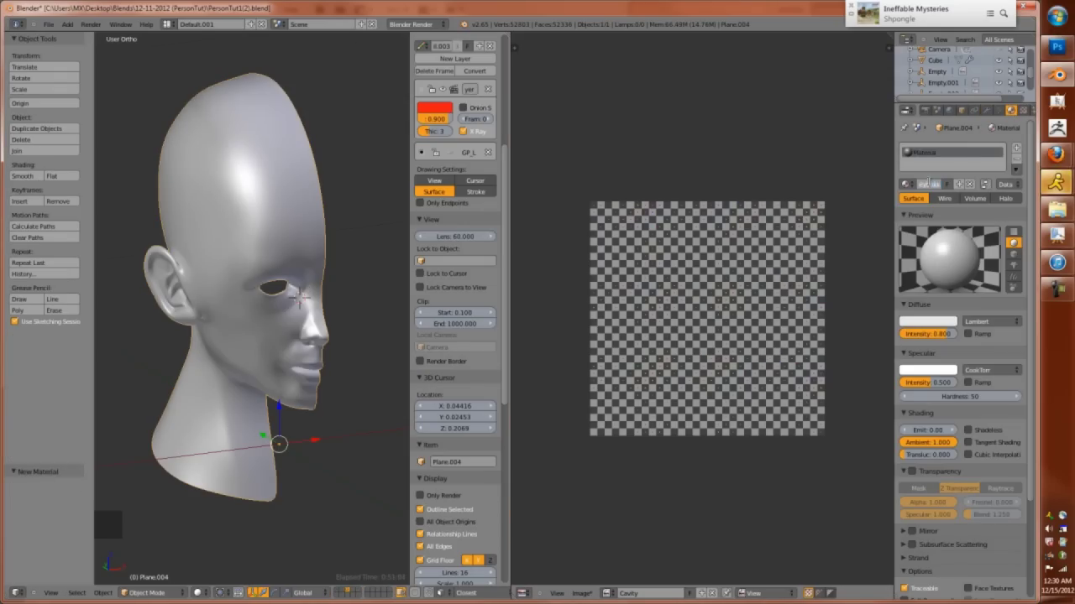
click(968, 430)
scroll(993, 529, down, 3)
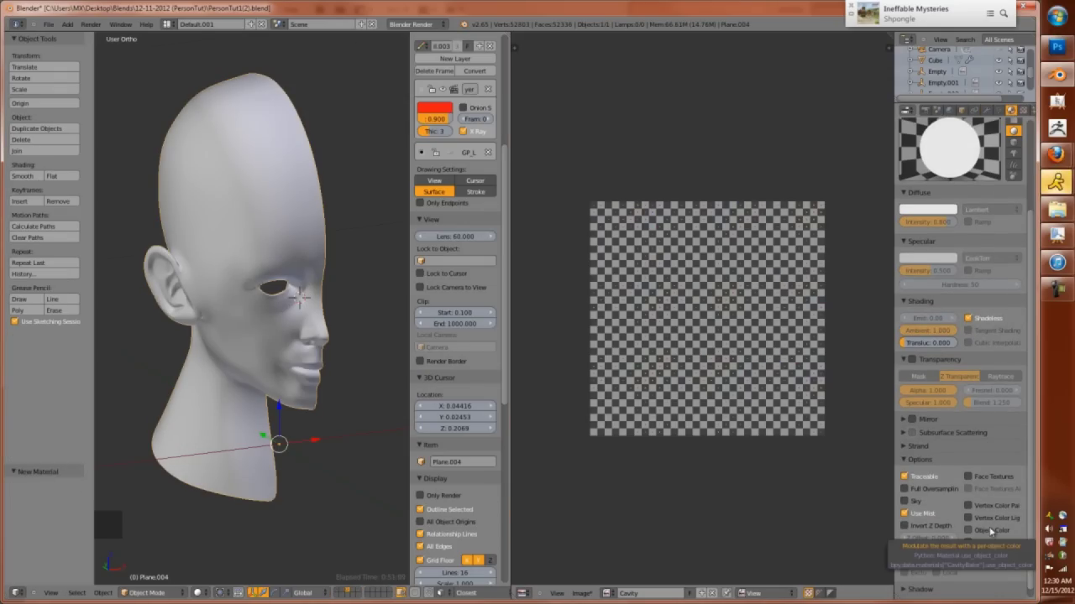
Bake the cavity shading into the Cavity image in Full Render mode with Clear enabled and a margin of 2
click(927, 110)
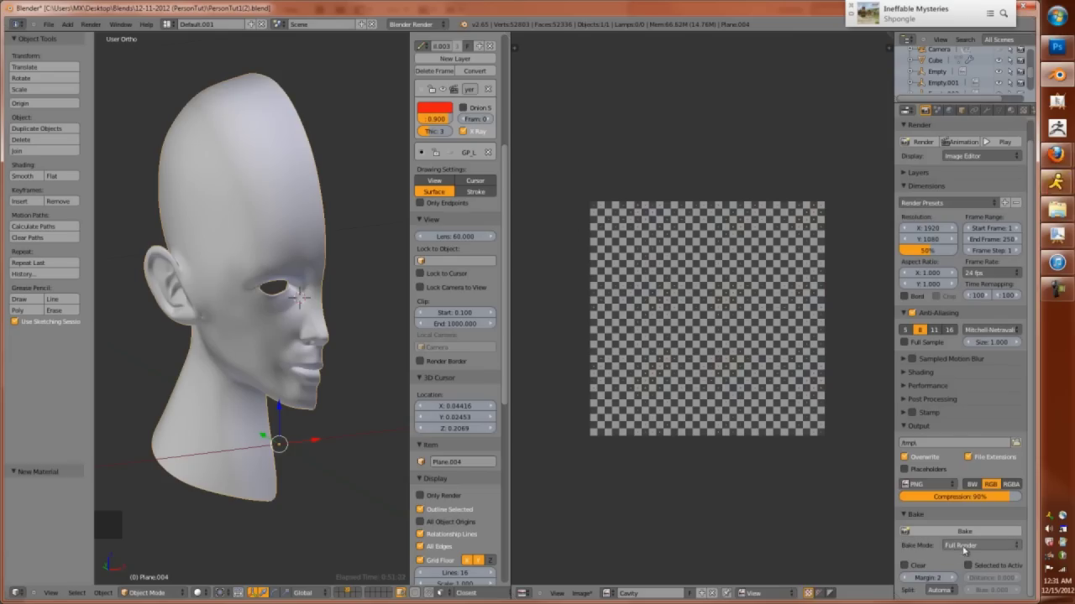
scroll(560, 238, up, 4)
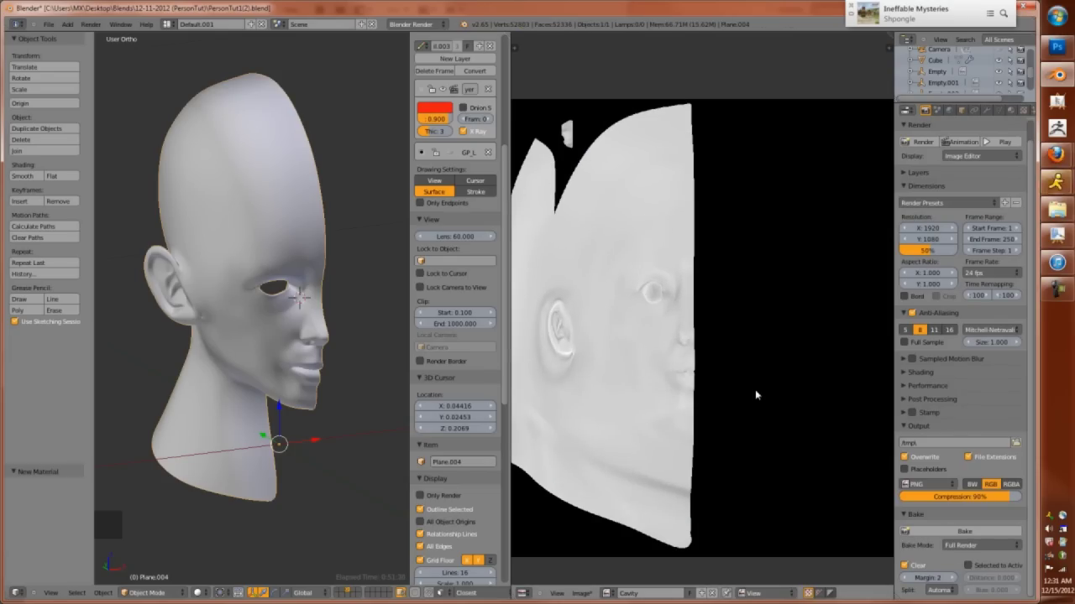
scroll(755, 390, down, 2)
scroll(663, 322, up, 2)
Save the baked cavity image as a JPEG in the project's Textures folder
key(F3)
double_click(168, 92)
click(35, 451)
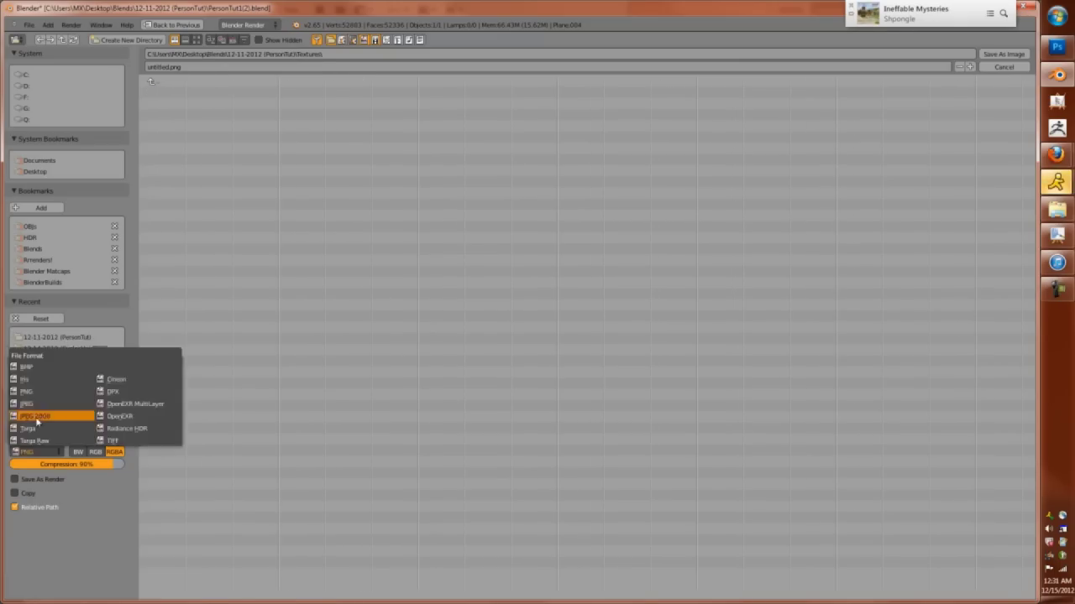
click(34, 401)
click(171, 64)
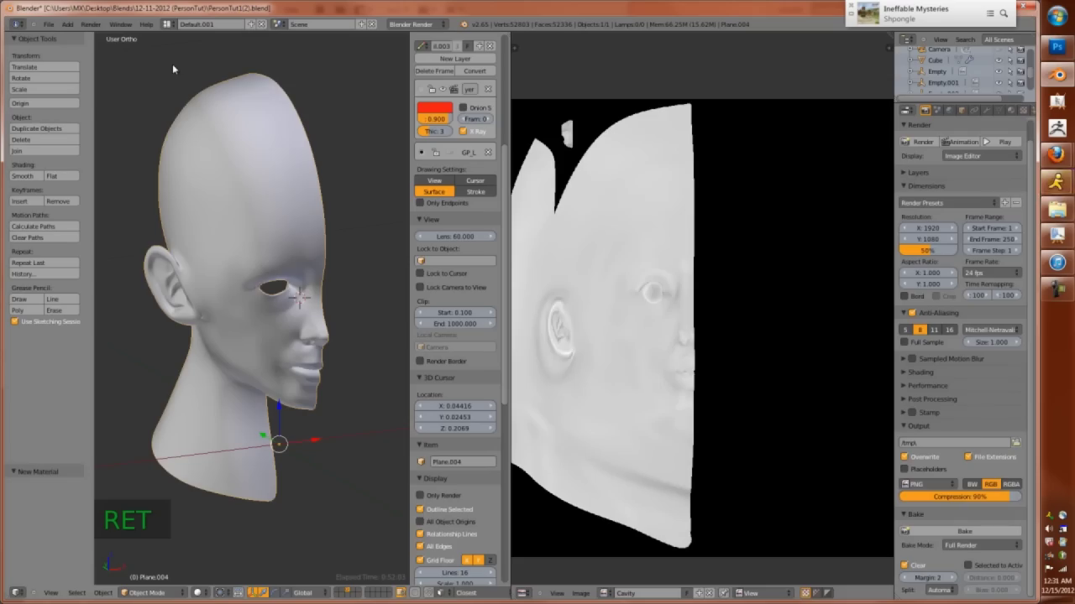
scroll(609, 331, up, 2)
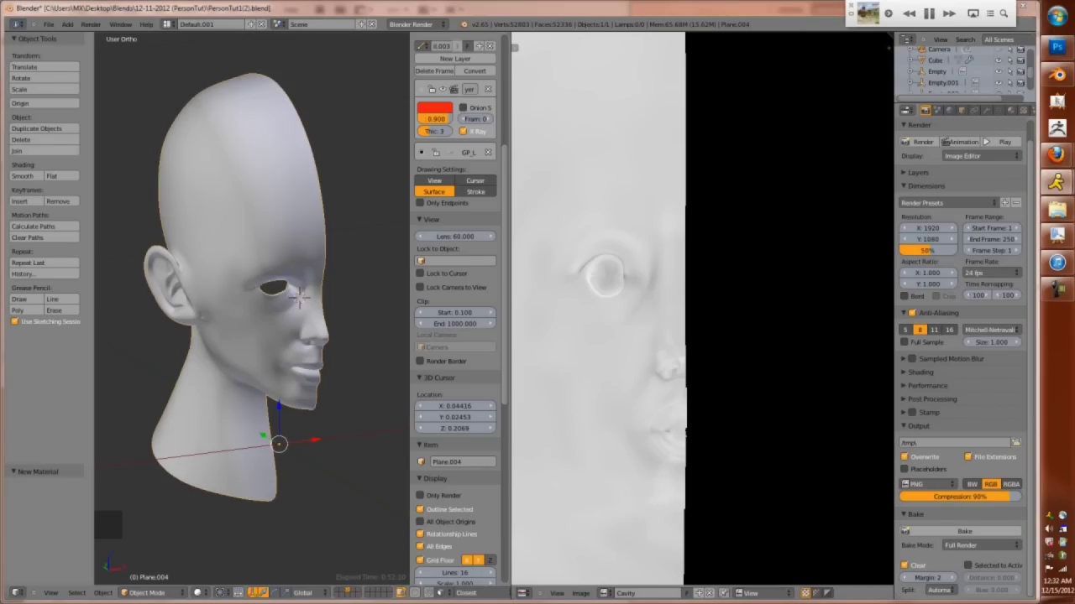
Delete the dense bake copy and open the original mirrored head in Edit Mode
scroll(616, 331, down, 3)
key(x)
click(307, 388)
key(KP_1)
right_click(307, 388)
scroll(266, 262, up, 3)
key(z)
key(Tab)
key(Tab)
key(Tab)
key(Tab)
key(Tab)
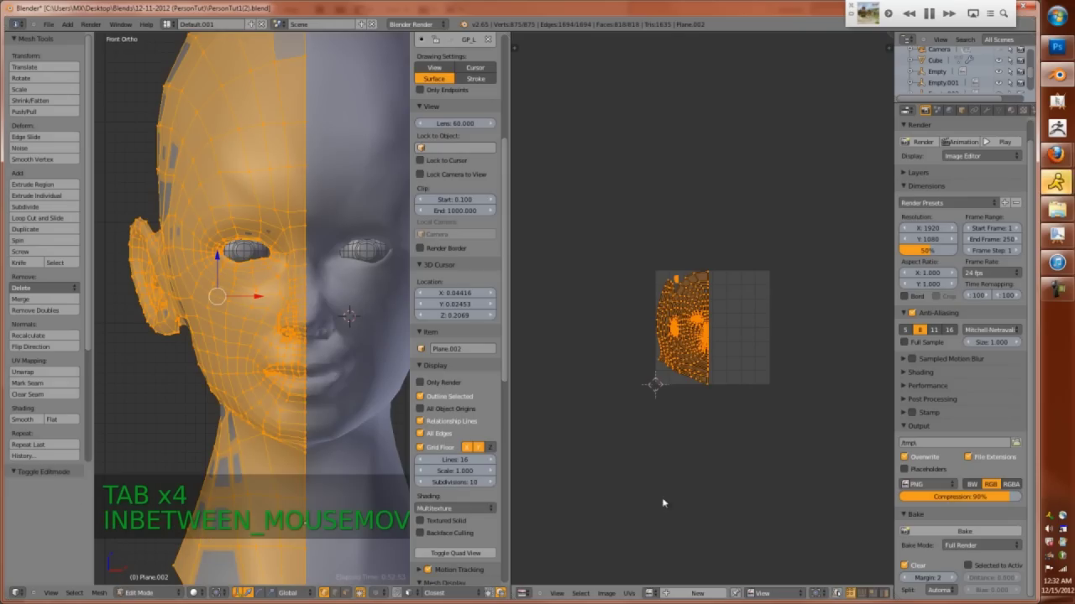
Create a blank image named FacePain with a pale blue fill for the head
click(697, 593)
text(FacePain)
key(Return)
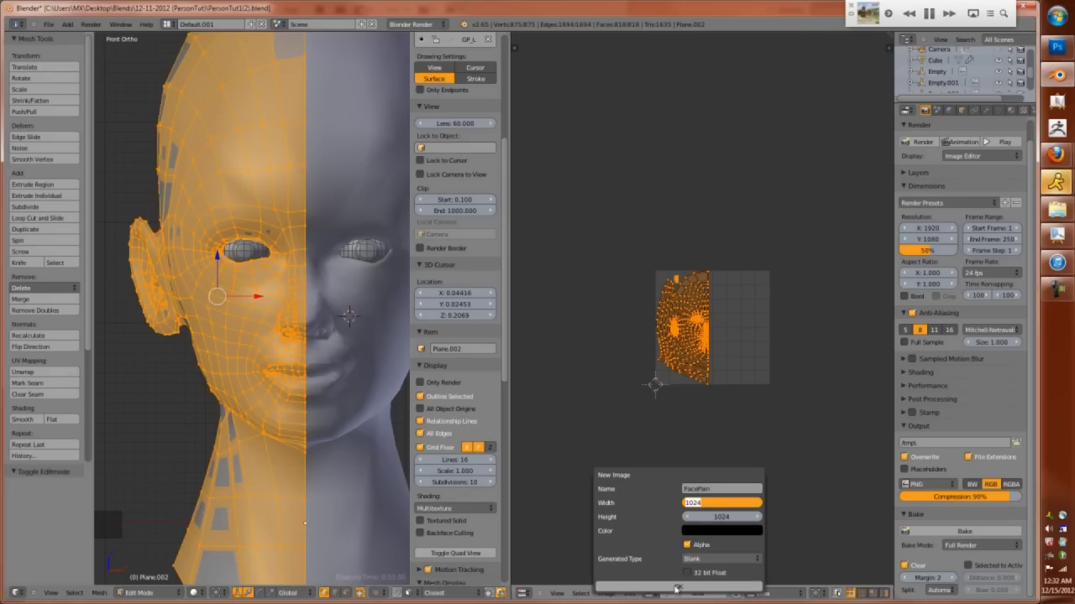
click(722, 531)
click(785, 367)
click(735, 403)
click(678, 587)
key(Tab)
middle_drag(305, 352, 365, 346)
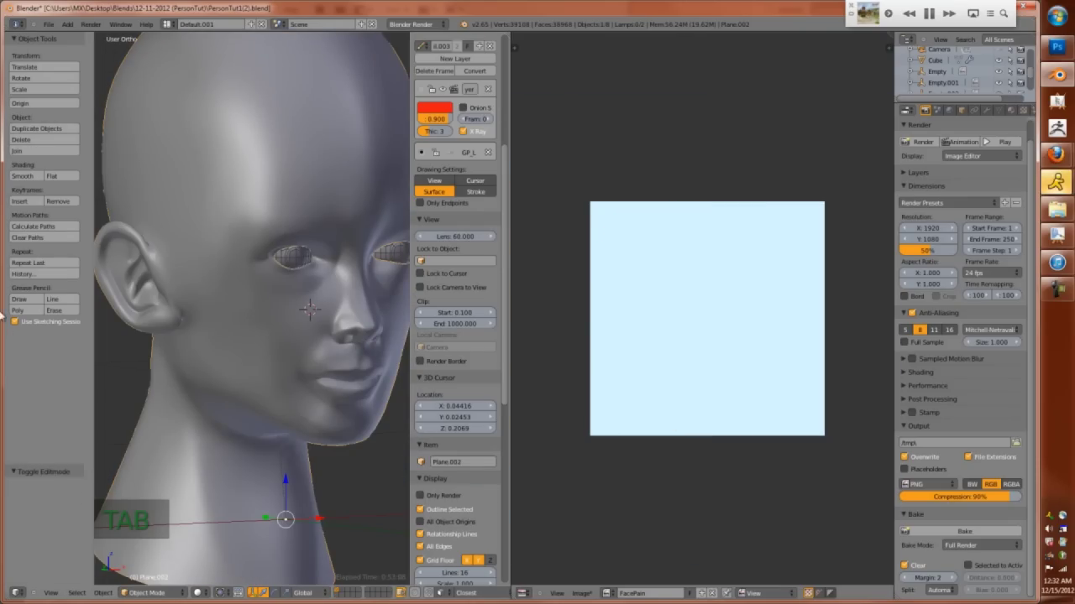
Add a material named BaseSkin to the head with a peach diffuse color and zero specular intensity
click(1011, 110)
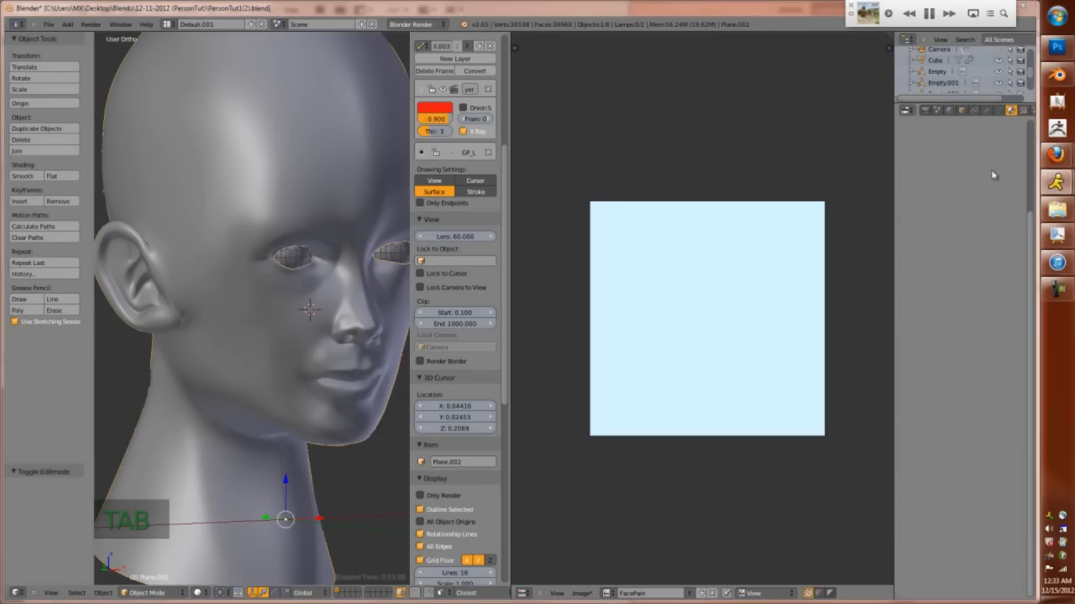
click(926, 183)
click(927, 322)
click(891, 225)
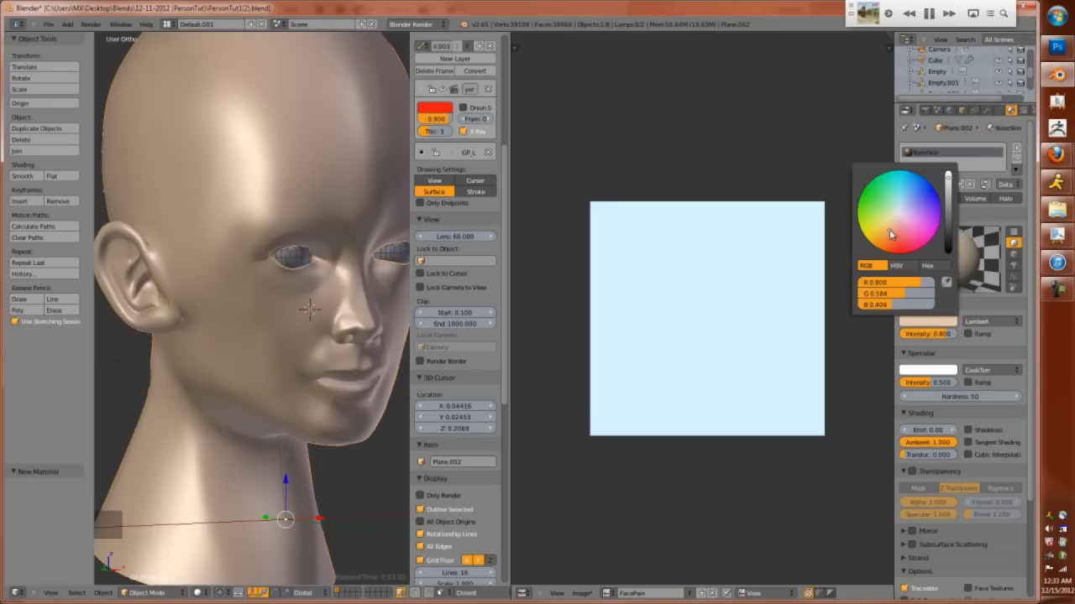
Enable the diffuse color ramp on BaseSkin and set its first stop to a fully opaque orange
click(968, 333)
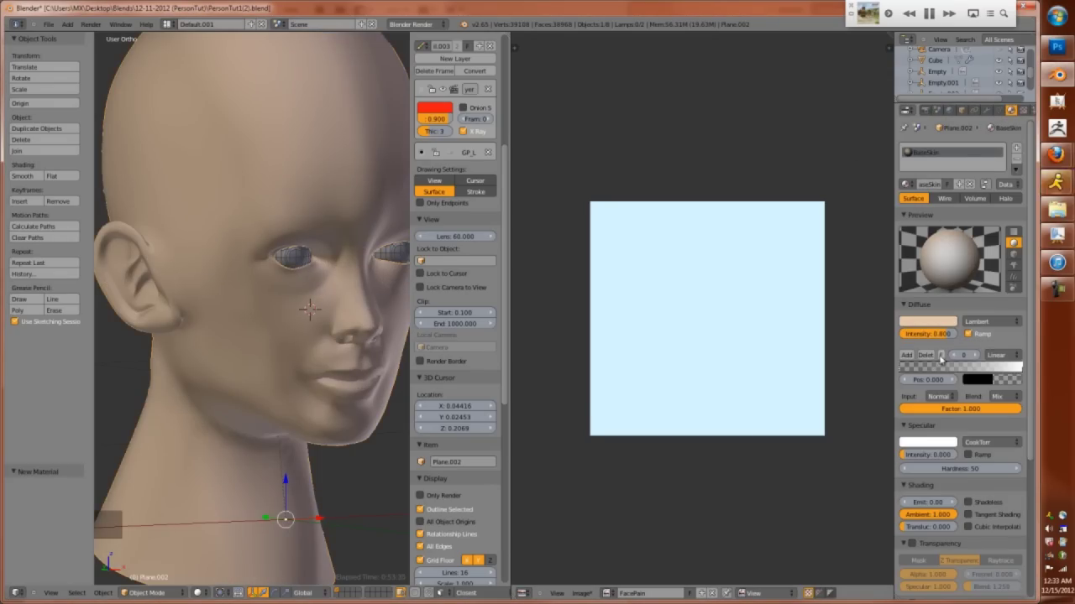
click(991, 379)
click(957, 286)
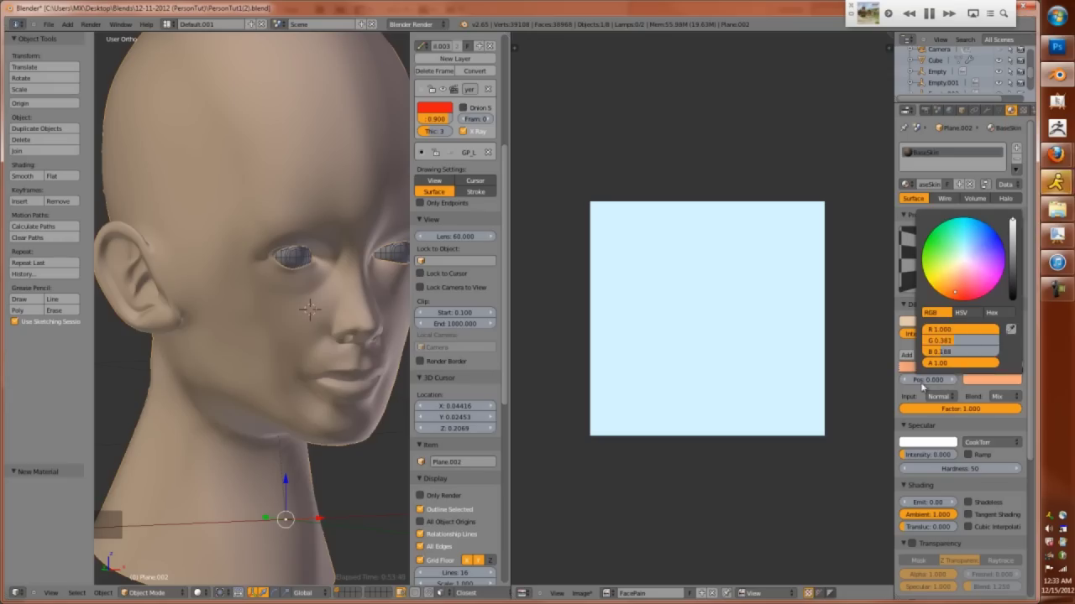
Make the BaseSkin material shadeless and bake a full render into the FacePain image
click(991, 379)
scroll(957, 303, down, 3)
click(967, 412)
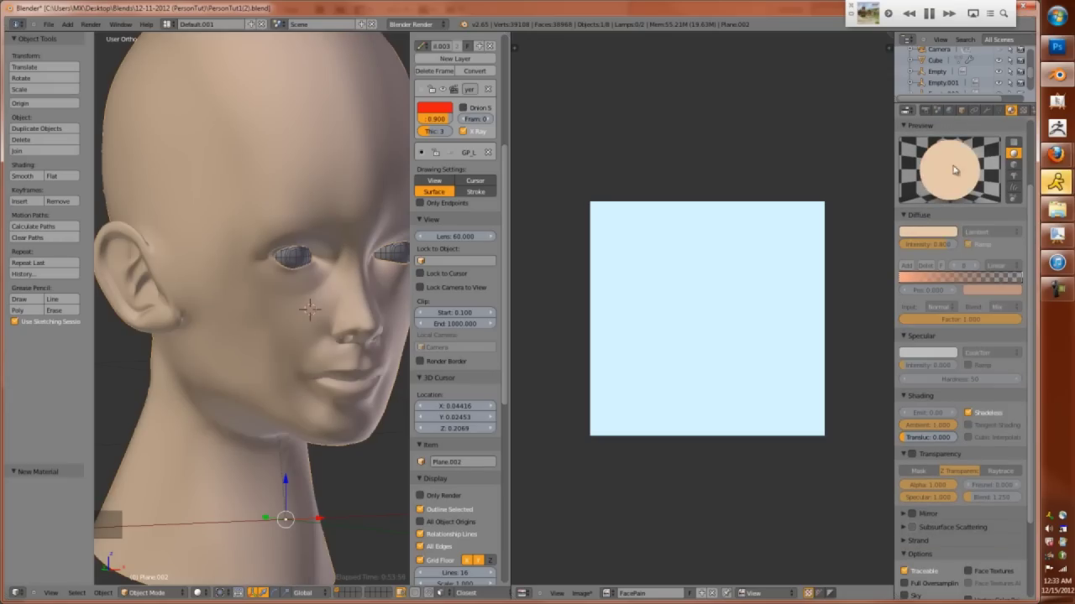
scroll(980, 418, up, 3)
click(925, 110)
click(964, 531)
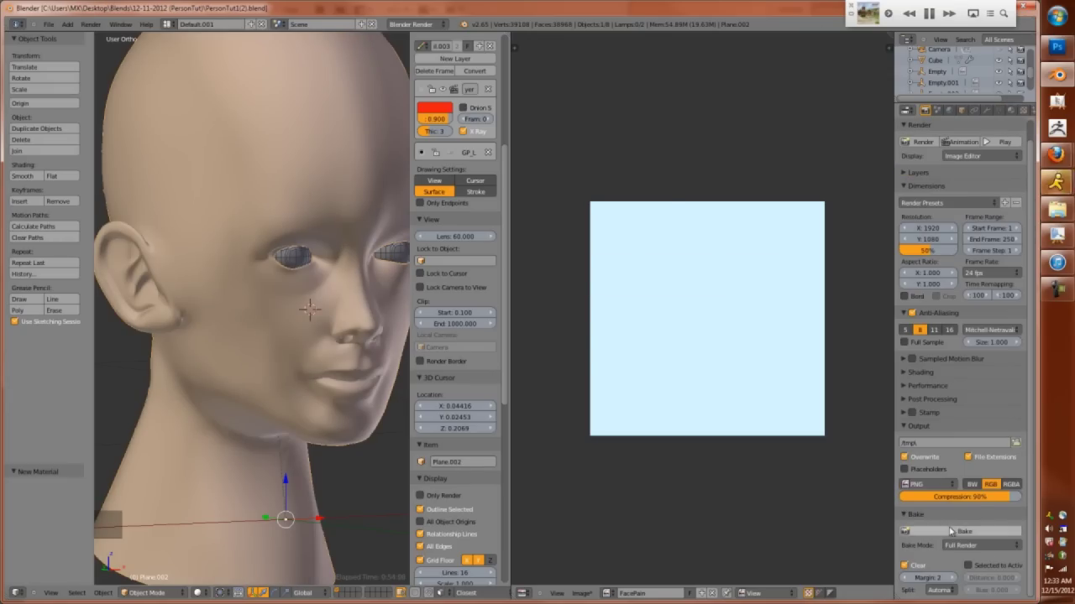
Turn off BaseSkin's shadeless option, raise its emission and bake the full render again
click(1010, 110)
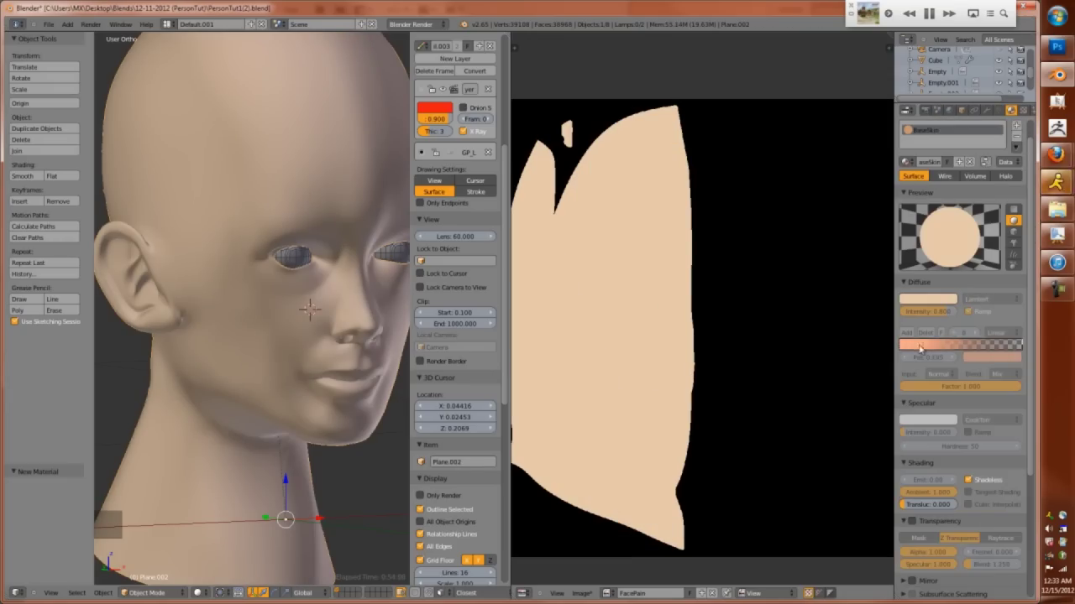
click(989, 480)
drag(926, 478, 940, 479)
click(925, 110)
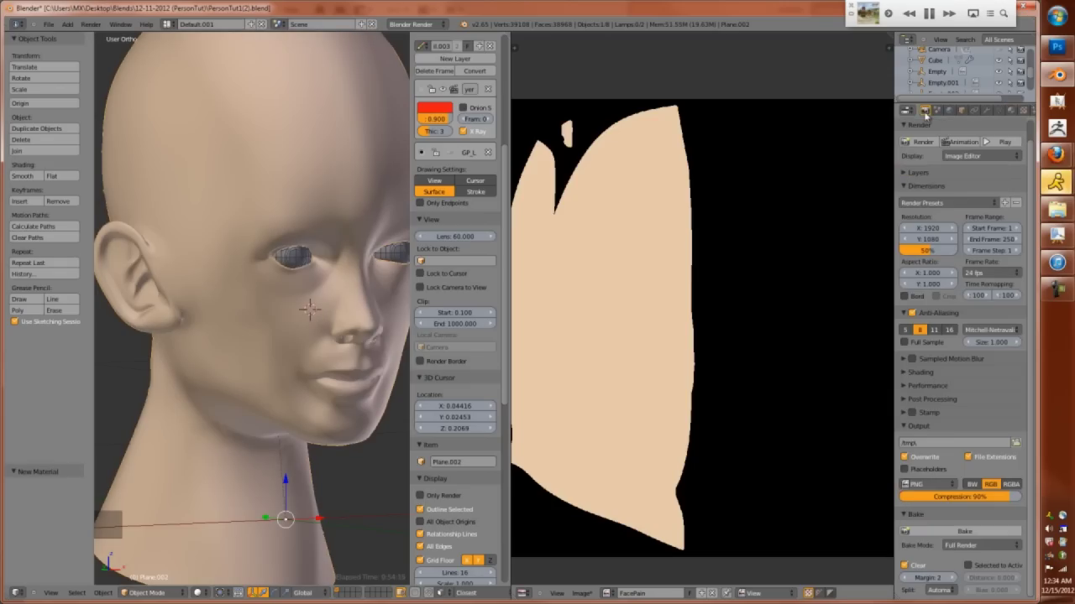
click(964, 531)
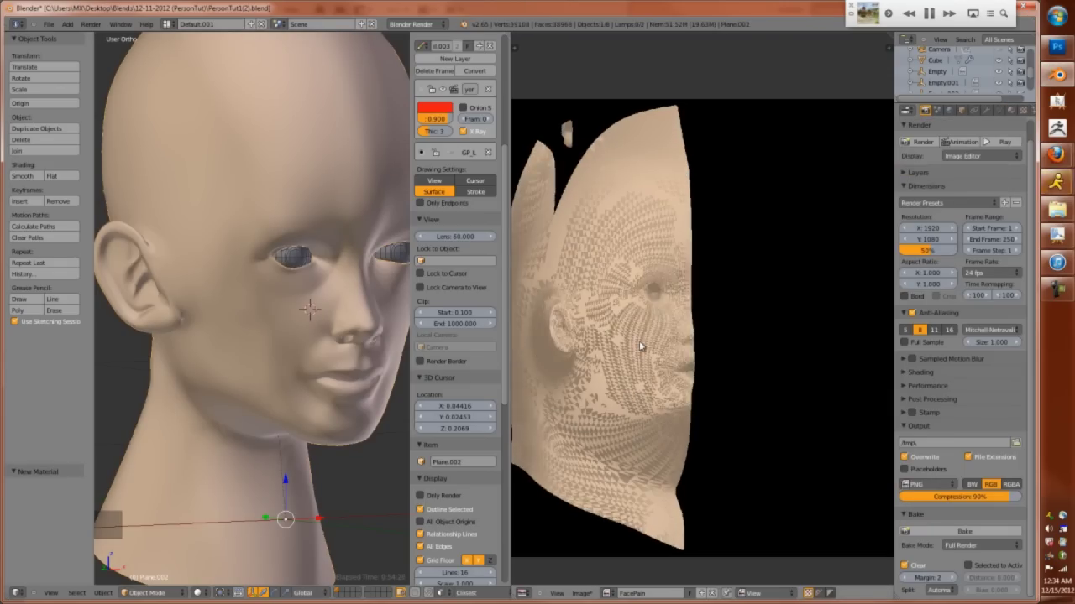
key(Tab)
key(Tab)
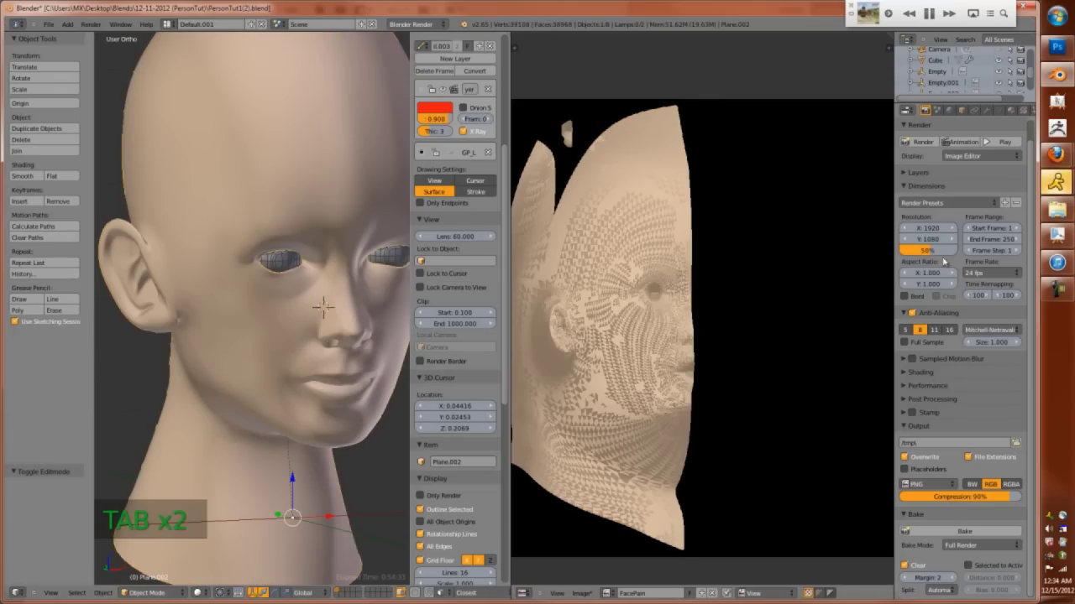
Set BaseSkin's emission to 1.00 and rebake the full render into FacePain
click(1011, 110)
drag(924, 481, 934, 481)
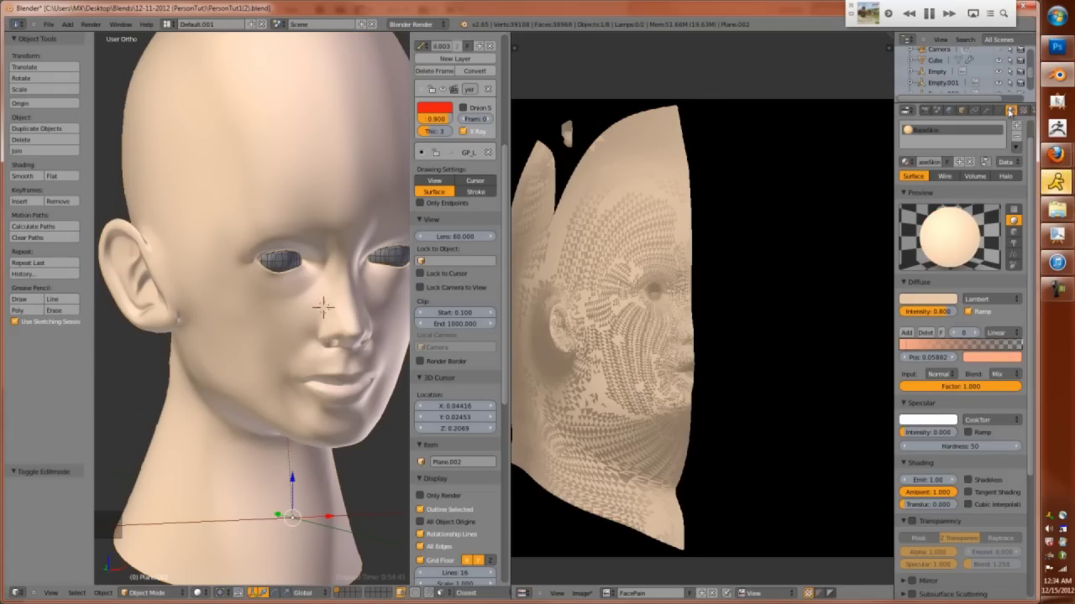
click(924, 110)
click(963, 532)
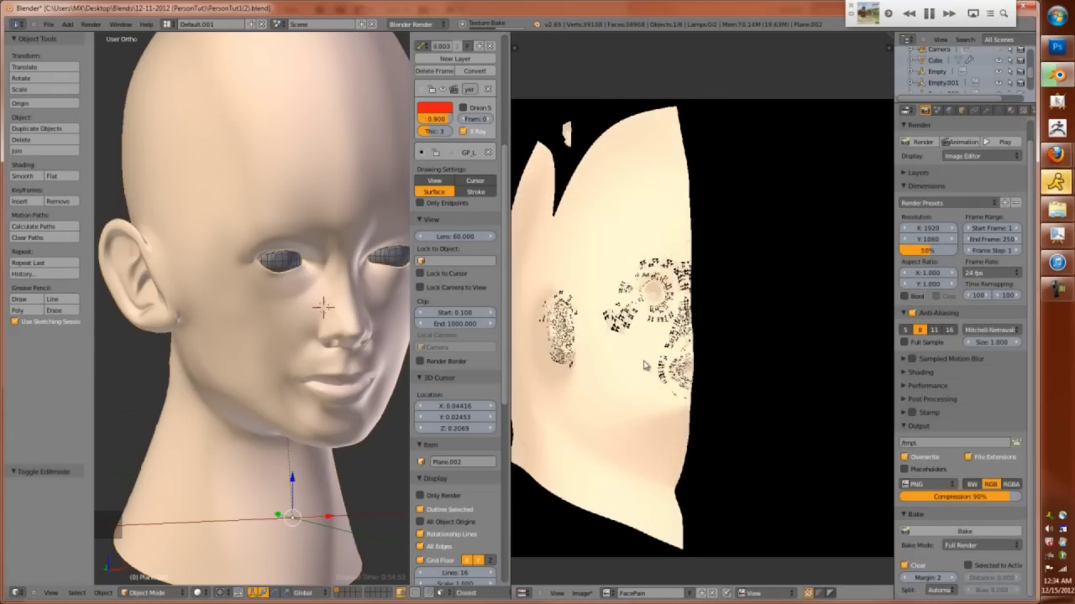
key(Tab)
key(Tab)
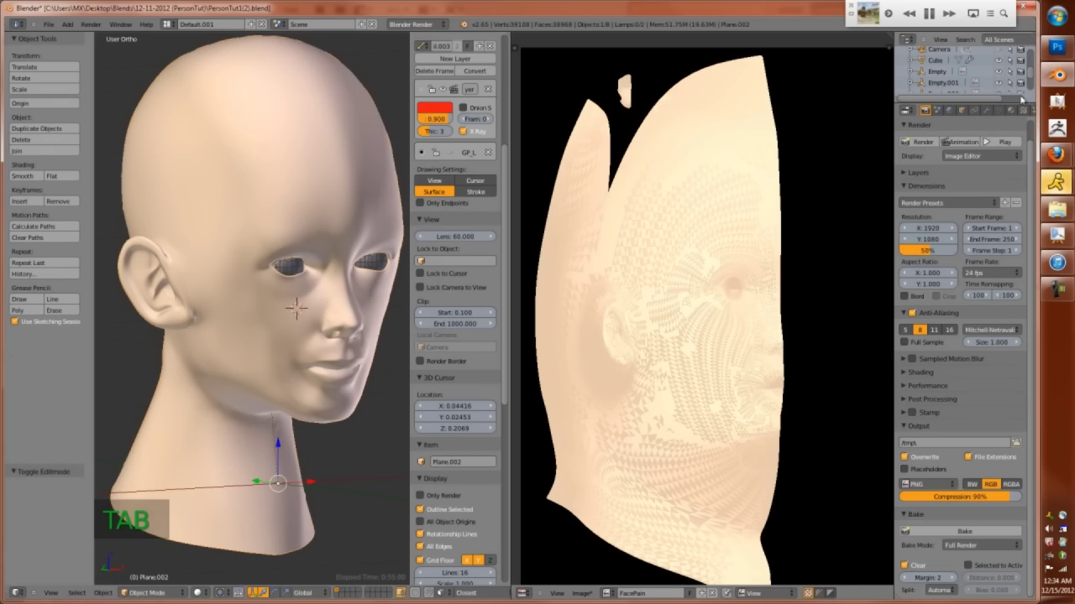
Turn off the subdivision modifier's viewport display on the head and bake the texture again
ctrl+scroll(932, 545, down, 7)
click(927, 110)
click(961, 529)
scroll(689, 400, up, 4)
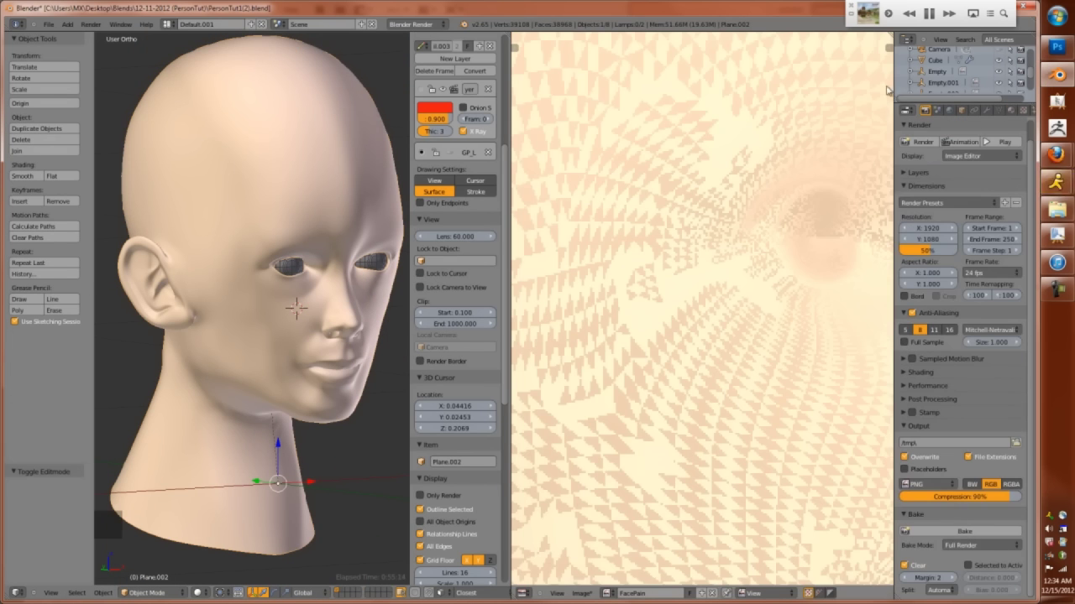
click(986, 110)
click(957, 187)
click(966, 532)
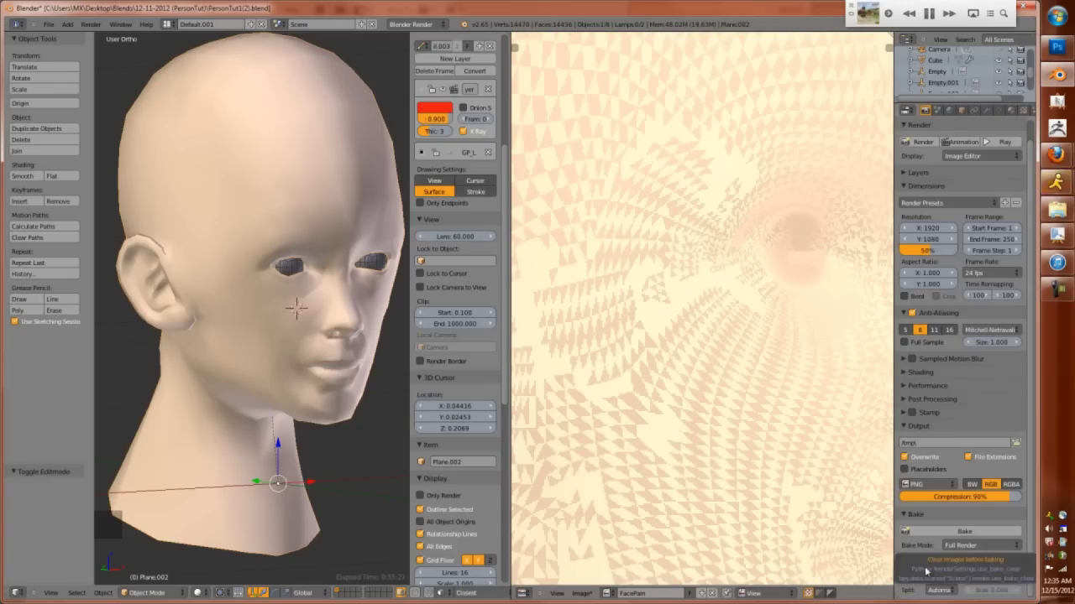
Lower BaseSkin's ambient to 0.644, disable its traceable and shadow-receiving options, and rebake the texture
click(1010, 110)
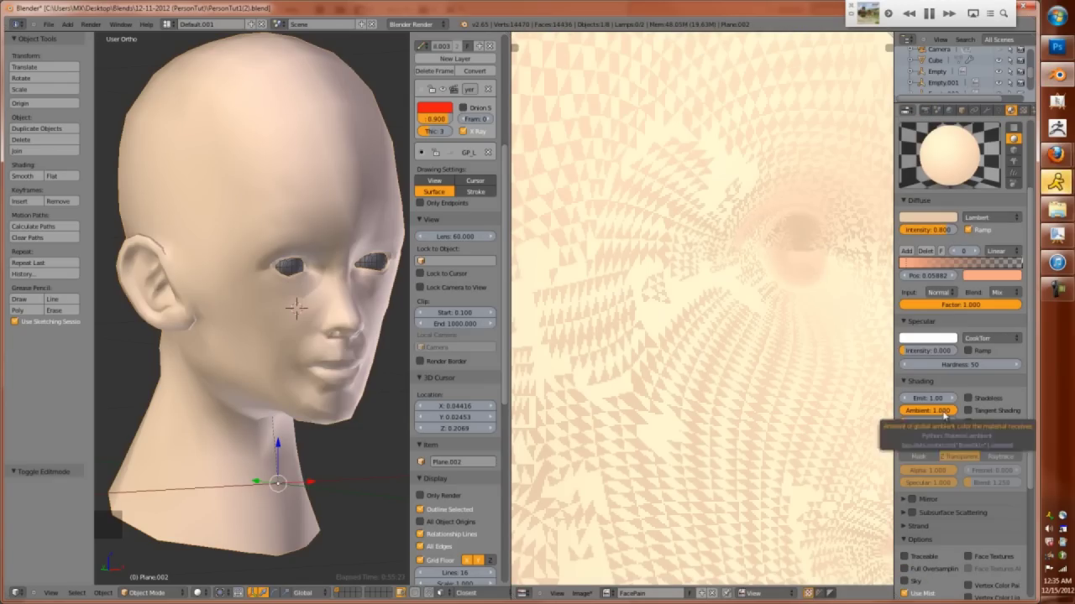
scroll(978, 455, down, 5)
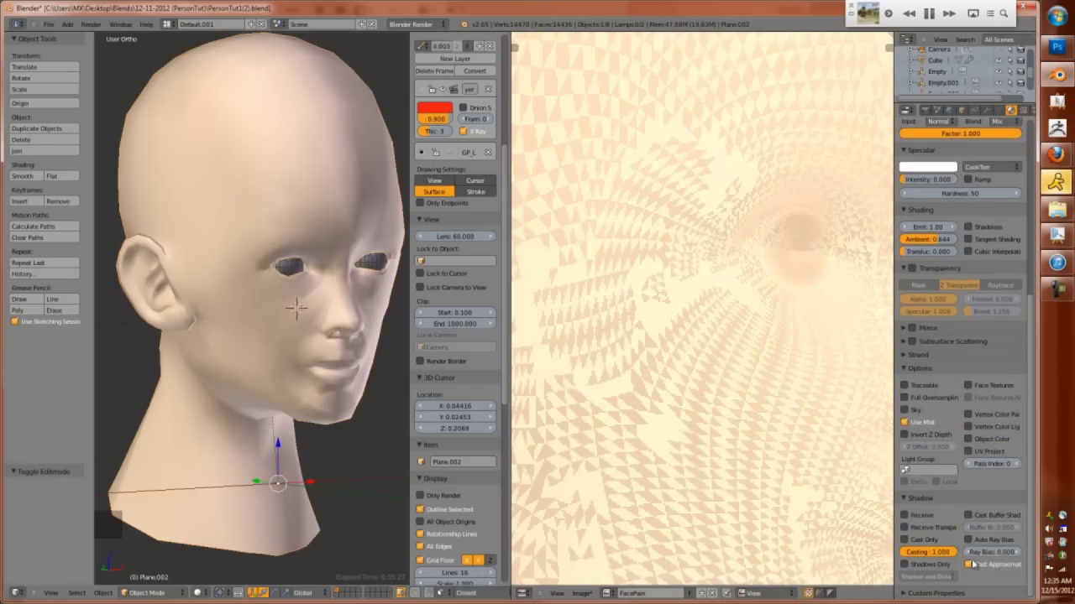
click(925, 110)
click(963, 532)
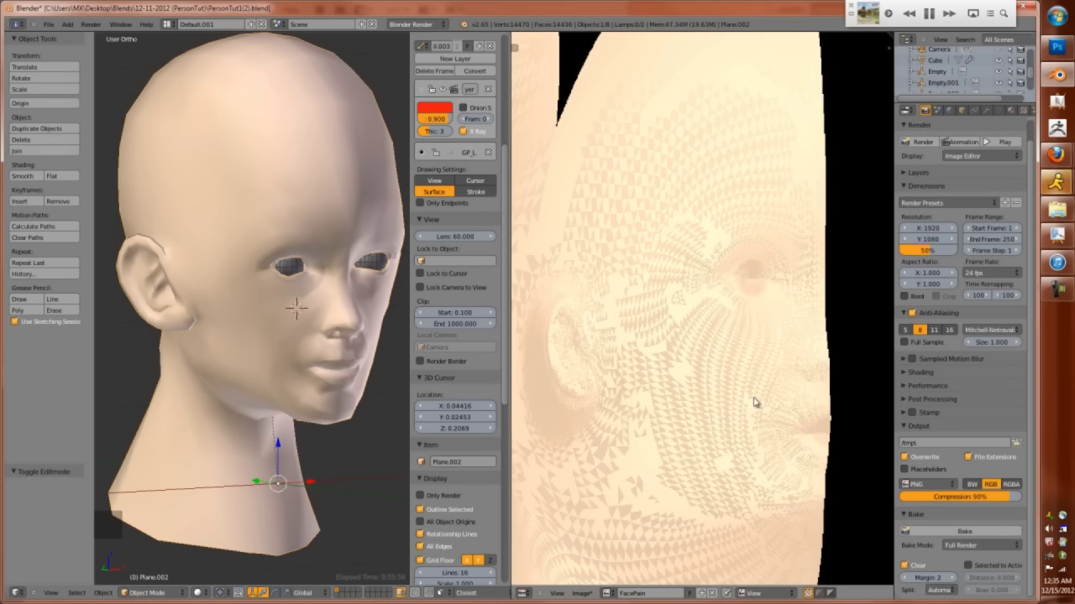
Display the head textured from the front and make the BaseSkin material shadeless
click(1010, 110)
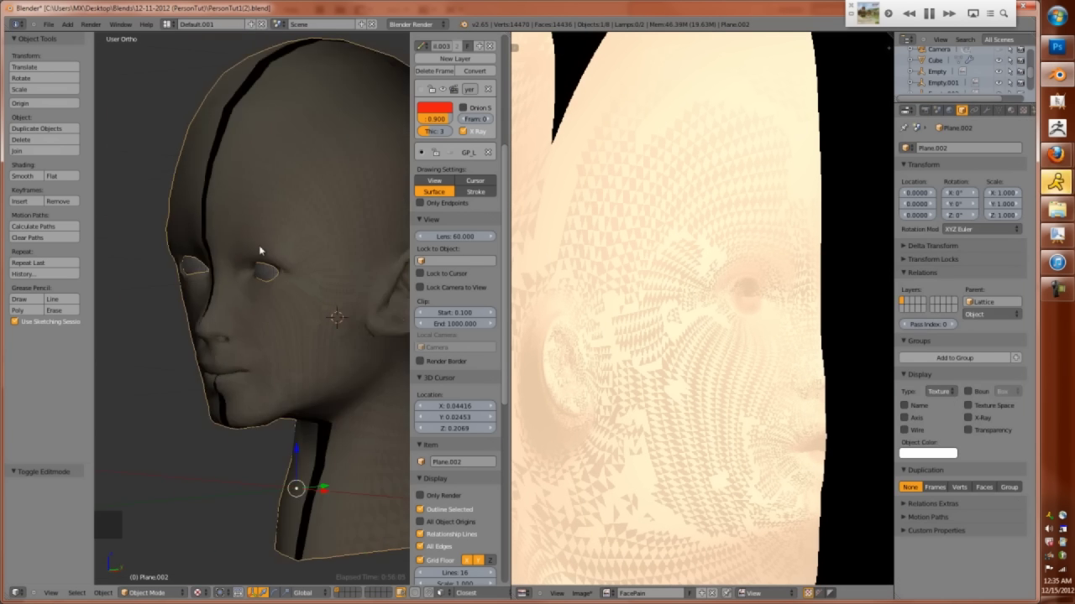
key(alt+z)
click(988, 225)
mouse_move(277, 319)
middle_down()
mouse_move(327, 307)
mouse_move(277, 315)
middle_up()
click(581, 594)
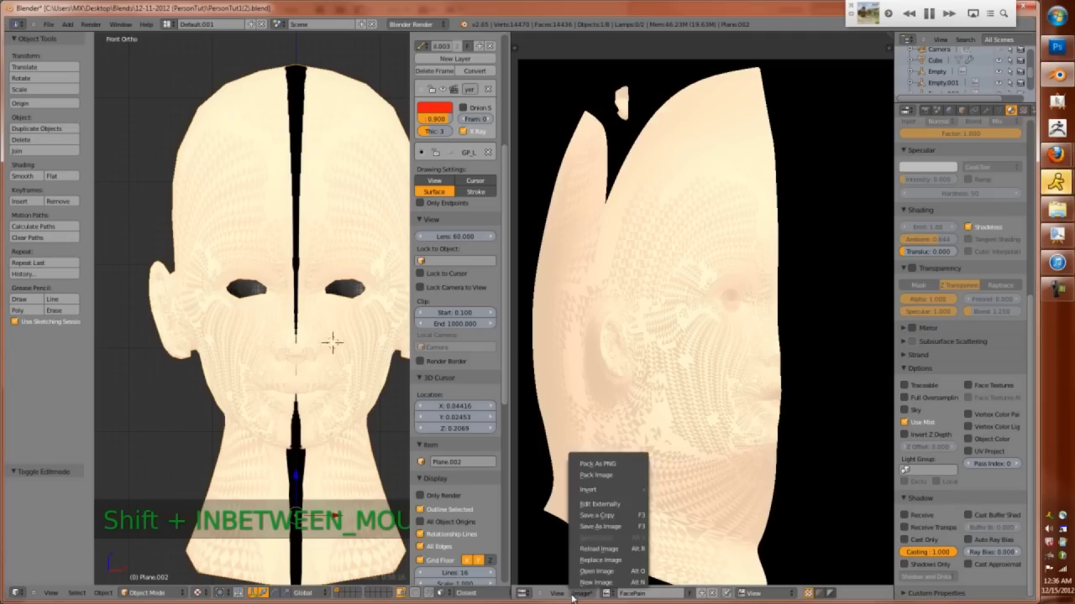
scroll(761, 386, down, 2)
scroll(281, 371, up, 2)
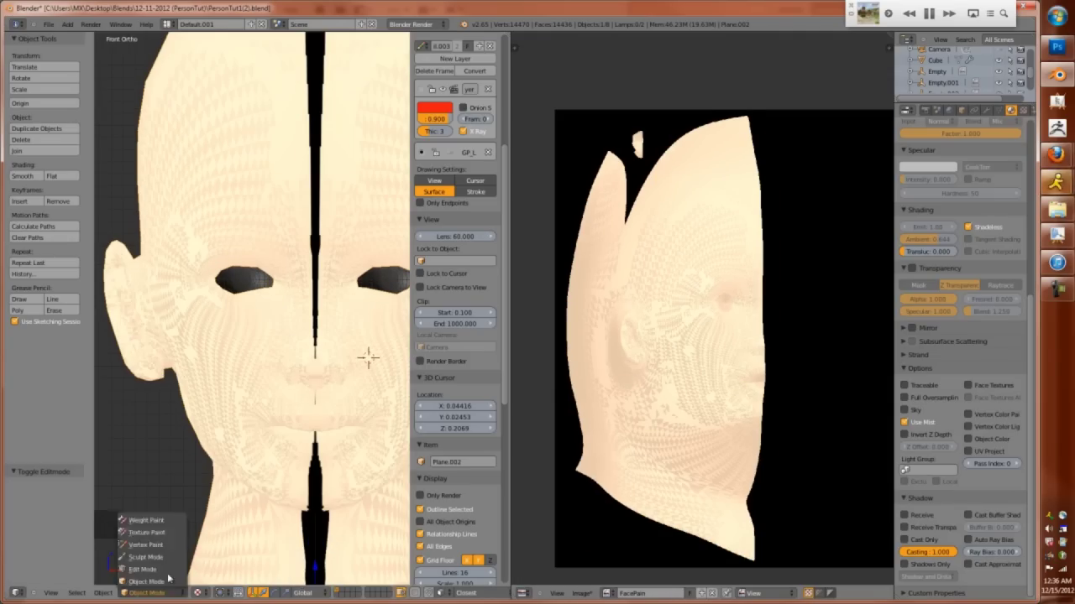
Render the scene and split the image editor into an upper and a lower editor
key(F12)
key(F11)
key(F11)
click(571, 356)
click(650, 372)
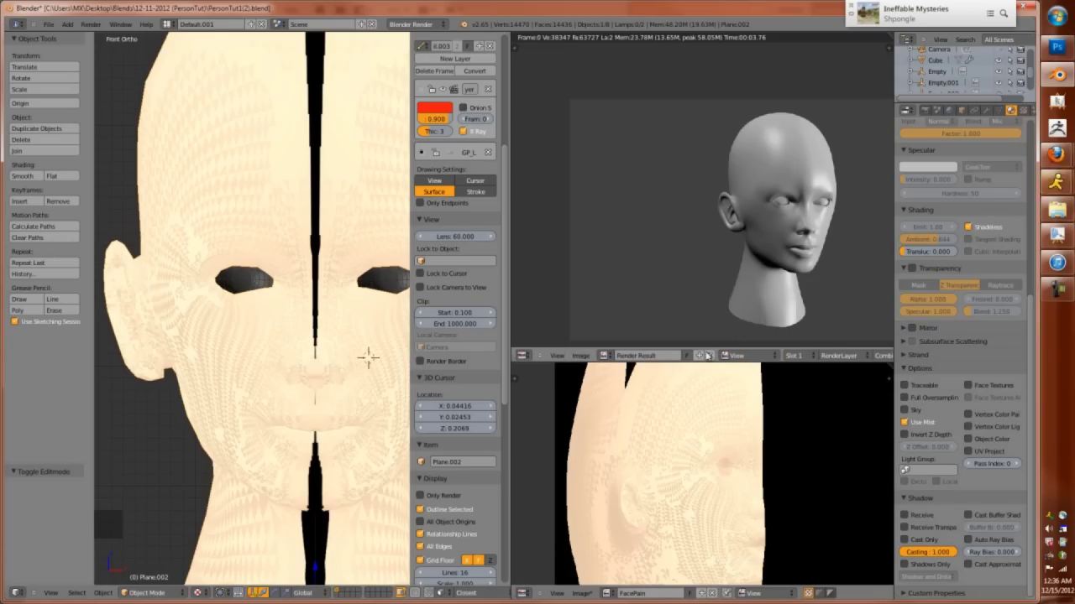
Show FacePain in the upper image editor, switch it to Paint mode and display the brush settings
click(708, 356)
click(604, 355)
click(646, 445)
key(n)
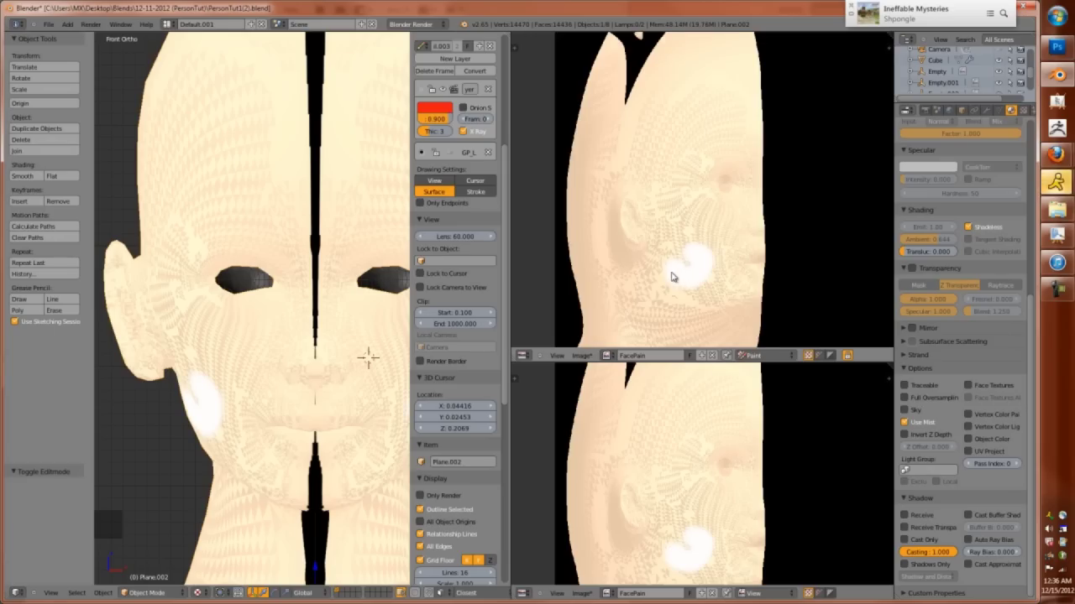
scroll(574, 149, down, 7)
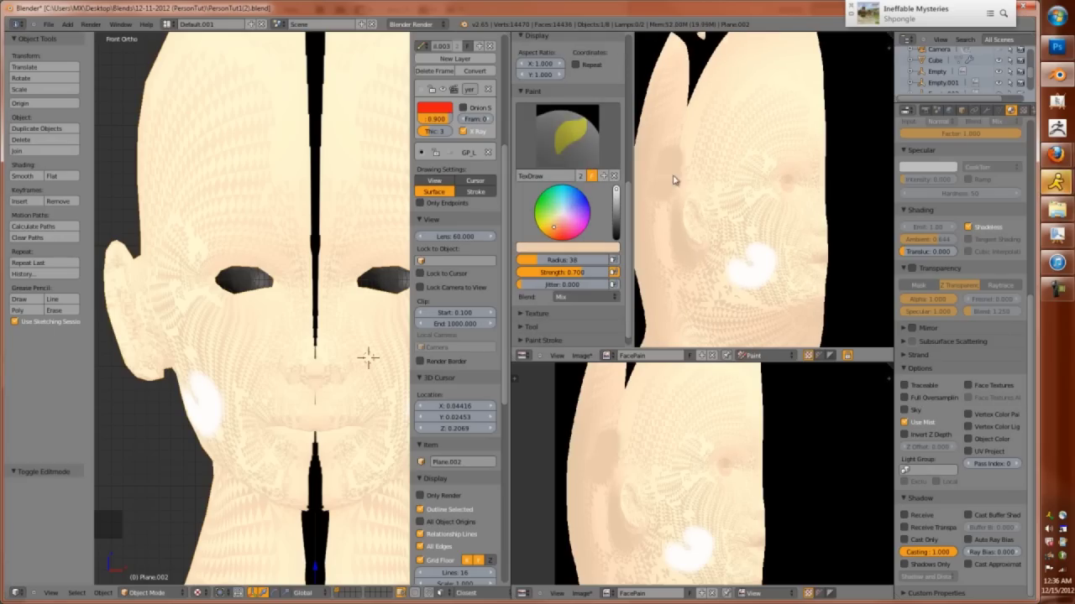
Cover the head's whole UV area in FacePain with flat peach skin tone using a radius 140 brush
key(f)
mouse_move(688, 236)
mouse_down()
mouse_move(748, 307)
mouse_move(744, 264)
mouse_move(791, 153)
mouse_move(687, 103)
mouse_move(851, 190)
mouse_move(864, 286)
mouse_up()
scroll(711, 225, down, 4)
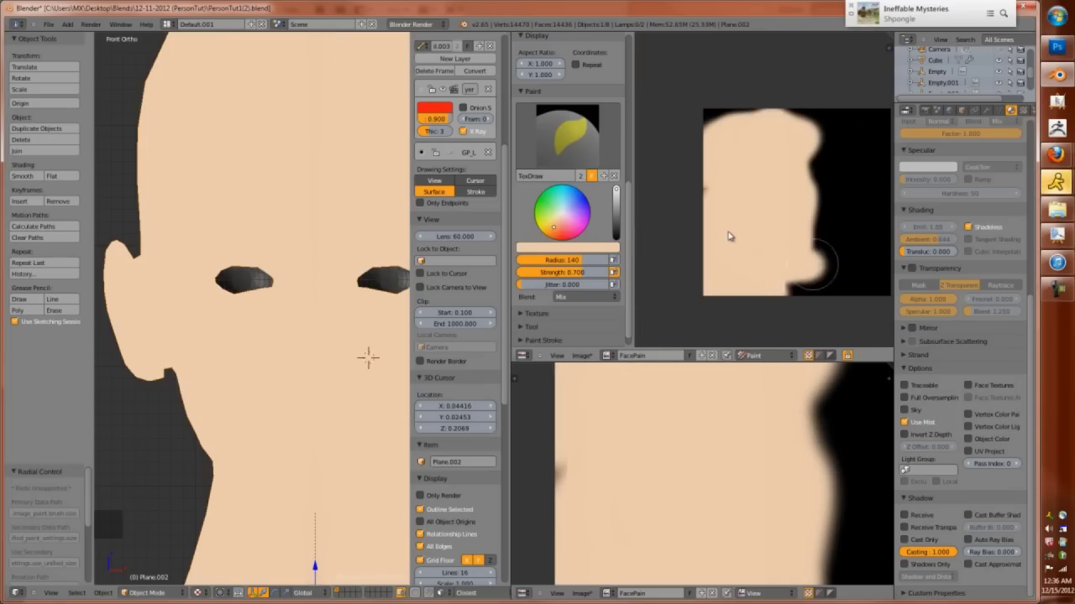
mouse_move(711, 187)
mouse_down()
mouse_move(737, 111)
mouse_move(817, 198)
mouse_move(801, 286)
mouse_up()
Add a point lamp and place it beside the head
scroll(276, 355, down, 5)
key(shift+a)
middle_drag(276, 355, 193, 383)
click(276, 347)
click(334, 367)
Duplicate the point lamp and give the copy sphere falloff, an energy of 0.764 and a distance of 0.407
key(shift+d)
click(383, 446)
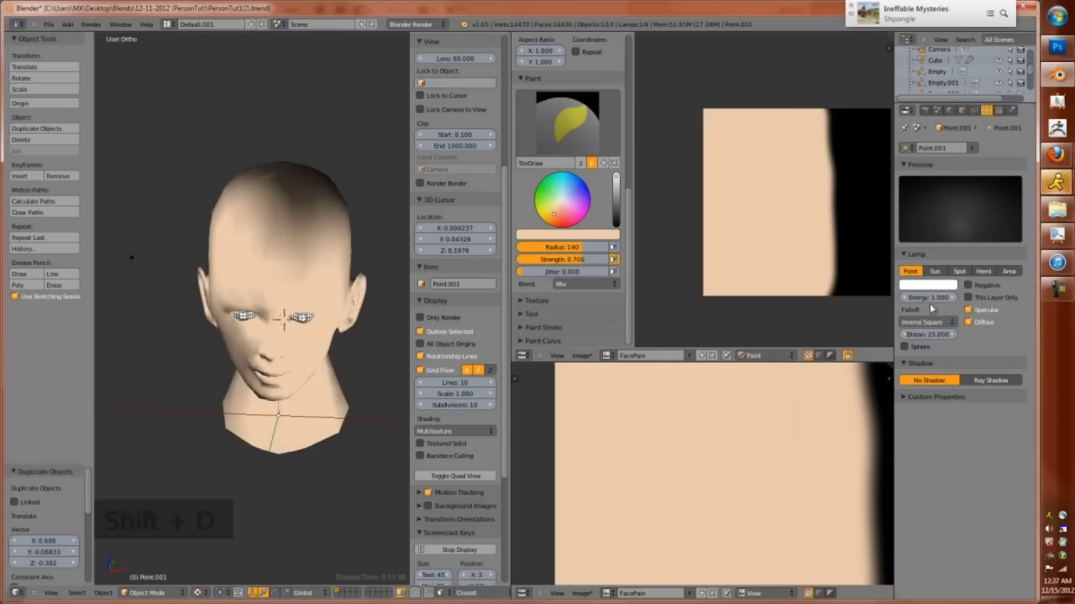
click(905, 347)
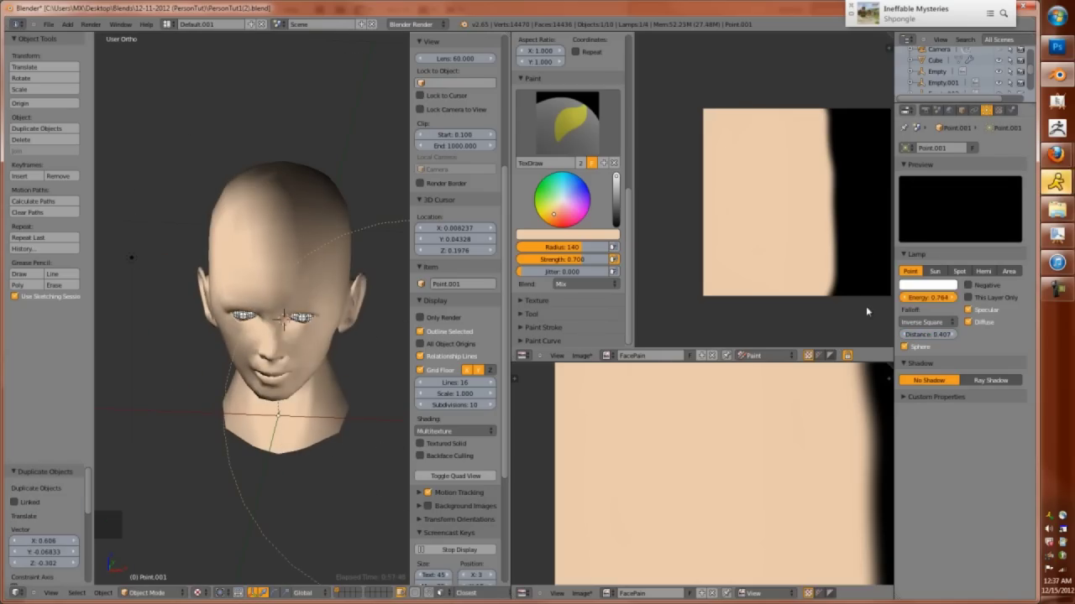
Hide the lamps and set the head's subdivision level to 1
key(h)
scroll(299, 361, down, 2)
key(h)
key(KP_1)
key(ctrl+1)
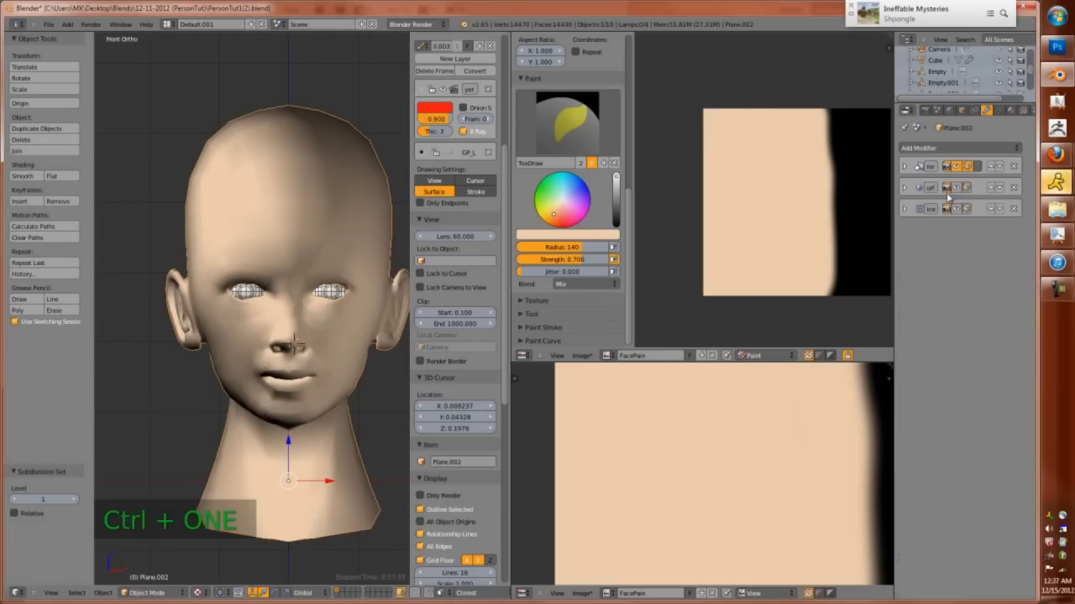
Put the head into Texture Paint mode and choose a pink brush color
scroll(252, 336, up, 3)
middle_drag(252, 336, 168, 378)
click(147, 593)
click(144, 533)
scroll(115, 190, up, 3)
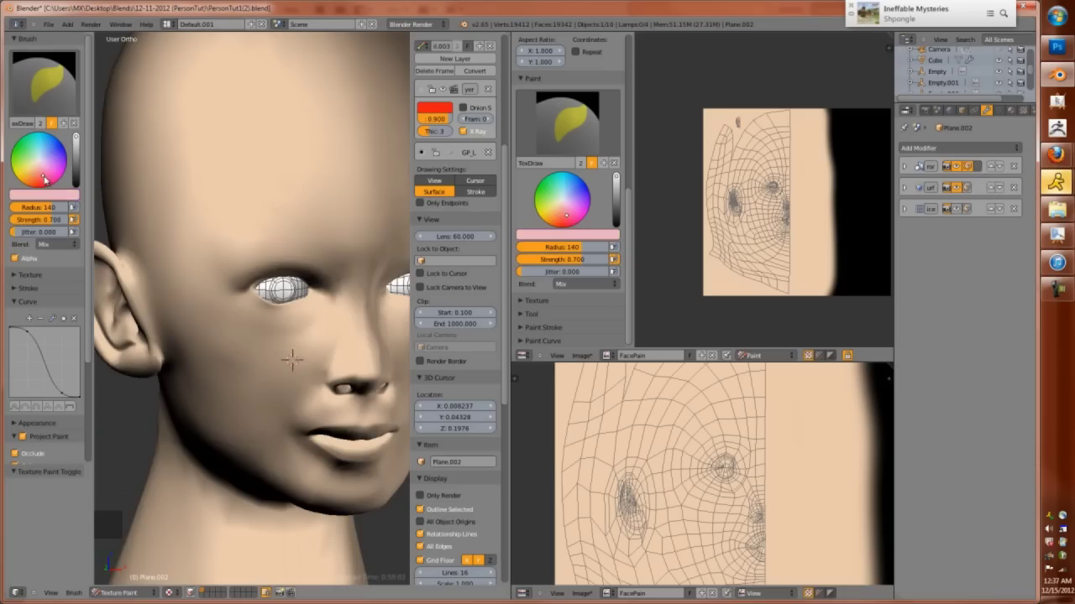
Set the brush to Multiply blending and try painting pink shading around the eyes
drag(243, 282, 252, 372)
scroll(252, 372, down, 2)
key(KP_1)
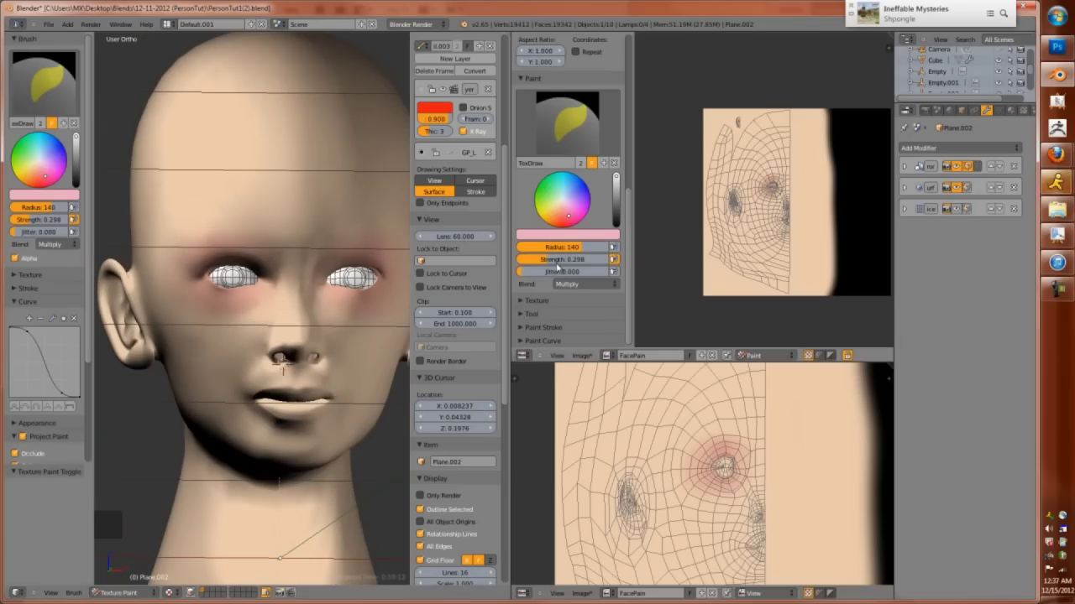
key(ctrl+z)
key(ctrl+z)
scroll(229, 295, up, 2)
scroll(229, 294, up, 2)
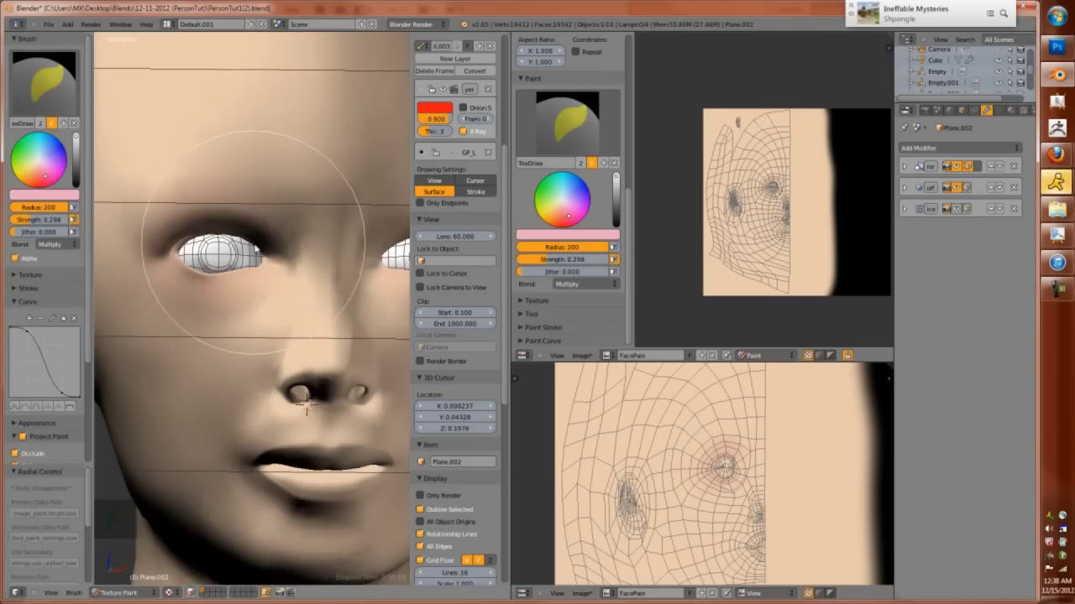
key(ctrl+z)
scroll(239, 269, down, 3)
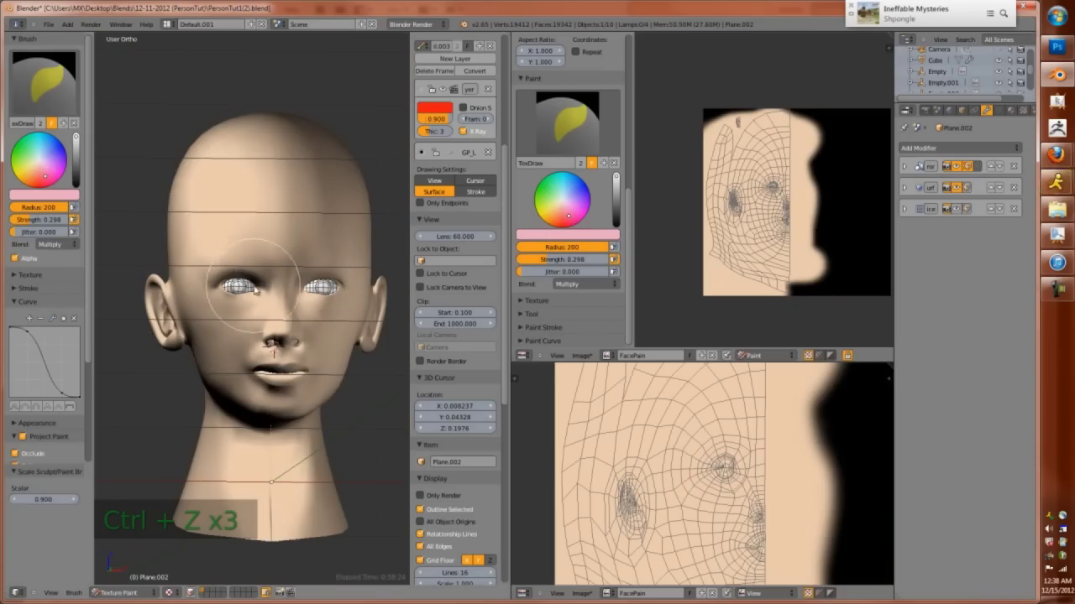
Paint soft pink shading around the eyes with a radius 91 brush at strength 0.102
key(KP_1)
key(bracketright)
key(bracketright)
key(bracketright)
key(bracketleft)
key(bracketleft)
click(214, 290)
key(d)
key(d)
key(d)
key(ctrl+z)
drag(29, 220, 23, 220)
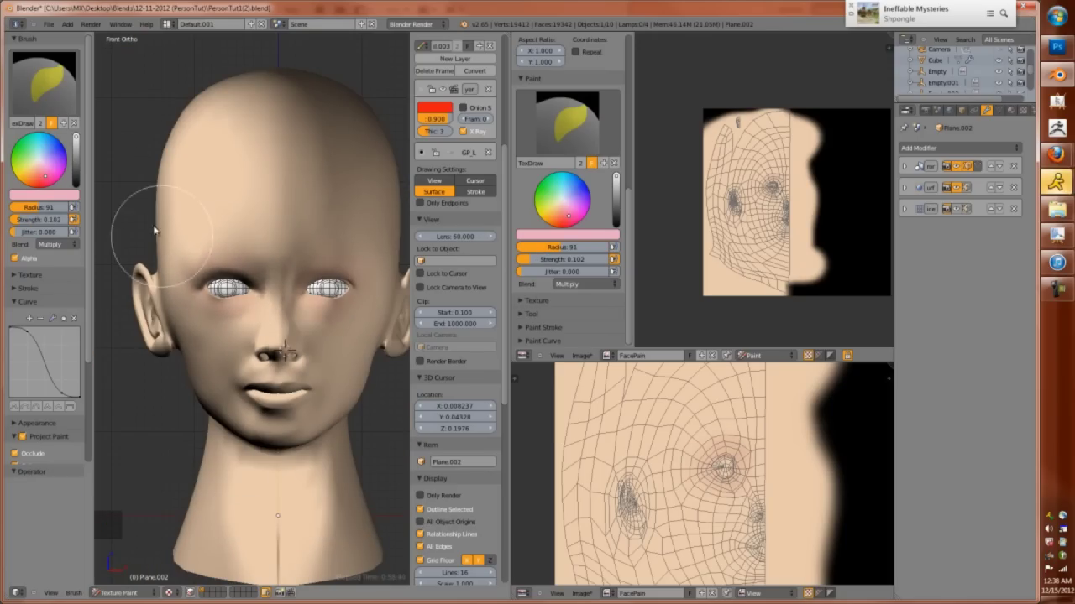
Change the brush color to peach-orange and tint the cheeks and nose
middle_drag(198, 313, 268, 348)
key(bracketright)
key(bracketright)
key(bracketright)
middle_drag(251, 307, 240, 210)
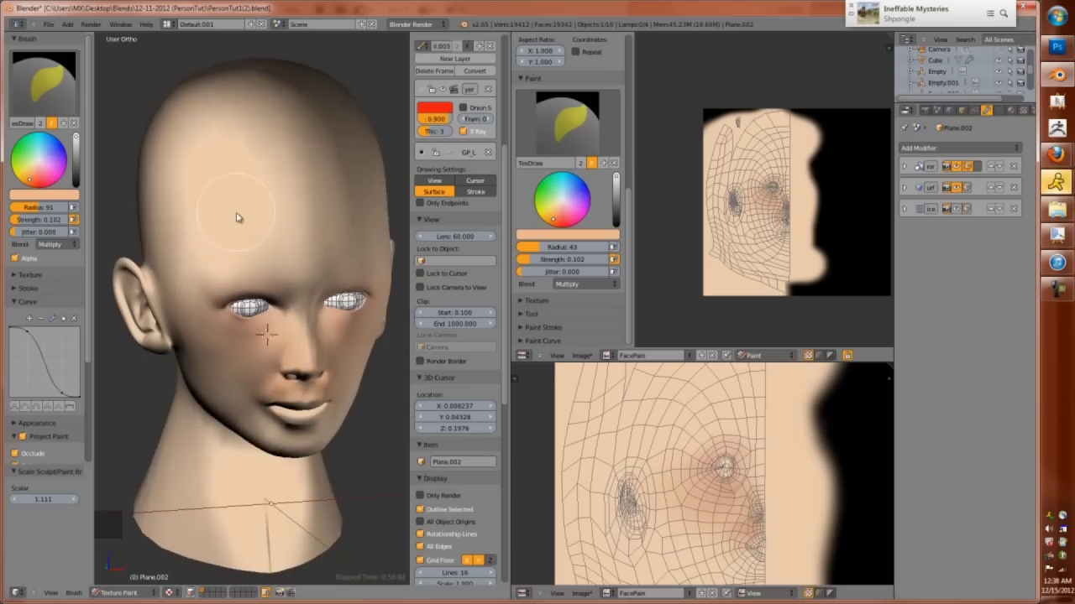
Enlarge the brush to radius 141 and tint the forehead, undoing the excess strokes
key(bracketright)
key(bracketright)
key(bracketright)
key(bracketright)
key(bracketright)
key(bracketright)
key(bracketright)
key(ctrl+z)
key(ctrl+z)
key(ctrl+z)
key(ctrl+z)
key(ctrl+z)
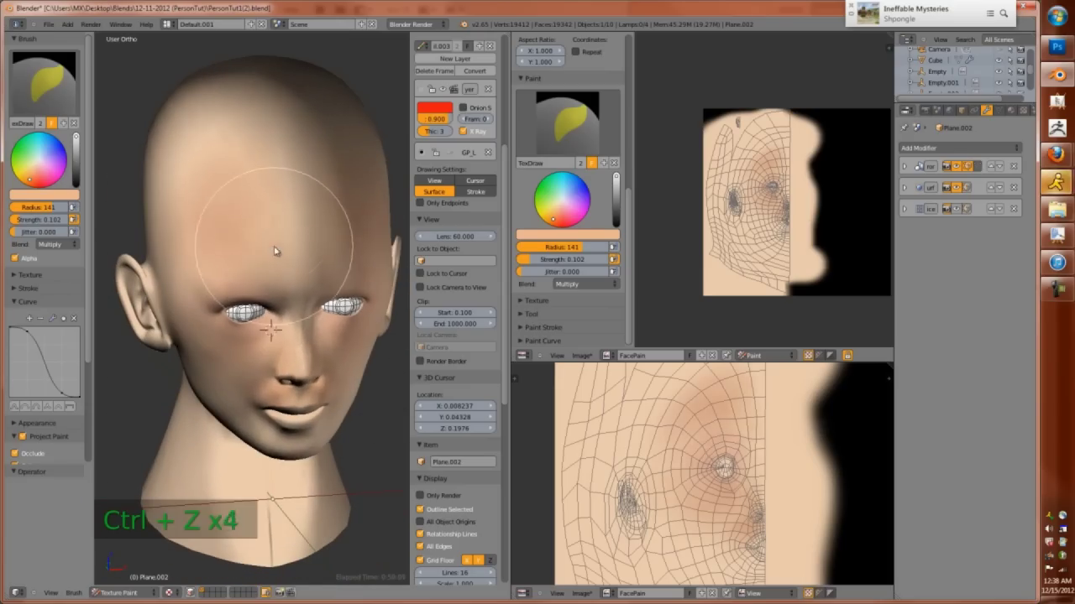
Tint the lower face around the nose and mouth with a radius 71 brush
mouse_move(251, 277)
middle_down()
mouse_move(203, 215)
mouse_move(223, 296)
mouse_move(186, 404)
mouse_move(185, 372)
mouse_move(277, 466)
middle_up()
key(bracketleft)
key(bracketleft)
key(bracketleft)
key(bracketleft)
scroll(185, 373, up, 5)
key(bracketleft)
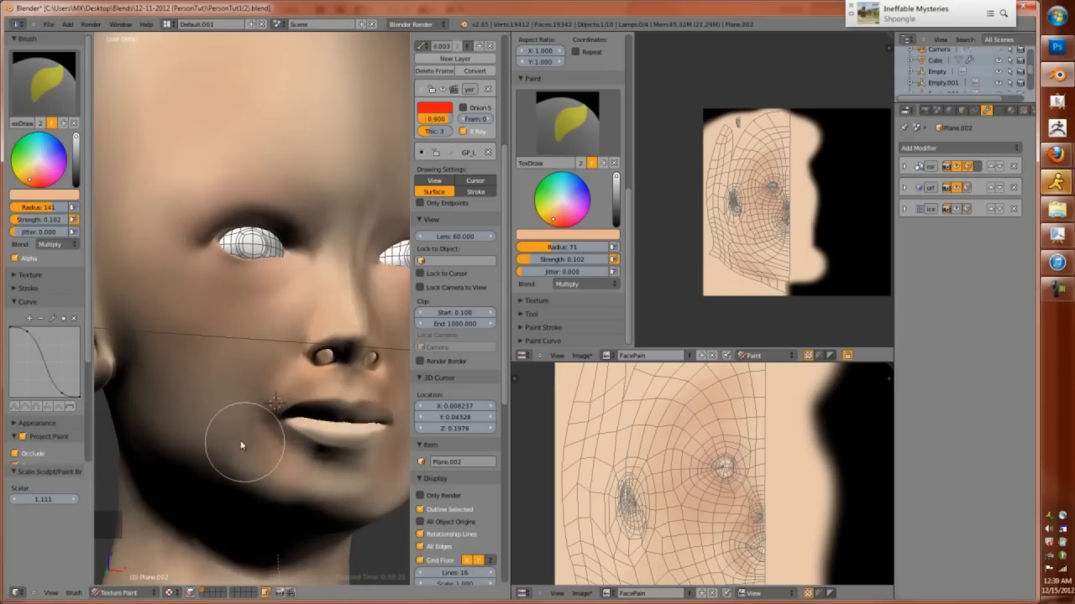
Set the brush to a pale skin color with Add blending for highlights on the head
click(50, 243)
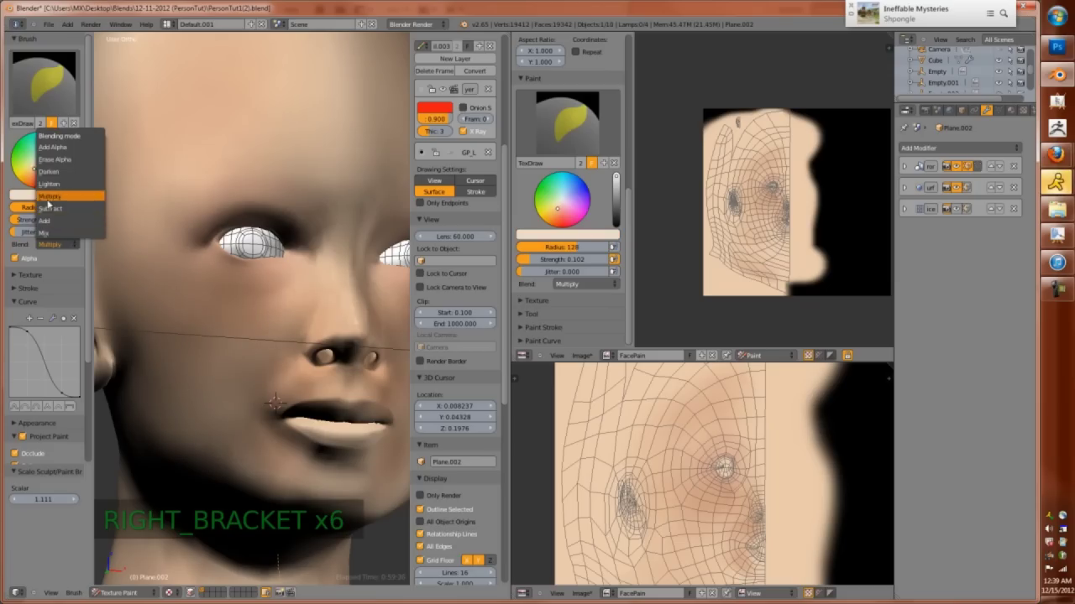
click(44, 220)
key(bracketright)
key(bracketleft)
key(bracketleft)
mouse_move(194, 308)
middle_down()
mouse_move(226, 243)
mouse_move(277, 336)
middle_up()
scroll(277, 335, down, 3)
scroll(725, 480, up, 3)
scroll(738, 252, up, 5)
Fill the neck's seam edge in FacePain with skin tone using a radius 32 Mix brush at strength 0.232
key(bracketleft)
key(bracketleft)
key(bracketleft)
key(bracketleft)
key(bracketleft)
key(bracketleft)
key(bracketleft)
key(bracketleft)
key(bracketleft)
key(bracketleft)
key(bracketleft)
drag(712, 236, 713, 281)
click(561, 284)
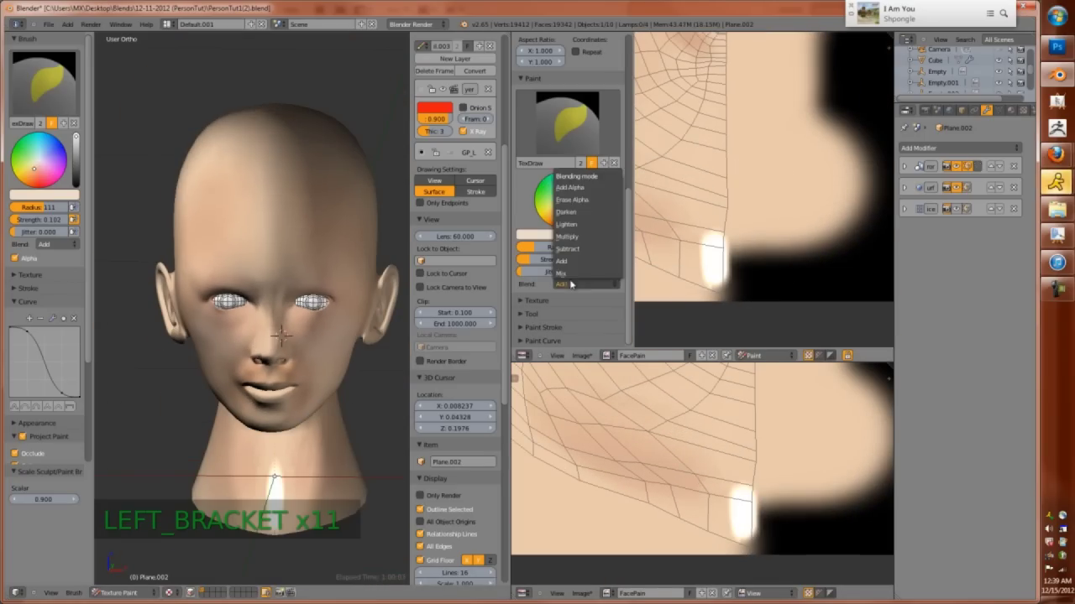
click(560, 271)
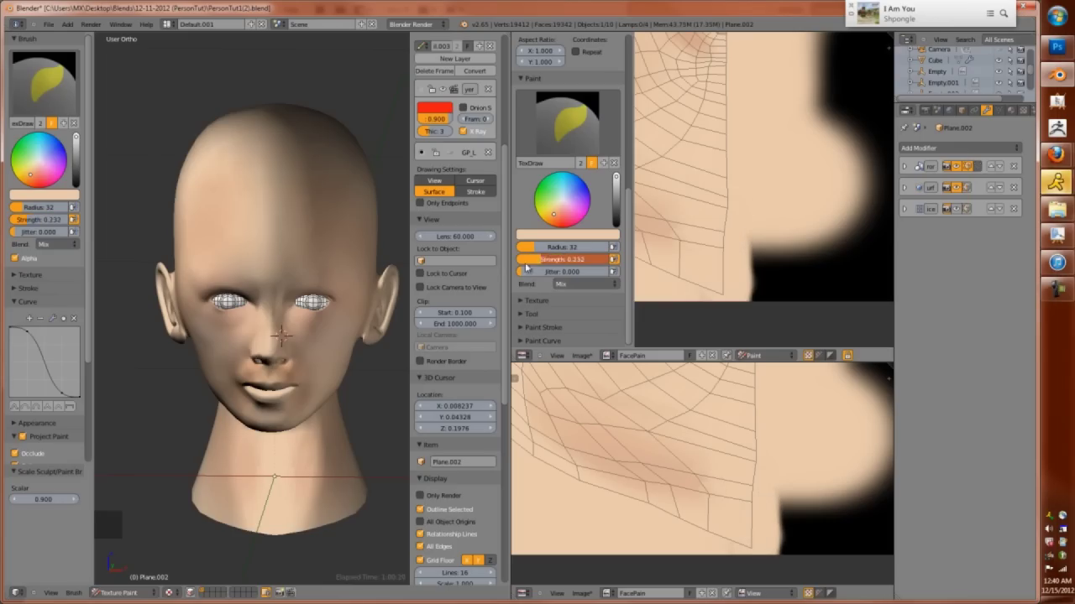
Soften the reddish patch on the neck in FacePain with a radius 83 Mix brush at strength 0.330
key(bracketright)
key(bracketright)
key(bracketright)
key(bracketright)
key(bracketright)
middle_drag(201, 445, 235, 455)
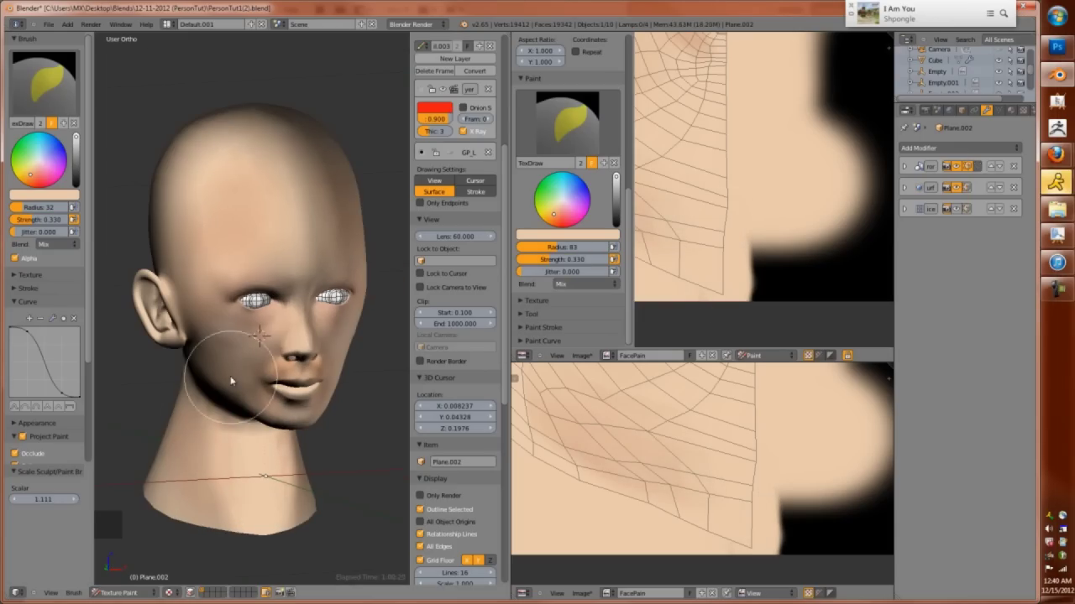
key(KP_1)
scroll(355, 496, up, 3)
middle_drag(355, 496, 369, 453)
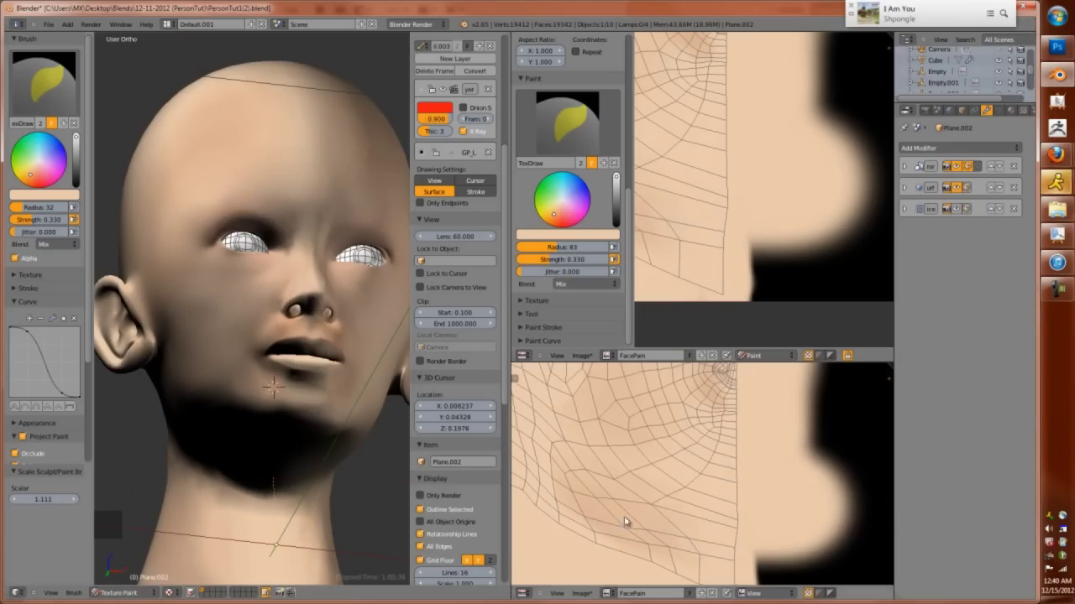
scroll(650, 243, down, 2)
scroll(712, 198, up, 2)
Reduce the brush to radius 15 at strength 0.330 and touch up the skin along the nose bridge's seam edge
key(bracketleft)
key(bracketleft)
key(bracketleft)
key(bracketleft)
key(bracketleft)
key(bracketleft)
key(bracketleft)
key(bracketleft)
key(bracketleft)
key(bracketleft)
key(bracketleft)
key(bracketleft)
key(bracketleft)
key(bracketleft)
key(bracketleft)
scroll(743, 178, up, 1)
key(bracketright)
key(bracketright)
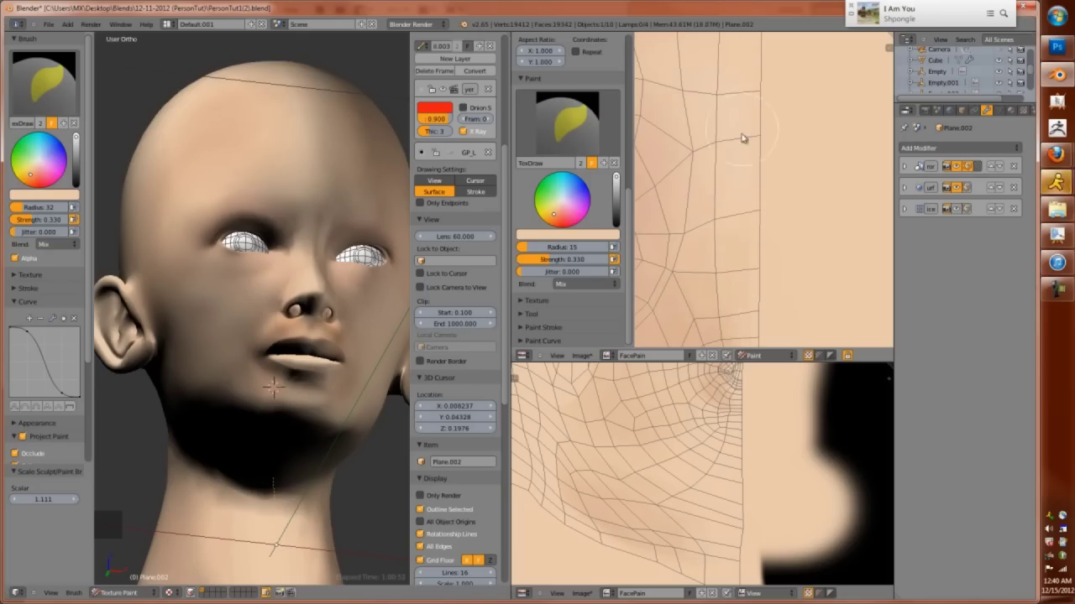
Blend the skin tones around the nose and mouth in FacePain with a radius 31 brush at strength 0.120
scroll(760, 224, up, 2)
scroll(756, 218, down, 3)
key(bracketright)
key(bracketright)
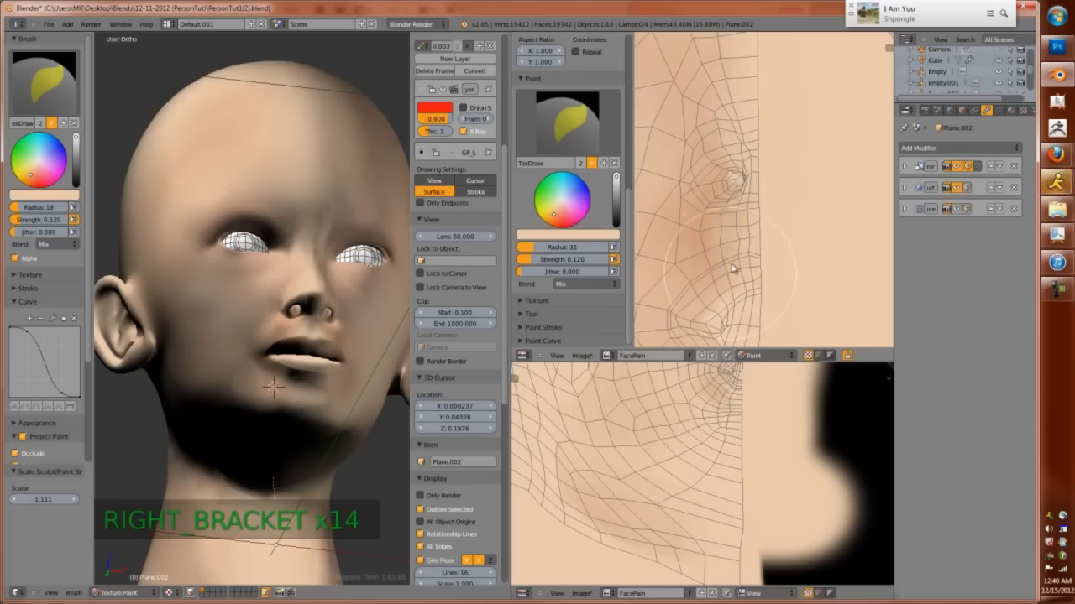
scroll(755, 226, up, 2)
scroll(760, 239, up, 3)
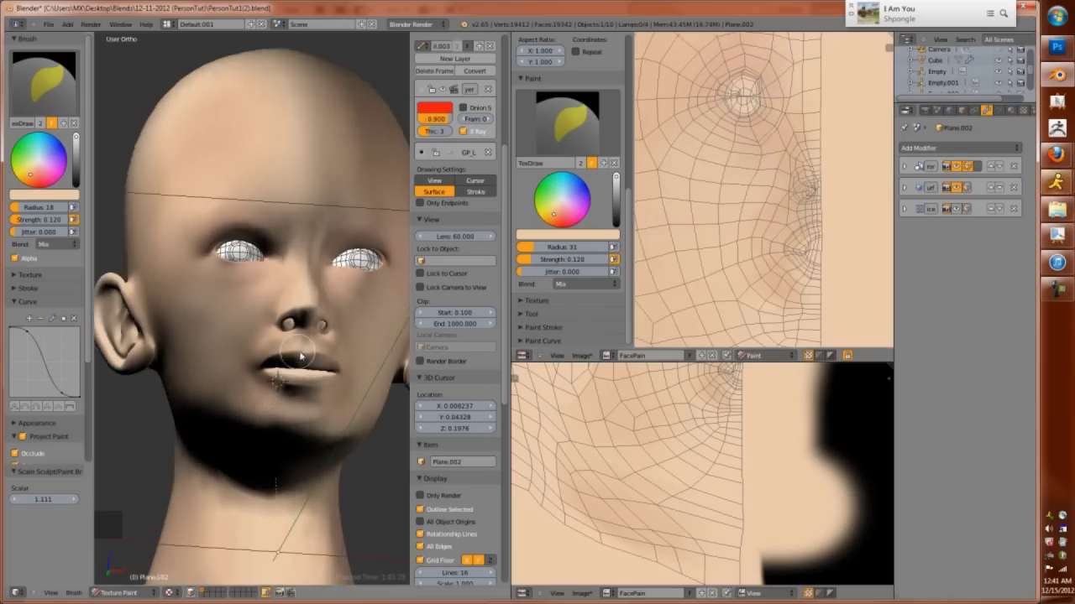
Select the lip faces on the head mesh in Edit Mode and grow the selection around the mouth
key(Tab)
key(ctrl+Tab)
key(ctrl+KP_Add)
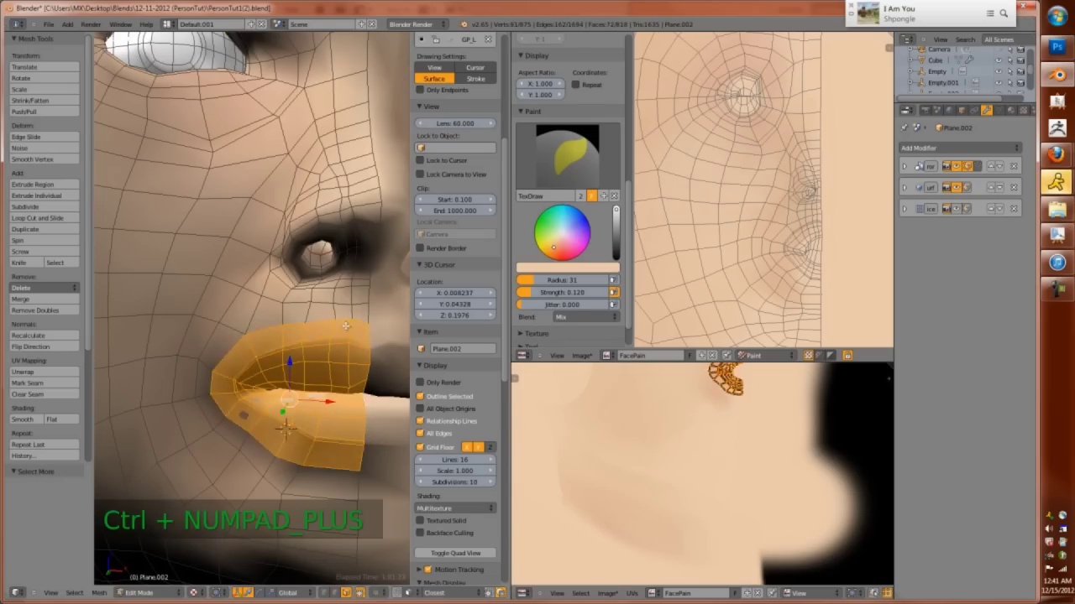
Limit texture painting to the selected lip faces and paint the lips pink with a radius 24 brush at strength 0.120
key(Tab)
scroll(265, 346, down, 2)
key(f)
click(291, 375)
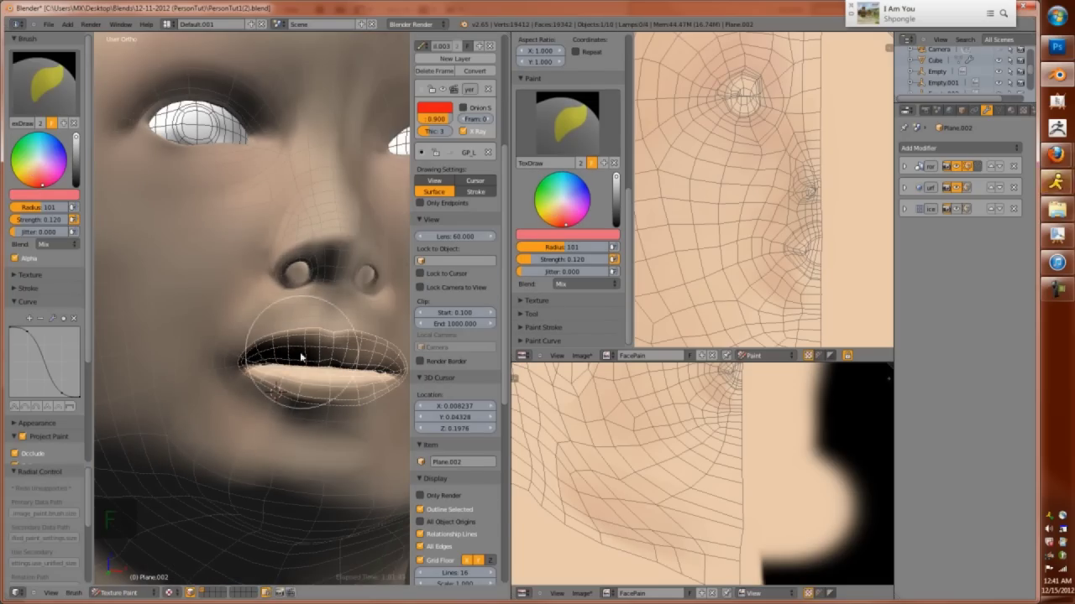
scroll(663, 408, up, 2)
scroll(679, 233, up, 2)
key(f)
click(818, 221)
middle_drag(352, 294, 252, 277)
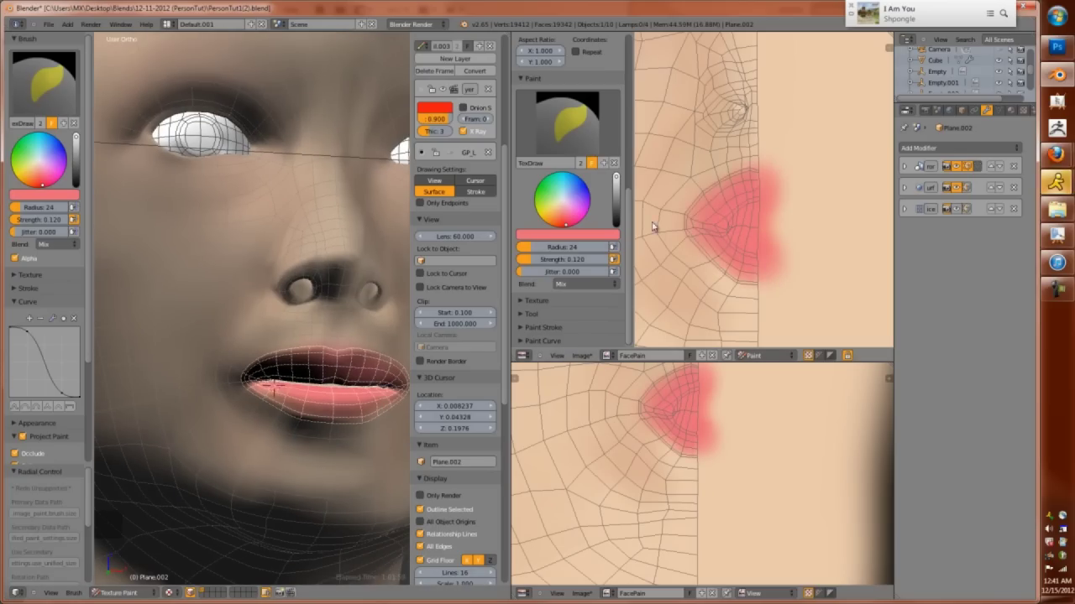
Sample a skin tone, blend the lips' edges into the skin at radius 25, and set the brush to salmon pink at radius 27
key(s)
key(bracketright)
key(bracketright)
key(bracketright)
key(bracketright)
key(bracketright)
key(bracketright)
key(bracketright)
key(bracketright)
key(bracketright)
key(bracketleft)
scroll(398, 383, down, 2)
key(KP_1)
scroll(281, 408, up, 3)
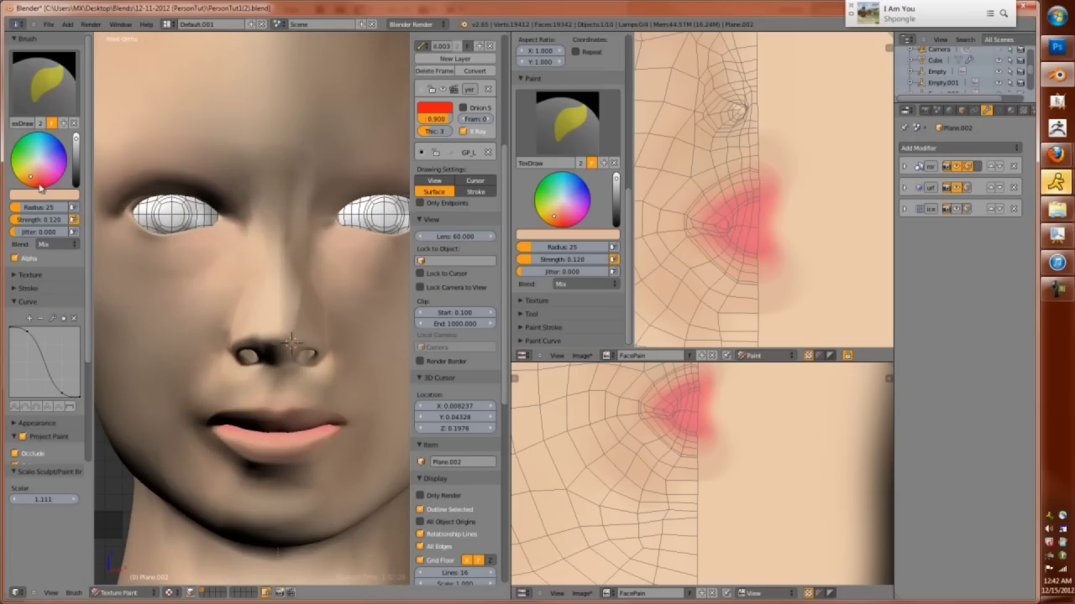
key(bracketright)
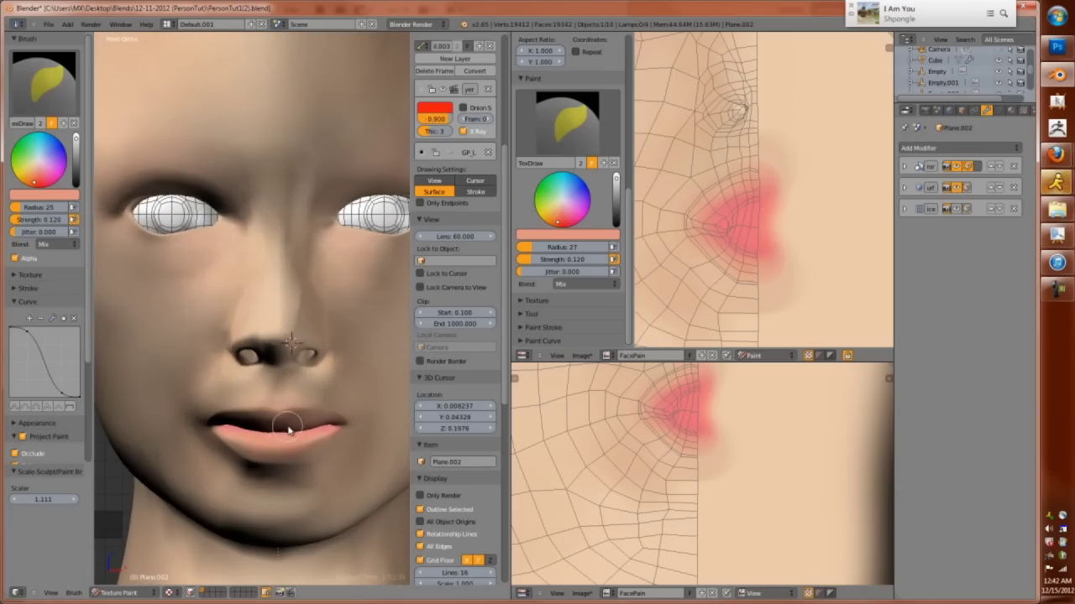
scroll(304, 429, down, 6)
Save the painted image as the JPEG file ColorMap(1).jpg in the Textures folder
key(F3)
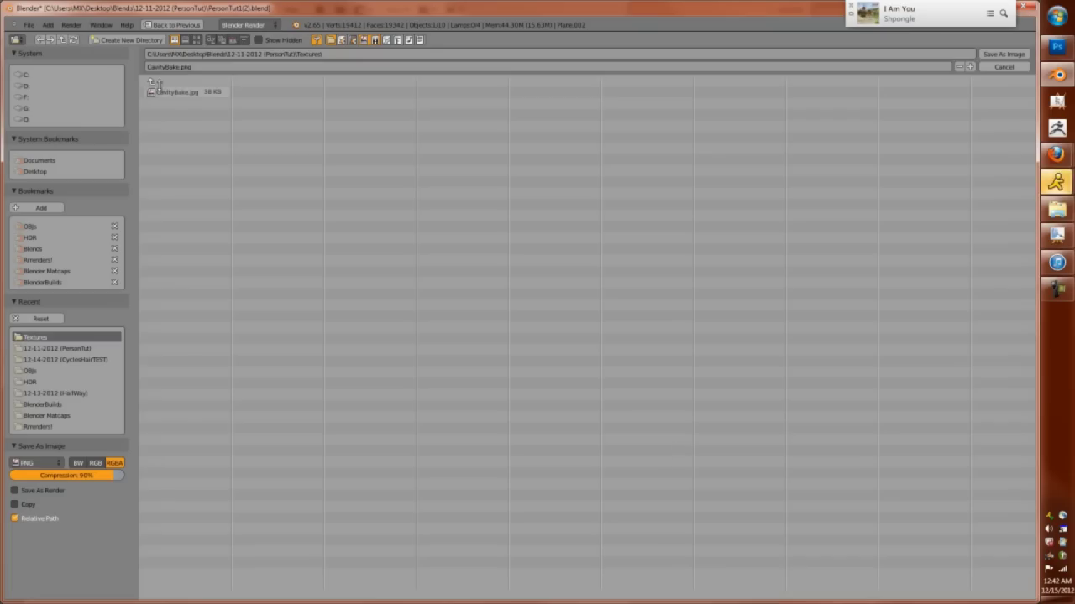
click(34, 462)
click(96, 353)
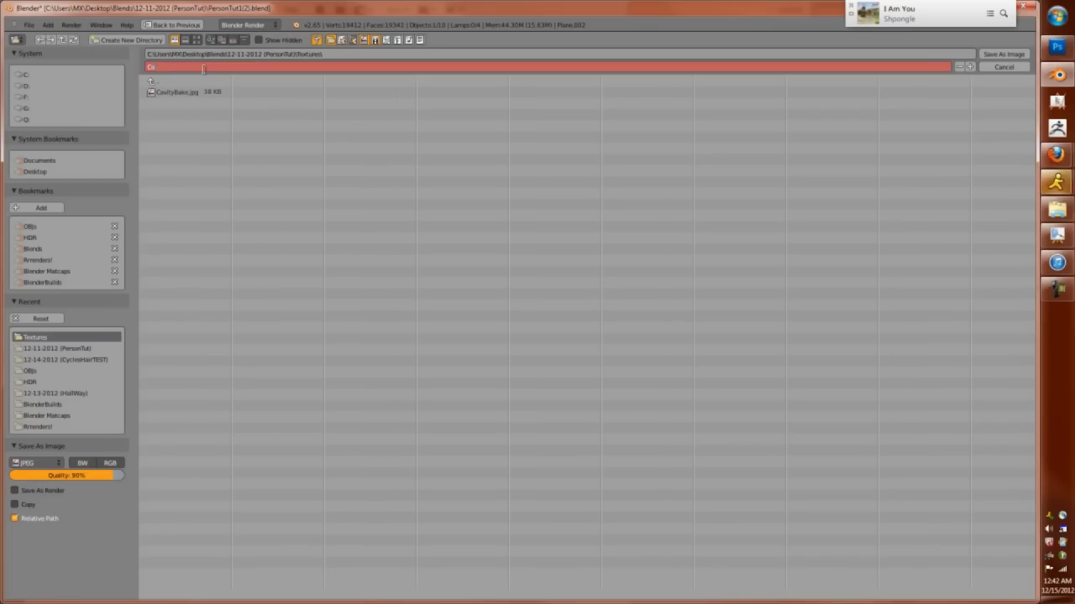
key(Return)
key(KP_0)
key(KP_1)
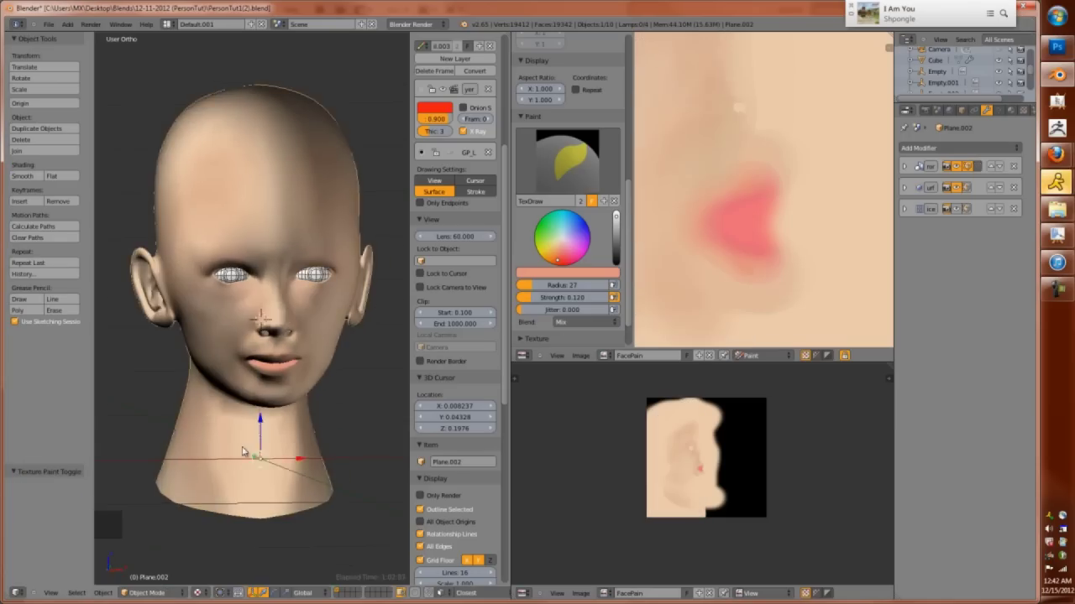
scroll(257, 440, up, 5)
shift+middle_drag(257, 439, 244, 369)
key(a)
Switch to GIMP, open ColorMap(1).jpg and add CavityBake.jpg as a layer above it
click(1056, 17)
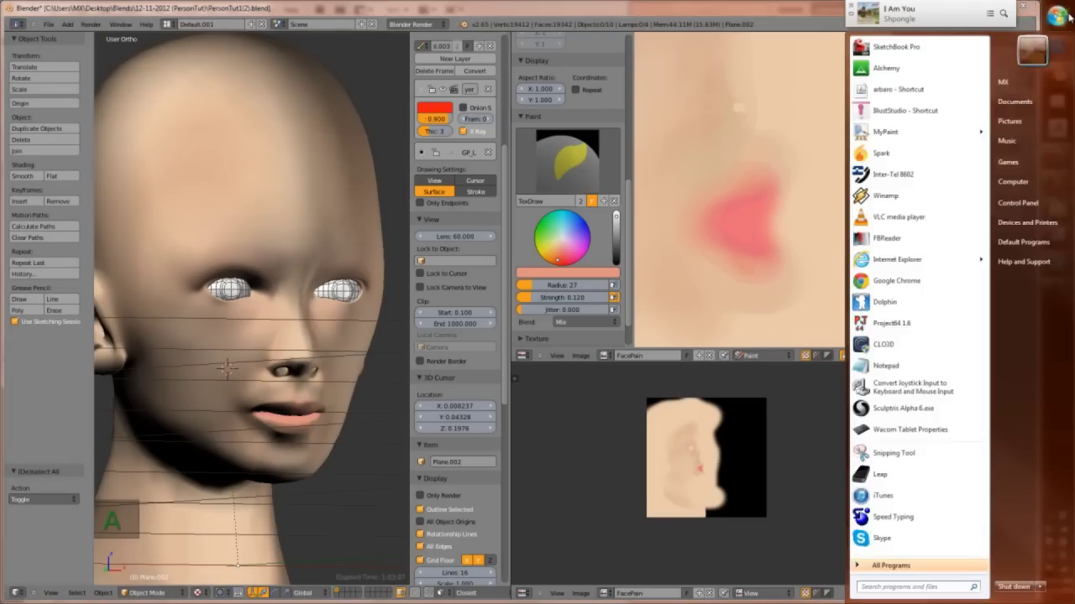
click(1059, 15)
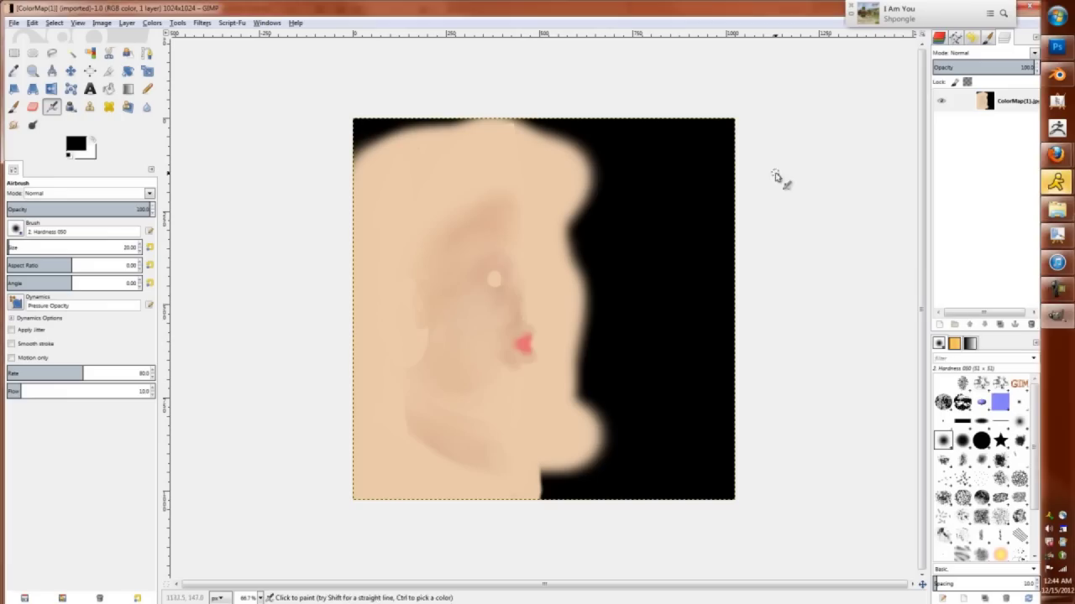
click(1057, 77)
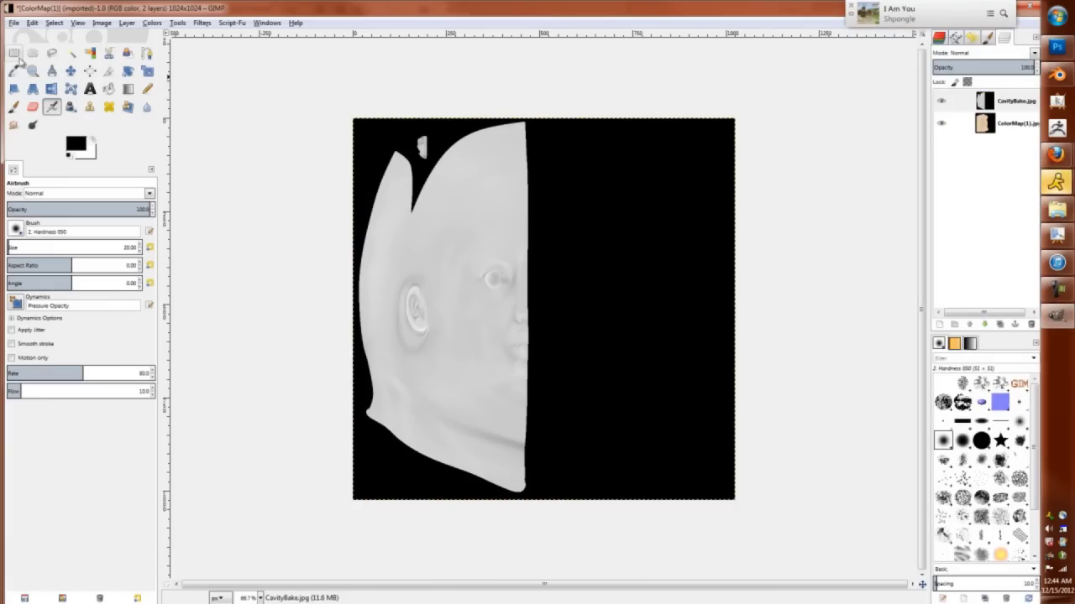
Delete the black background around the head on the CavityBake.jpg layer and clear the selection
key(u)
click(623, 252)
key(Delete)
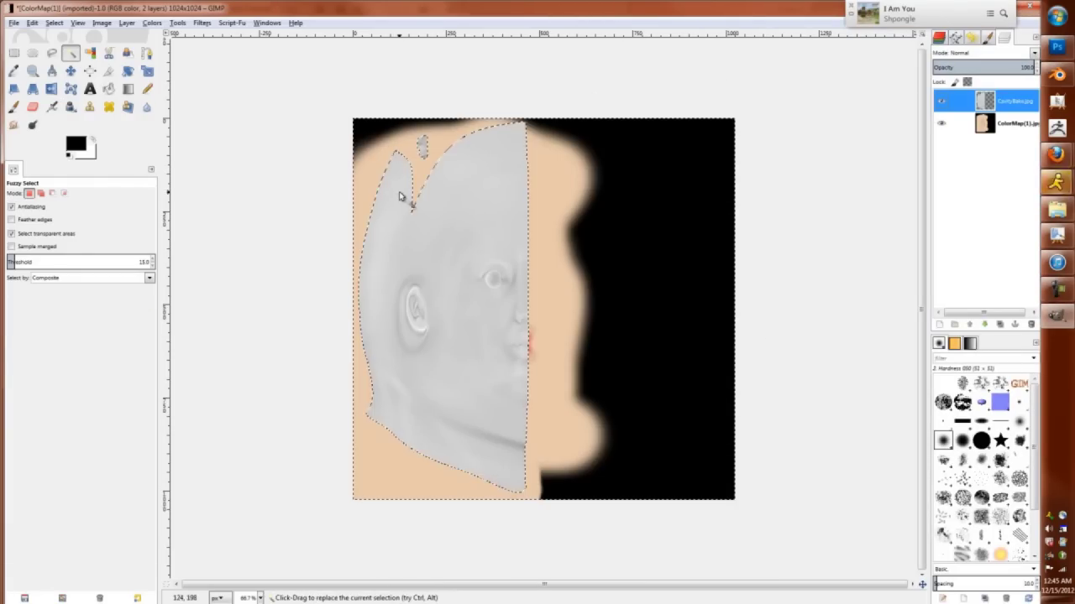
click(54, 23)
click(63, 47)
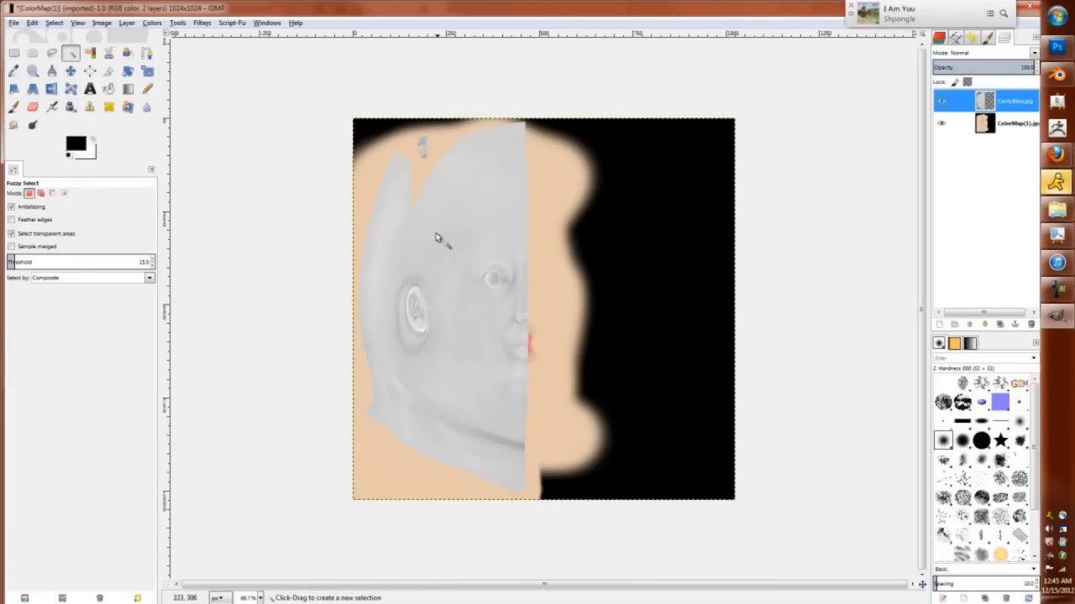
click(53, 23)
click(69, 63)
click(54, 22)
click(67, 134)
click(99, 94)
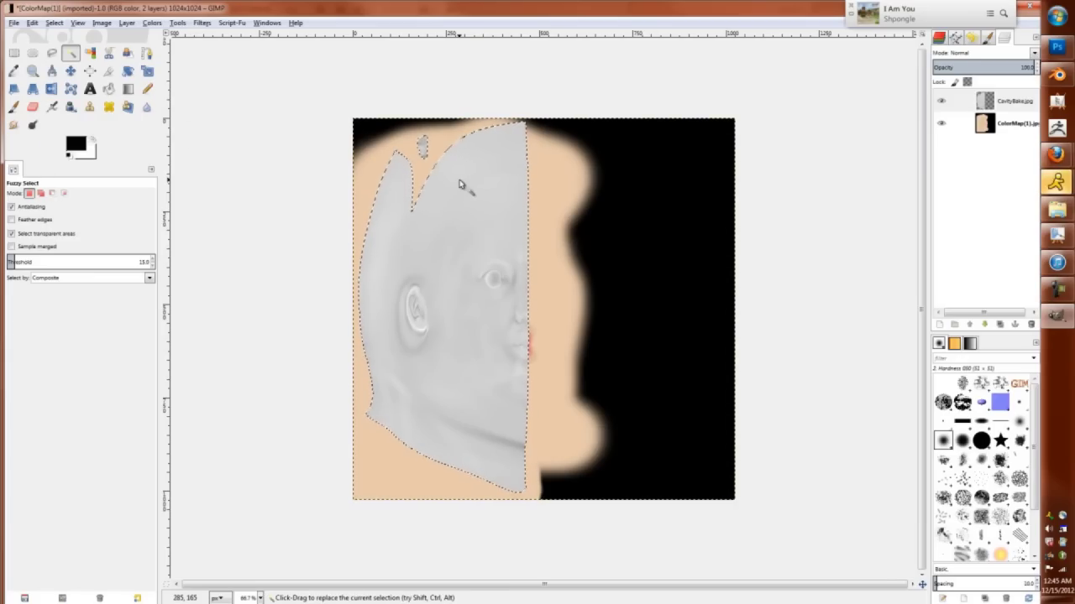
click(54, 22)
click(63, 46)
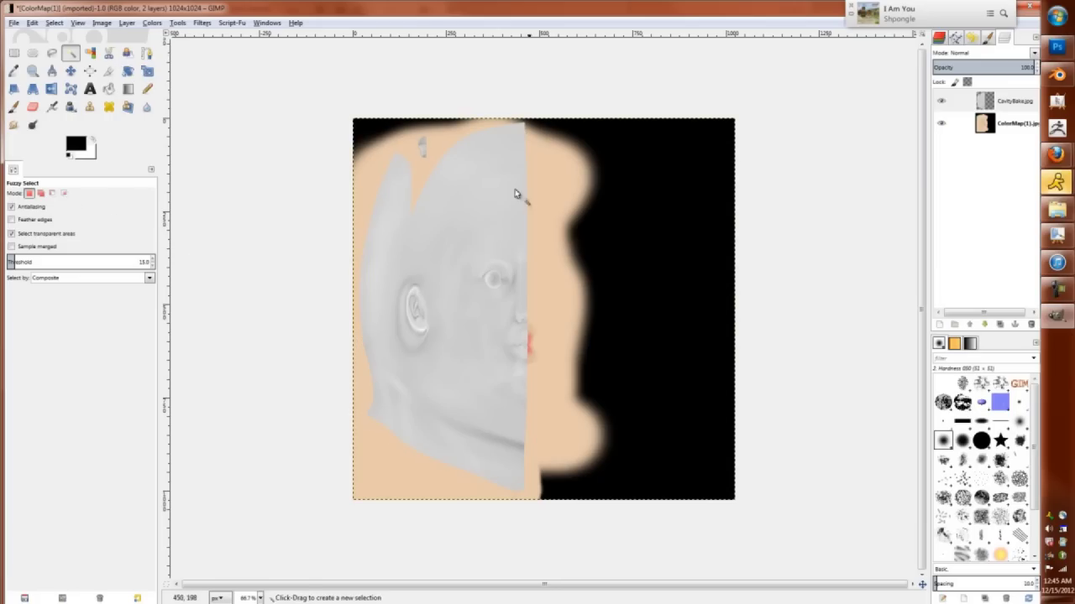
Set the CavityBake.jpg layer to Multiply mode at about 79.7 opacity
click(1035, 53)
click(965, 168)
click(1007, 71)
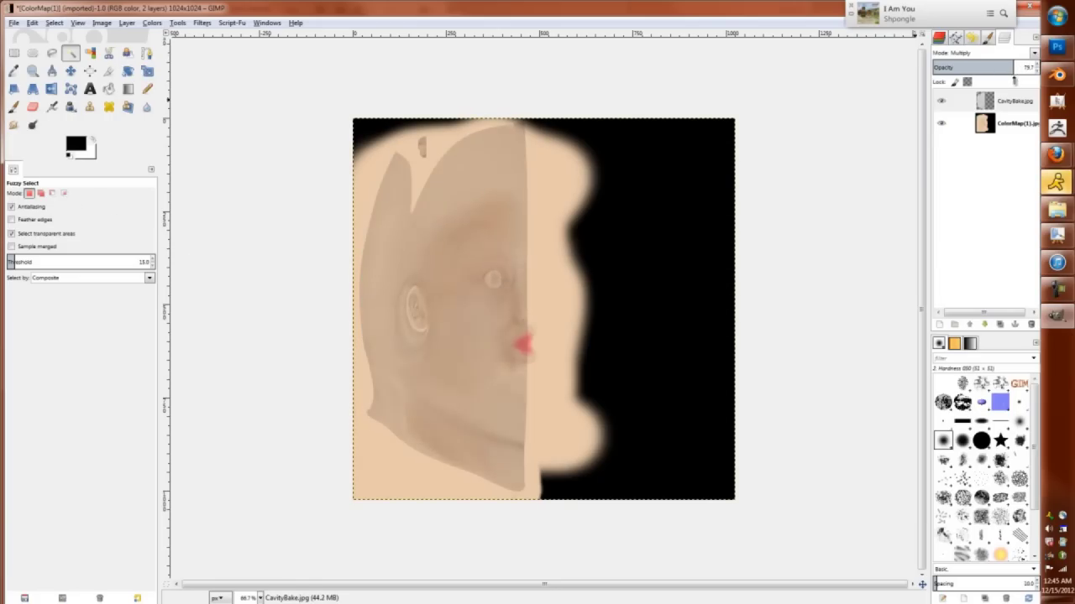
Duplicate the ColorMap(1).jpg layer and deepen the copy's skin color with Curves
right_click(1016, 123)
click(957, 187)
click(152, 23)
click(166, 117)
drag(762, 262, 753, 286)
click(763, 295)
key(Return)
Export the combined texture as the JPEG image ColorMap(2).jpg
click(14, 23)
click(37, 168)
click(585, 437)
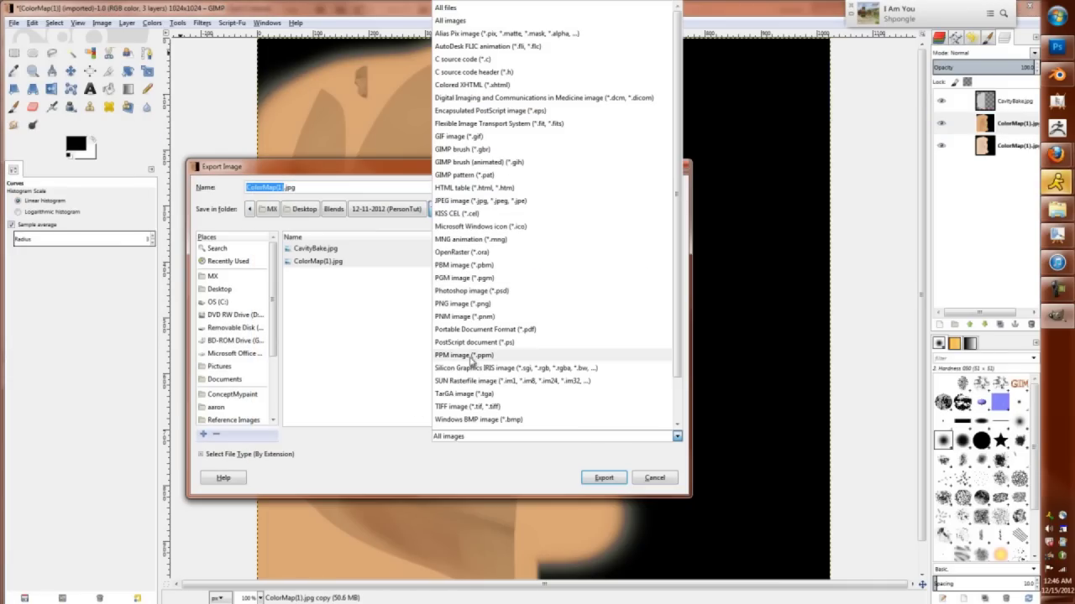
click(479, 201)
key(Return)
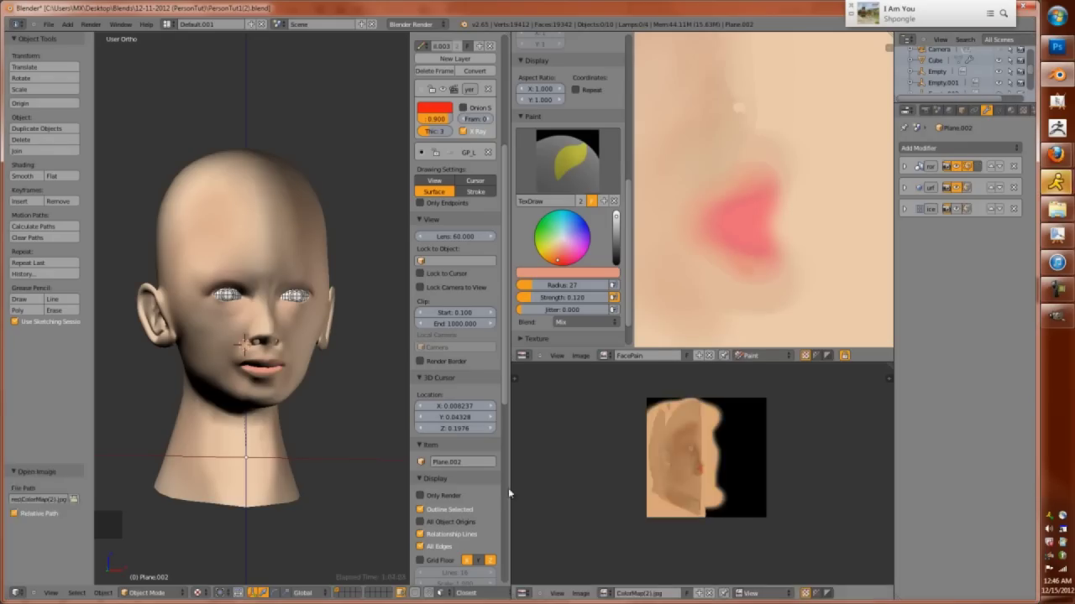
Switch back to Blender and assign ColorMap(2).jpg to all faces of the head mesh
key(Tab)
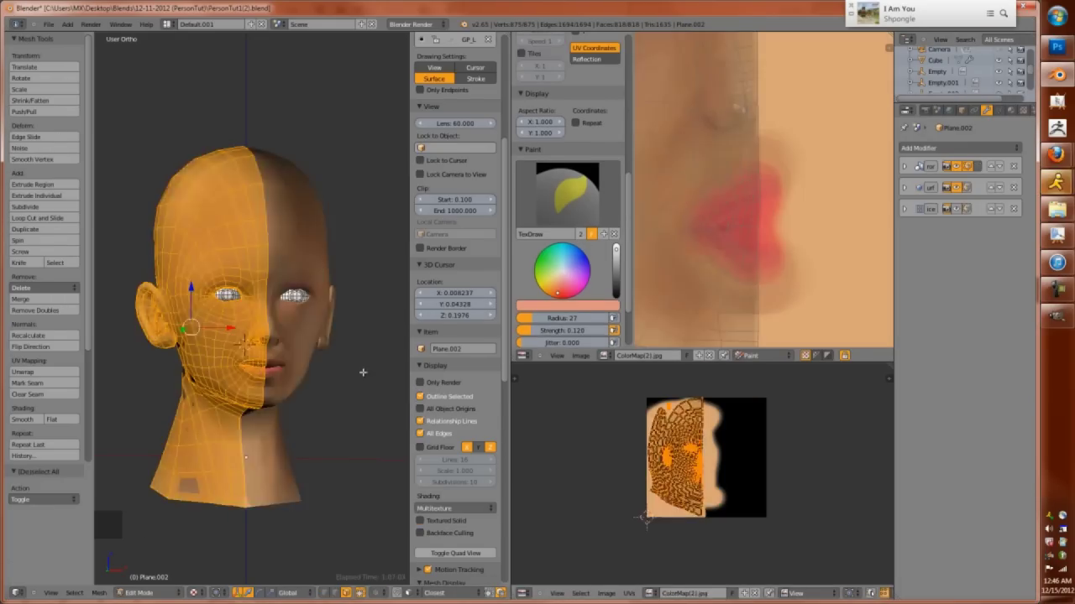
key(a)
key(KP_1)
scroll(244, 373, up, 4)
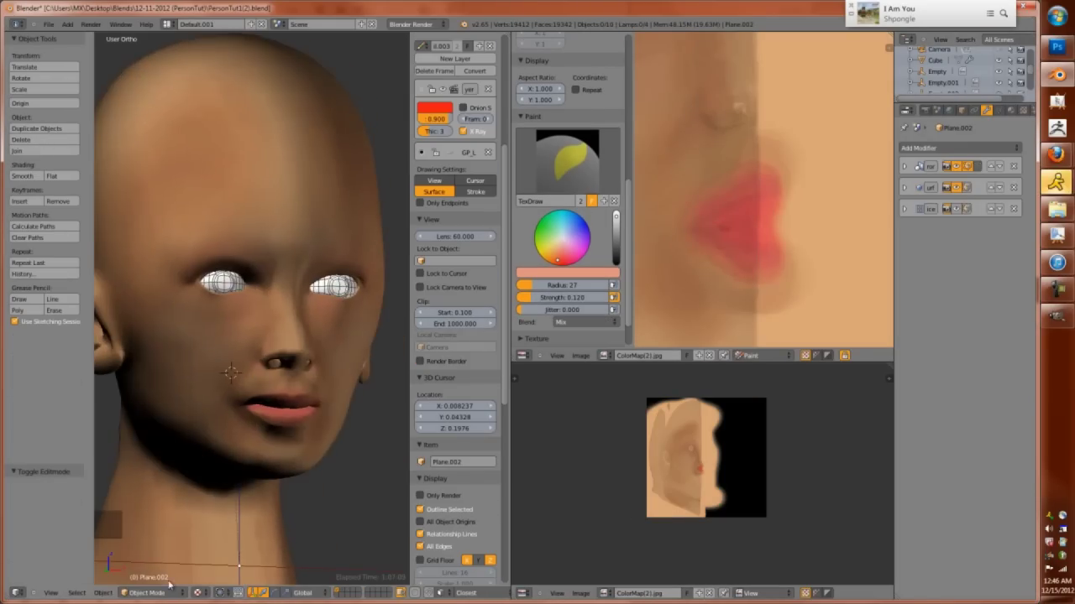
Select the eyeball object and snap the 3D cursor to its center
key(a)
key(a)
key(Tab)
right_click(194, 294)
key(Tab)
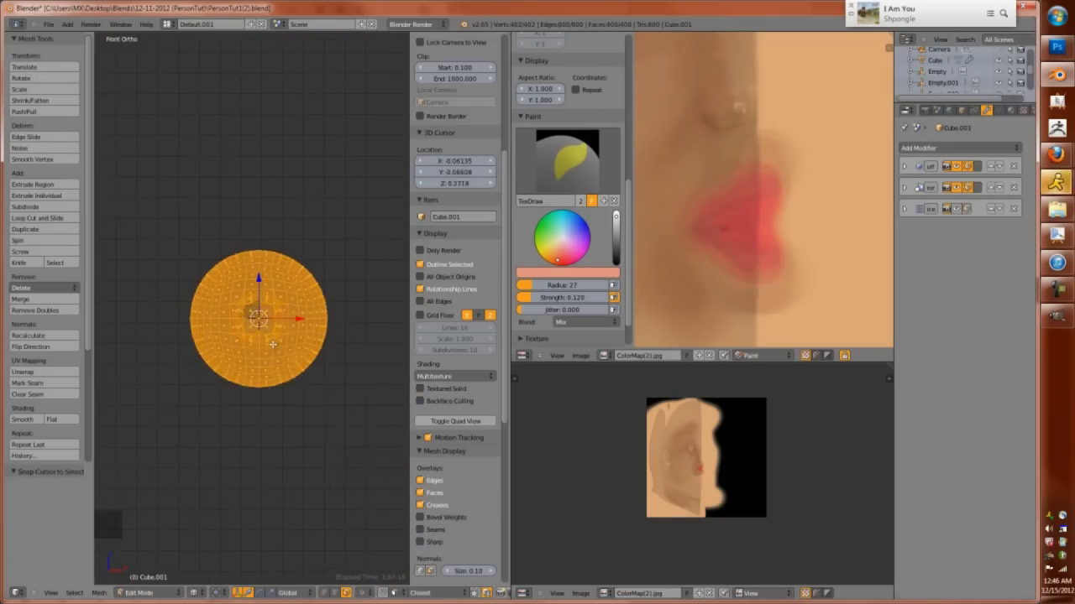
key(Tab)
key(shift+s)
click(273, 302)
Add a new UV sphere at the eyeball's center with a reduced subdivision count and isolate it in local view
key(KP_Divide)
key(KP_1)
click(47, 500)
text(12)
key(Return)
Rebuild the triangles at the sphere's front pole as quad faces in Edit Mode
key(Tab)
key(a)
scroll(252, 310, up, 3)
key(f)
key(f)
shift+right_click(267, 342)
key(f)
key(f)
key(f)
scroll(252, 310, down, 3)
scroll(252, 311, up, 3)
key(a)
key(a)
Select the faces around the sphere's front pole, extrude them in place and scale them inward for the iris
right_click(252, 310)
key(ctrl+KP_Add)
key(e)
key(Escape)
key(s)
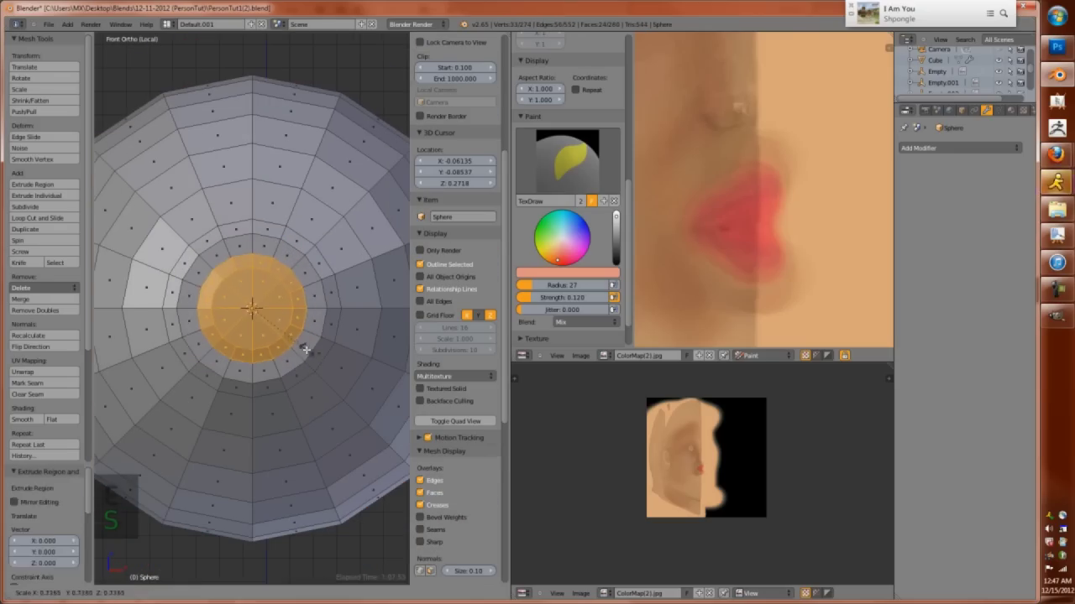
click(257, 308)
Split the iris faces off from the rest of the sphere
middle_drag(257, 307, 252, 308)
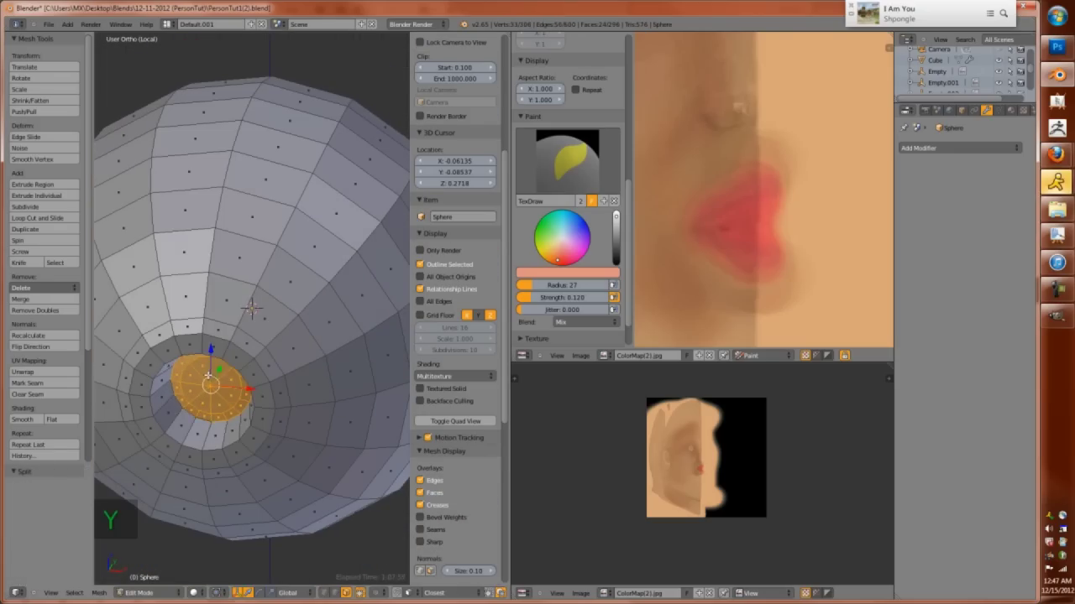
click(283, 434)
middle_drag(283, 434, 343, 388)
Add a level 1 Subdivision Surface modifier to the sphere and return to mesh editing
key(ctrl+Tab)
key(a)
key(Tab)
key(ctrl+1)
key(Tab)
Shift and resize the edge loop around the iris opening to shape its rim, and leave Edit Mode
key(ctrl+Tab)
alt+right_click(351, 385)
key(g)
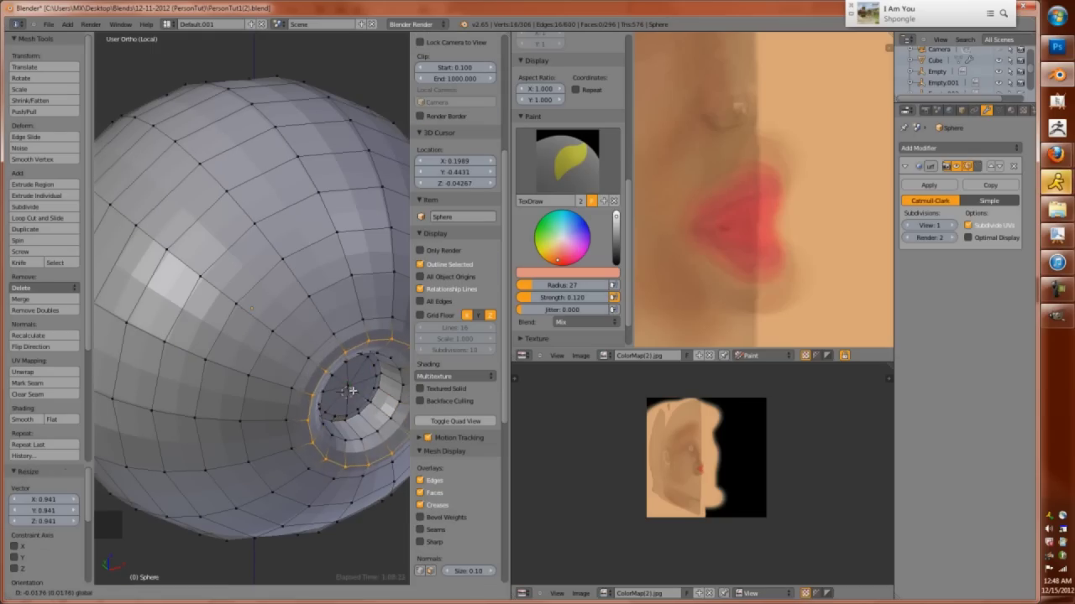
click(347, 392)
key(Tab)
key(KP_1)
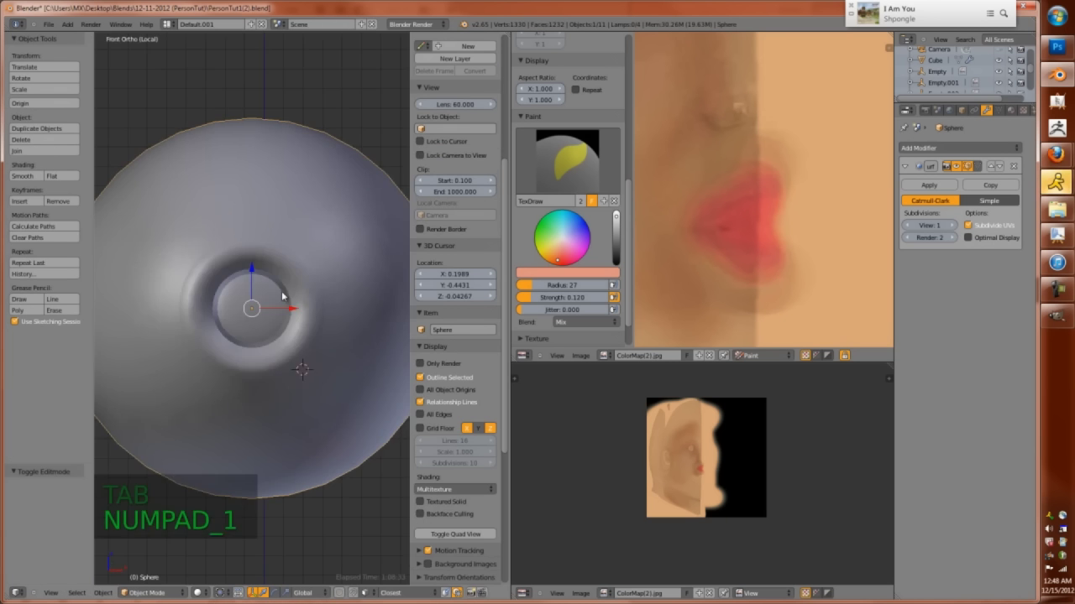
Raise the new eyeball's Subdivision Surface to level 2, leave the isolated view and scale the eyeball to fit the eye socket
key(ctrl+2)
scroll(283, 296, down, 2)
key(z)
key(z)
scroll(302, 365, down, 3)
key(KP_Divide)
key(KP_Divide)
key(s)
key(s)
click(292, 362)
Fine-tune the new eyeball's scale against the existing eye geometry, enlarging it by a factor of 1.016
key(z)
key(s)
click(239, 381)
scroll(398, 447, up, 4)
key(s)
scroll(376, 482, down, 4)
Select the existing eye object, delete its linked old eyeball geometry in Edit Mode and return to Object Mode
right_click(204, 343)
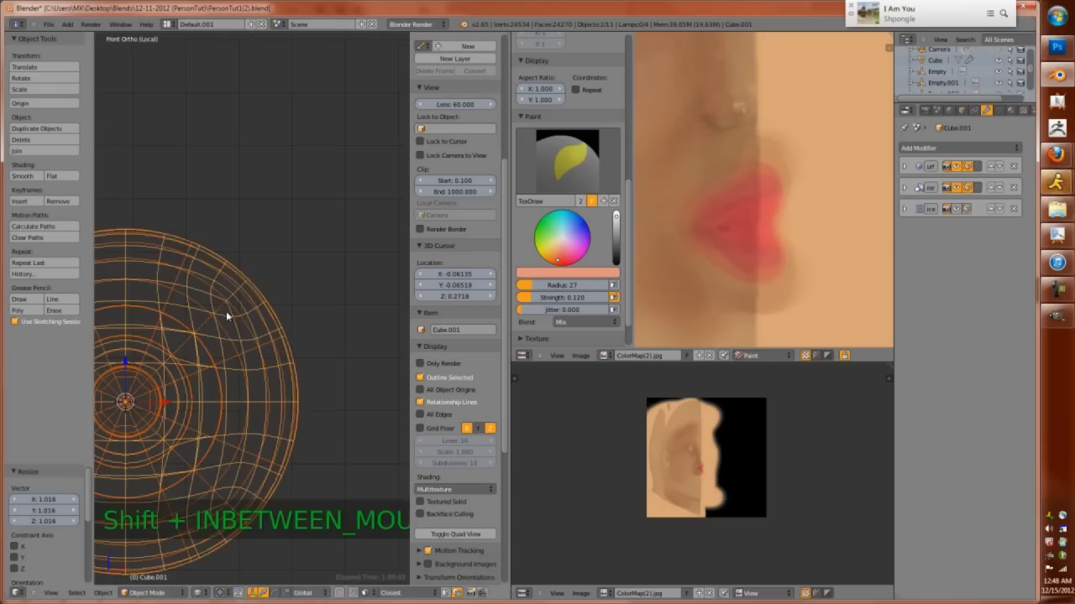
shift+middle_drag(223, 310, 333, 382)
key(Tab)
key(z)
key(l)
key(a)
key(l)
key(x)
click(319, 388)
key(Tab)
key(z)
Bring the whole head back into view, deselect everything and save the file as PersonTut1(3).blend
key(KP_1)
key(KP_Divide)
key(a)
click(49, 23)
click(79, 107)
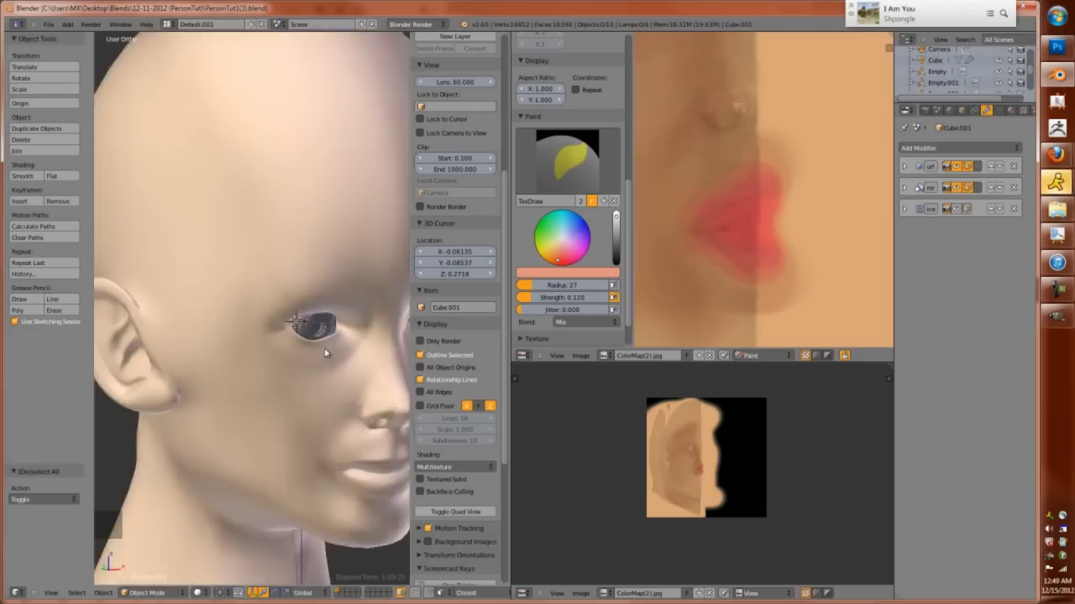
Turn on Textured Solid display for the head and bring up the eyes' object settings
key(alt+z)
key(alt+z)
middle_drag(266, 464, 252, 452)
click(961, 110)
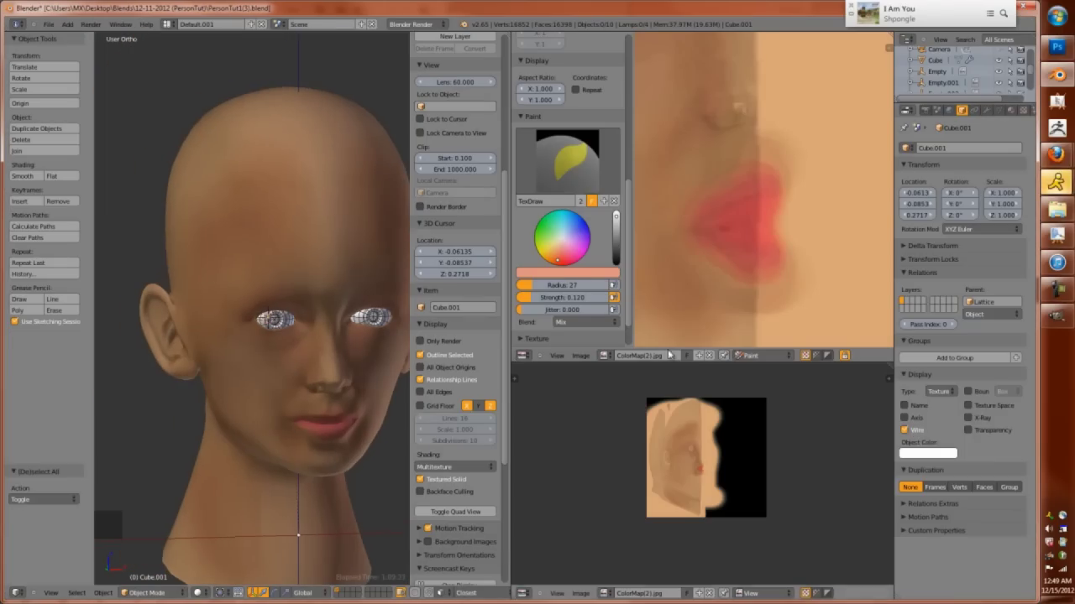
Check the eyes' wire overlay and display type under different viewport shading modes
key(z)
key(z)
key(alt+z)
key(alt+z)
click(938, 391)
key(z)
key(z)
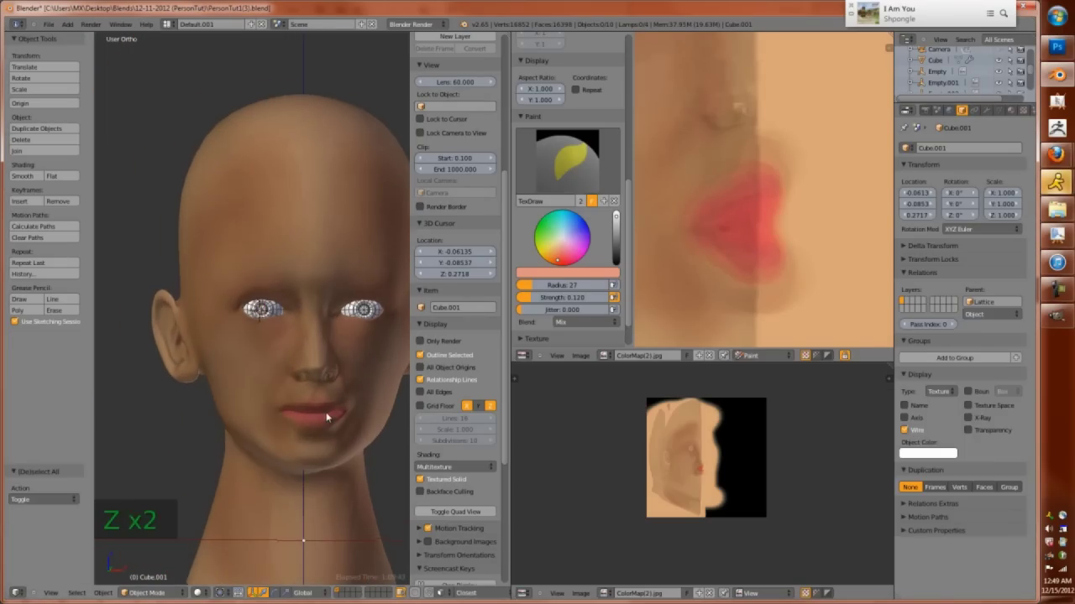
Select the head, view it through the camera and create a new material named SkinTex for it
right_click(242, 340)
key(KP_1)
scroll(281, 324, up, 4)
key(KP_0)
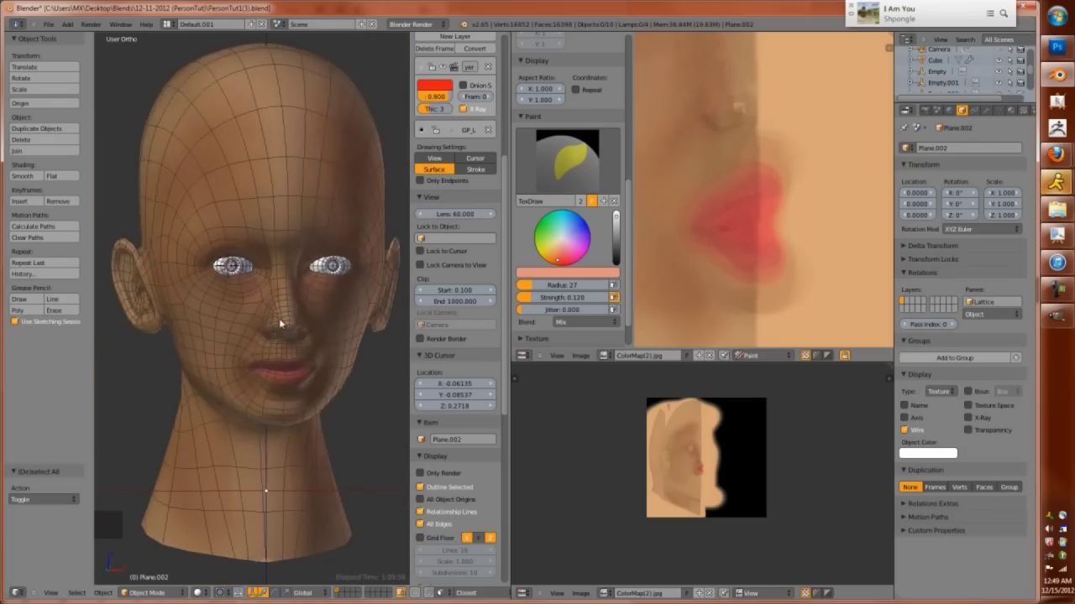
right_click(276, 324)
click(1010, 110)
click(928, 183)
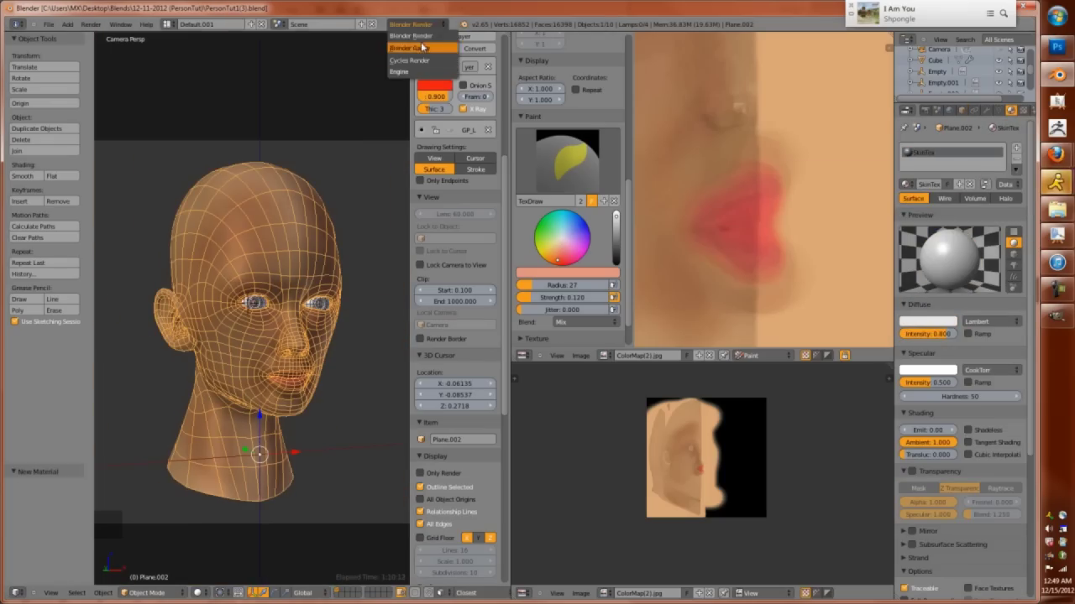
Switch the renderer to Cycles and give SkinTex a Diffuse BSDF colored by the ColorMap(2).jpg image texture
click(422, 59)
click(961, 220)
click(982, 239)
click(890, 251)
click(951, 251)
click(911, 302)
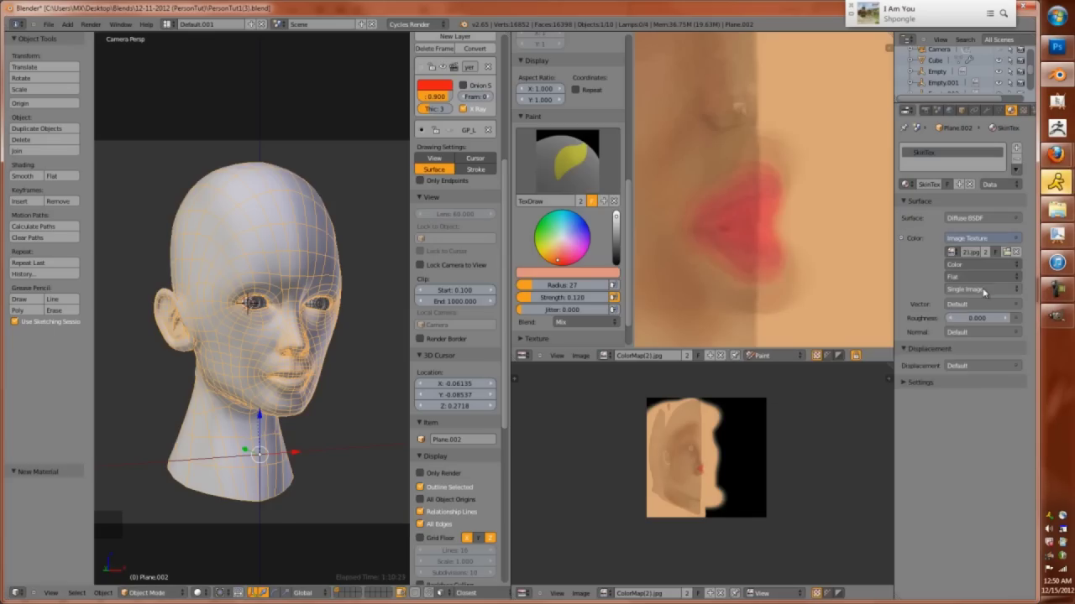
Set the image texture's vector to Texture Coordinate UV and preview the head in Rendered shading
click(978, 303)
click(826, 488)
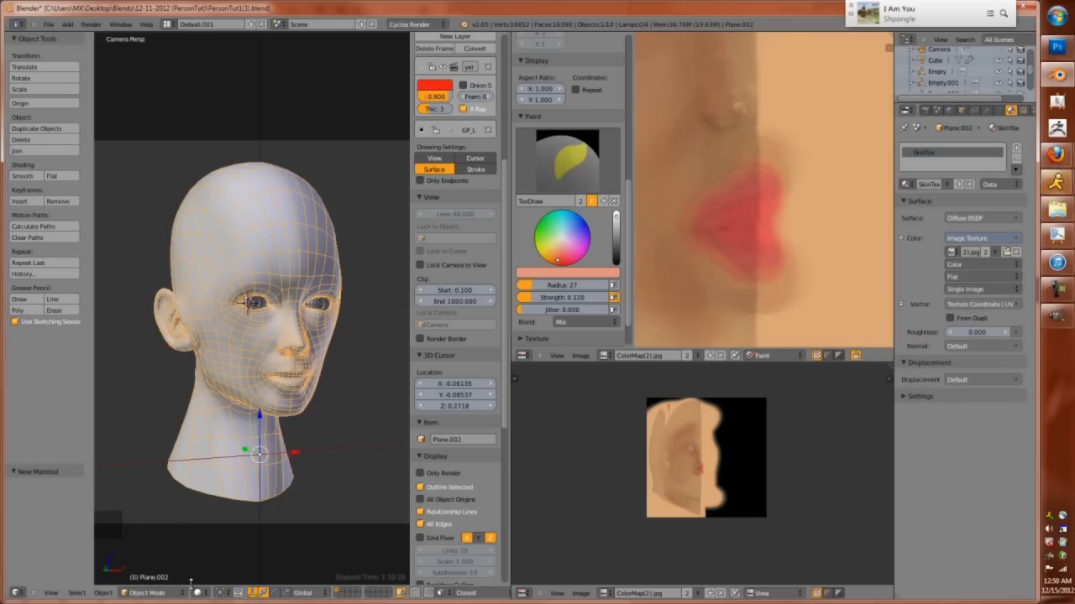
click(215, 521)
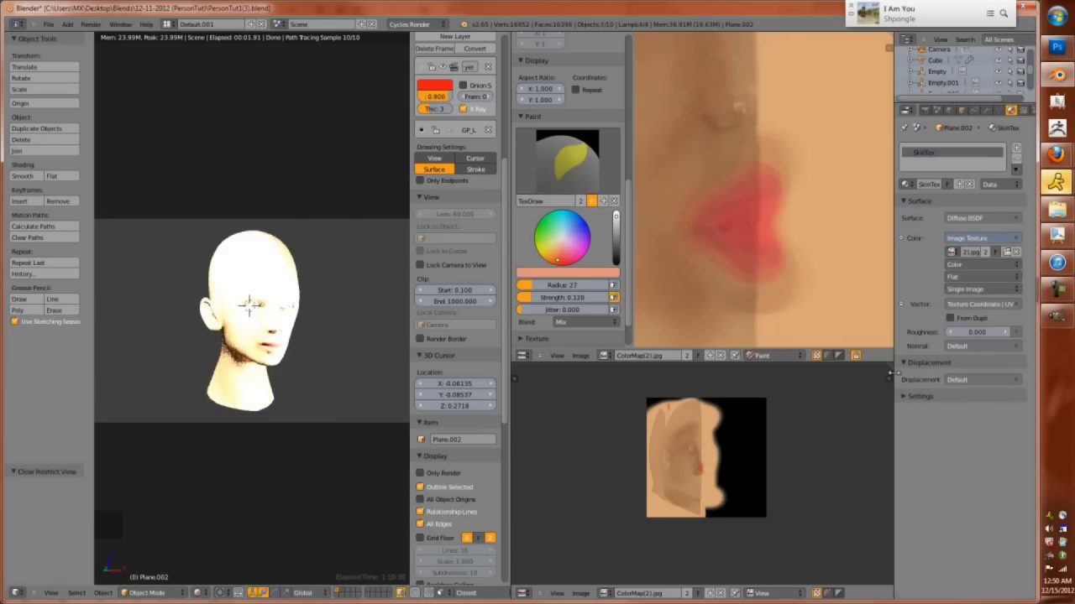
Join the two image editors into one area, change it to a 3D View and delete the surplus lamps
drag(890, 365, 838, 327)
click(521, 593)
click(541, 583)
key(a)
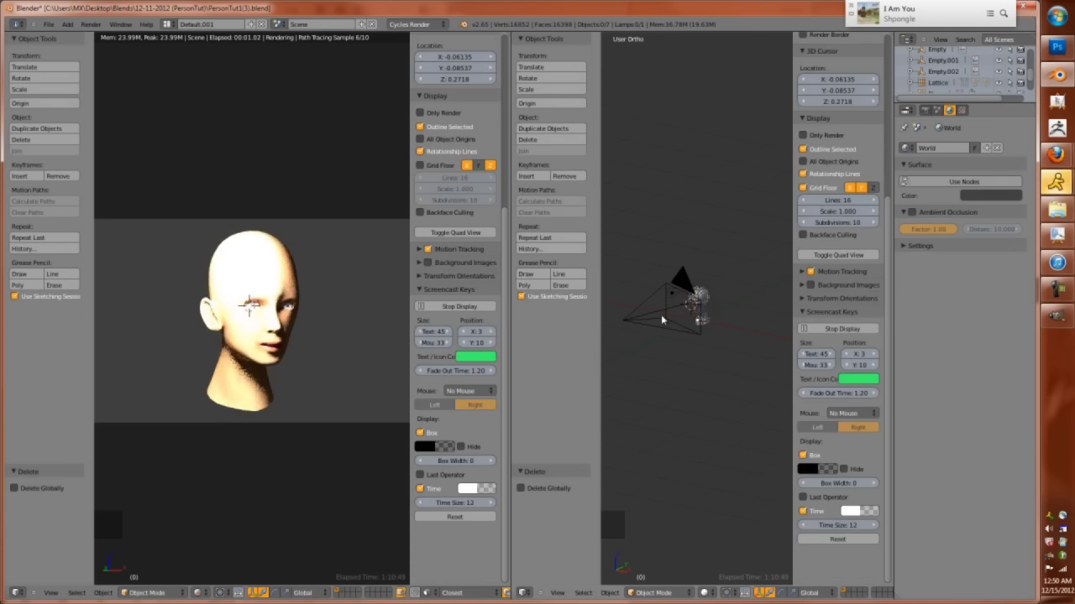
Reposition the remaining lamp in front of the head using the second 3D View
key(g)
click(612, 282)
key(KP_1)
scroll(613, 282, up, 2)
key(g)
middle_drag(665, 286, 750, 339)
Duplicate the lamp and move the copy behind the head, shifting it -0.198 in X and 2.349 in Y from the top view
key(shift+d)
click(649, 369)
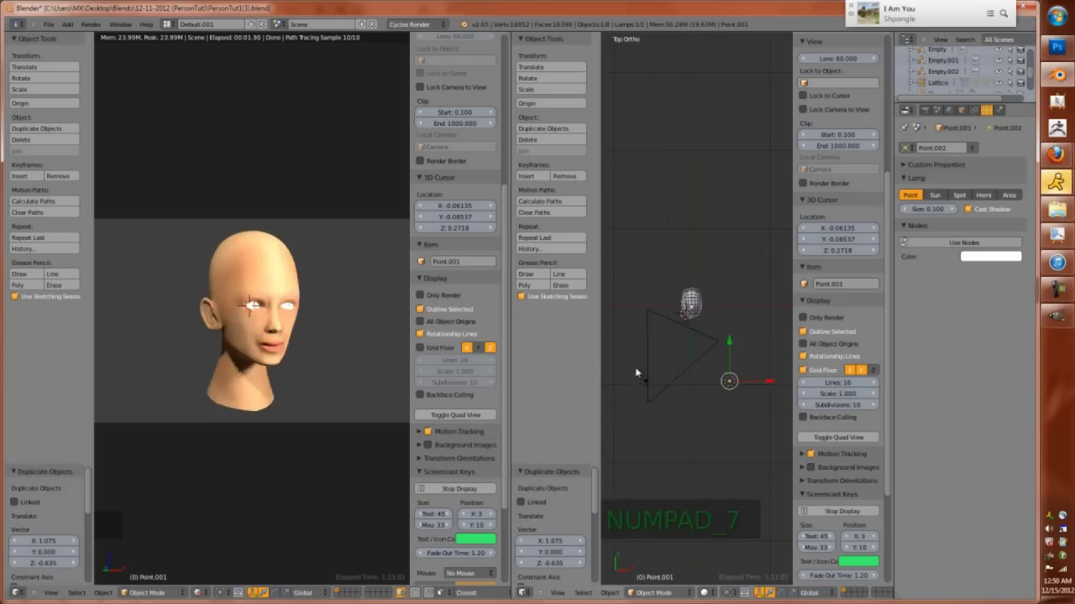
key(g)
click(693, 168)
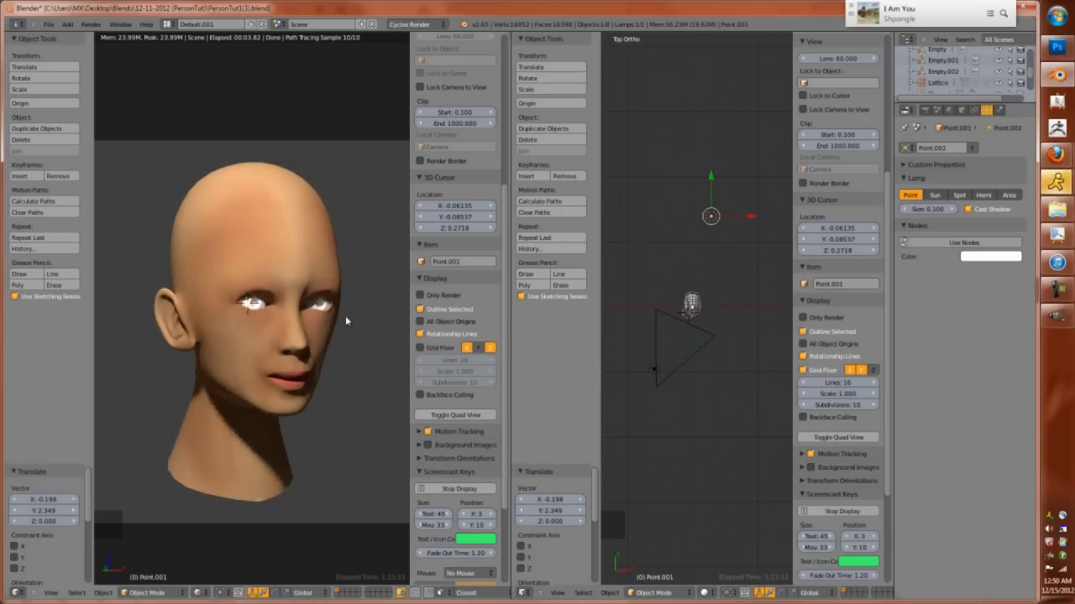
Check the lit head in alternate viewport shading and save the file
key(z)
key(z)
key(h)
key(h)
key(ctrl+s)
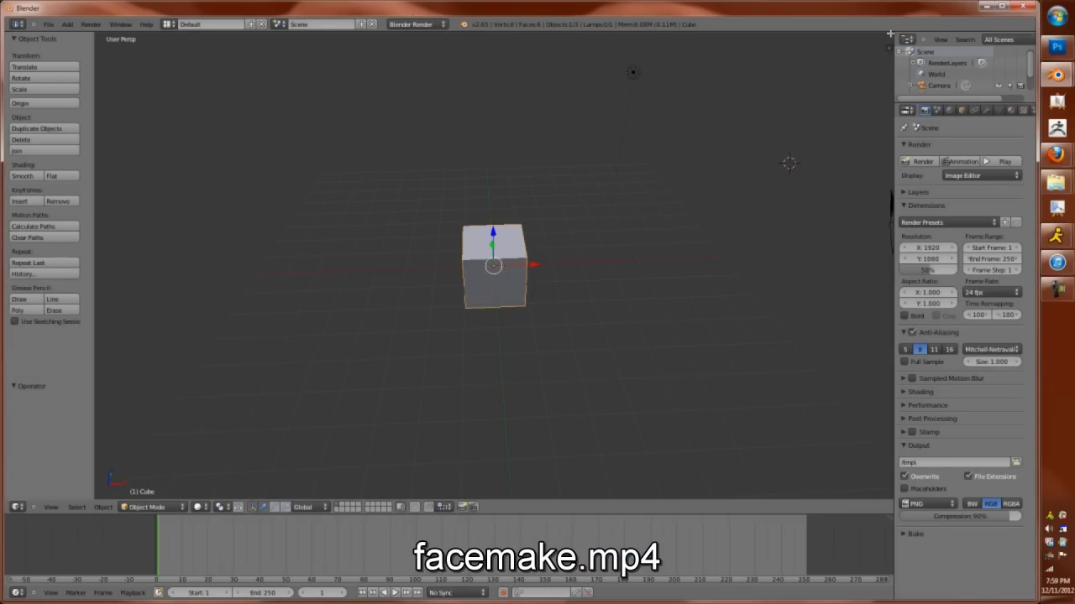
Split the default scene's 3D View into one lower and two upper areas, making one upper area a UV/Image Editor
drag(470, 153, 470, 200)
drag(890, 35, 528, 202)
click(525, 201)
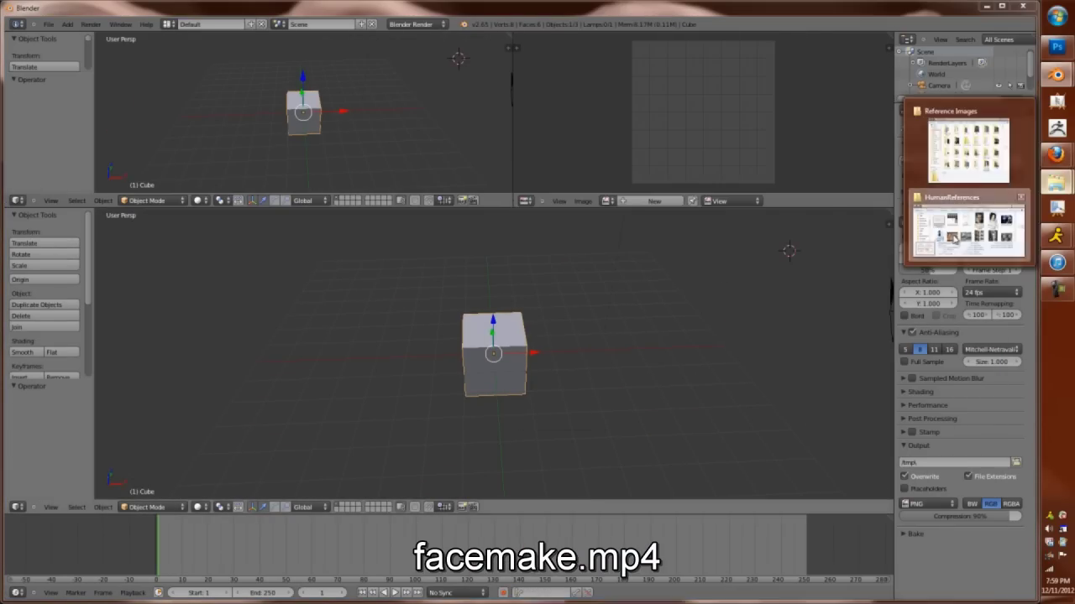